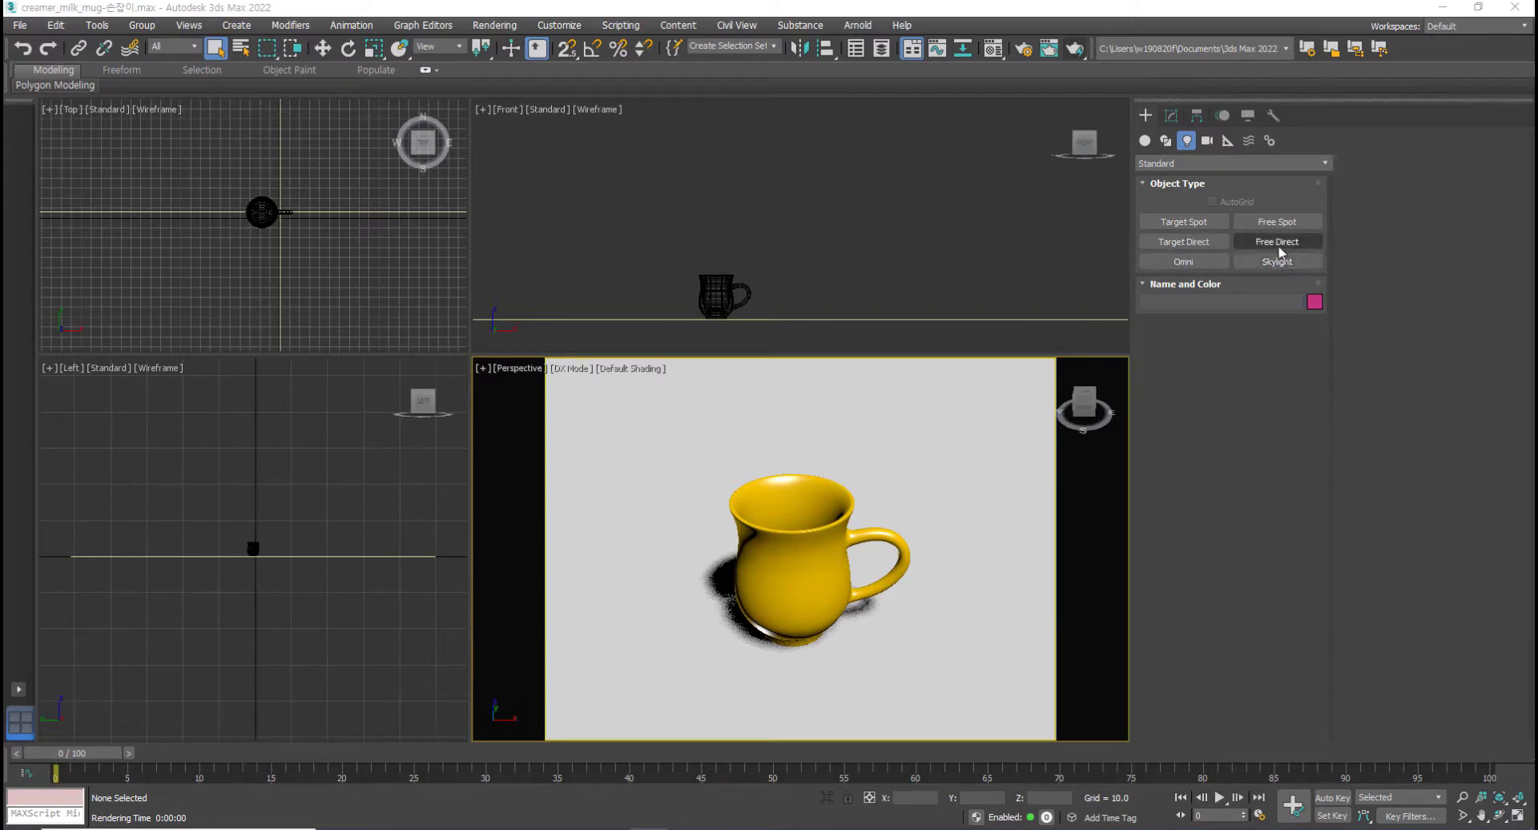
- Try a target spotlight aimed down at the mug in the Front view, and delete it
click(1209, 249)
scroll(649, 230, down, 2)
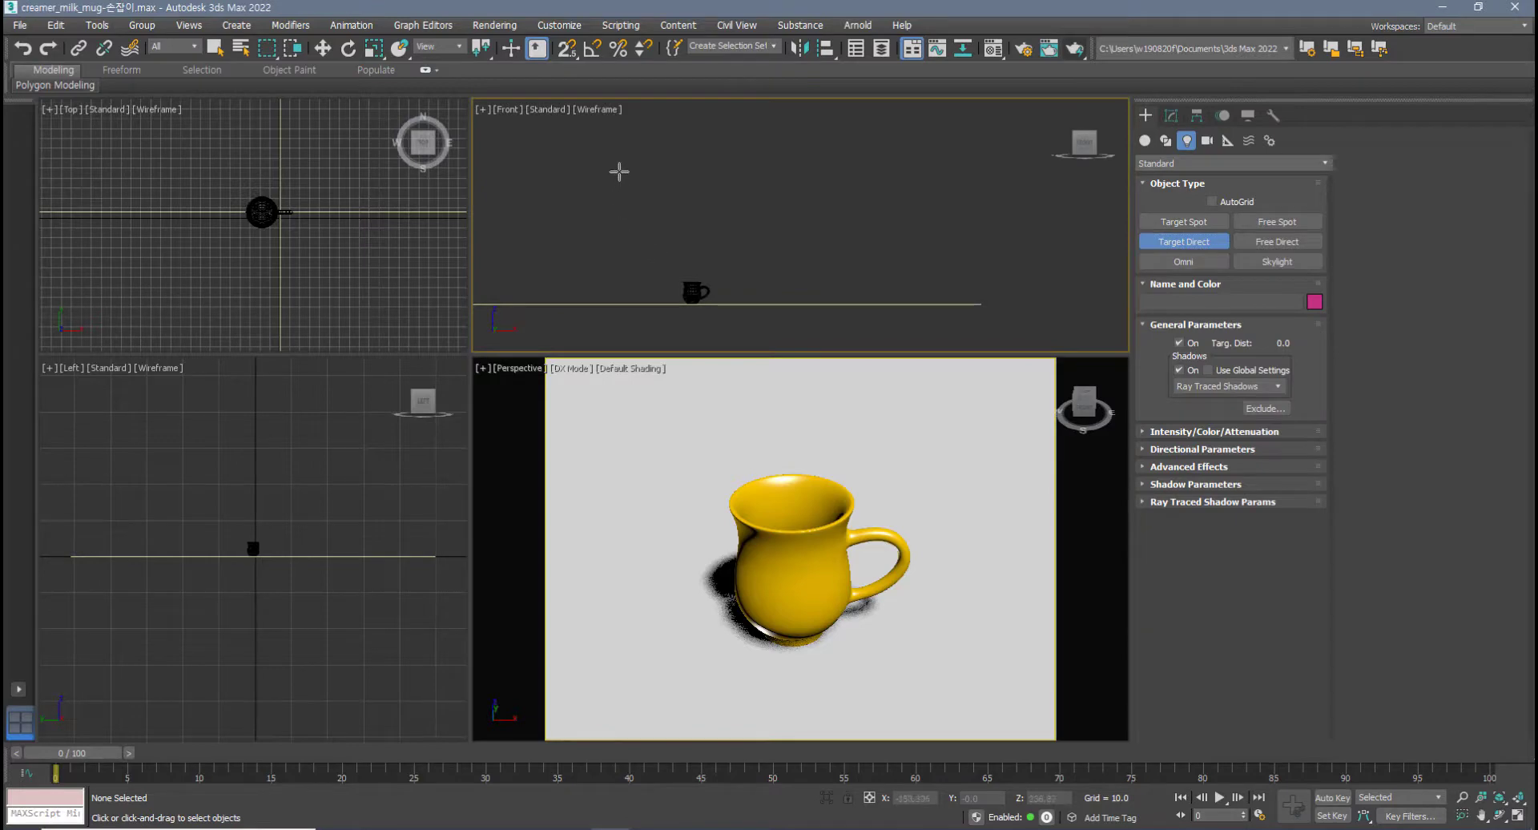
click(1184, 222)
drag(603, 152, 694, 294)
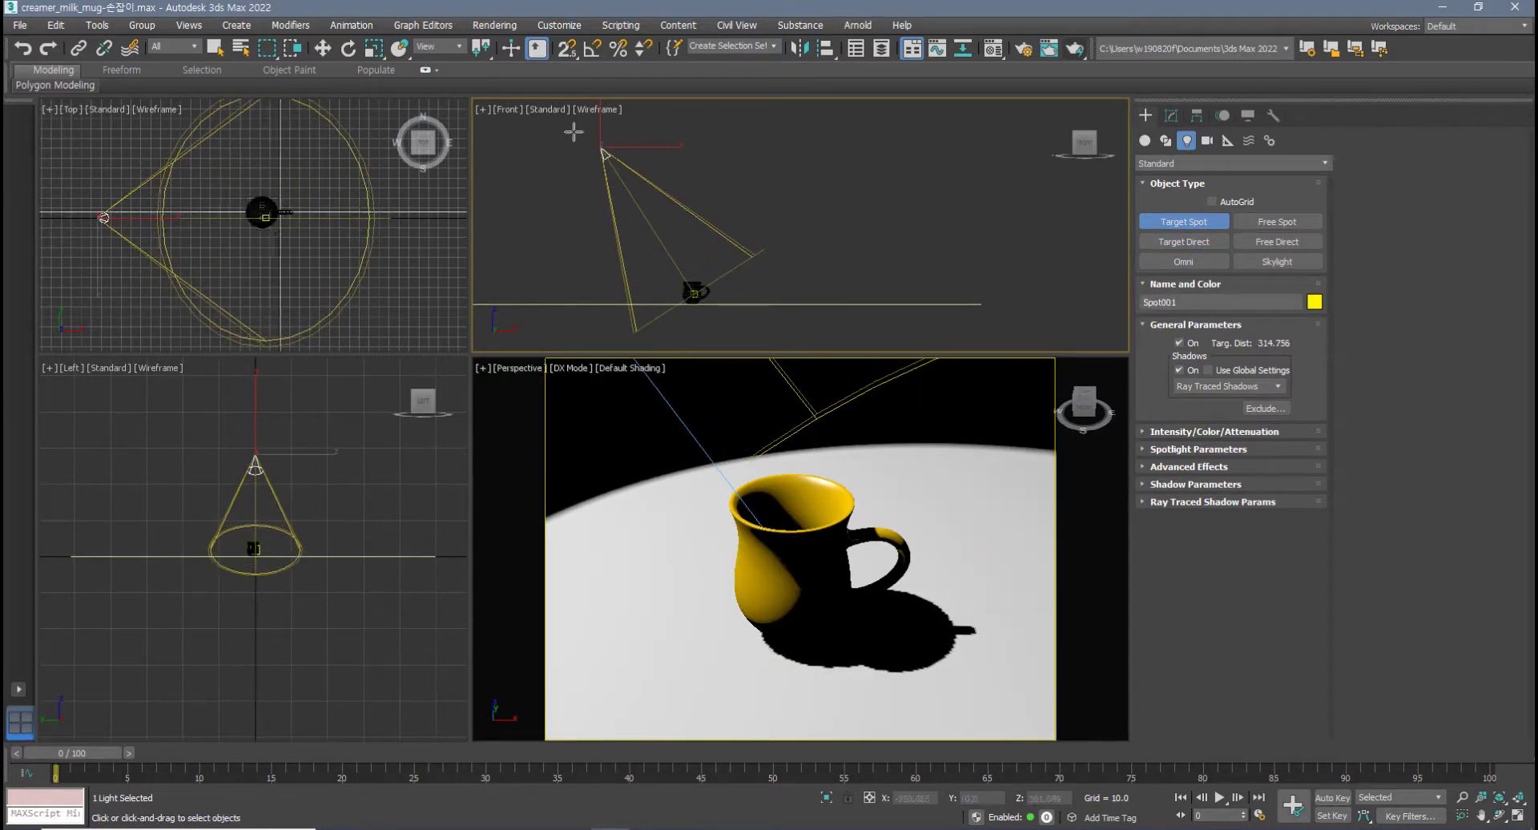
scroll(745, 560, down, 6)
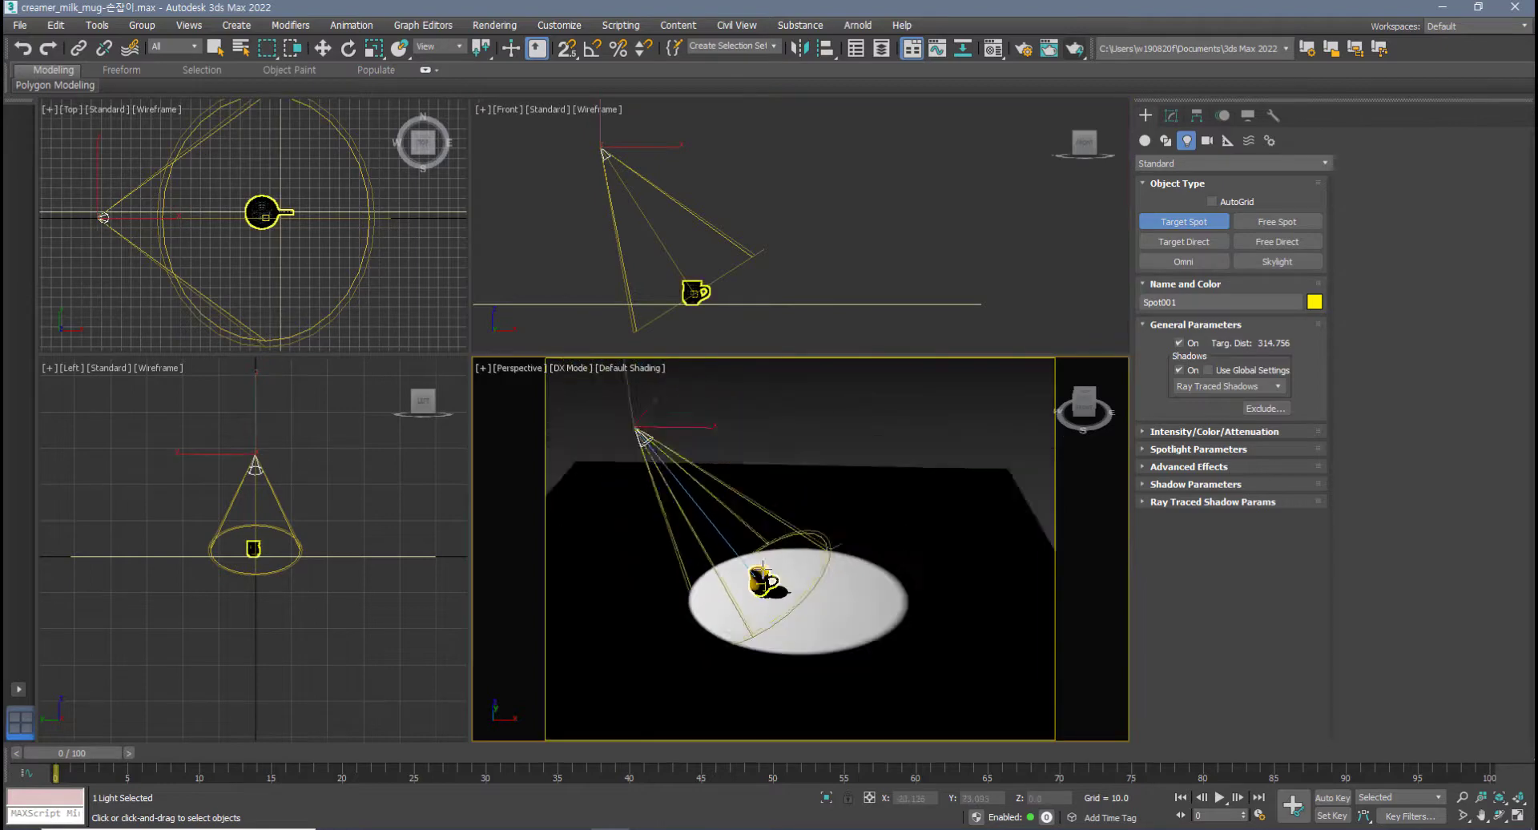
scroll(770, 567, up, 4)
key(Delete)
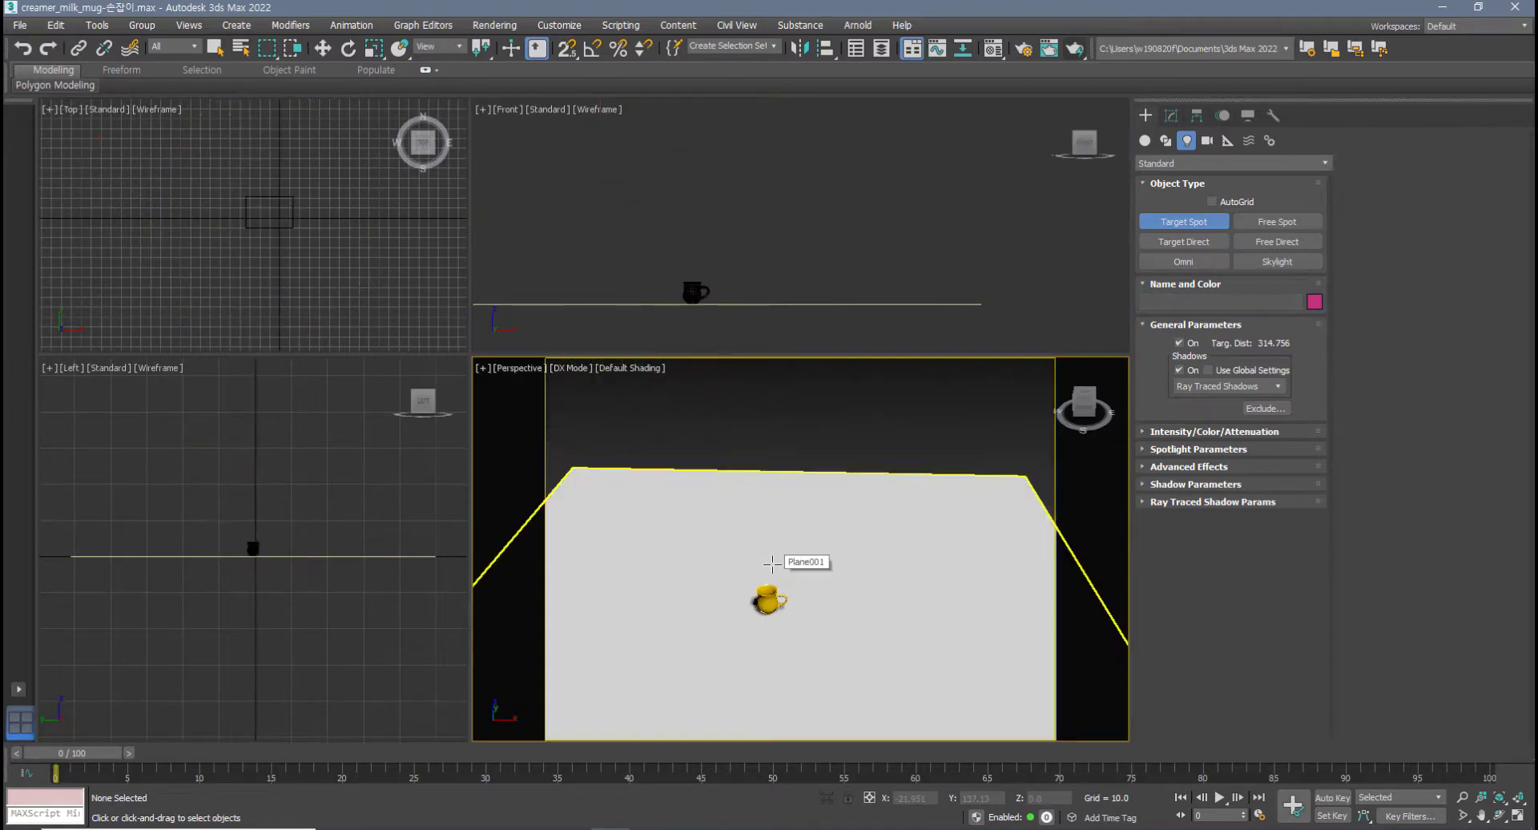
- Create a Target Direct light aimed from the upper left at the mug's base in the Front view, with hotspot 2.0 and falloff 4.0
click(1183, 241)
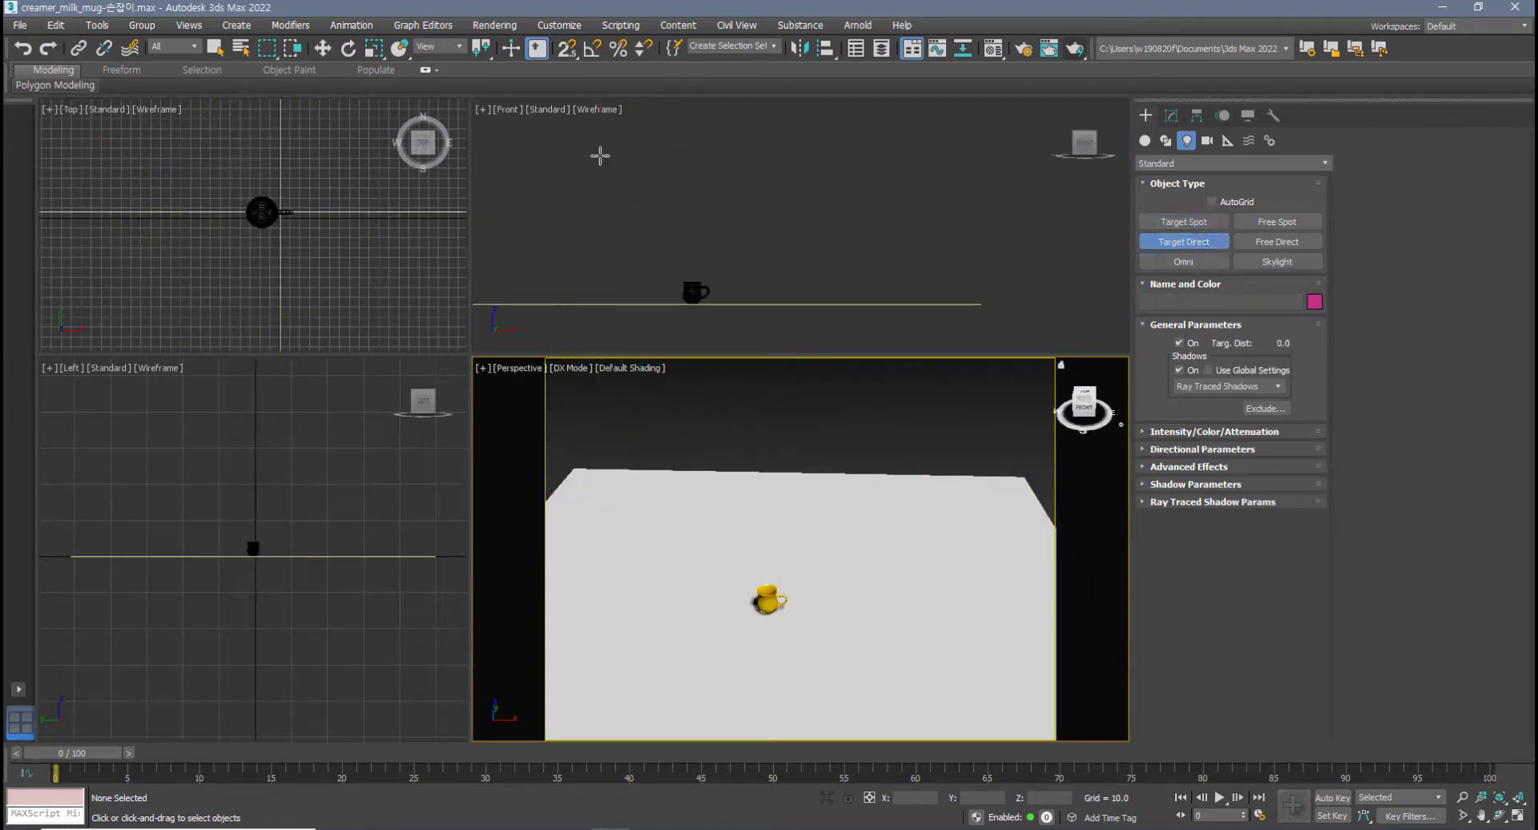
drag(603, 157, 701, 302)
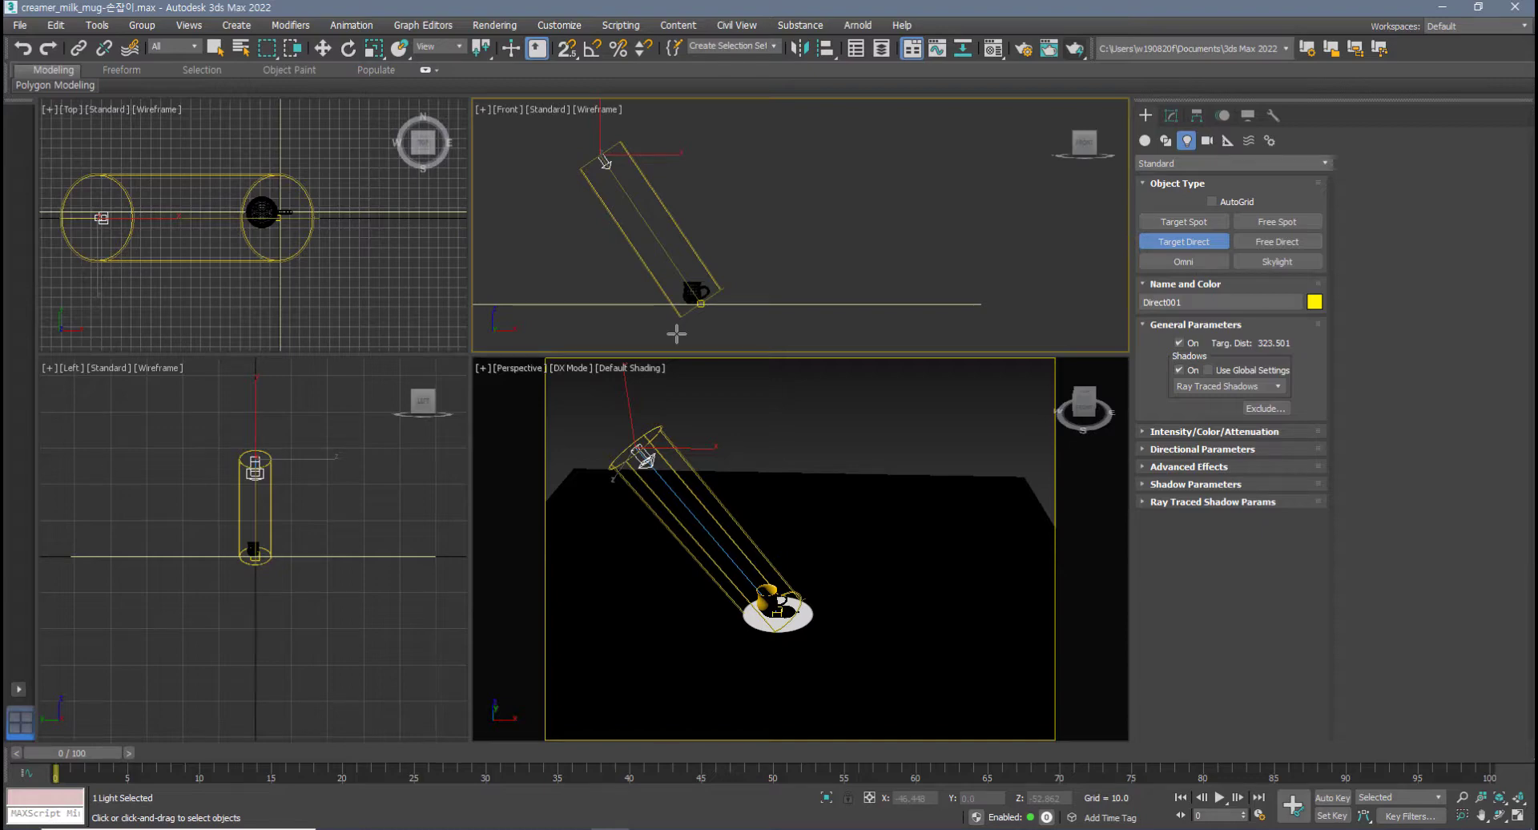
click(1159, 452)
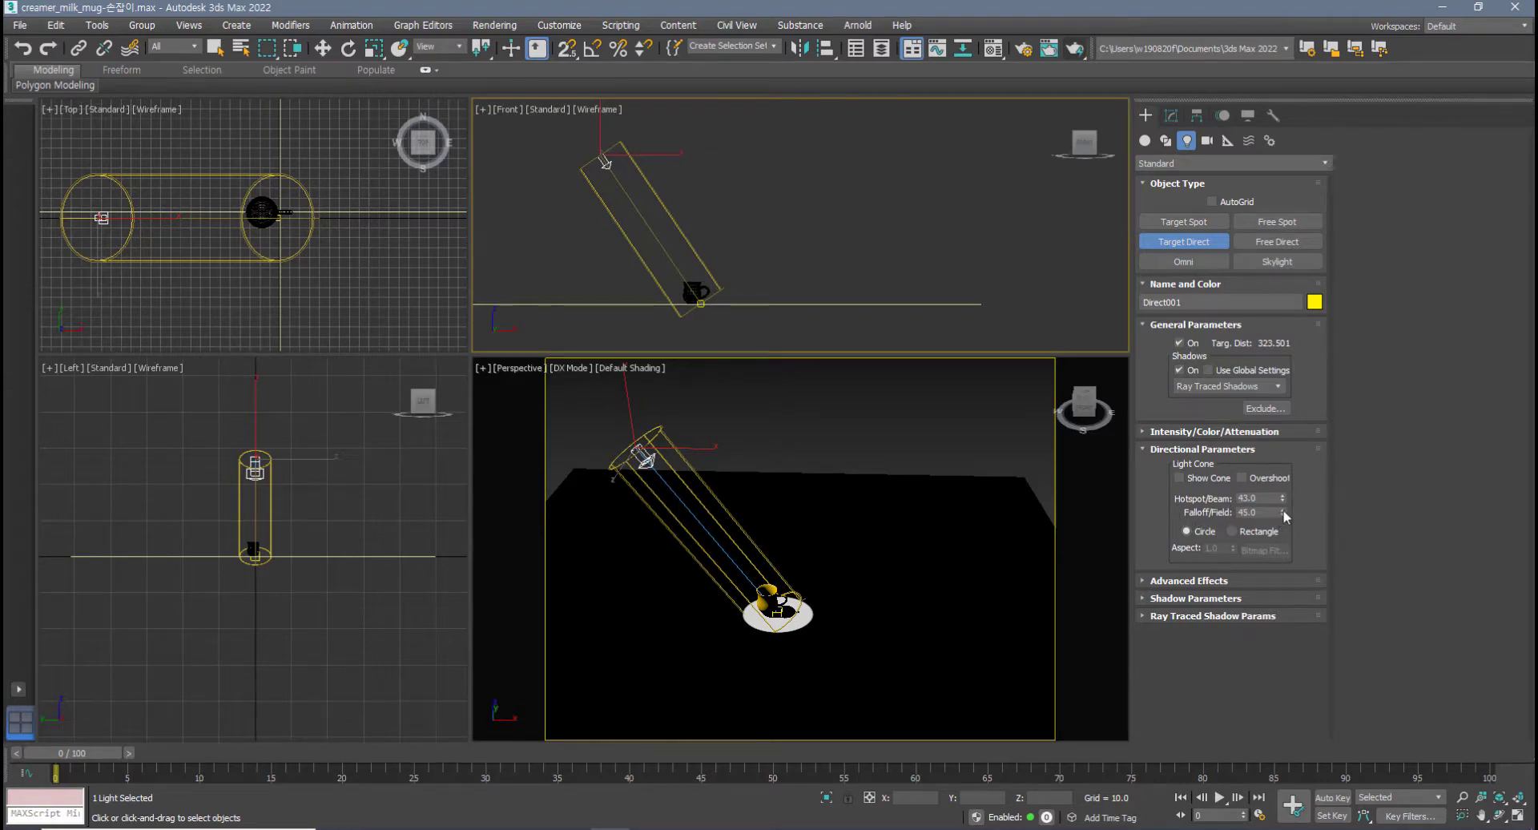
drag(1285, 517, 1285, 544)
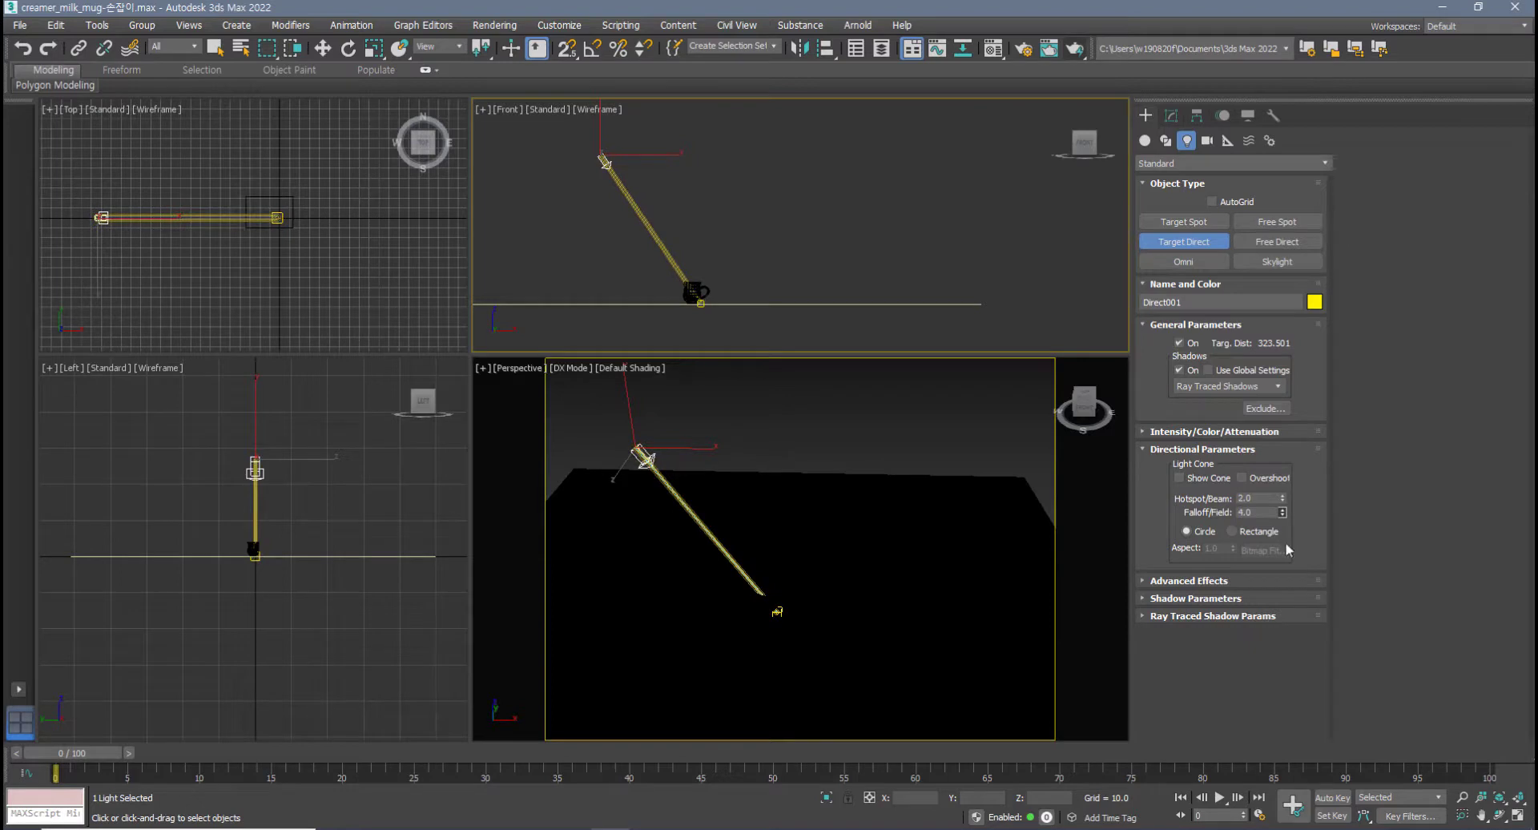
right_click(801, 652)
right_click(798, 627)
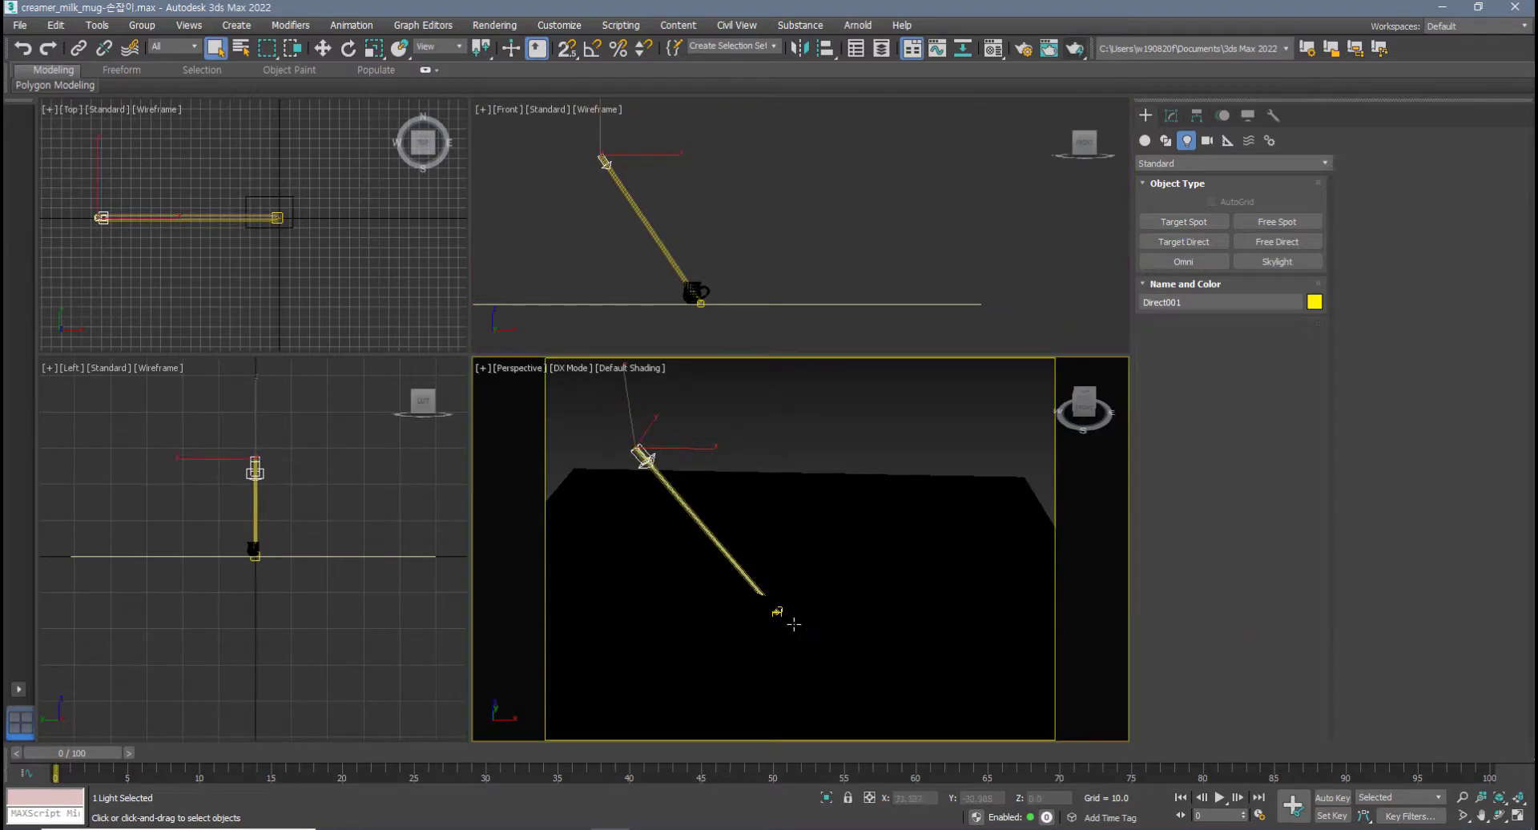
- Try moving the directional light's target slightly beside the mug in the Perspective view
right_click(786, 615)
click(809, 636)
click(778, 614)
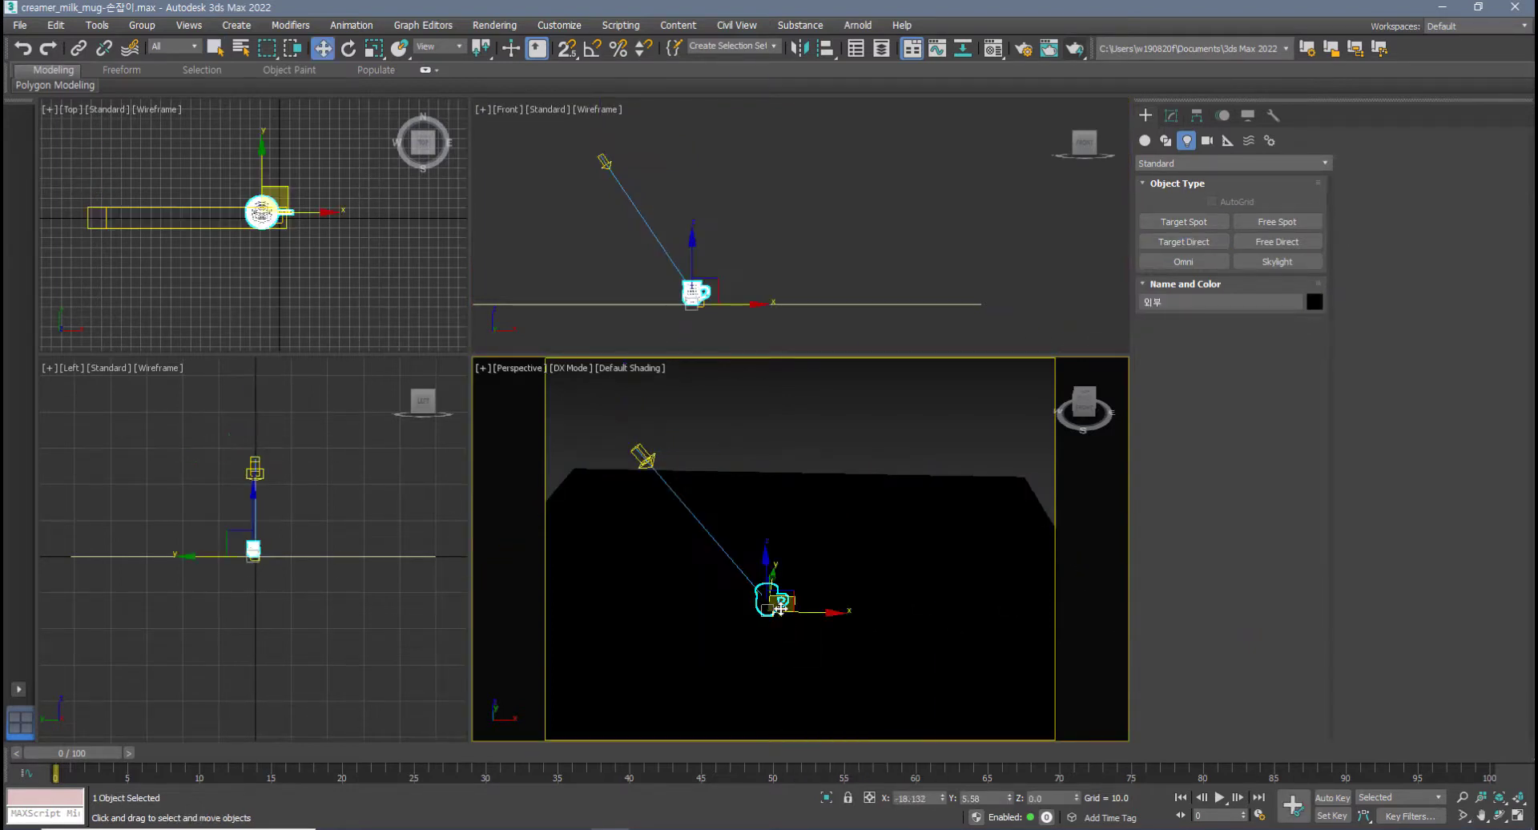
click(783, 619)
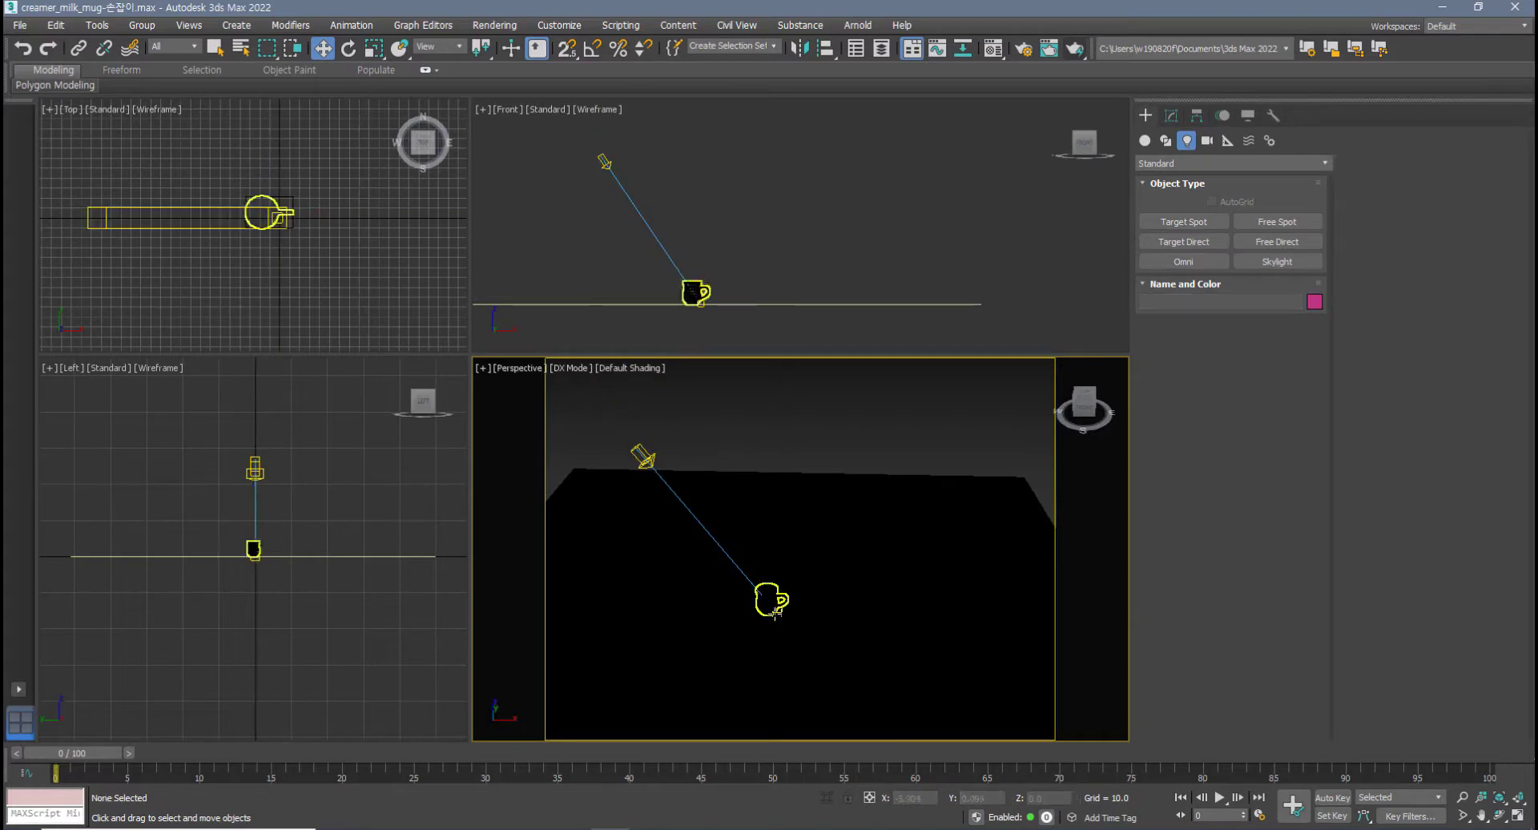
click(777, 613)
mouse_move(802, 596)
mouse_down()
mouse_move(979, 567)
mouse_move(773, 604)
mouse_move(688, 601)
mouse_move(802, 600)
mouse_up()
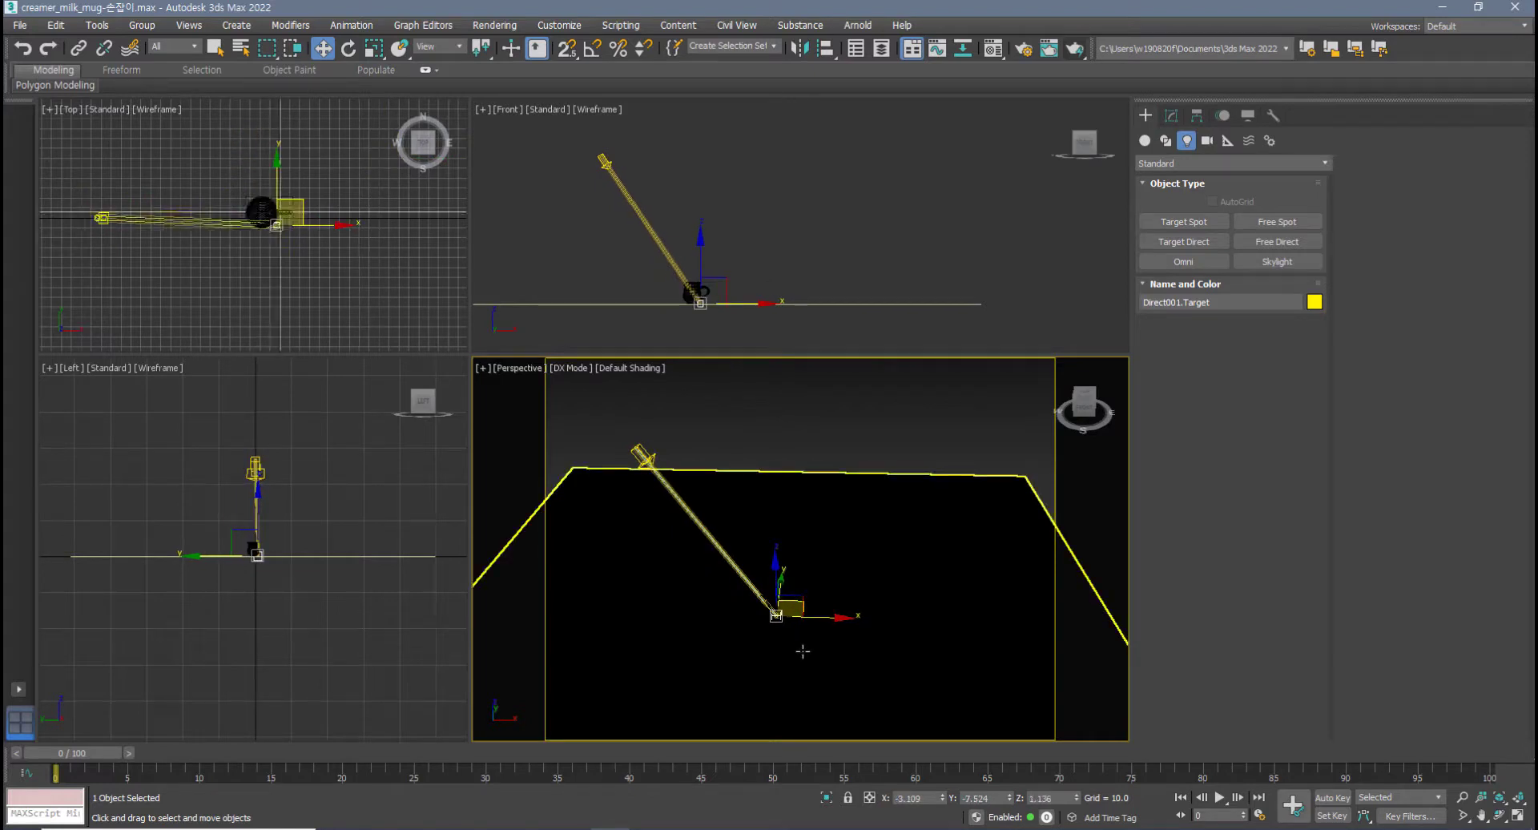
key(ctrl+z)
- Move the directional light diagonally to the front left of the mug in the Top view, keeping its target in place
click(1171, 116)
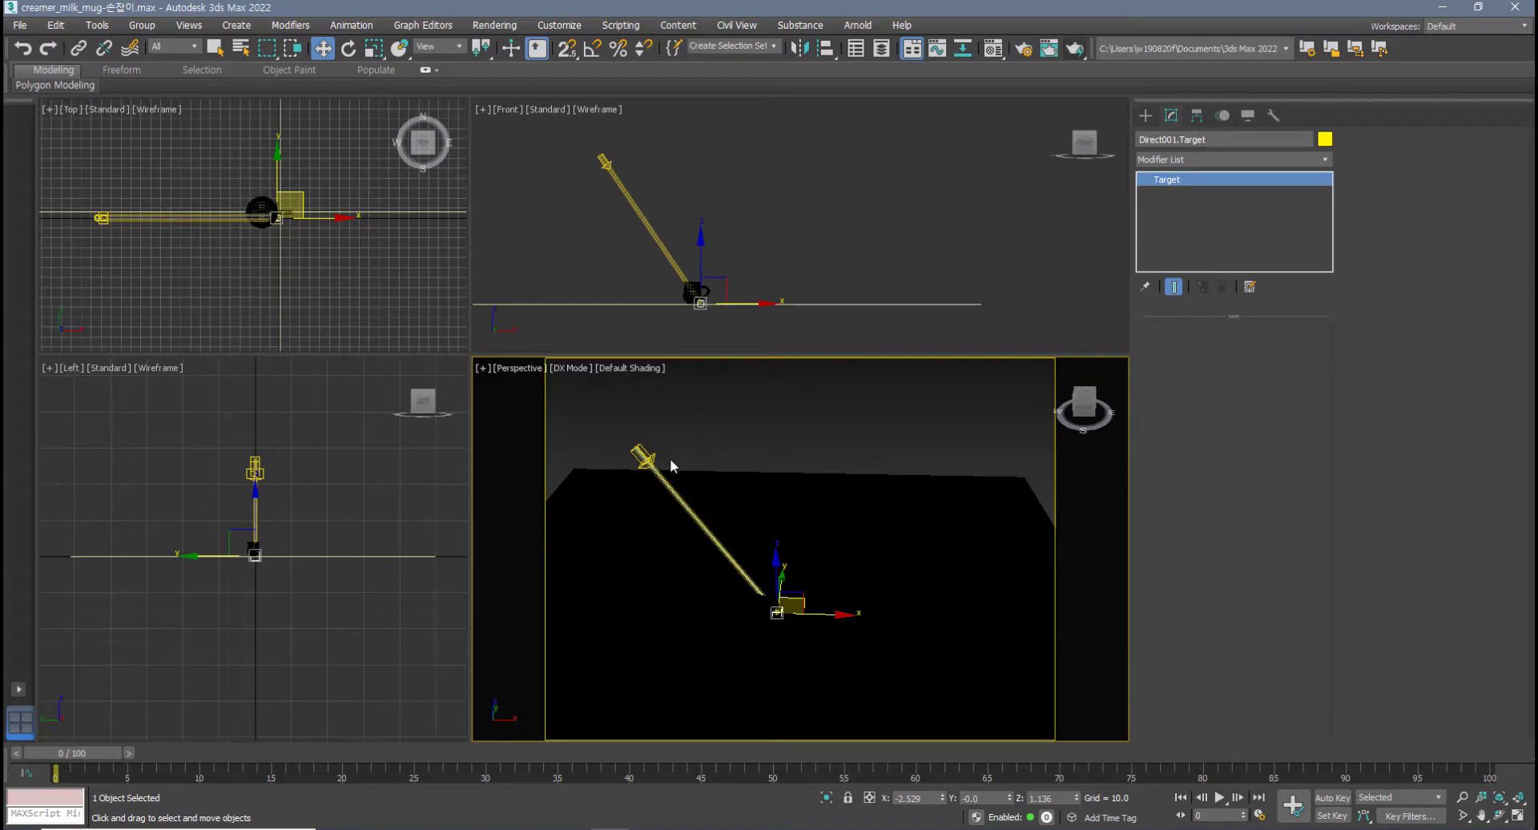
click(643, 457)
drag(99, 217, 141, 315)
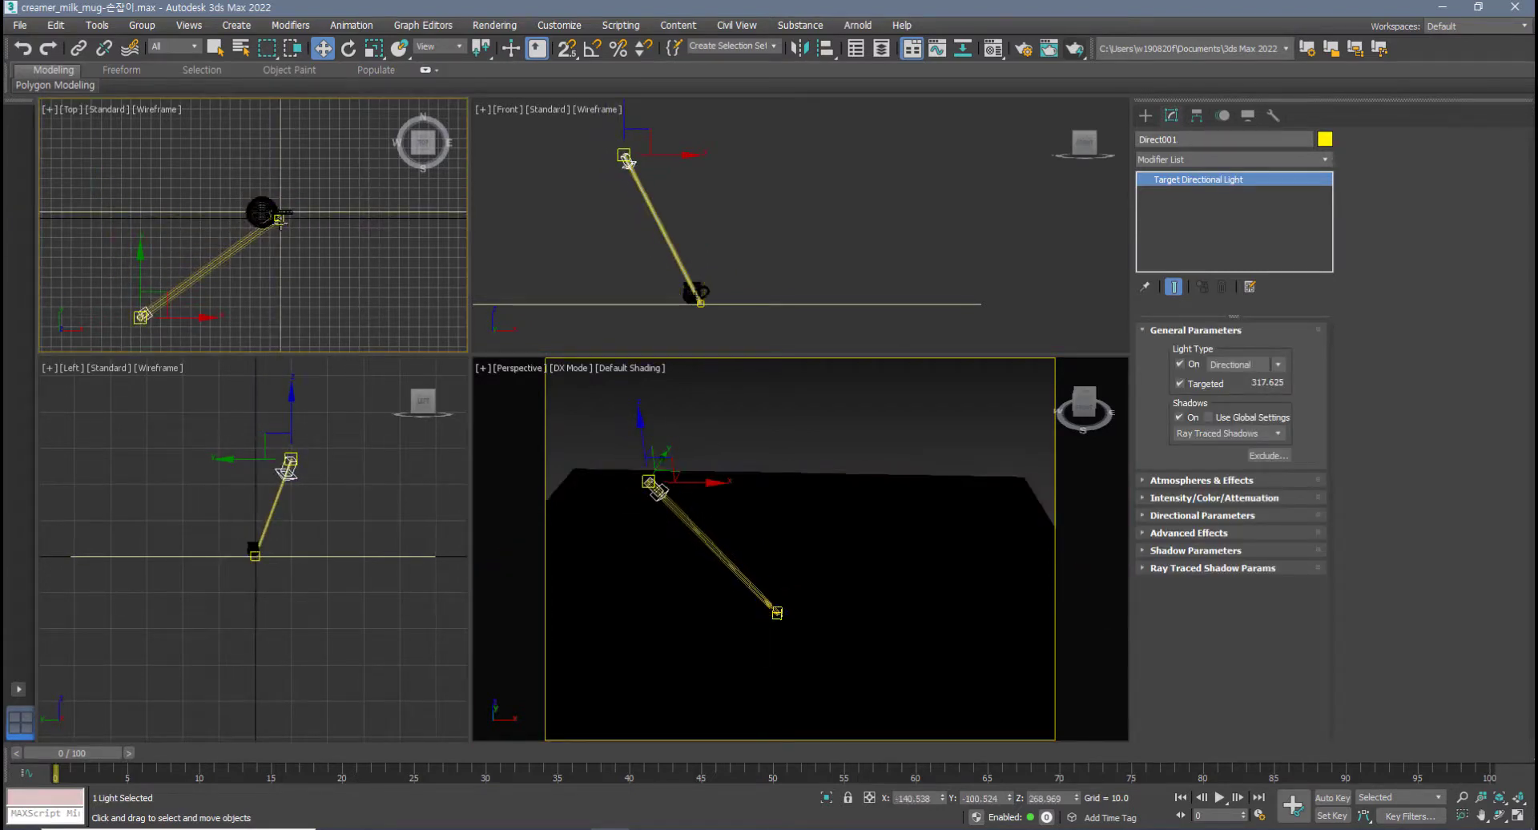
- Align the light's target and the mug in the Top view, and move the light higher and farther out in the Front view
click(278, 216)
scroll(276, 205, up, 5)
mouse_move(257, 186)
mouse_down()
mouse_move(166, 154)
mouse_move(263, 164)
mouse_up()
drag(170, 160, 273, 155)
click(602, 195)
drag(627, 160, 597, 142)
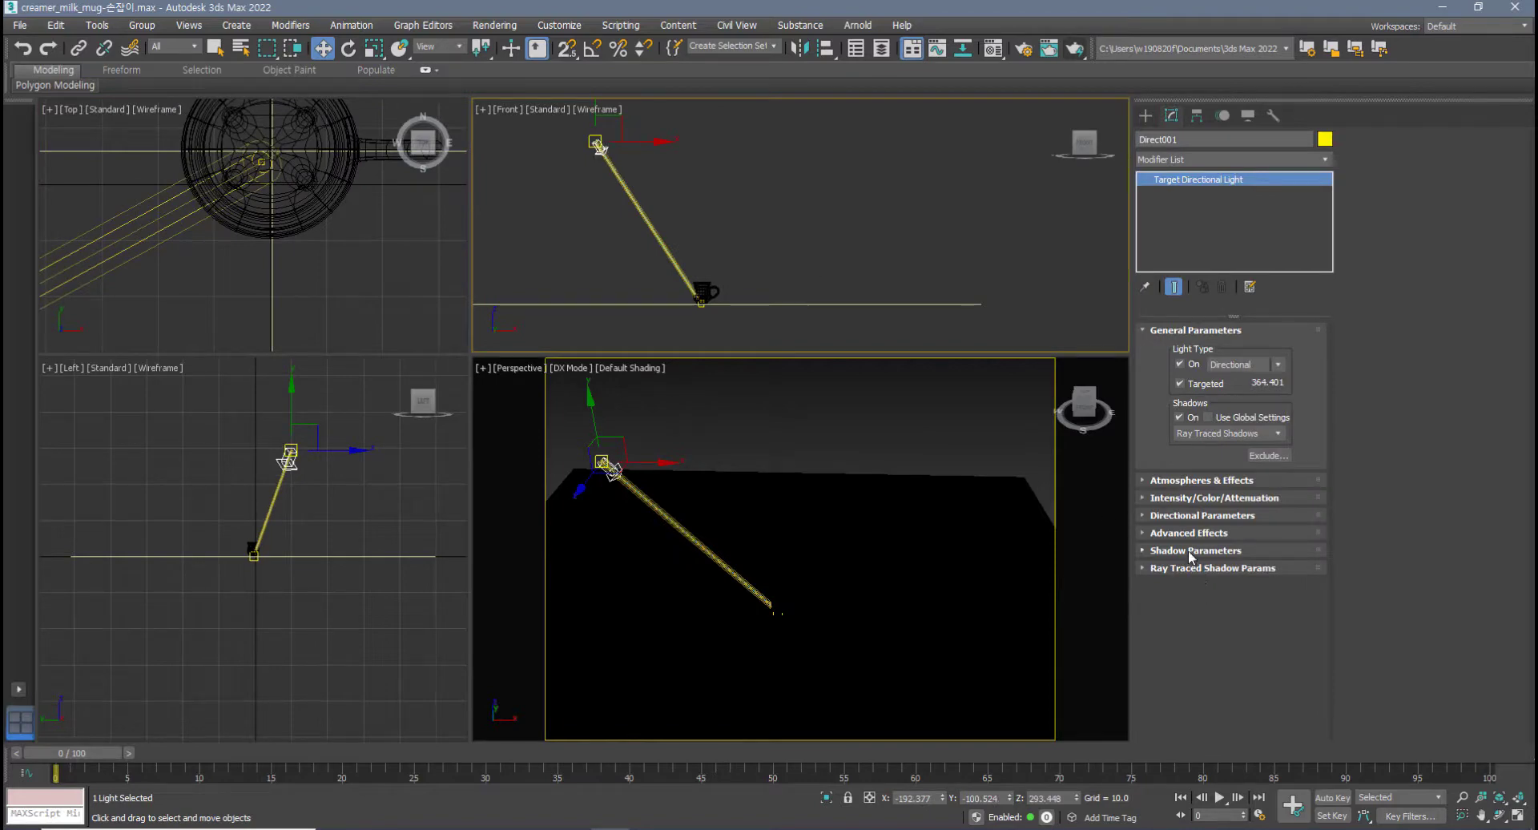
- Add a Volume Light effect to the directional light and open its setup in the environment settings
click(1182, 517)
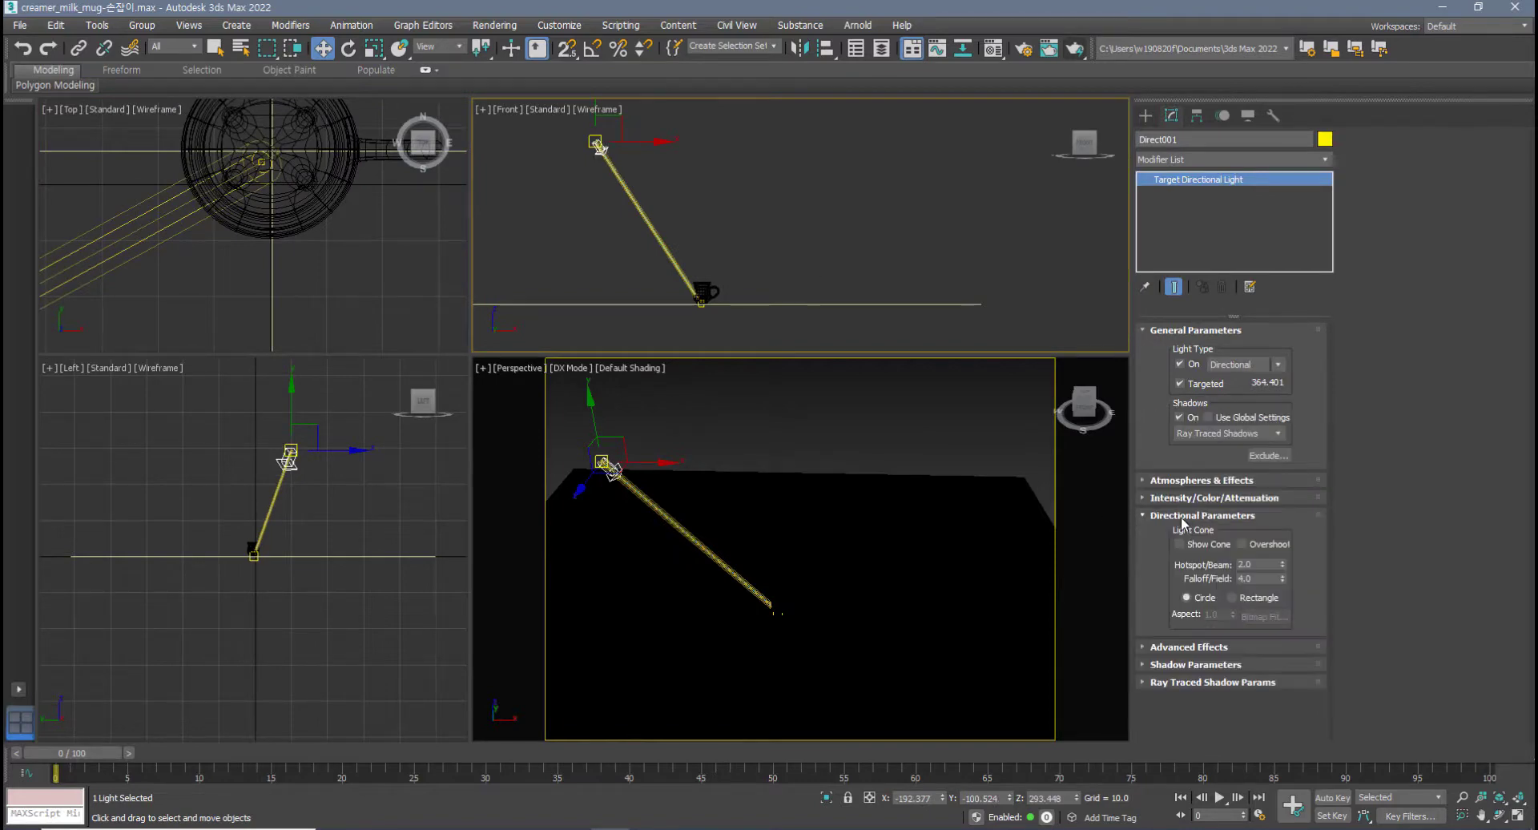
click(1179, 646)
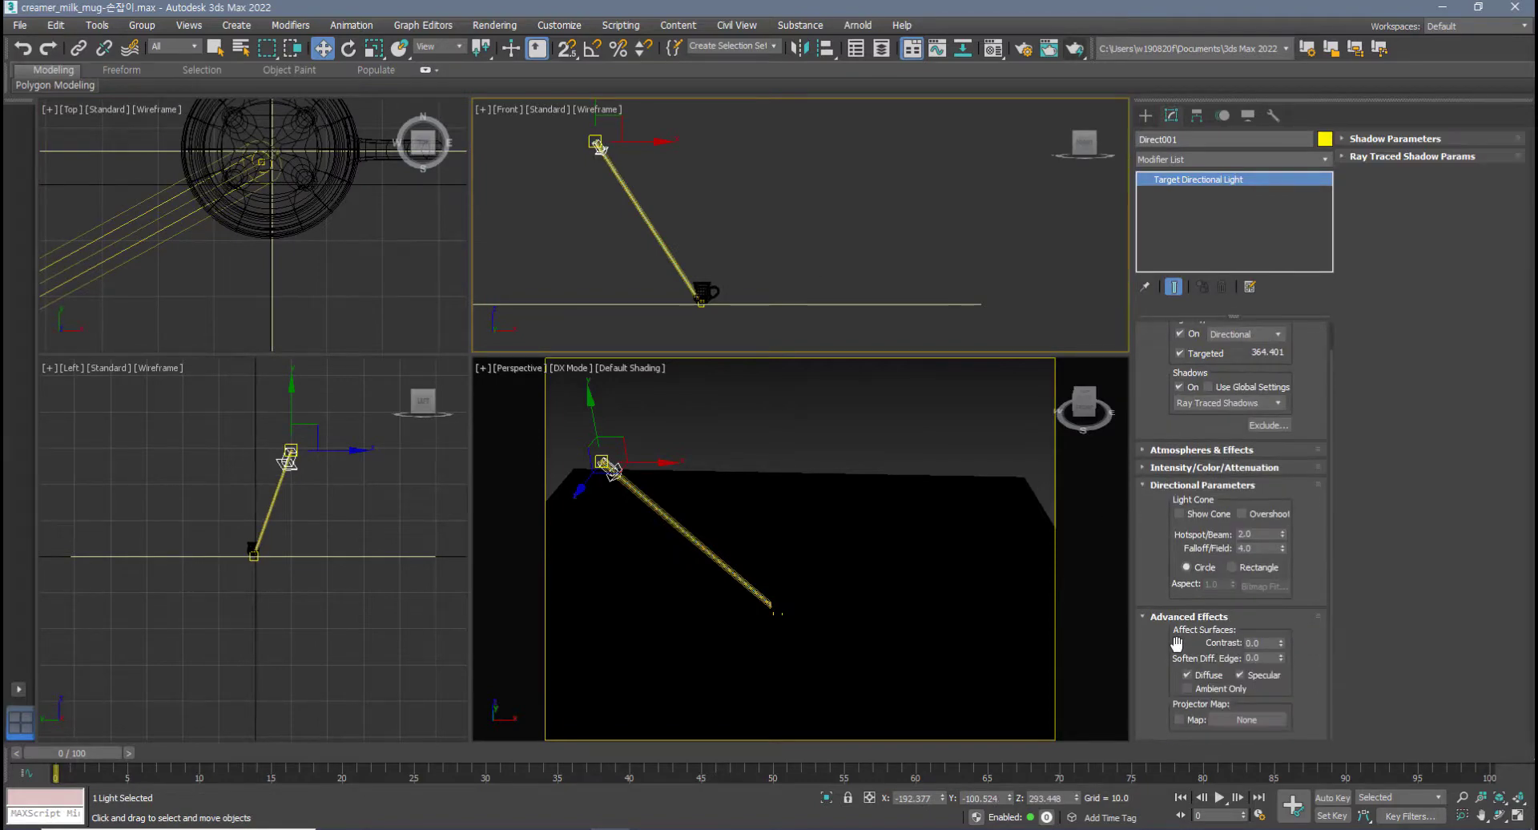
click(1422, 140)
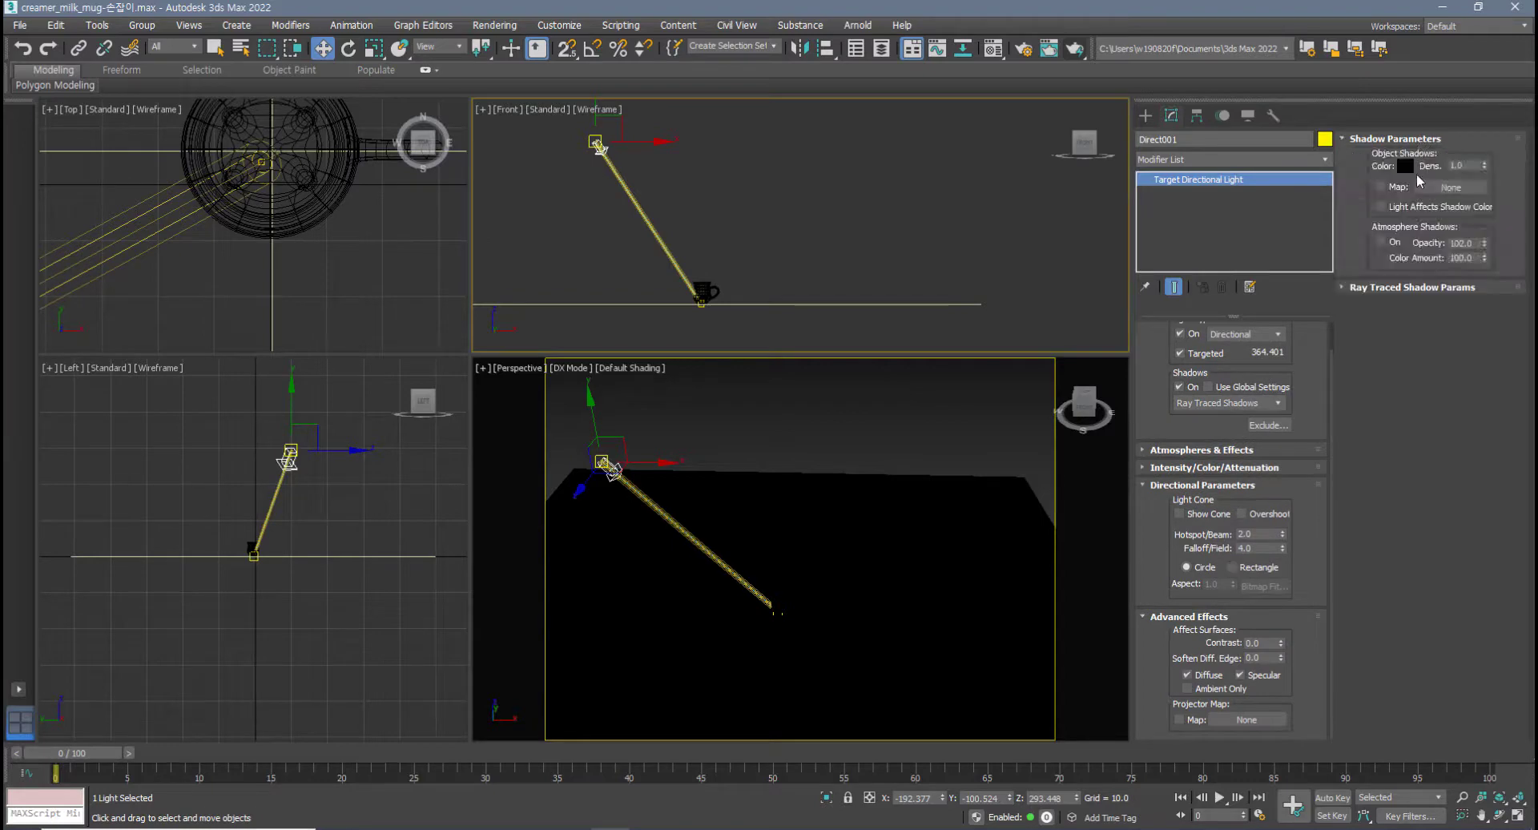
click(1163, 468)
click(1165, 480)
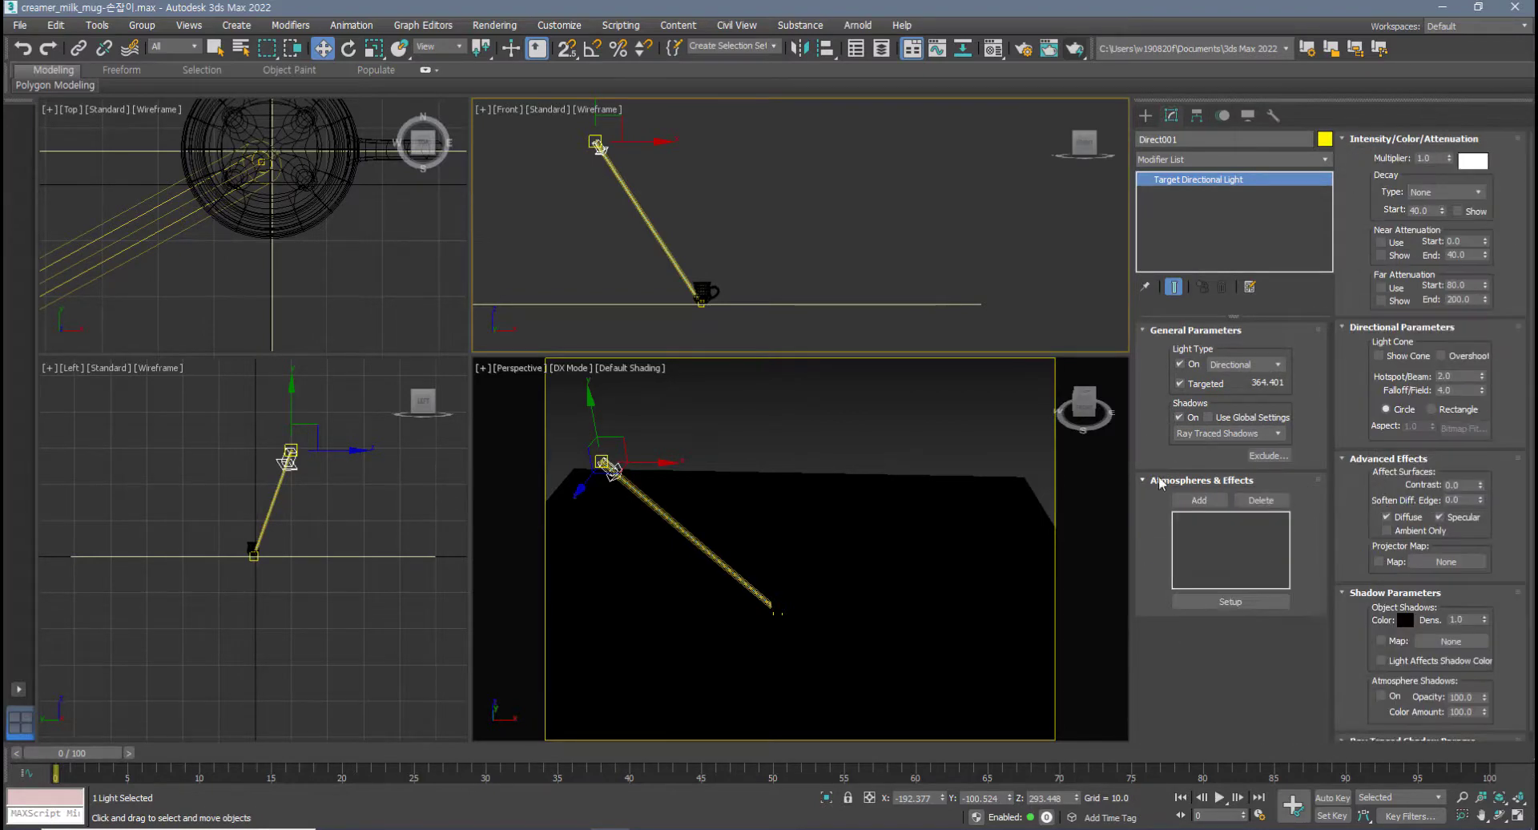
click(1199, 500)
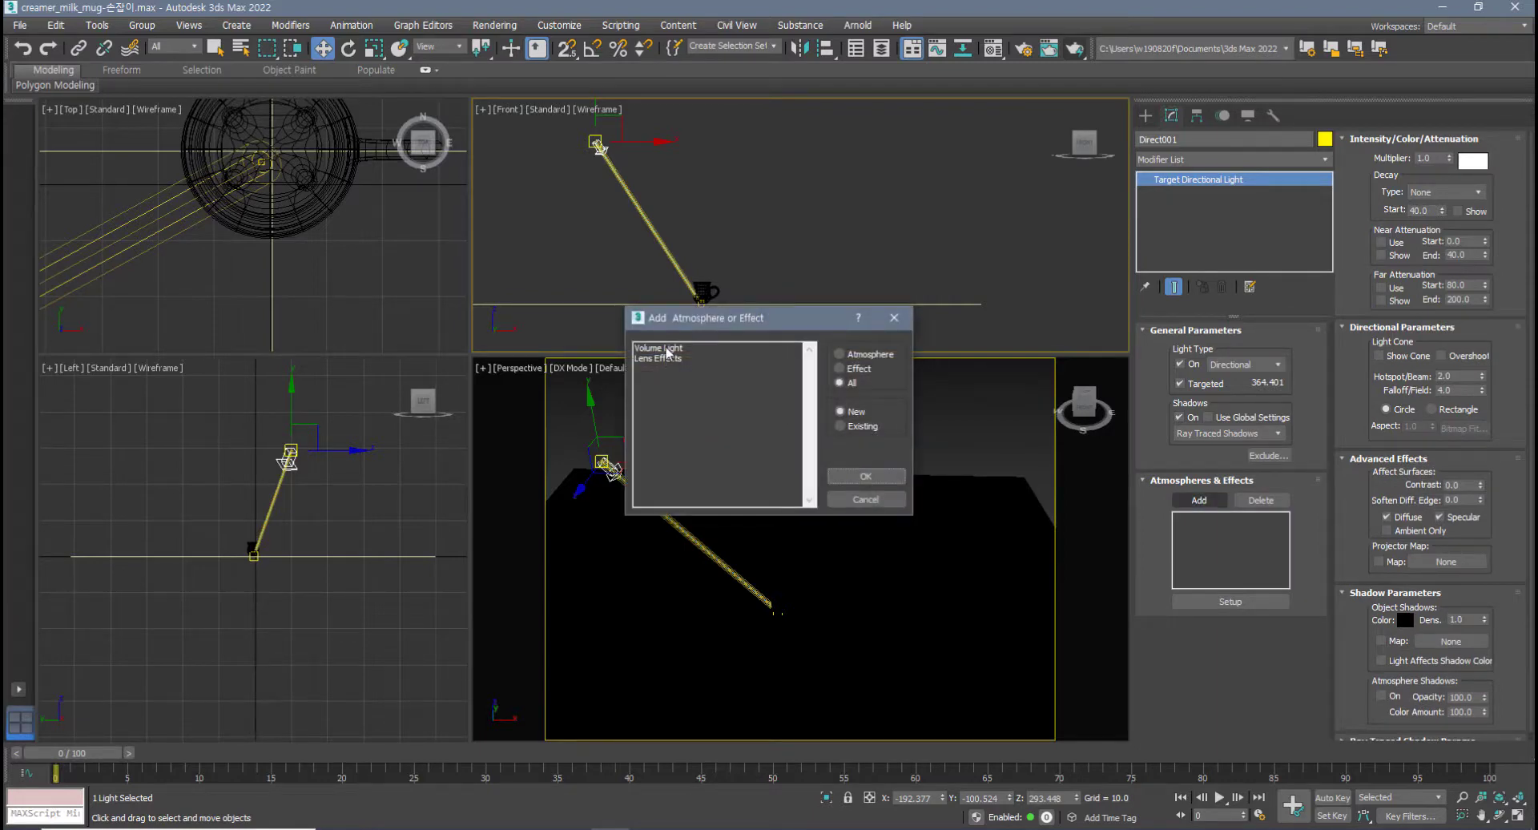
double_click(666, 351)
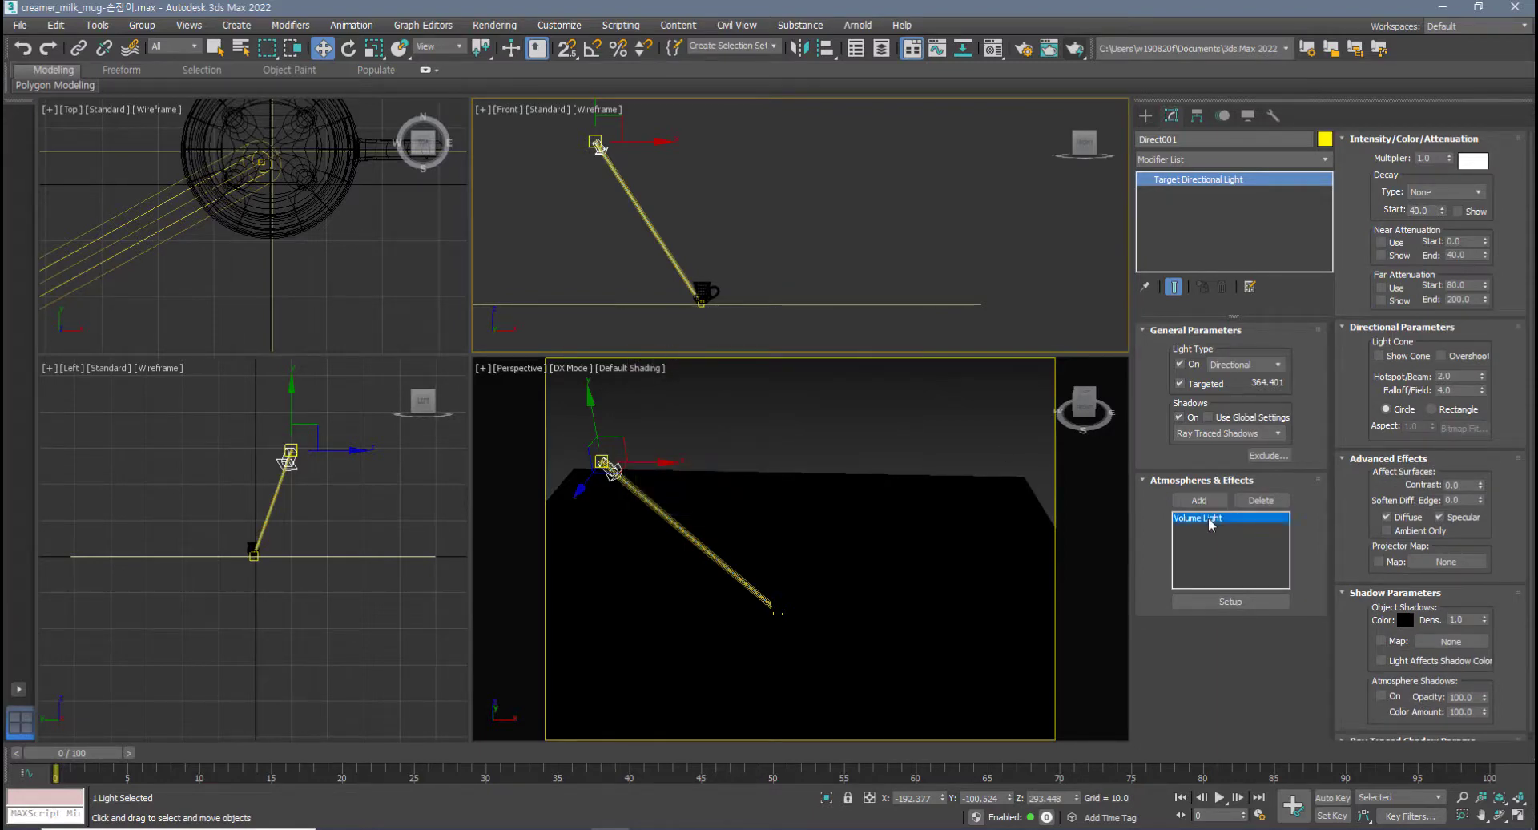
click(1229, 601)
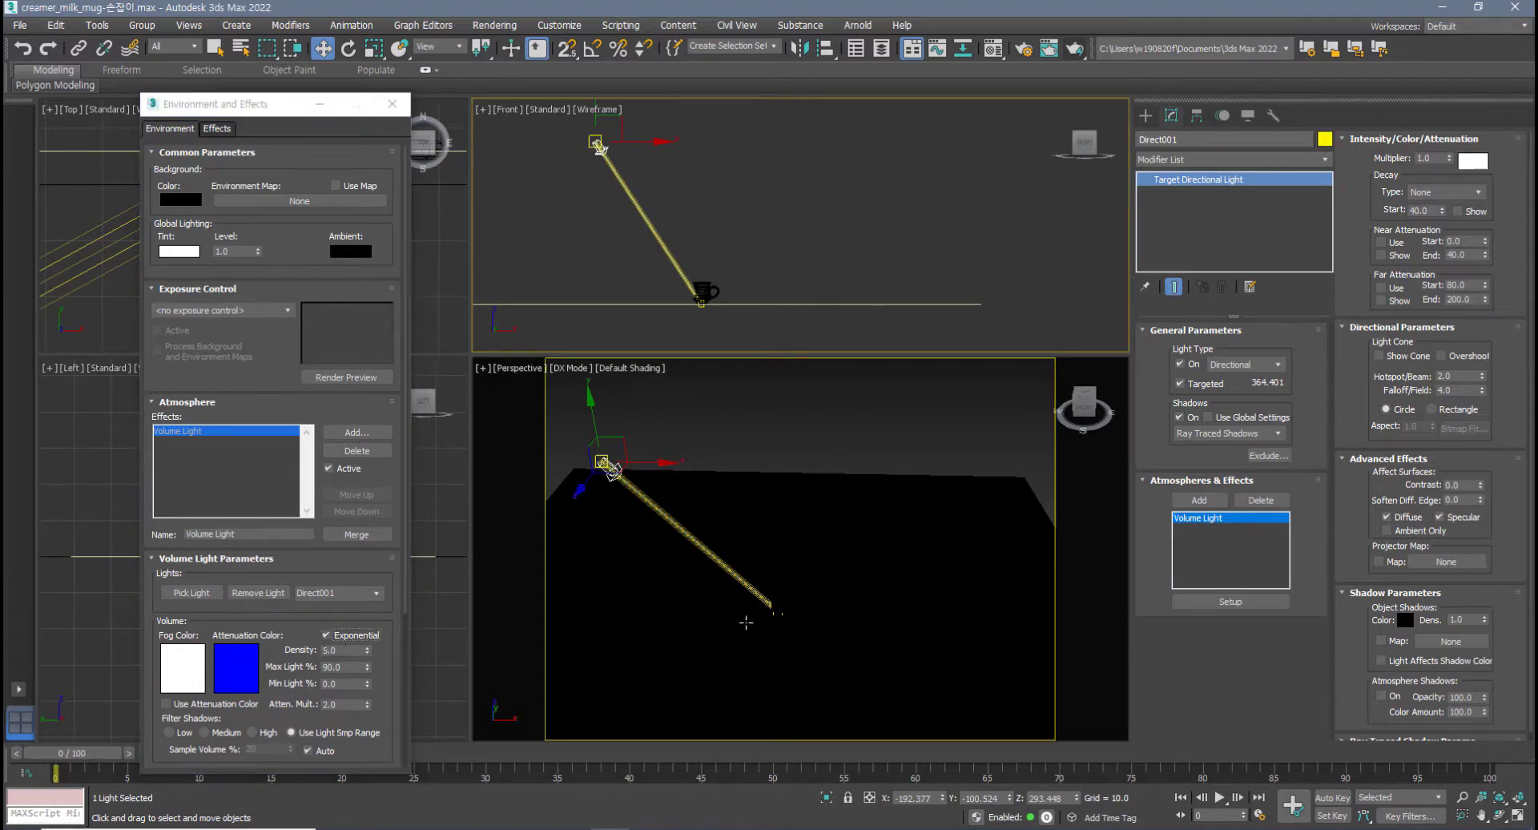
- Render the Perspective view and examine the volume light beam
middle_drag(745, 621, 752, 620)
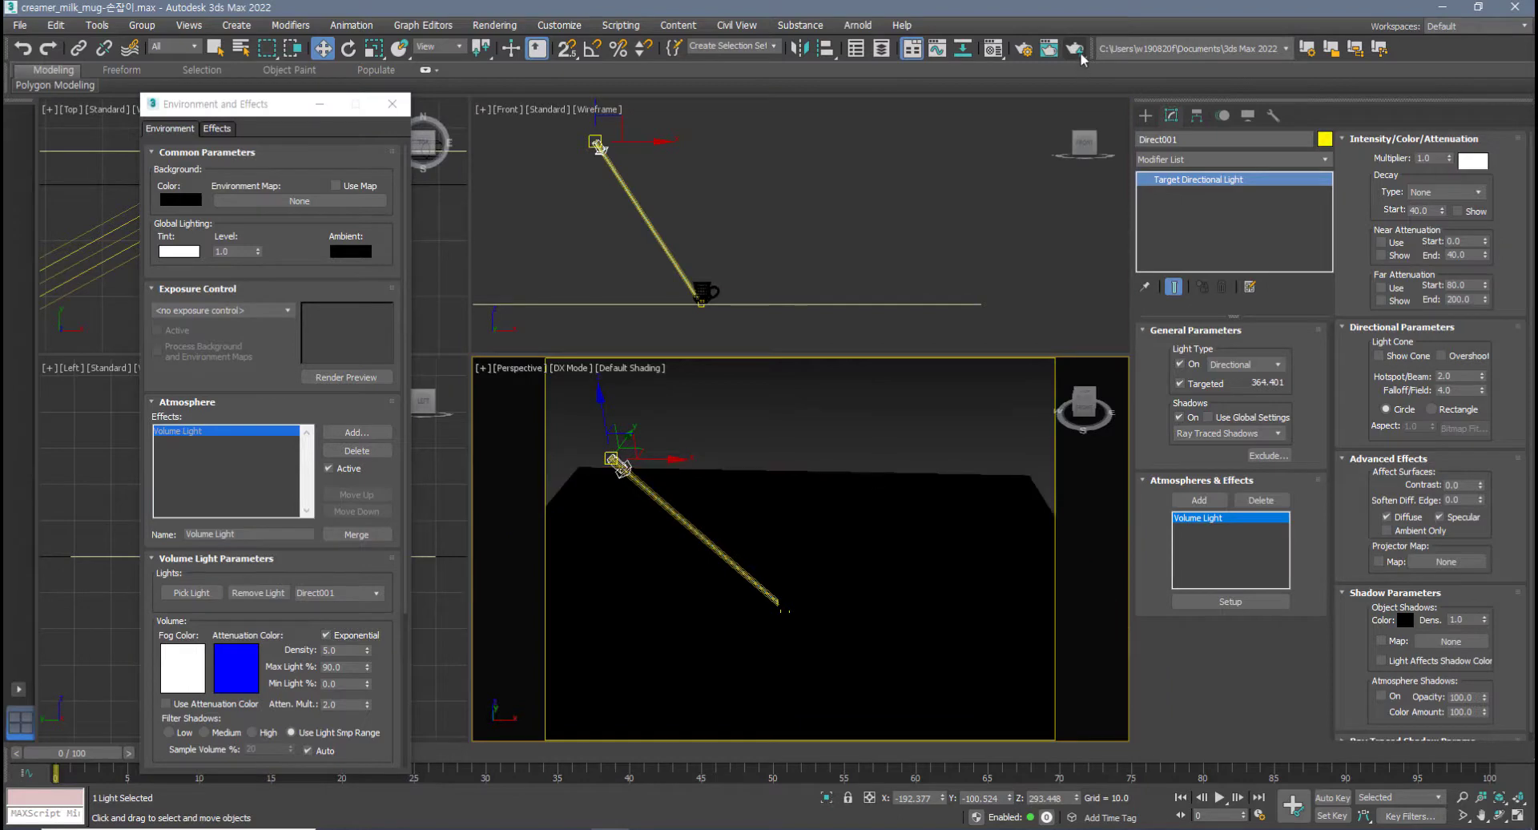
click(1075, 49)
scroll(610, 411, up, 1)
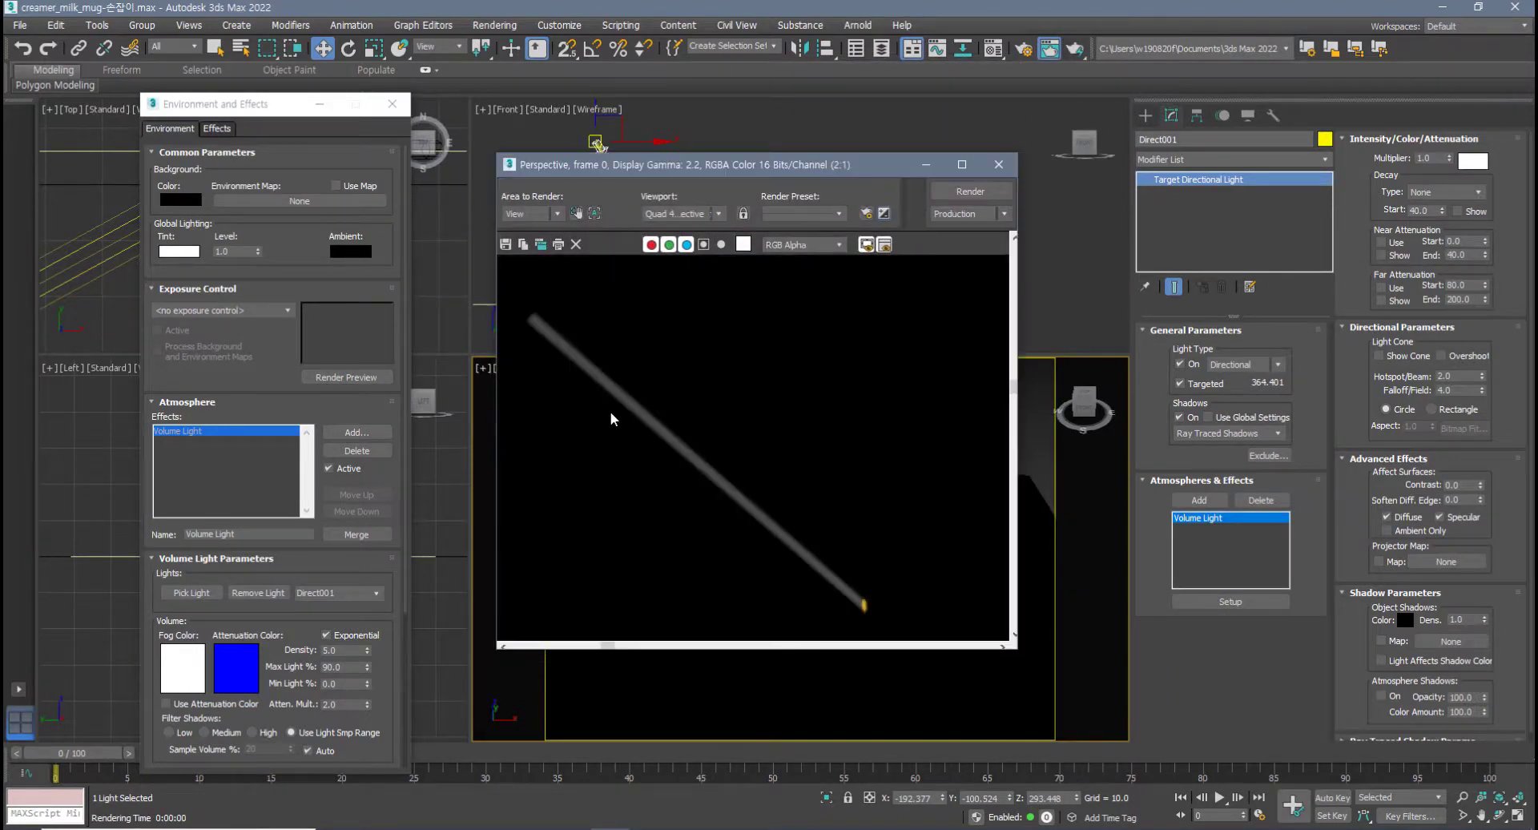
middle_drag(610, 411, 638, 387)
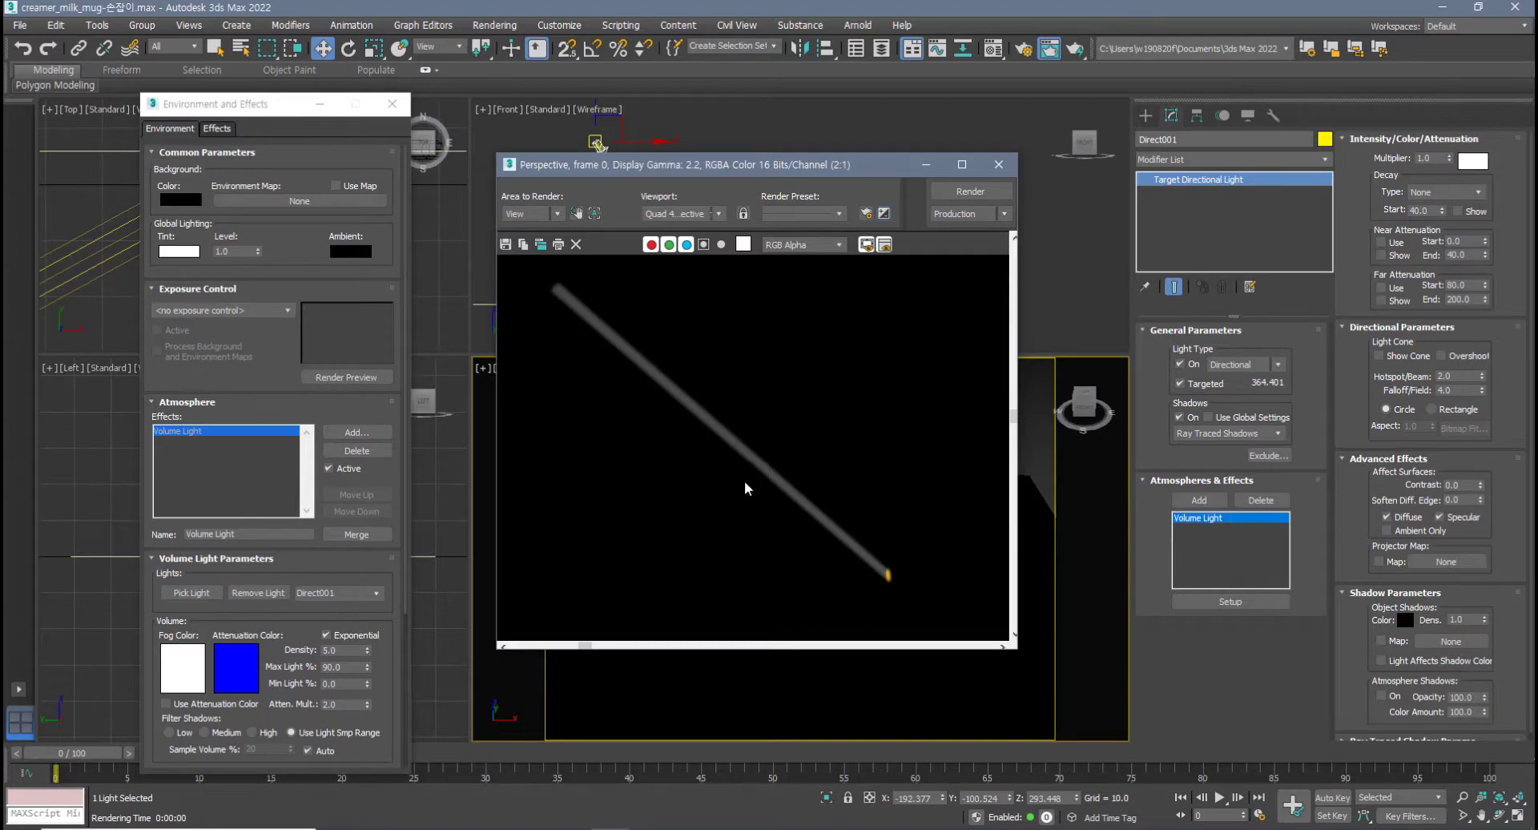
- Try an orange fog color for the Volume Light and render the view again
click(182, 669)
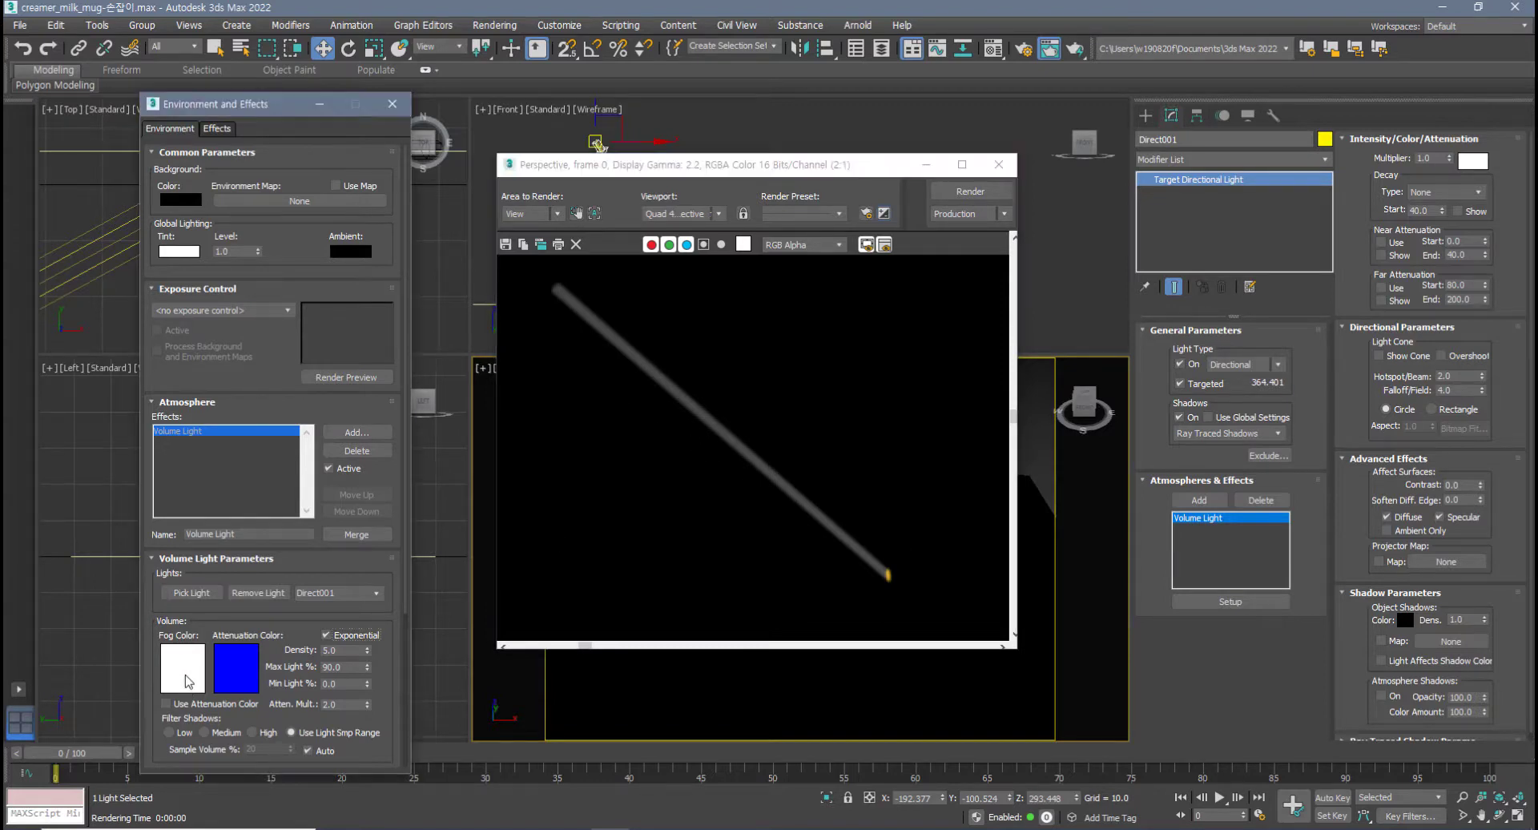
drag(437, 136, 333, 102)
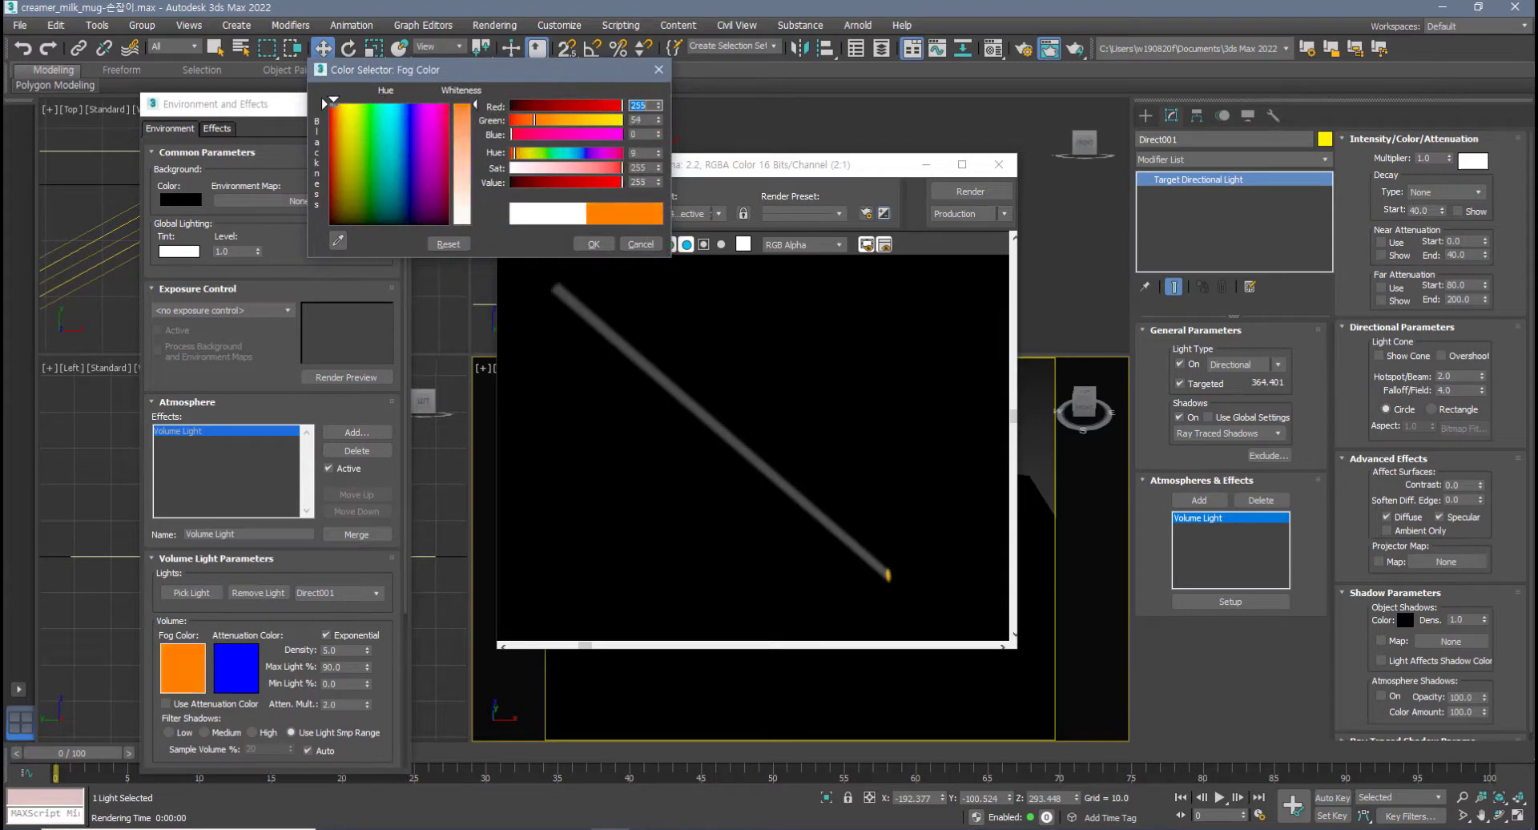
click(593, 244)
click(970, 192)
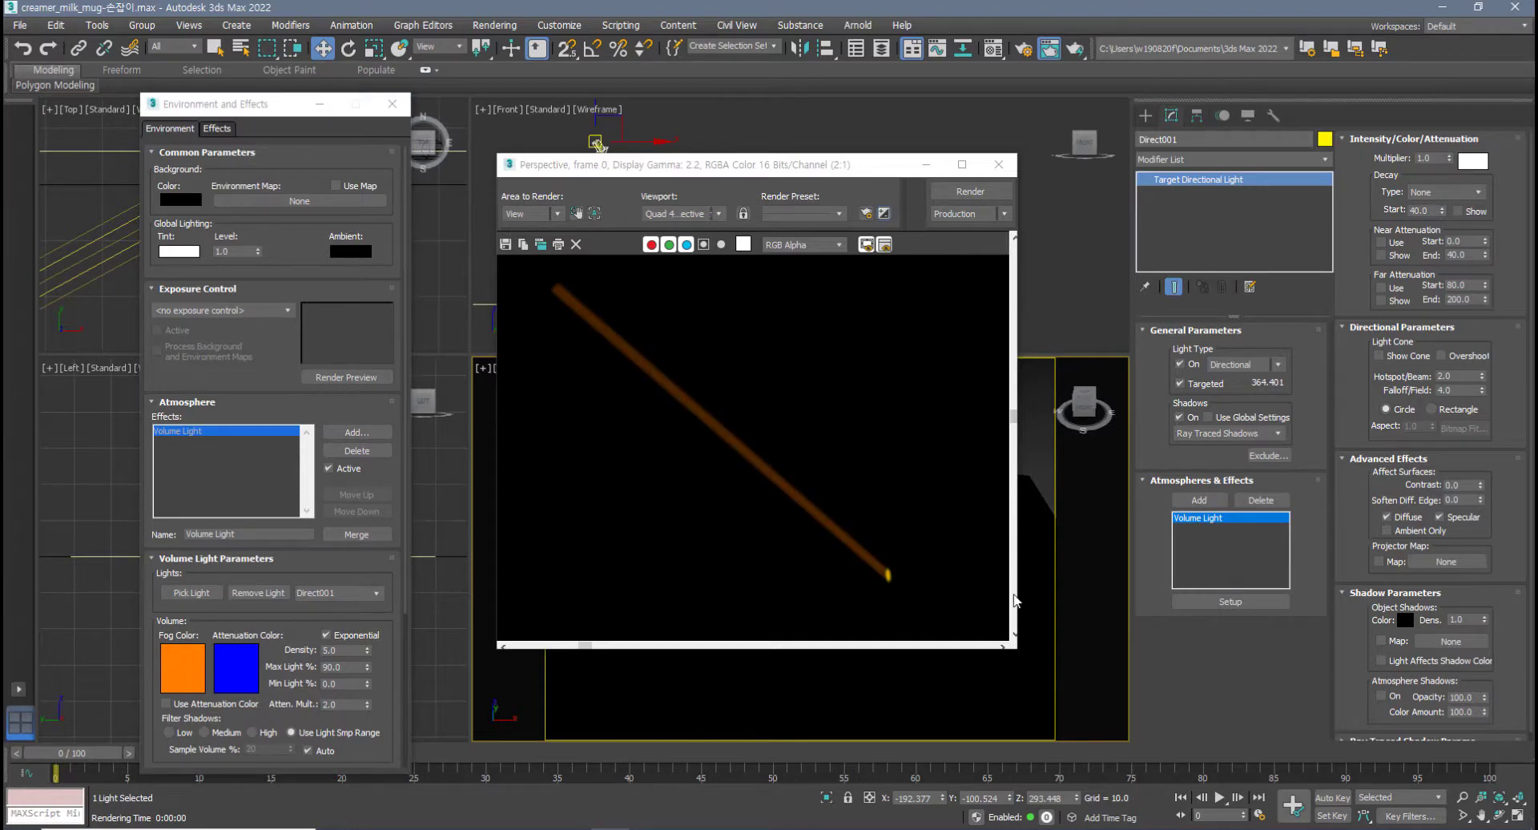
- Set the directional light's intensity multiplier to 3.0 and render the brighter beam
drag(1437, 159, 1359, 155)
click(970, 192)
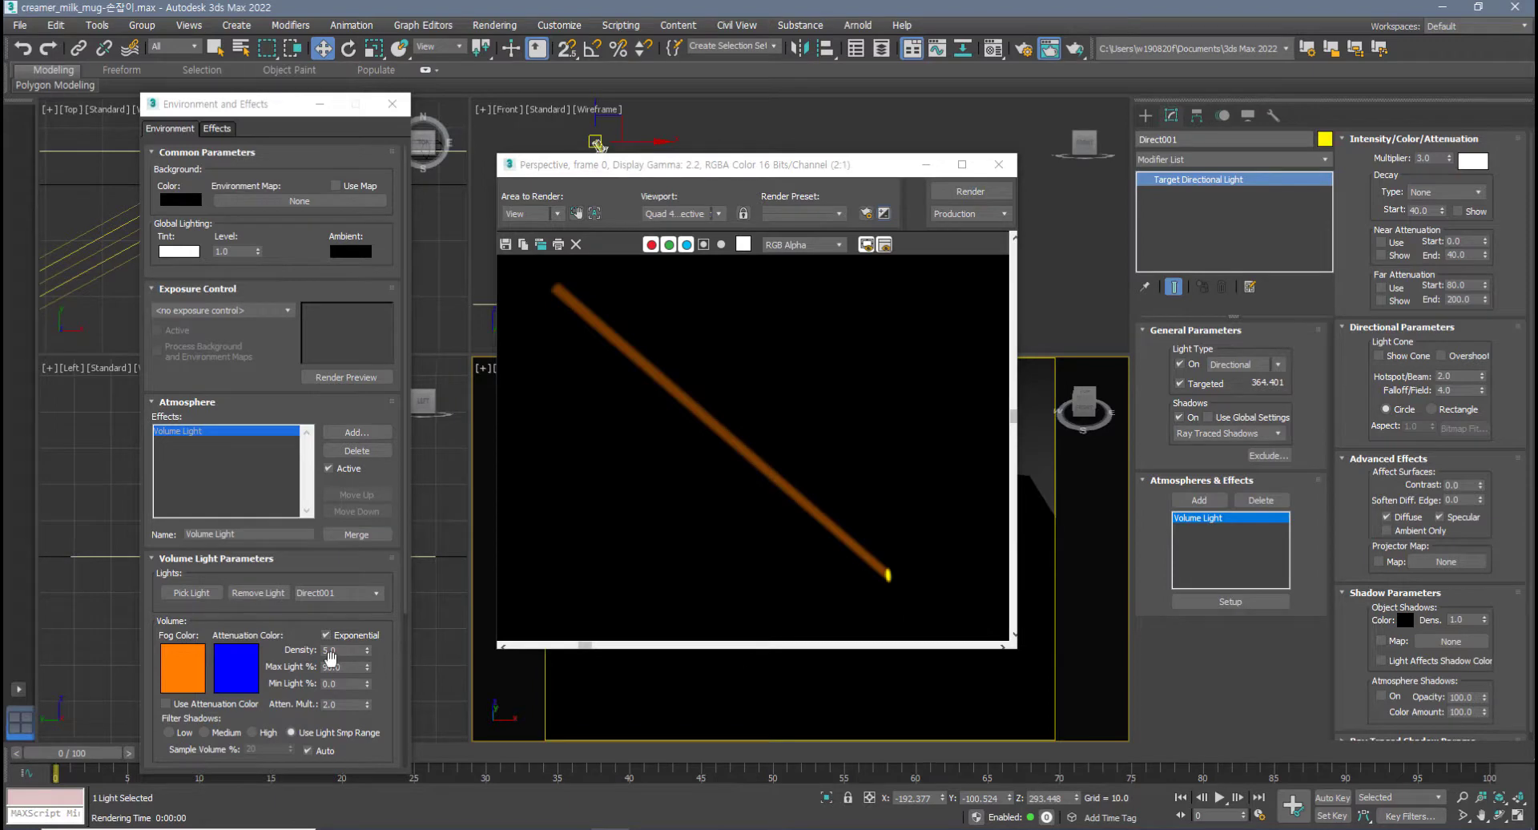
- Change the Volume Light's fog color to pure red, render the beam again and close the rendered image
click(189, 685)
click(329, 103)
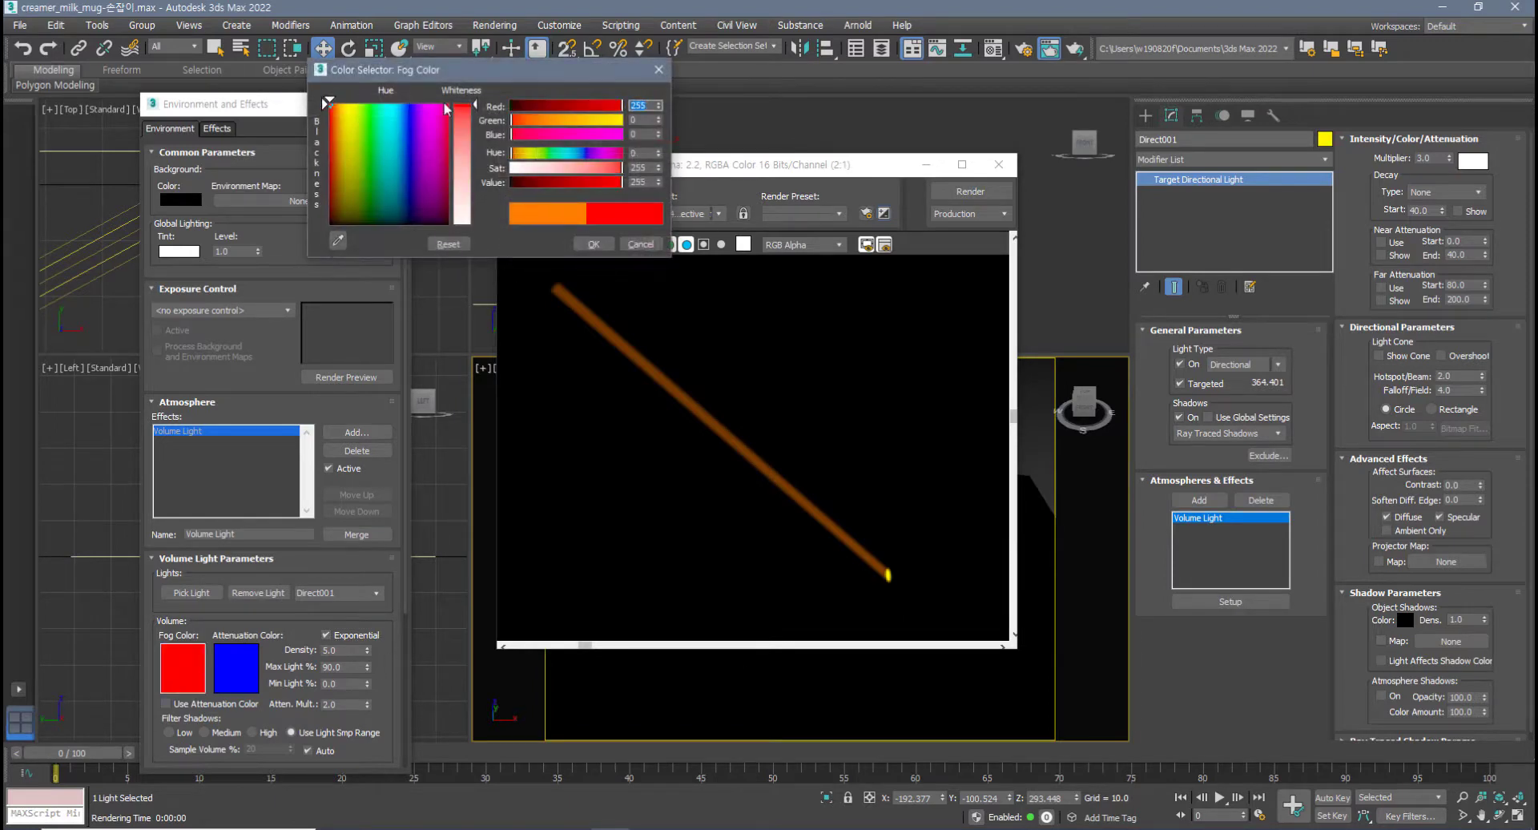
click(594, 245)
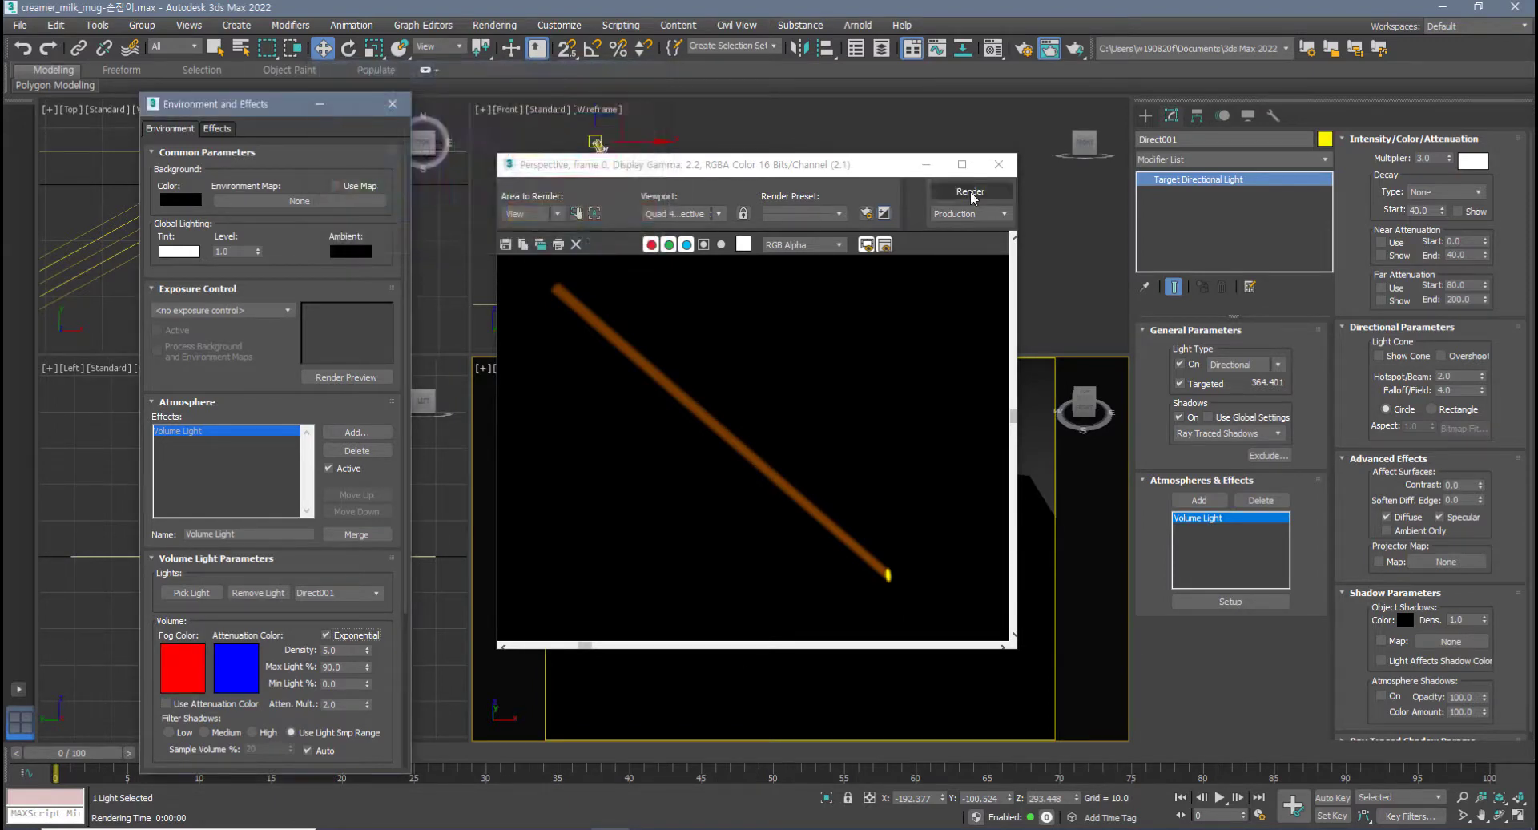
click(970, 191)
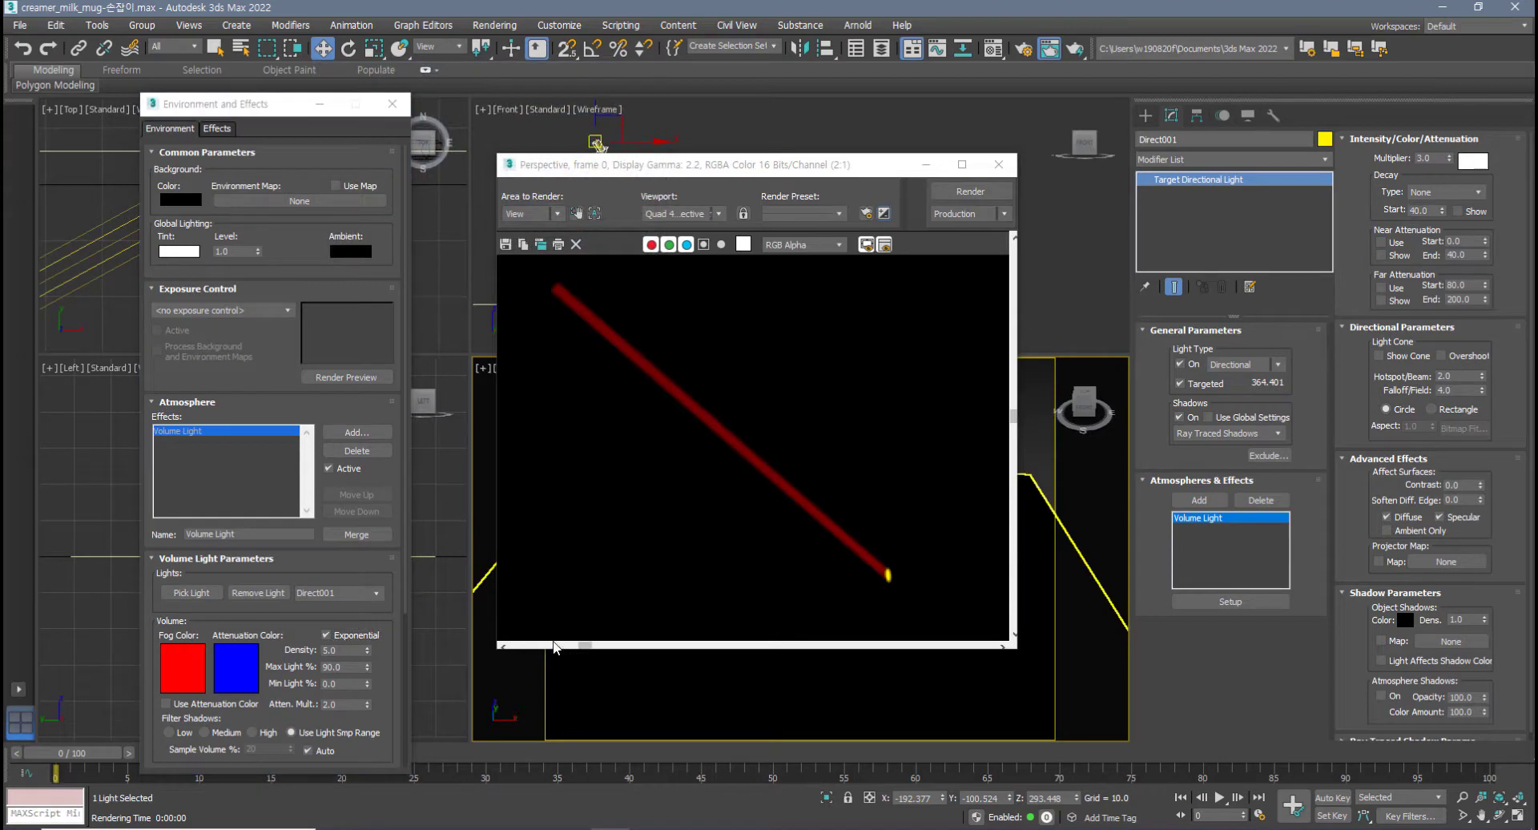
click(1007, 179)
- Move the light slightly farther from the mug in the Front view, and render it with hotspot 1.5 and falloff 3.5
drag(600, 148, 593, 144)
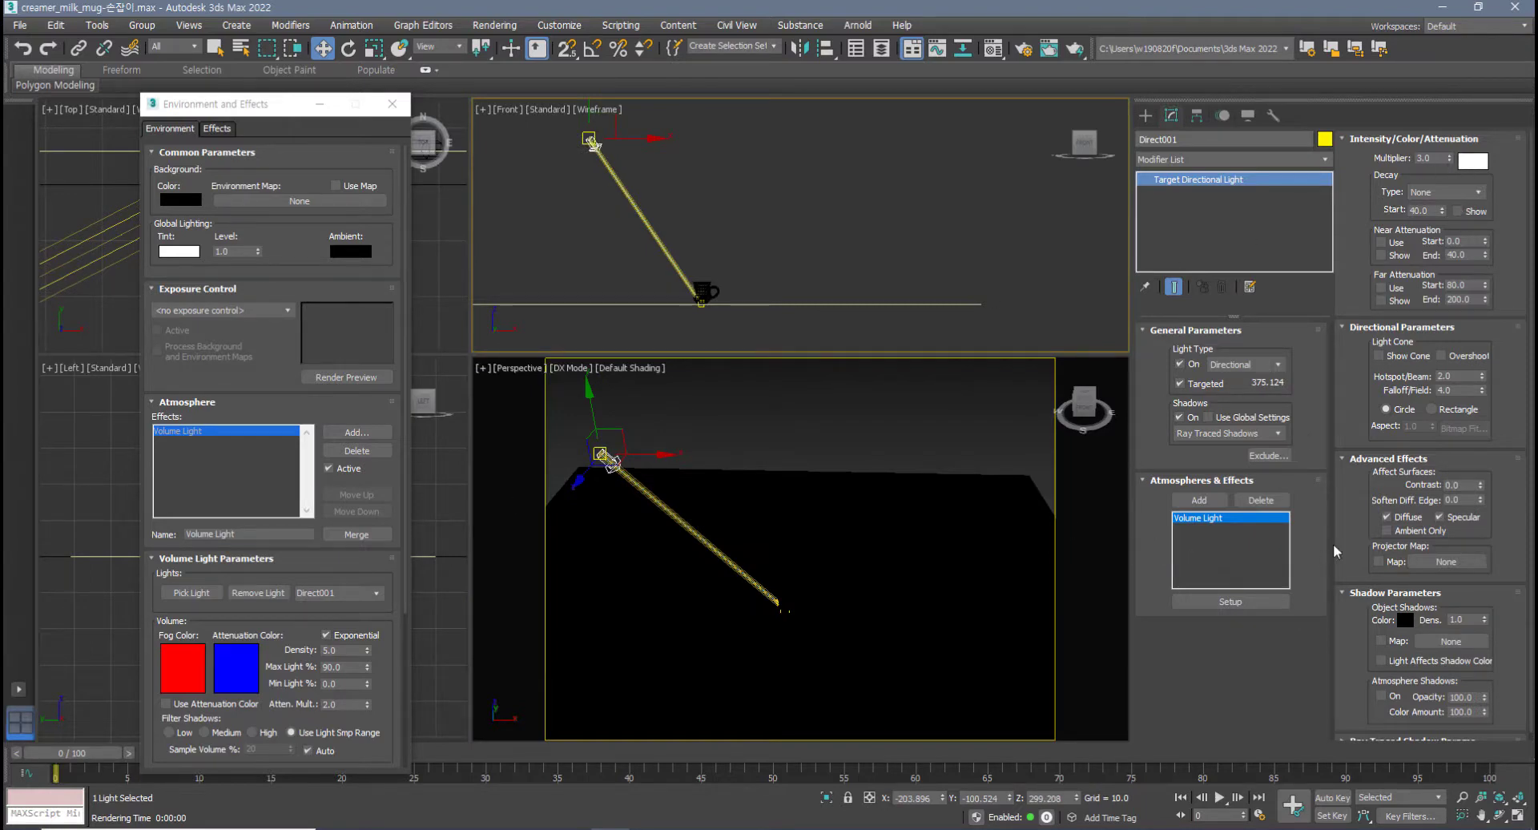
right_click(1482, 391)
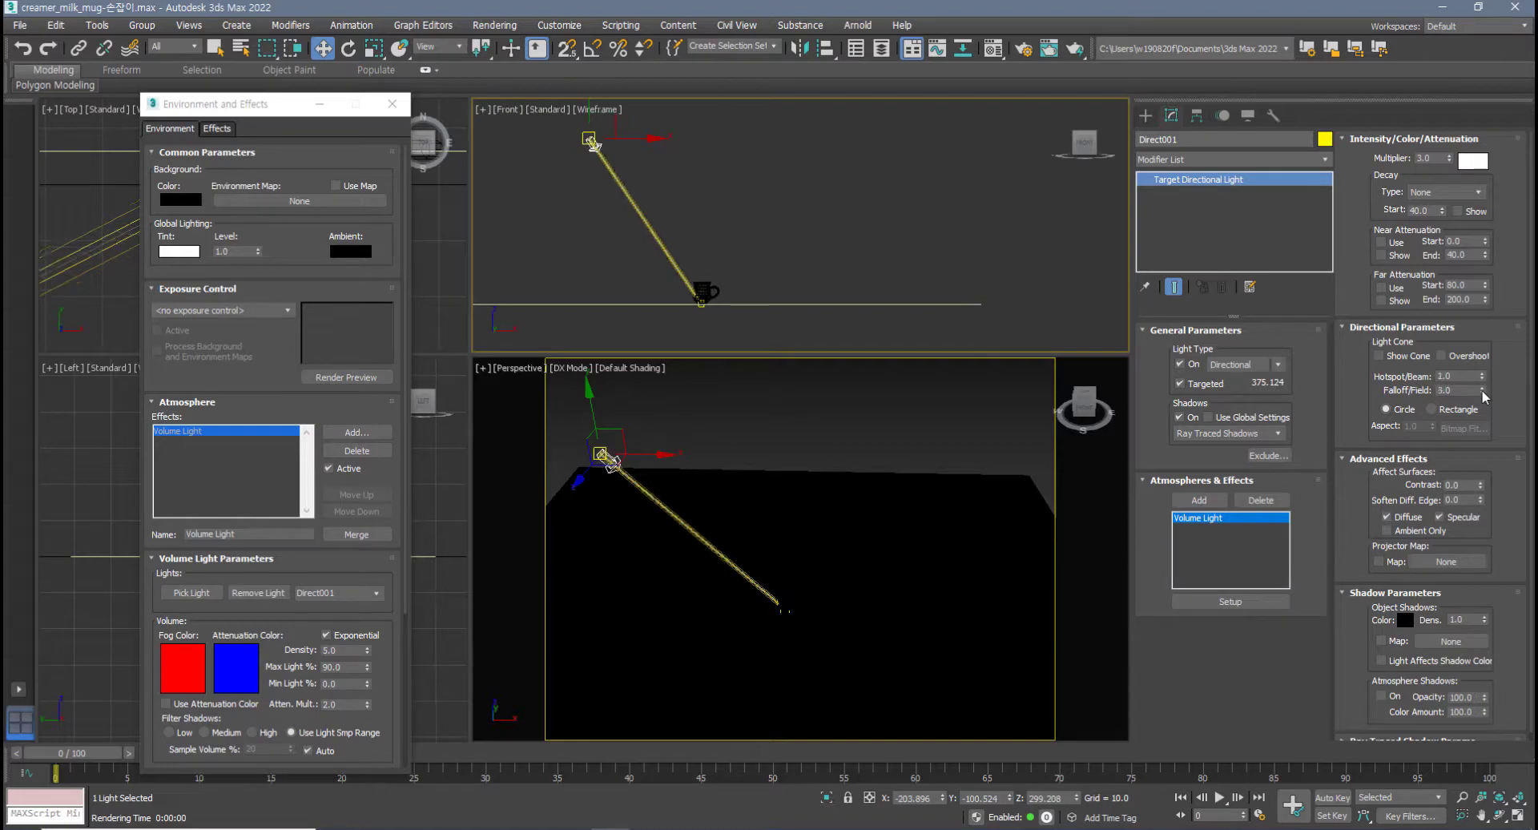
drag(1482, 376, 1482, 344)
click(1073, 50)
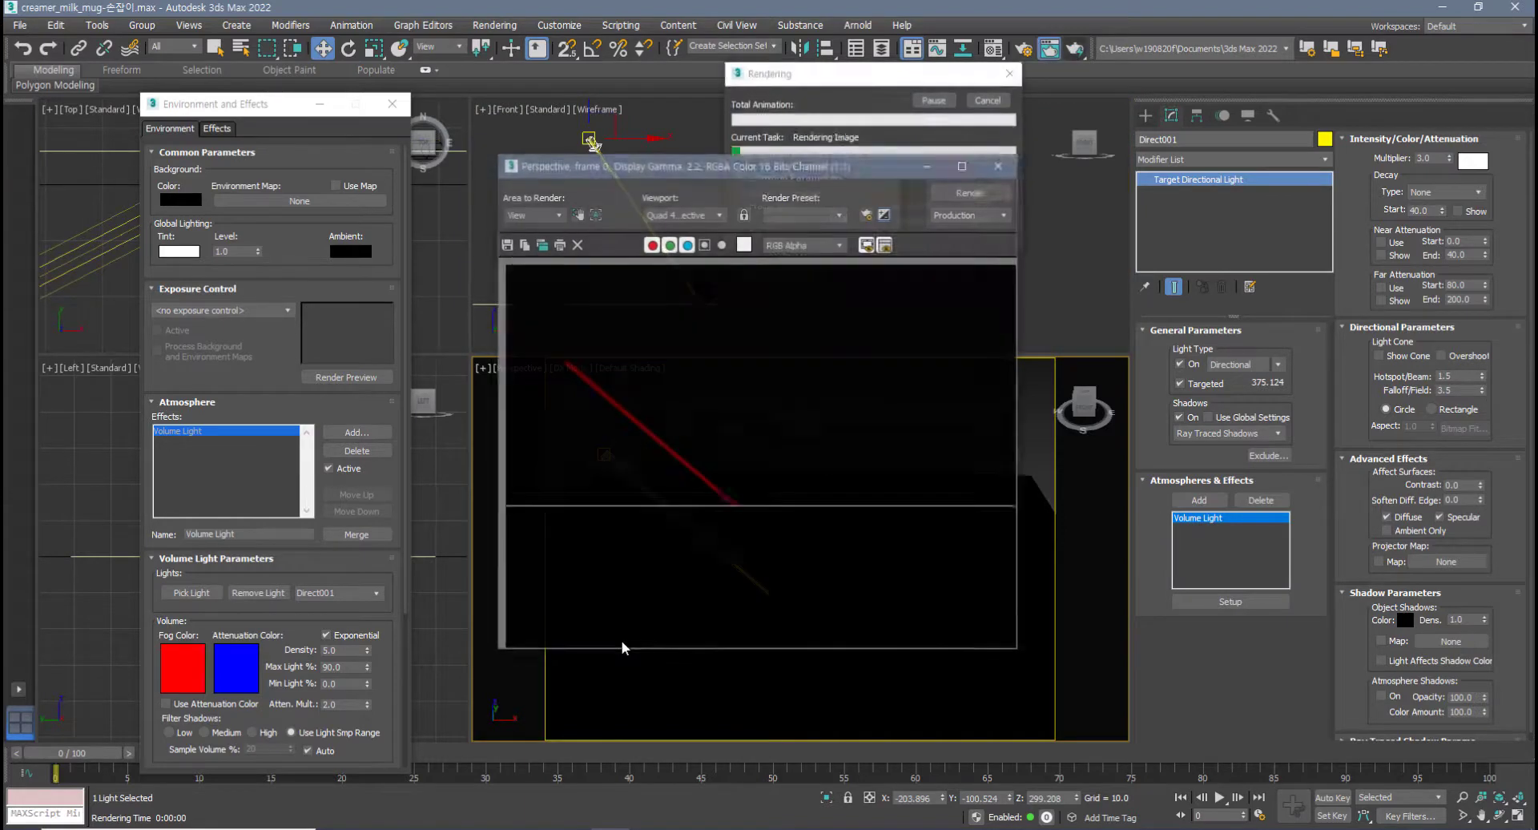
- Close the rendered image, delete the Volume Light atmosphere effect and close the environment settings
click(998, 165)
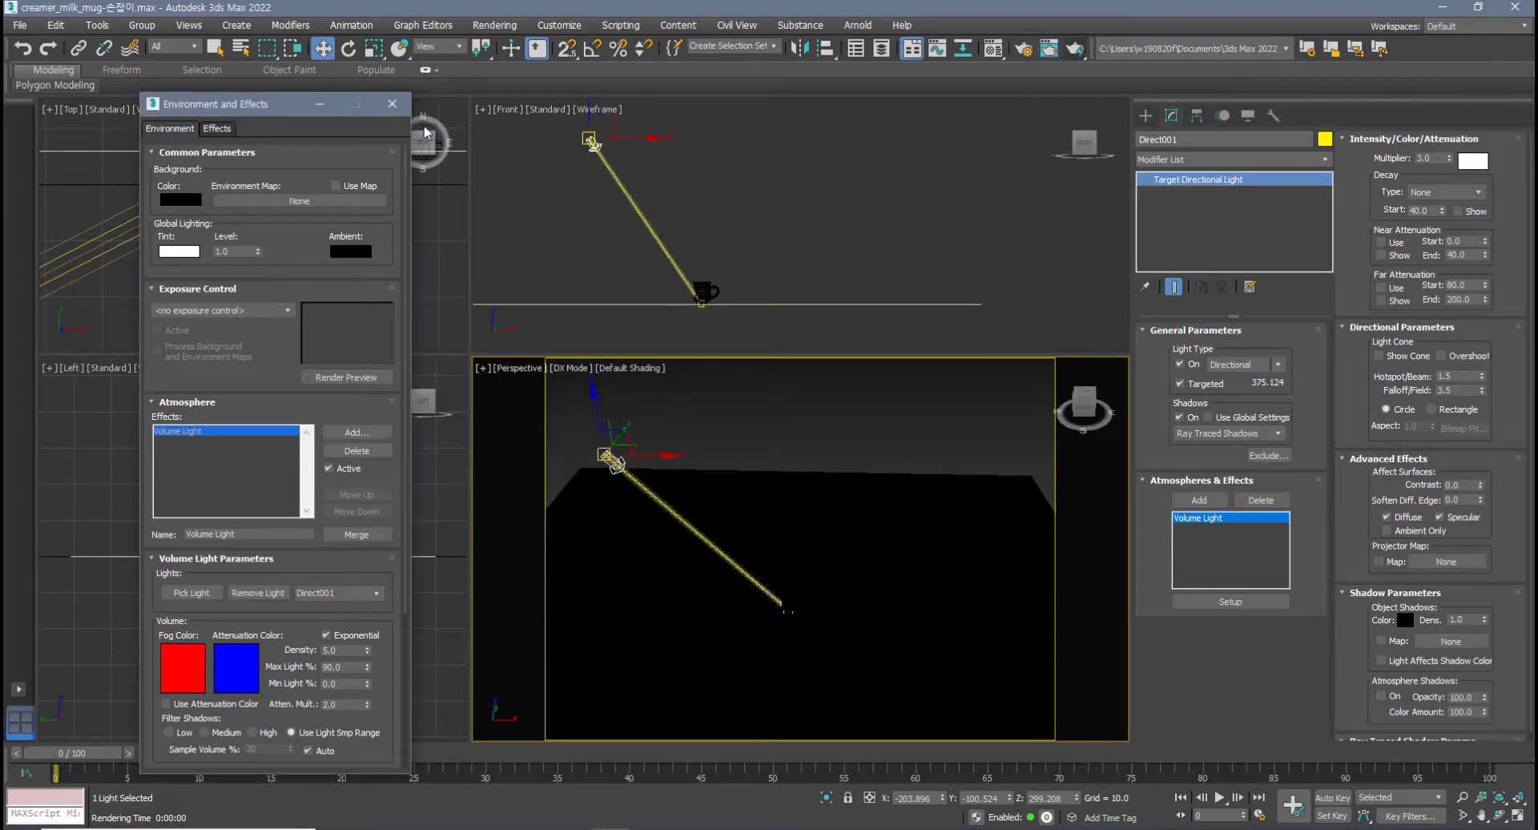
click(356, 450)
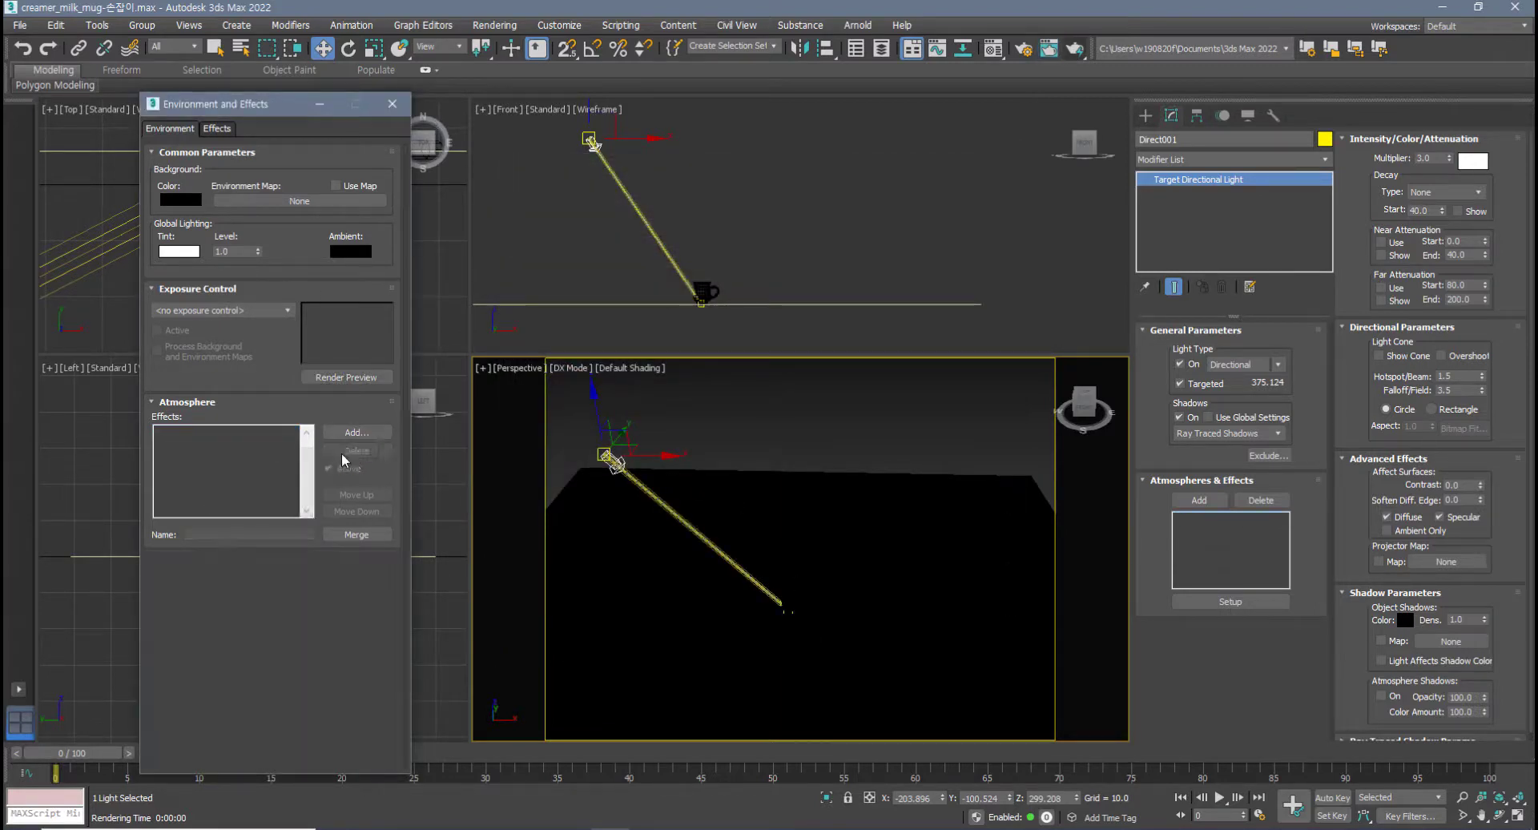
click(400, 103)
middle_click(881, 240)
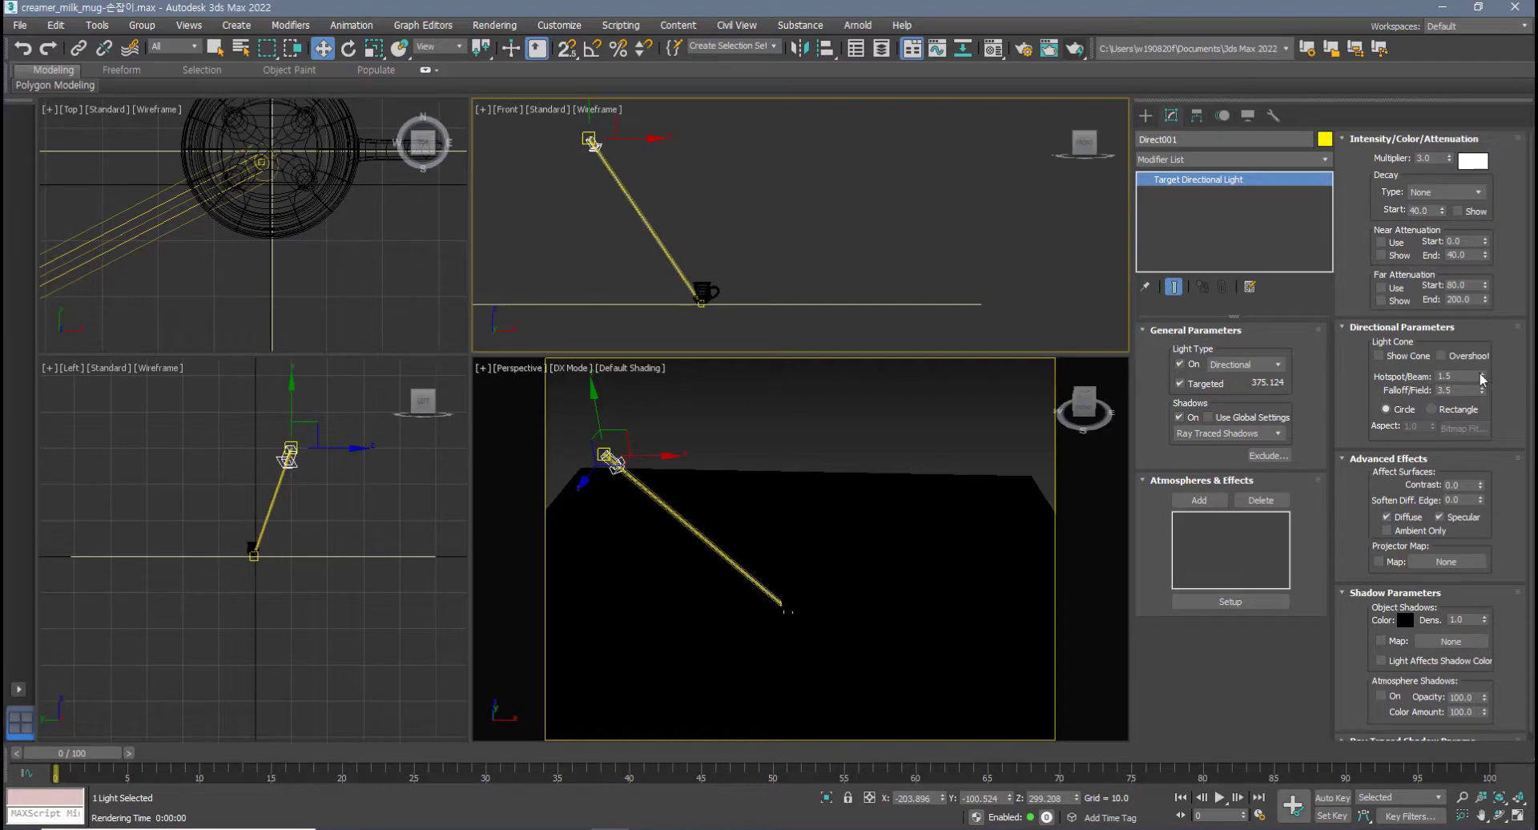
- Widen the directional light's cone to hotspot 64.5 and falloff 66.5, and turn on Overshoot
drag(1481, 376, 1478, 323)
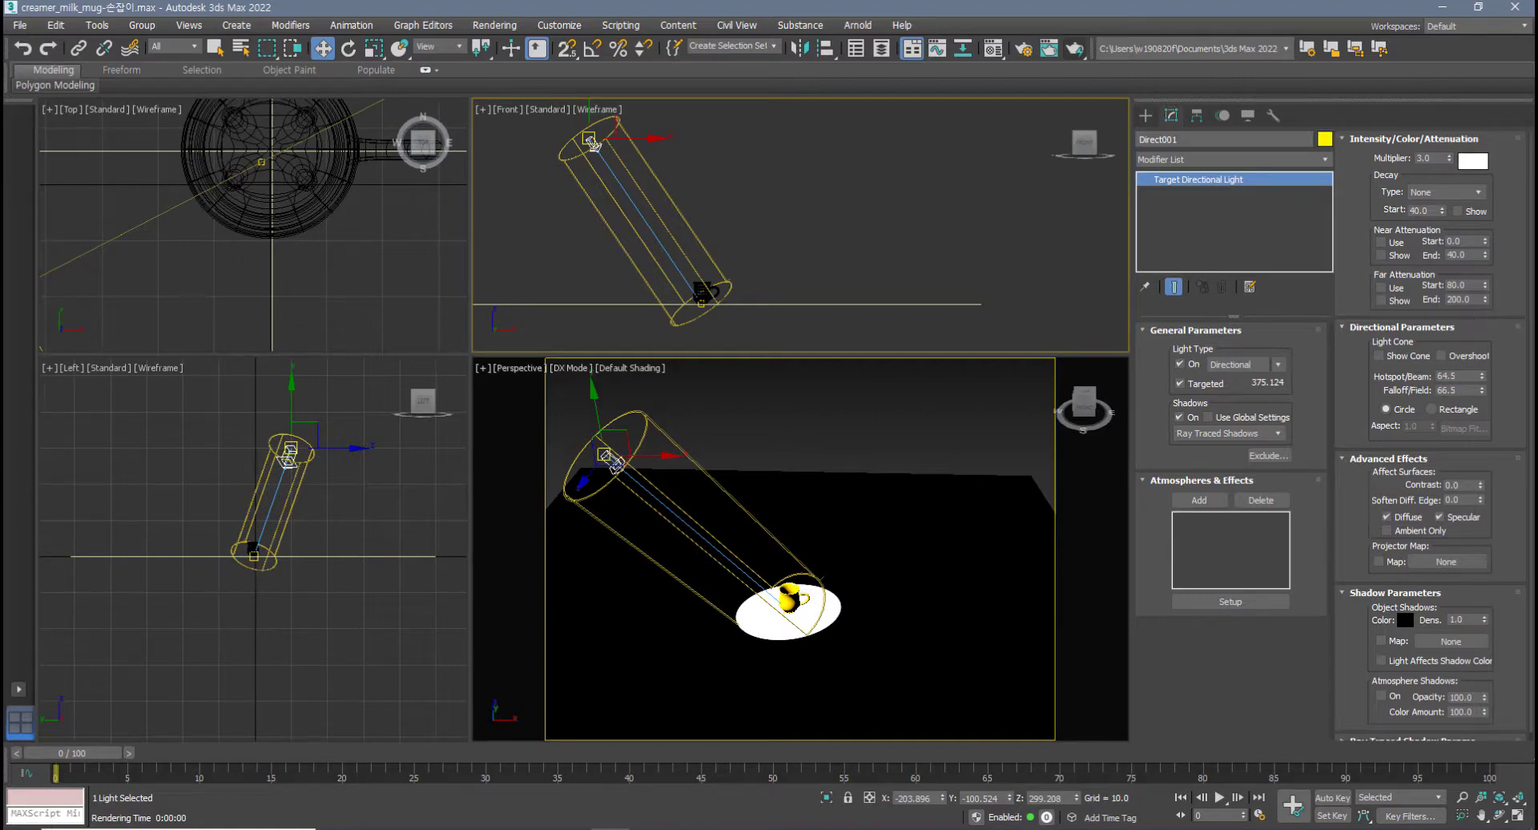
click(1442, 355)
click(1442, 356)
click(1442, 356)
click(1442, 355)
click(1443, 356)
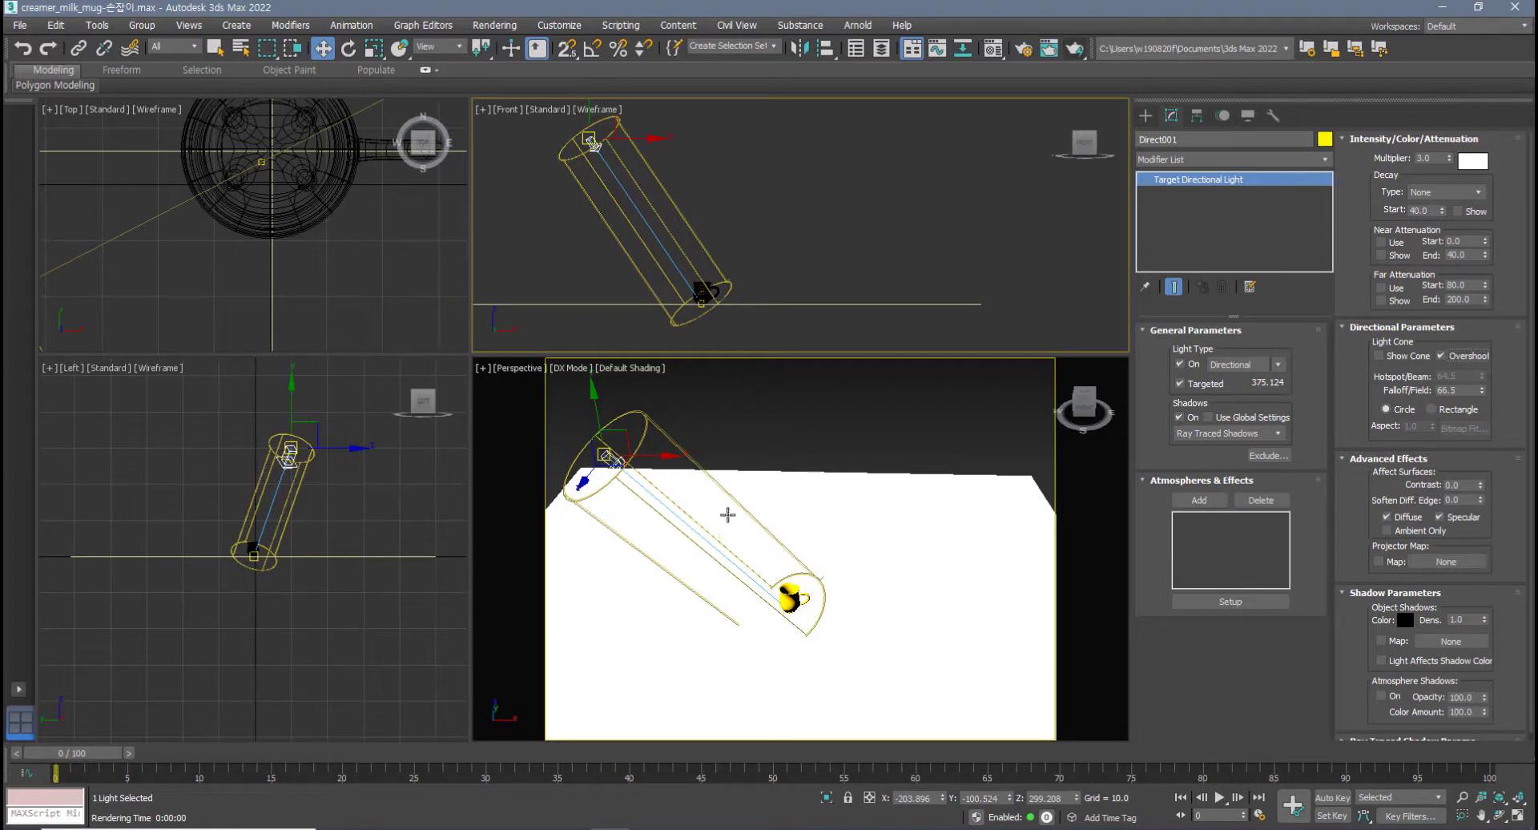
scroll(765, 264, down, 2)
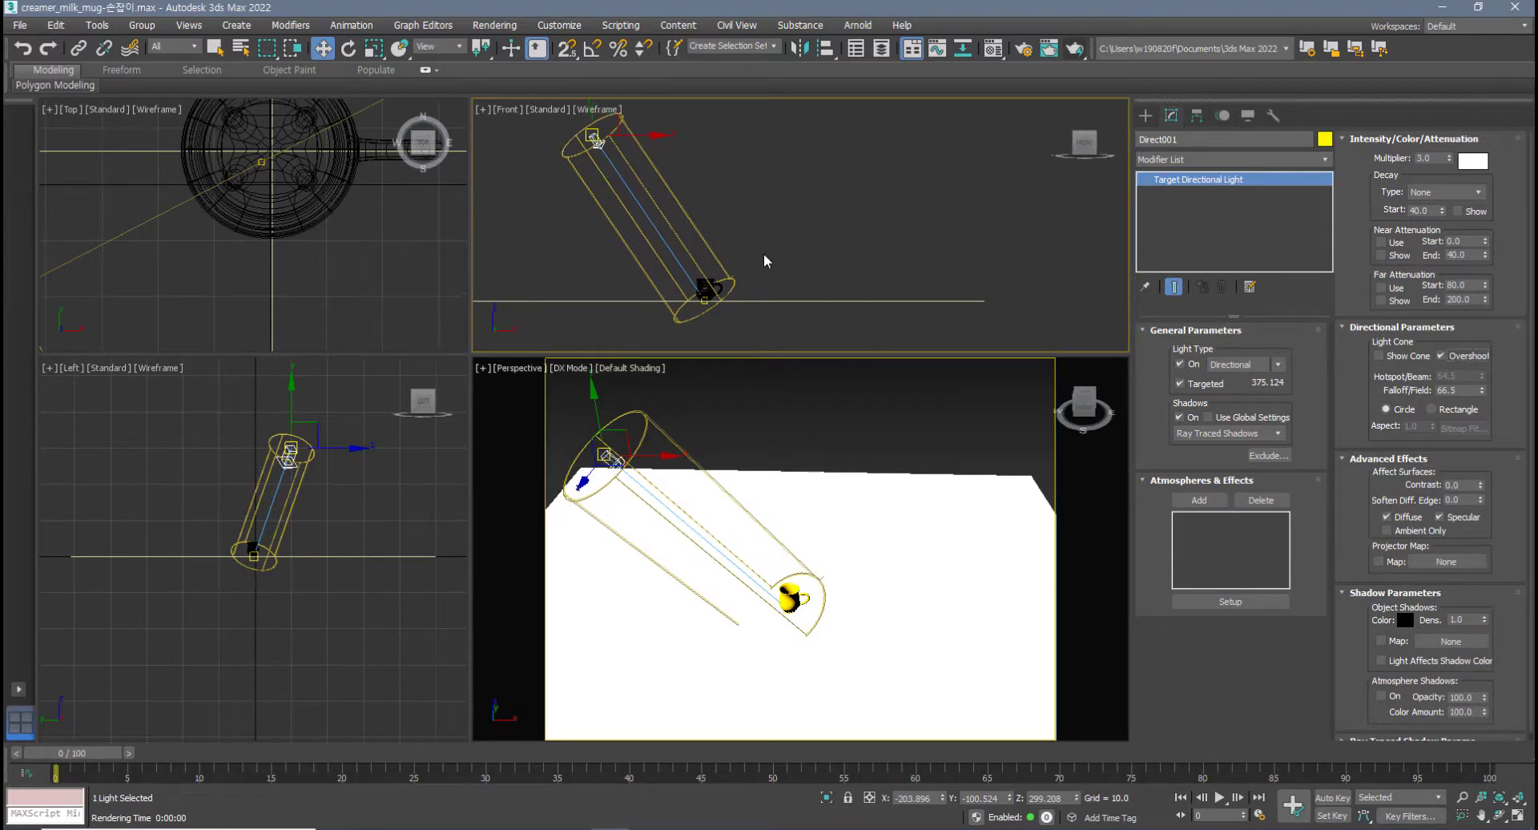
drag(727, 145, 832, 263)
drag(783, 239, 830, 234)
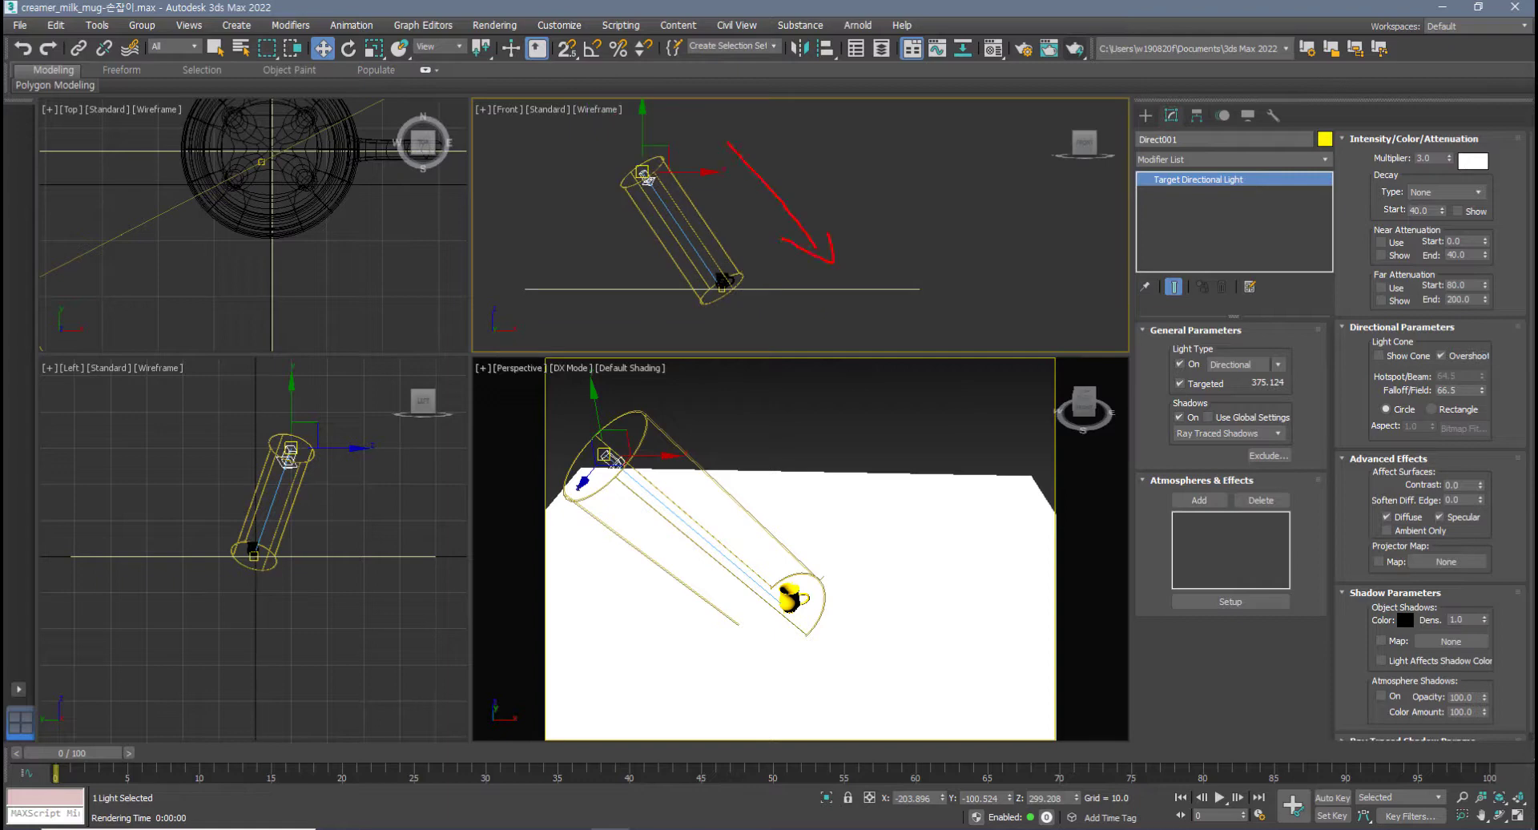
drag(563, 211, 630, 295)
drag(596, 291, 605, 298)
drag(876, 246, 879, 248)
drag(977, 255, 1033, 290)
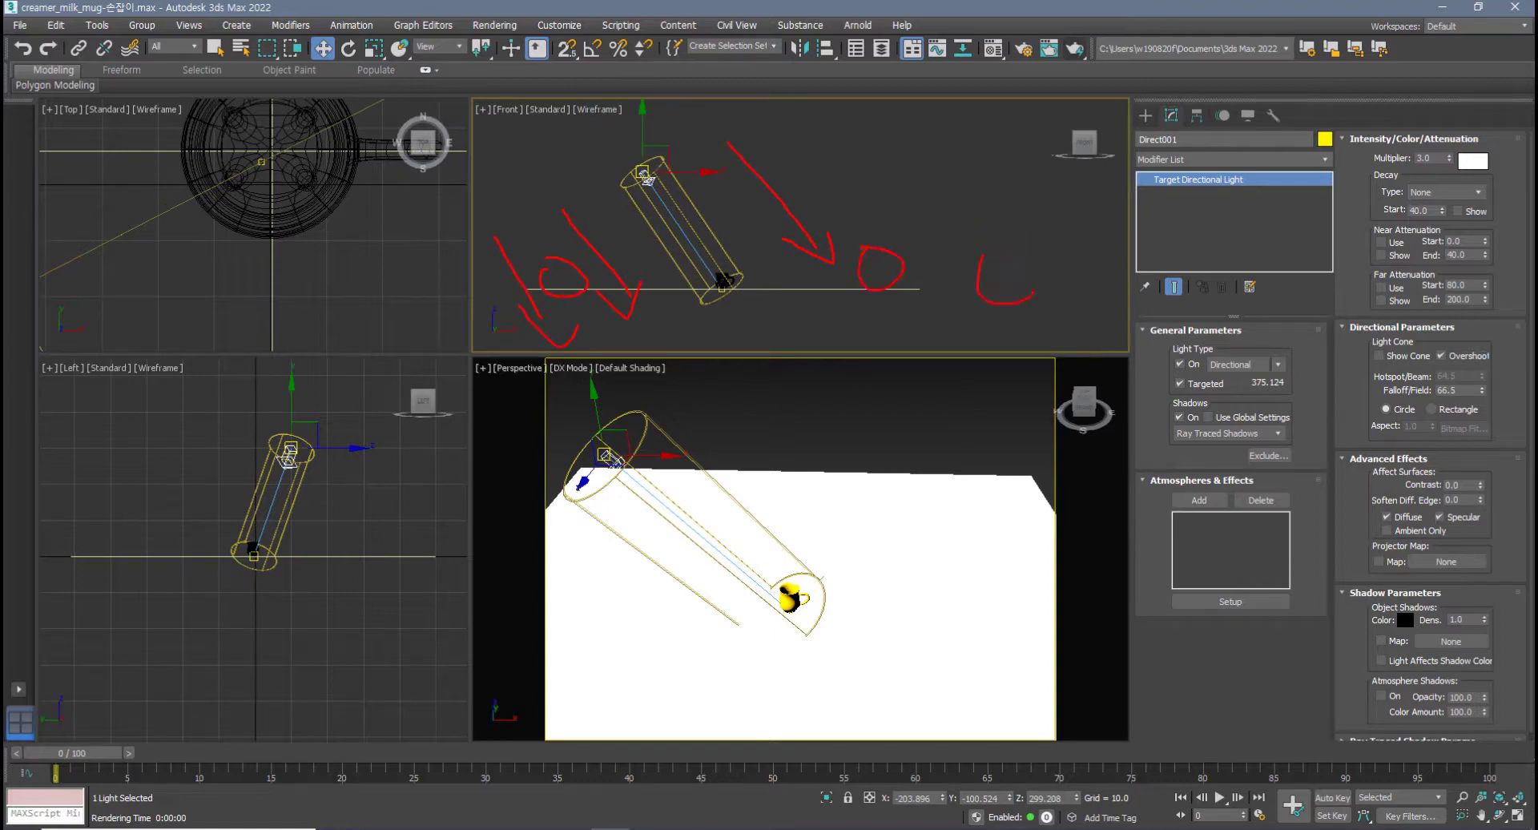
drag(692, 138, 829, 268)
drag(565, 158, 669, 309)
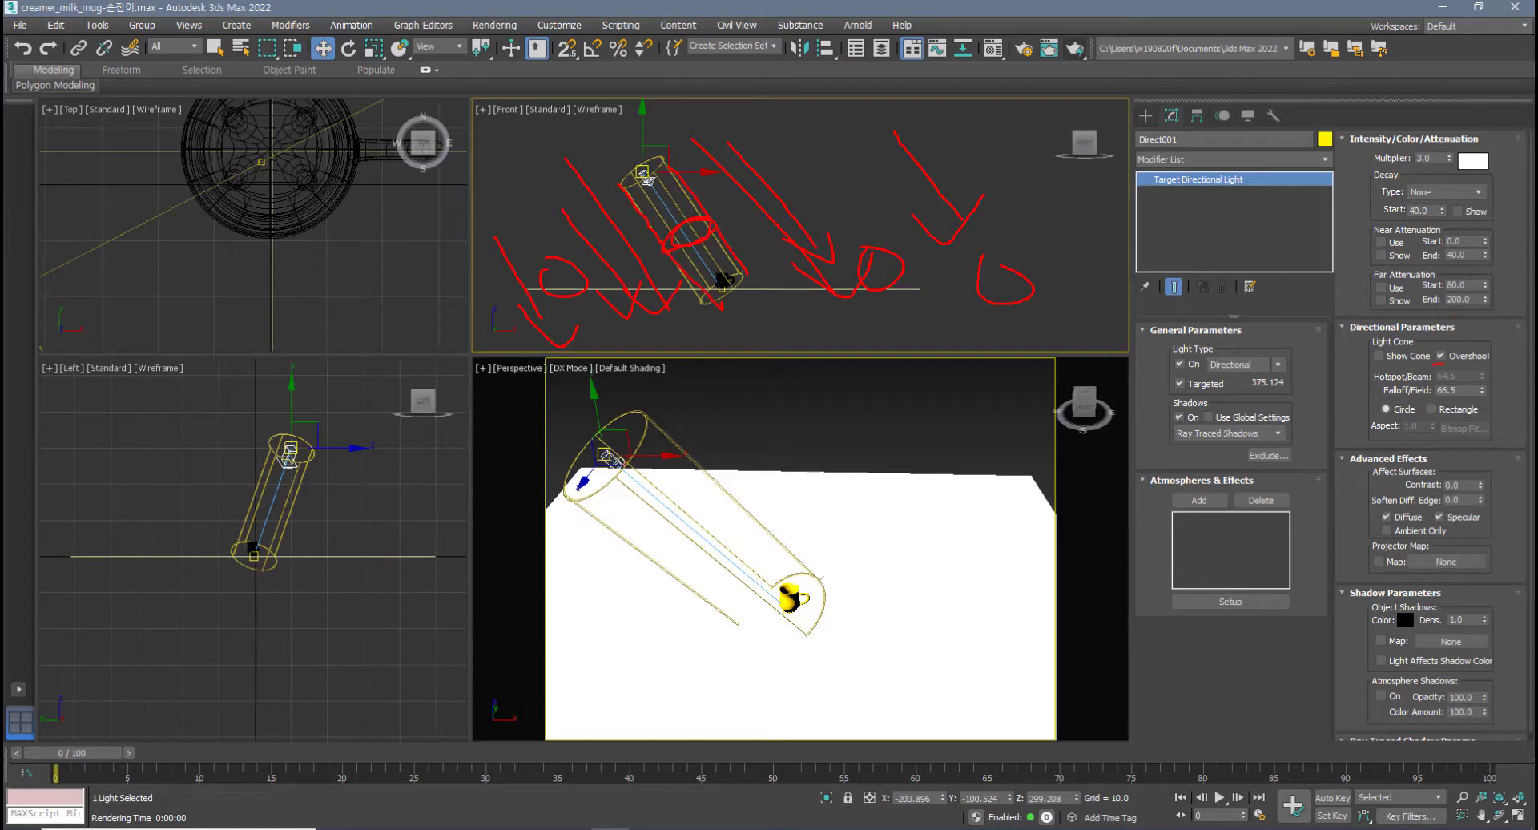
drag(718, 196, 872, 149)
mouse_move(843, 144)
mouse_down()
mouse_move(880, 150)
mouse_move(810, 213)
mouse_up()
drag(564, 234, 579, 233)
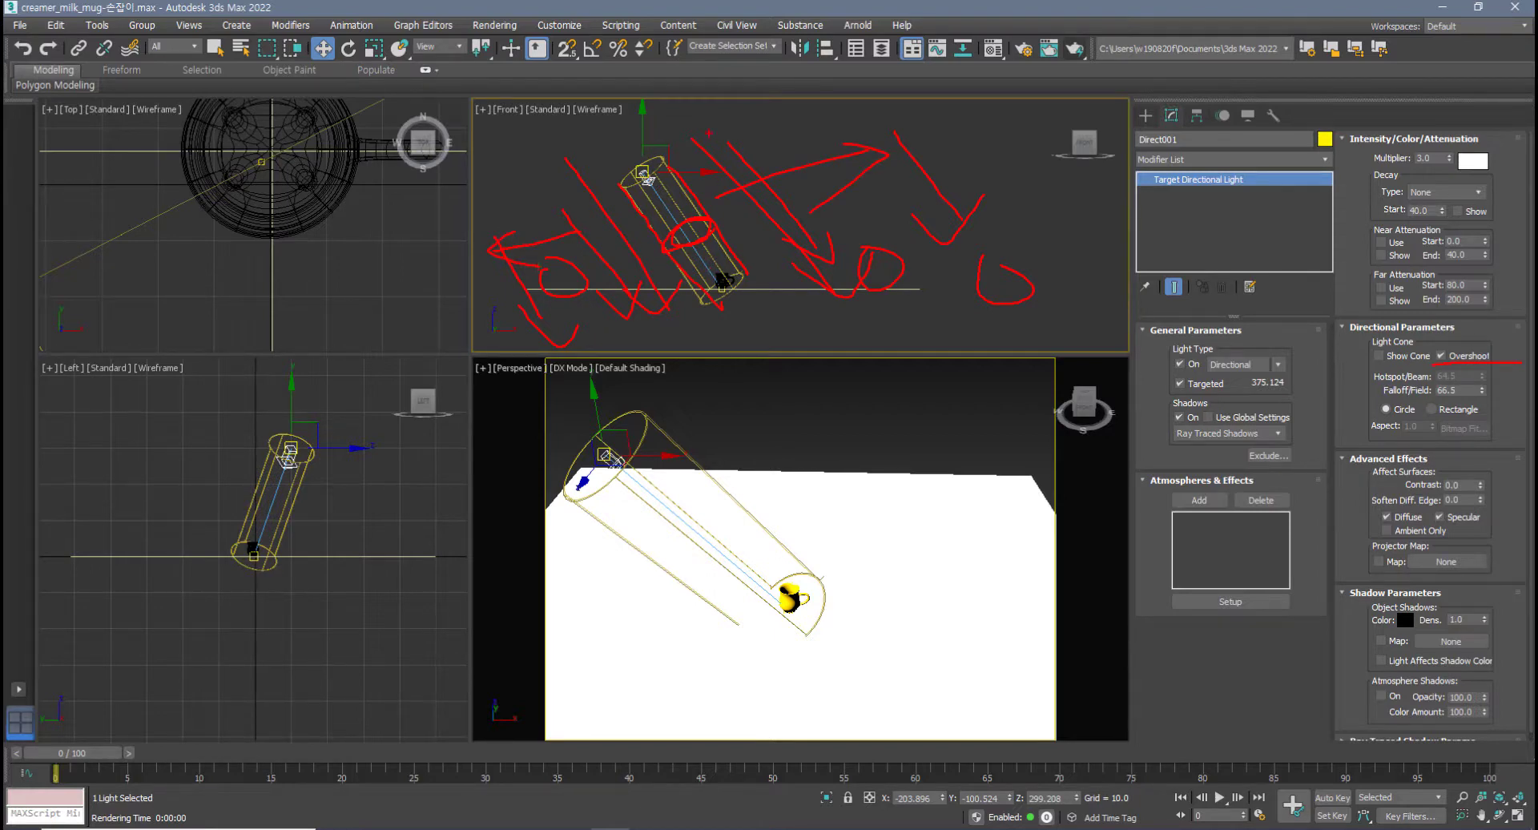
drag(707, 132, 830, 291)
drag(925, 155, 999, 241)
drag(1065, 180, 1103, 260)
key(Escape)
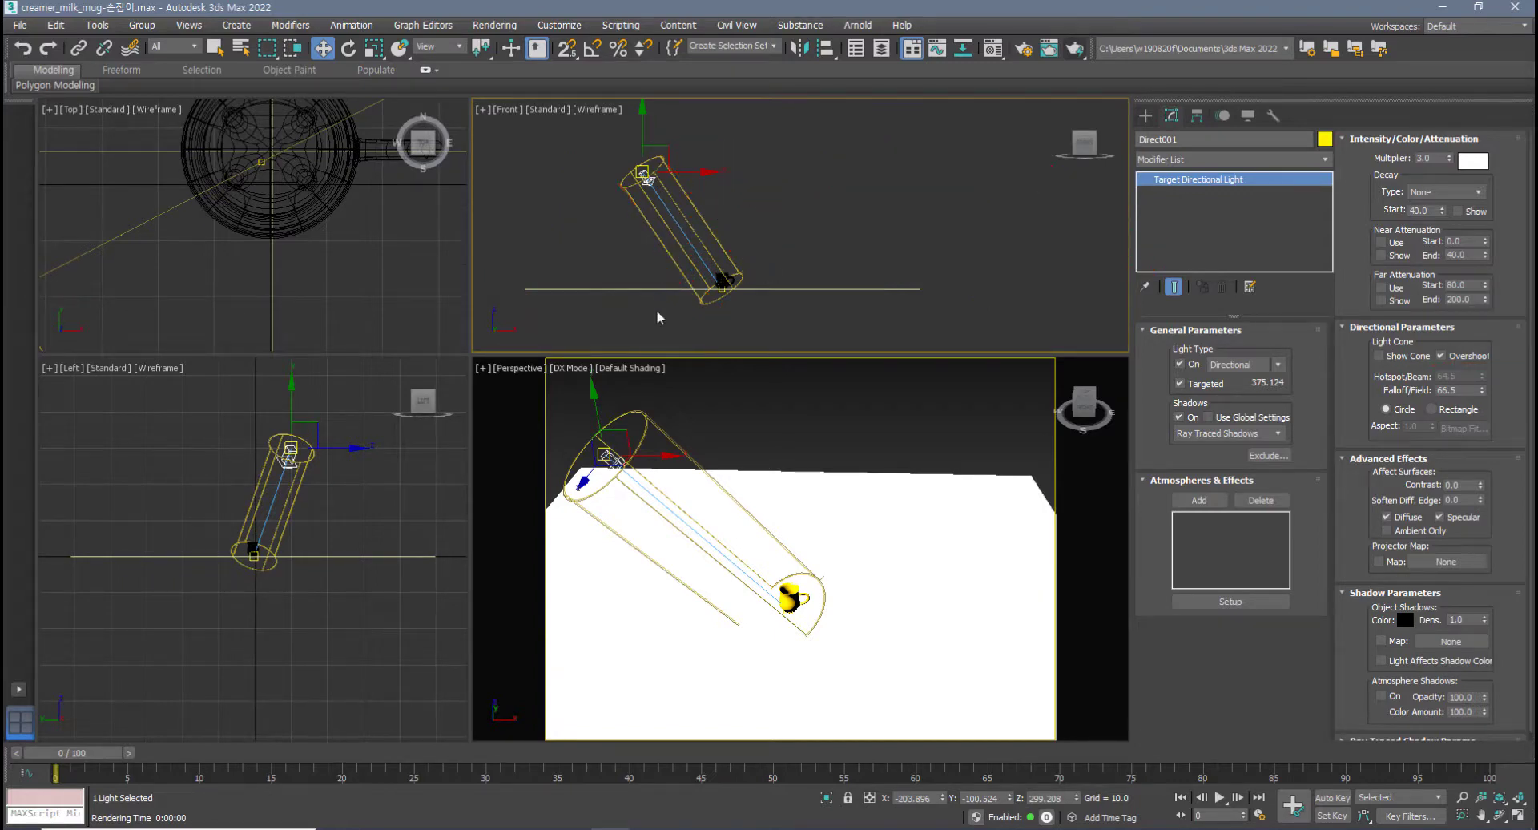
- Turn off Overshoot and widen the directional light's cone to hotspot 521.5 and falloff 528.5
click(1442, 358)
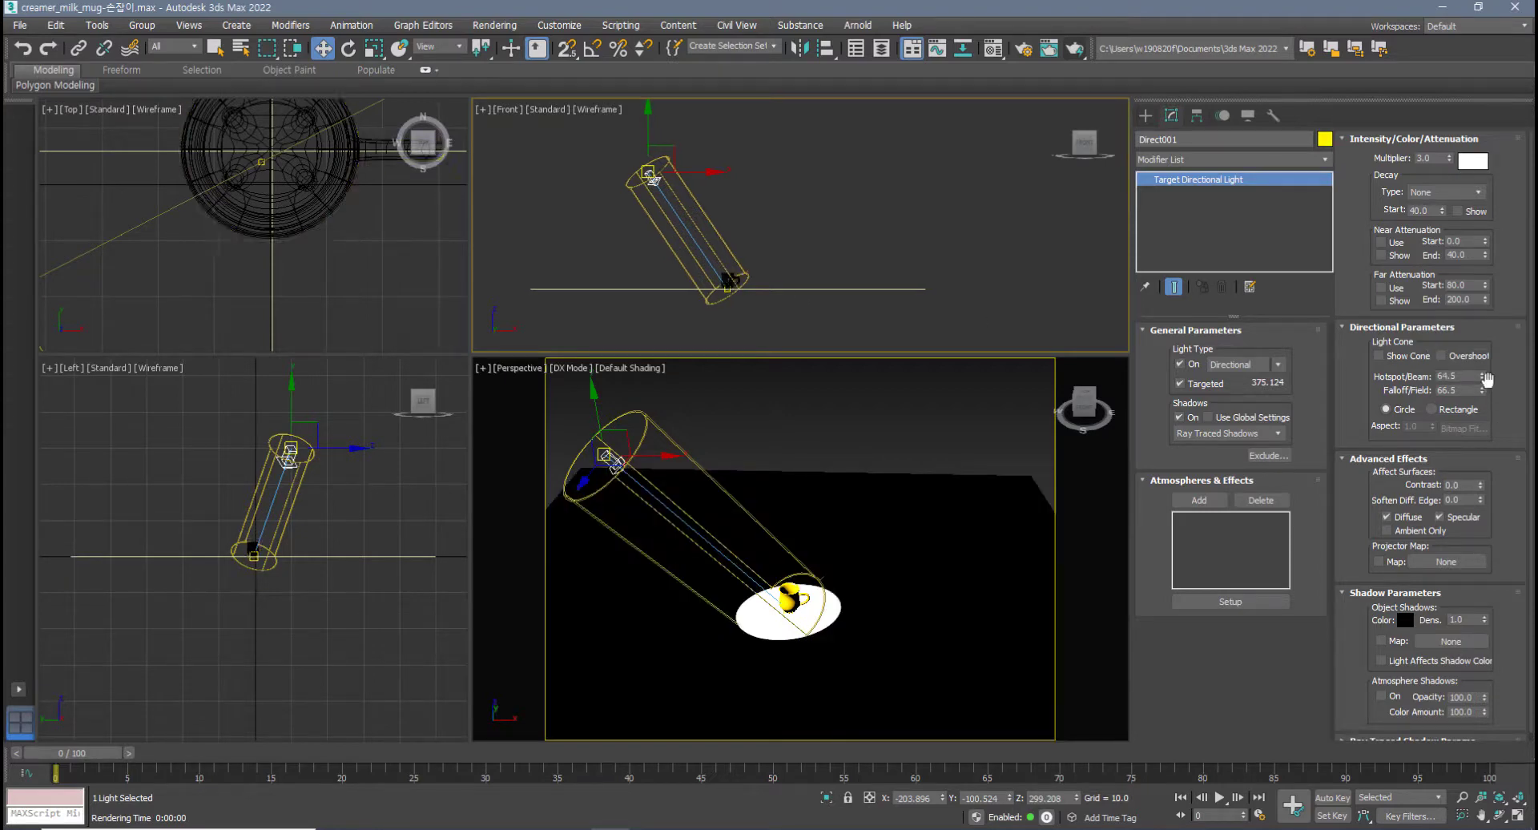
drag(1480, 375, 1487, 84)
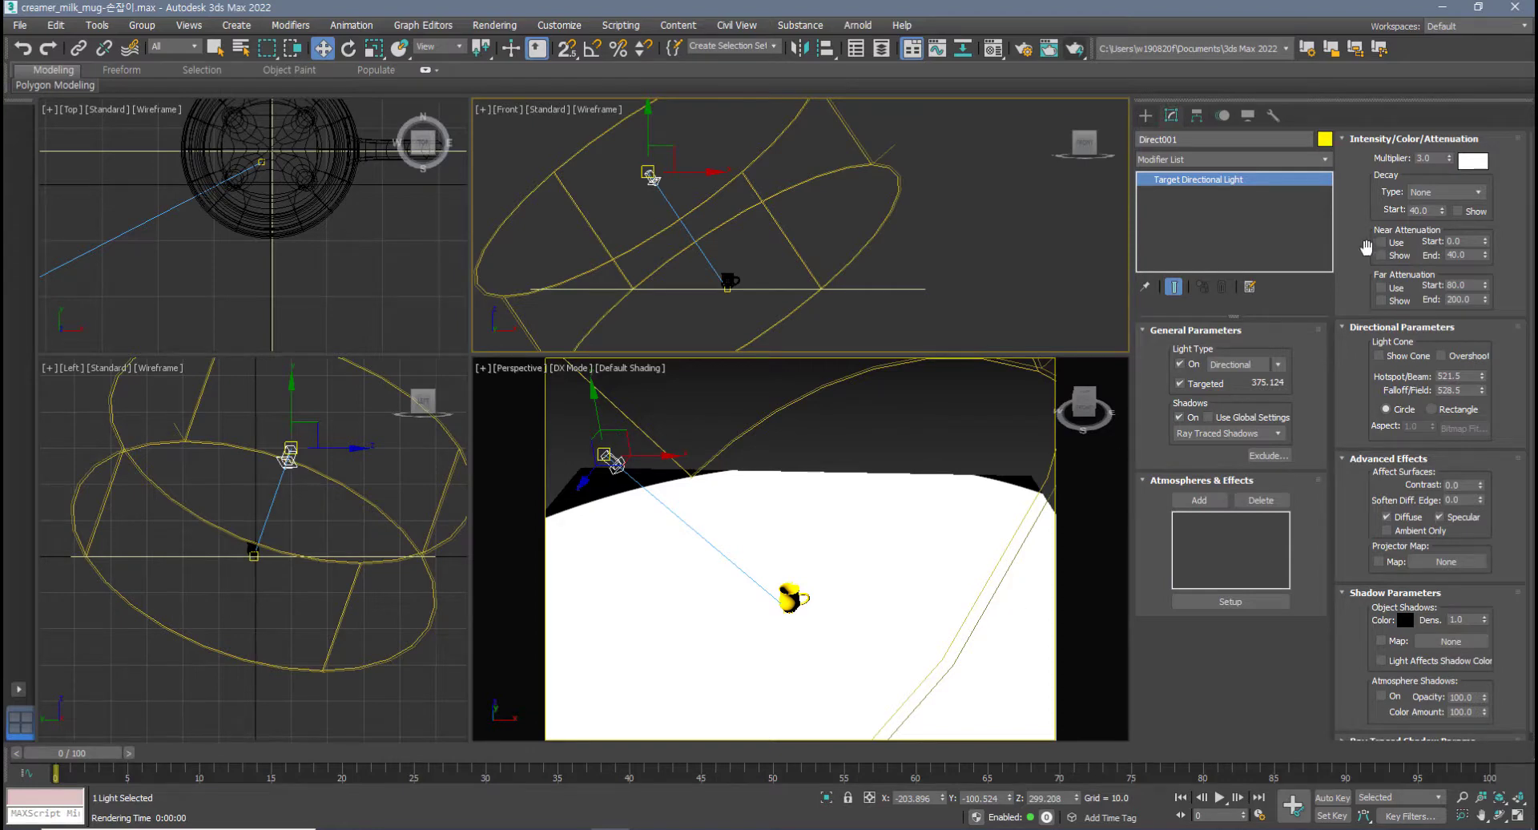
- Set the directional light's intensity multiplier to 1.5 and narrow its cone to hotspot 76.5 and falloff 81.5
drag(1435, 158, 1379, 165)
text(1.2)
key(Return)
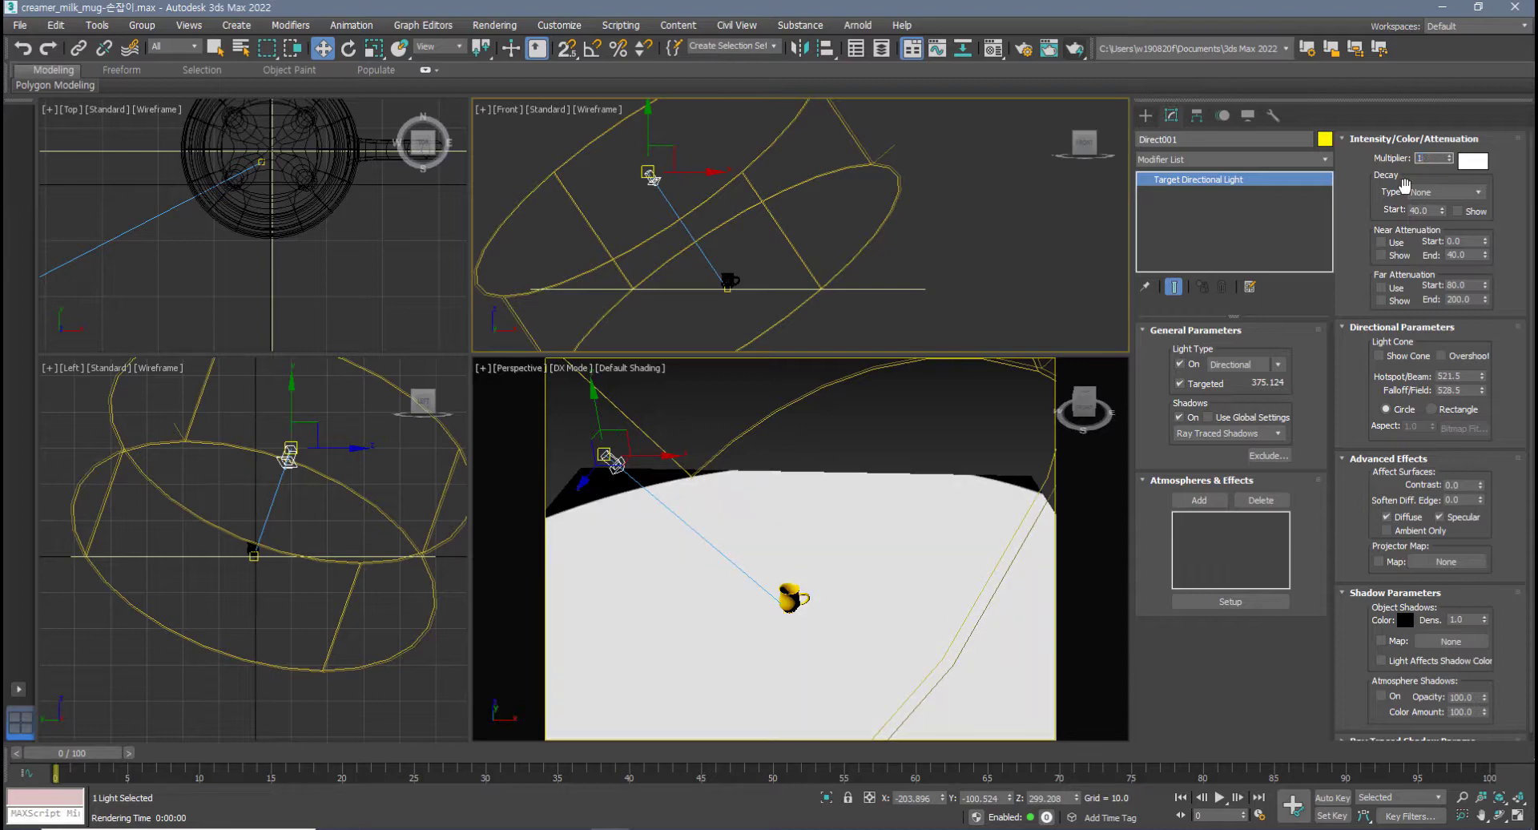
text(1.5)
key(Return)
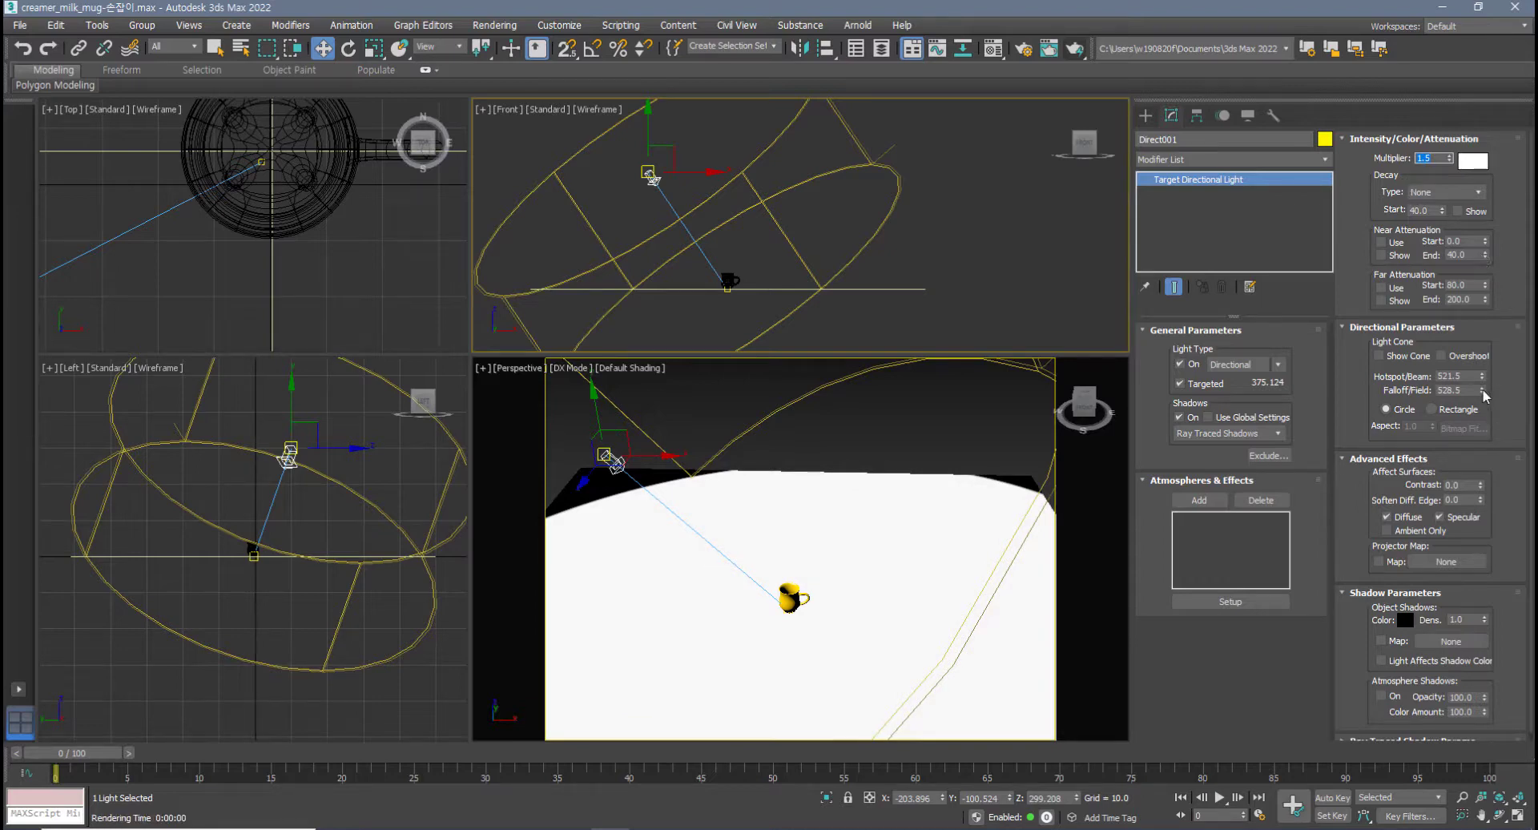
drag(1481, 390, 1519, 745)
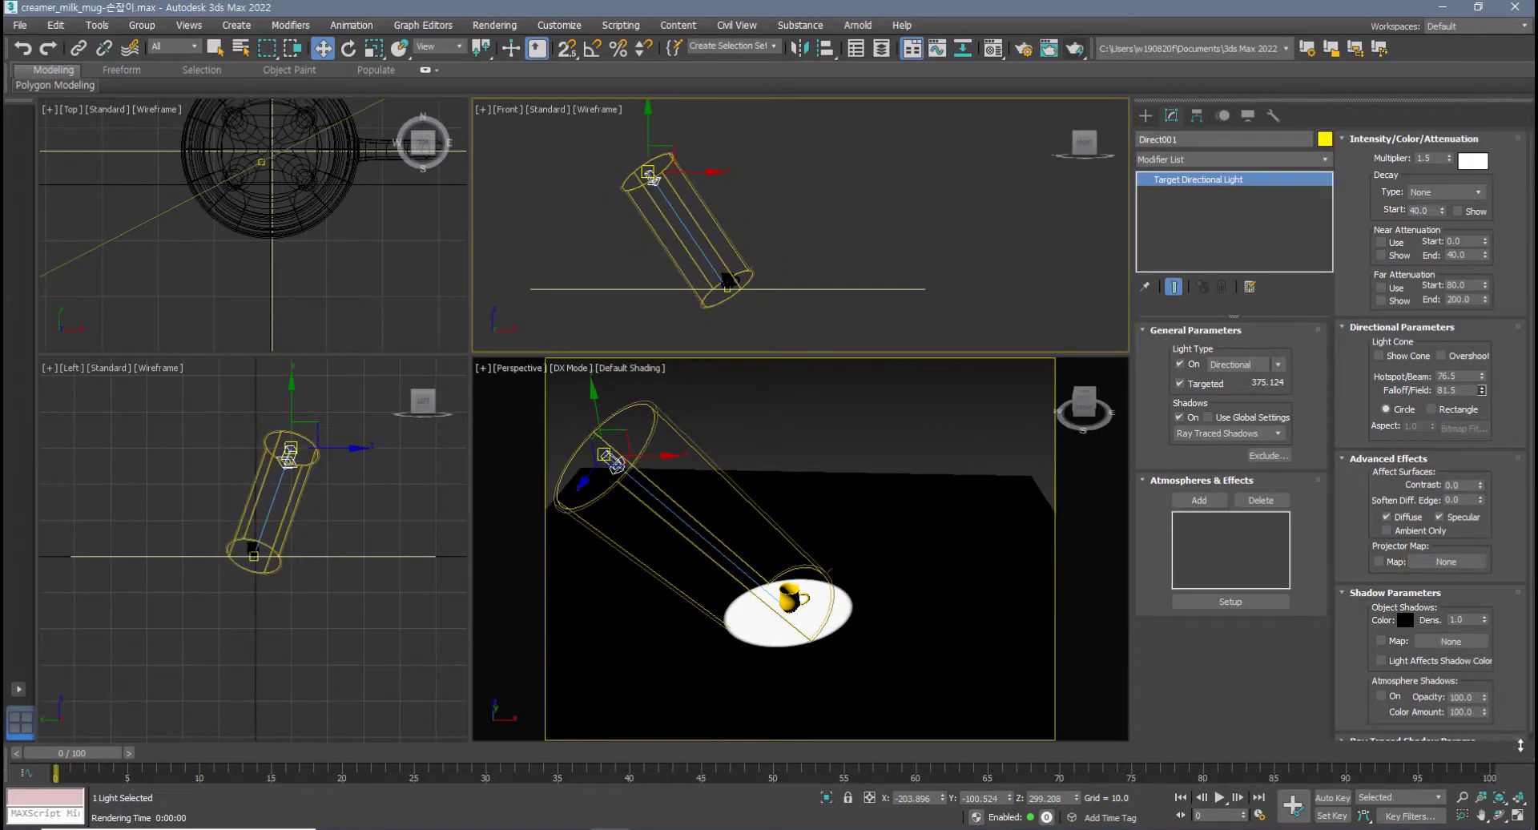
- Delete the target directional light aimed at the mug
middle_drag(646, 274, 680, 281)
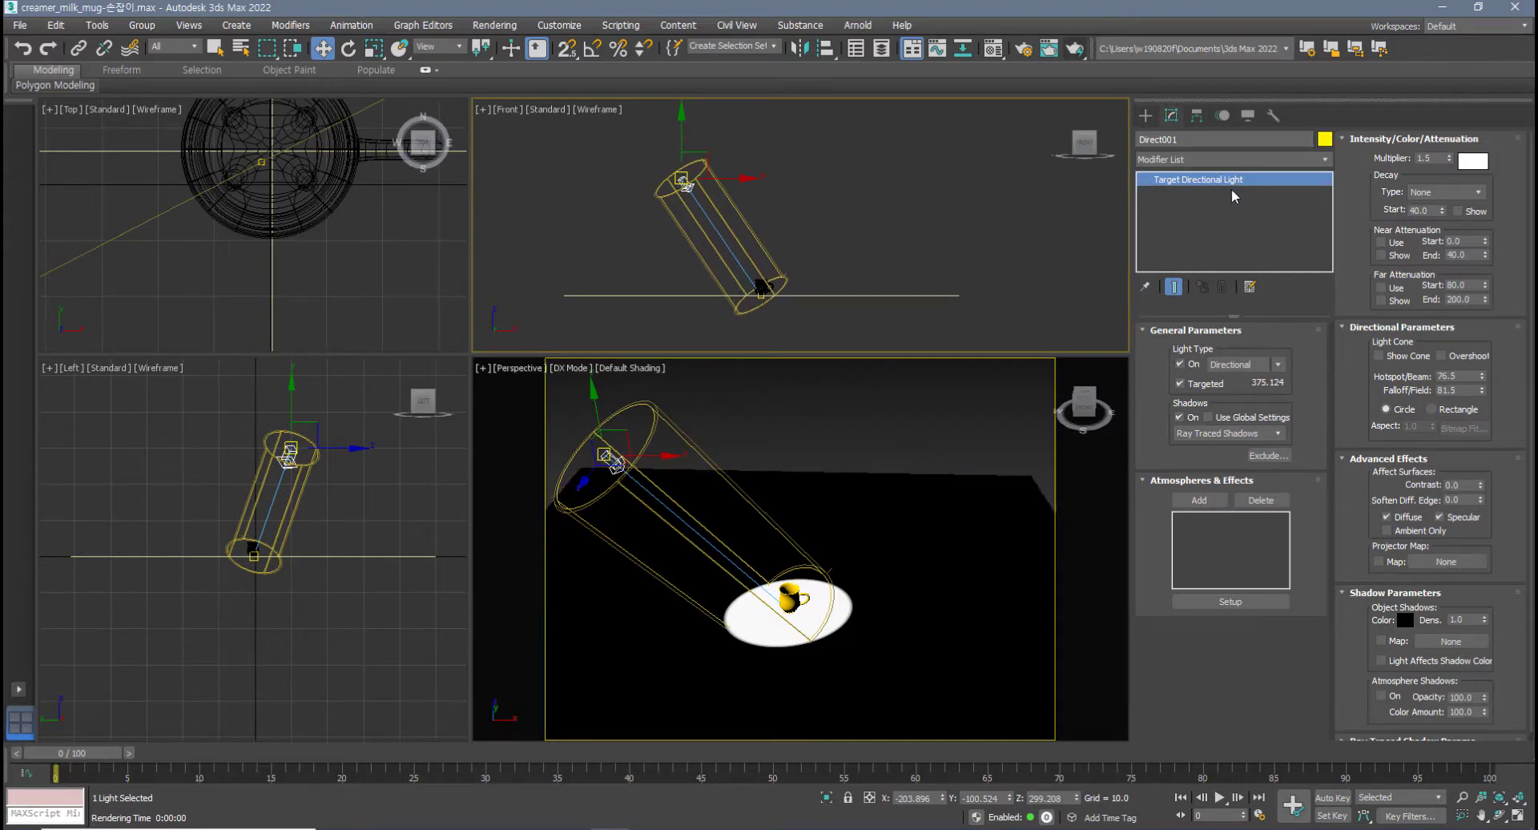
middle_drag(773, 494, 788, 496)
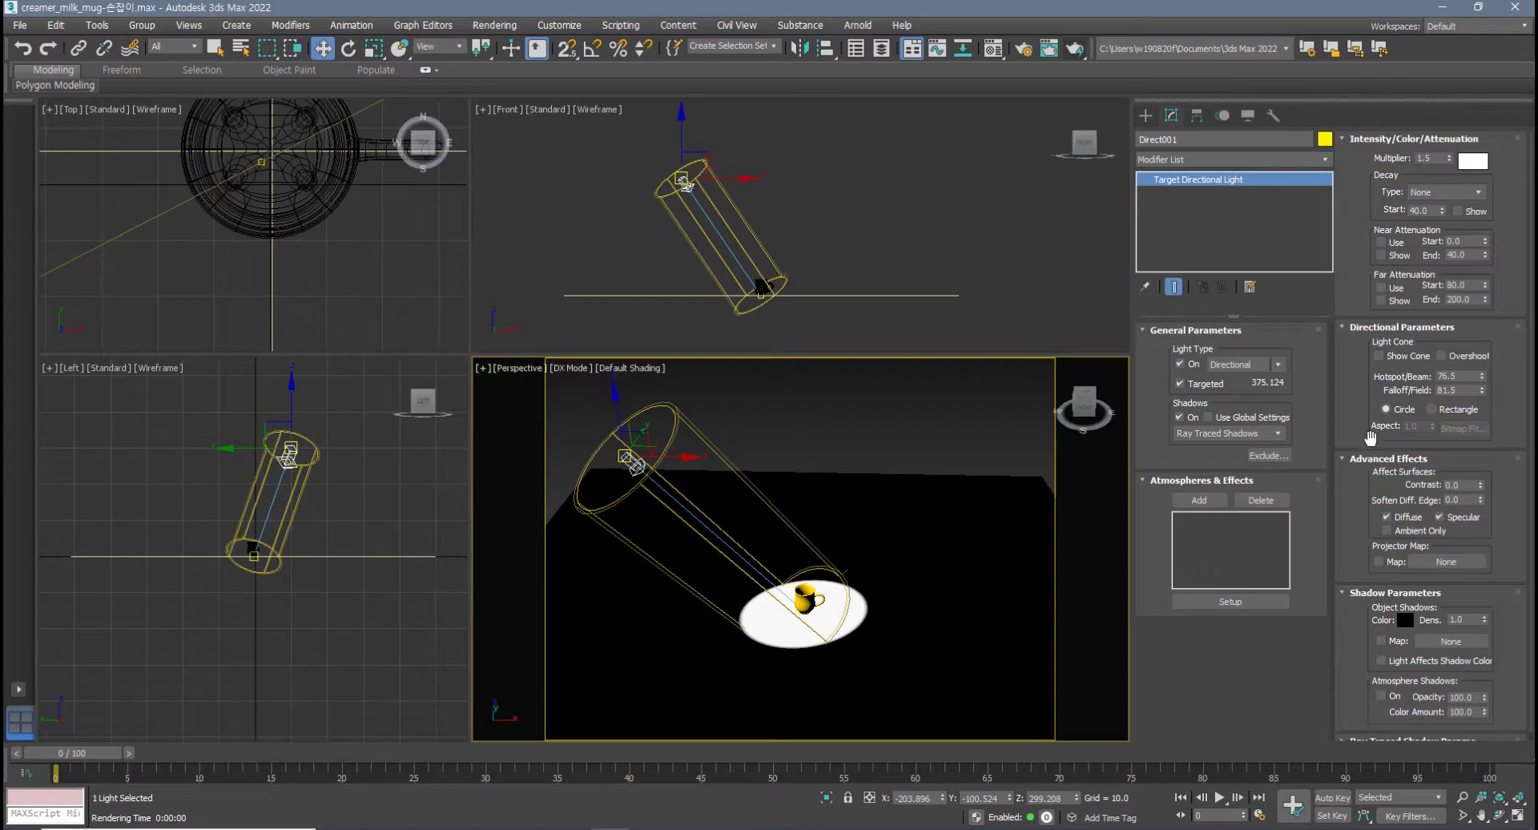
drag(1371, 436, 1370, 367)
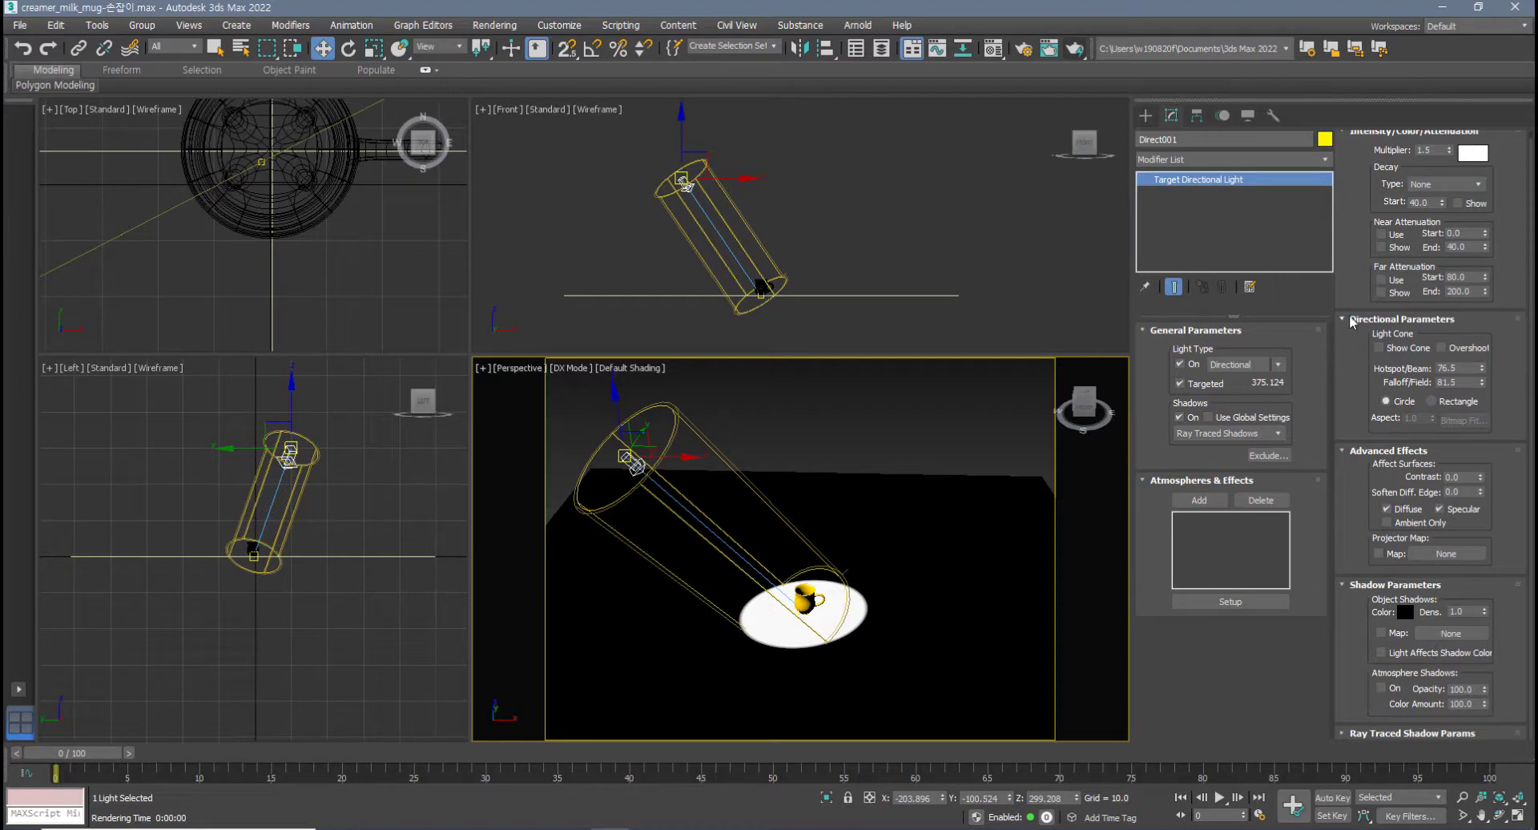
drag(1347, 279, 1366, 629)
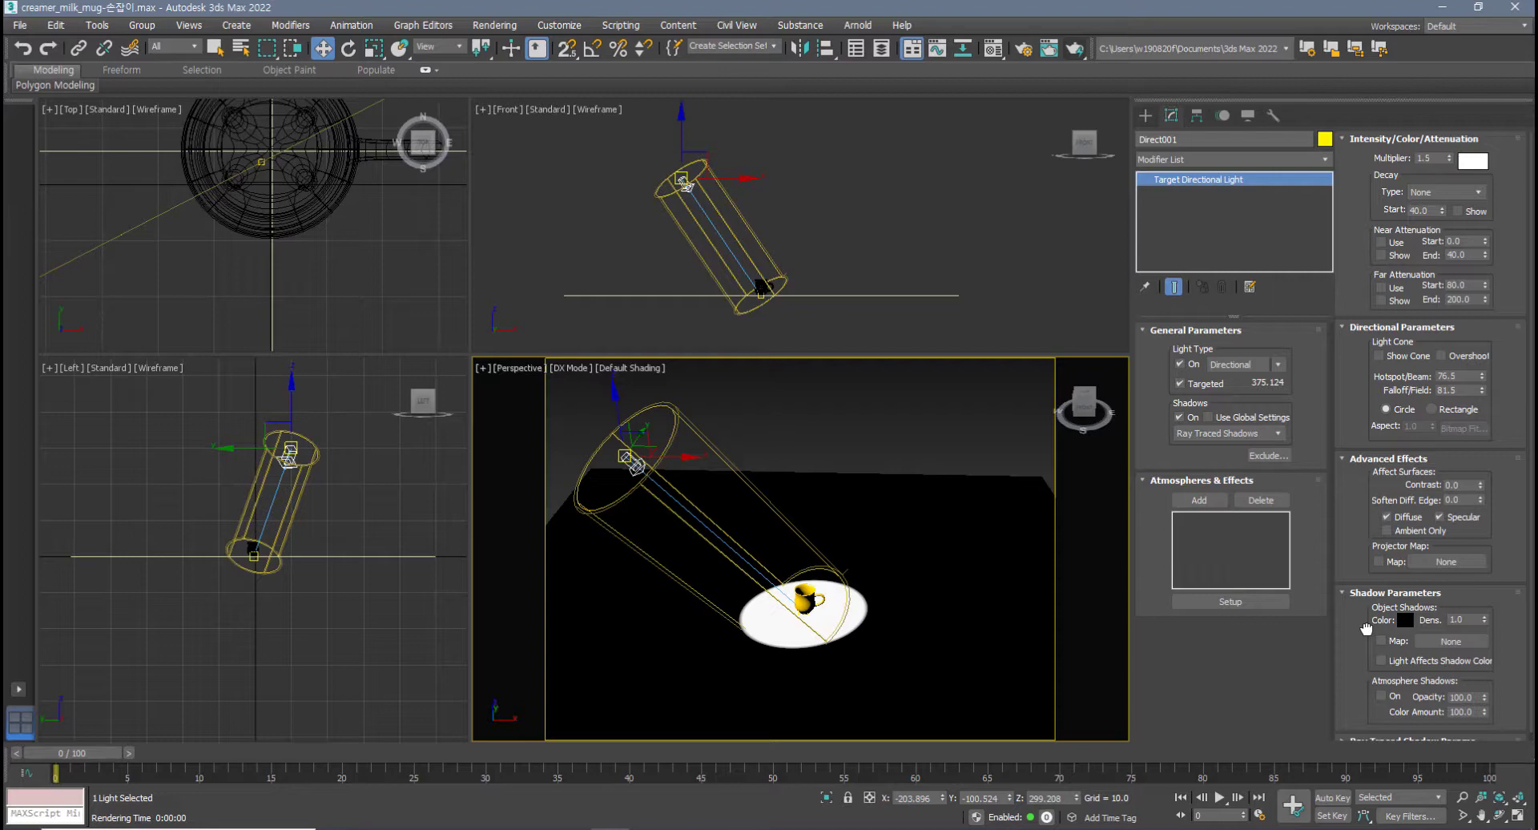
key(Delete)
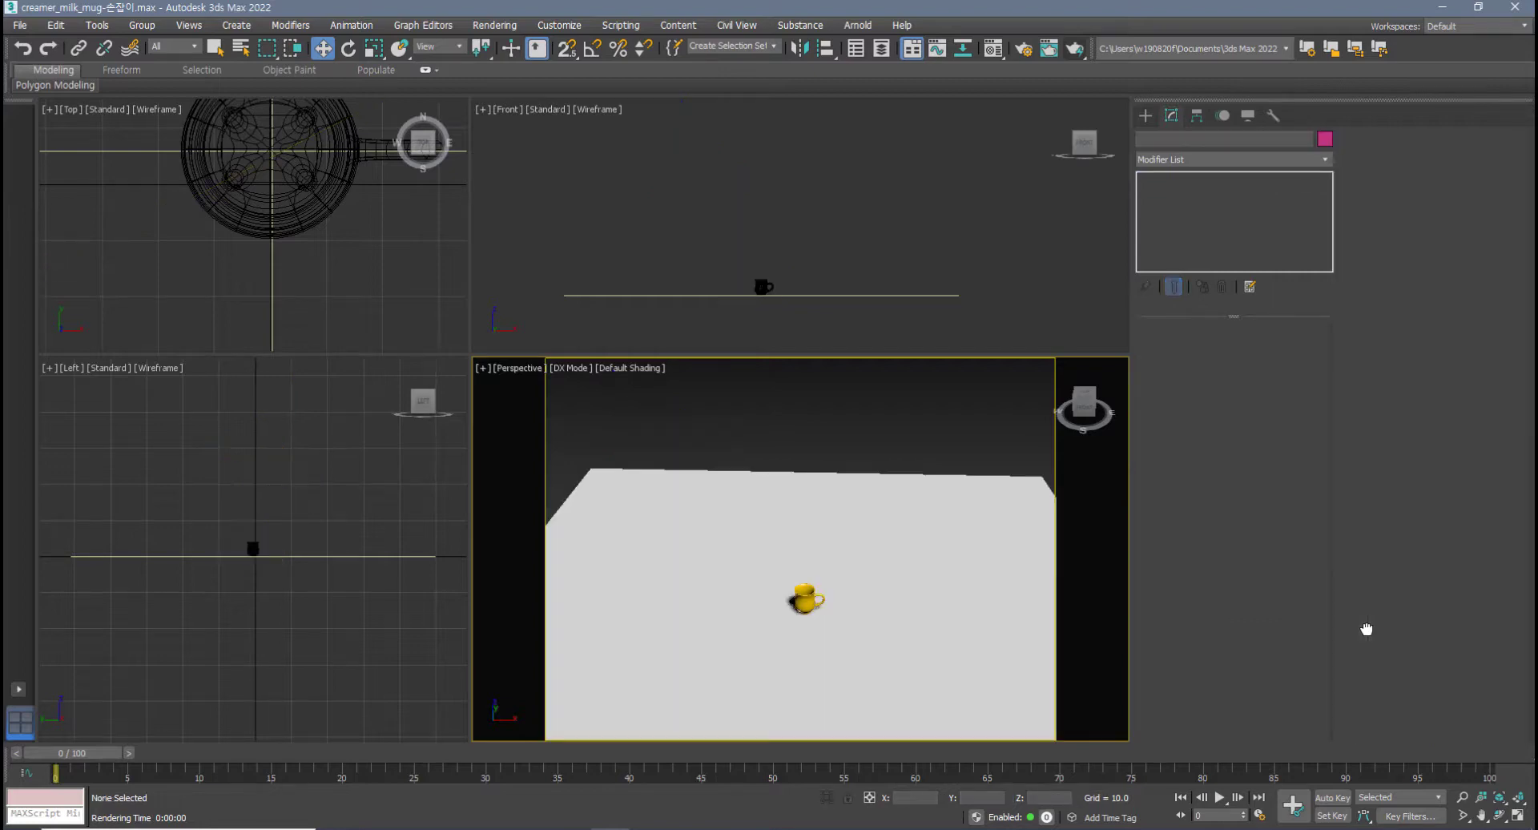
- Try to place a Free Direct light above the mug in the Front view
click(1145, 115)
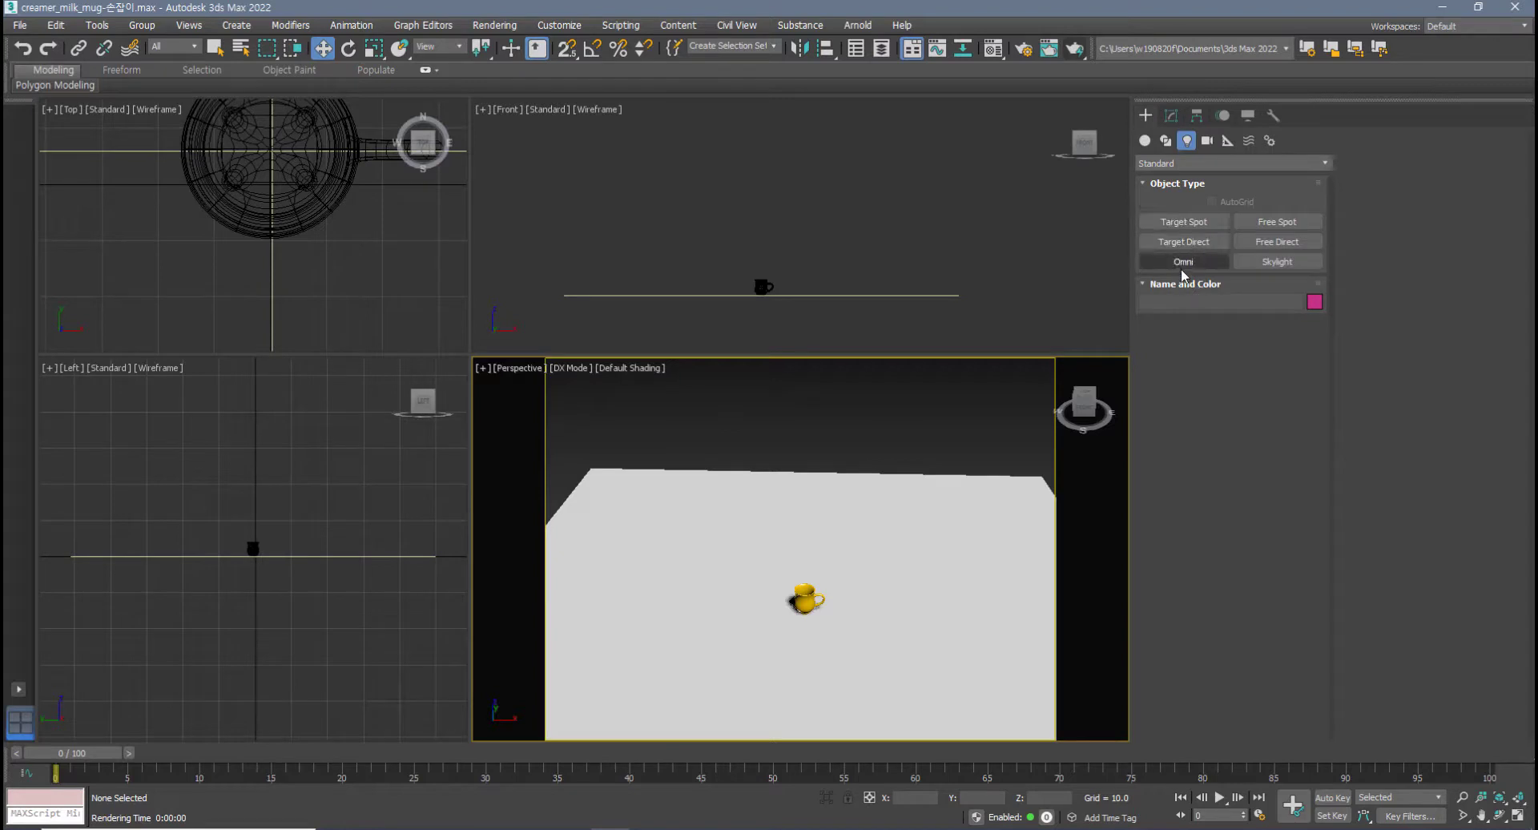
click(1275, 241)
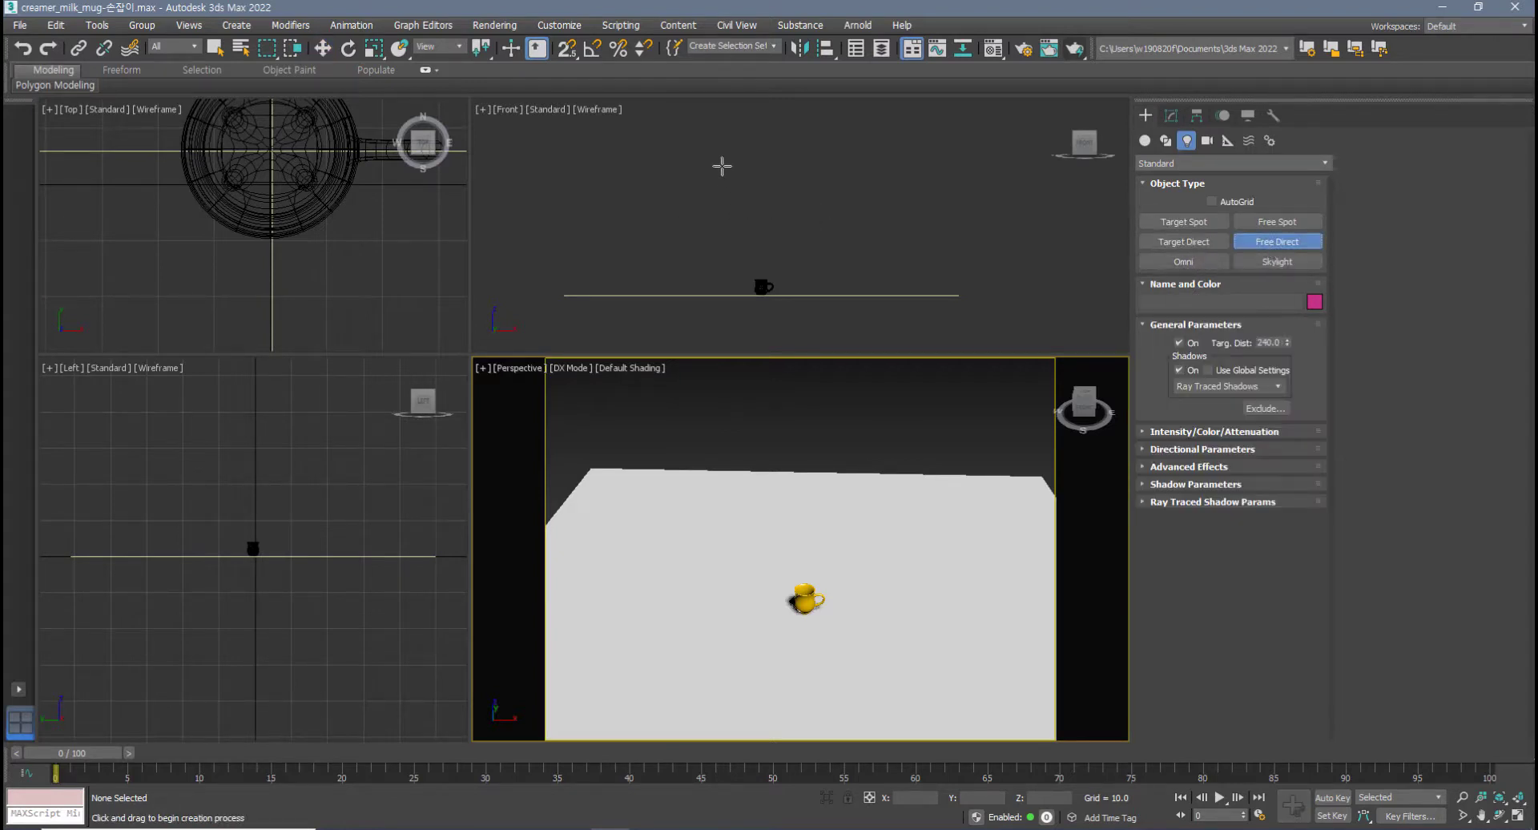
click(734, 201)
drag(746, 225, 755, 255)
right_click(343, 362)
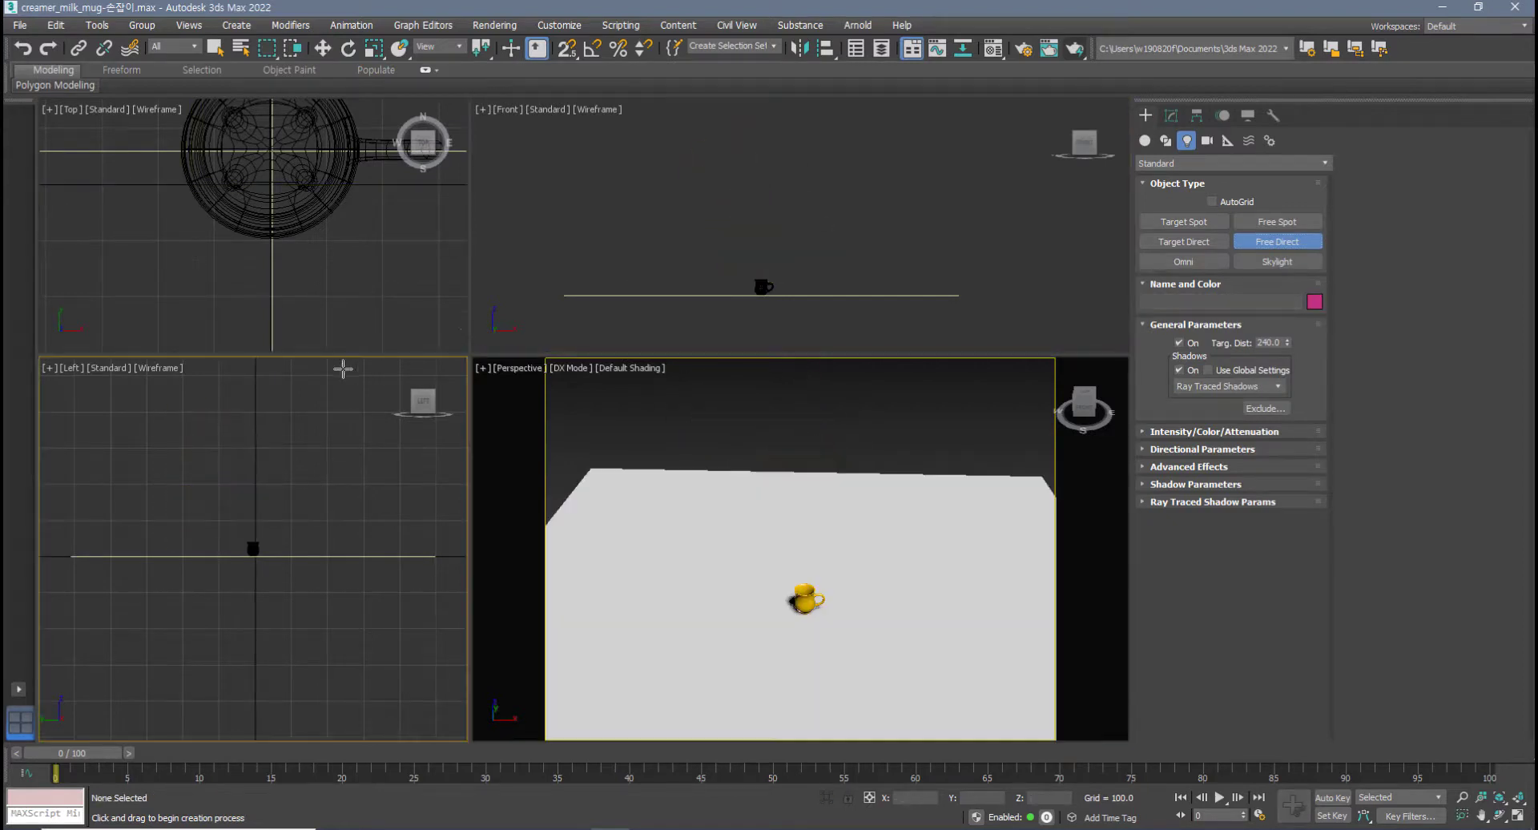
- Place a Free Spot light over the mug in the Top view and raise it to a height of about 257 units
click(1279, 230)
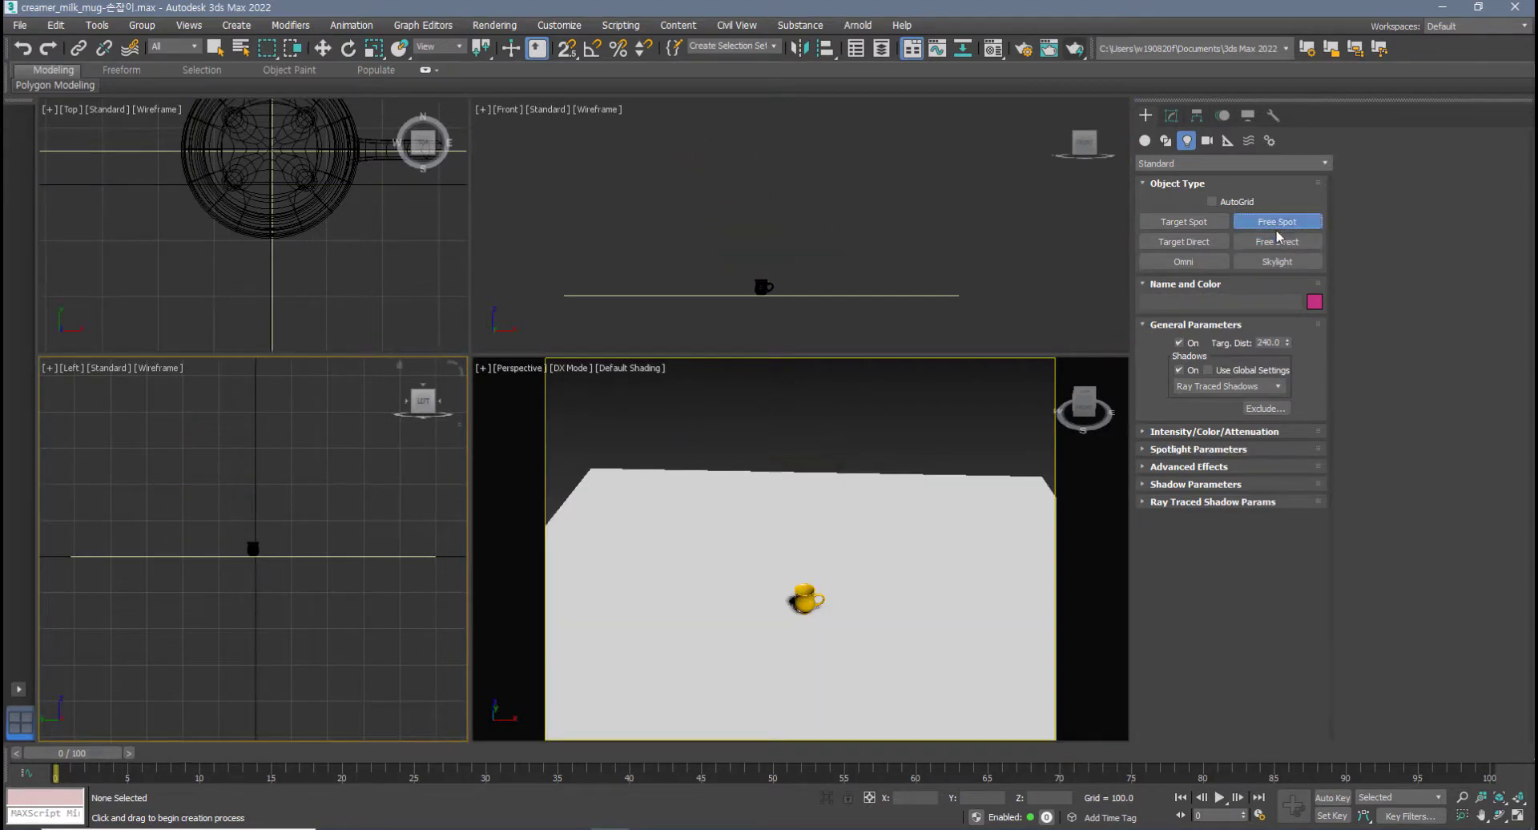
middle_drag(265, 478, 272, 546)
middle_drag(284, 206, 278, 281)
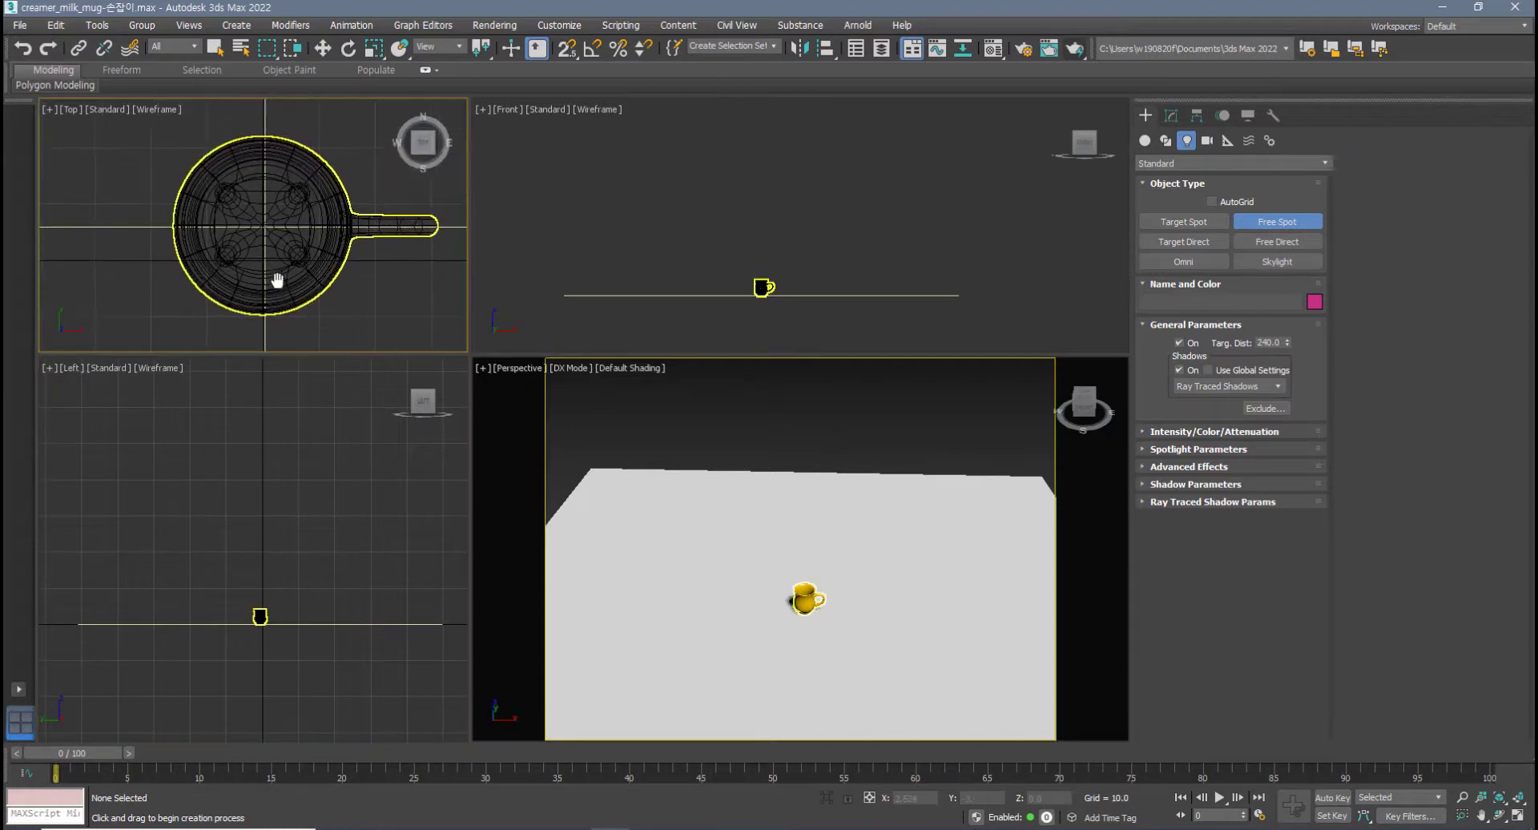
scroll(276, 280, down, 3)
click(269, 251)
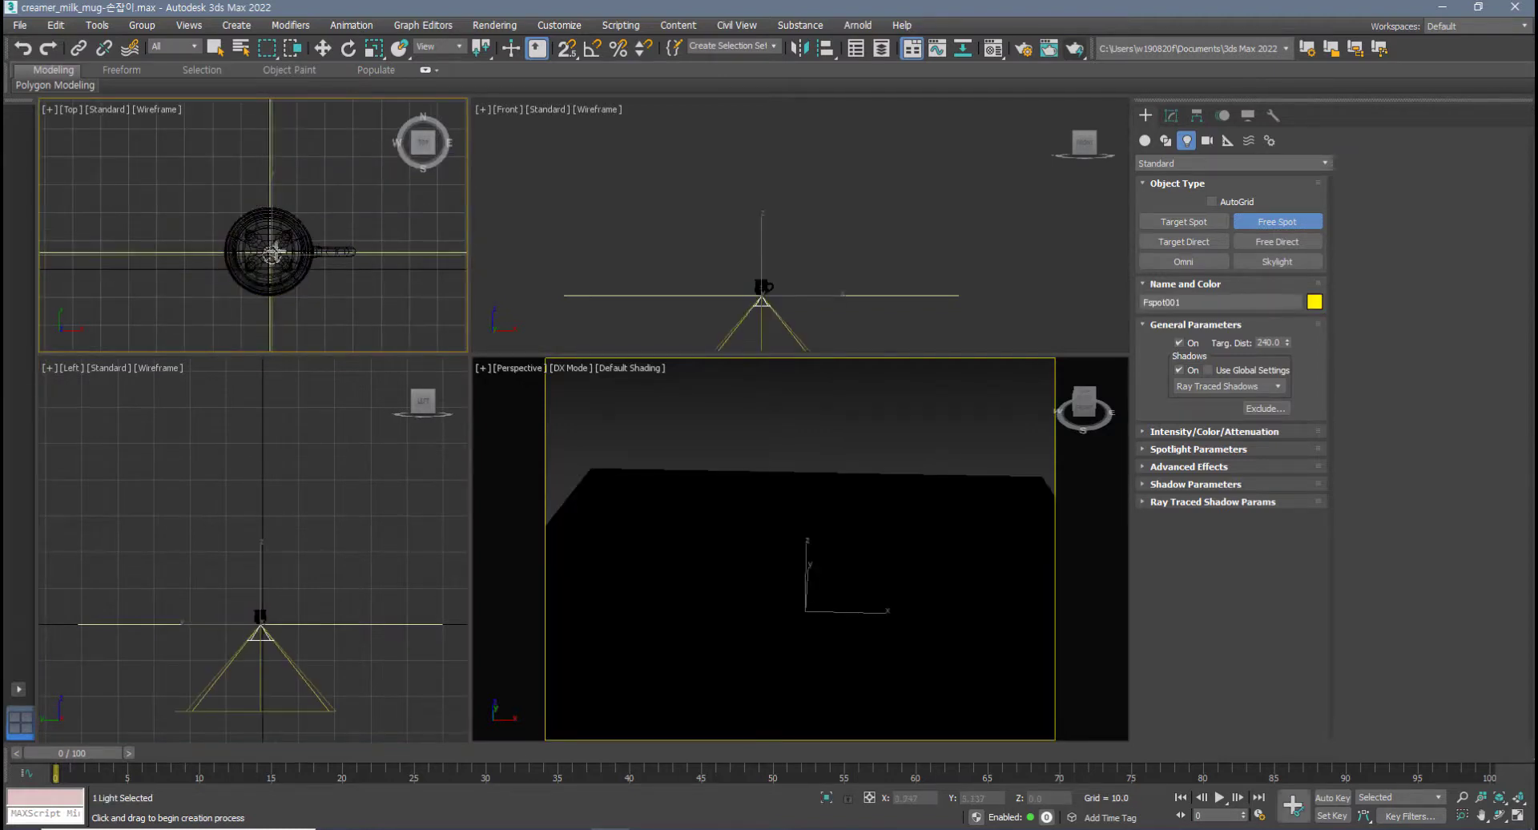
key(w)
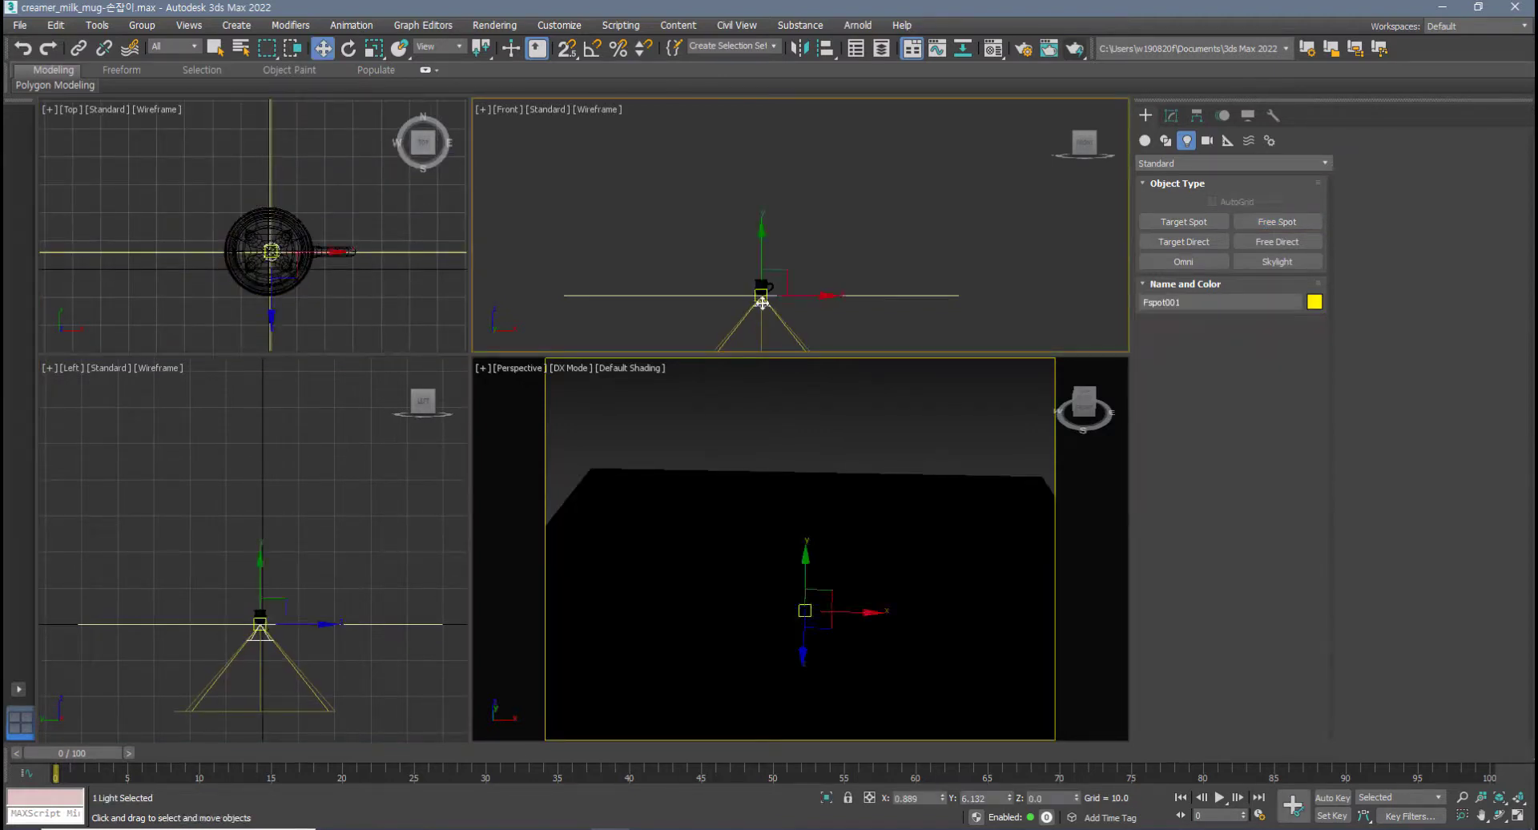
drag(761, 305, 778, 157)
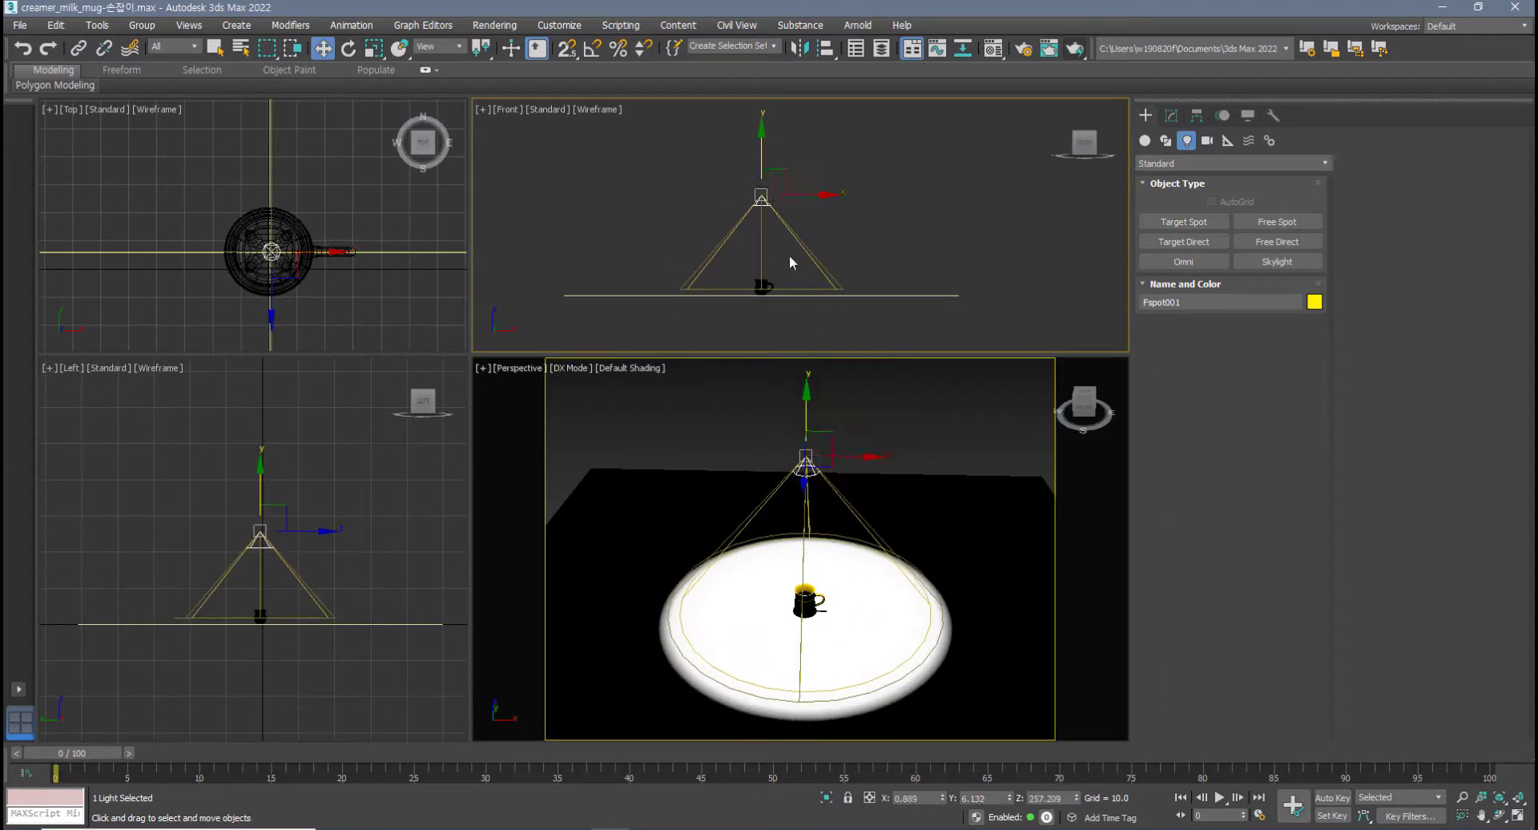
- Create a Target Spot light beside the mug in the Front view, aimed about 216 units down at the floor, and delete it
click(1179, 222)
drag(870, 210, 865, 292)
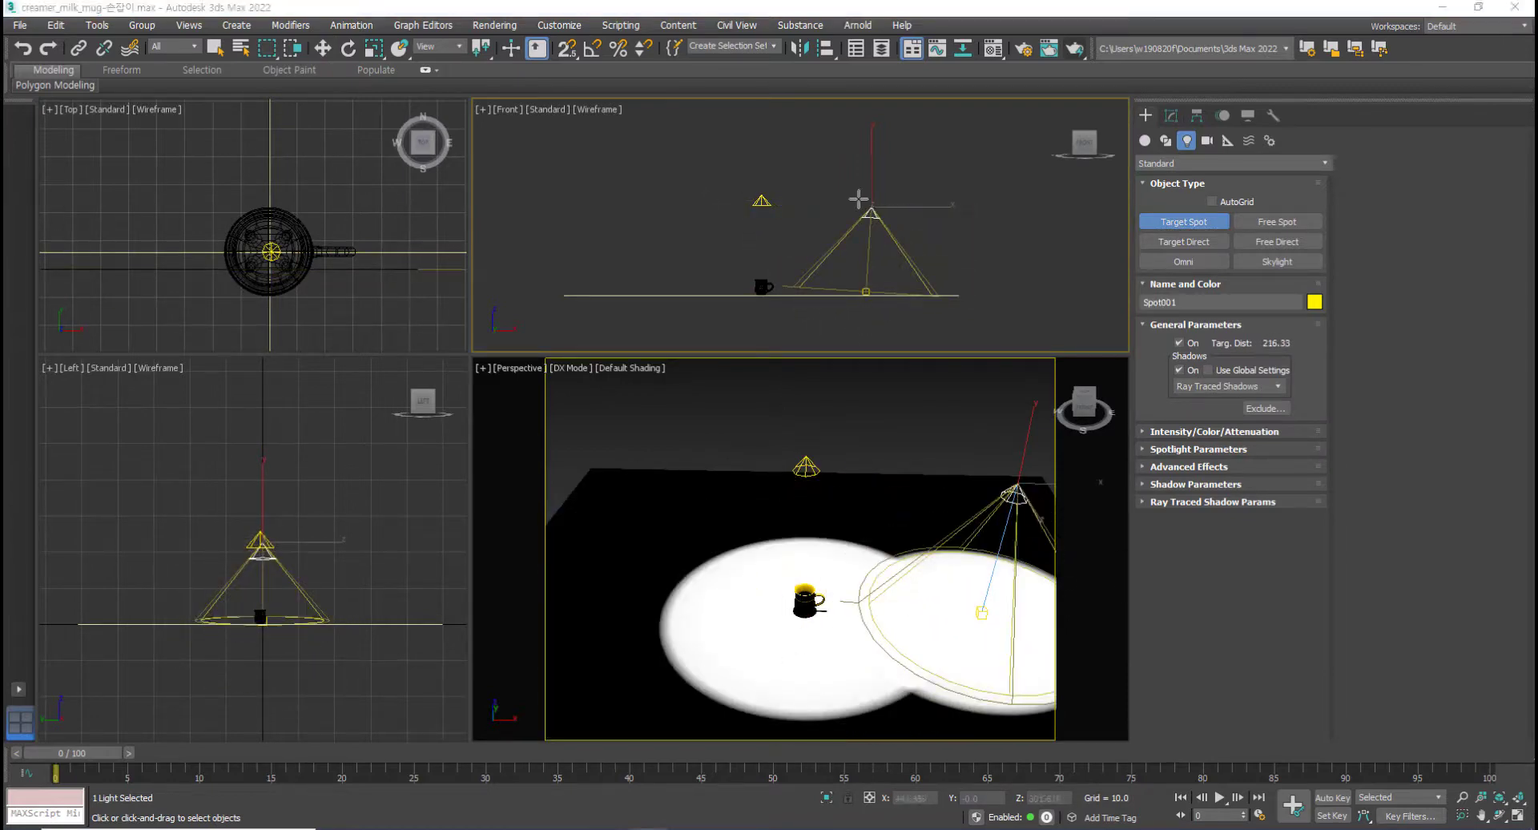
key(w)
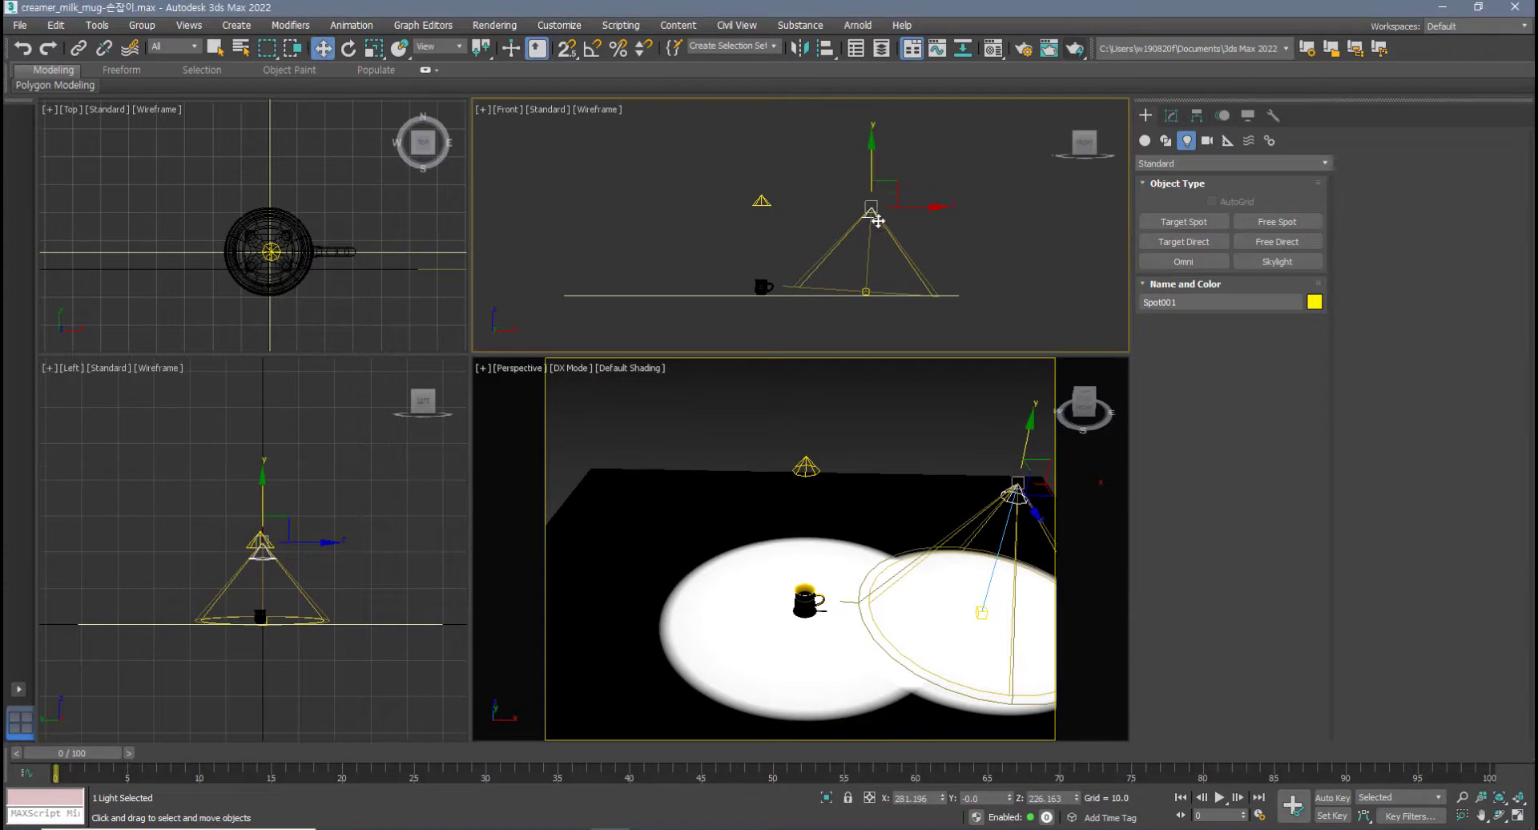
key(Delete)
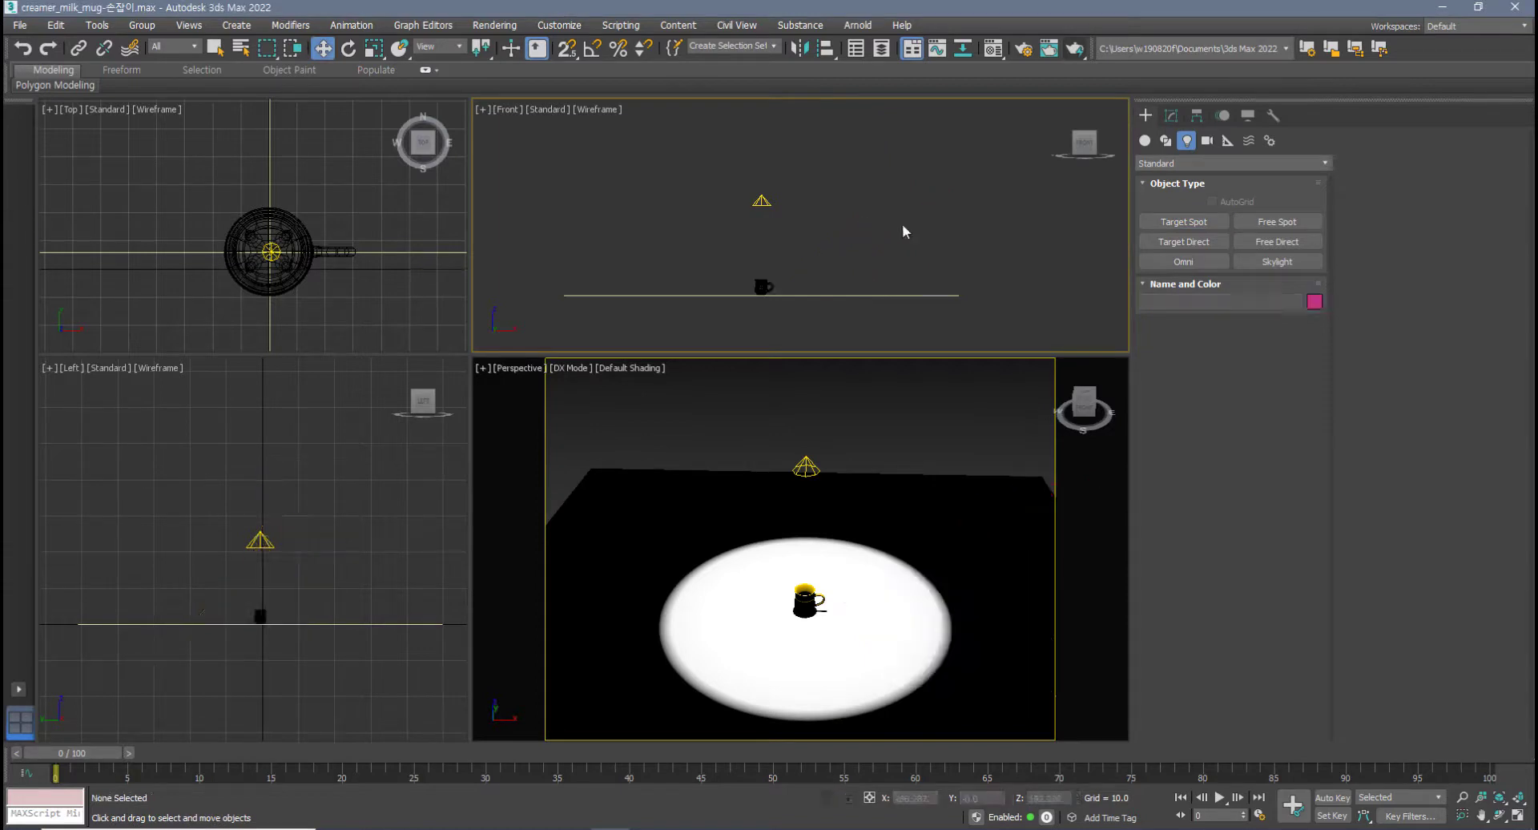
- Try rotating the free spotlight above the mug in the Front view, and delete that light
click(762, 202)
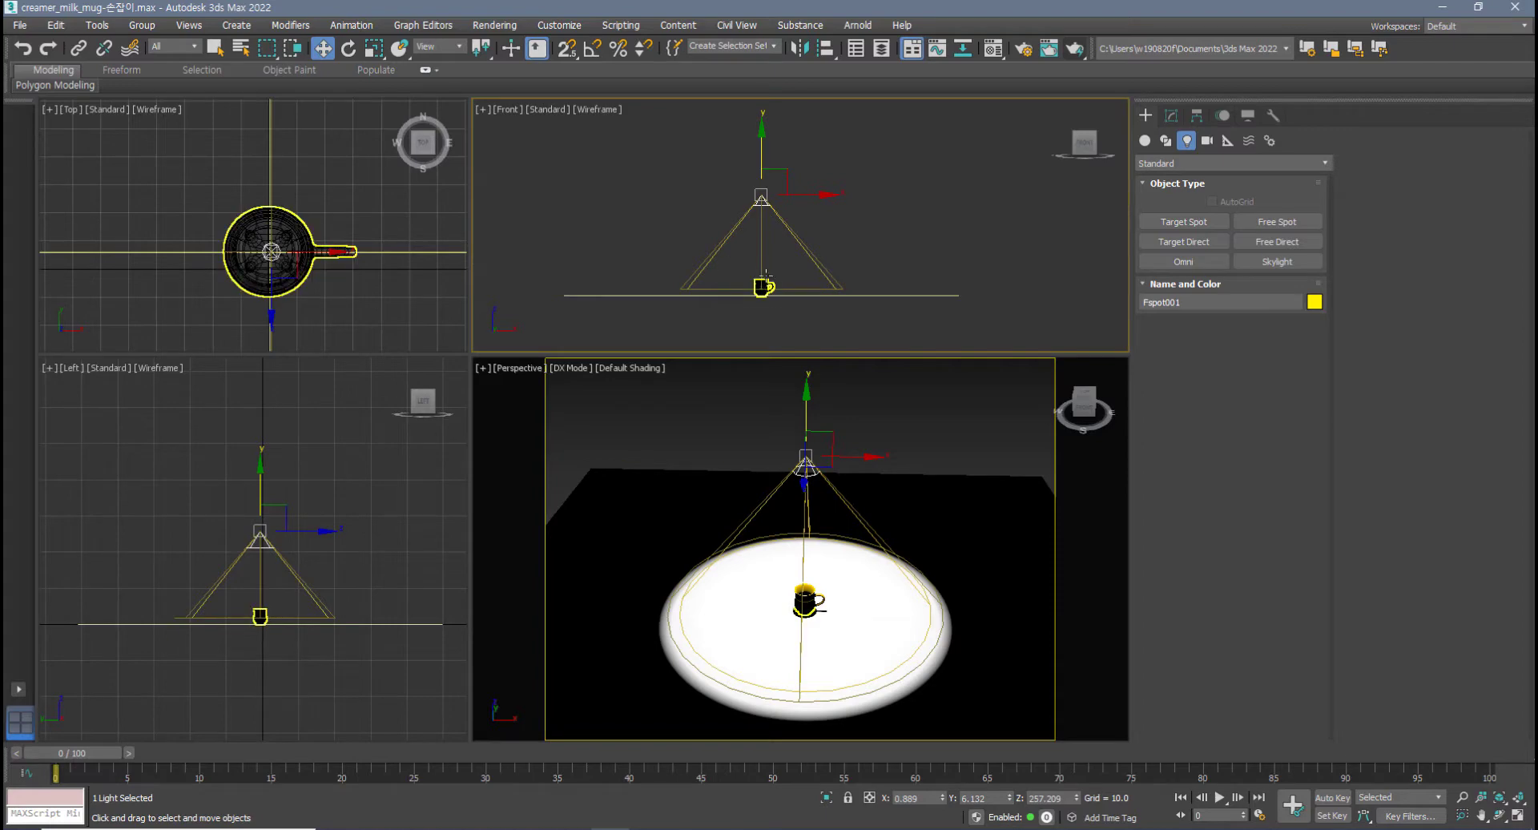
key(e)
mouse_move(817, 173)
mouse_down()
mouse_move(809, 152)
mouse_move(810, 197)
mouse_move(784, 143)
mouse_move(796, 188)
mouse_move(825, 181)
mouse_up()
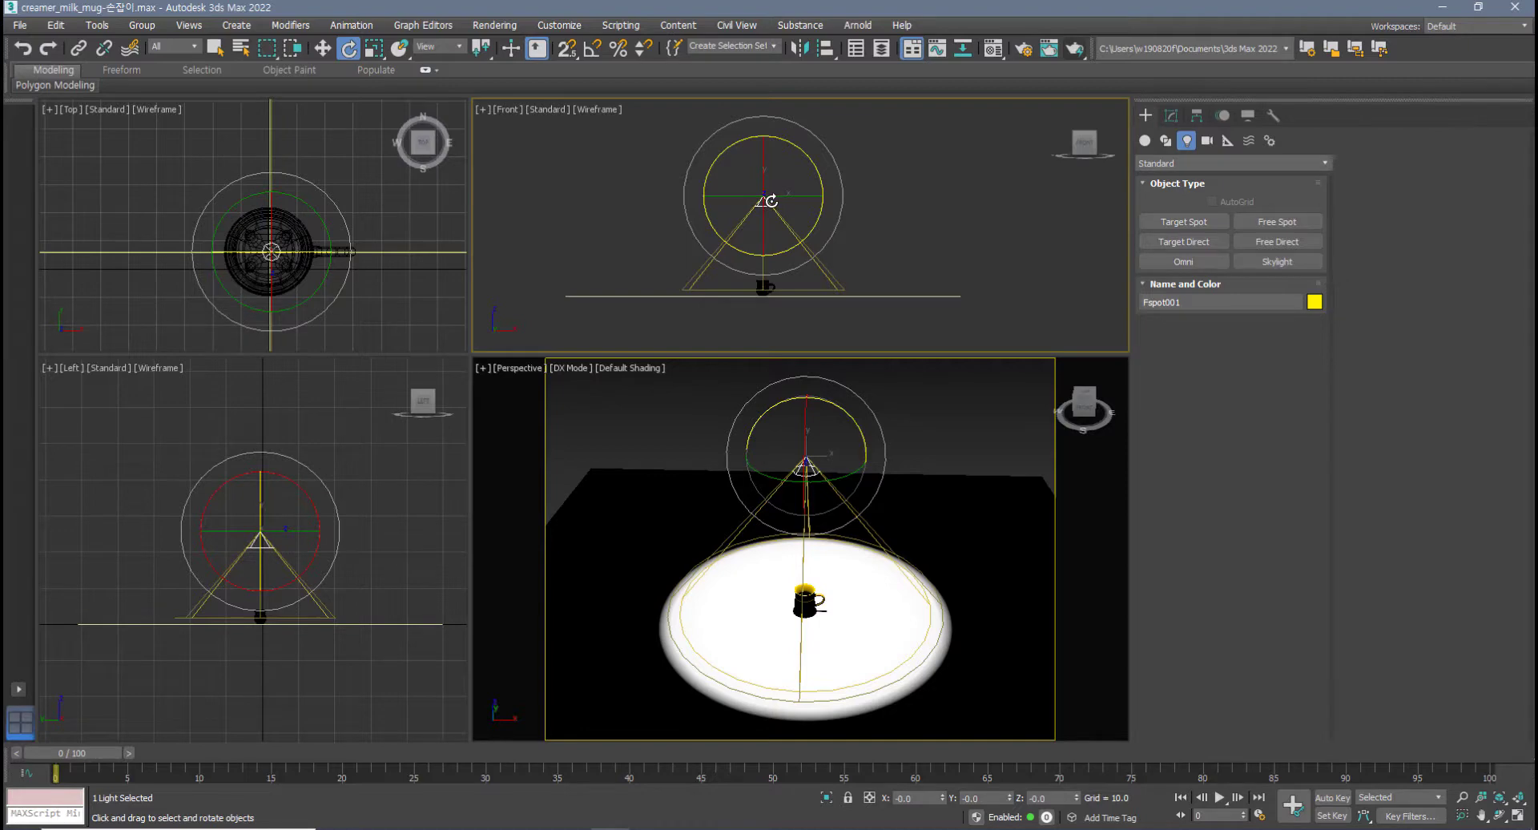
key(Delete)
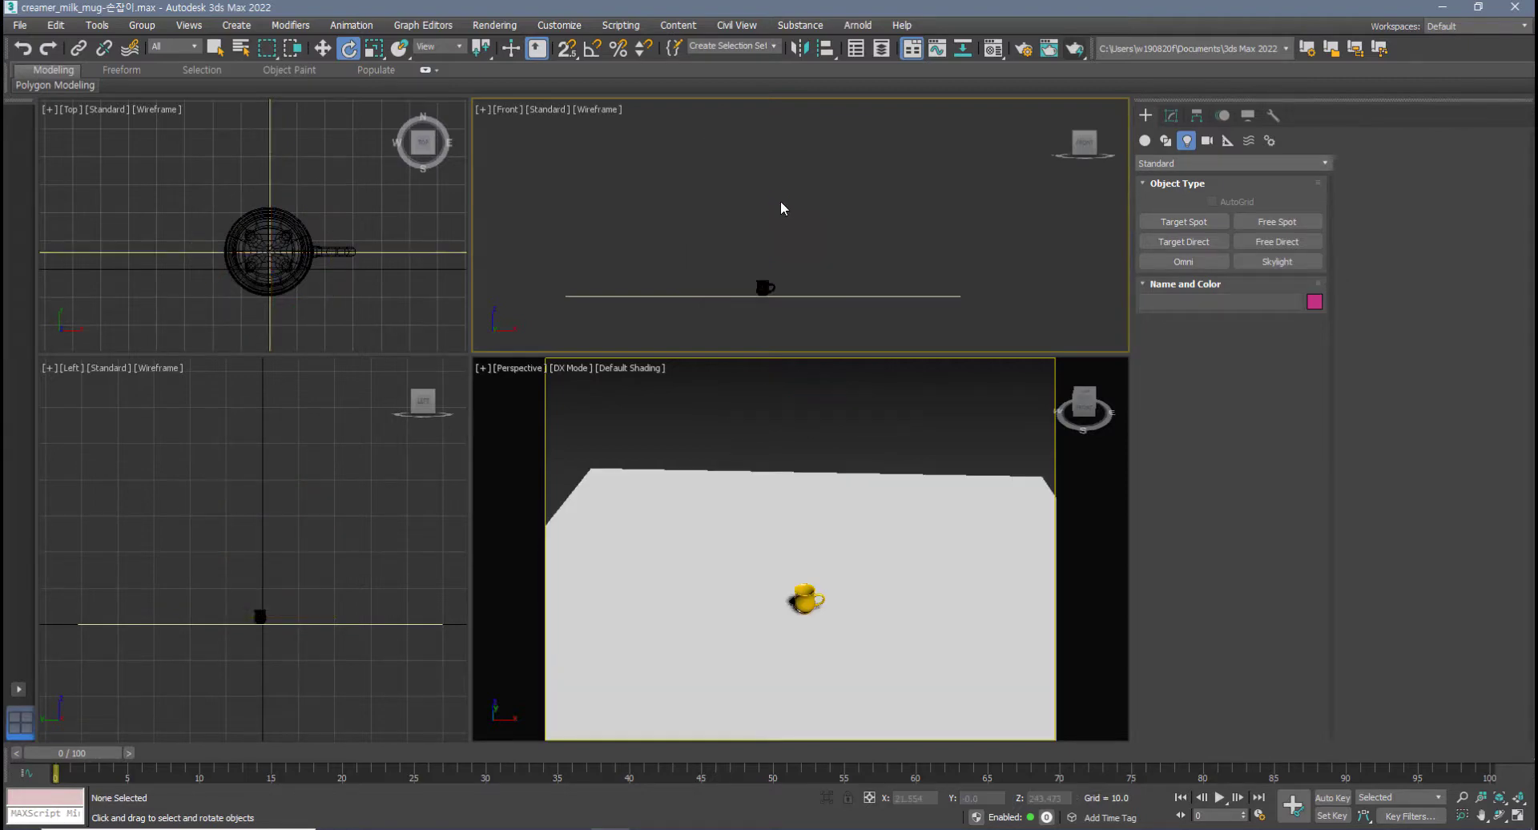
- Select the mug and the floor together in the Front view and delete them
drag(832, 258, 732, 344)
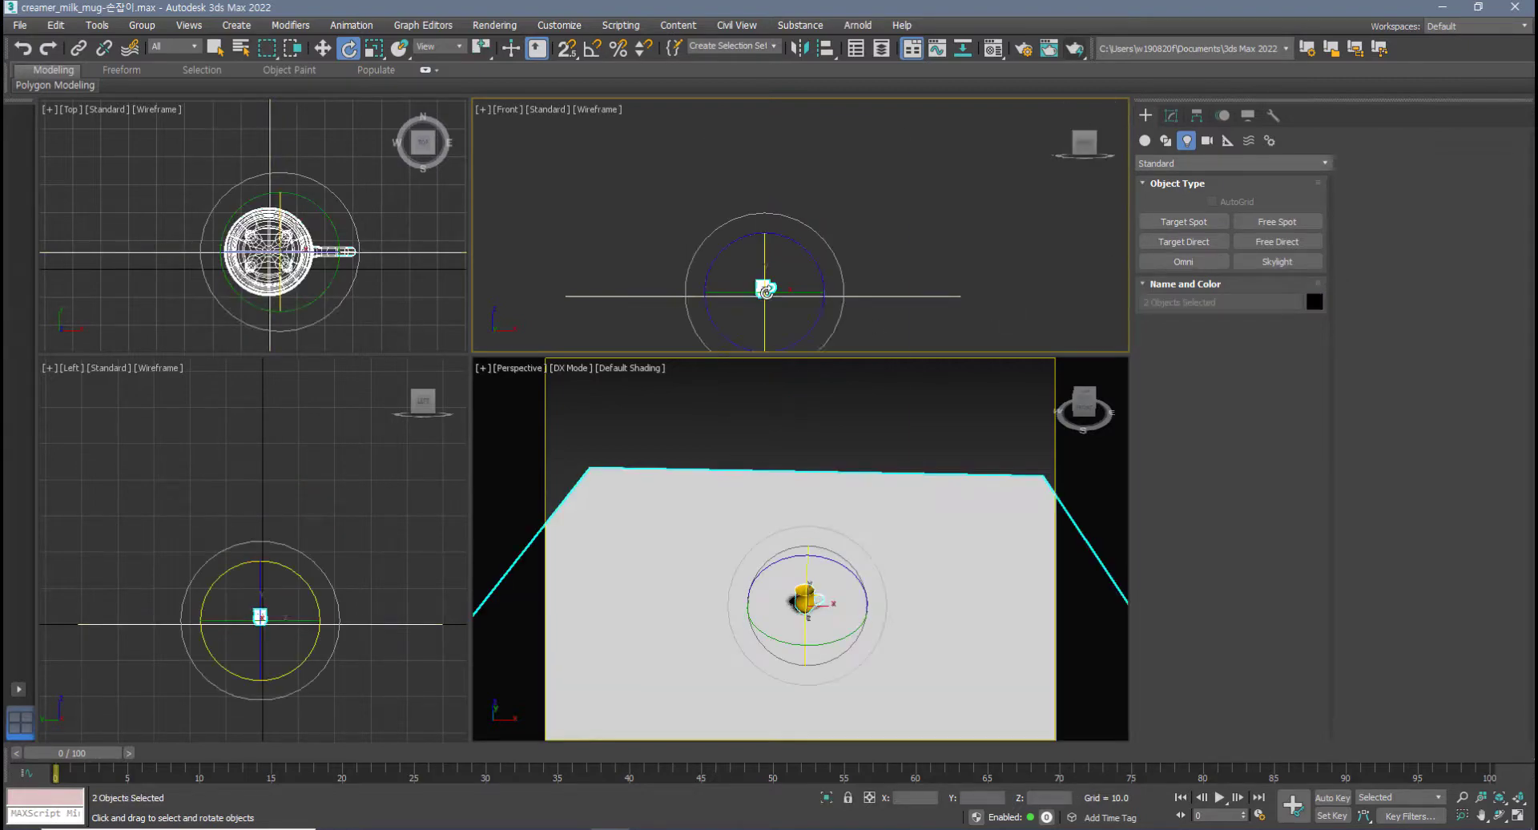
right_click(763, 288)
click(805, 233)
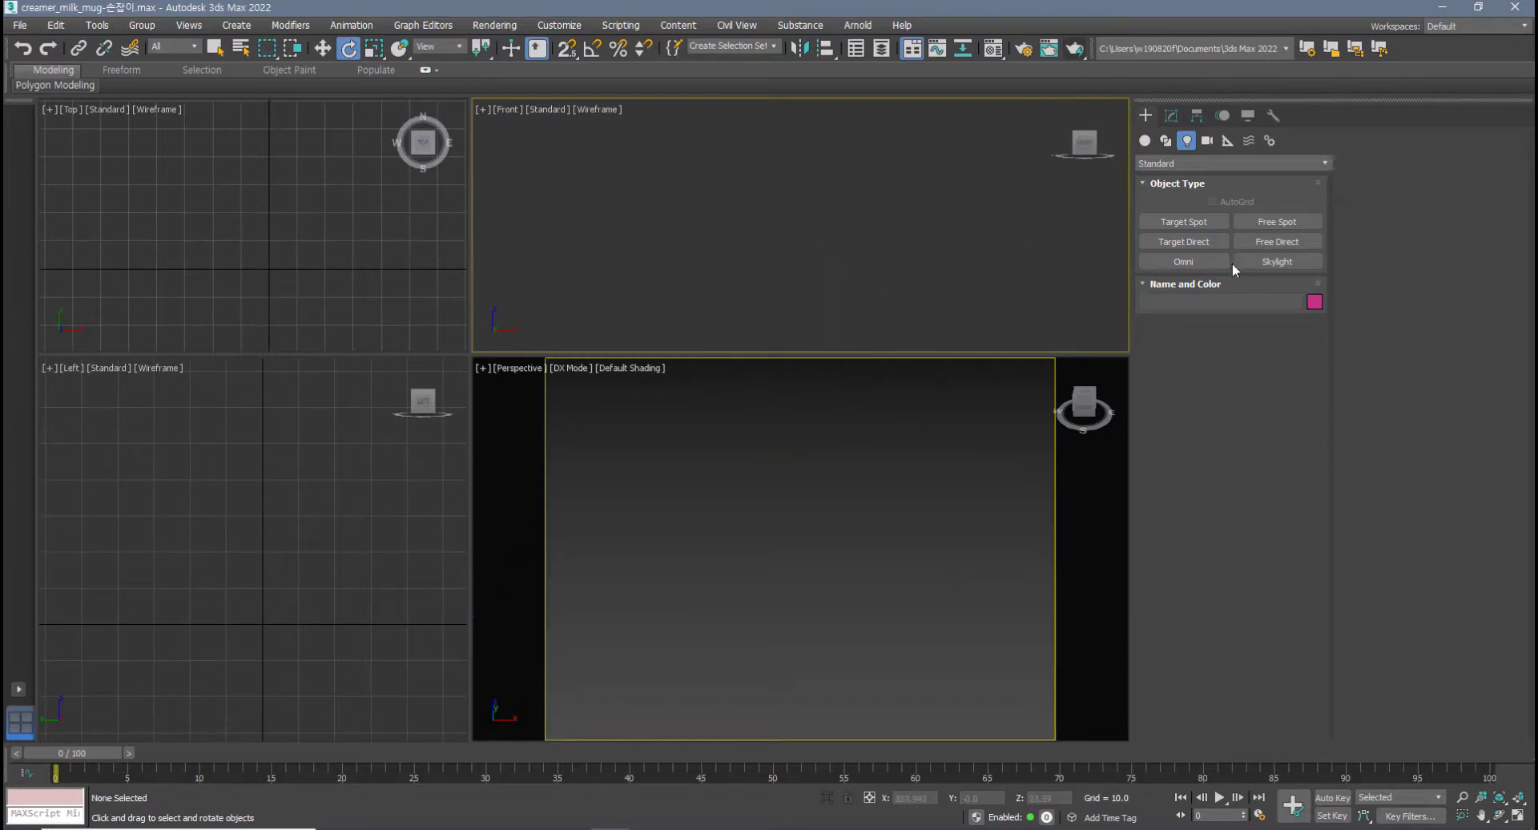
- Create a teapot with a radius of about 14.5 at the origin in the Top view
click(1146, 141)
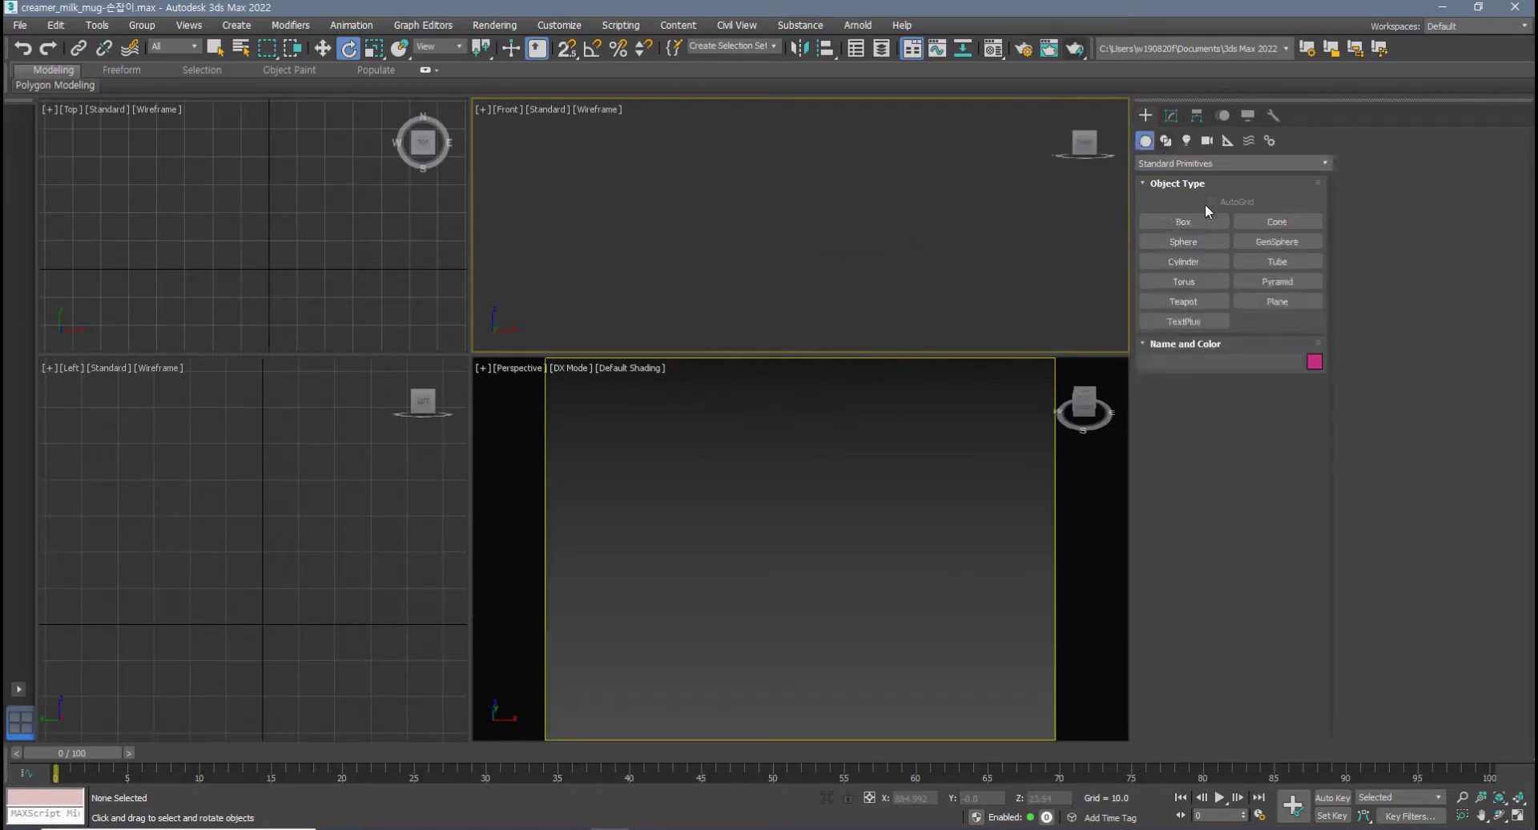
click(1182, 301)
drag(265, 269, 278, 310)
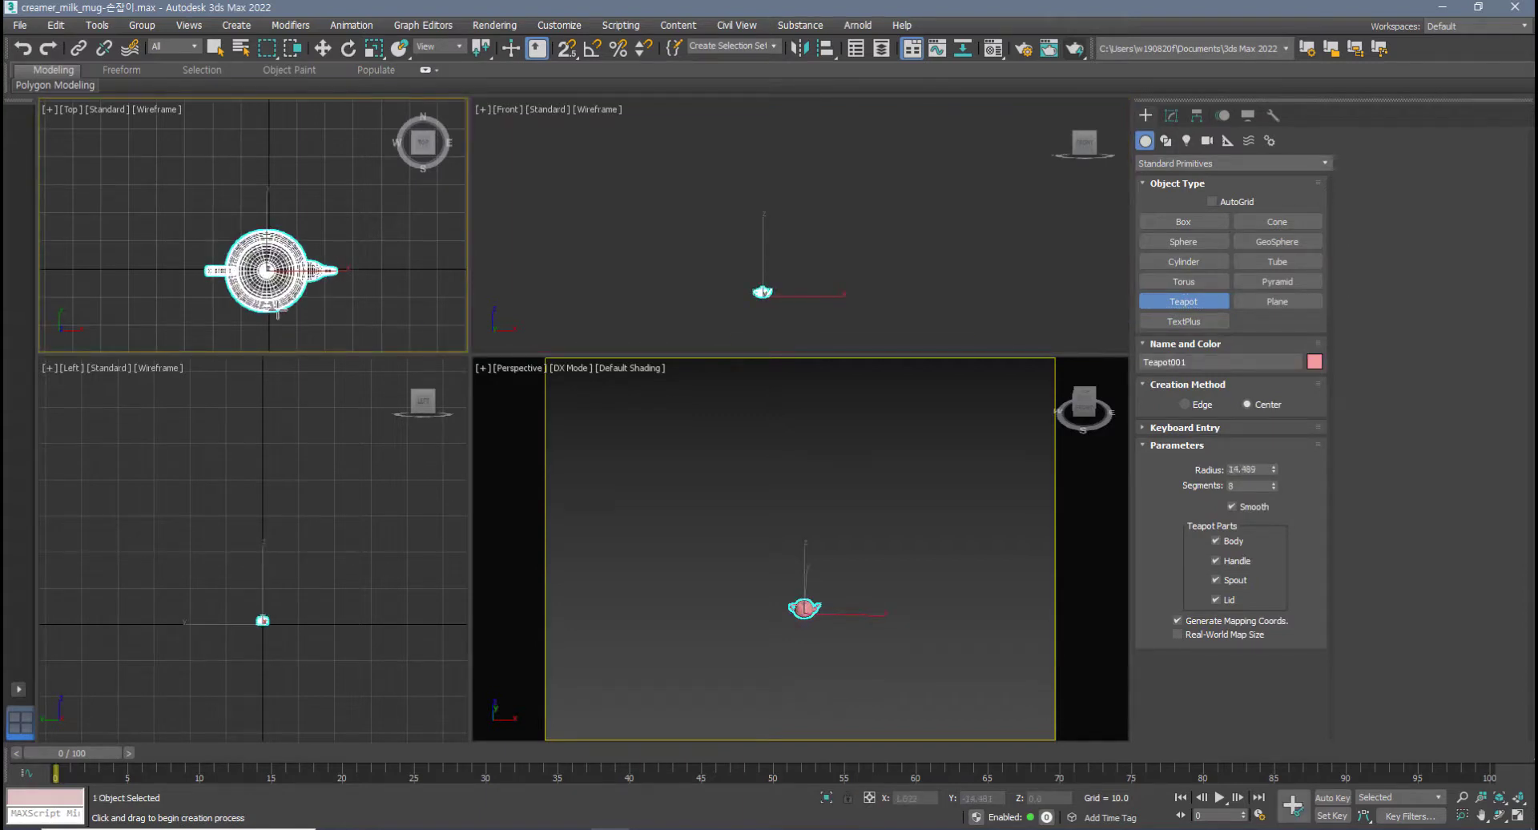
right_click(760, 586)
key(z)
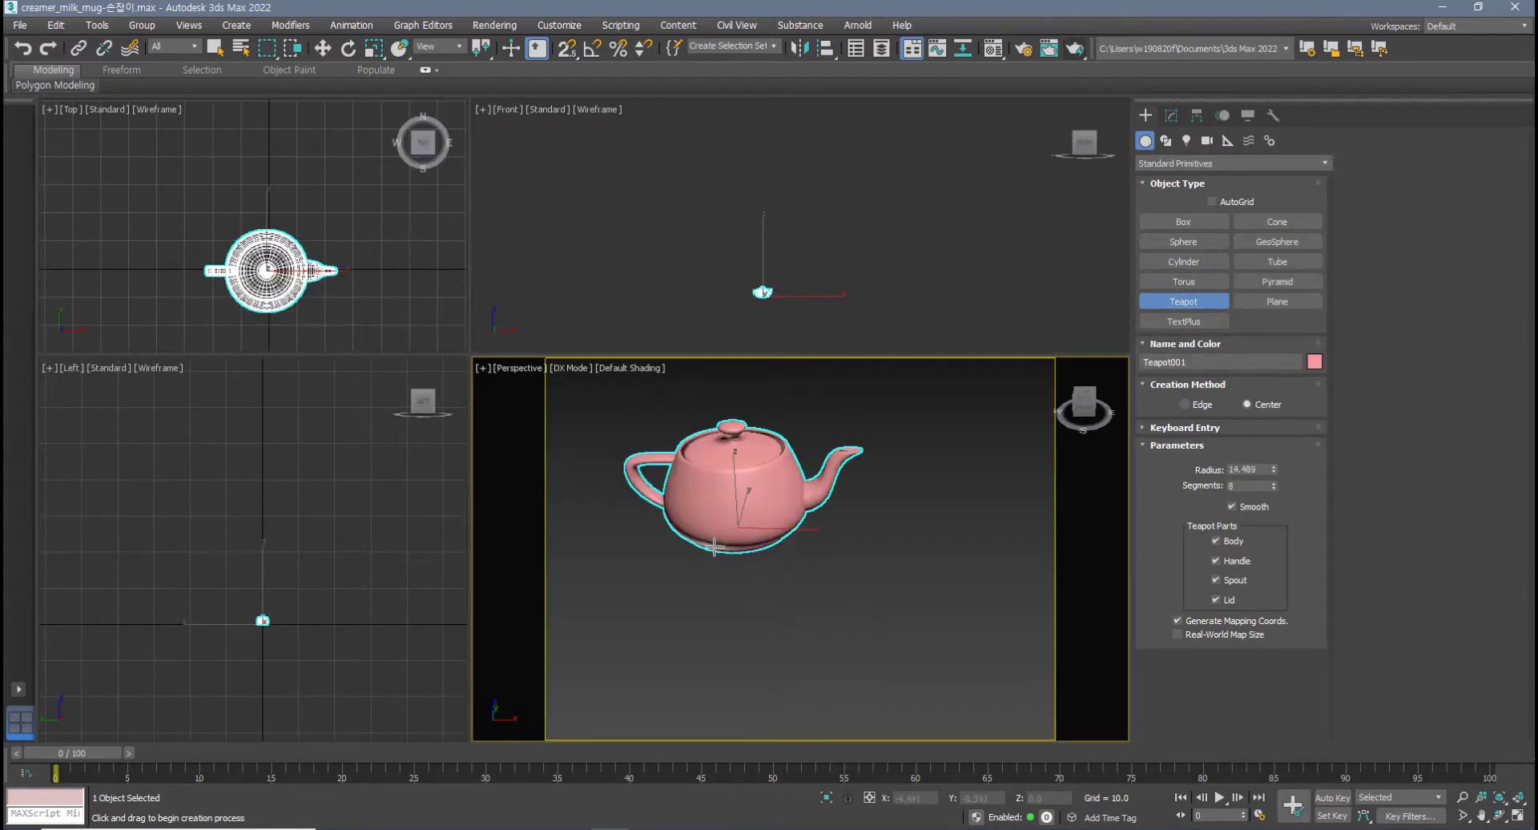
key(e)
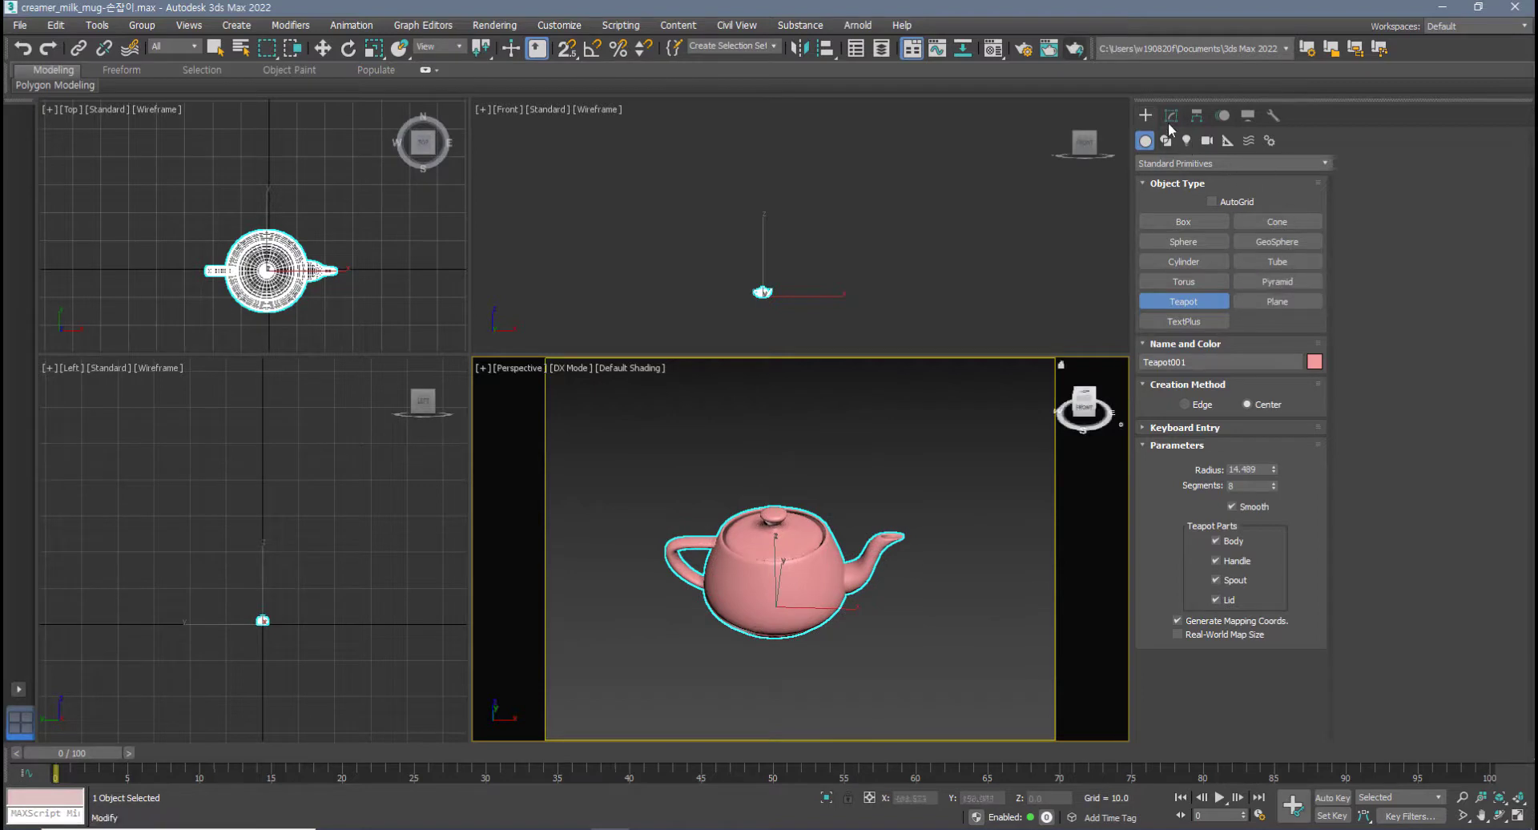
click(1170, 118)
click(1145, 115)
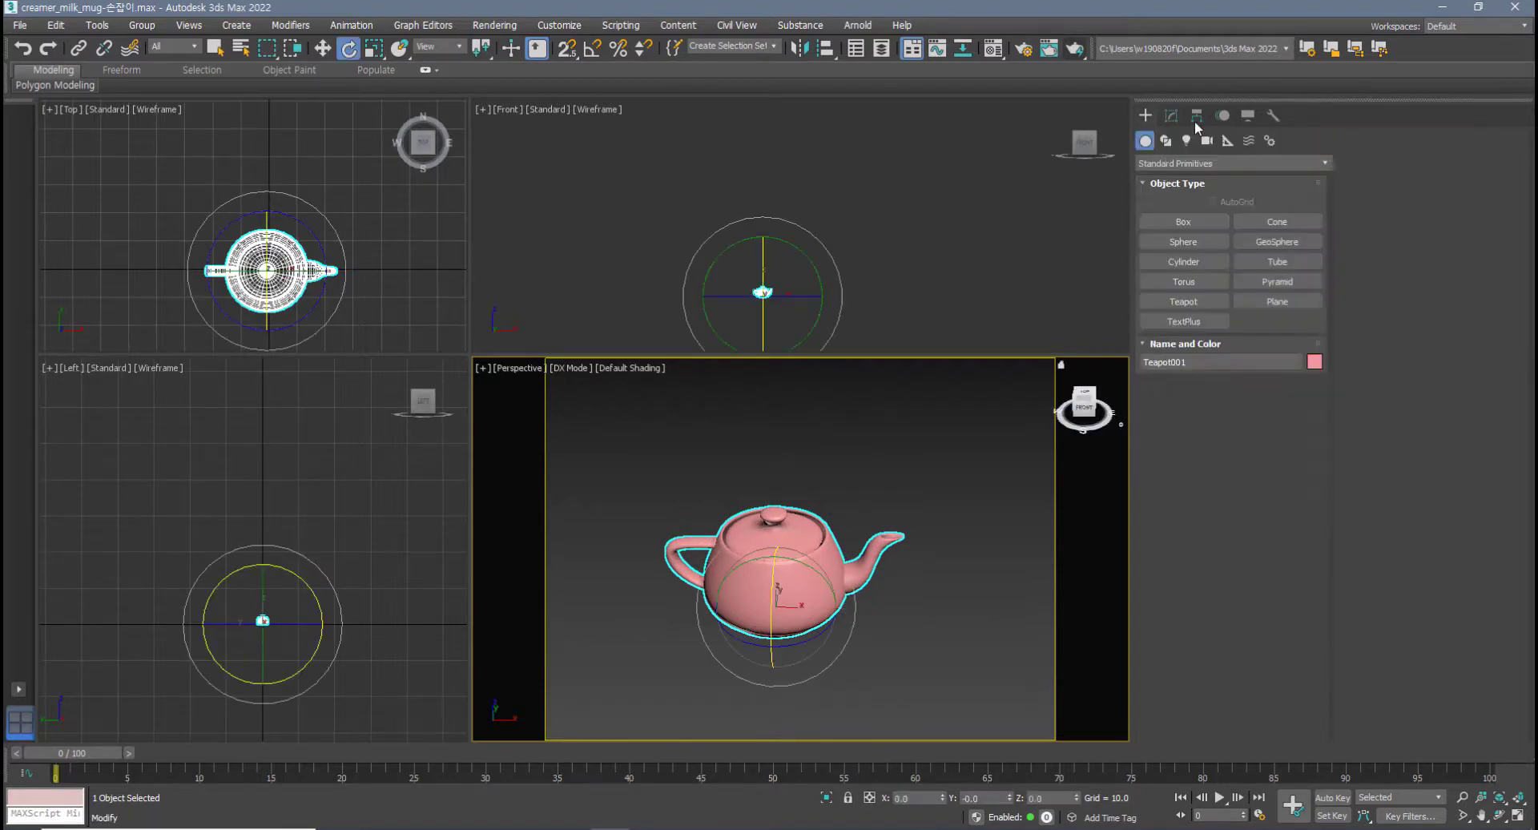
click(1196, 115)
click(1145, 115)
- Place a Free Spot light inside the teapot's body in the Left view, pointing out past the spout
click(1187, 141)
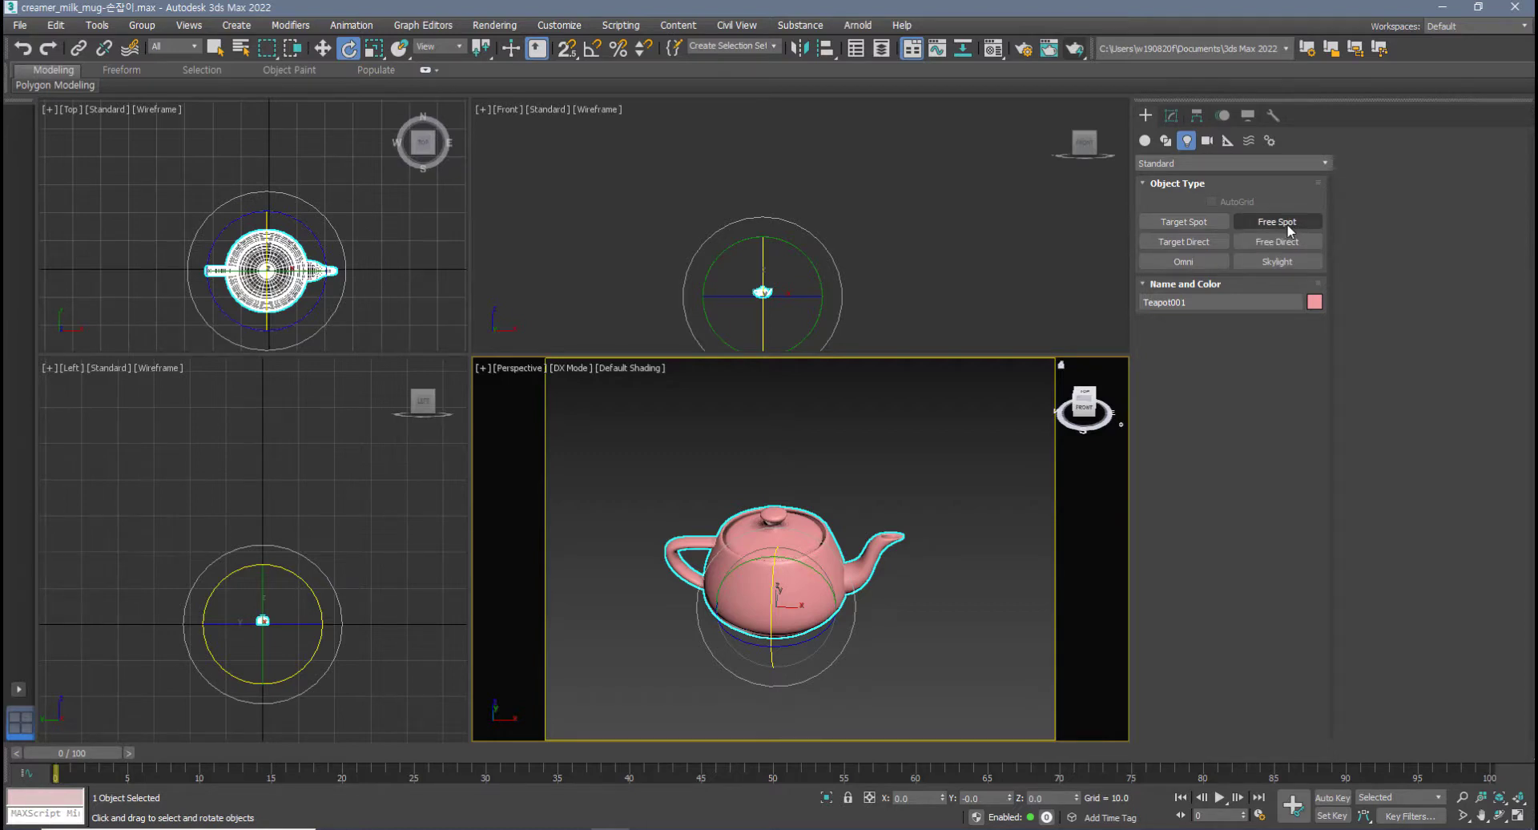
click(1286, 228)
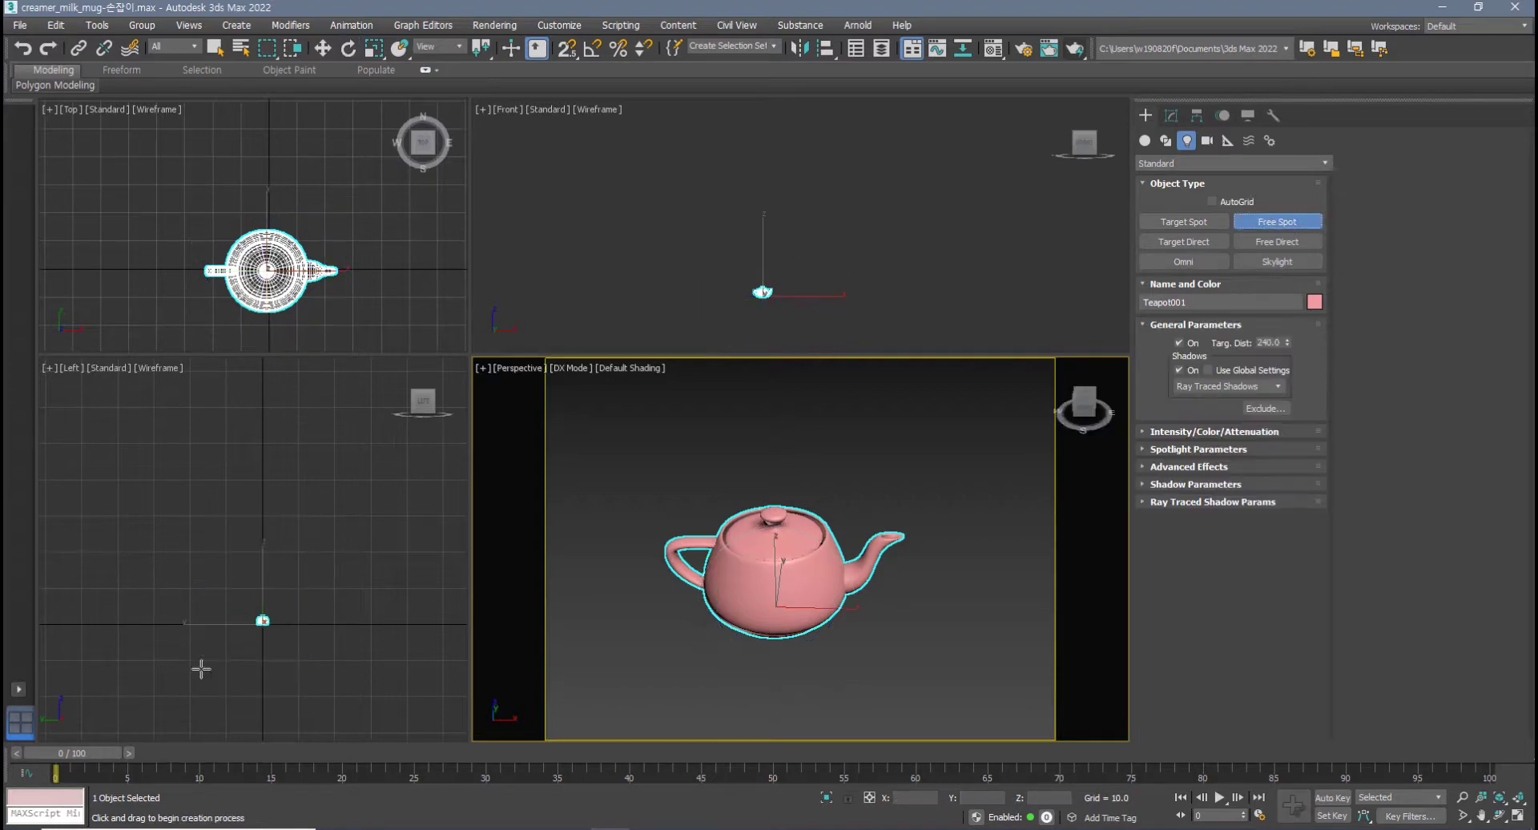
scroll(200, 669, up, 10)
middle_drag(81, 639, 204, 615)
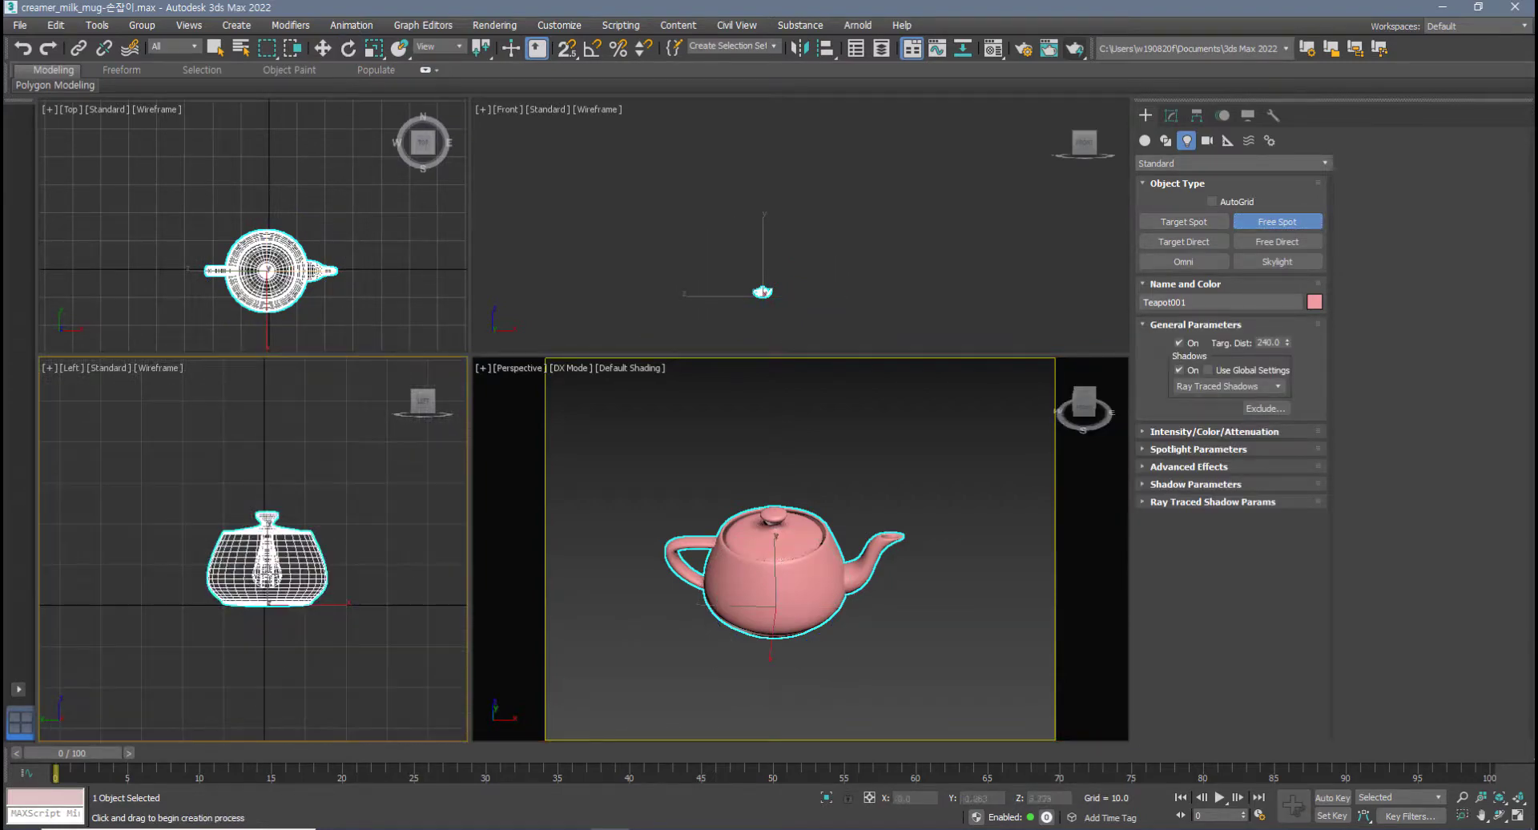
click(271, 570)
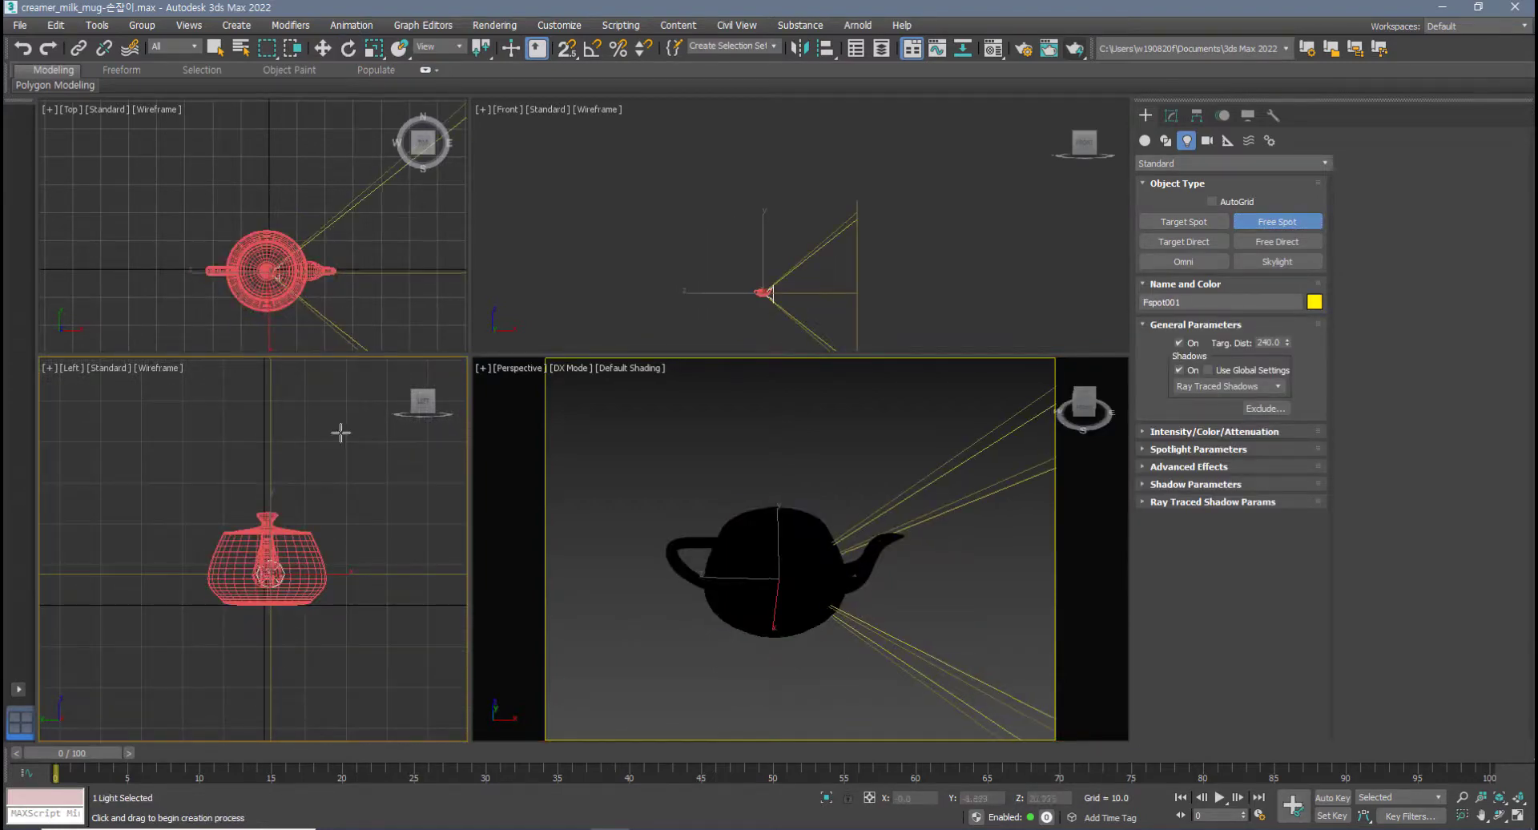
- Narrow the free spotlight's cone to a Hotspot/Beam of 18.0 and a Falloff/Field of 26.1
scroll(380, 239, down, 5)
middle_drag(380, 239, 240, 248)
scroll(264, 244, down, 3)
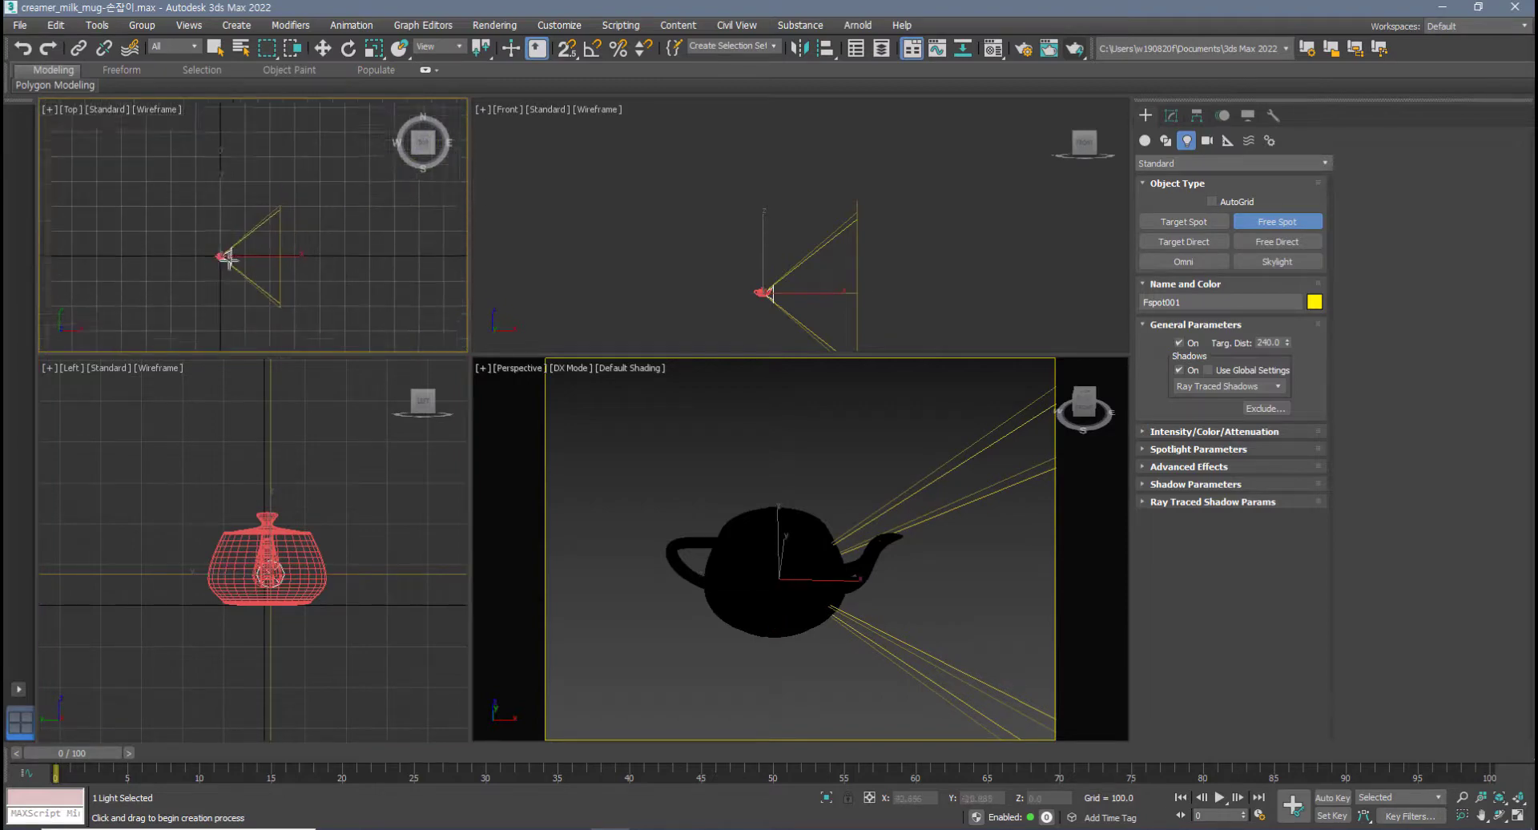
scroll(645, 271, up, 2)
middle_drag(796, 289, 603, 210)
scroll(687, 237, down, 1)
middle_drag(687, 237, 637, 253)
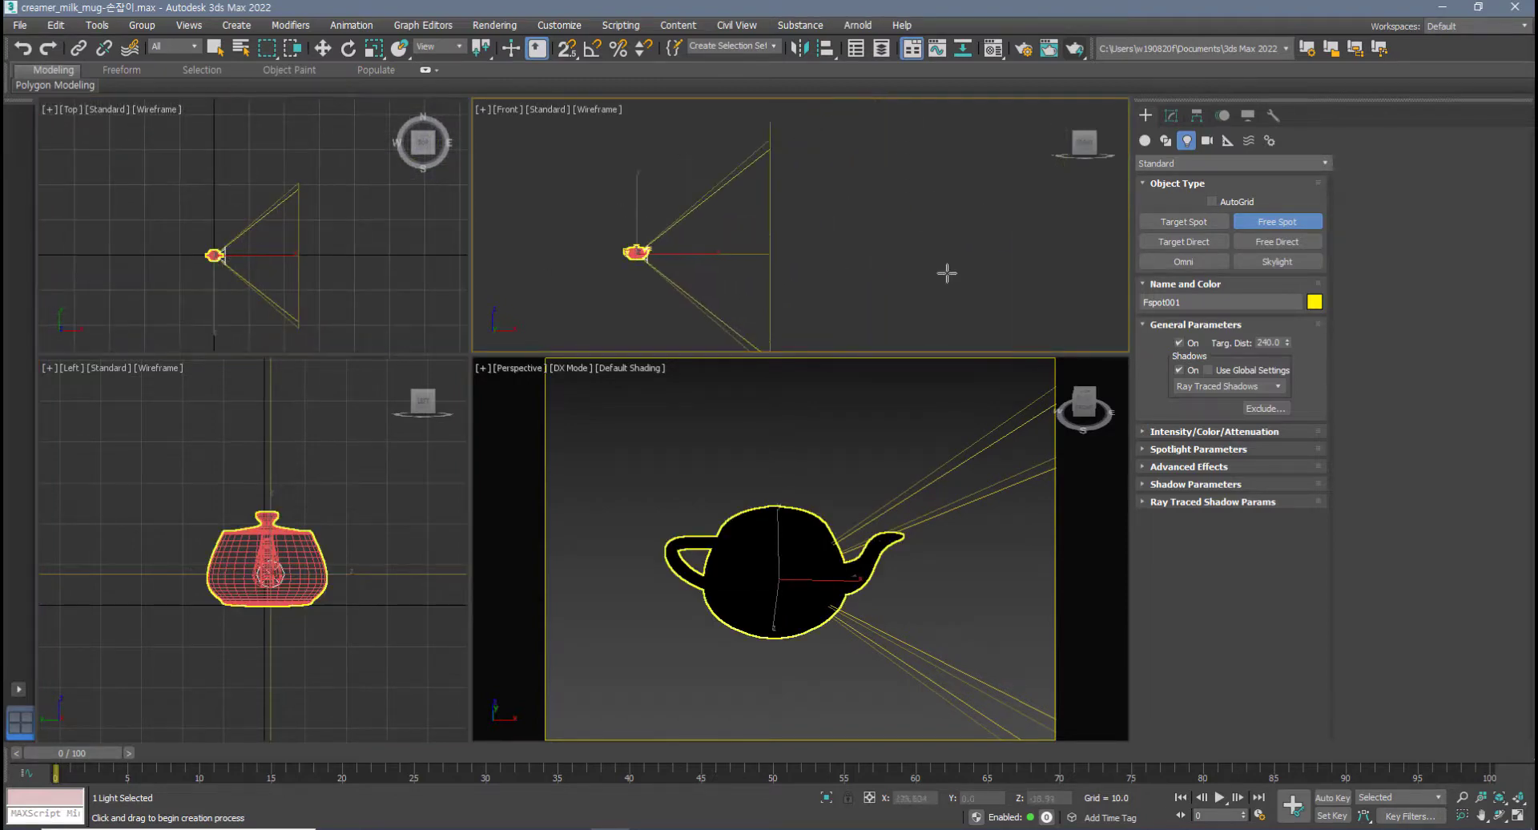
click(1169, 117)
key(e)
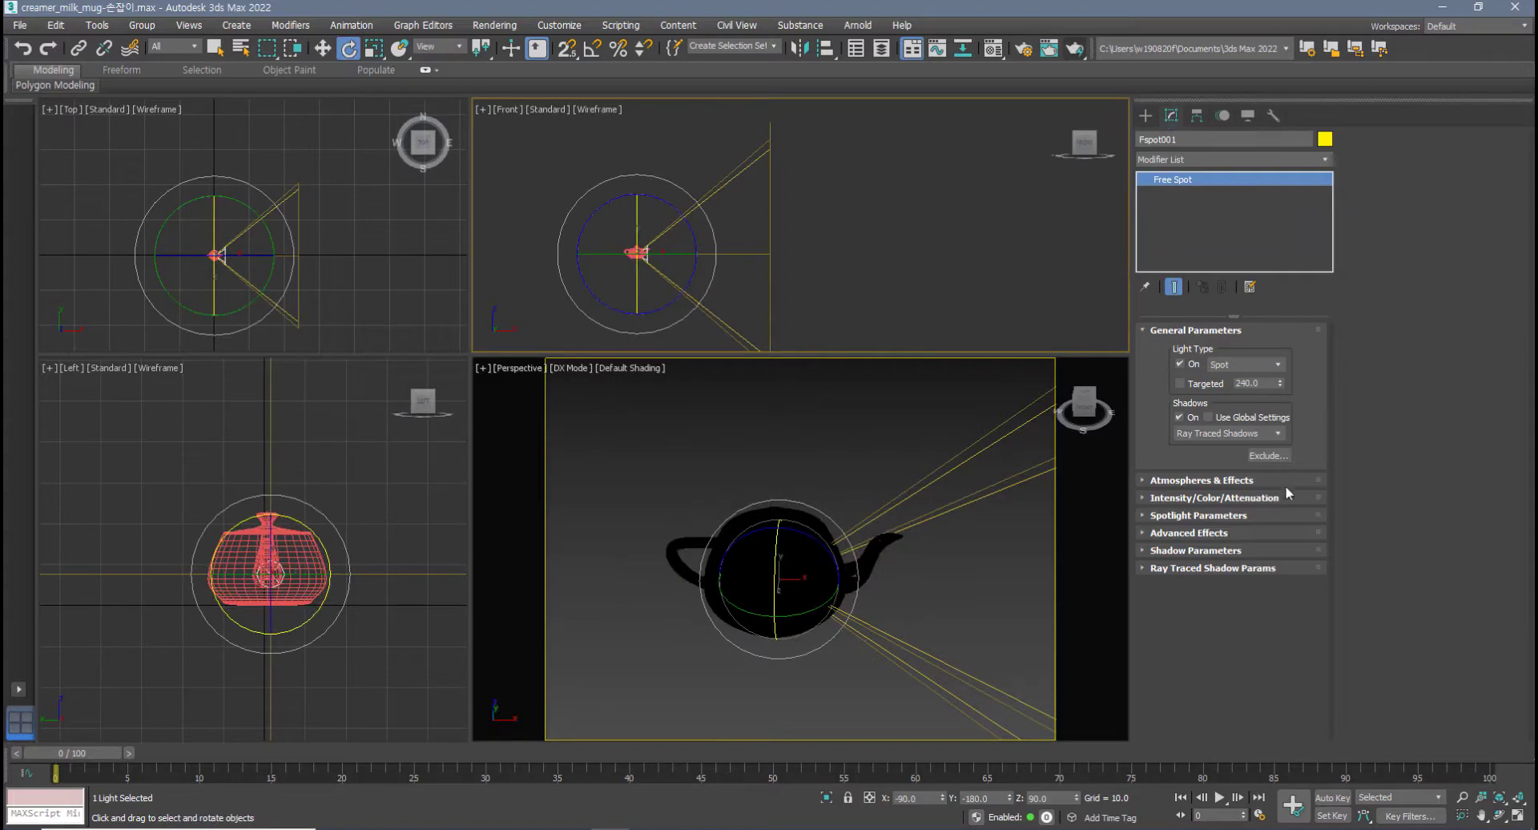
click(1222, 515)
drag(1281, 578, 1249, 240)
middle_drag(862, 566, 804, 556)
scroll(789, 567, down, 5)
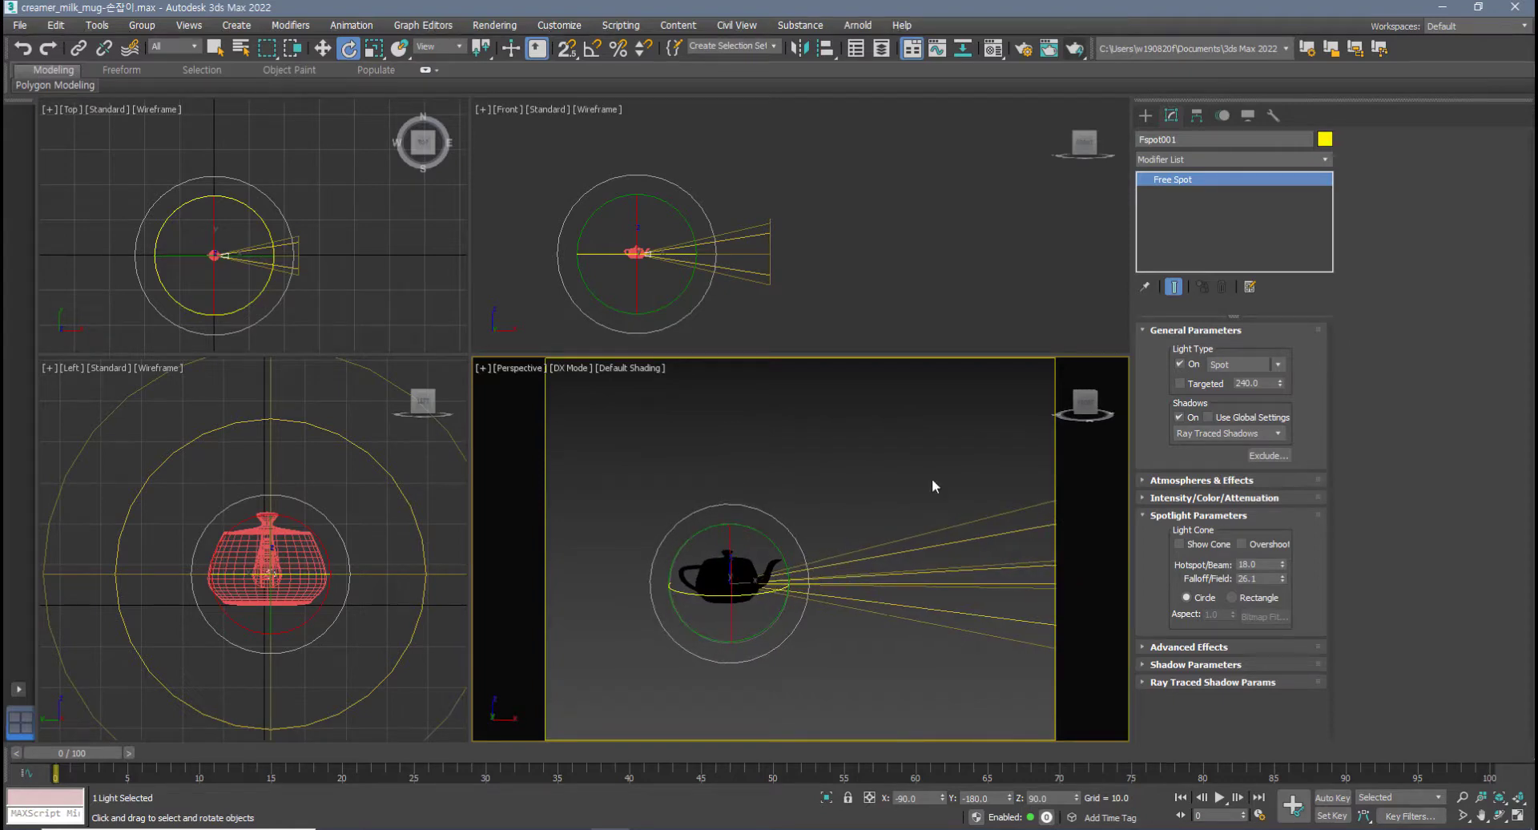
- Move the spotlight slightly back from the spout within the teapot in the Front view, to X about -2.2
scroll(664, 277, up, 8)
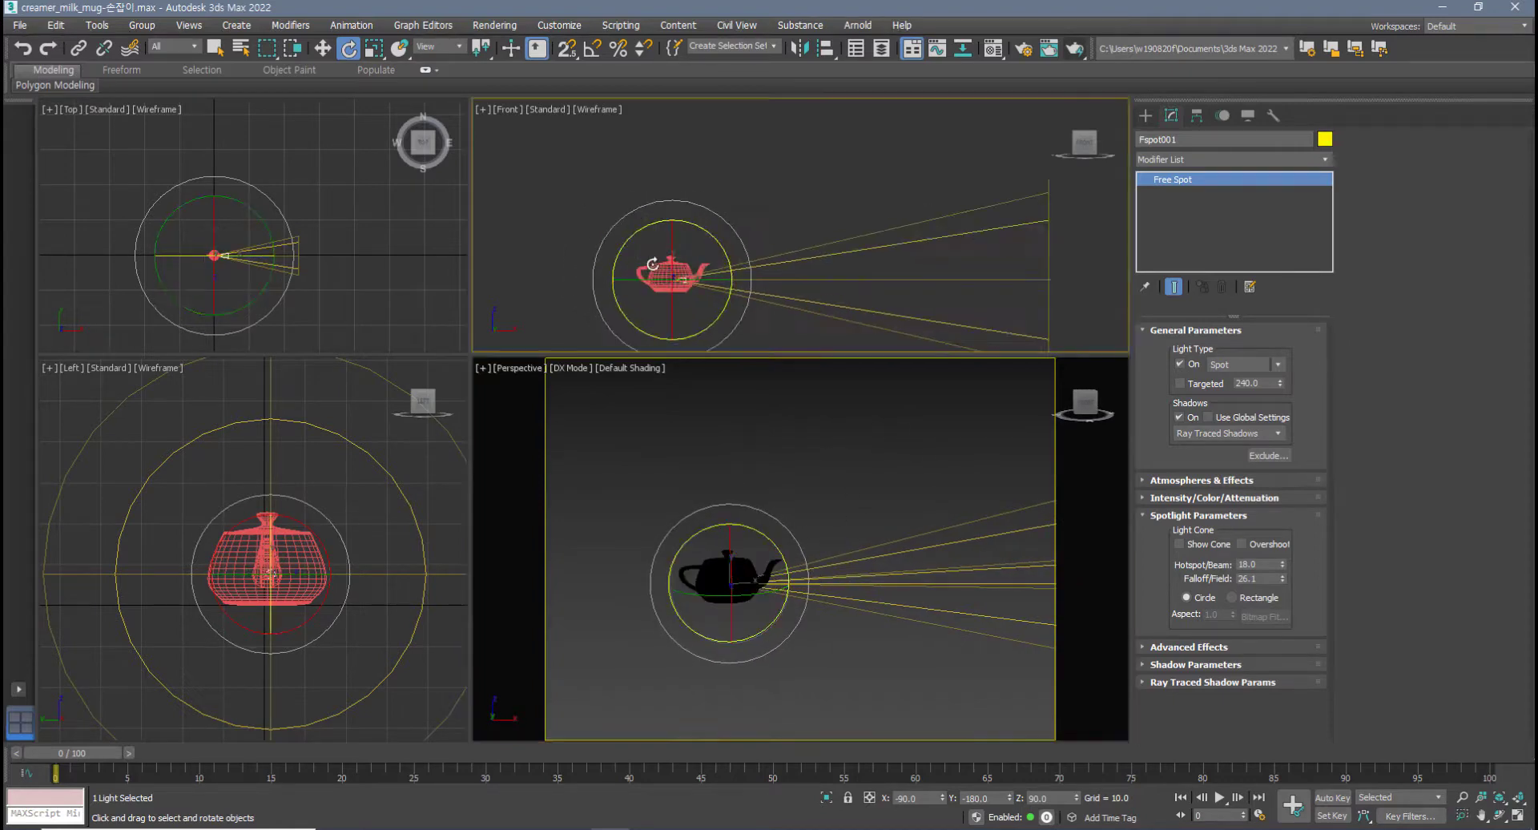
middle_drag(672, 272, 700, 270)
key(w)
drag(753, 271, 720, 270)
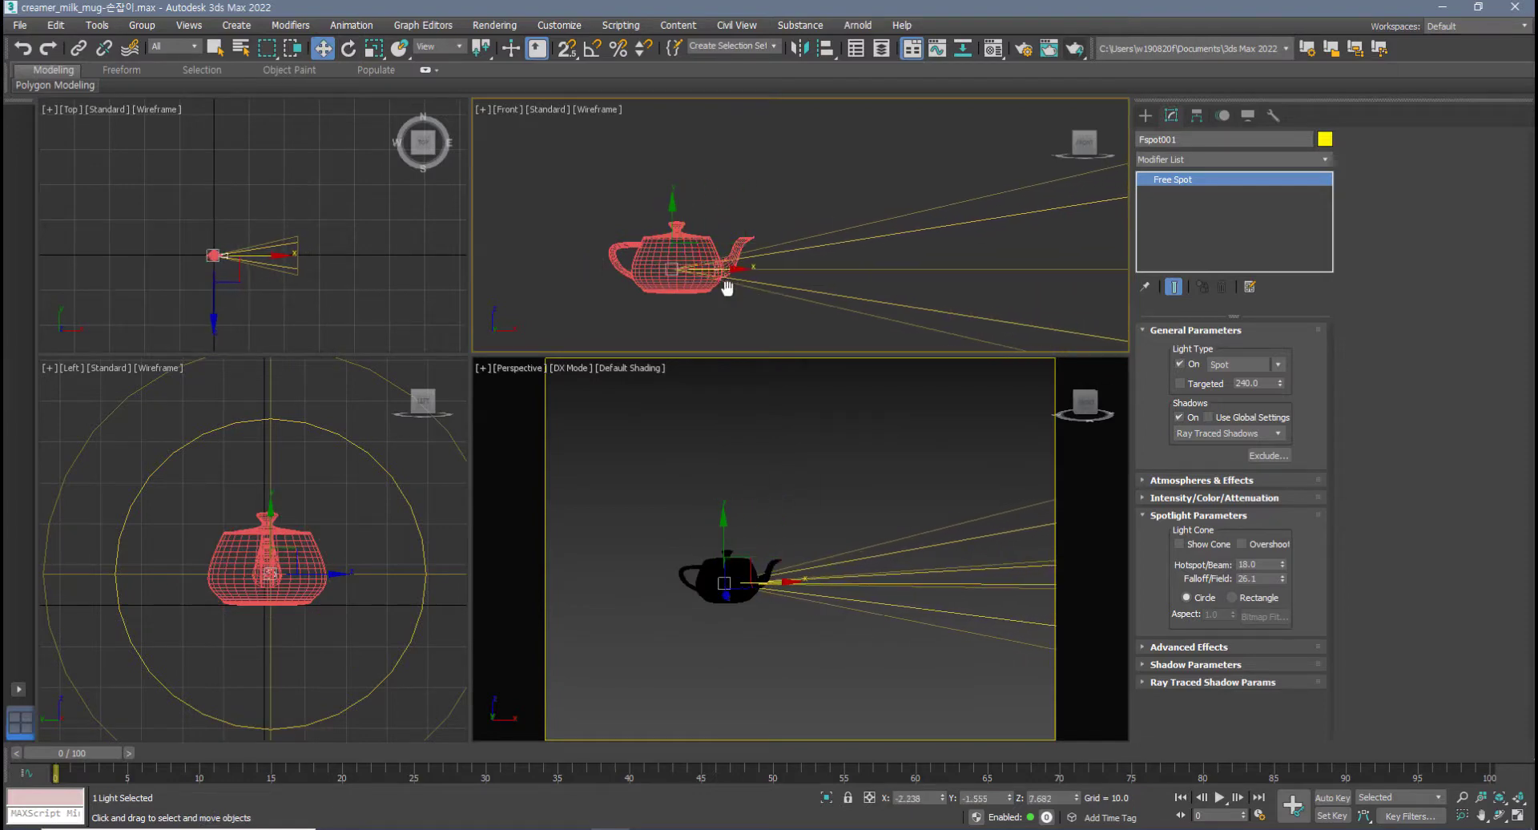
middle_drag(725, 290, 686, 295)
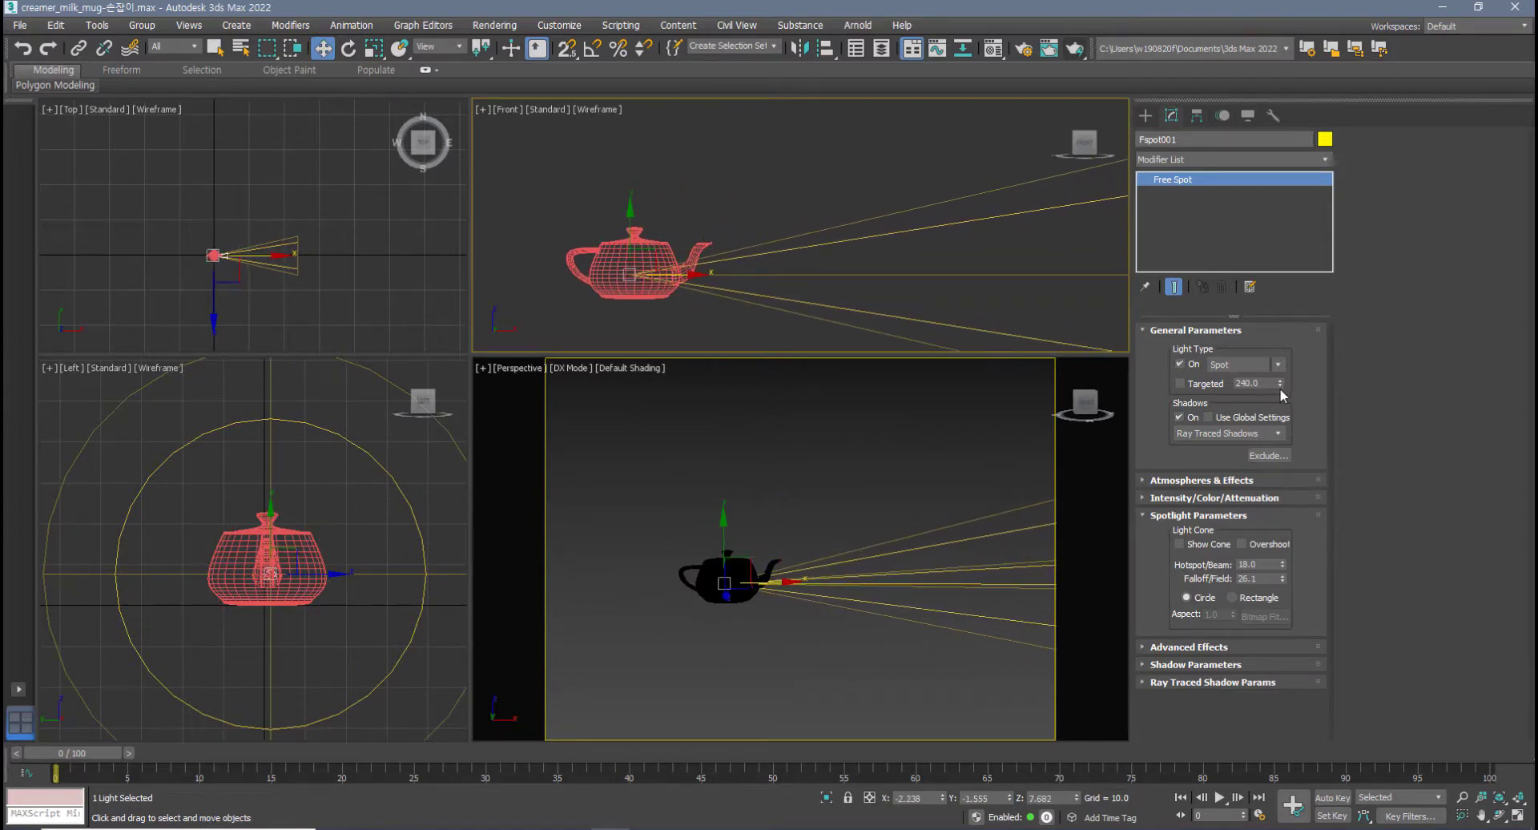
- Set the spotlight's Far Attenuation start to 30.4, and switch off both Far Attenuation and shadow casting
click(1177, 498)
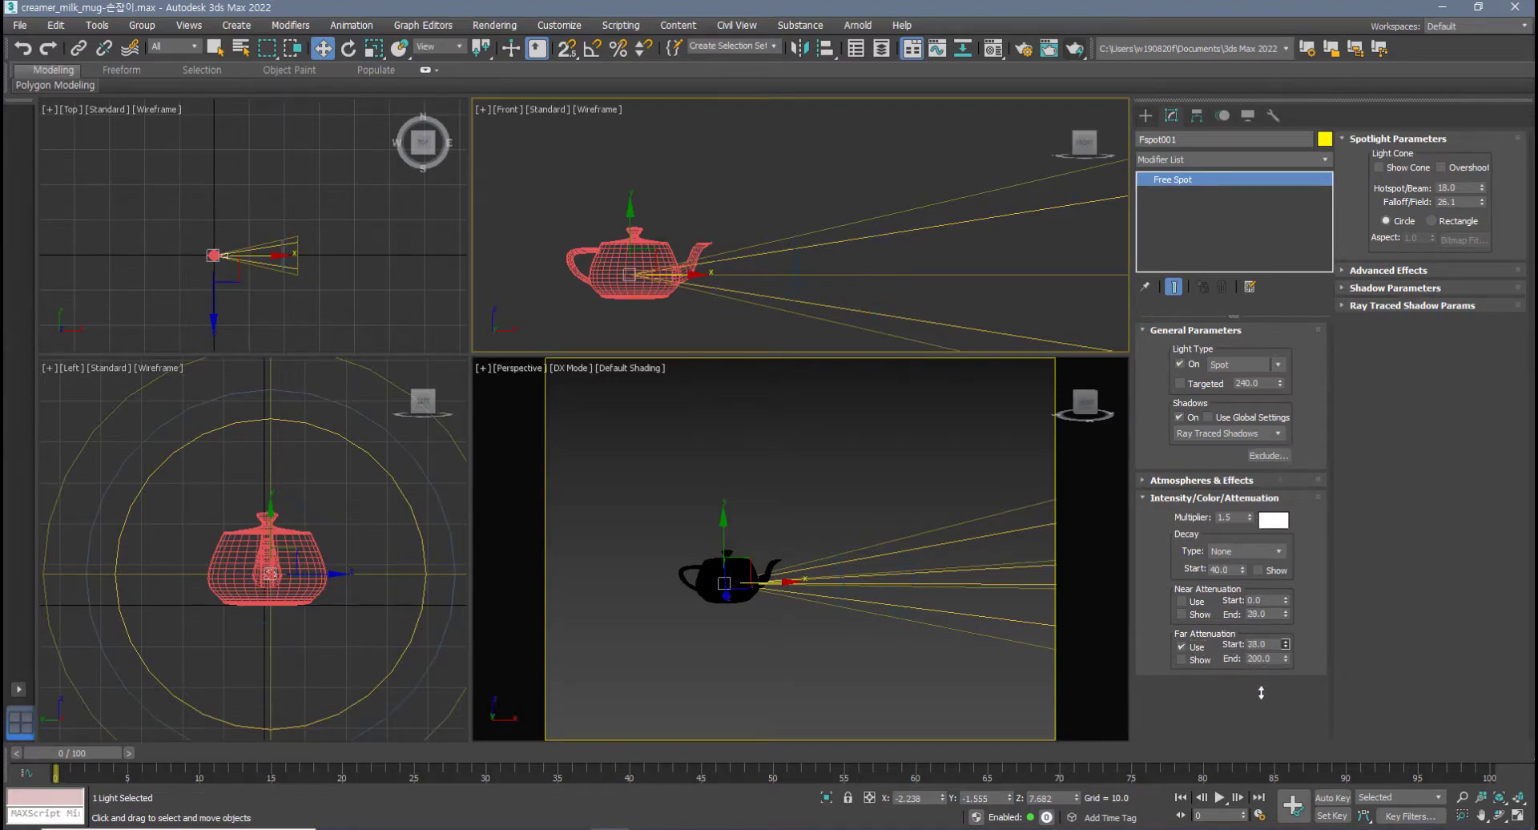
drag(1261, 692, 1260, 680)
scroll(713, 263, up, 4)
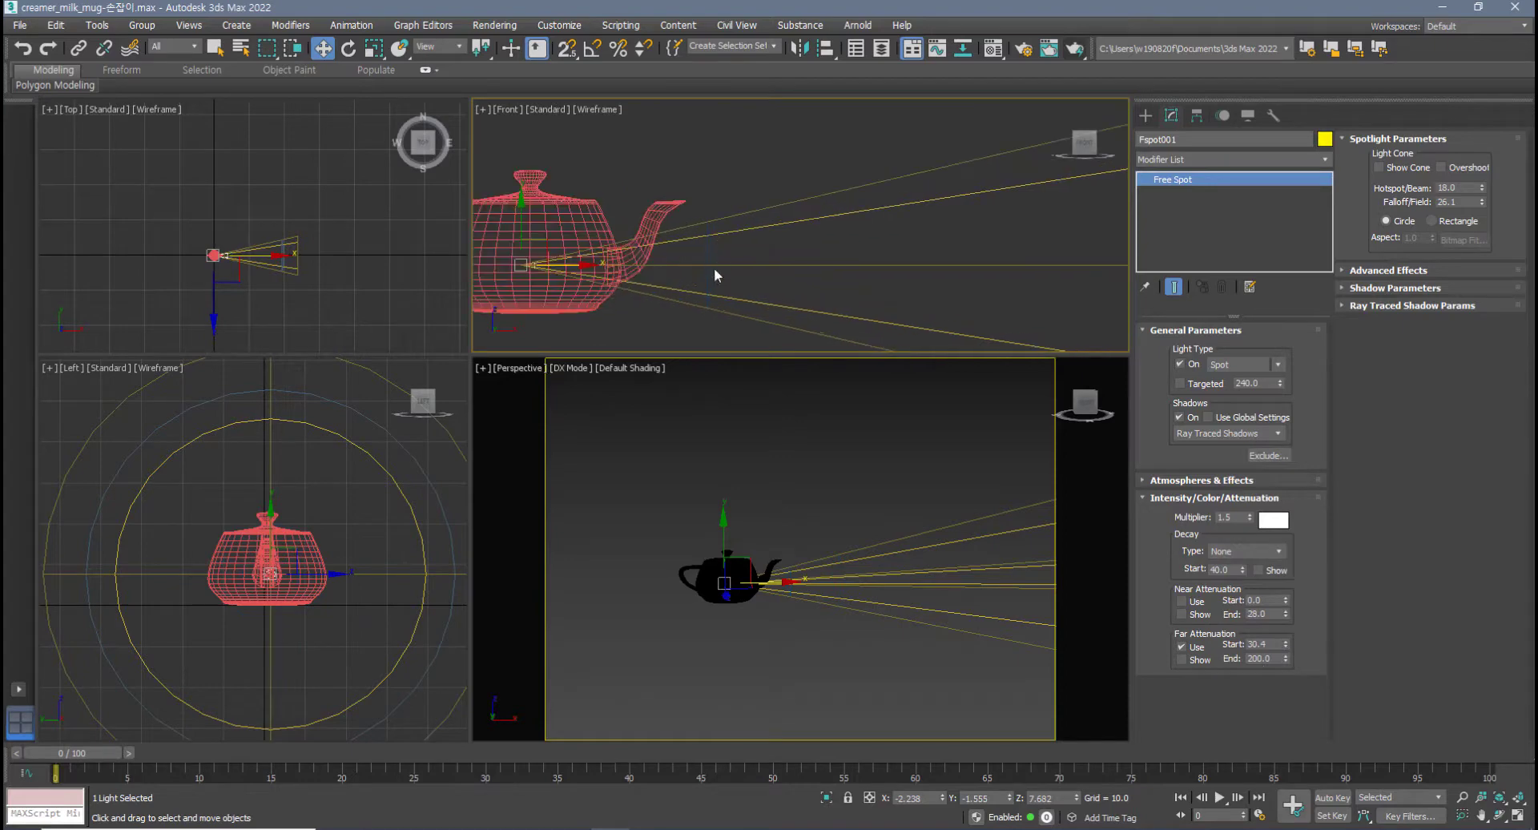
drag(1269, 644, 1207, 646)
click(1183, 645)
scroll(587, 279, down, 3)
middle_drag(588, 279, 655, 275)
scroll(656, 275, up, 3)
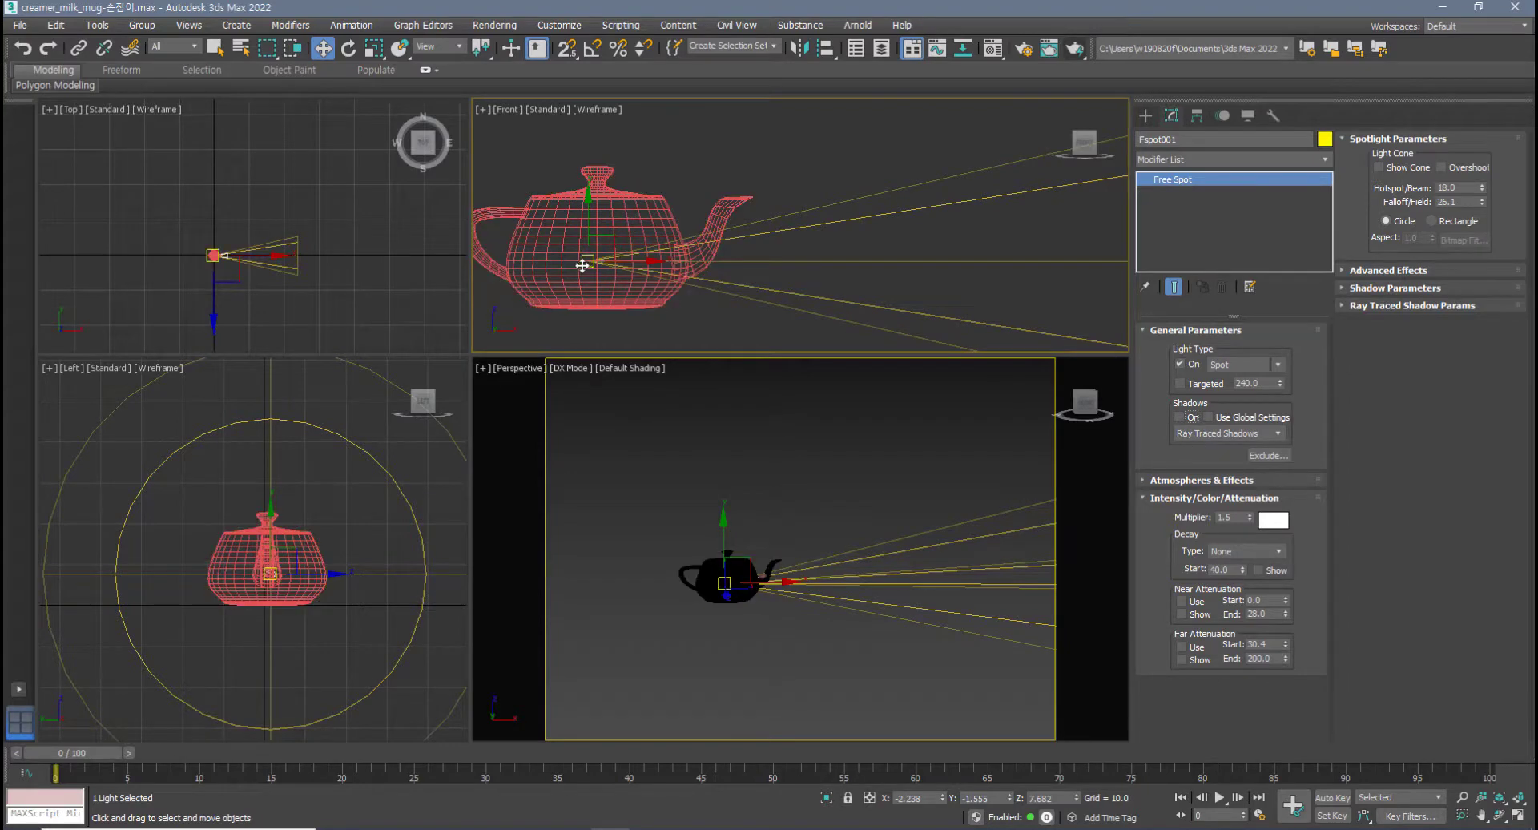
- Create a wall-like box about 273 long, 27 wide and 256 high across the light beam in front of the spout
middle_drag(911, 524, 803, 553)
click(1145, 116)
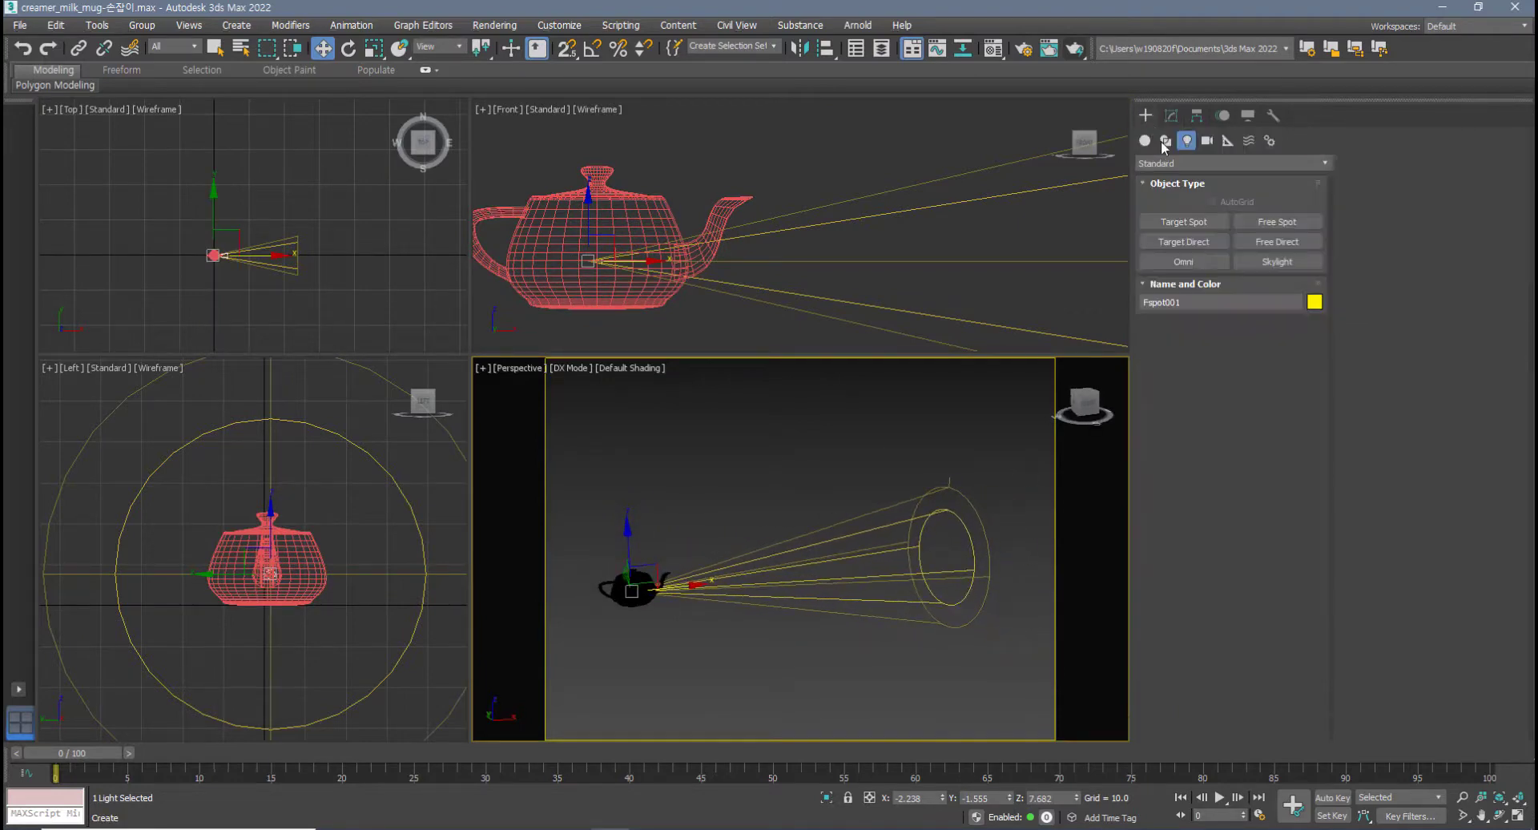
click(1145, 141)
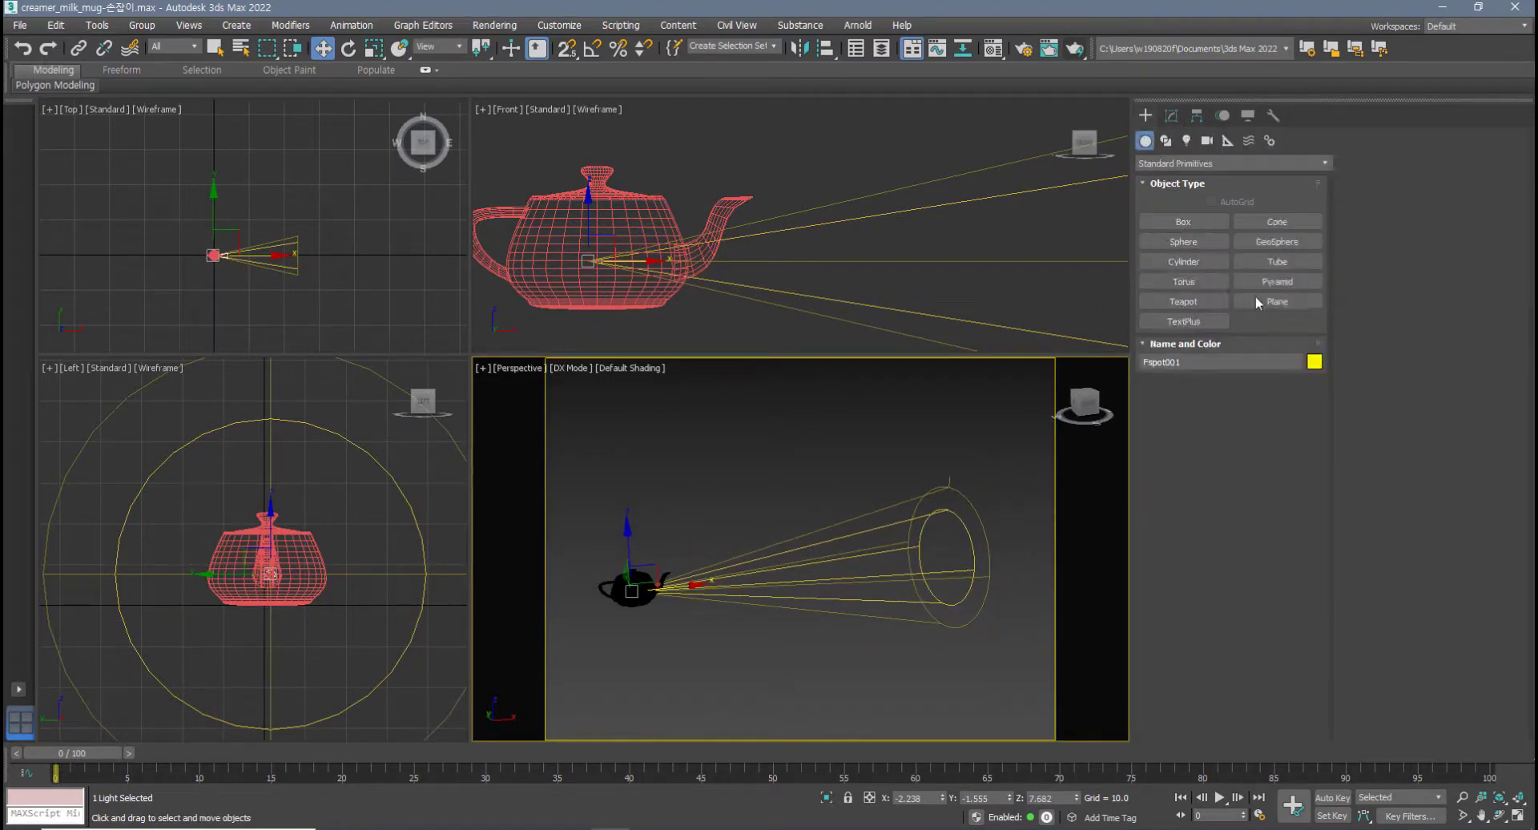
click(1187, 224)
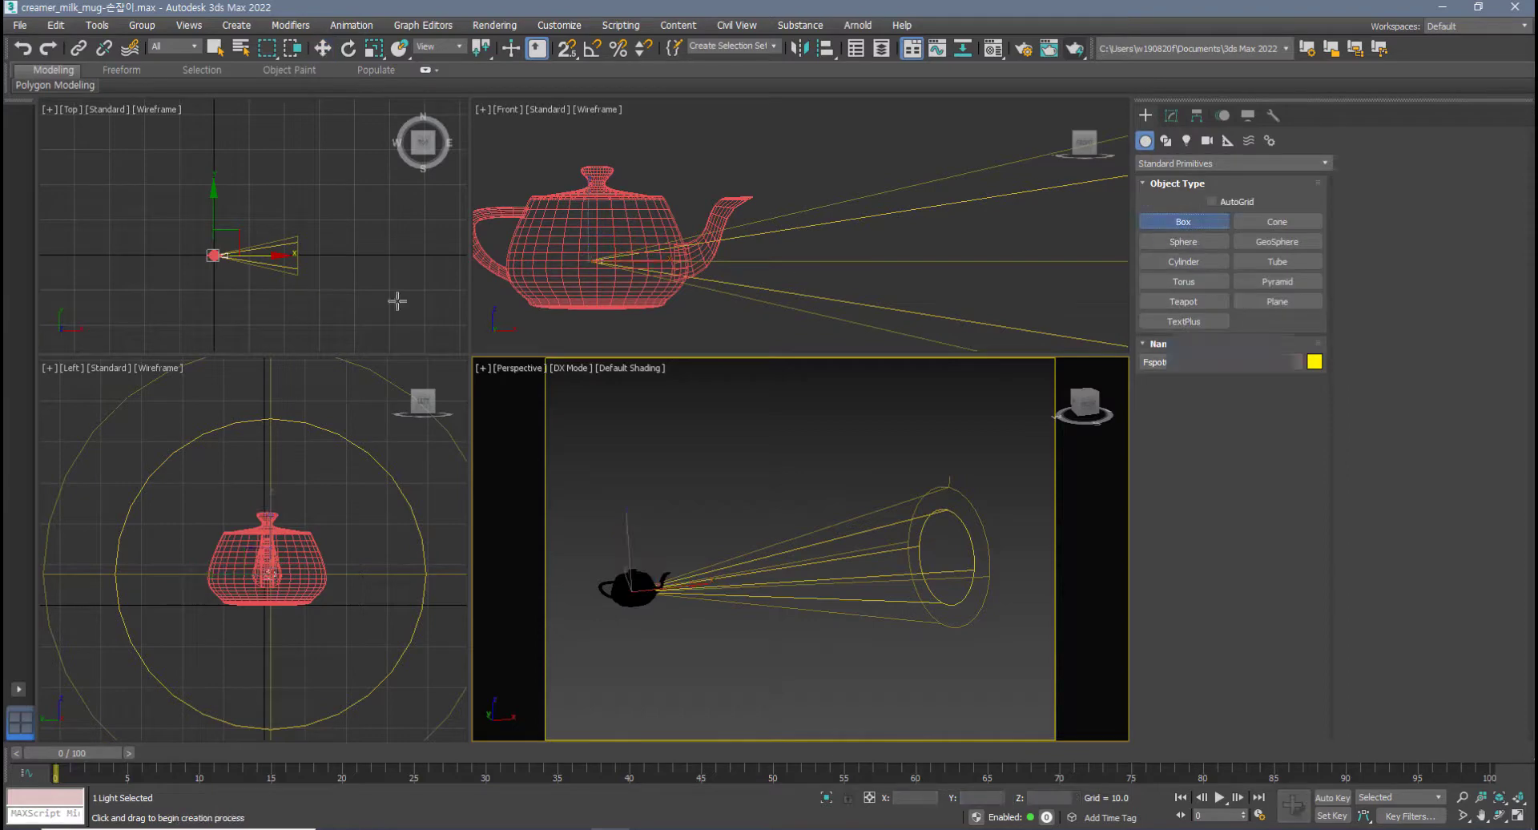
scroll(303, 236, up, 4)
drag(258, 201, 273, 338)
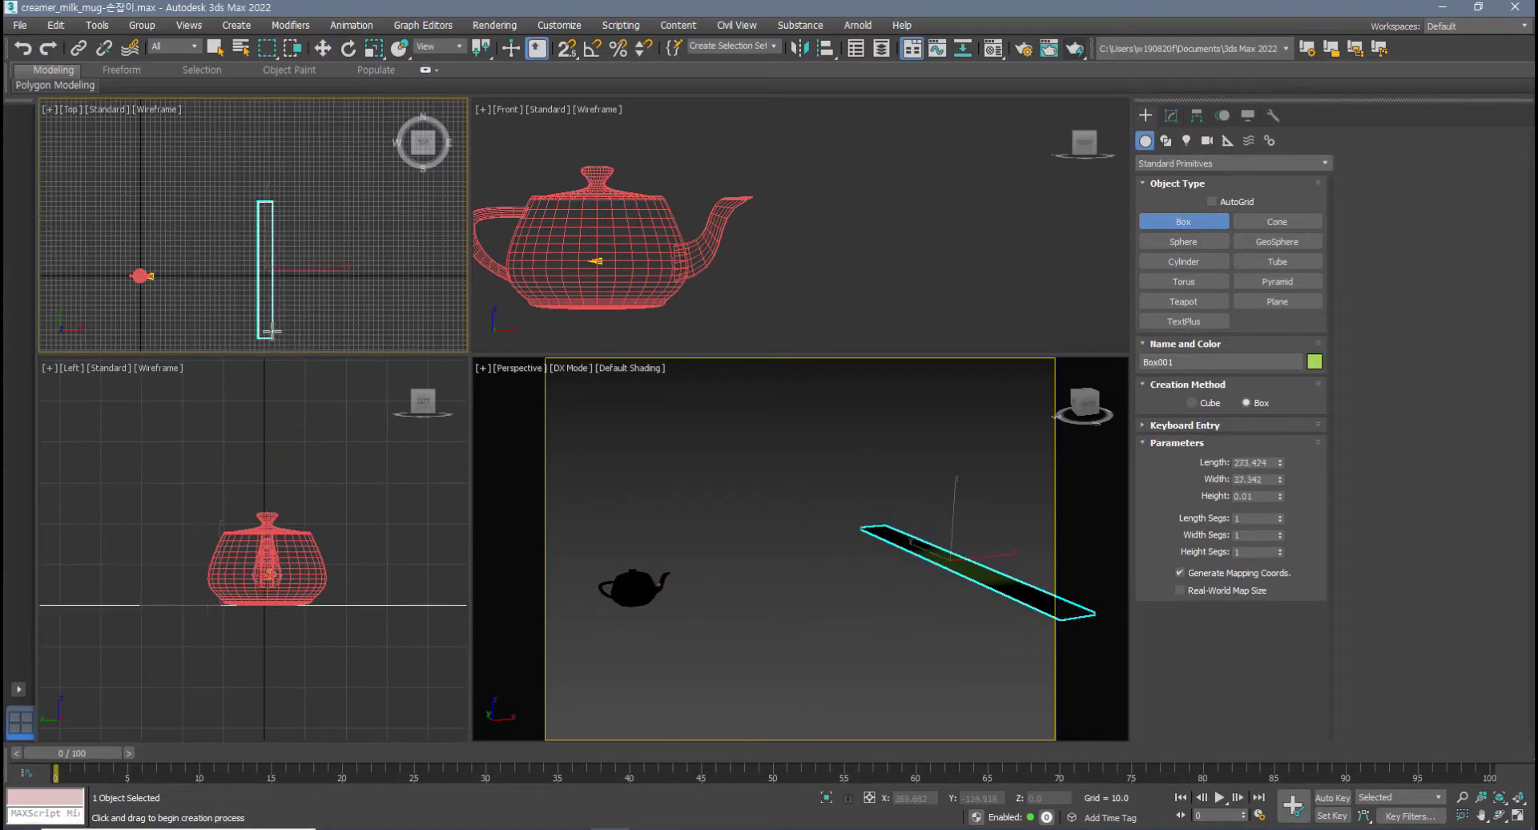
scroll(978, 503, down, 4)
middle_drag(978, 503, 776, 563)
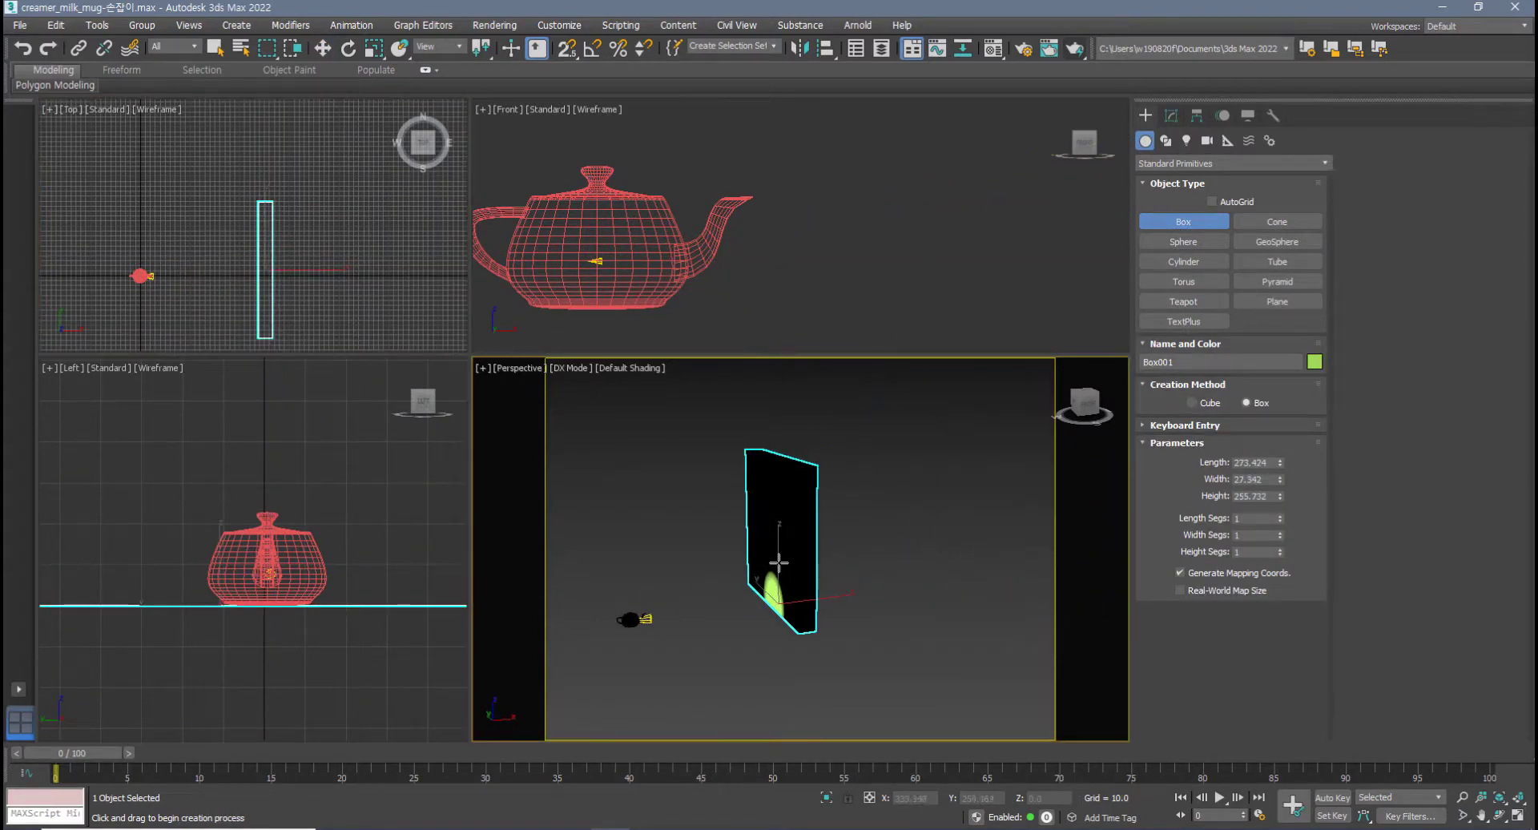
- Lower the box to about Z -67 so that the light beam hits its face
scroll(776, 562, up, 2)
key(w)
drag(779, 567, 778, 616)
- Render the maximized Perspective view to examine the shadowless light on the box, and close the rendered frame
middle_drag(778, 615, 839, 590)
key(alt+w)
middle_drag(756, 545, 795, 509)
click(1071, 51)
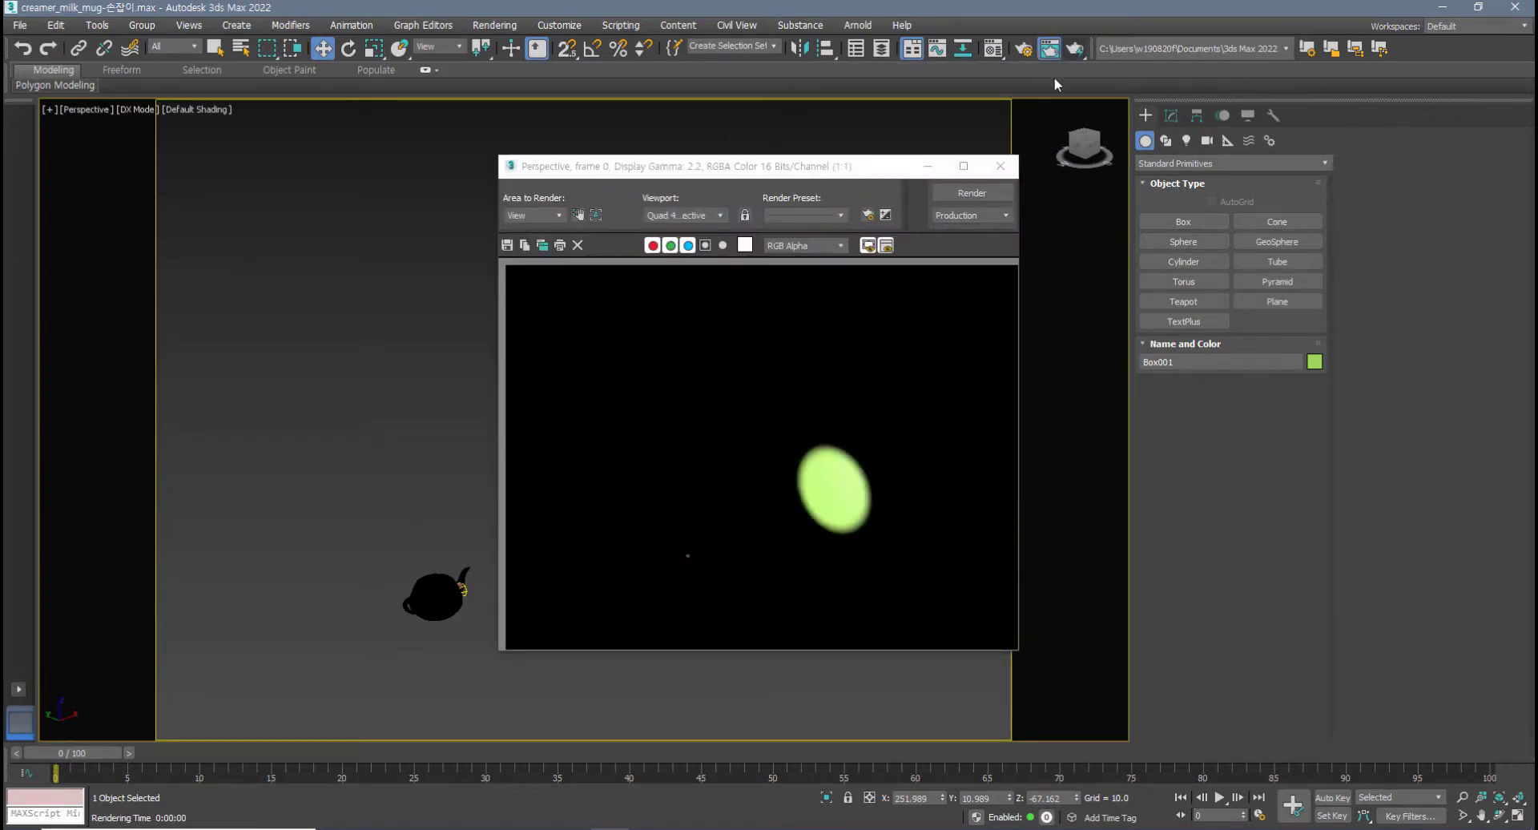
click(999, 166)
- Select the spotlight inside the teapot and turn its Ray Traced Shadows on
click(467, 590)
alt+middle_drag(522, 622, 456, 590)
key(alt+w)
scroll(669, 258, up, 4)
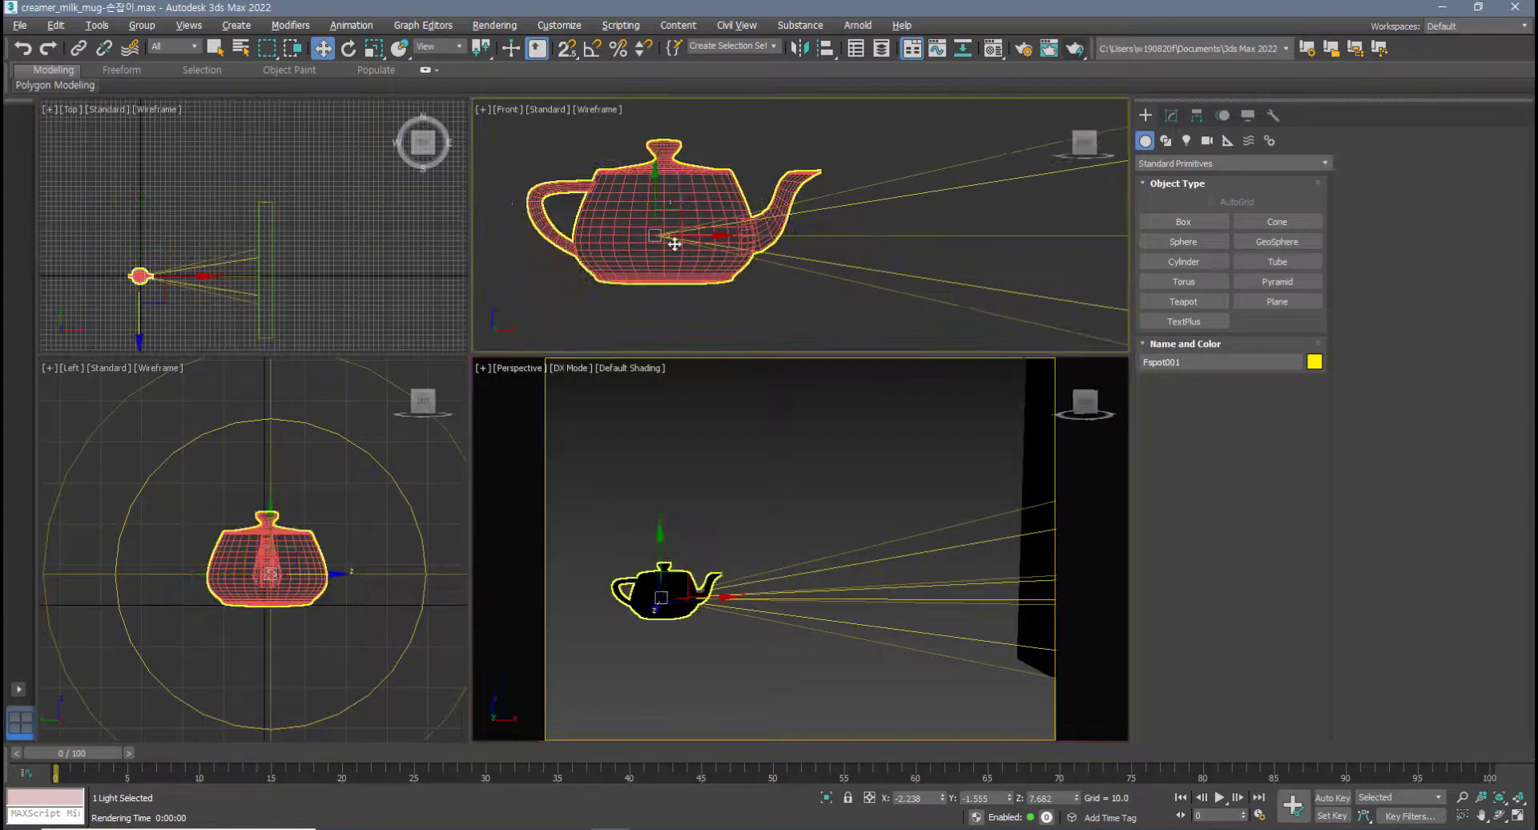
scroll(669, 258, down, 3)
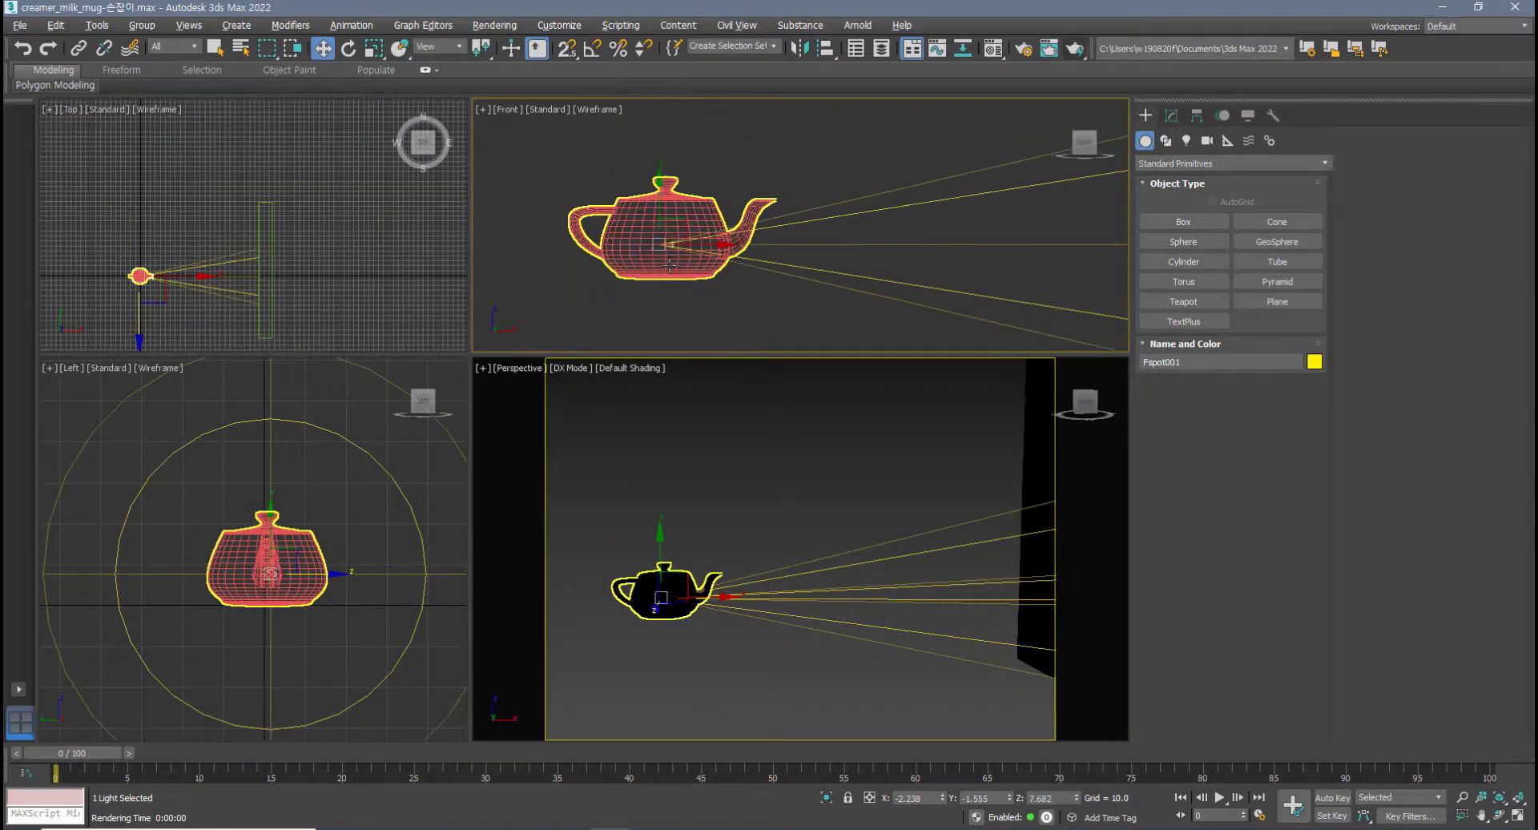
middle_drag(668, 259, 672, 279)
click(1173, 118)
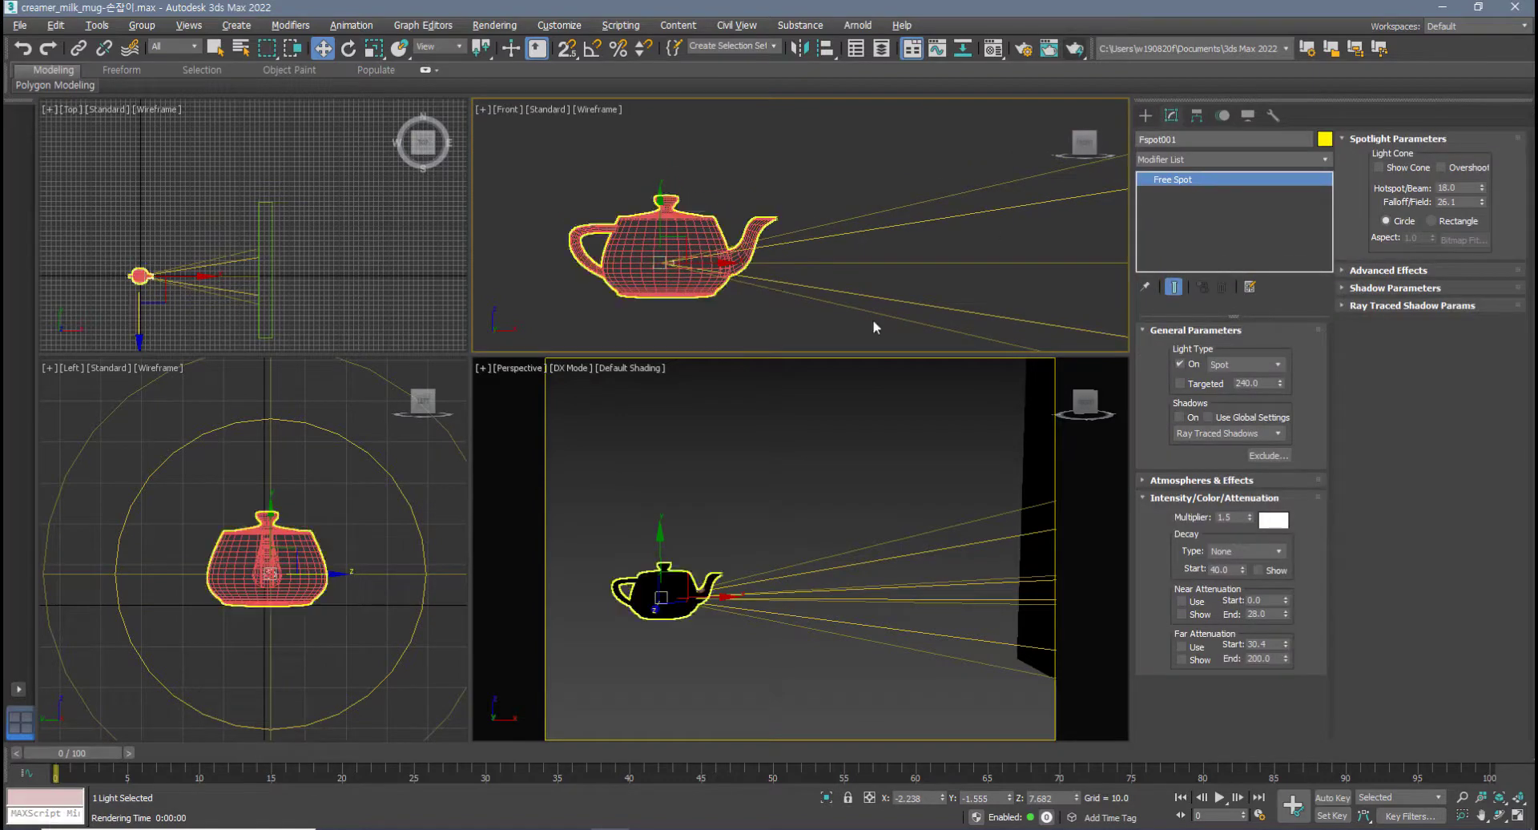
click(1177, 417)
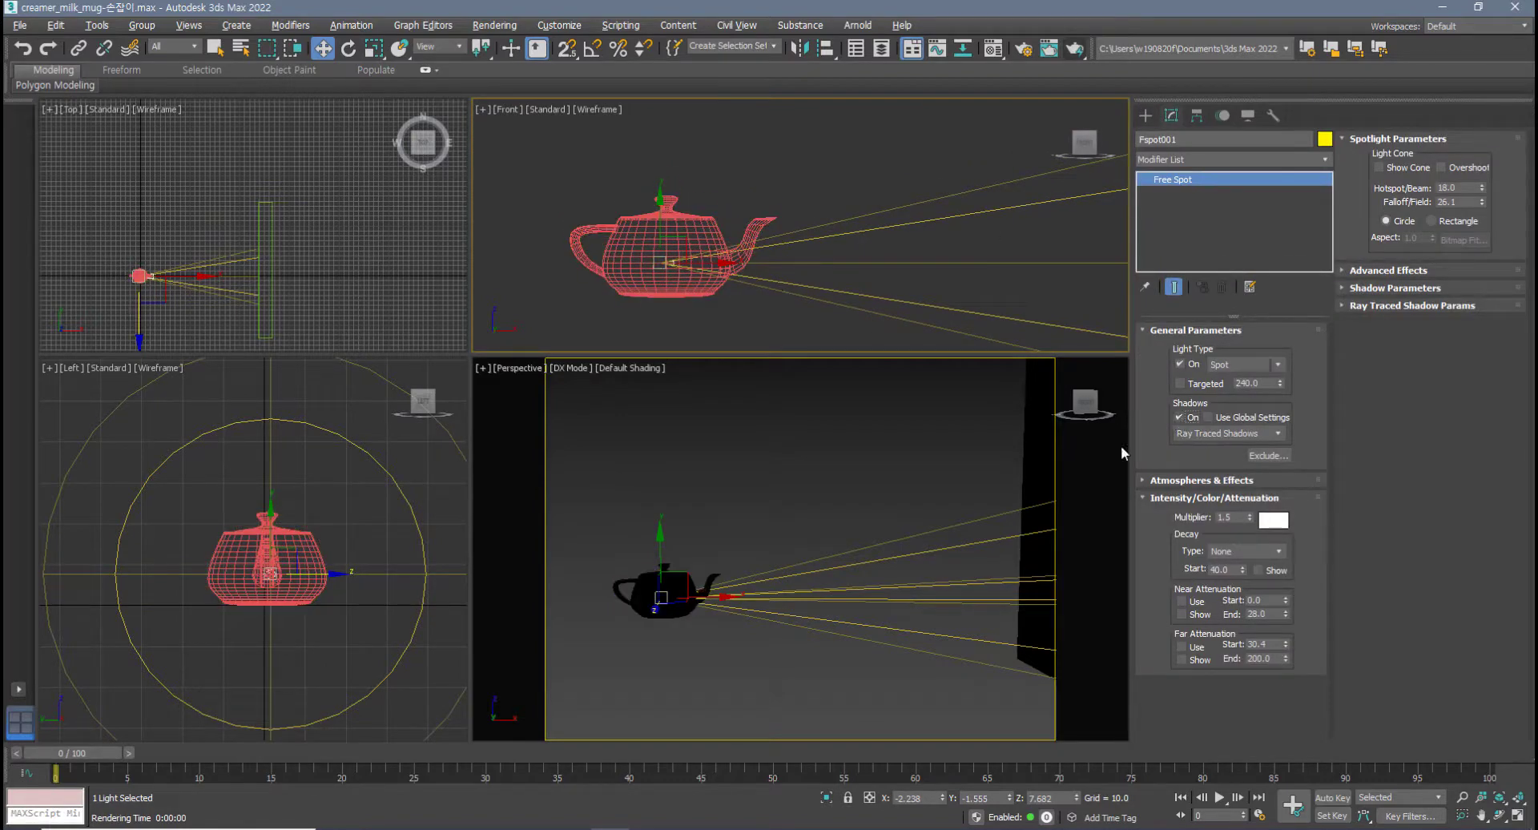
- Render the maximized Perspective view from a closer angle to examine the teapot's shadow on the wall, and close the frame
alt+middle_drag(1121, 445, 849, 593)
key(alt+w)
scroll(849, 561, up, 4)
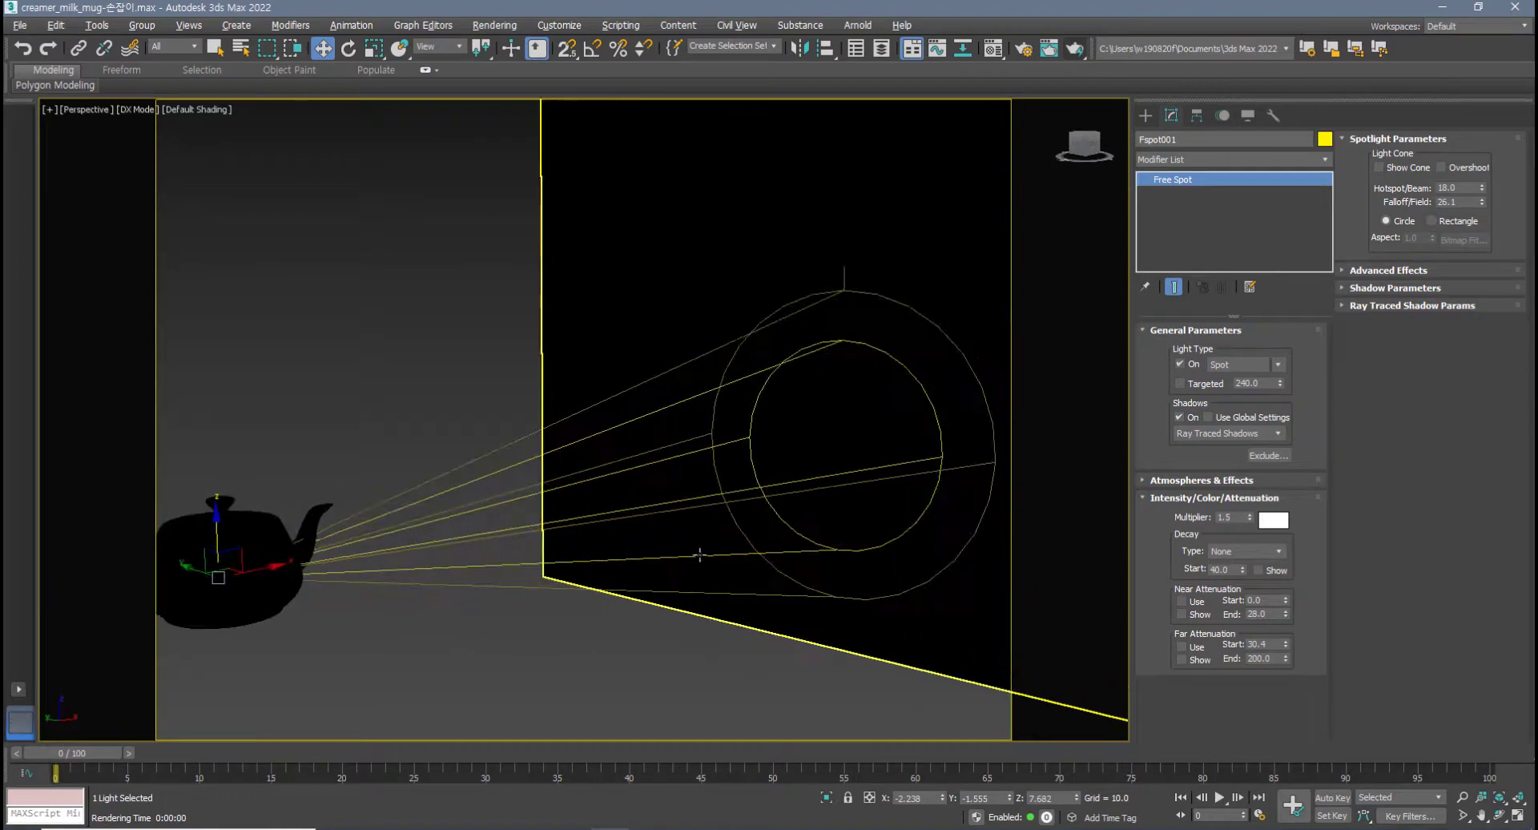
click(1071, 52)
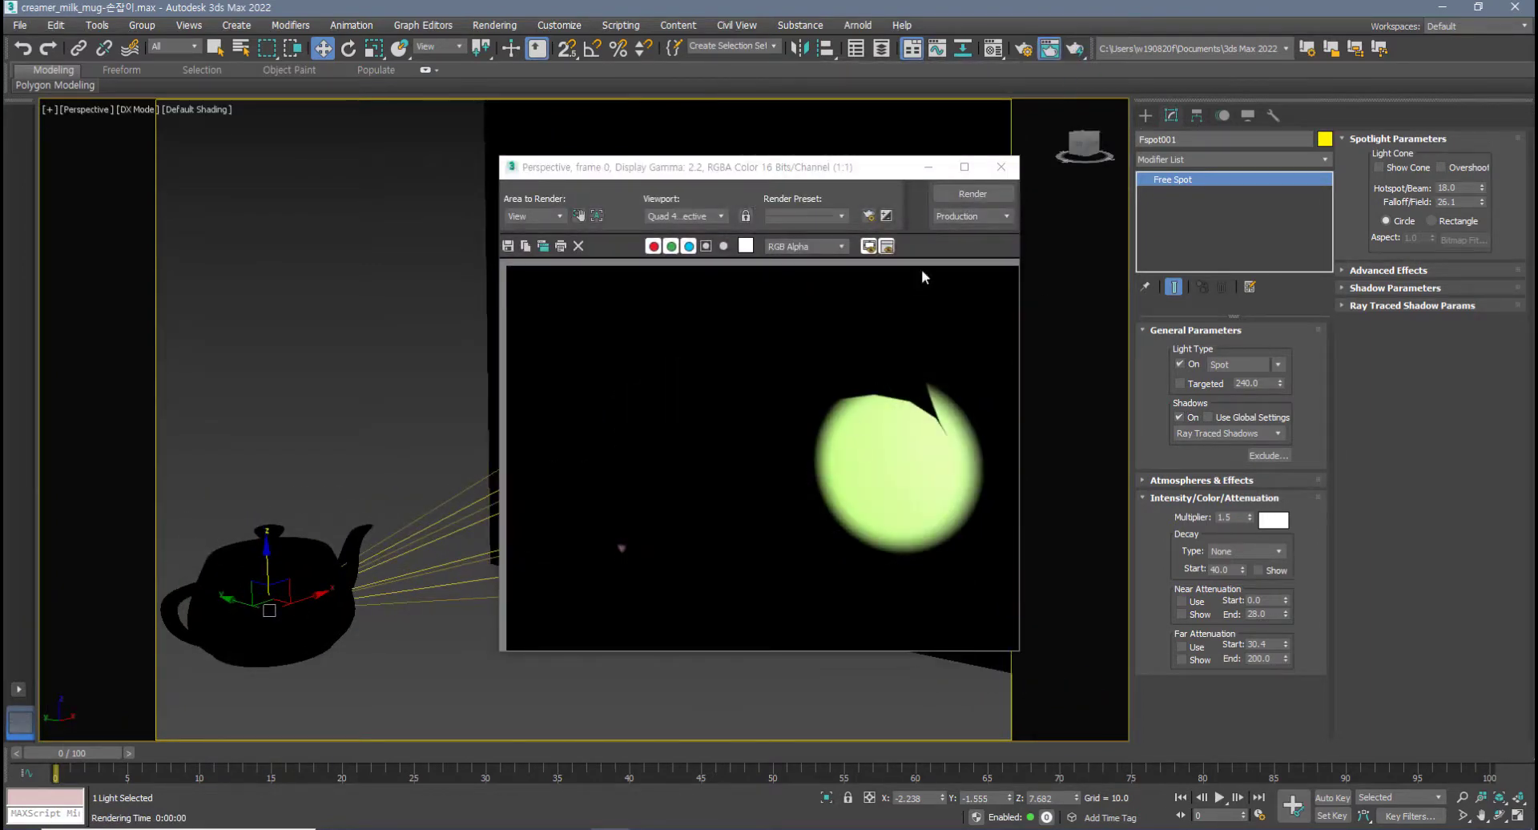
click(1001, 168)
- Move the spotlight further back inside the teapot along the X axis, to X about -11.9
alt+middle_drag(838, 366, 663, 532)
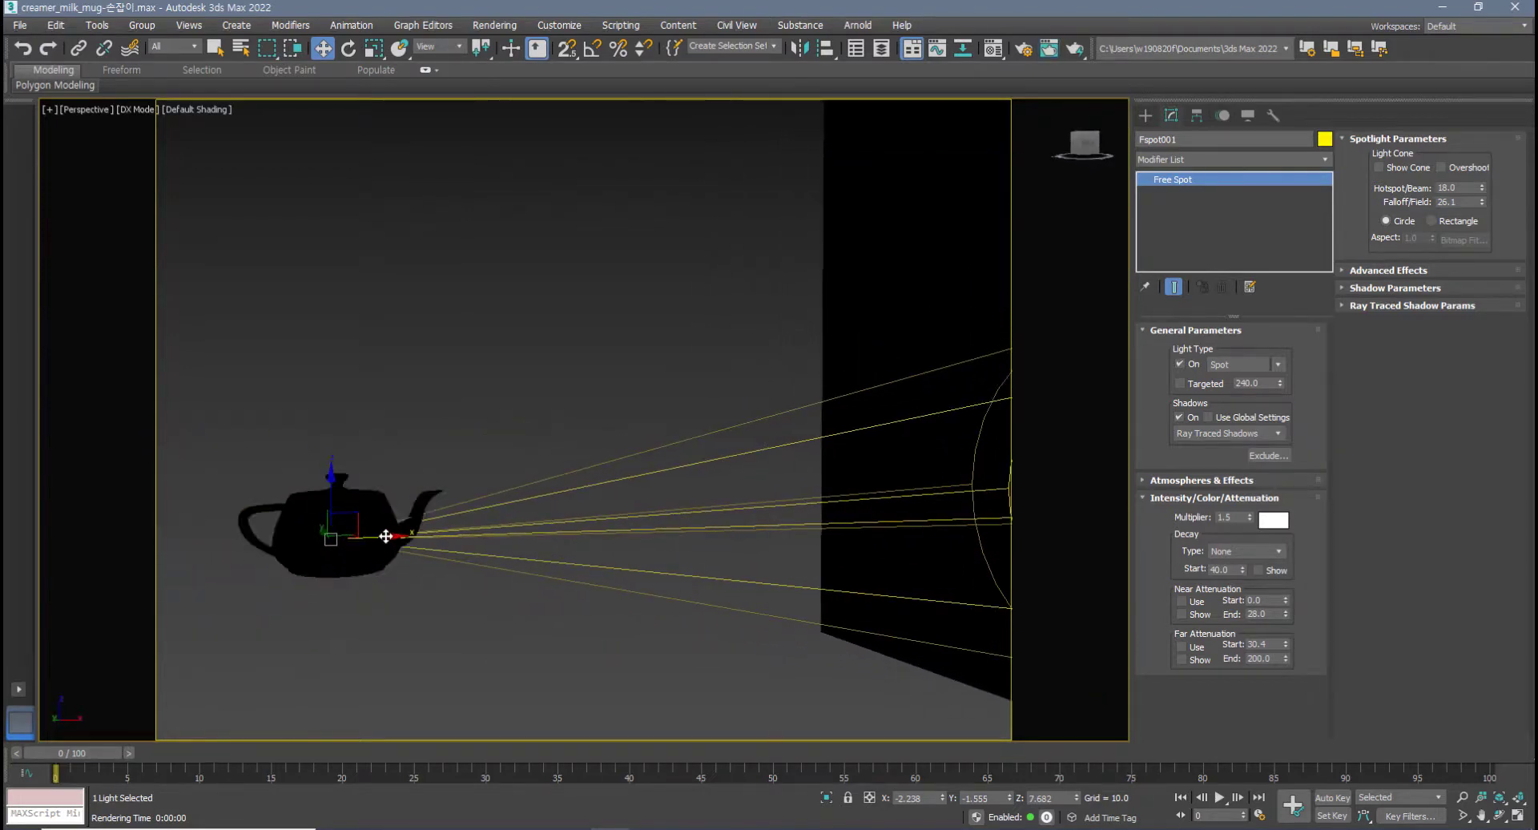
drag(386, 536, 344, 529)
alt+middle_drag(344, 528, 332, 550)
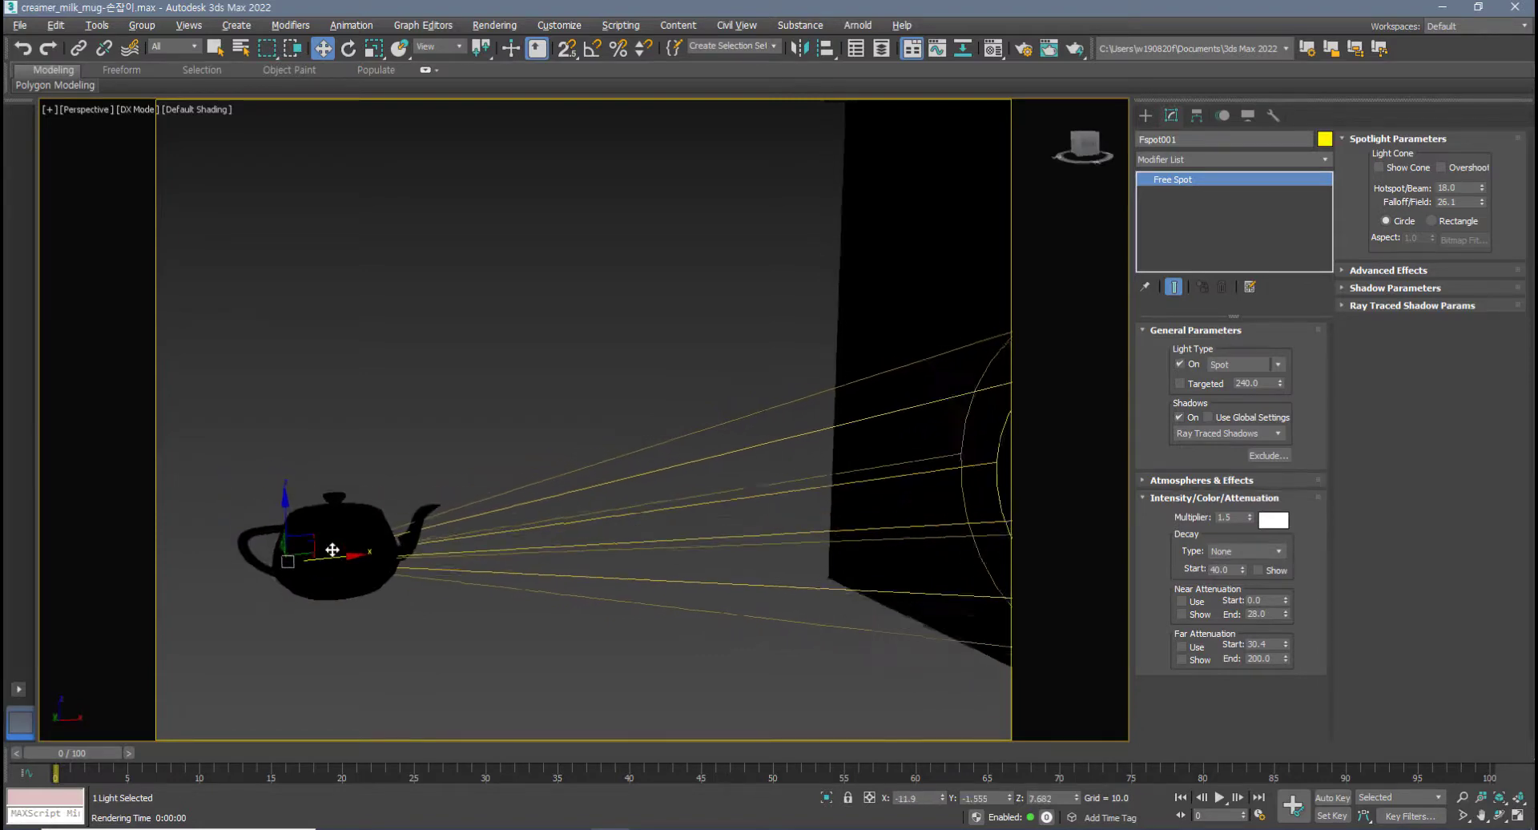
- Render the Perspective view from the side and from behind the teapot to examine its shadow on the wall, closing each rendered frame
click(1048, 48)
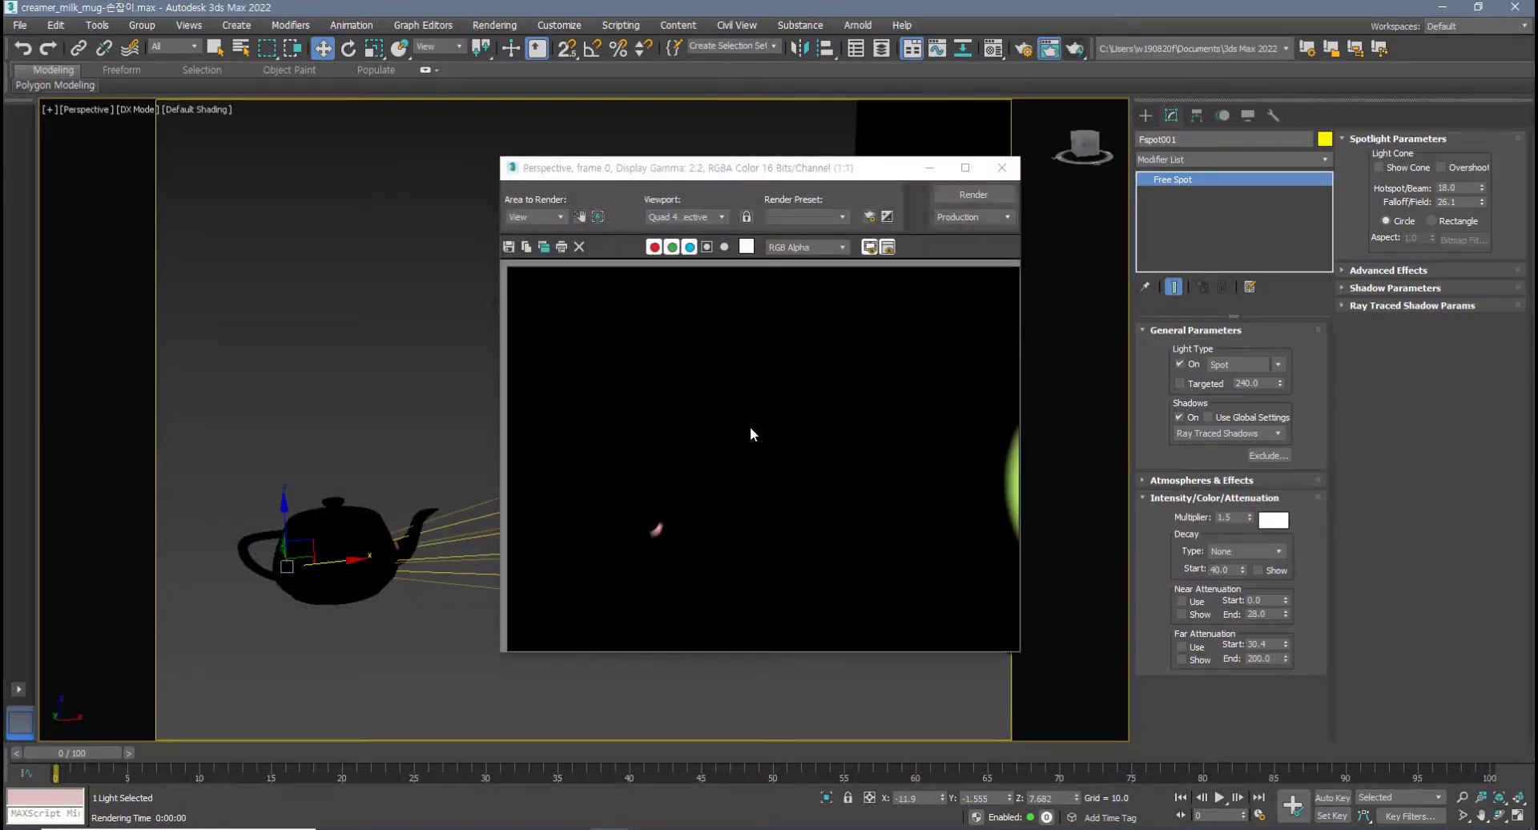
click(1001, 167)
alt+middle_drag(720, 464, 615, 471)
click(1074, 50)
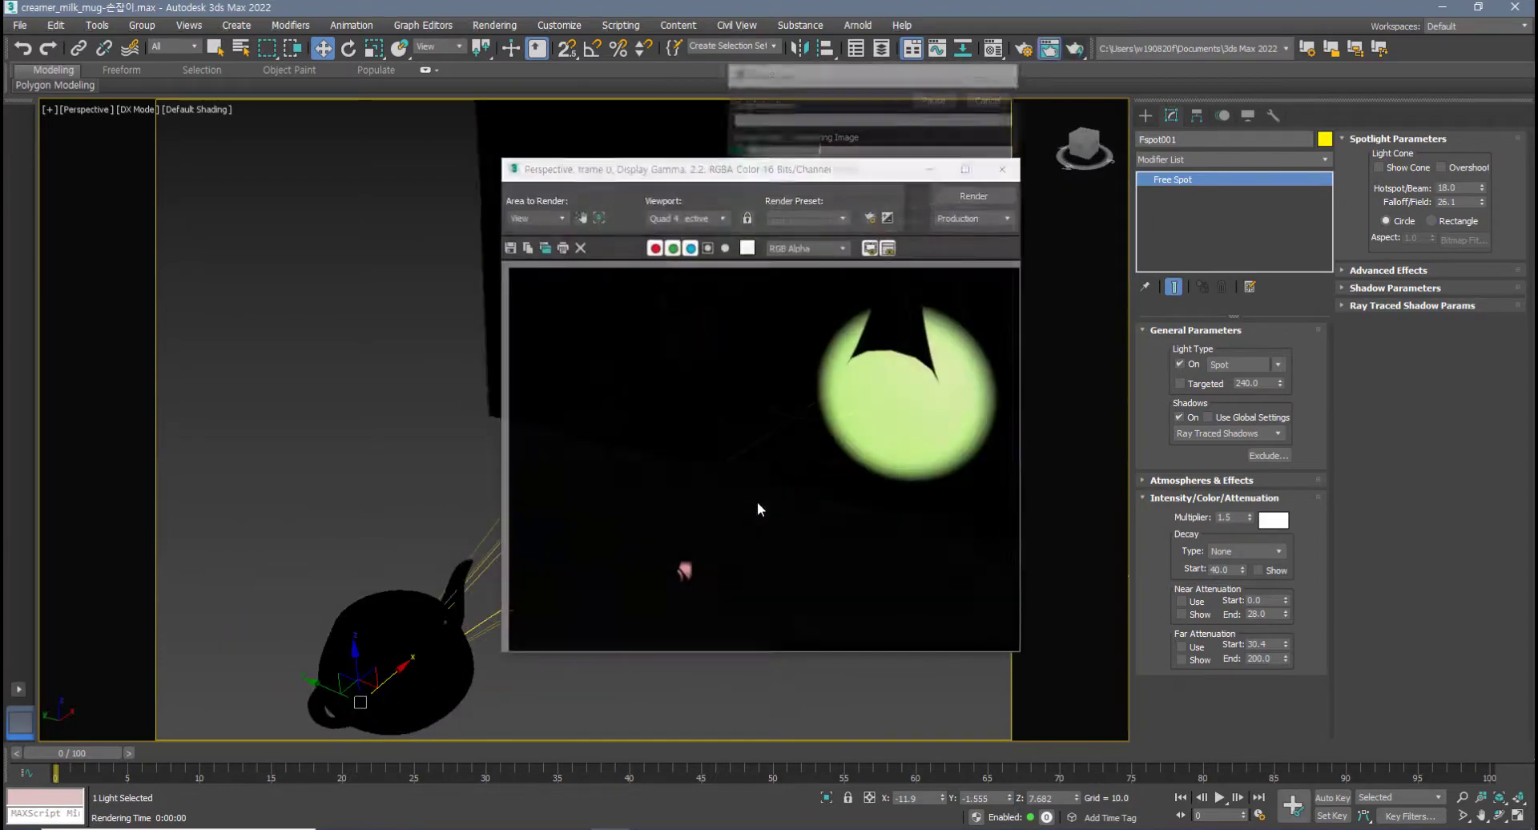
click(792, 488)
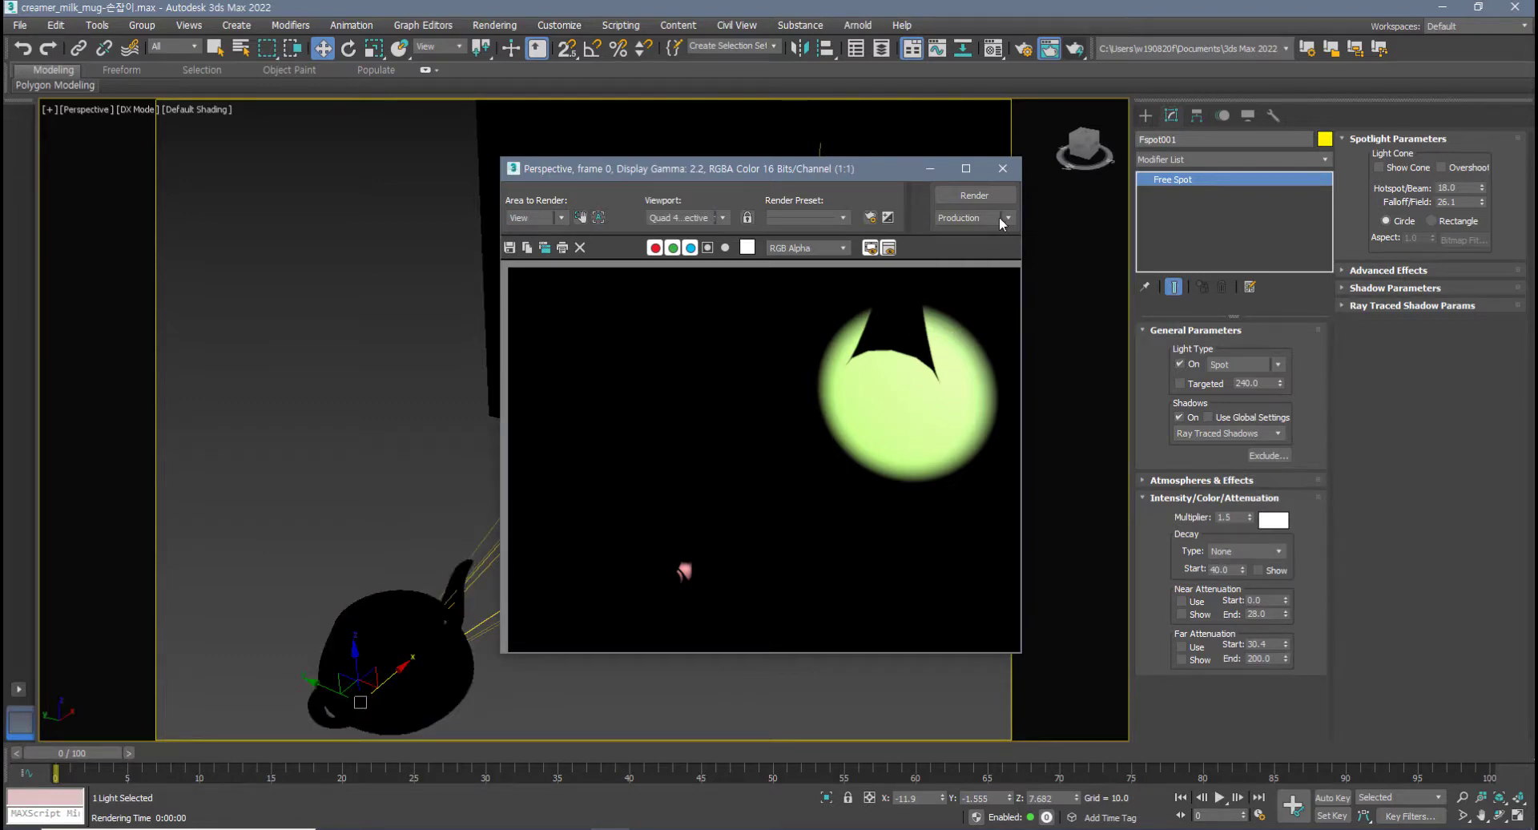
click(1003, 169)
- Turn on the spotlight's Far Attenuation and set its start distance to 33.136
mouse_move(613, 621)
alt+middle_down()
mouse_move(541, 570)
mouse_move(619, 619)
alt+middle_up()
click(1190, 649)
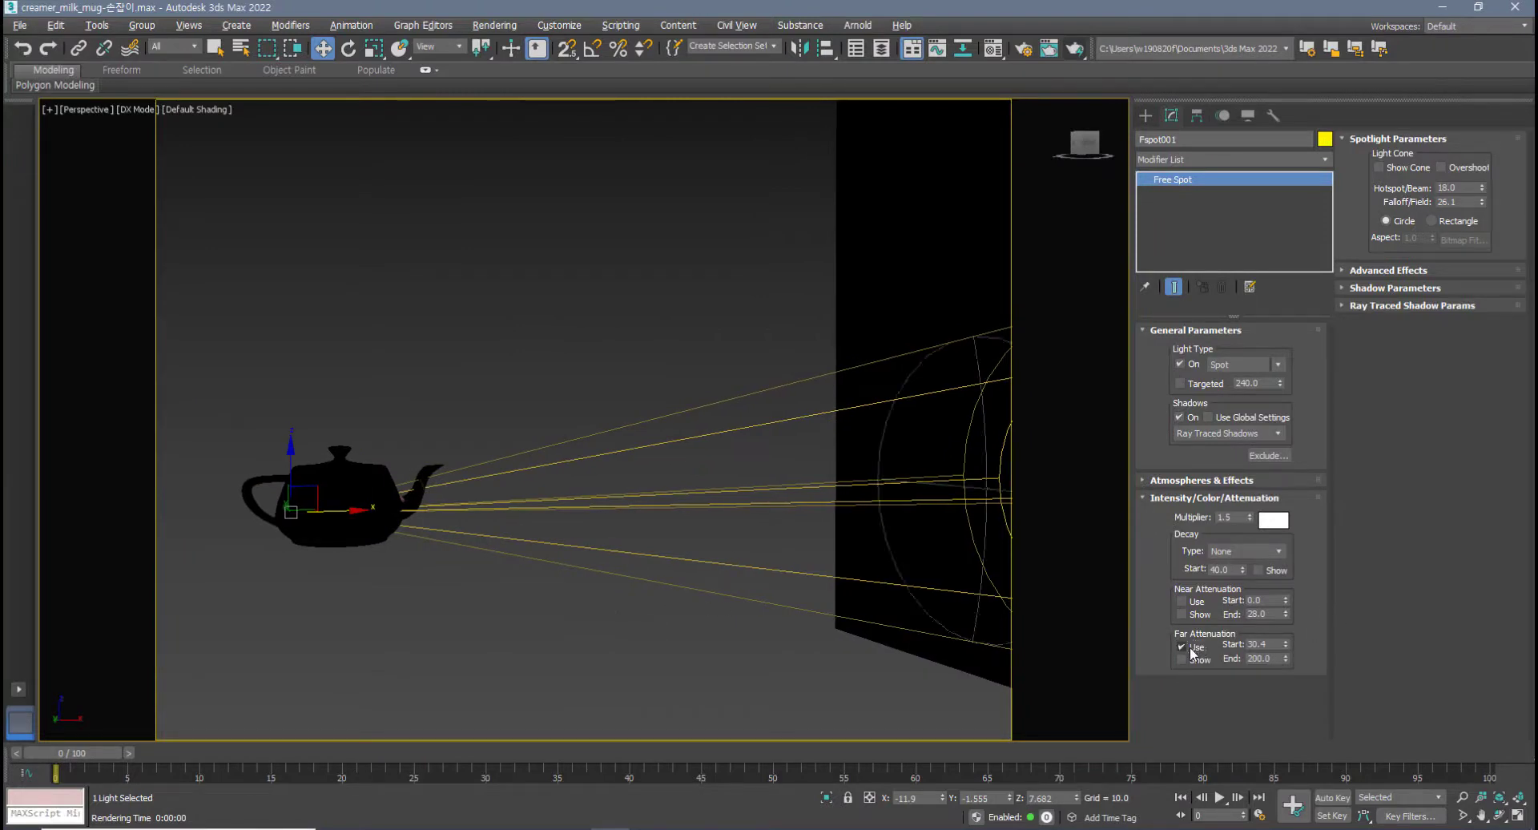
alt+middle_drag(771, 592, 424, 490)
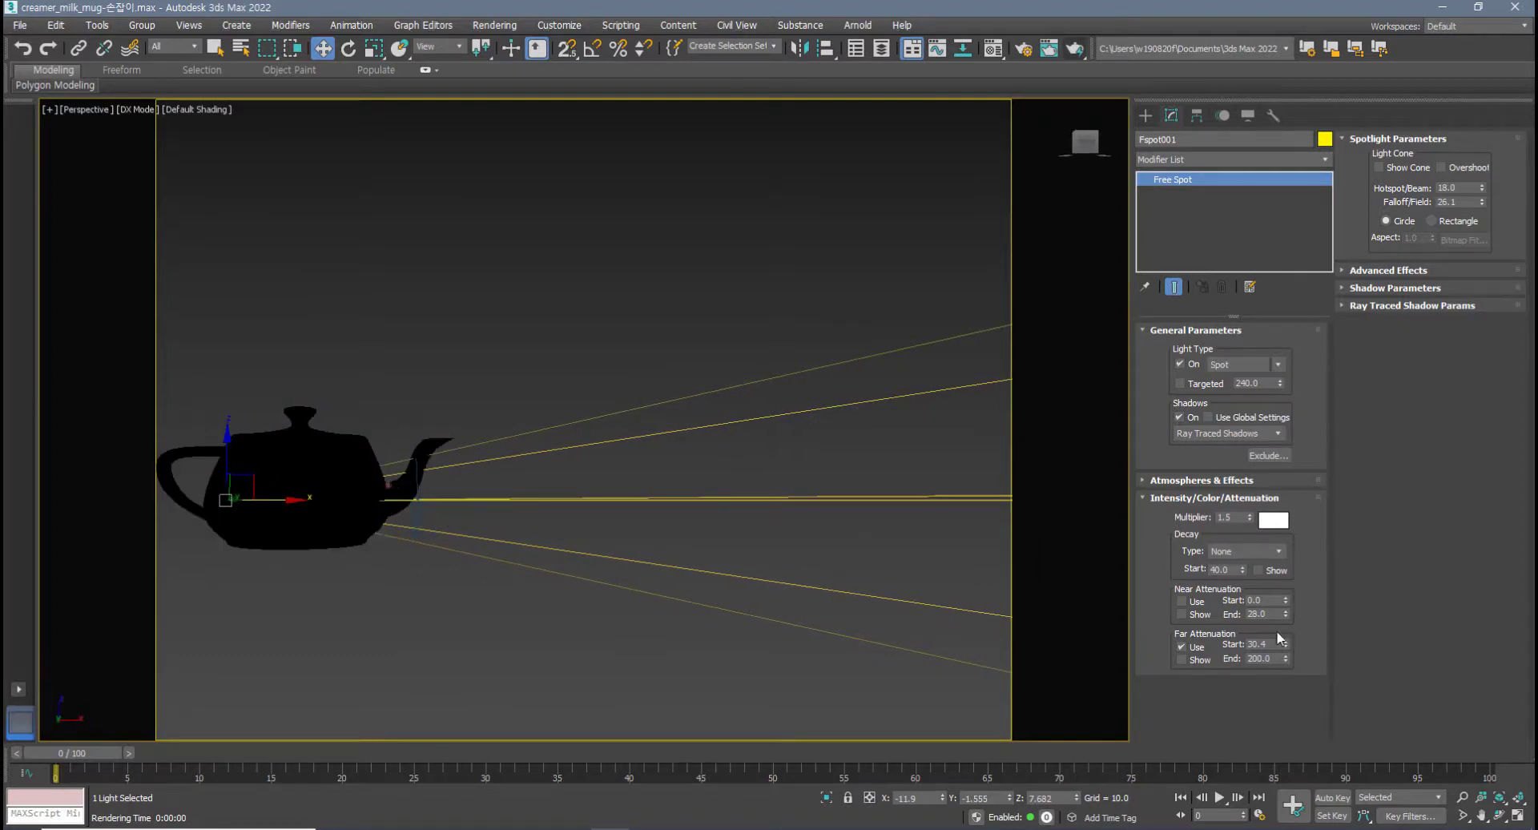
drag(1285, 644, 1284, 632)
scroll(425, 505, down, 5)
alt+middle_drag(442, 514, 406, 550)
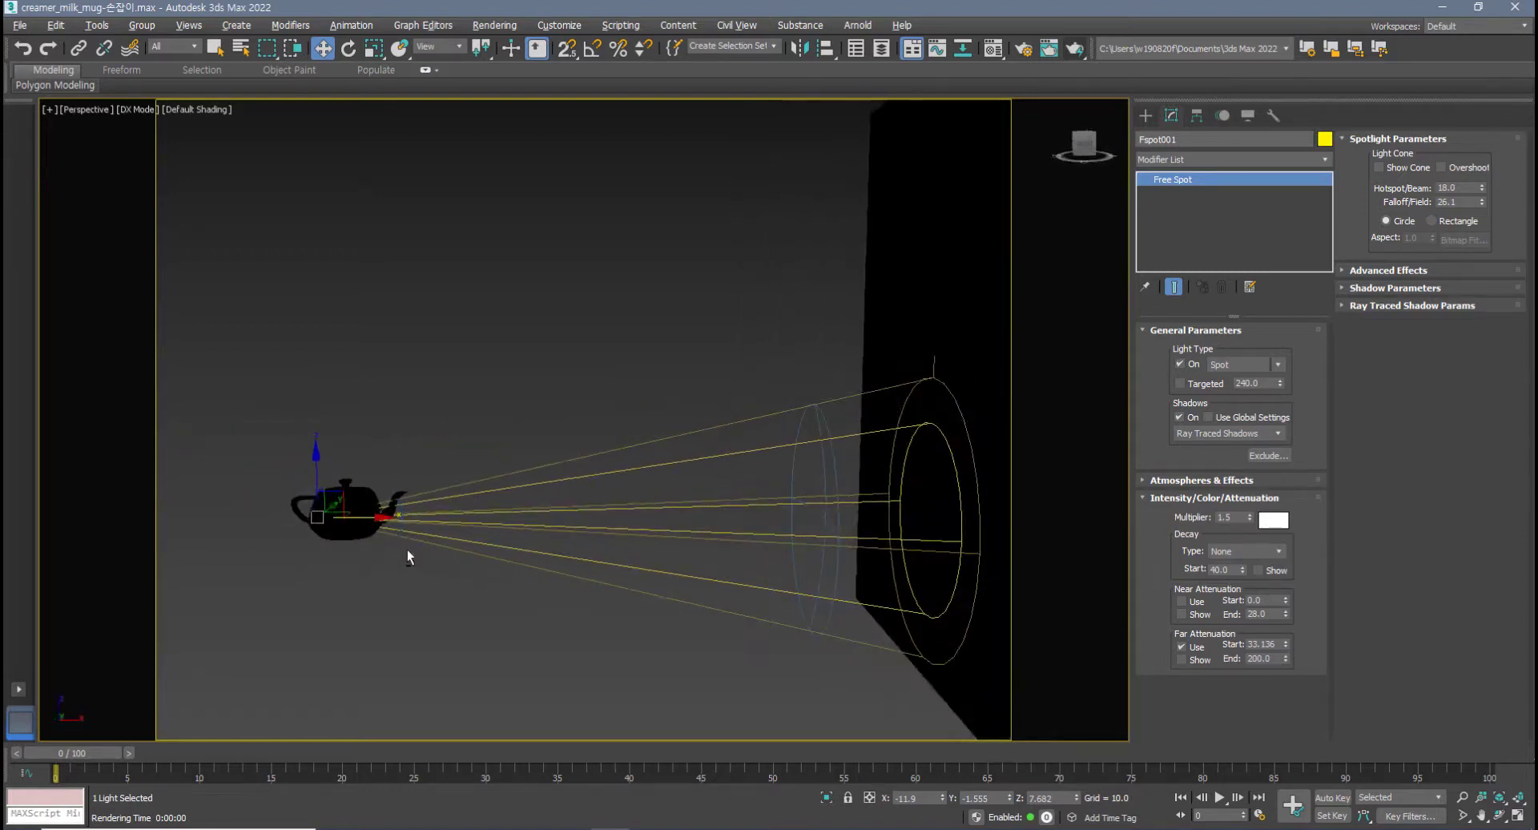
- Set the Far Attenuation end distance to 291.2, render the view to examine the attenuated light on the wall, and close the frame
drag(1285, 661, 1284, 636)
alt+middle_drag(745, 545, 702, 543)
scroll(704, 537, down, 4)
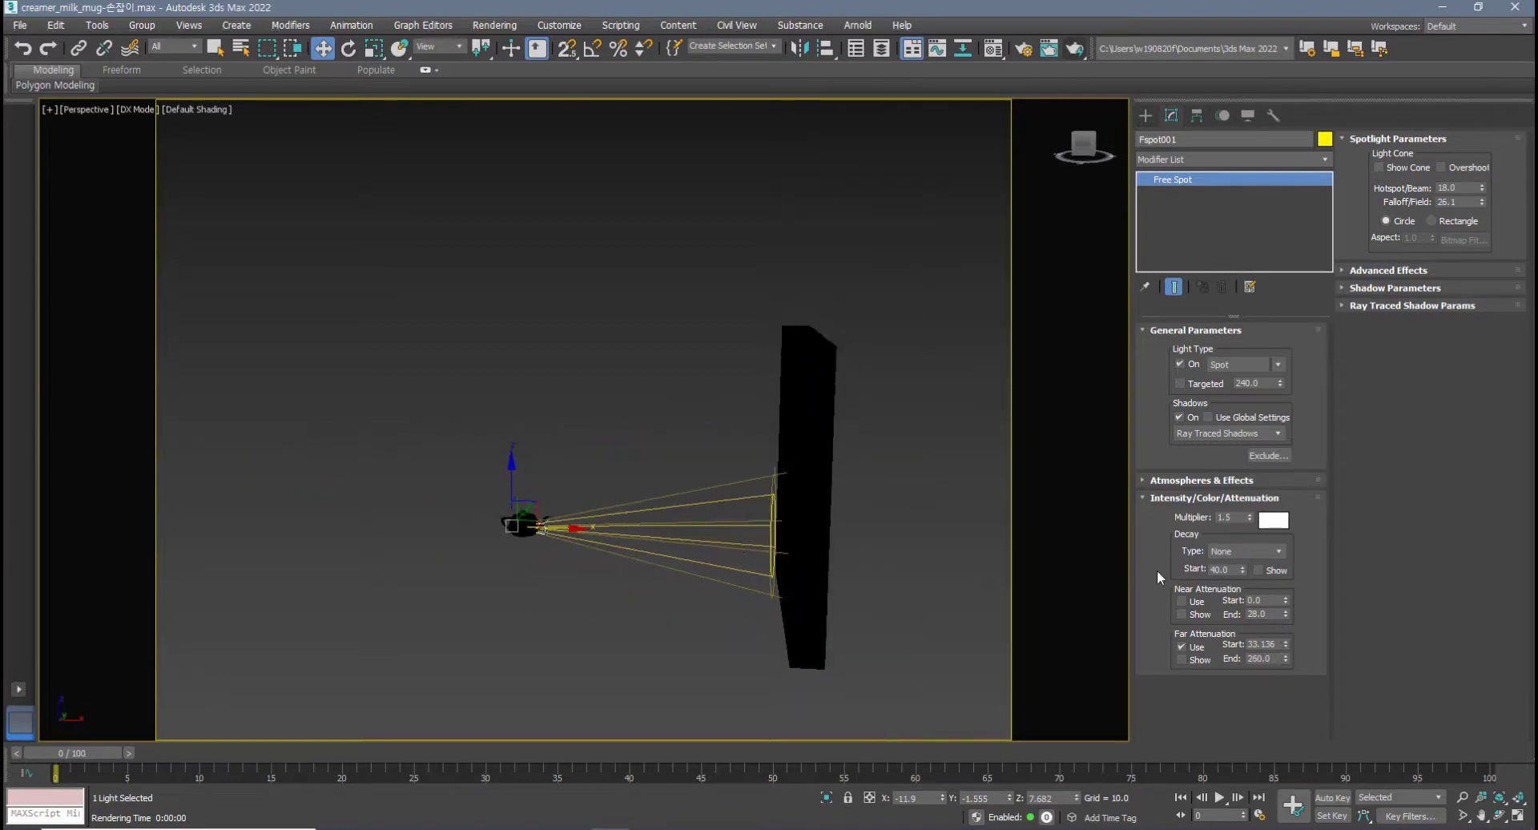
drag(1287, 655, 1287, 645)
mouse_move(643, 547)
alt+middle_down()
mouse_move(705, 541)
mouse_move(656, 540)
alt+middle_up()
scroll(656, 540, up, 3)
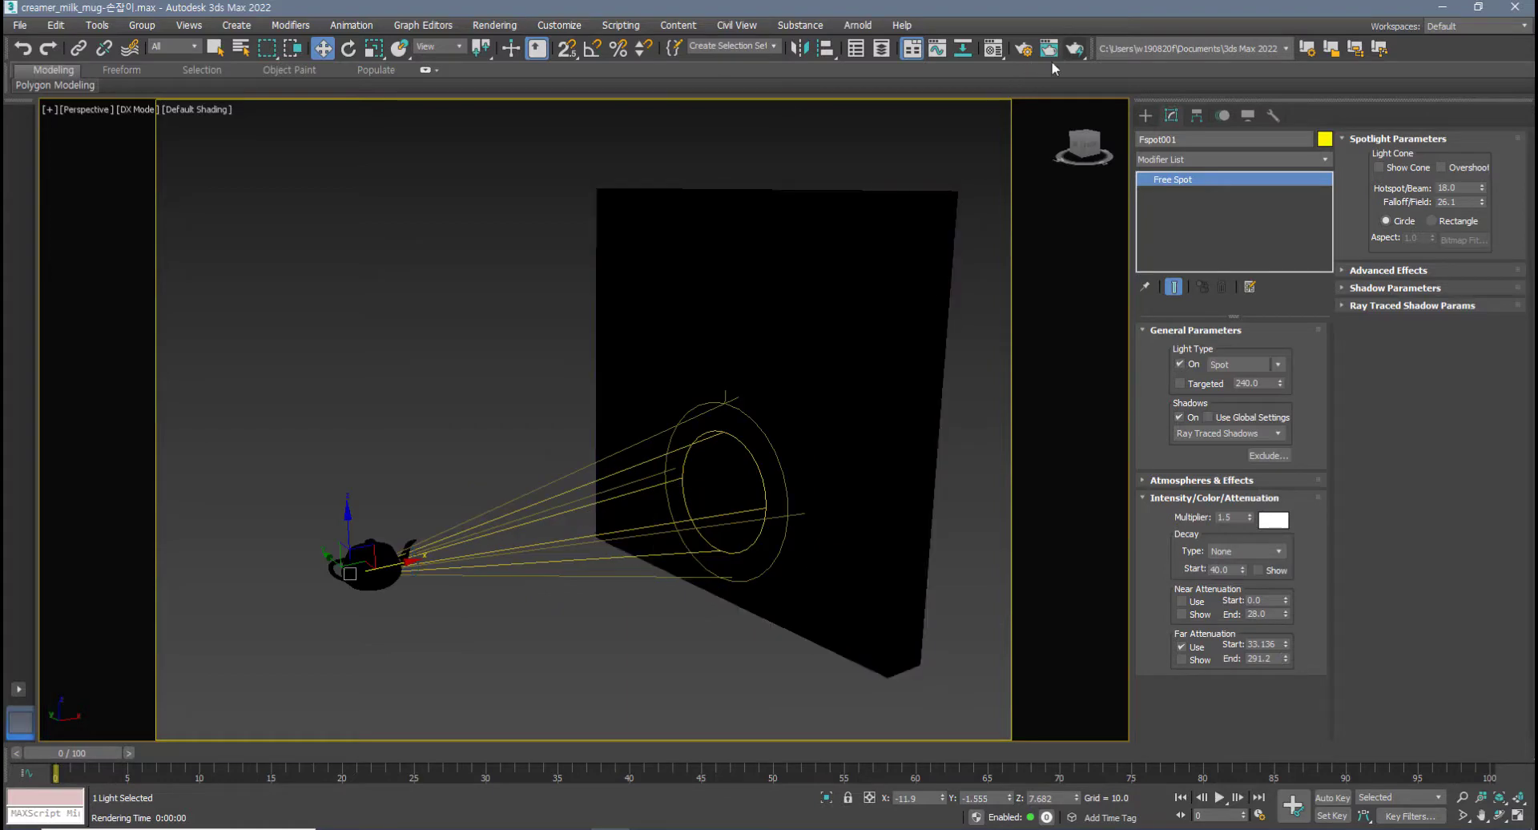
click(1075, 56)
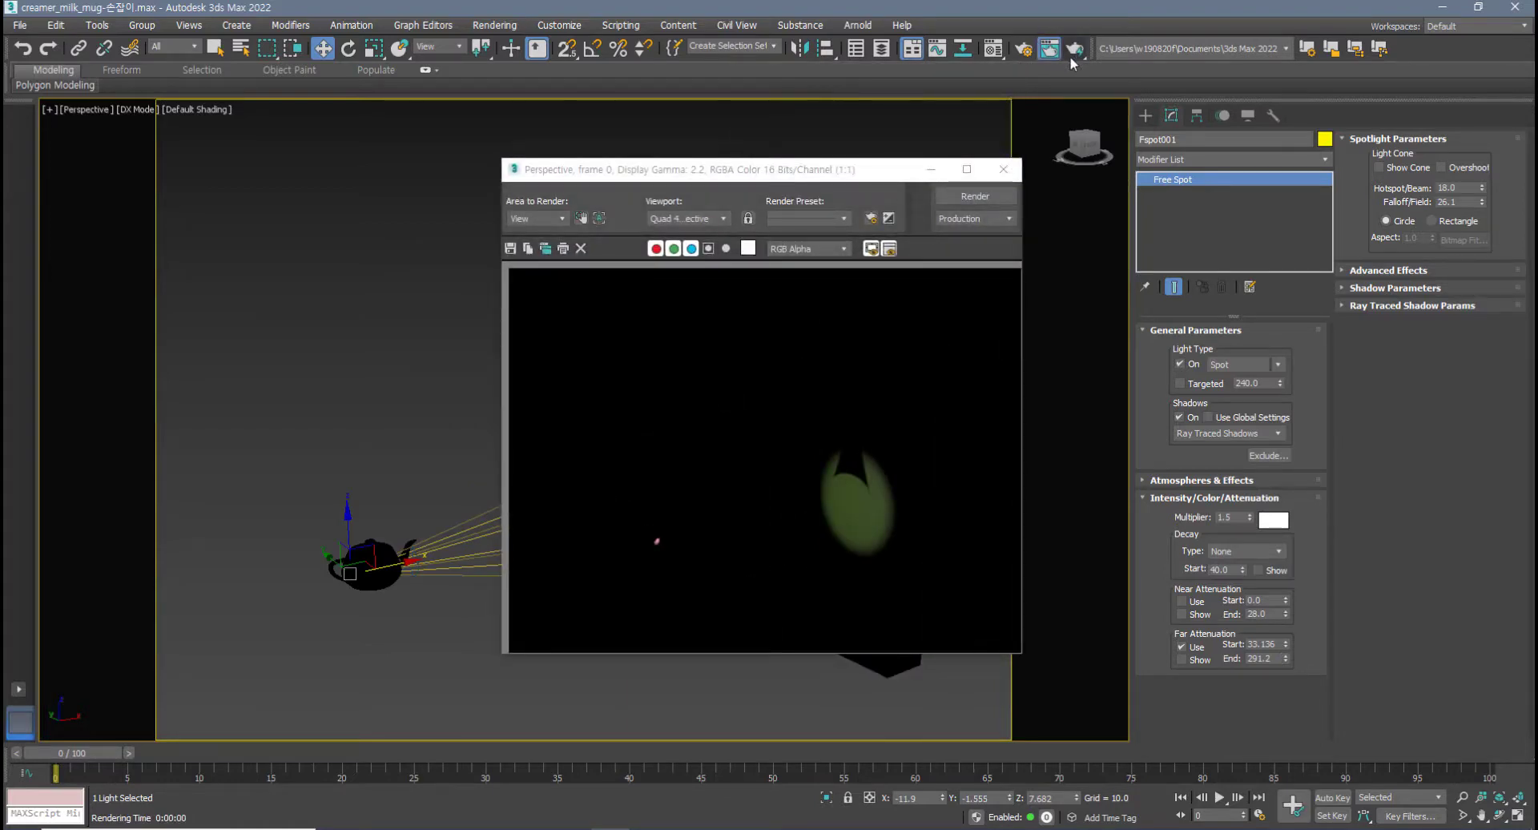
click(1002, 169)
- Move the spotlight further back inside the teapot along X, to X about -13.99, and turn its Far Attenuation off
middle_drag(589, 471, 637, 478)
scroll(636, 479, up, 5)
alt+middle_drag(505, 524, 423, 511)
scroll(423, 511, up, 2)
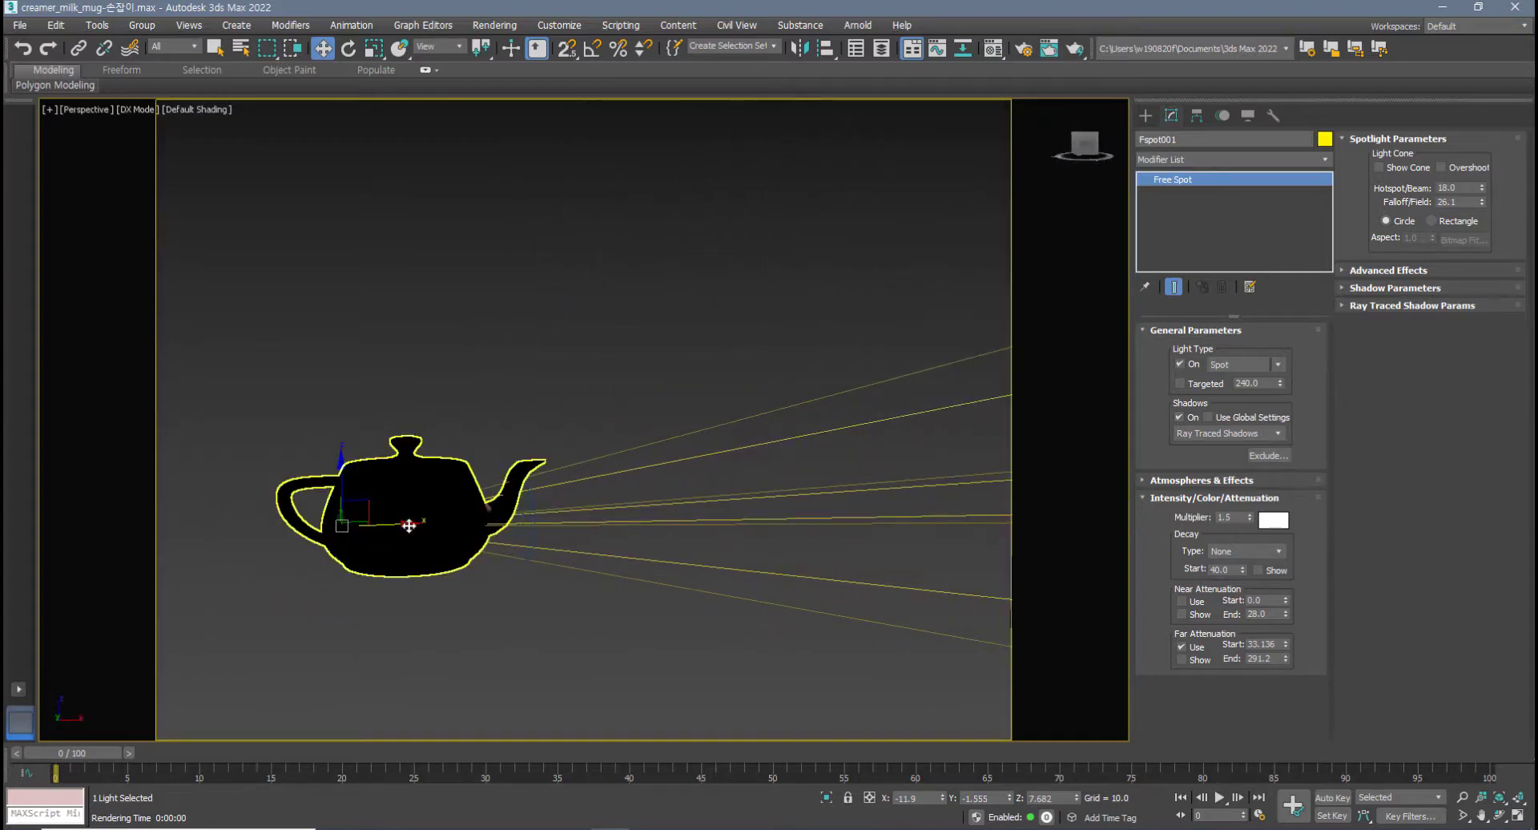
drag(405, 525, 391, 522)
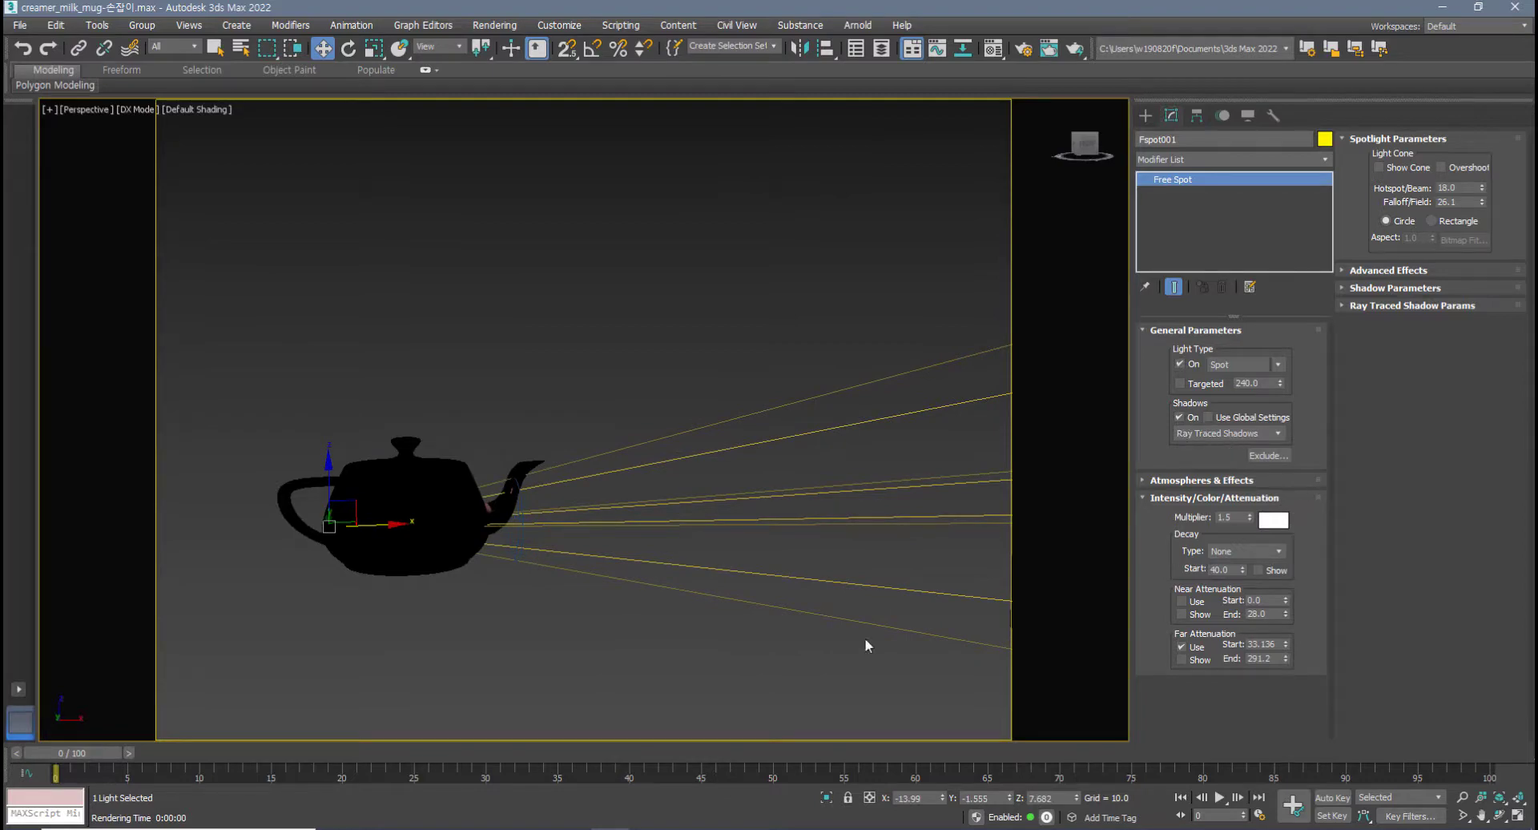
click(1181, 646)
- Render the Perspective view from behind the teapot to examine the unattenuated light on the wall, and close the frame
scroll(669, 627, down, 2)
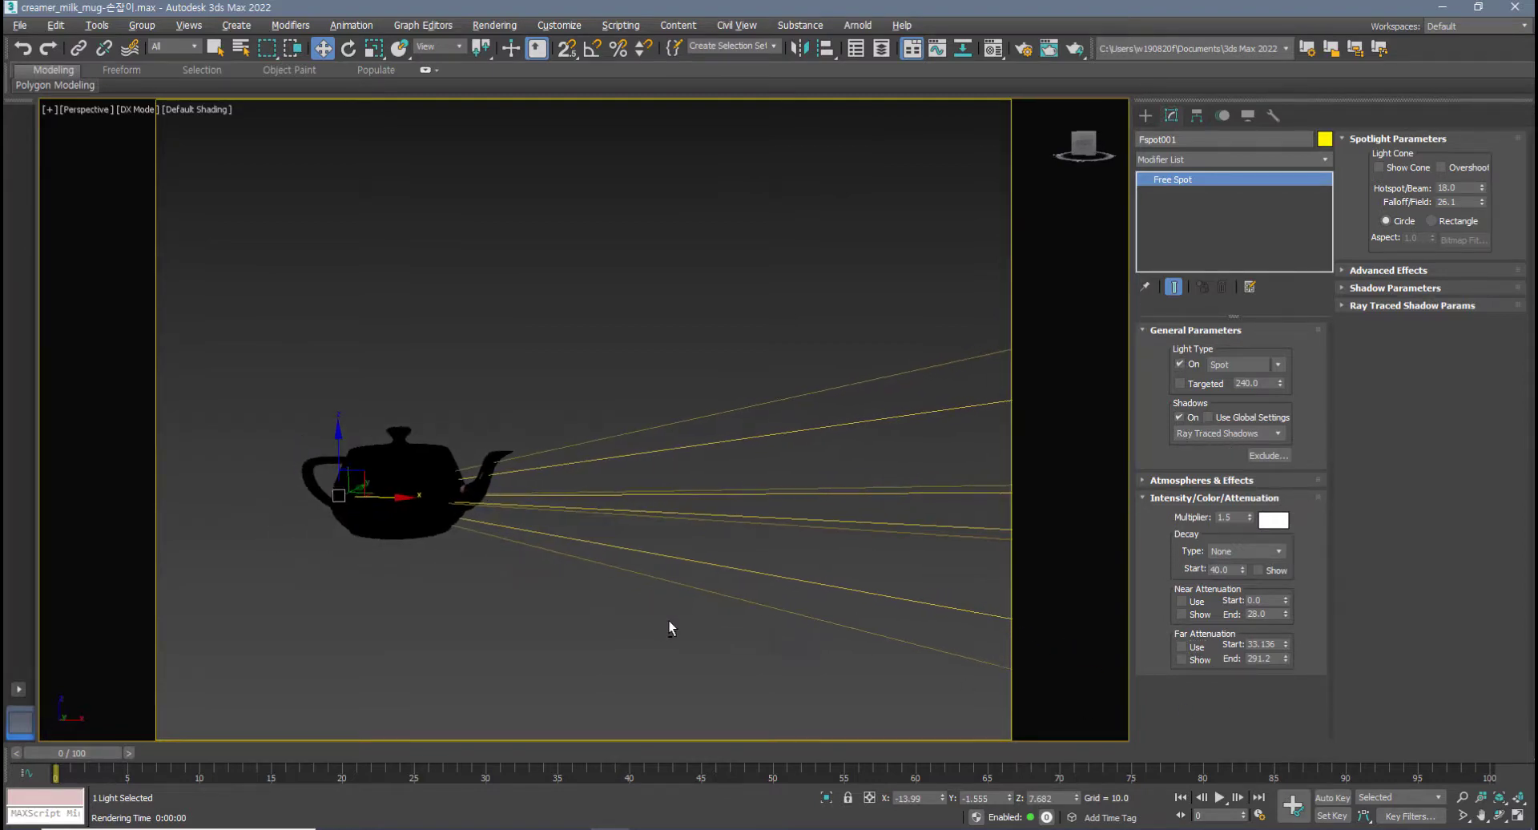
alt+middle_drag(670, 628, 737, 600)
scroll(731, 628, up, 4)
scroll(649, 556, down, 4)
middle_drag(649, 555, 587, 563)
click(1078, 48)
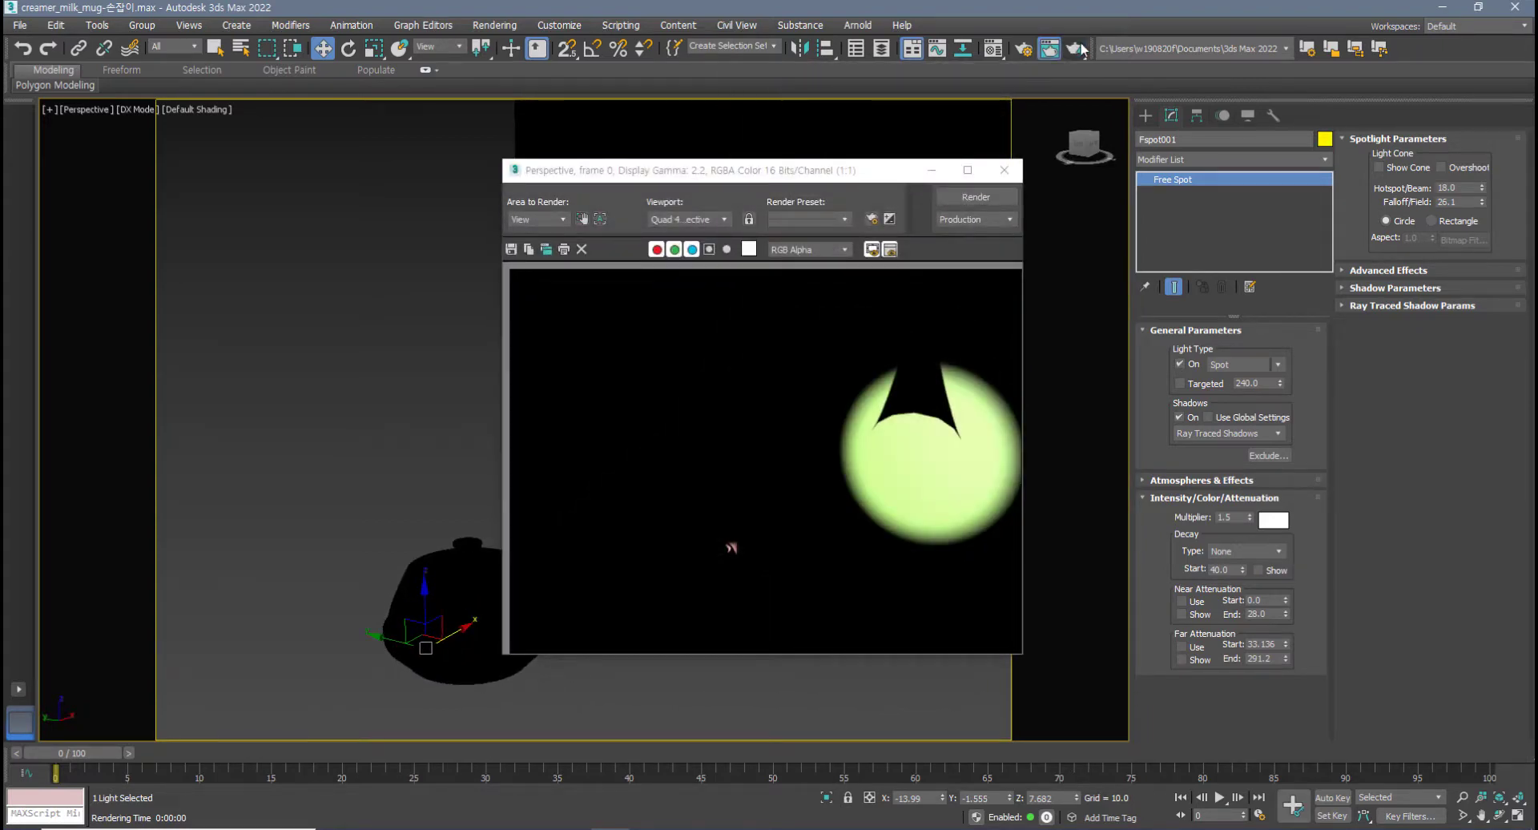
click(1004, 170)
- Select the box that serves as the wall and delete it
alt+middle_drag(833, 472, 711, 438)
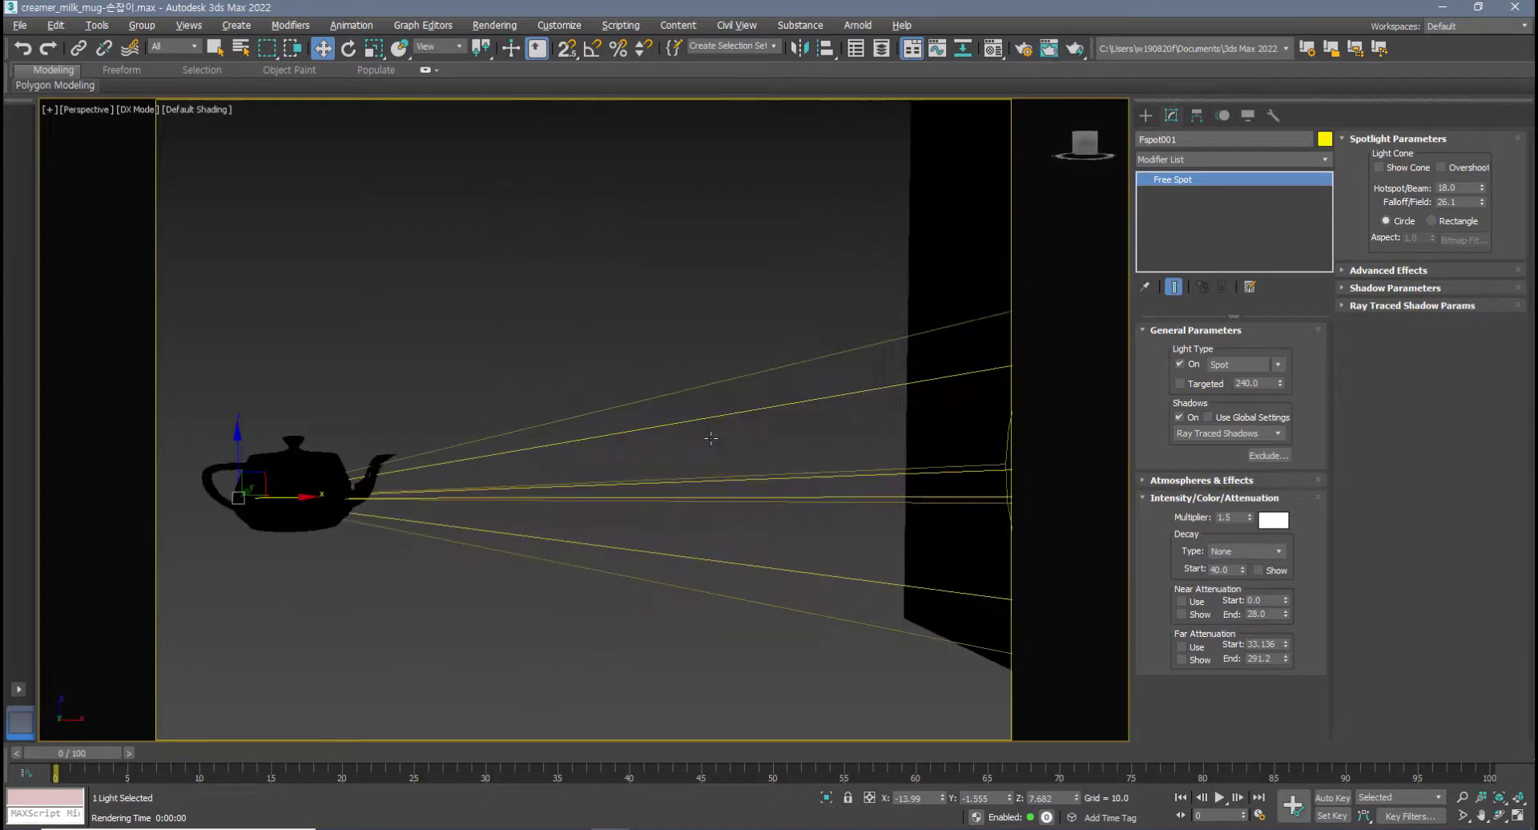
scroll(697, 440, down, 5)
click(836, 337)
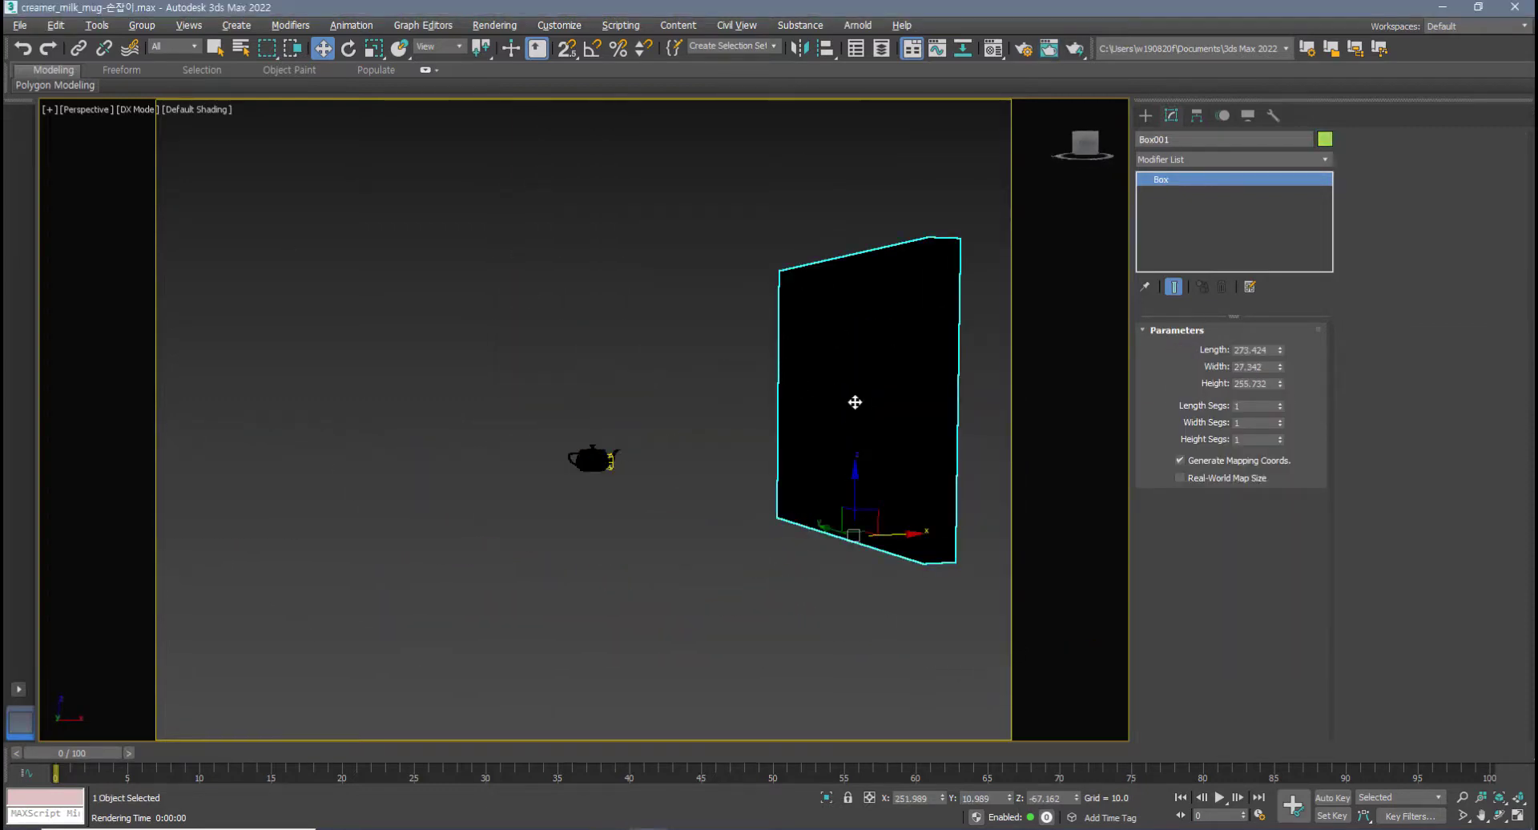
key(Delete)
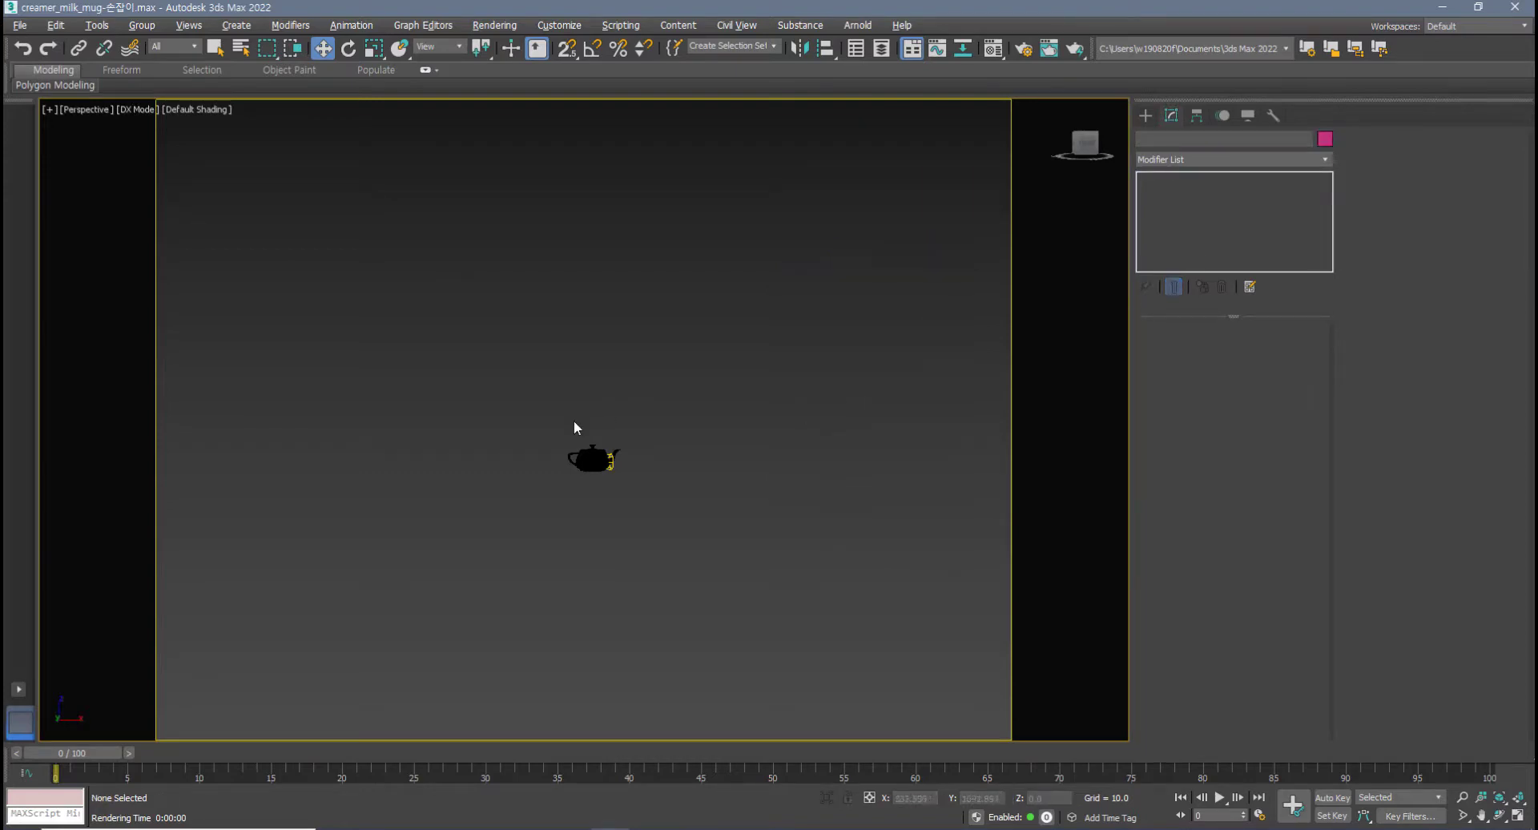
- Return to the four-viewport layout and move the spotlight along X to the middle of the teapot in the Front view, X about -1.852
scroll(573, 422, up, 5)
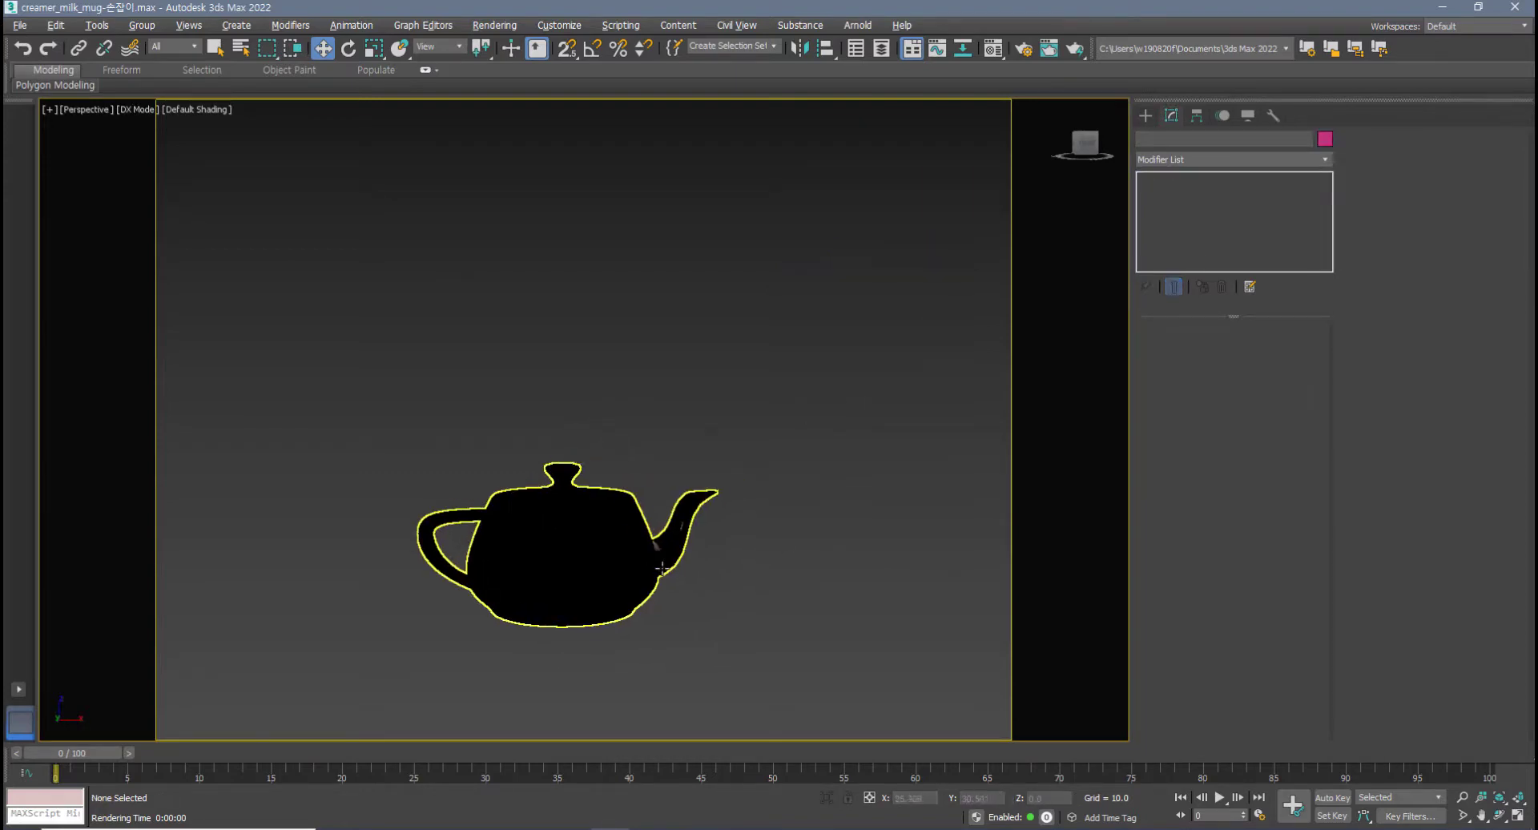
key(alt+w)
scroll(649, 264, up, 5)
click(630, 226)
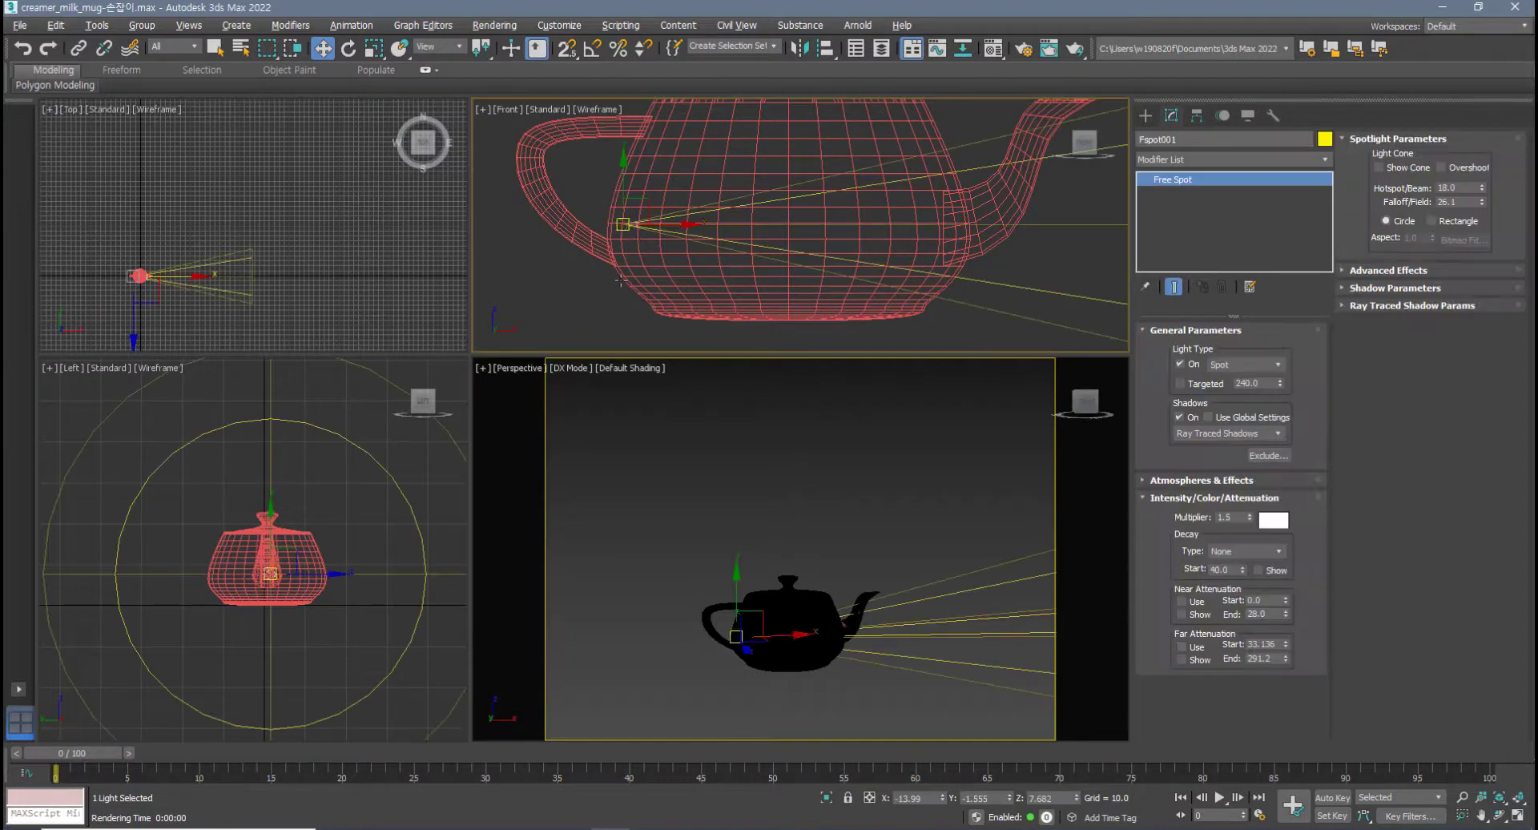
scroll(595, 289, down, 5)
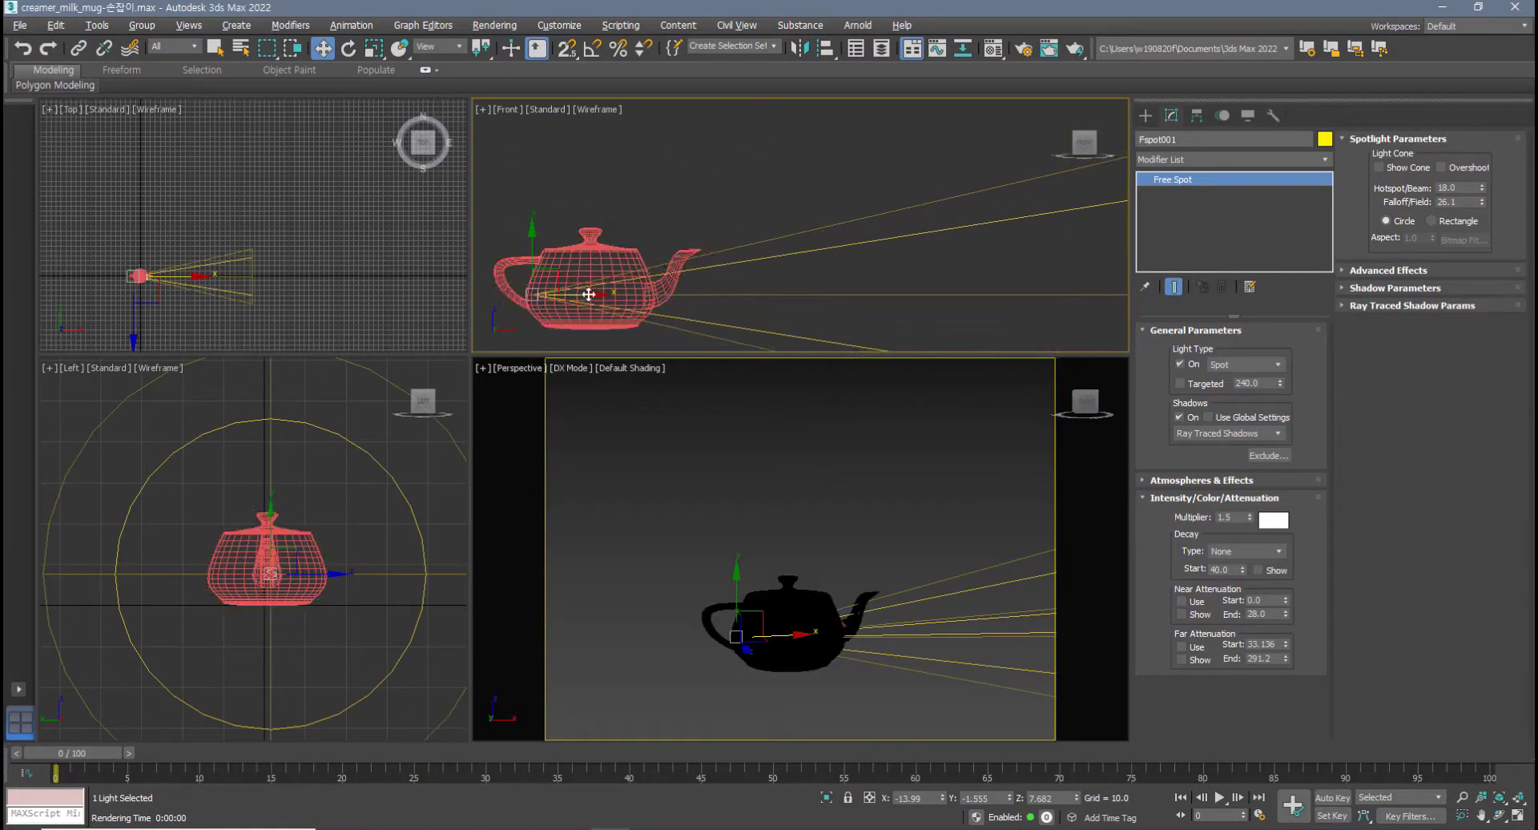
drag(595, 288, 645, 286)
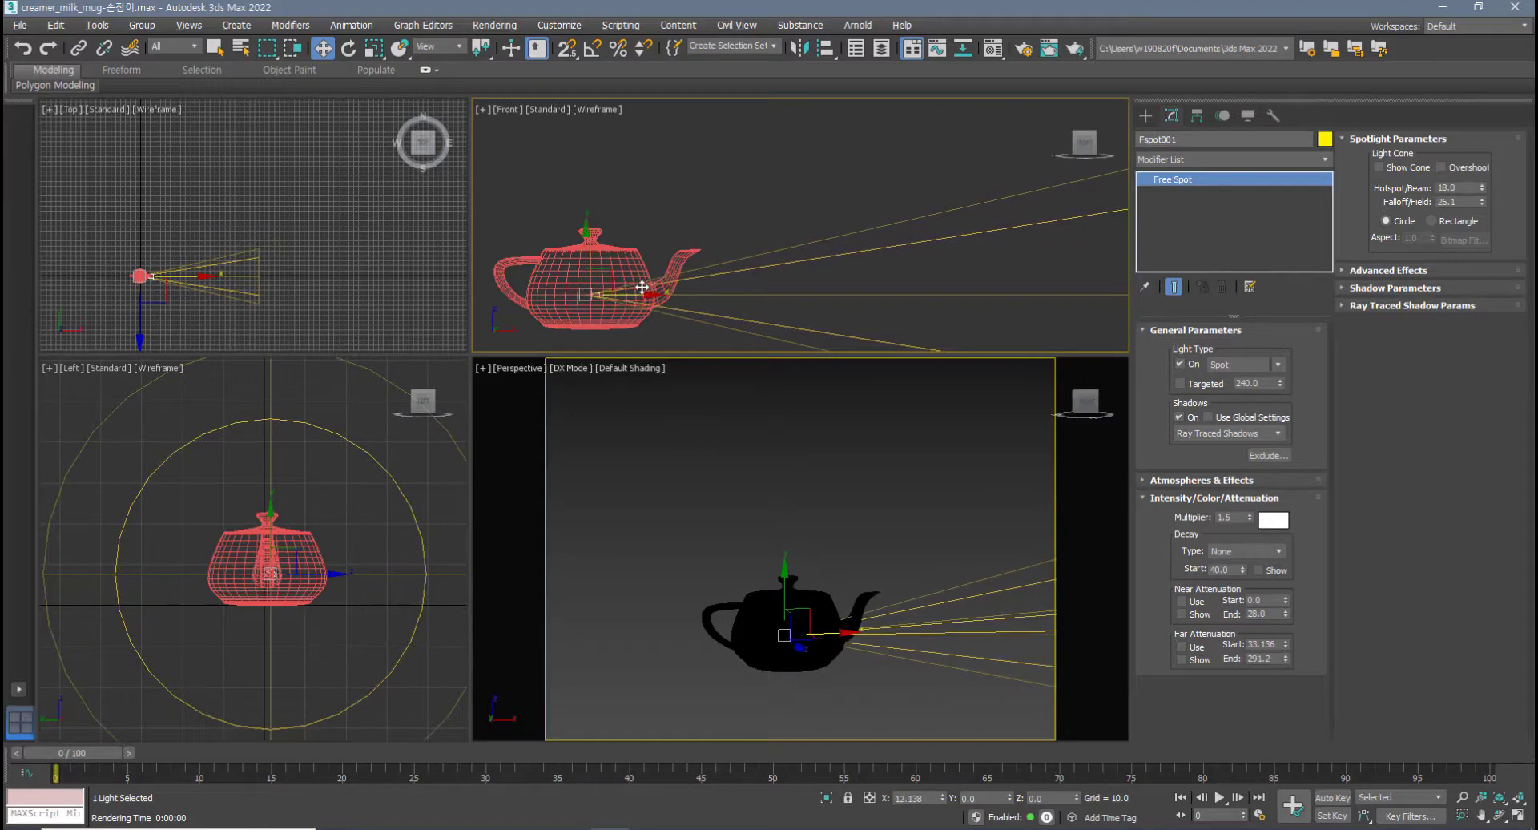
- In the maximized Top view, offset the spotlight to one side of the teapot and clone one instance to the other side, at Y about 6.663
scroll(681, 539, down, 4)
alt+middle_drag(709, 555, 644, 255)
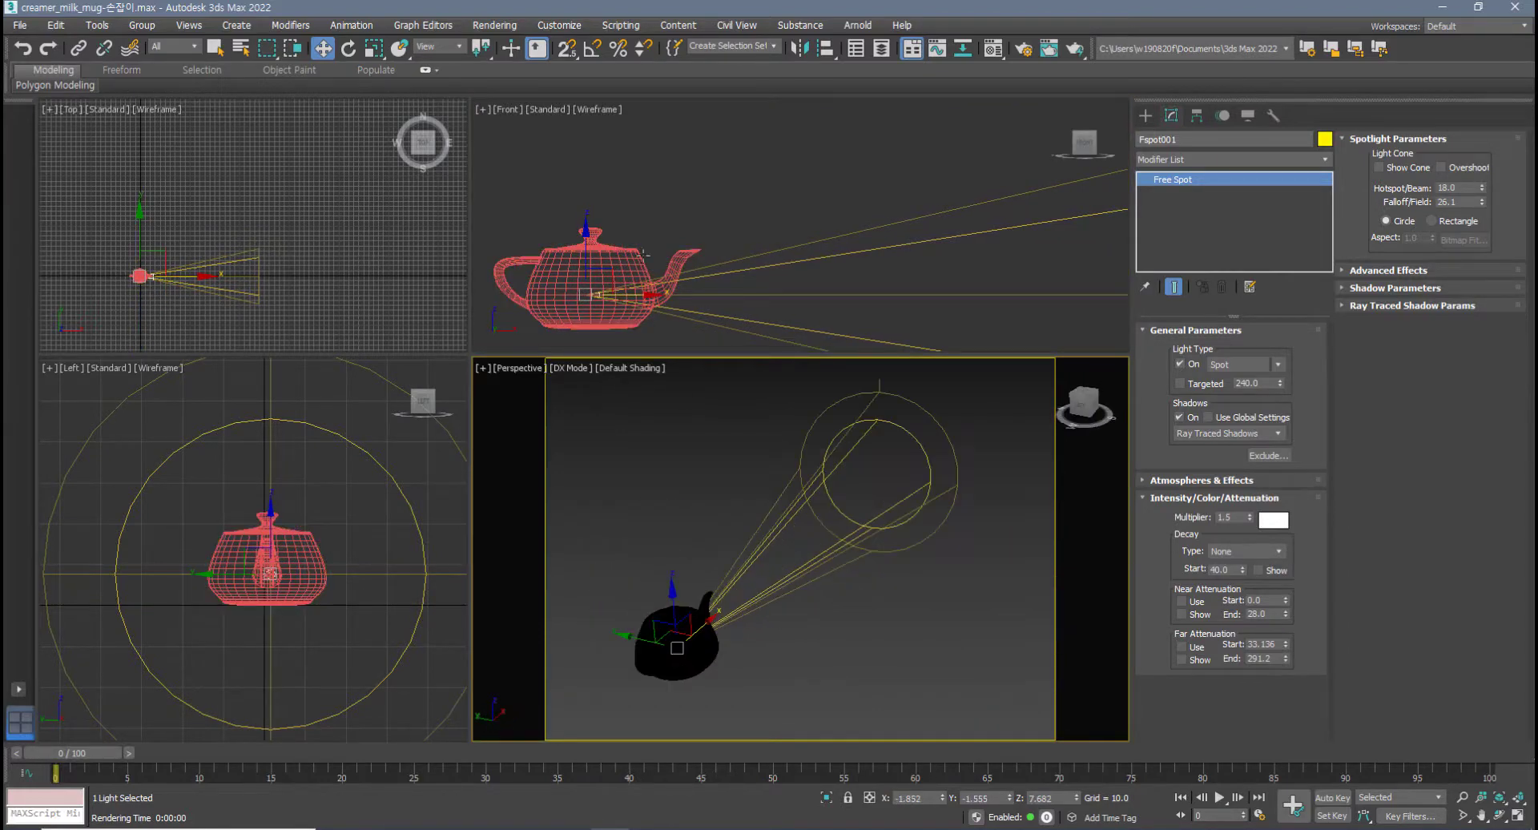
scroll(214, 264, up, 4)
key(alt+w)
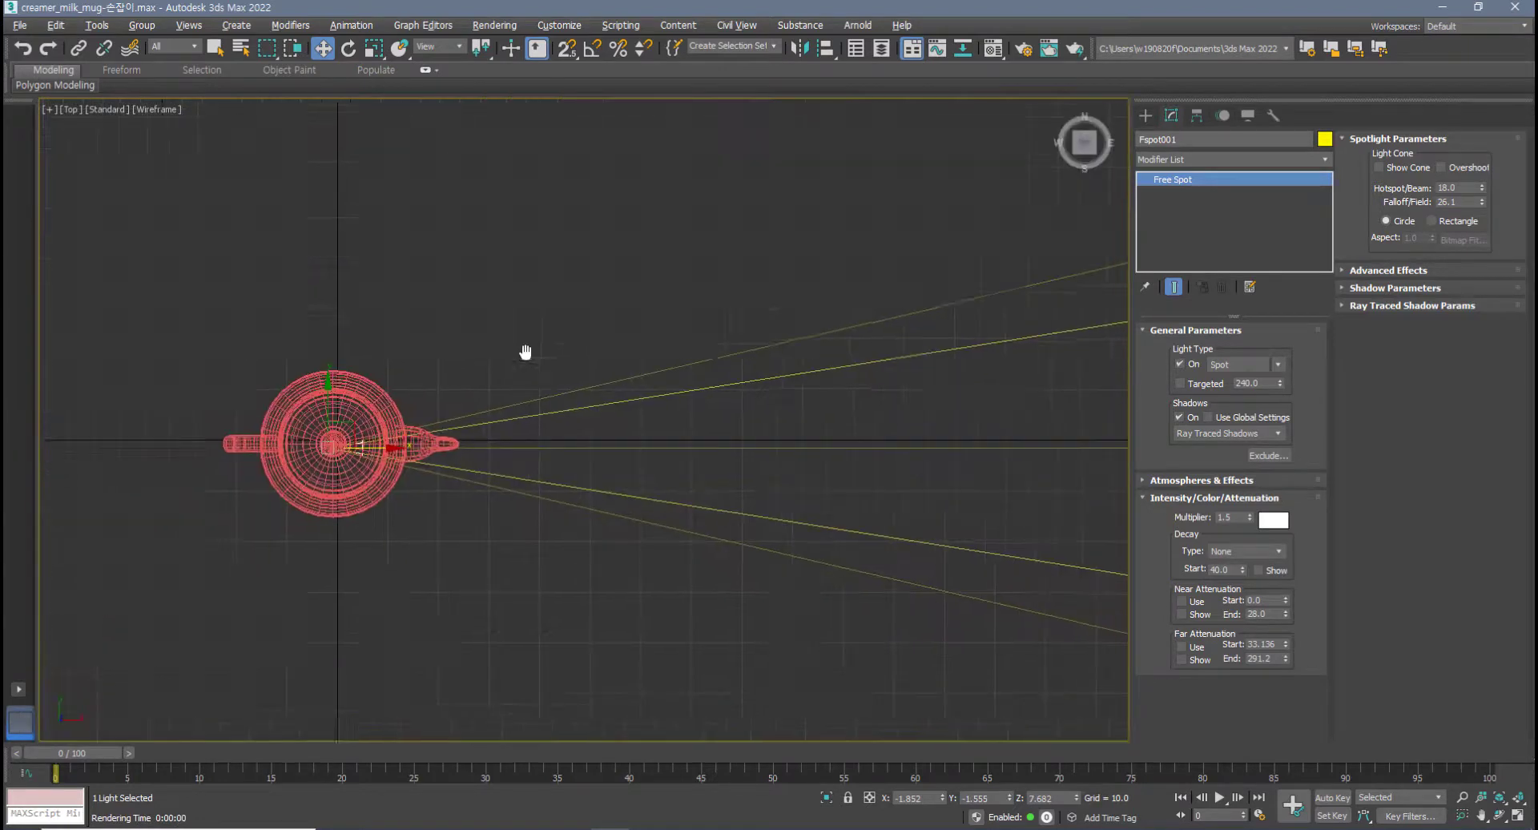
mouse_move(314, 374)
mouse_down()
mouse_move(316, 420)
mouse_move(337, 326)
mouse_up()
click(703, 388)
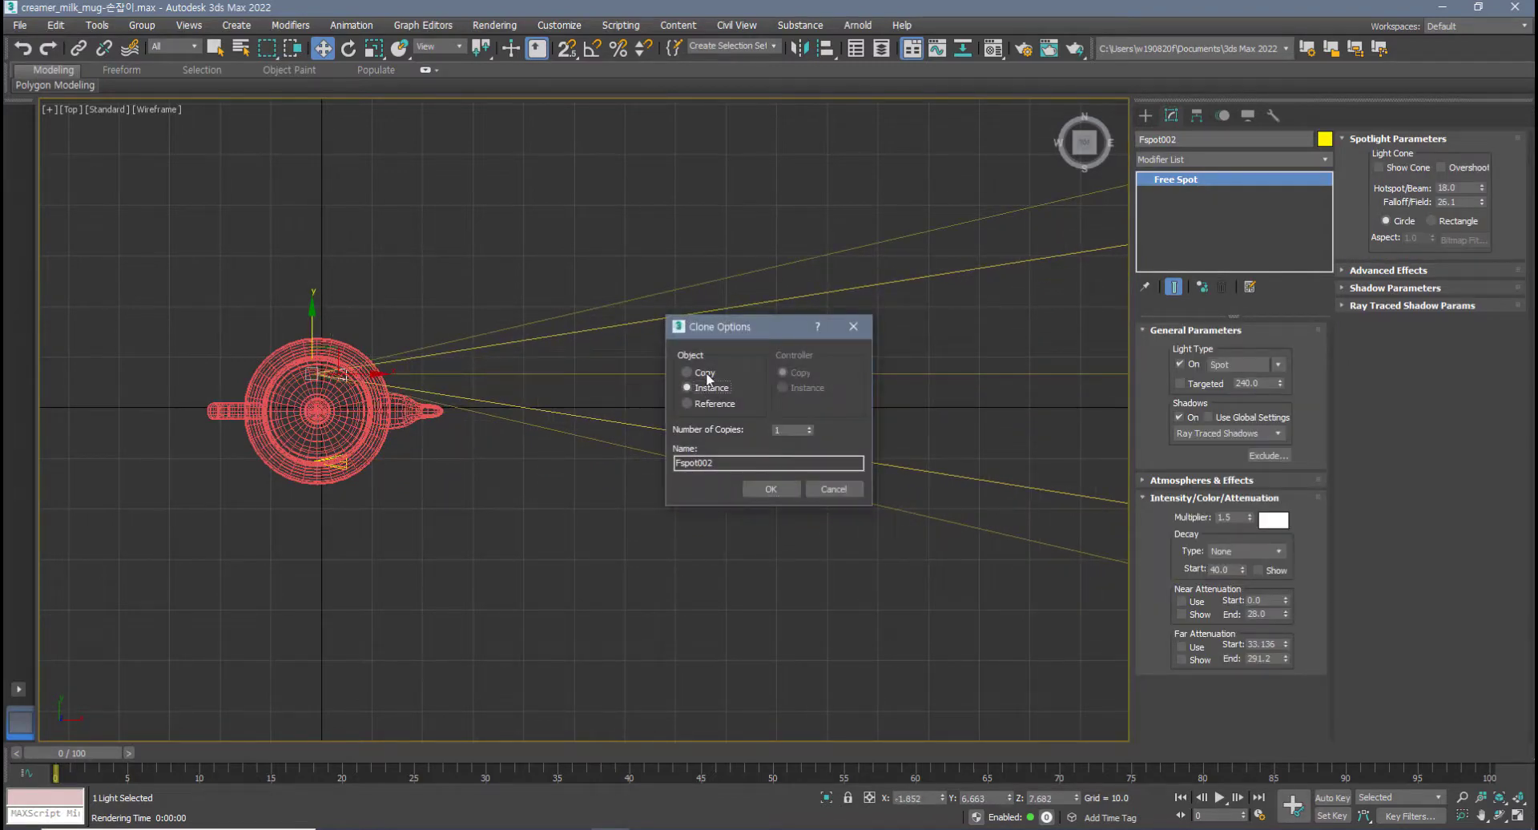
click(769, 490)
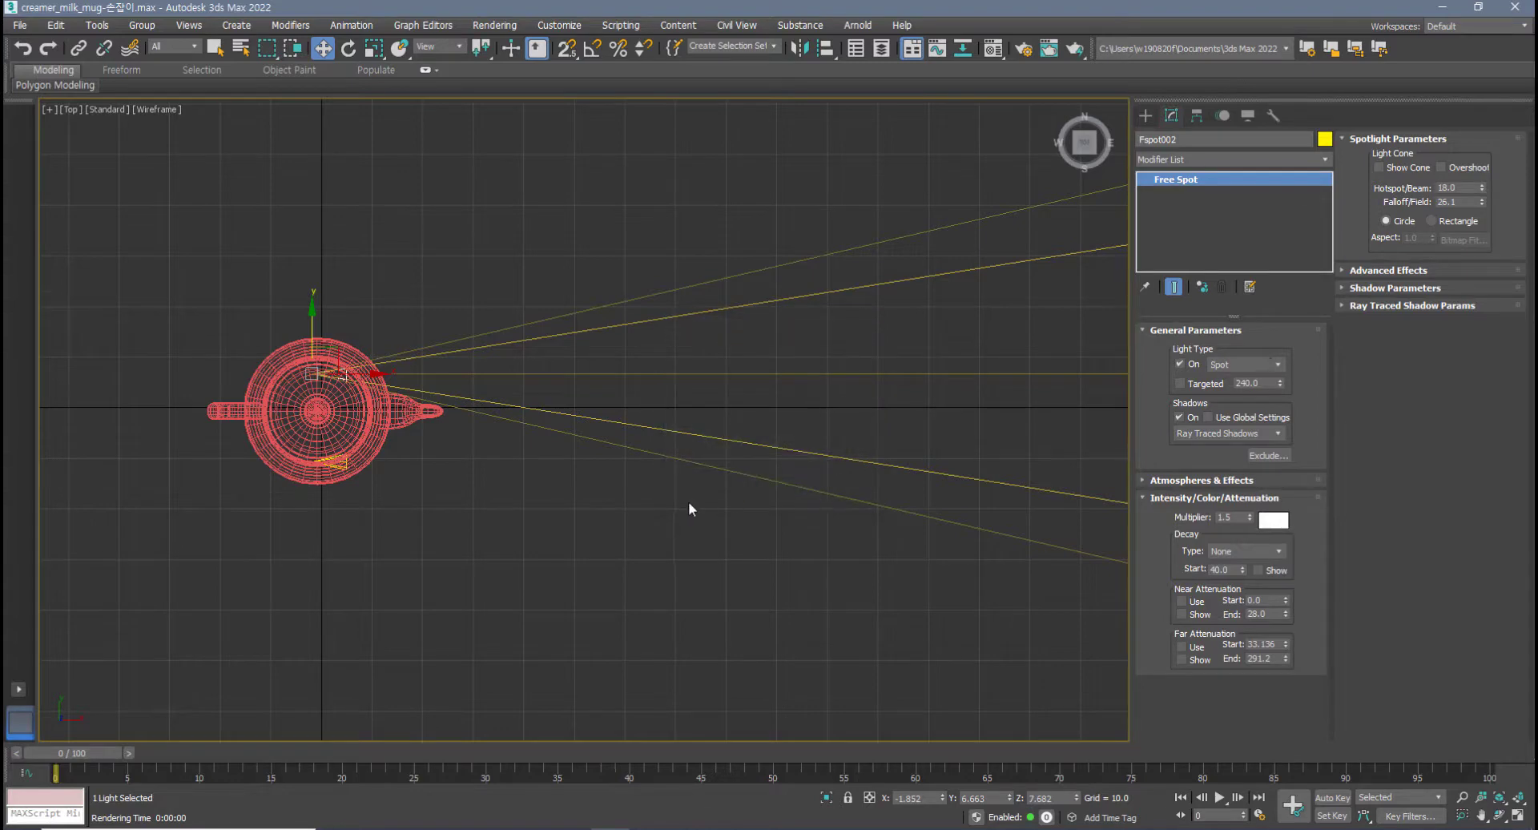
- Turn on Show Cone for the instanced spotlights, deselect, and examine both cones in the Top and Perspective views
scroll(590, 522, down, 4)
scroll(528, 531, up, 5)
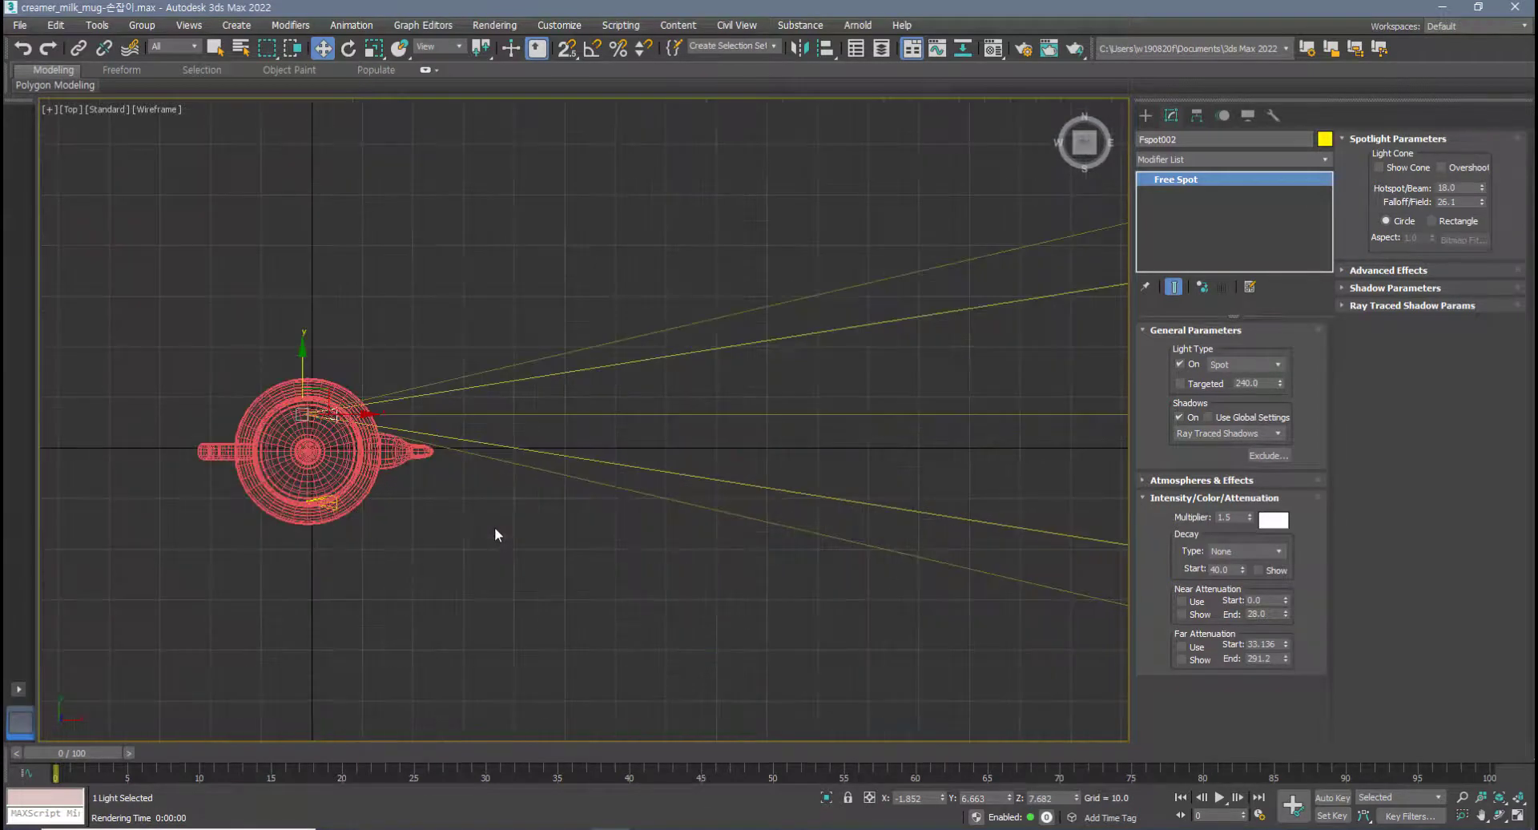
middle_drag(494, 527, 498, 535)
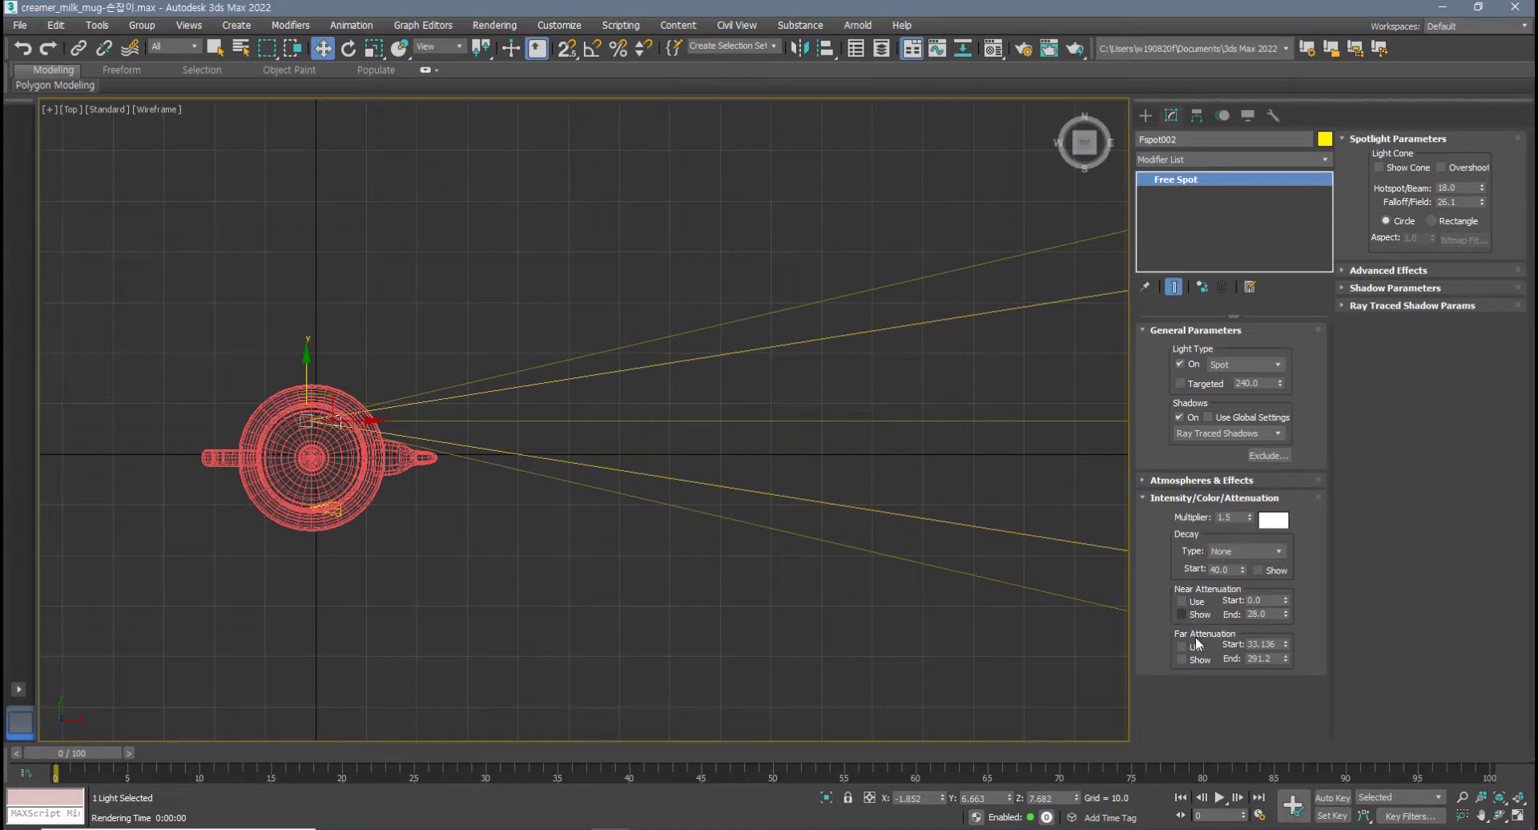
click(1379, 168)
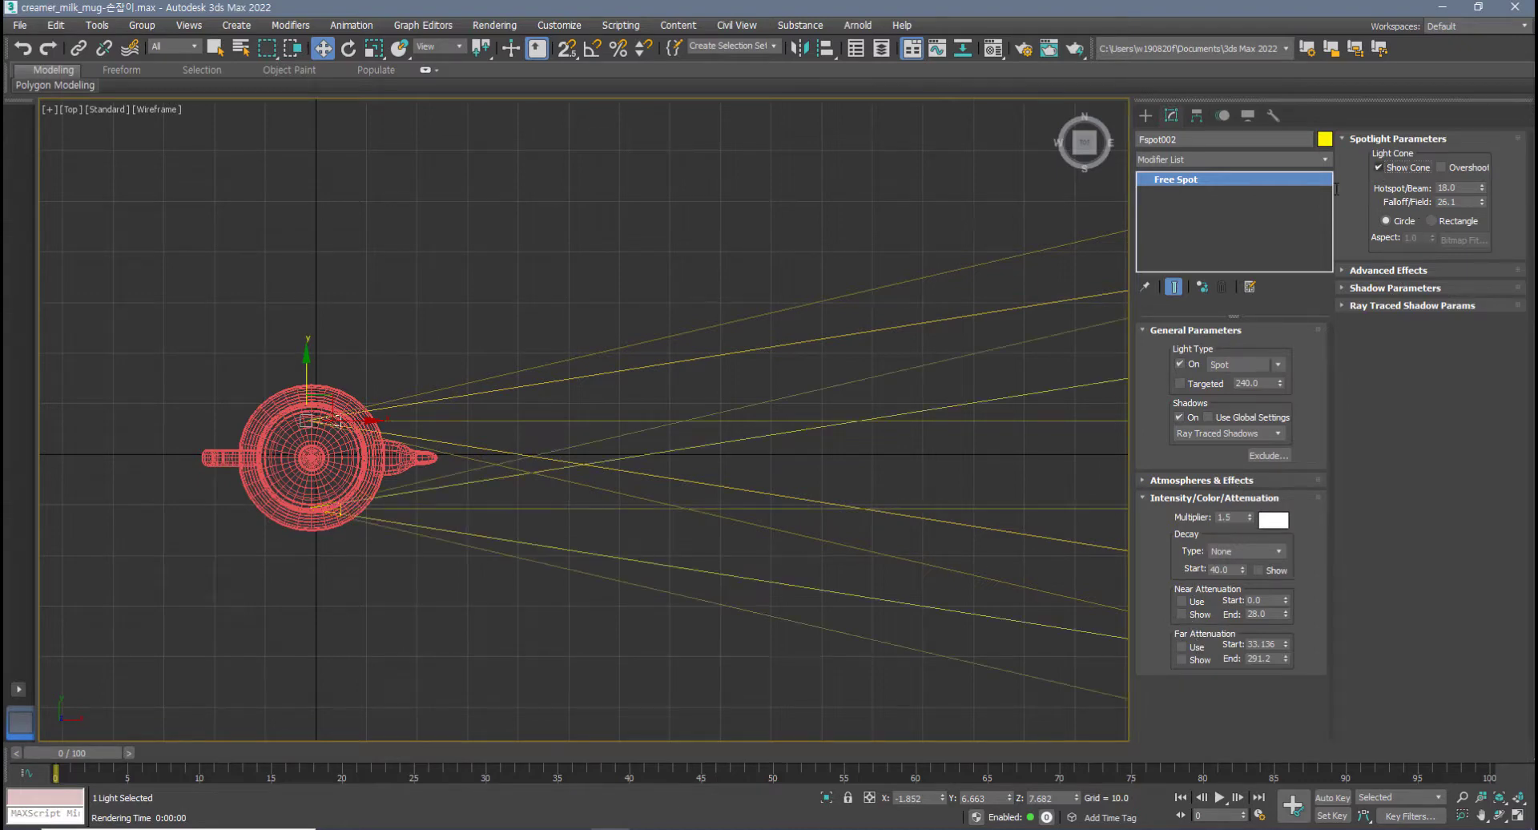
click(459, 623)
scroll(607, 589, down, 8)
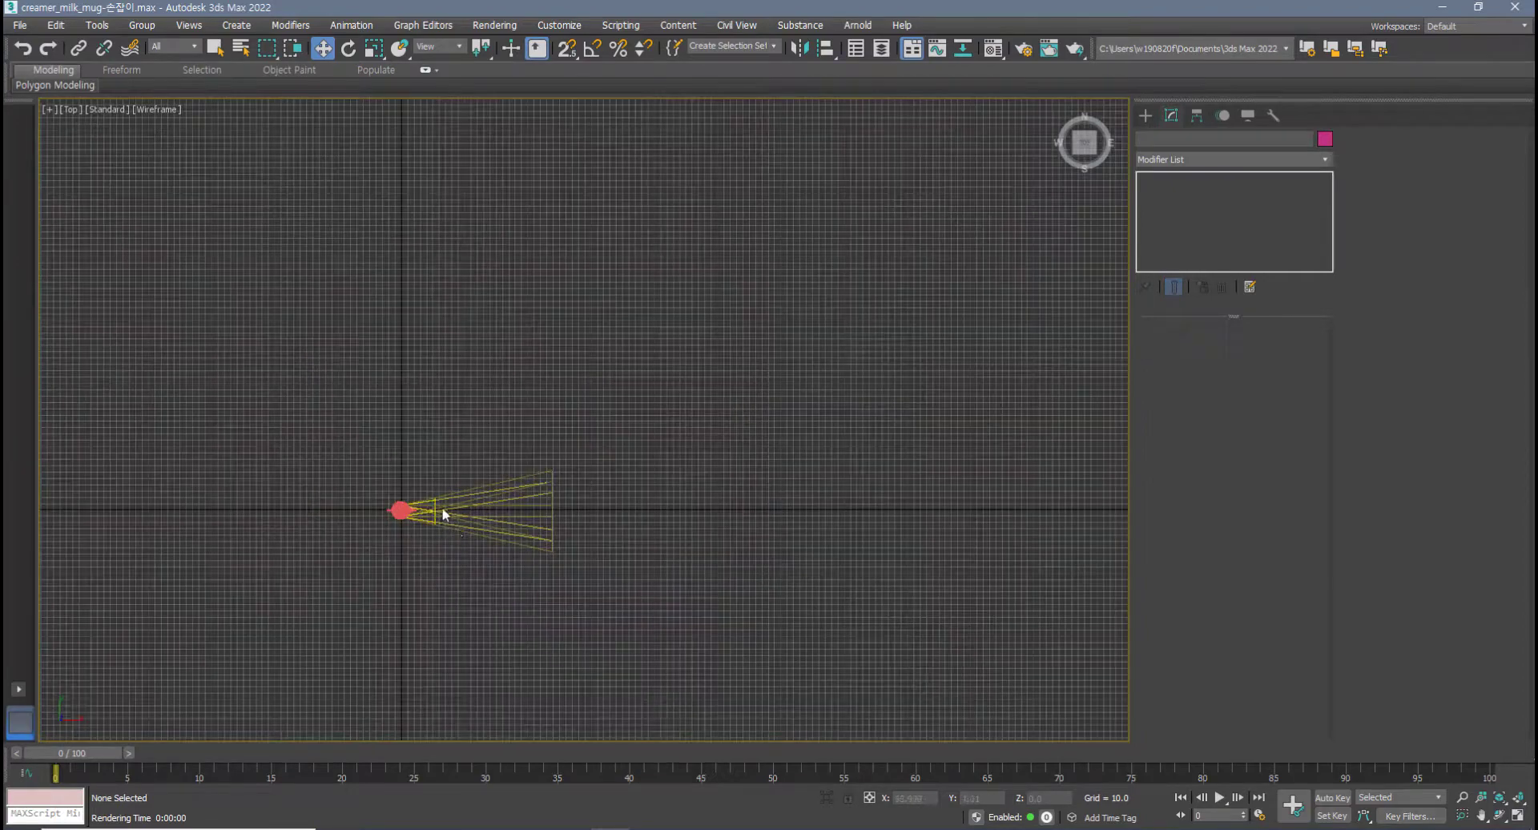
scroll(538, 510, up, 7)
scroll(841, 492, down, 4)
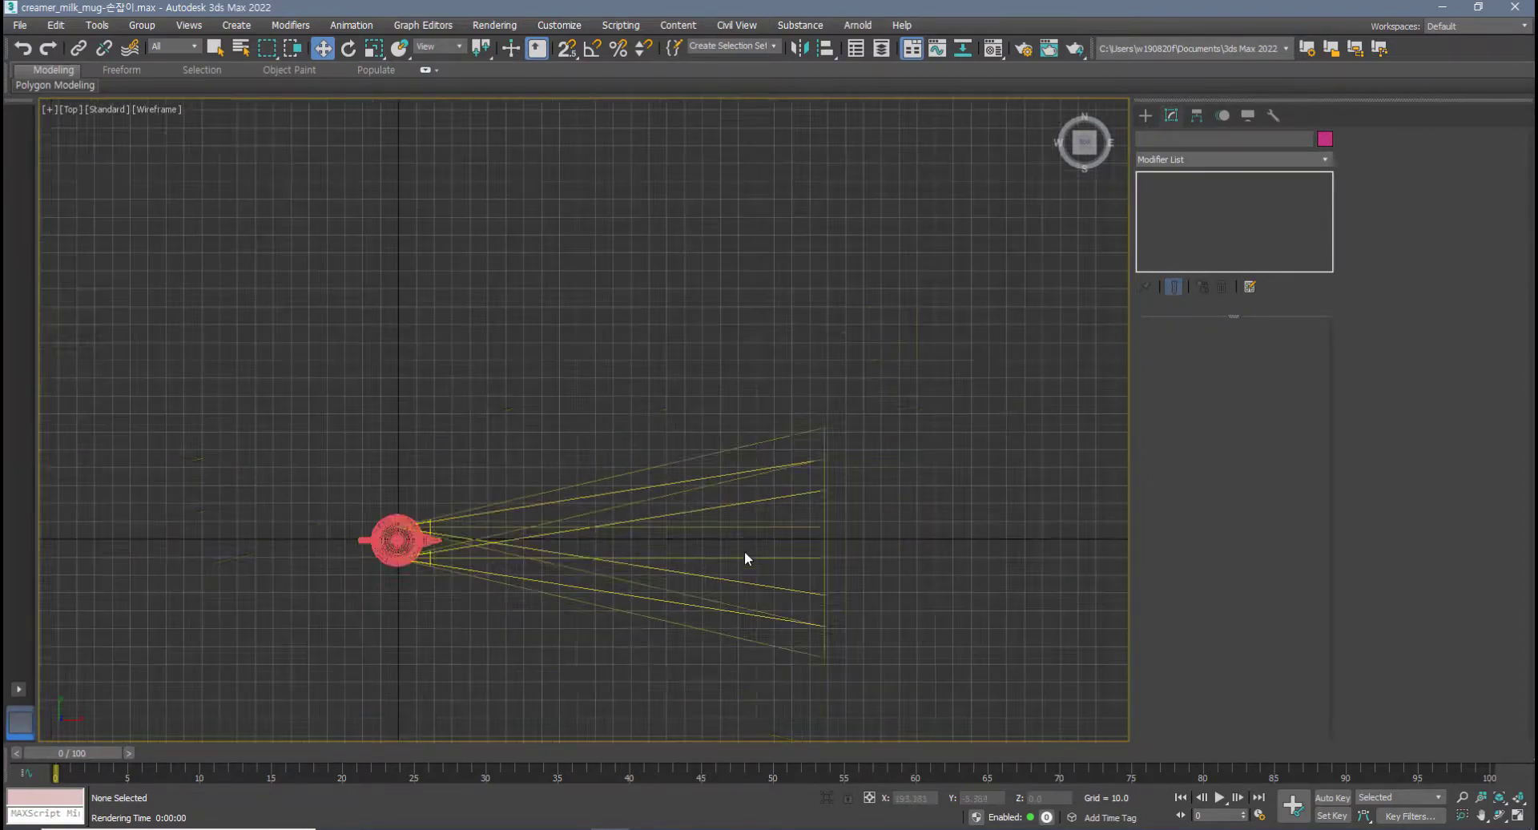
key(alt+w)
alt+middle_drag(811, 568, 633, 407)
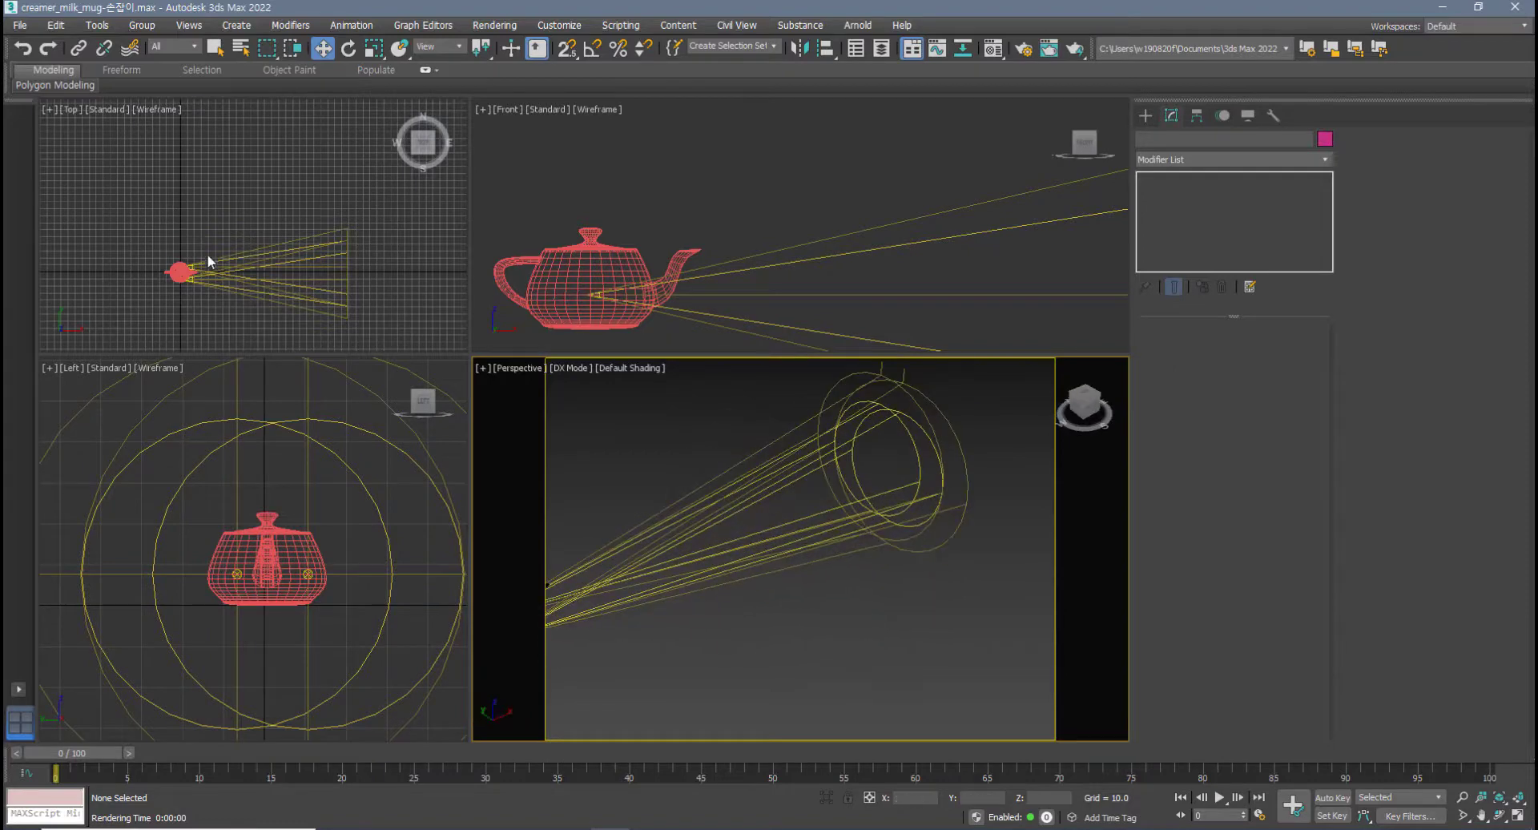
- In the maximized Top view, select the cloned spotlight and move it along the Y axis to Y about 7.691
middle_drag(208, 261, 312, 264)
scroll(325, 255, up, 4)
middle_drag(306, 264, 316, 333)
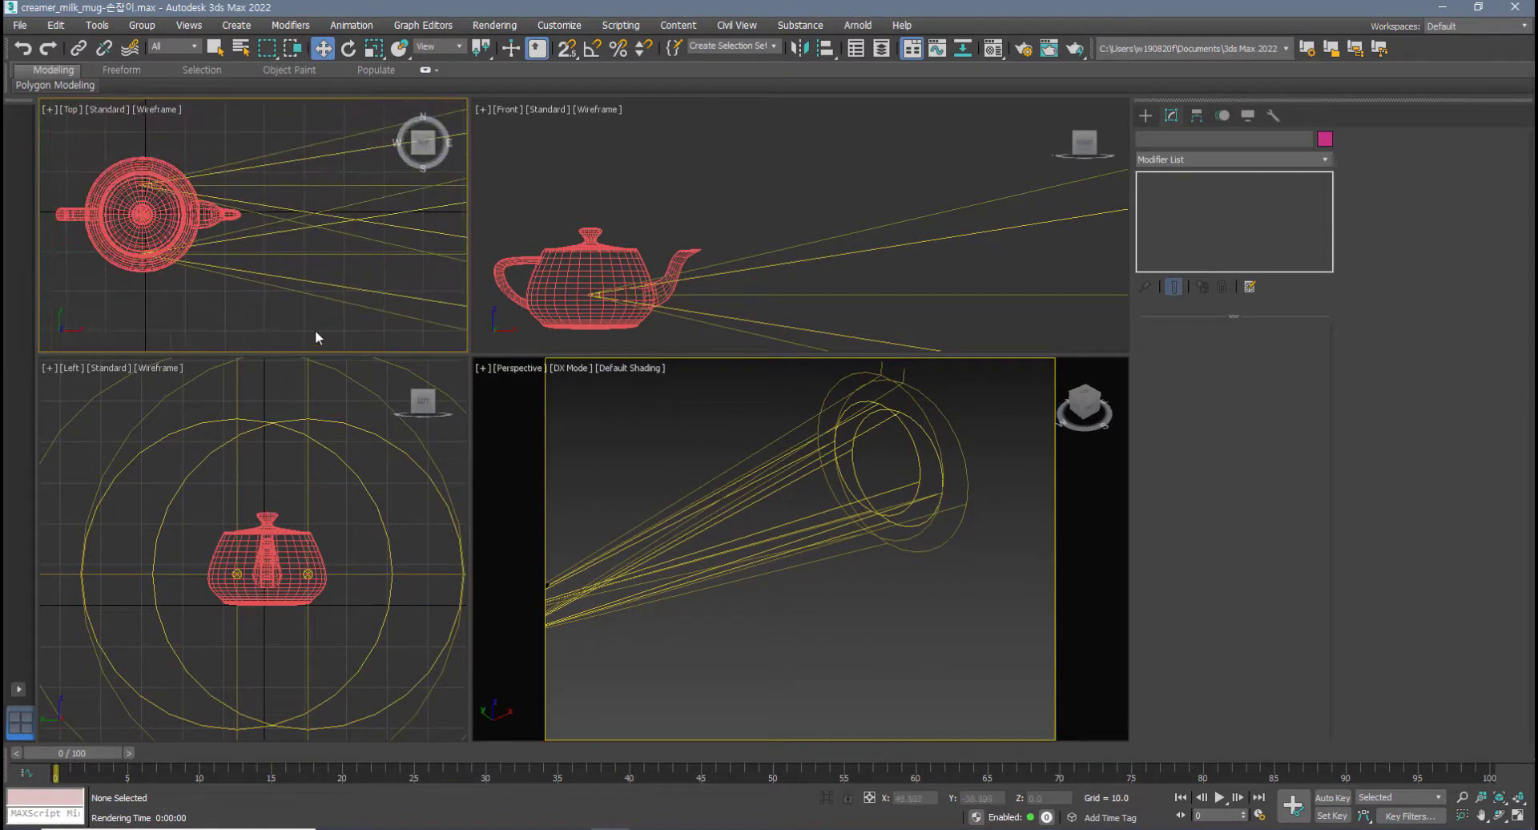
middle_drag(206, 277, 258, 304)
scroll(236, 279, up, 4)
key(alt+w)
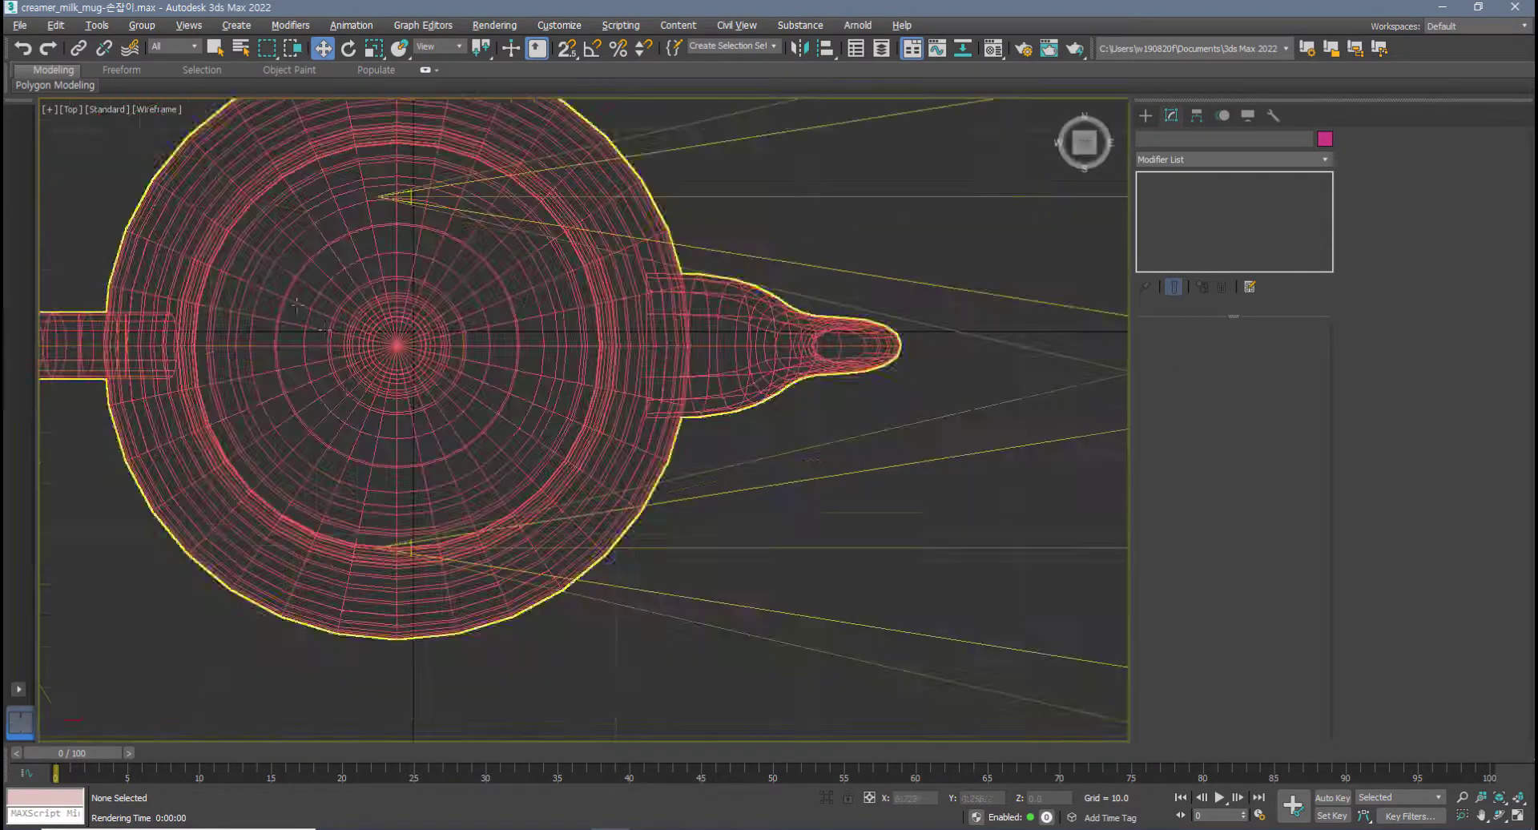
middle_drag(371, 408, 374, 384)
middle_drag(357, 265, 371, 497)
scroll(422, 410, up, 6)
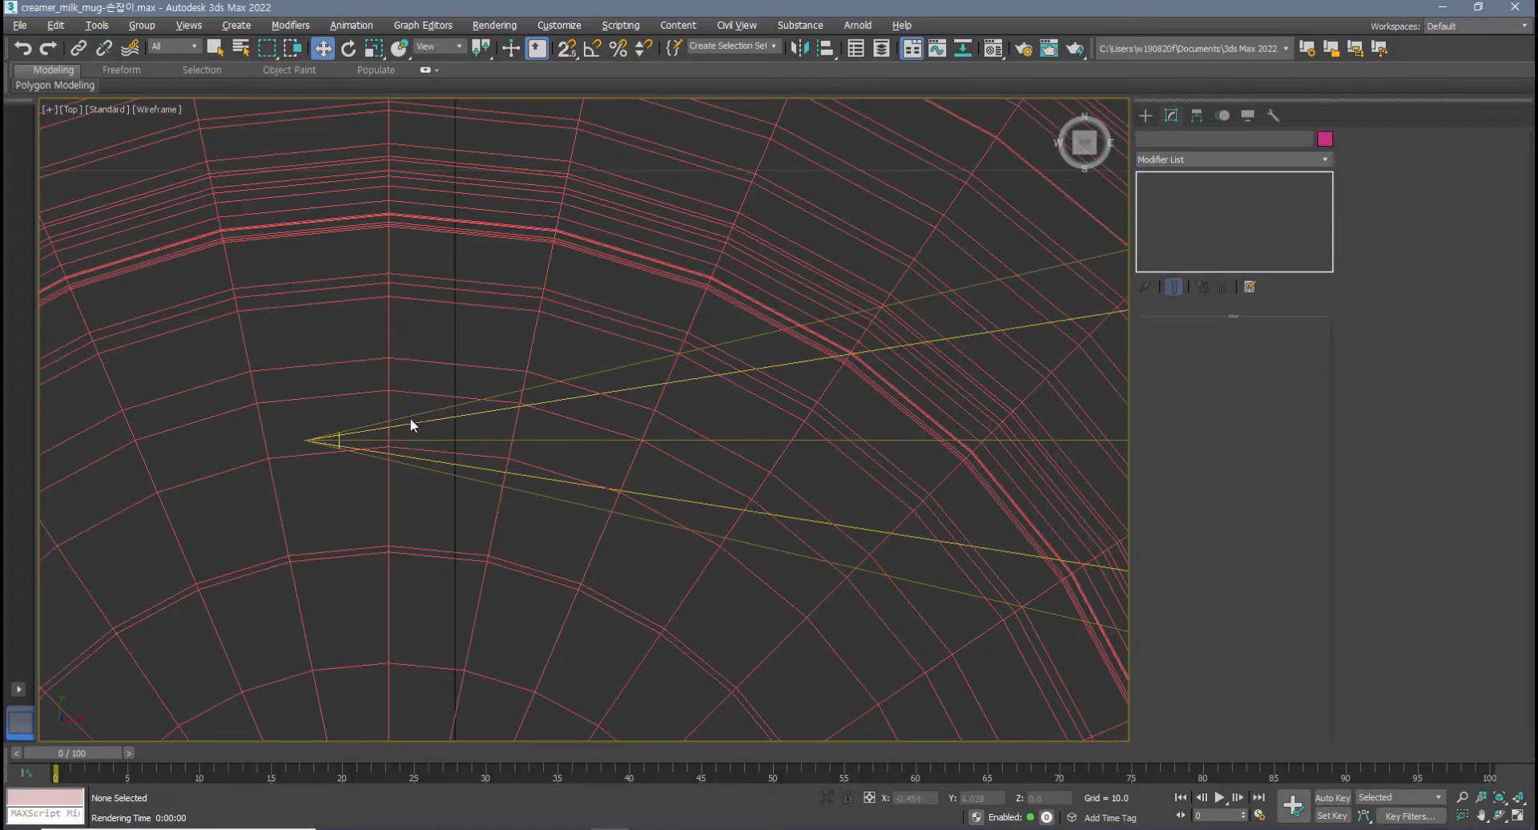
scroll(340, 442, down, 2)
click(342, 441)
scroll(341, 441, down, 6)
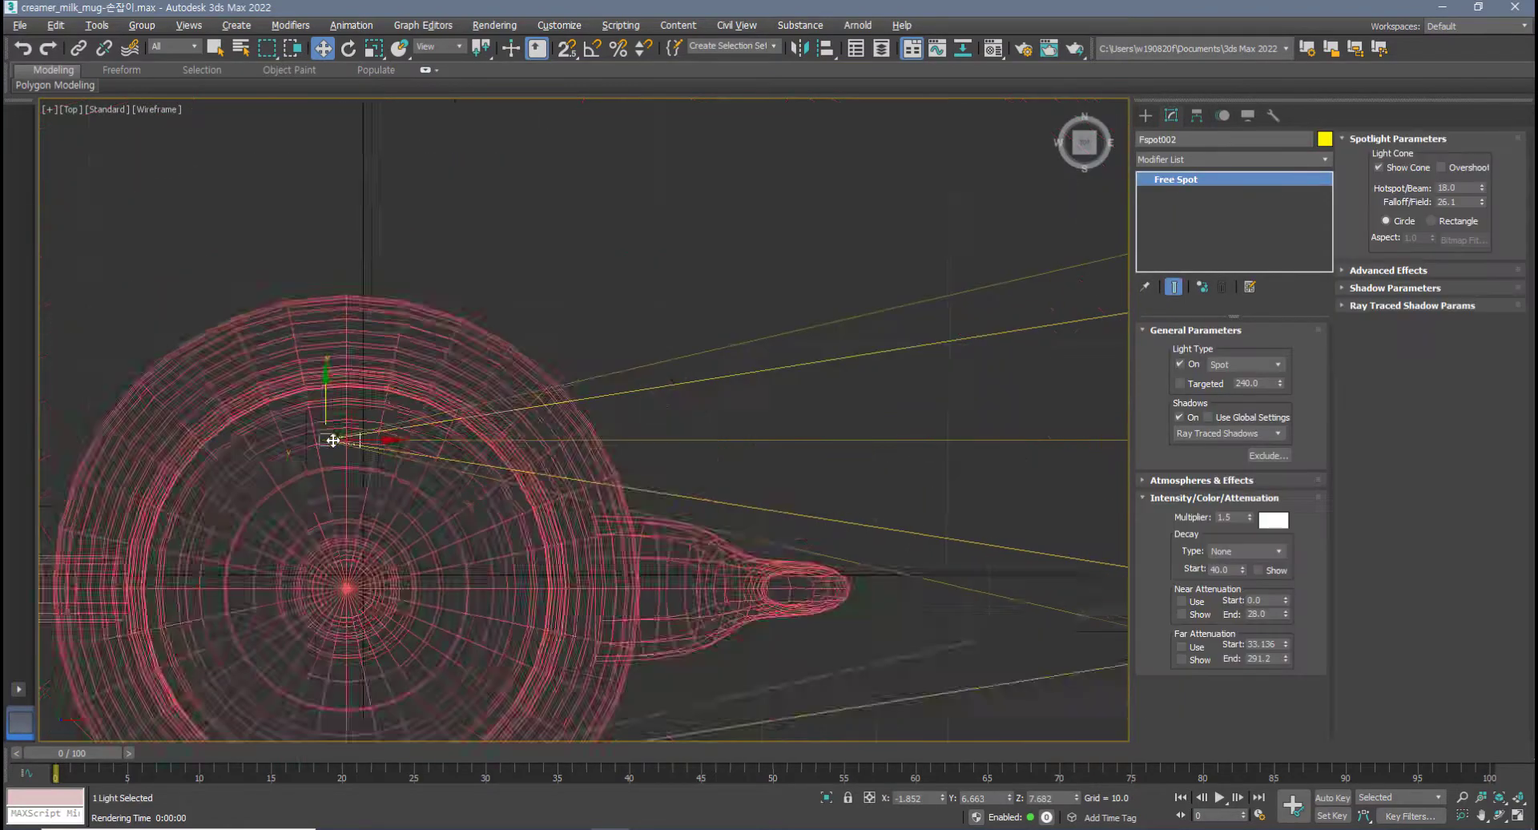
scroll(339, 439, up, 3)
drag(334, 411, 335, 382)
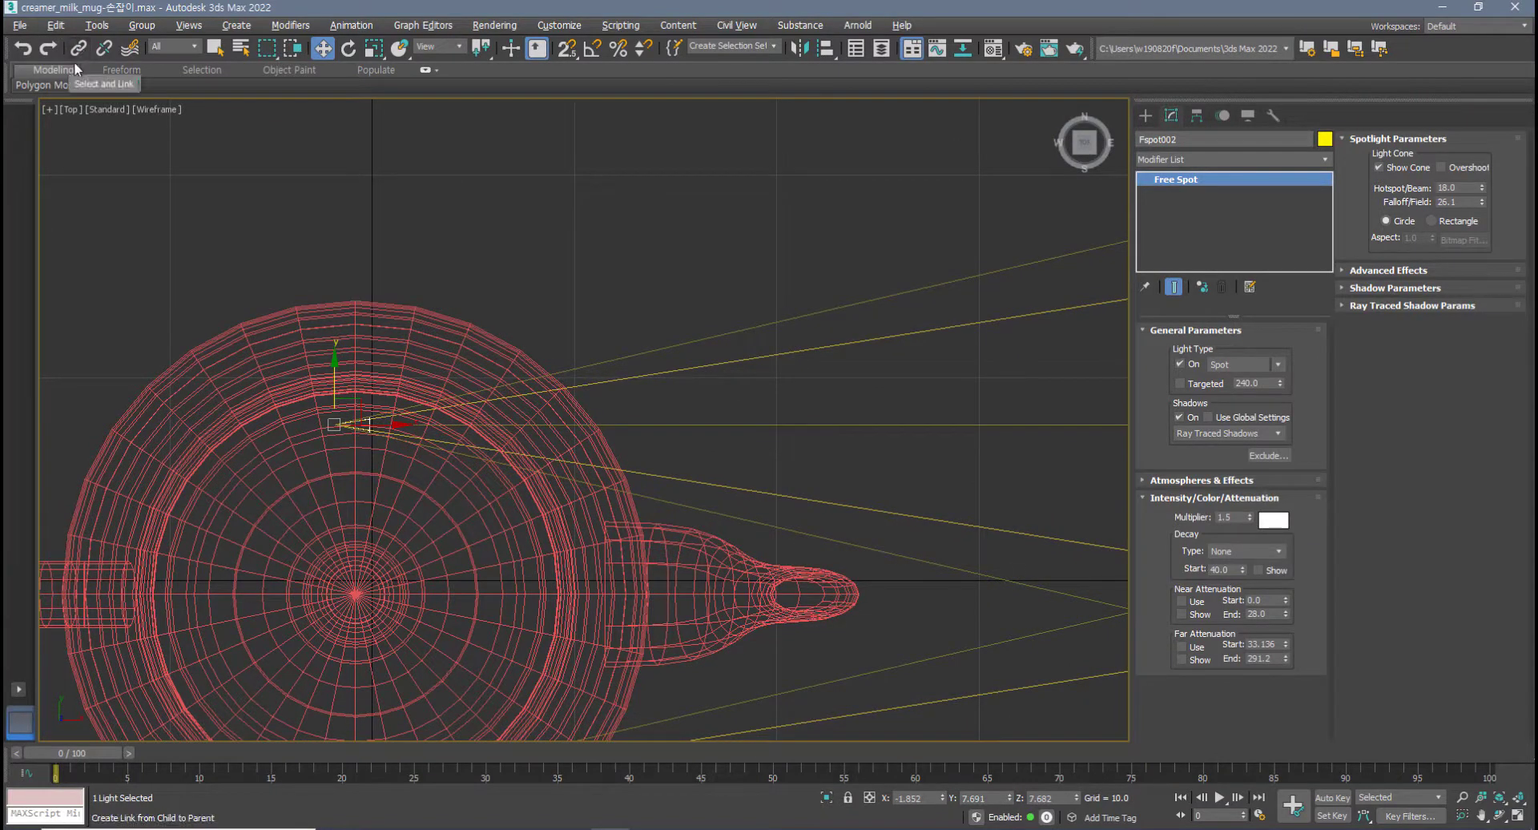
- Link the cloned spotlight to the teapot as its parent with Select and Link in the Top view
click(79, 52)
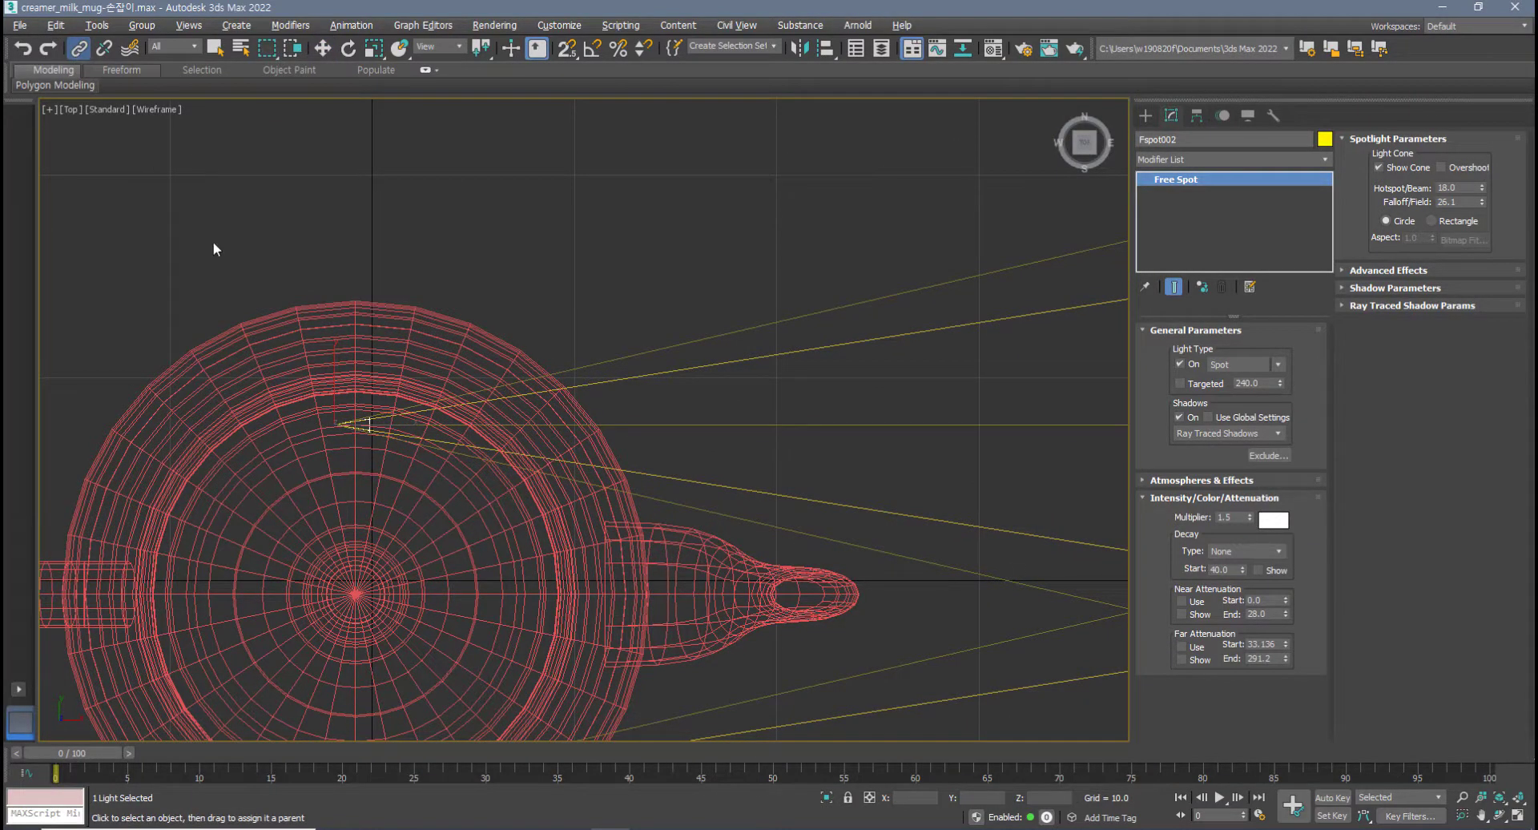
scroll(346, 424, up, 5)
scroll(346, 425, up, 3)
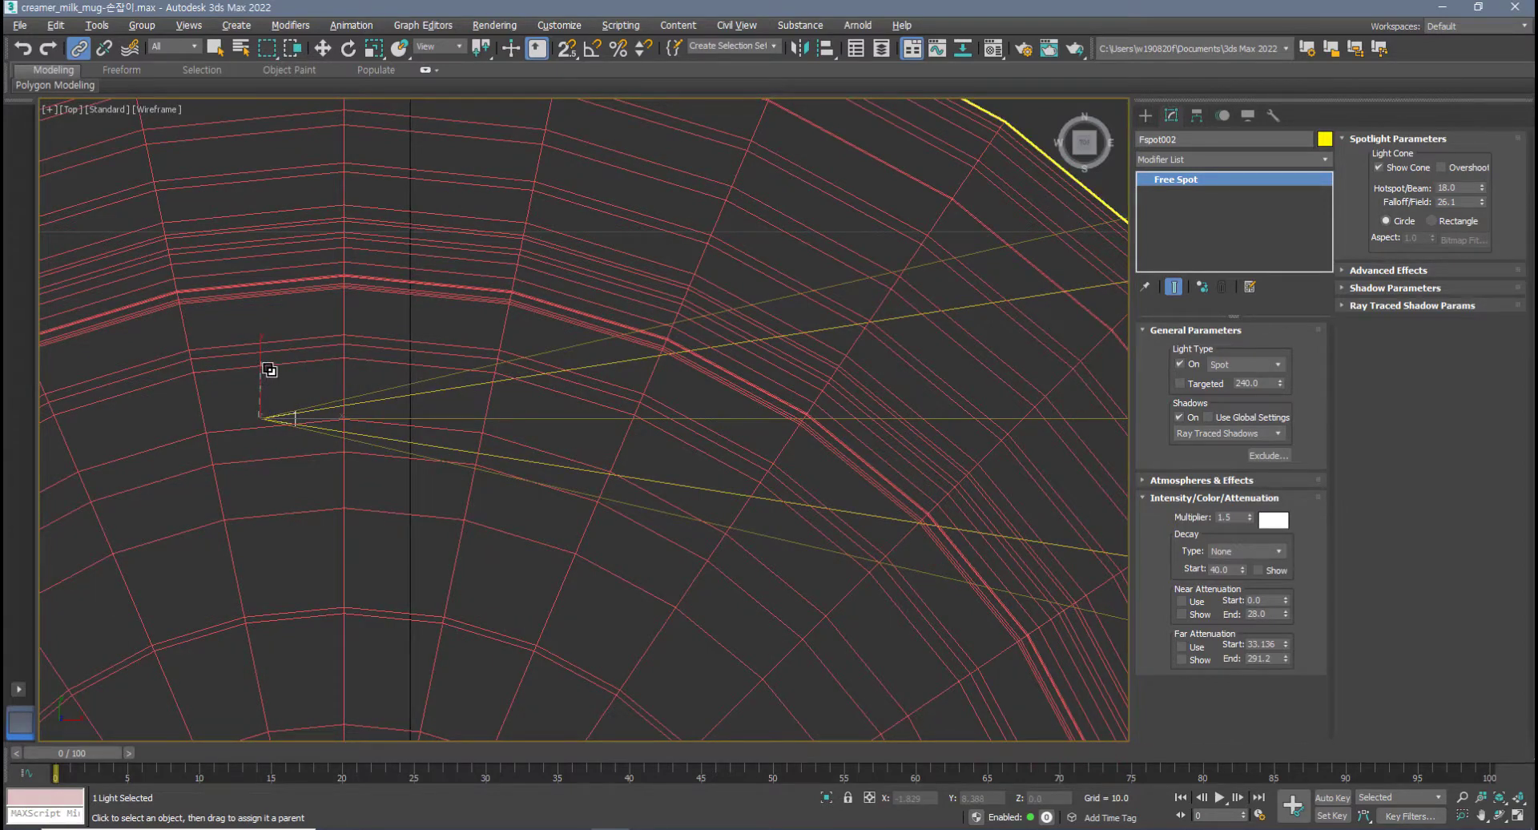
drag(270, 369, 269, 369)
- Link the original spotlight on the opposite side of the teapot to the teapot as its parent
scroll(269, 347, down, 10)
scroll(341, 589, up, 12)
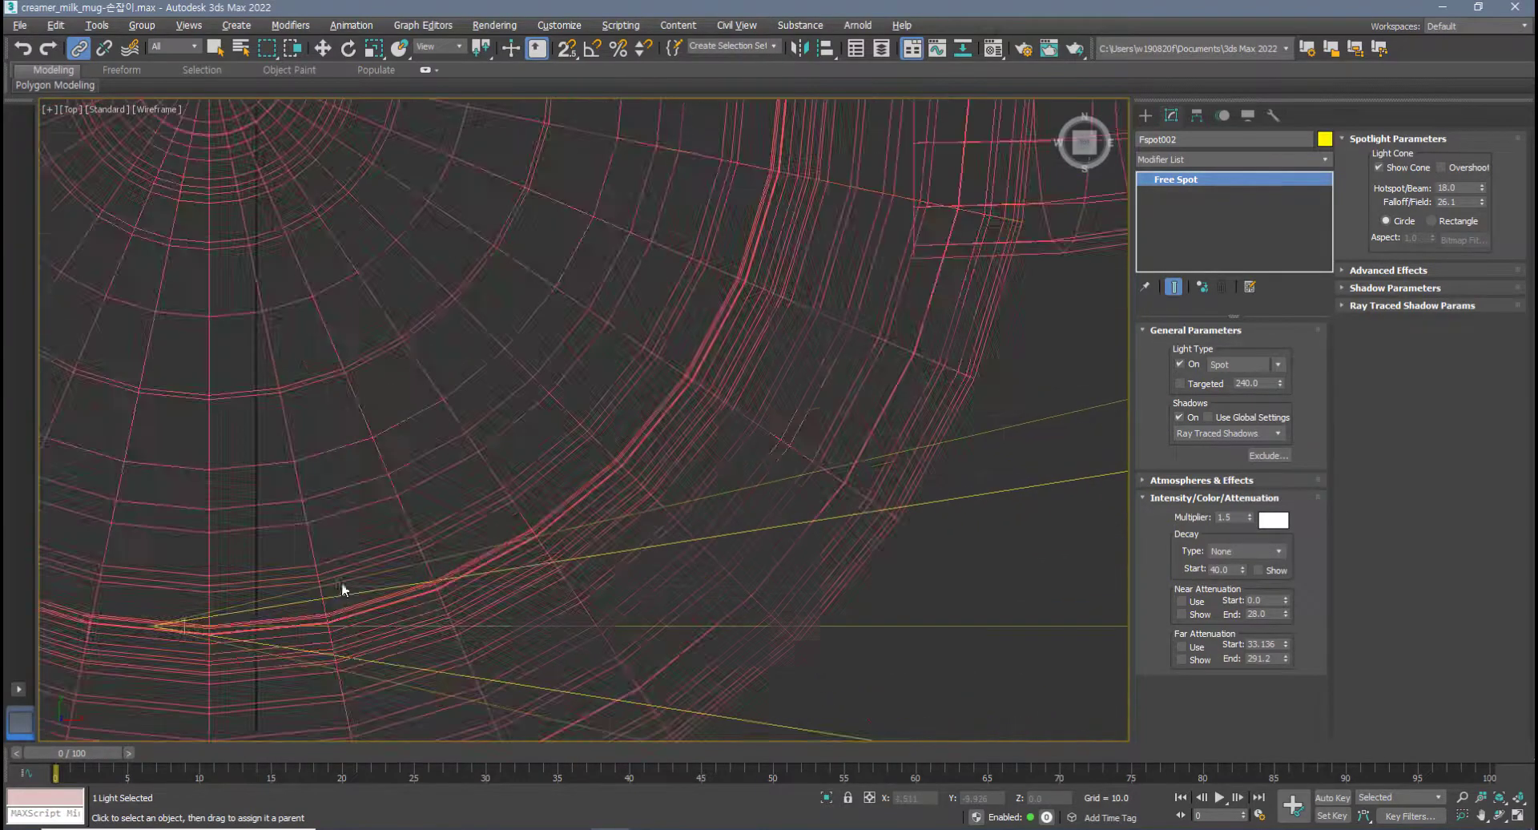
scroll(341, 589, up, 10)
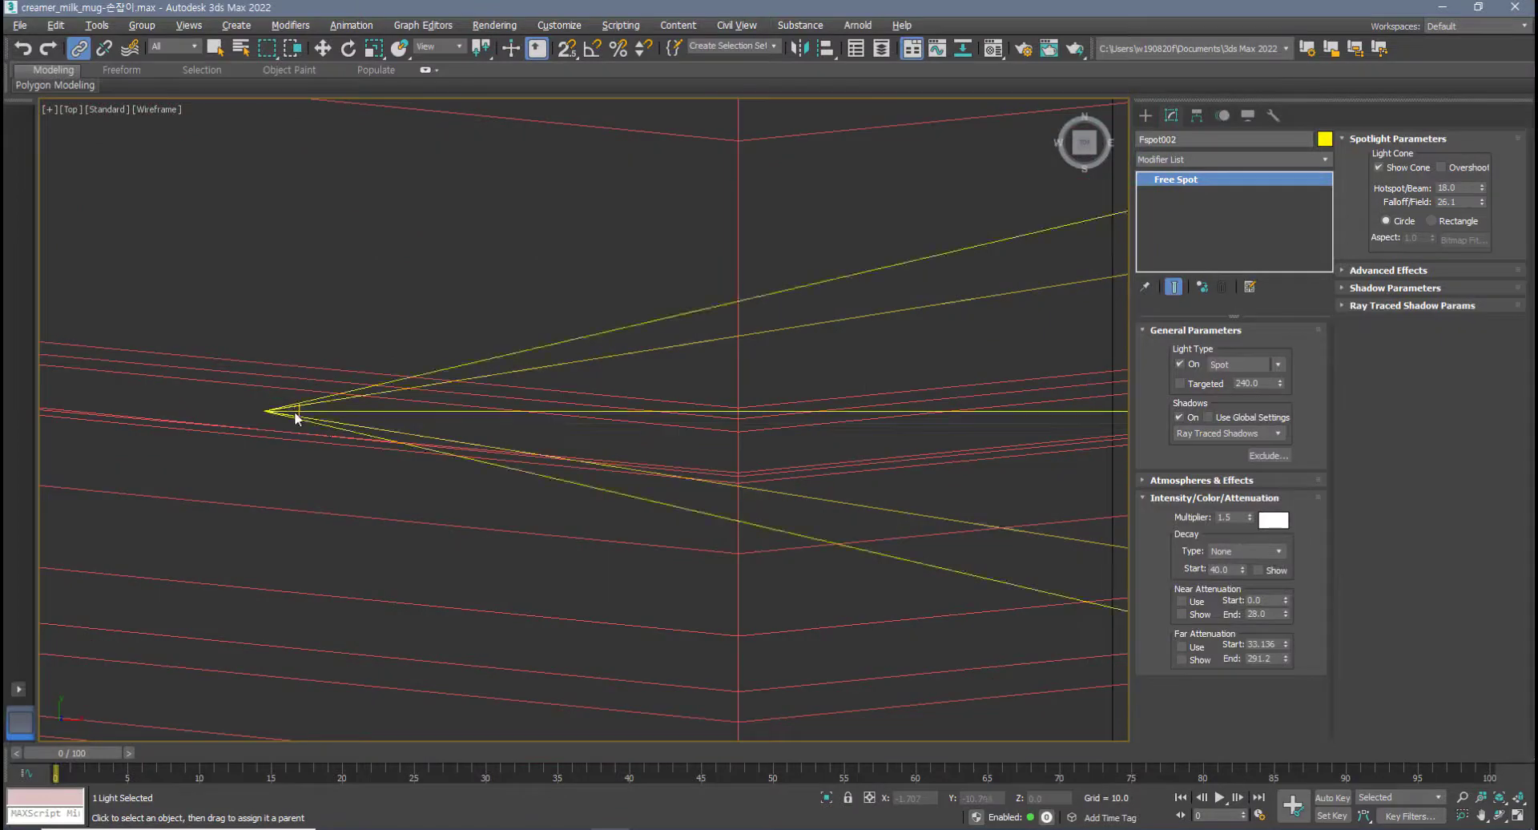
click(296, 414)
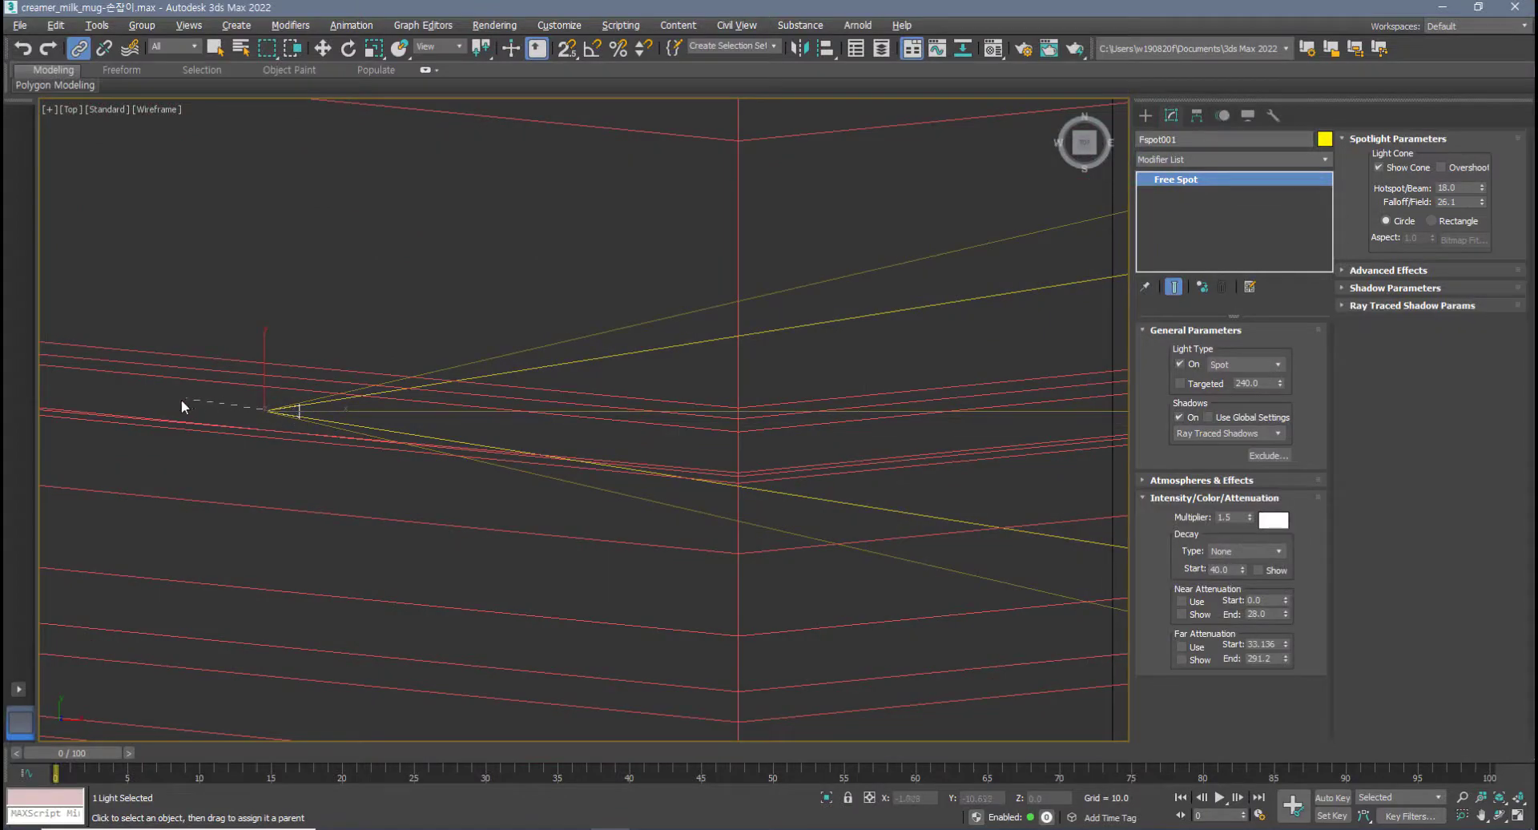
drag(211, 413, 213, 433)
scroll(212, 424, down, 6)
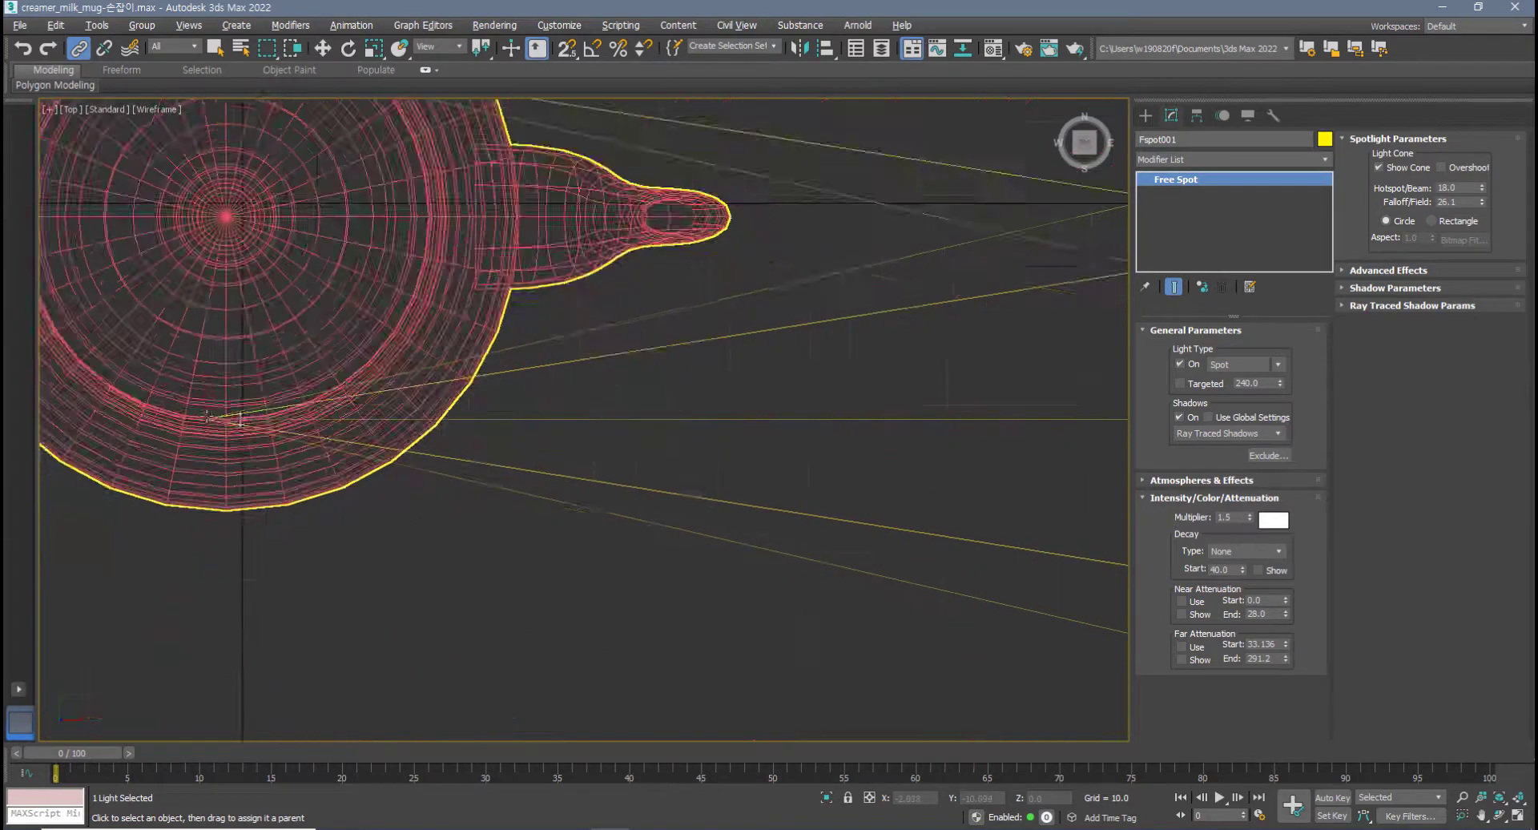
scroll(207, 416, down, 2)
middle_drag(271, 467, 450, 592)
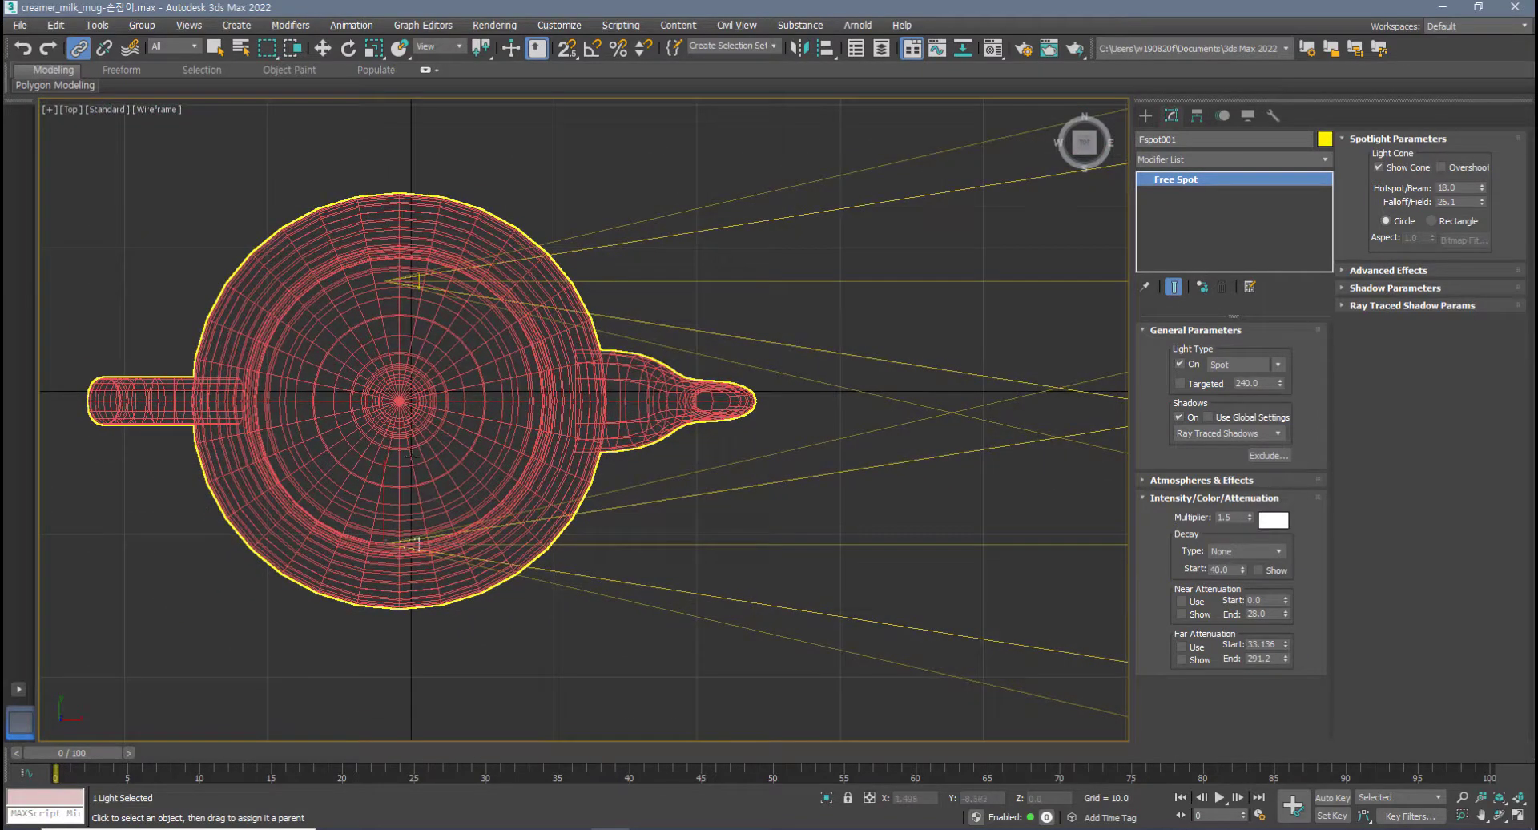
- End the linking command and select the teapot in the Top view
right_click(406, 403)
click(425, 417)
click(408, 398)
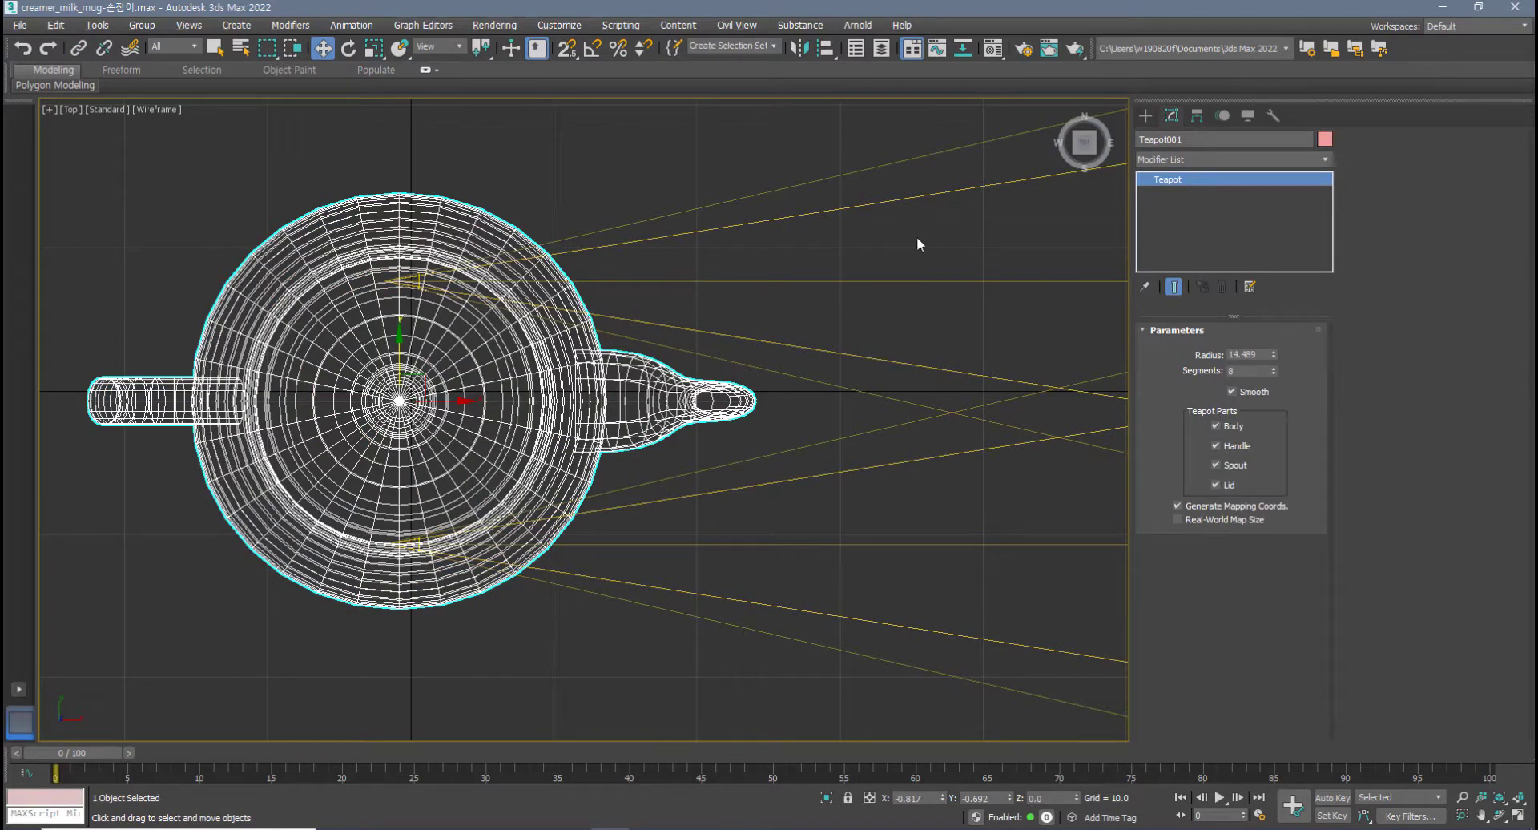
click(621, 242)
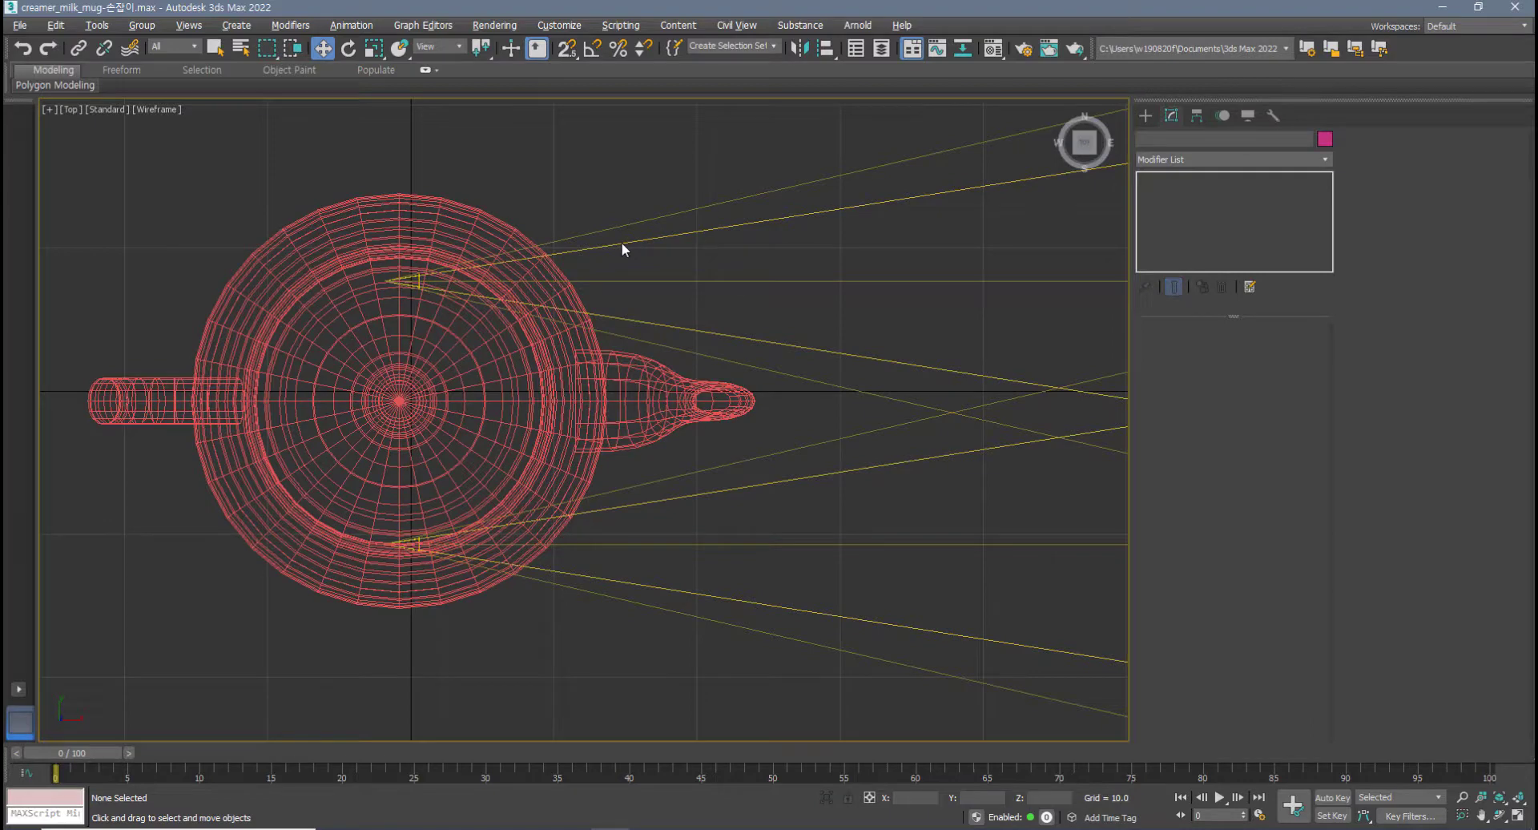
click(497, 360)
- With the Rotate tool active on the teapot, examine it and its linked spotlights in the maximized Perspective view
key(alt+w)
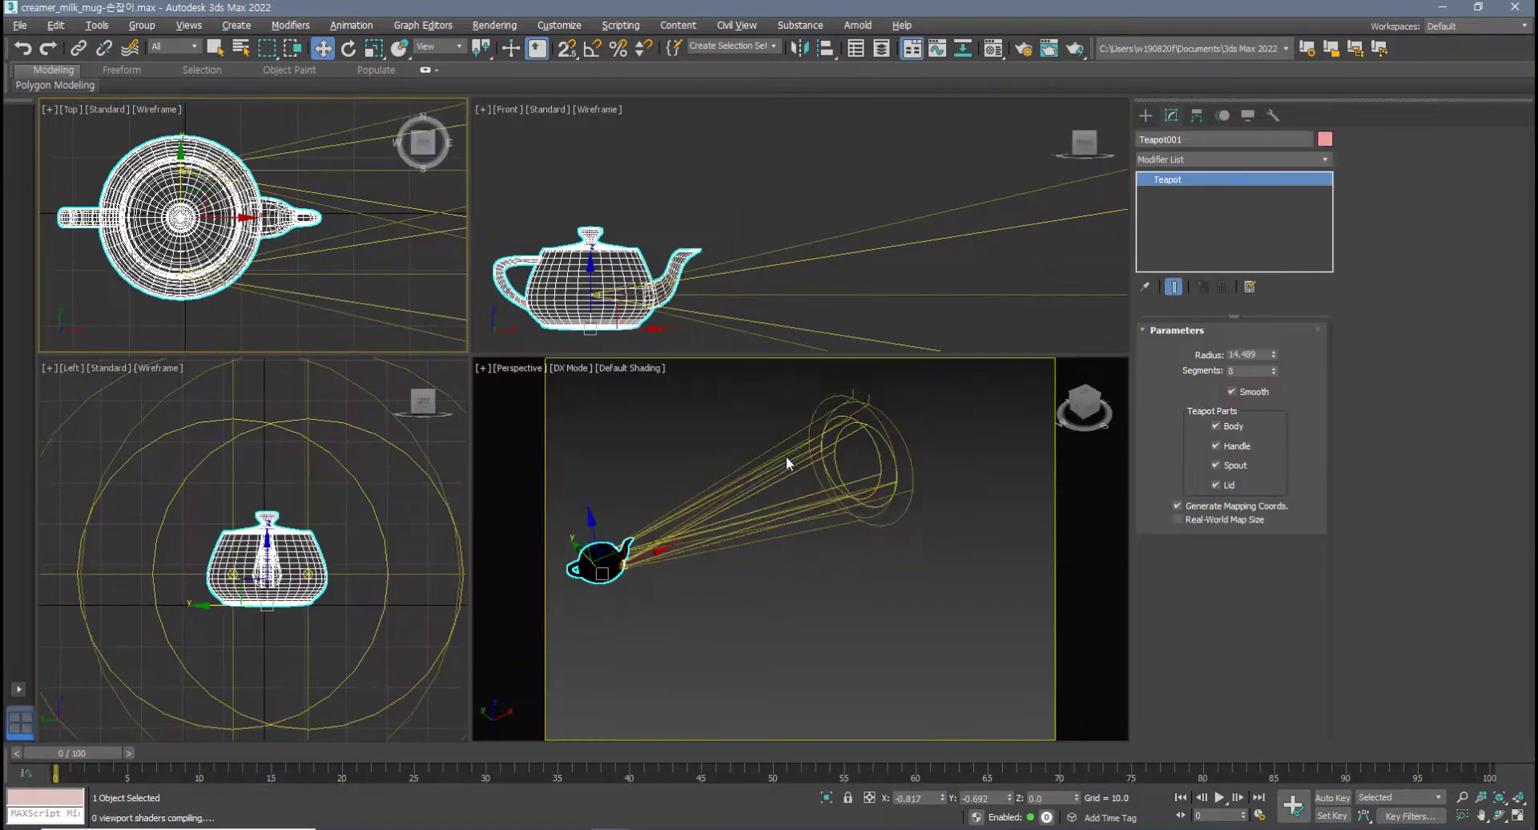
scroll(786, 455, down, 5)
scroll(756, 537, up, 4)
alt+middle_drag(753, 538, 735, 562)
scroll(723, 558, up, 2)
key(alt+w)
drag(461, 426, 459, 518)
key(e)
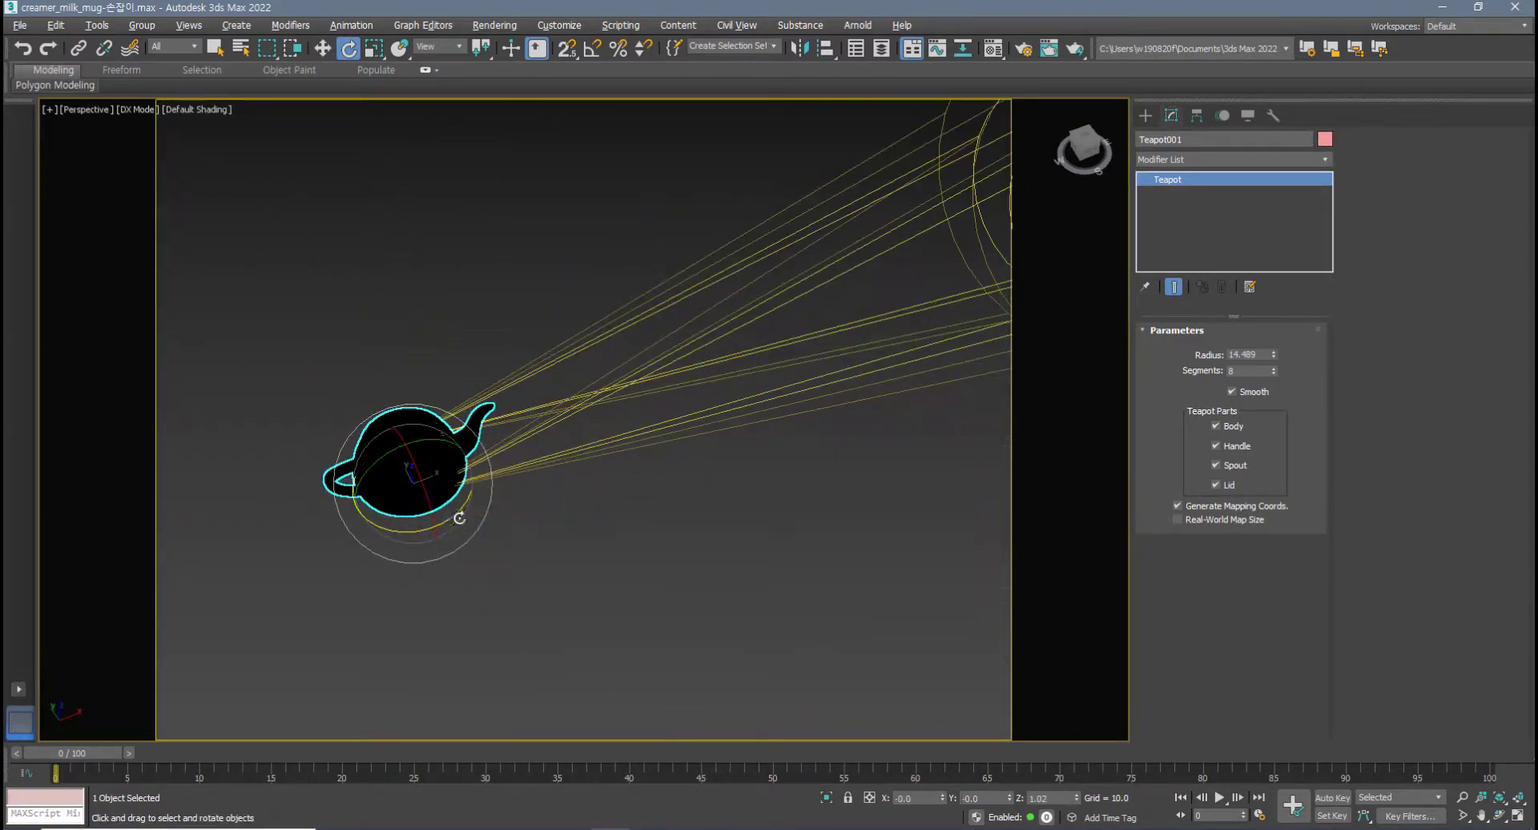
middle_drag(509, 516, 491, 553)
scroll(491, 556, down, 4)
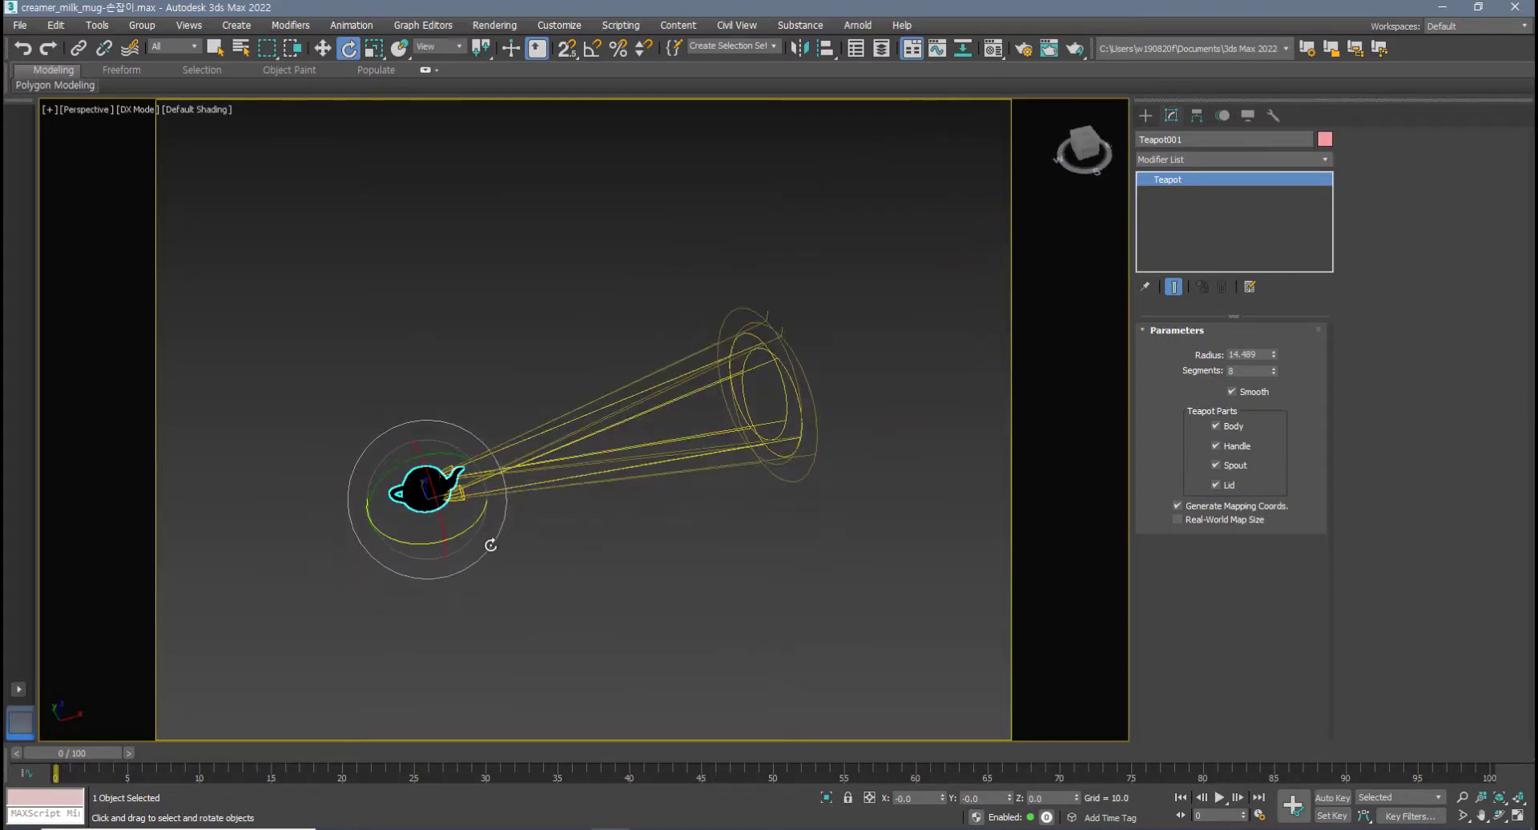
- Reset the four-viewport layout to equal sizes and maximize the Top view with space around the teapot
key(alt+w)
scroll(417, 340, down, 4)
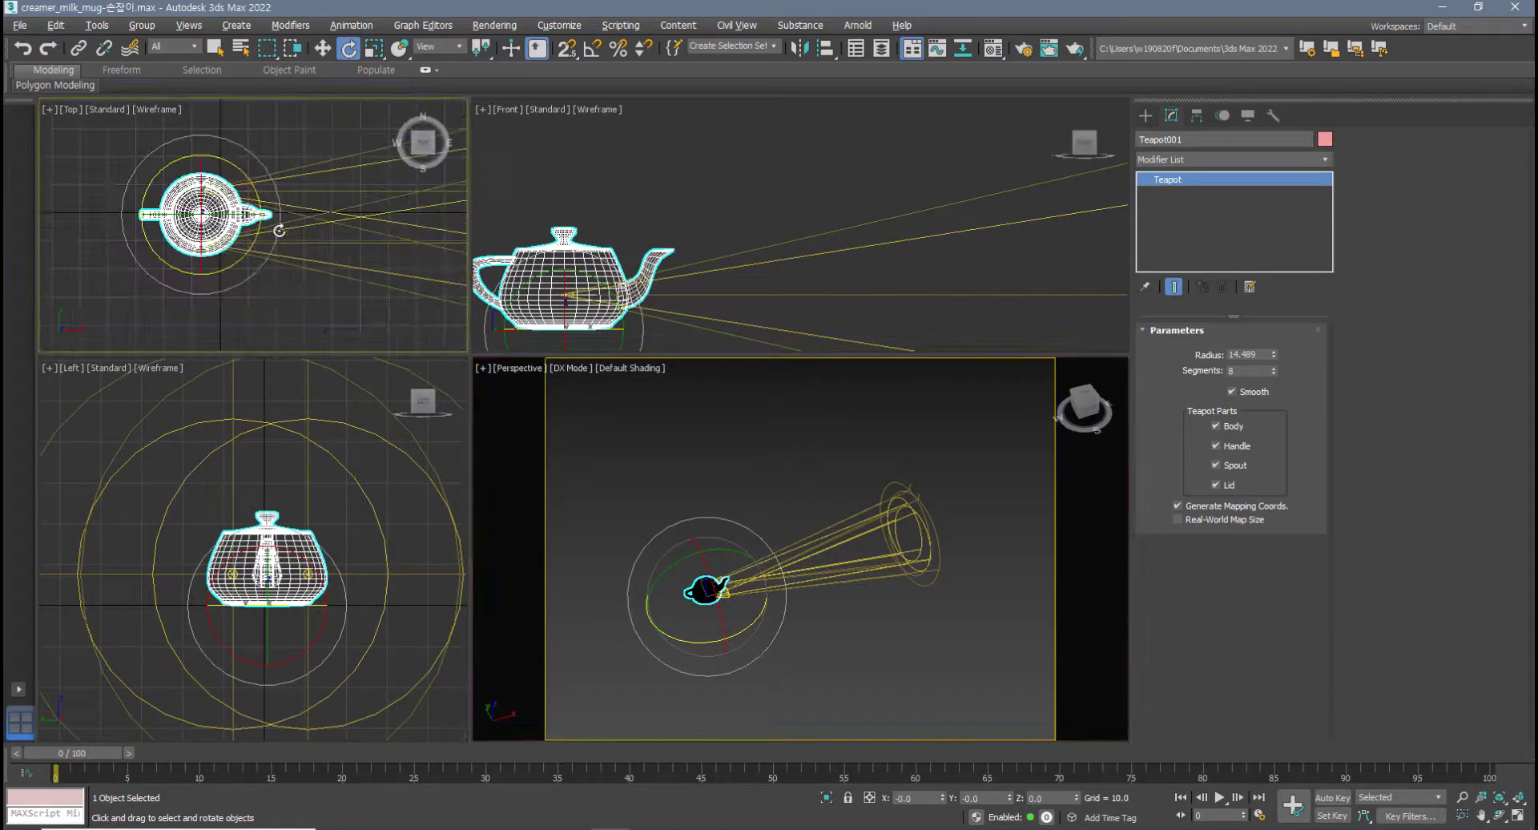
right_click(469, 357)
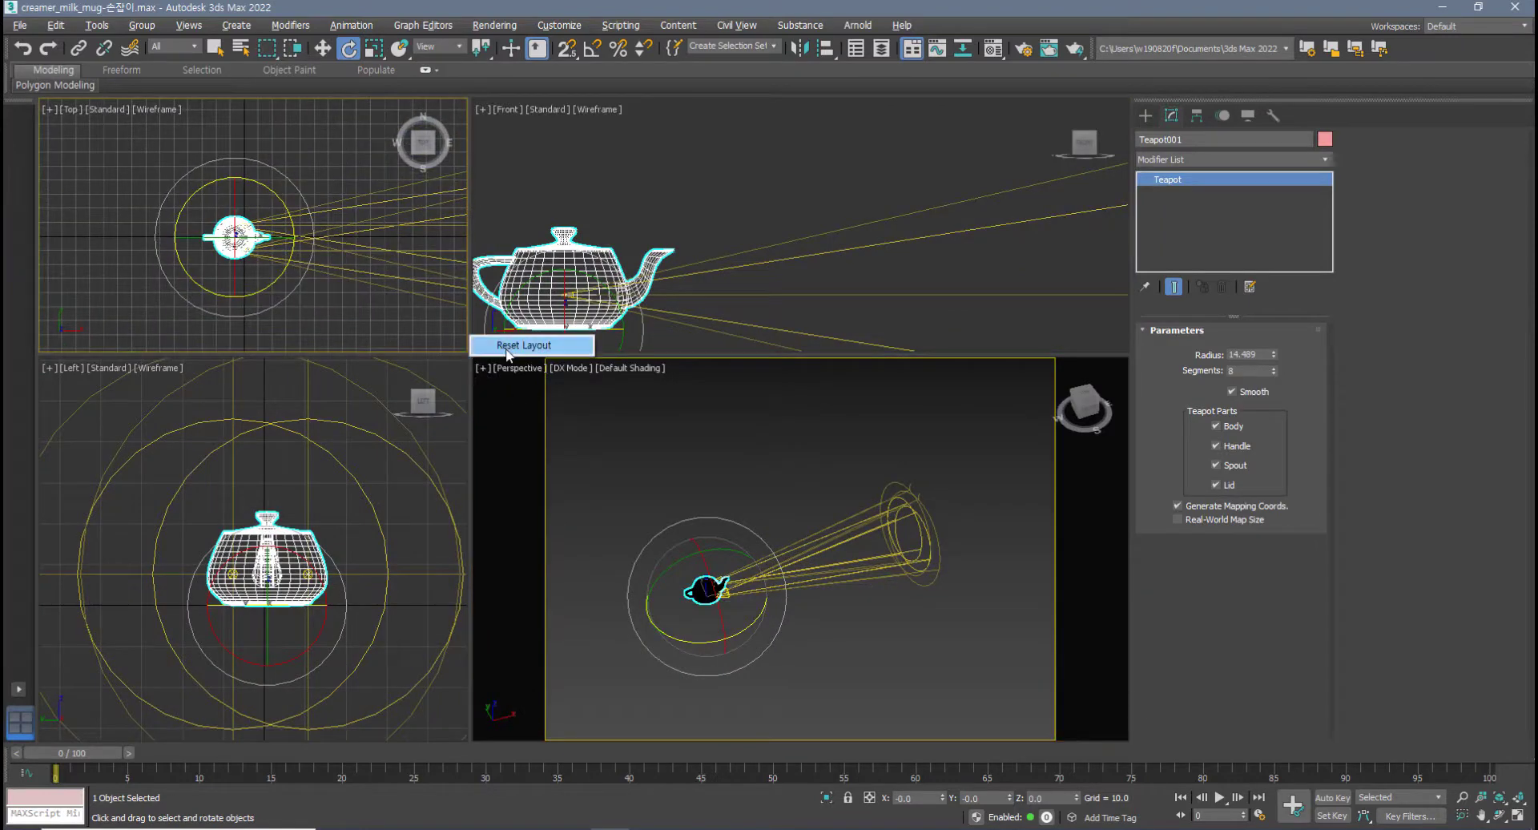
click(506, 346)
scroll(467, 352, down, 3)
middle_drag(479, 362, 364, 309)
scroll(359, 302, up, 3)
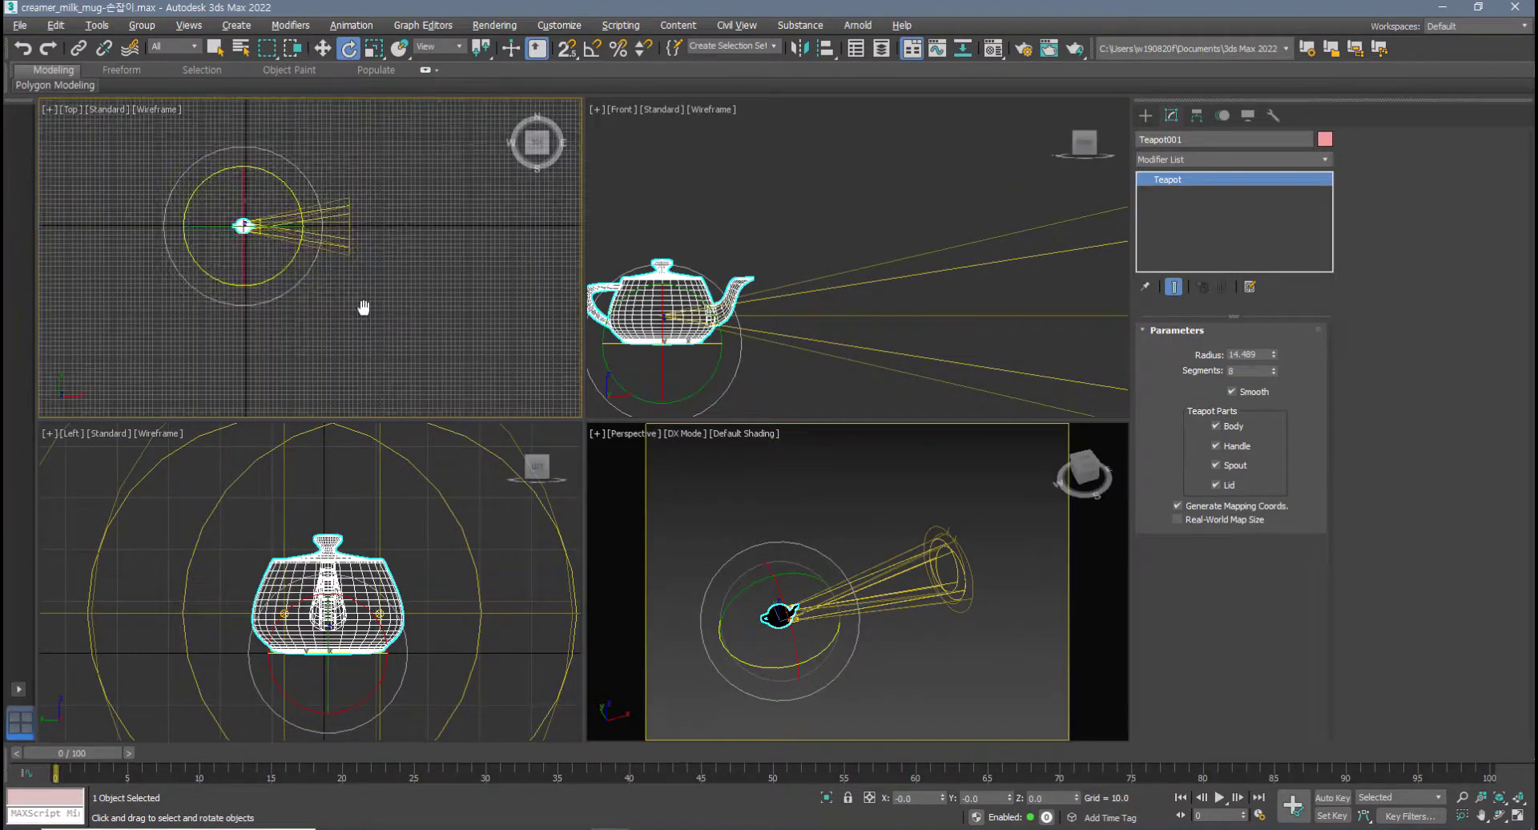
key(alt+w)
- Start the Line spline tool with both Initial Type and Drag Type set to Smooth
click(1145, 116)
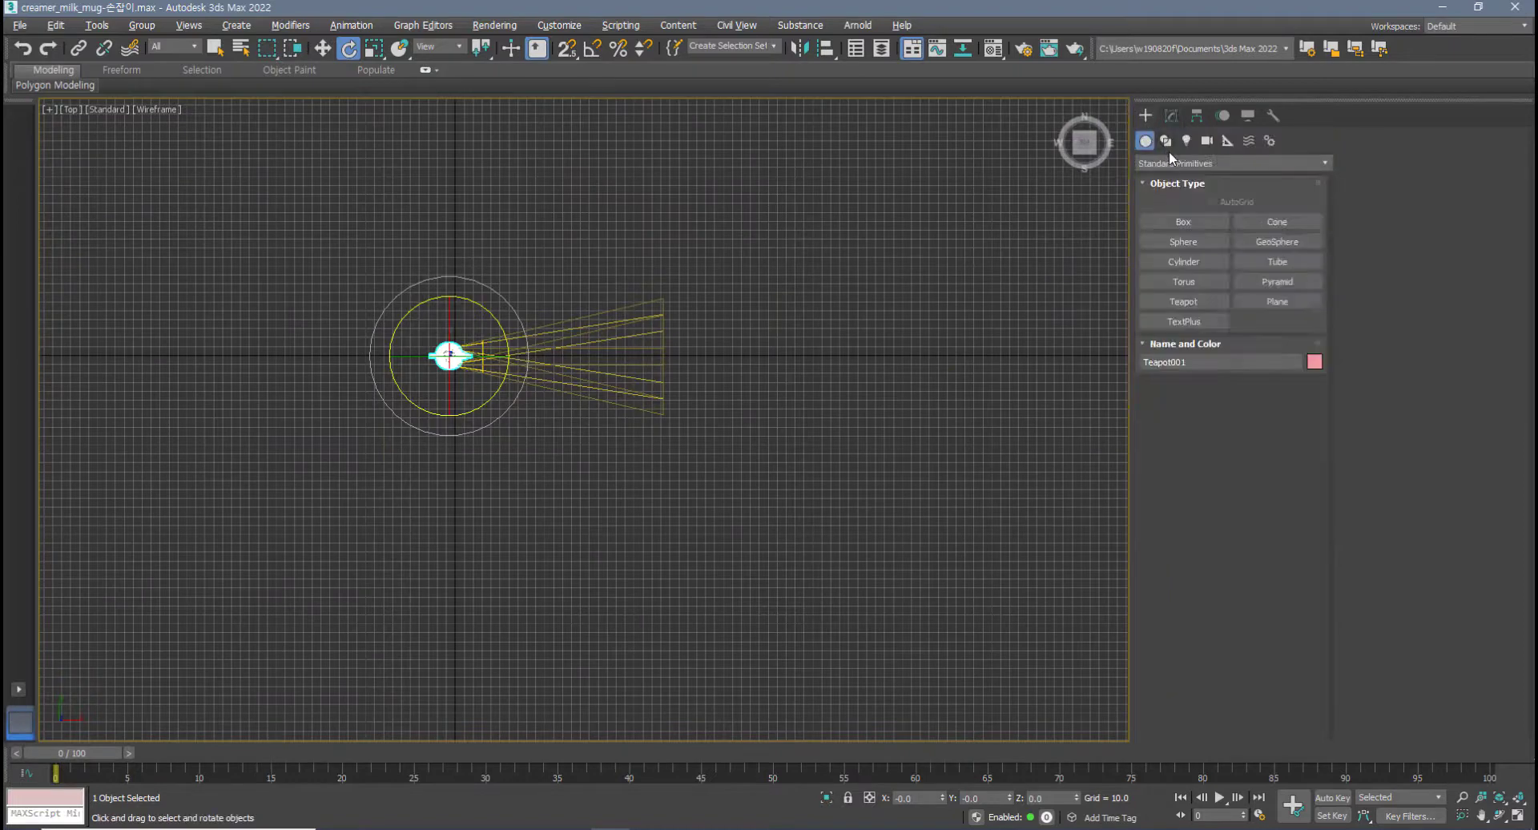
click(1165, 141)
middle_drag(906, 403, 848, 448)
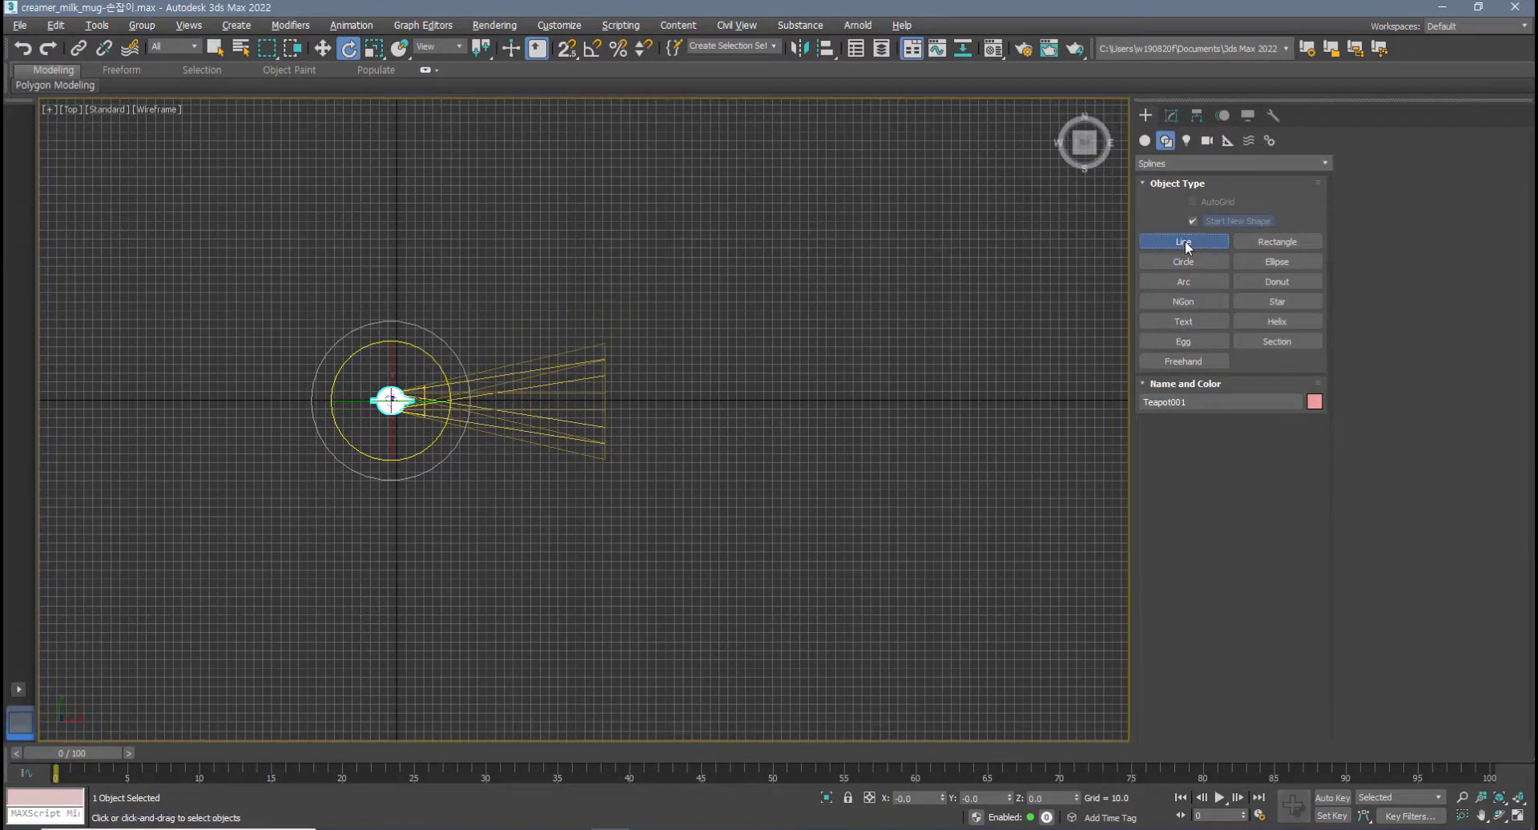
click(1184, 241)
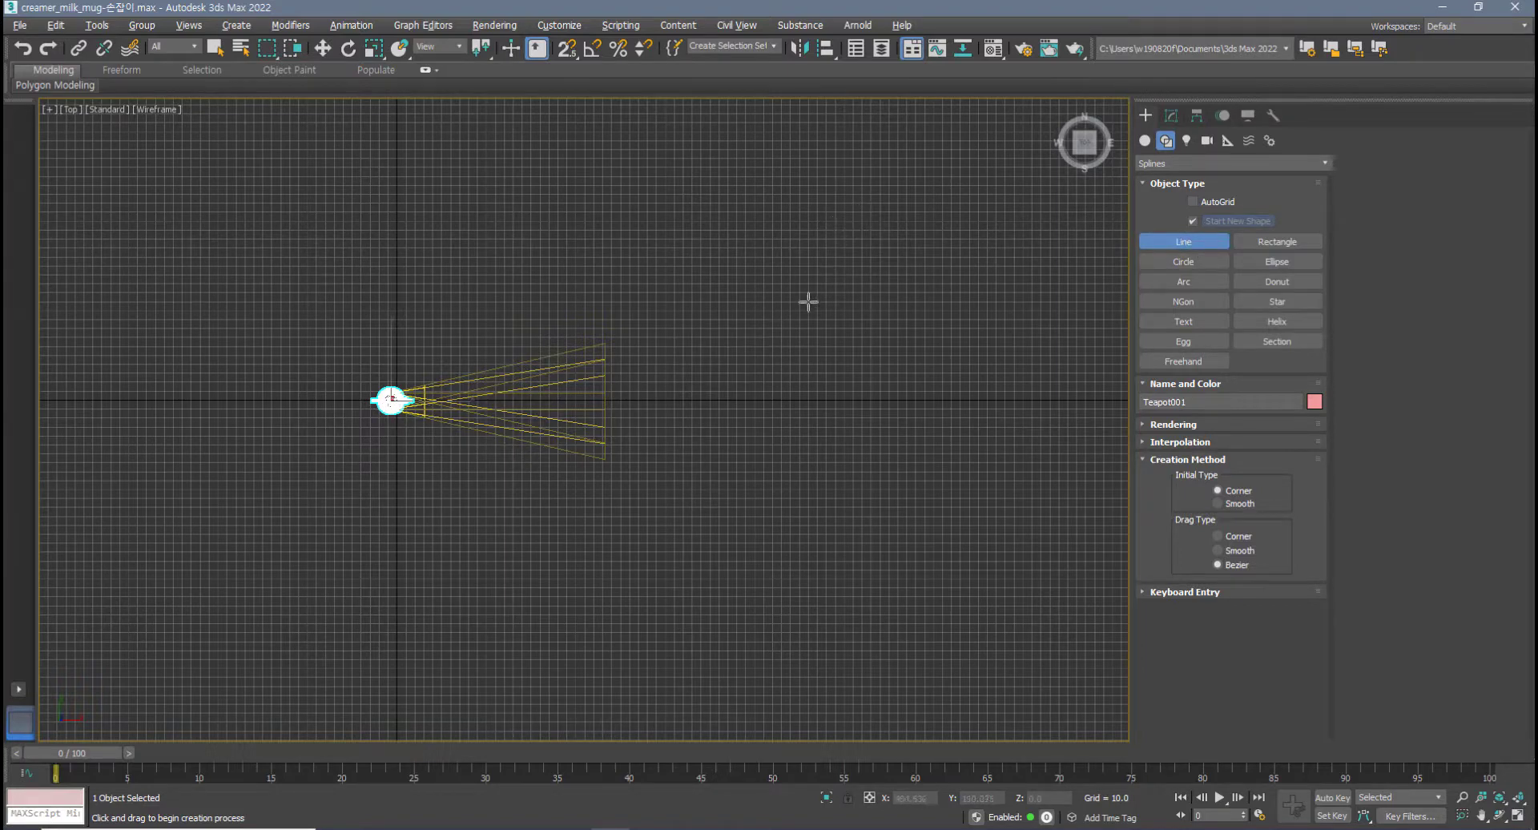
click(1234, 551)
middle_drag(543, 484, 441, 534)
scroll(332, 520, down, 5)
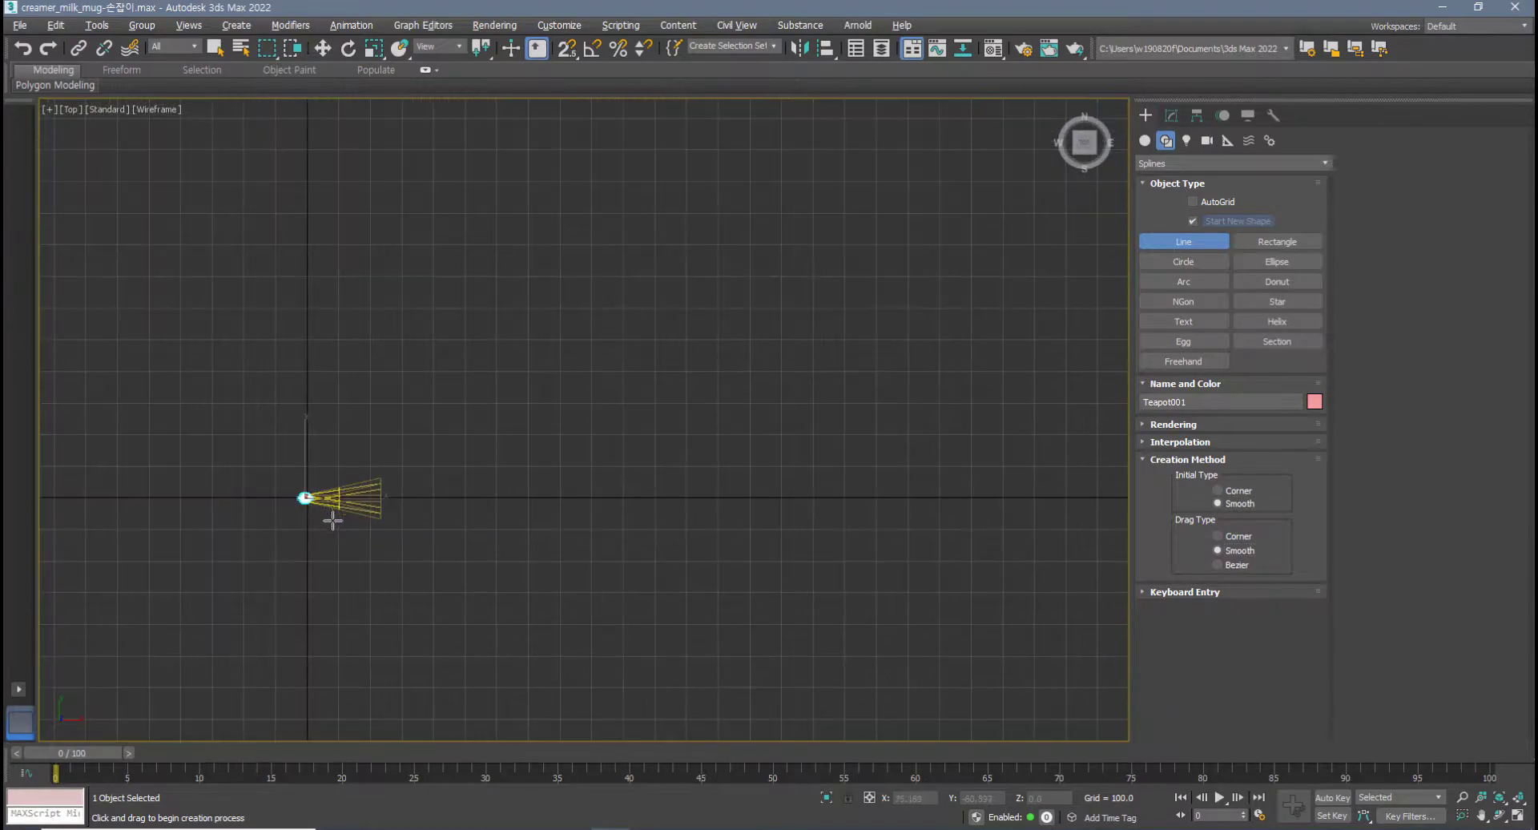
- Try a four-point smooth line starting behind the teapot and waving along the X axis, and undo it
click(253, 482)
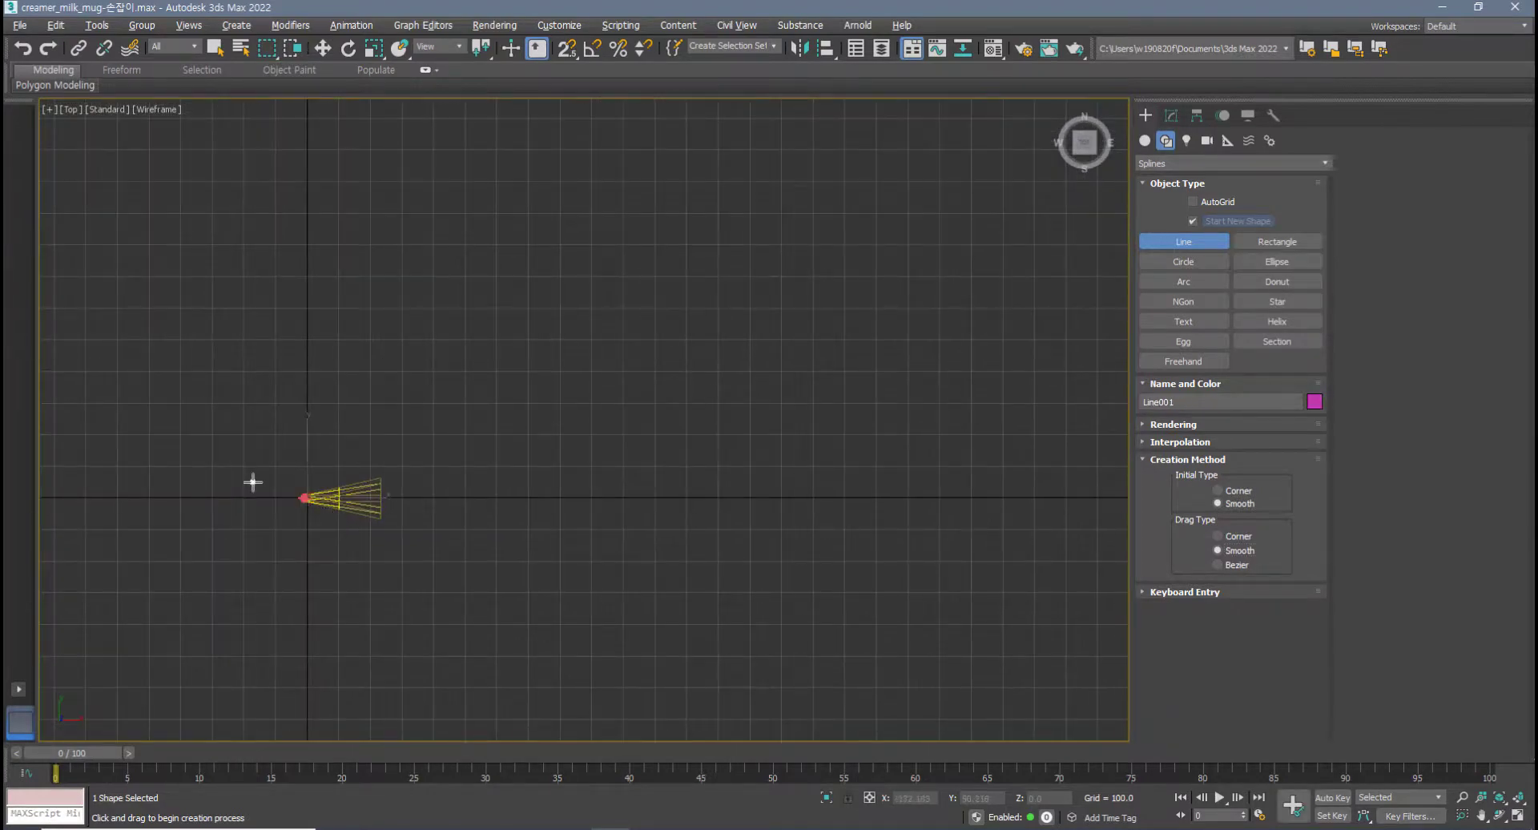
click(612, 443)
scroll(694, 556, down, 3)
click(776, 567)
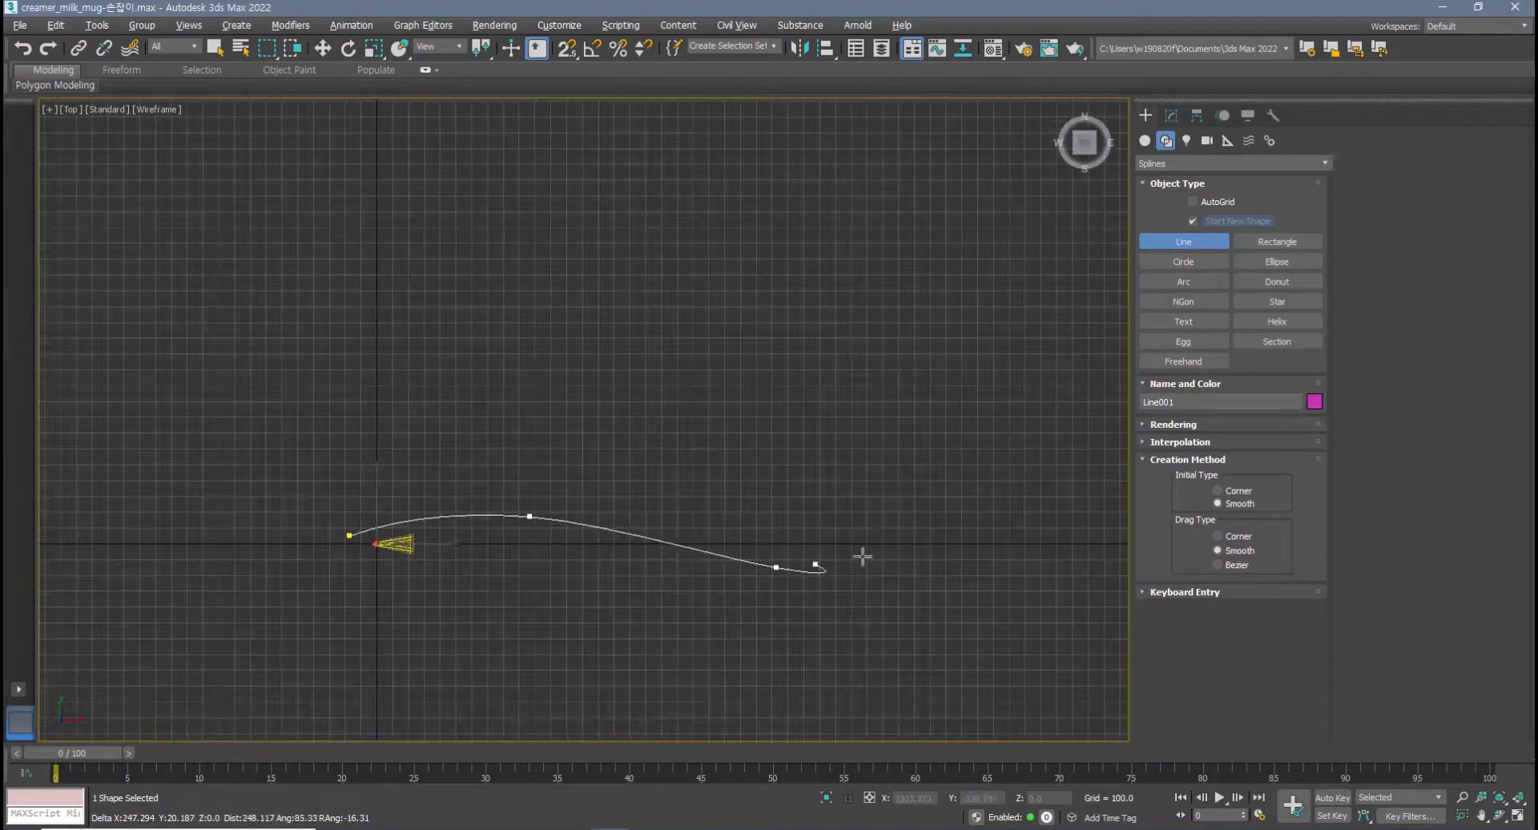
click(977, 513)
right_click(1063, 407)
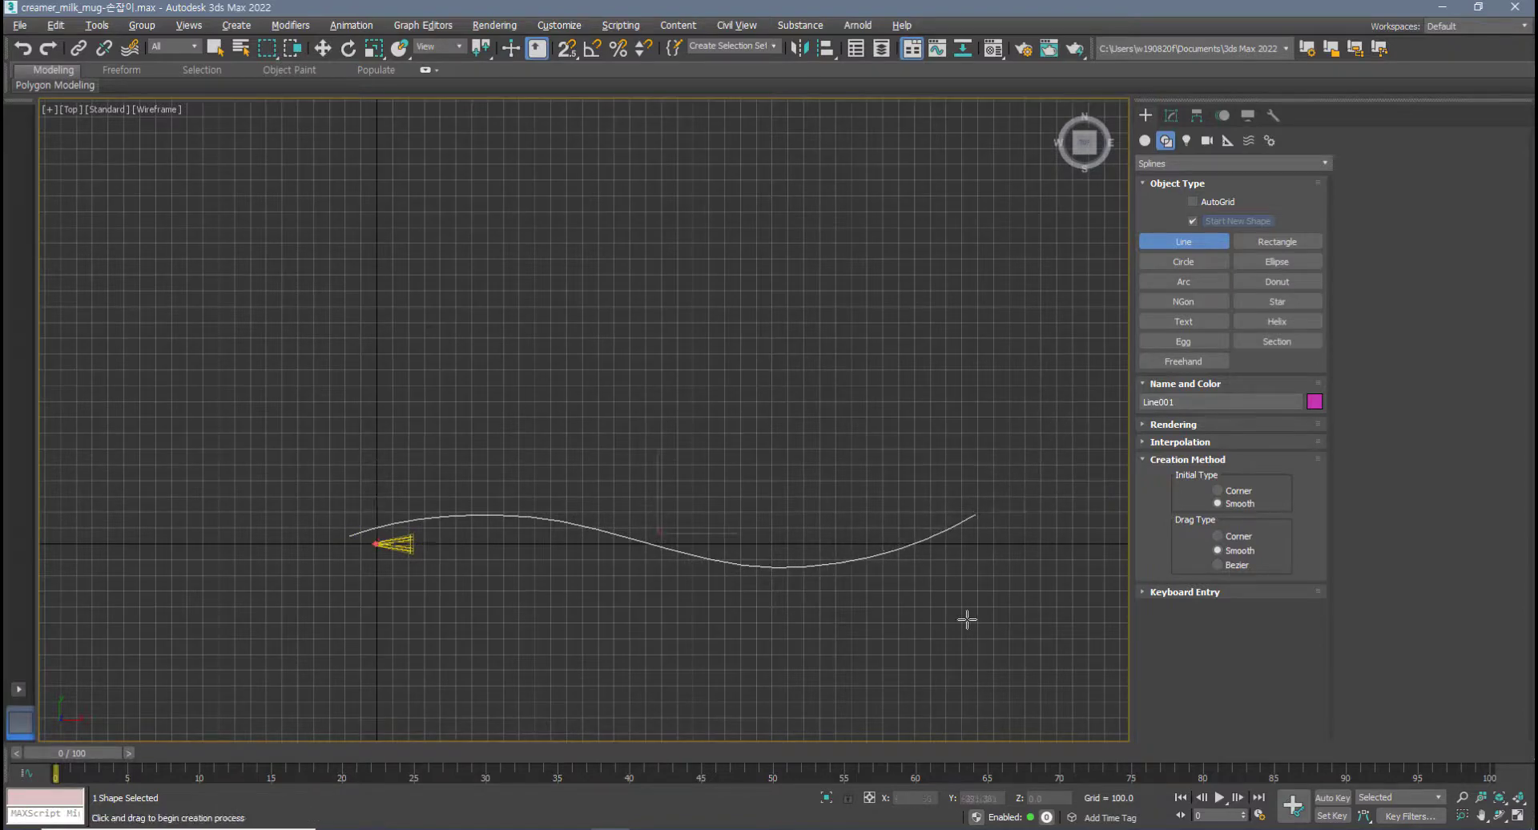
key(ctrl+z)
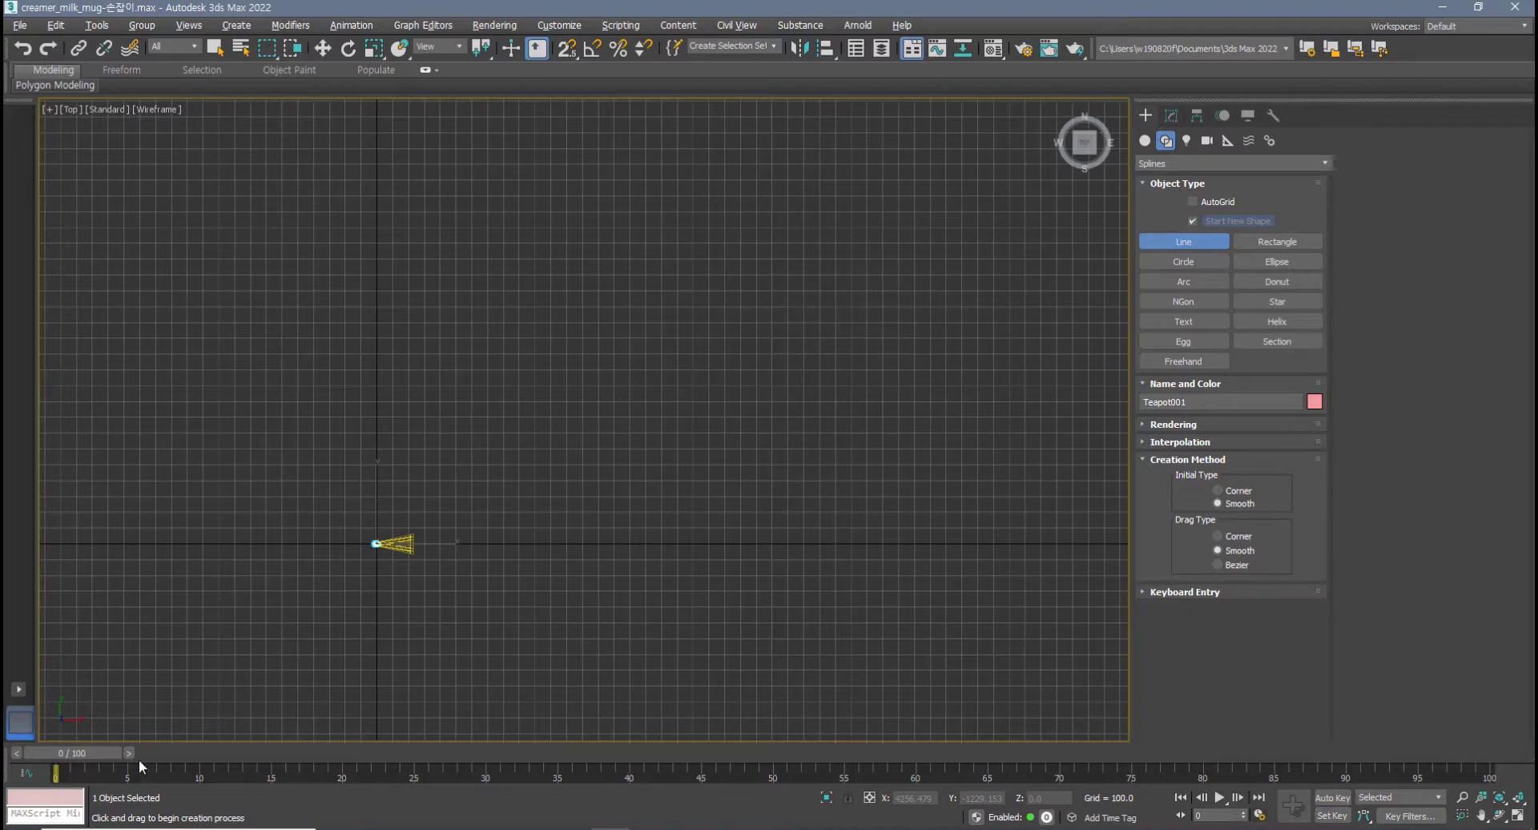
- Set the animation length to 300 frames in Time Configuration, play the timeline briefly and return to frame 0
click(1261, 817)
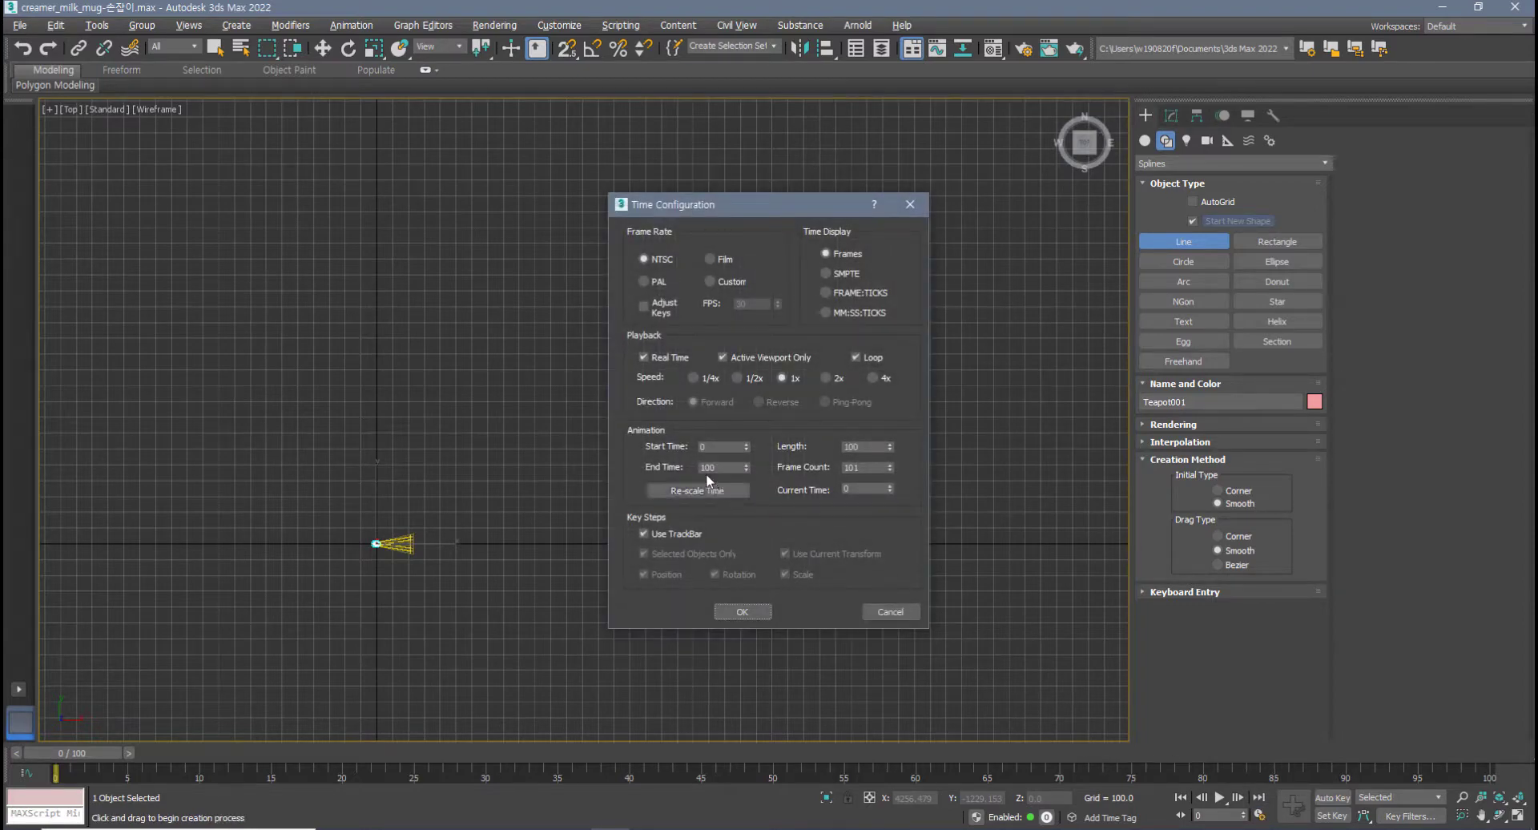
click(868, 448)
click(744, 611)
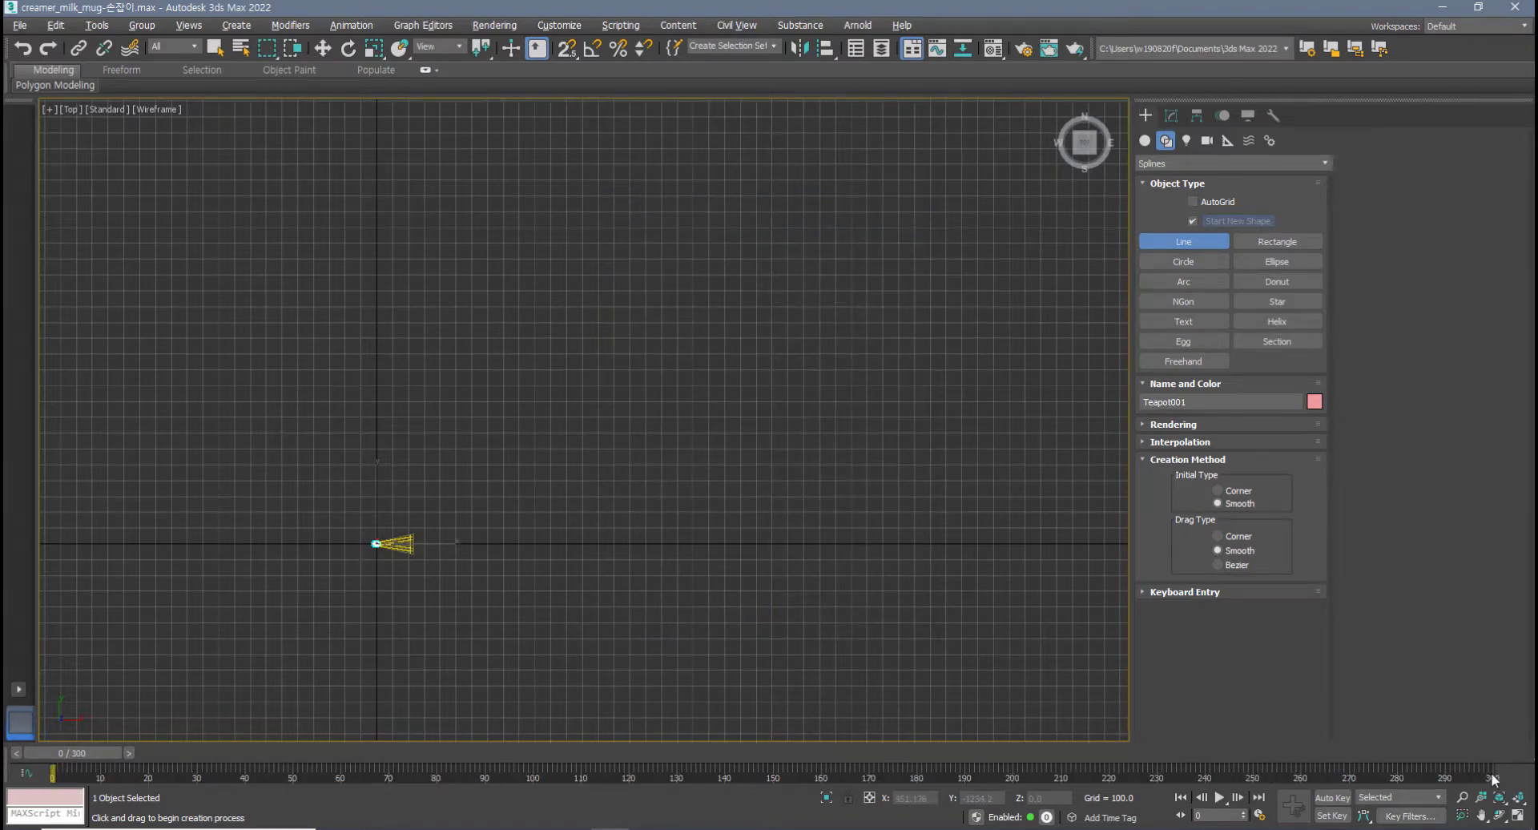
click(1220, 798)
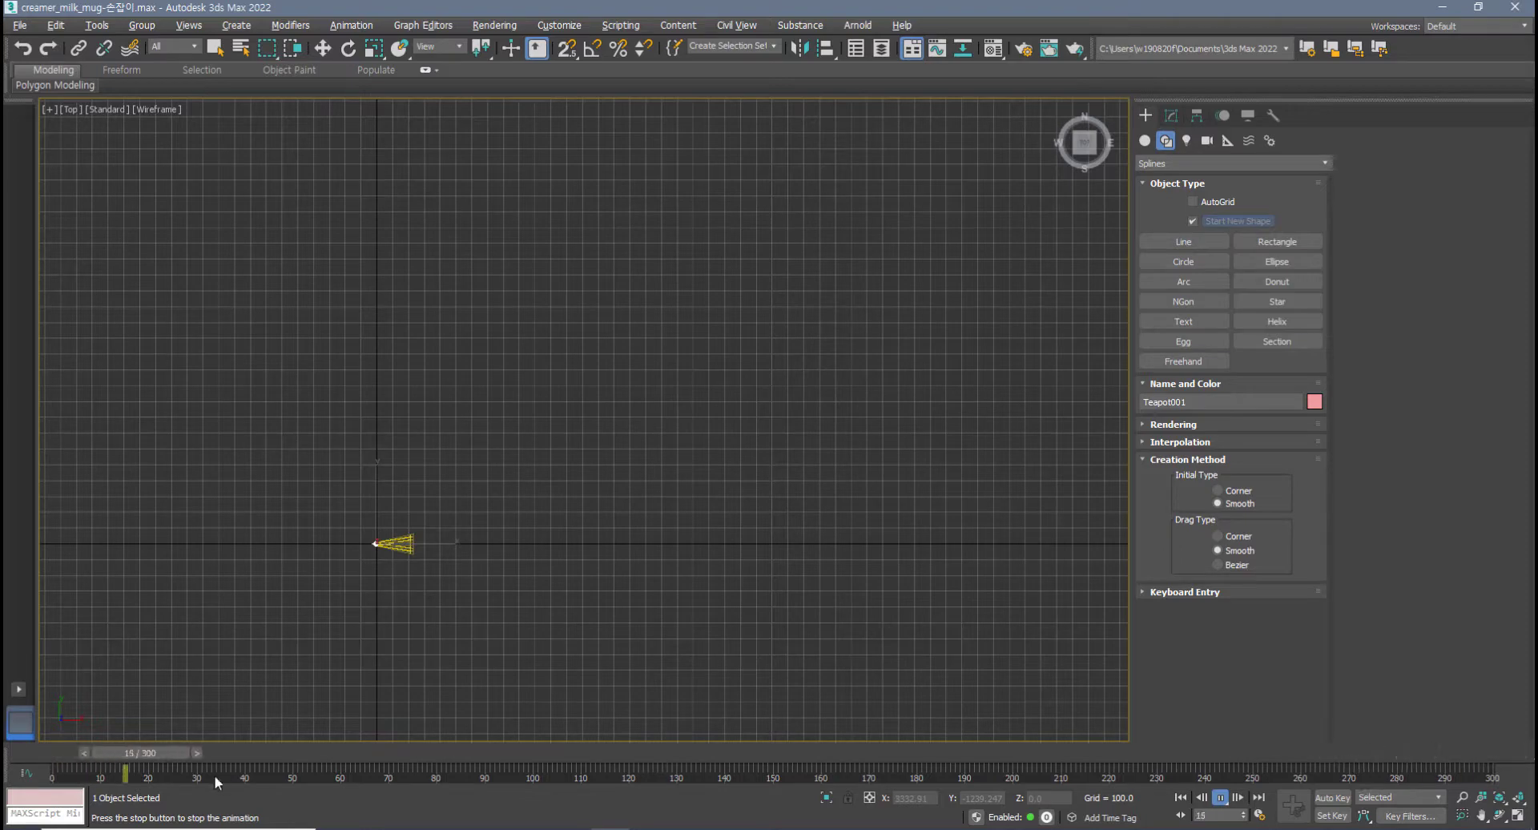
click(49, 766)
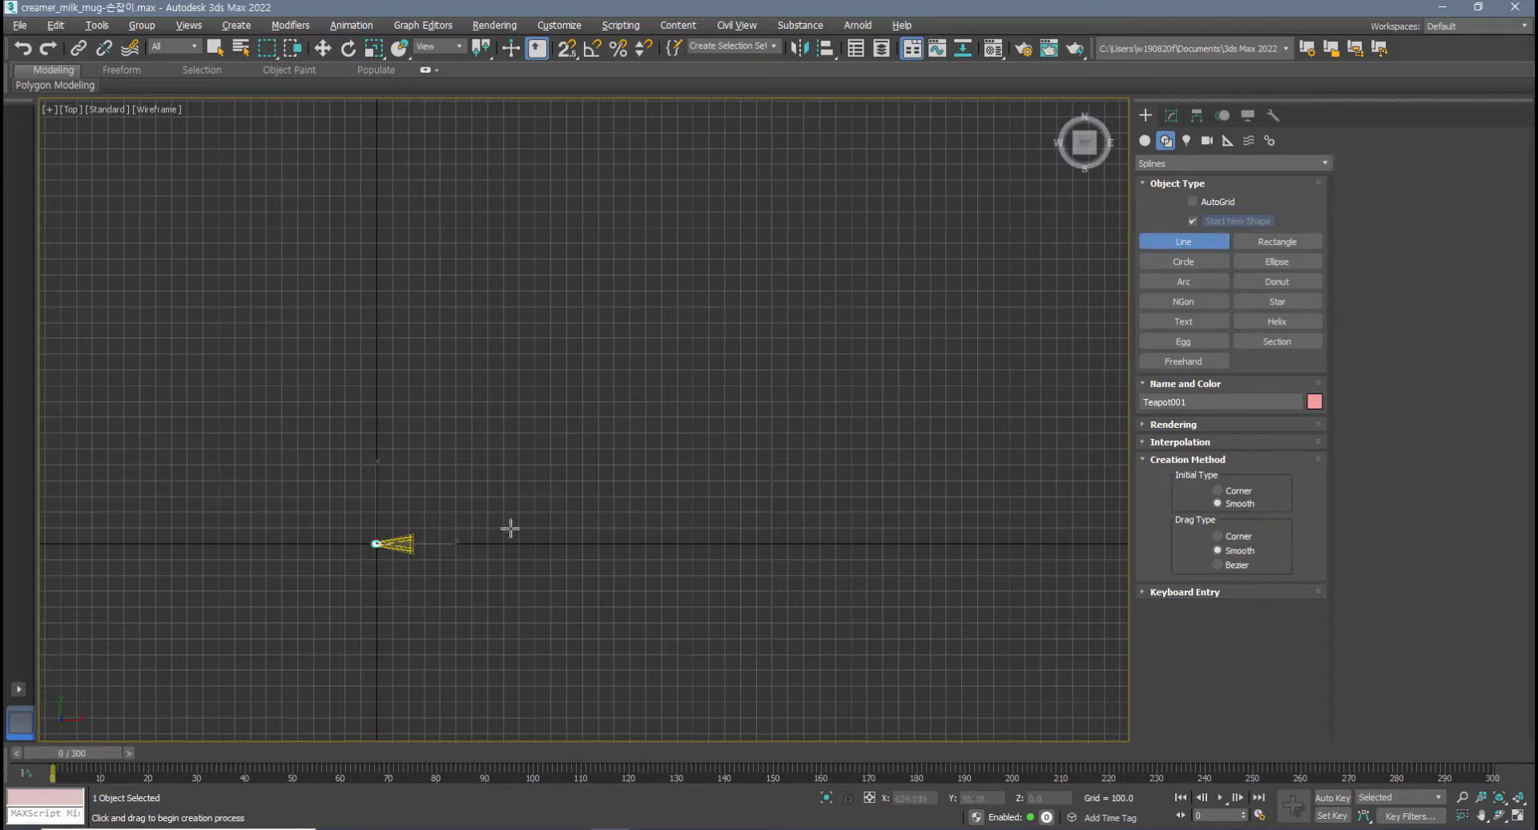
- Draw an open four-point smooth line in the Top view, starting beside the teapot and waving along the X axis
scroll(408, 539, up, 5)
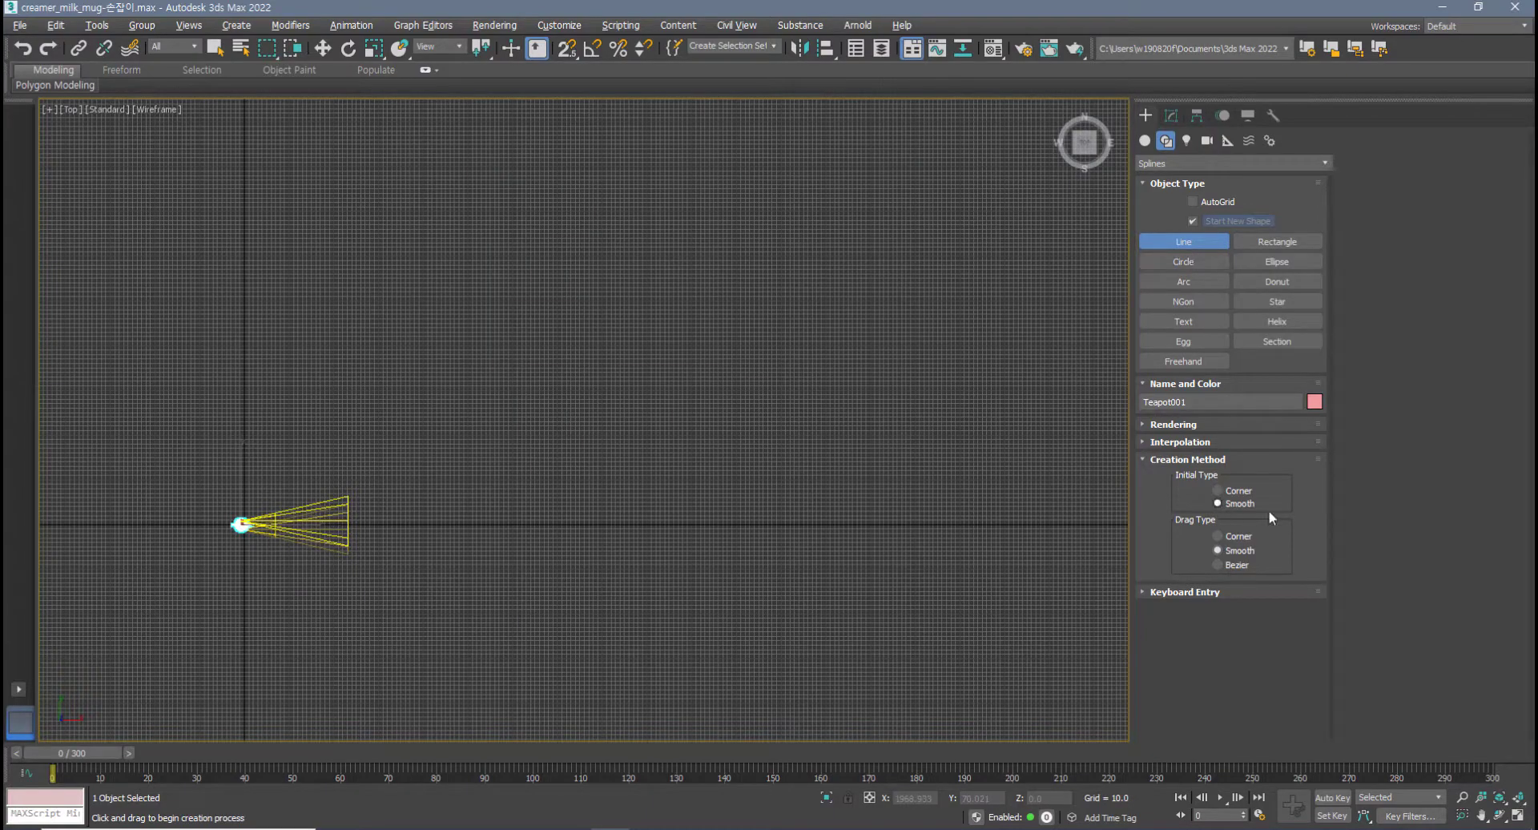
middle_drag(340, 485, 282, 485)
click(185, 496)
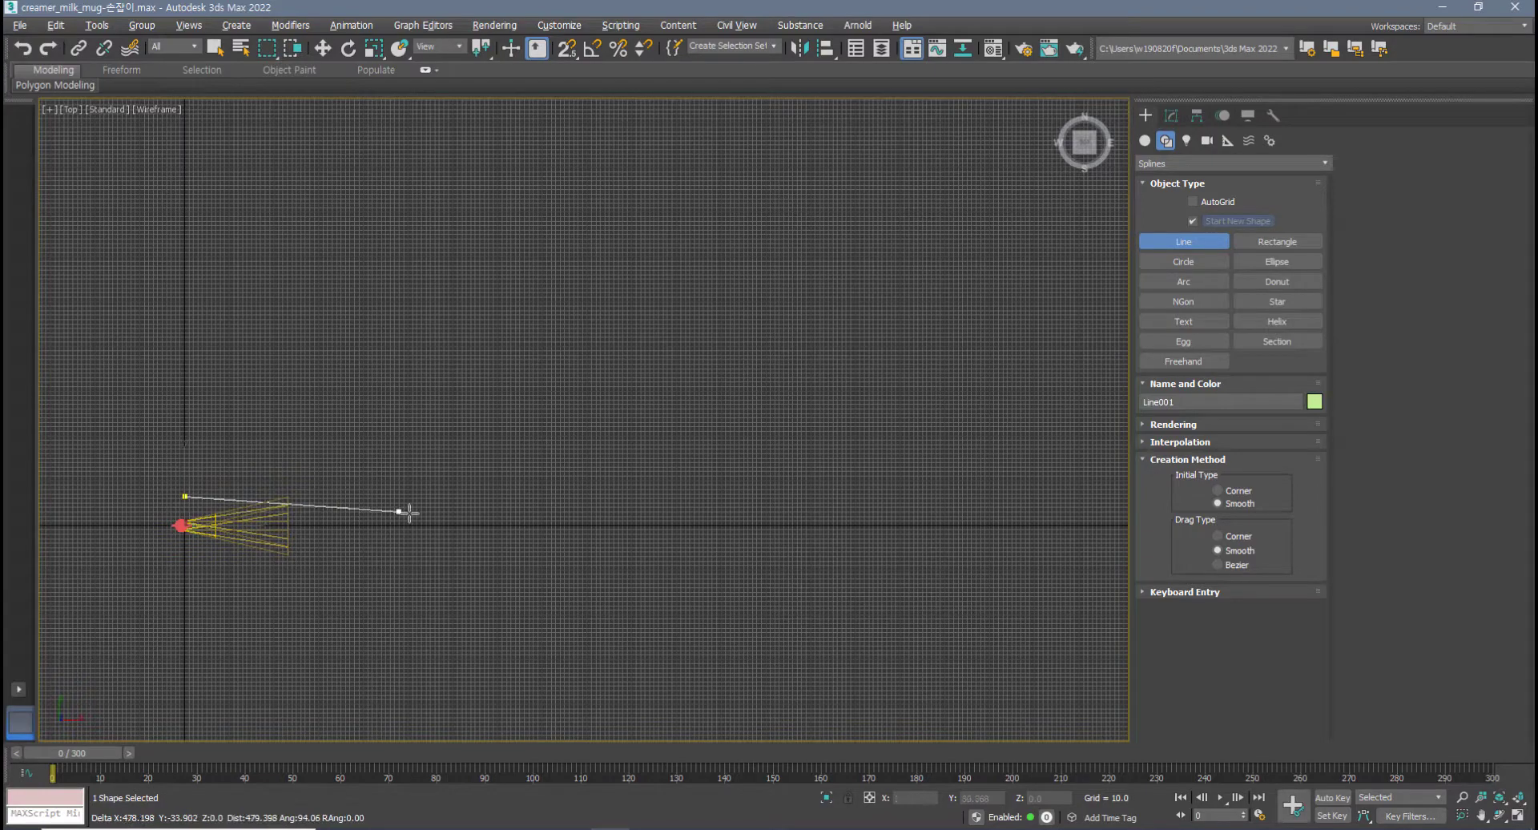
click(435, 513)
click(728, 447)
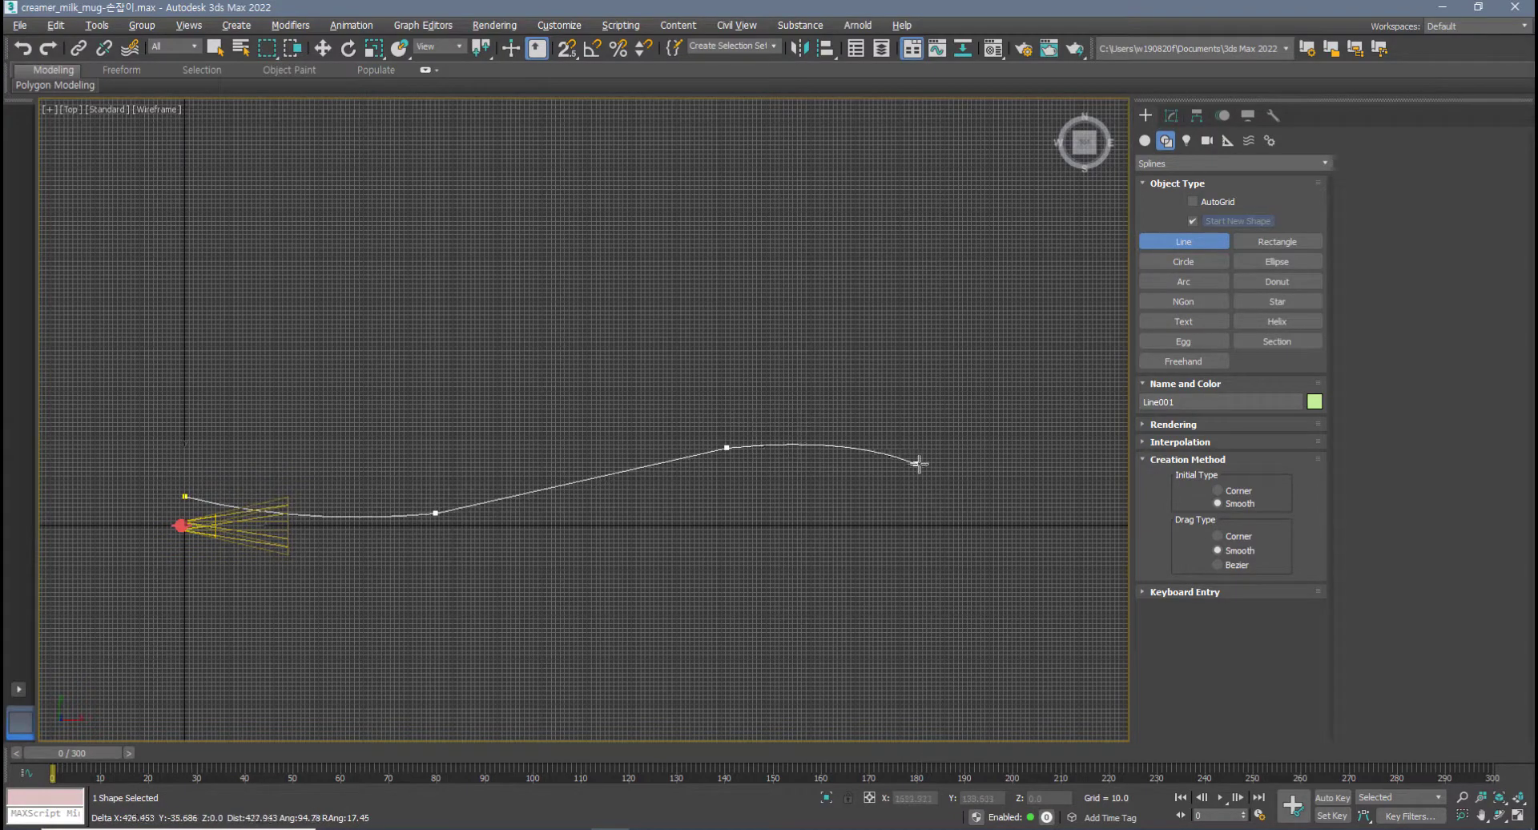
scroll(920, 463, down, 2)
click(1018, 500)
right_click(1022, 502)
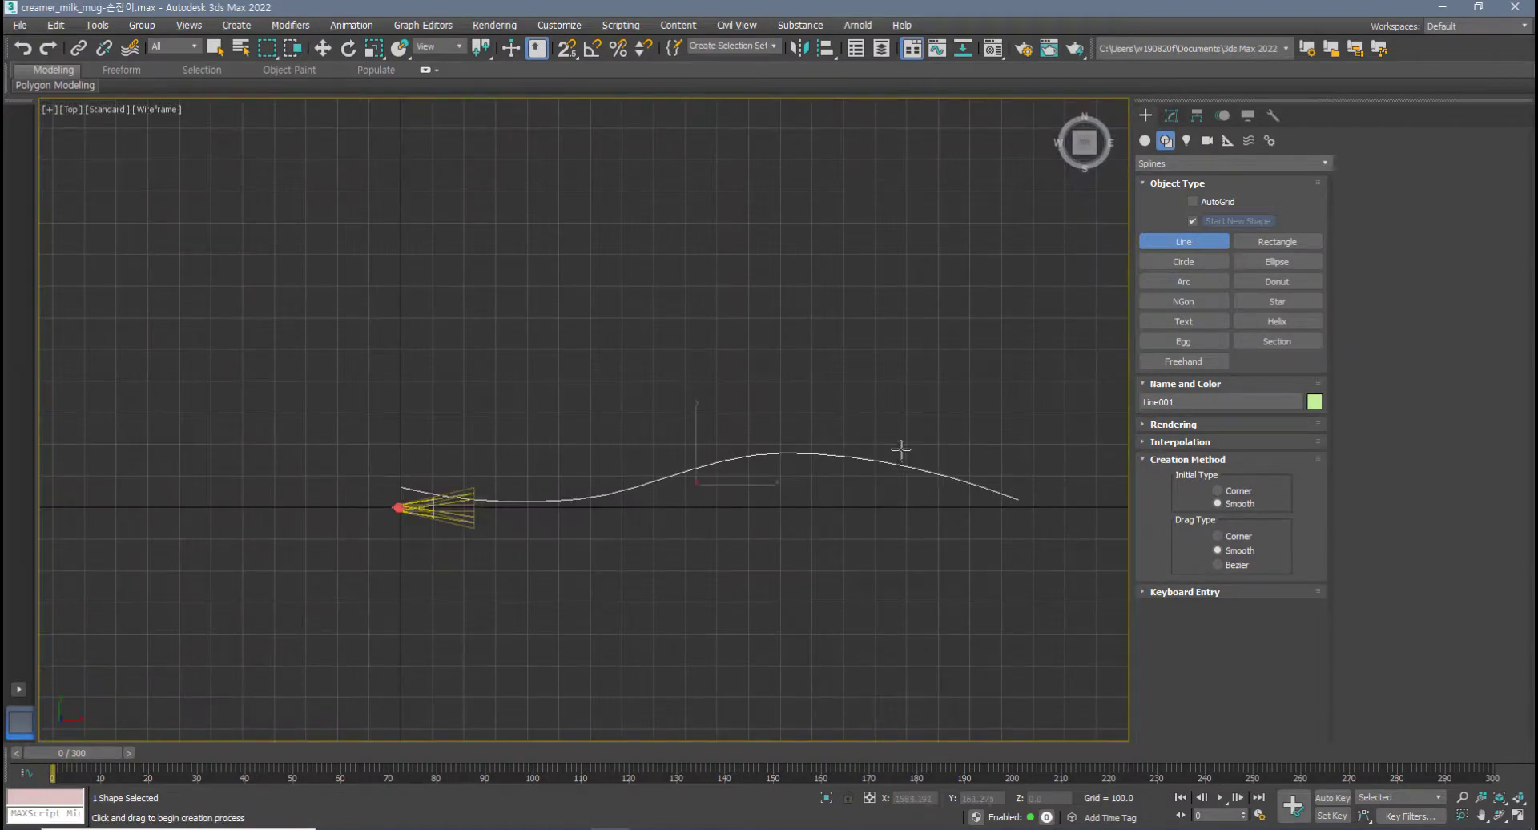
middle_drag(900, 449, 810, 465)
- At Vertex level, select the line's third vertex and raise it in the Front view to Z about 120
click(1170, 115)
key(e)
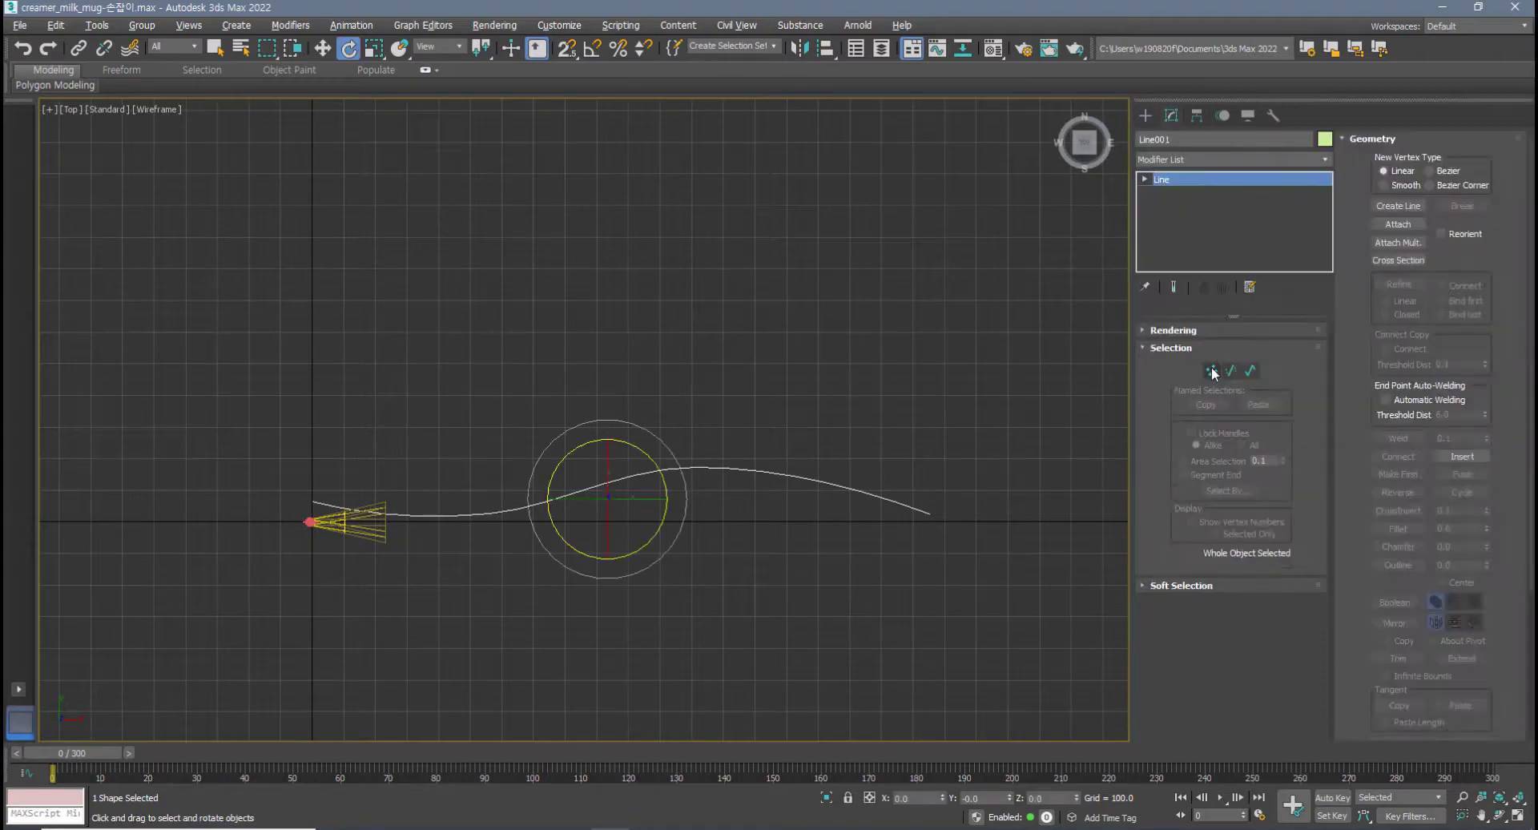
click(1211, 370)
click(696, 464)
middle_drag(697, 464, 687, 472)
key(alt+w)
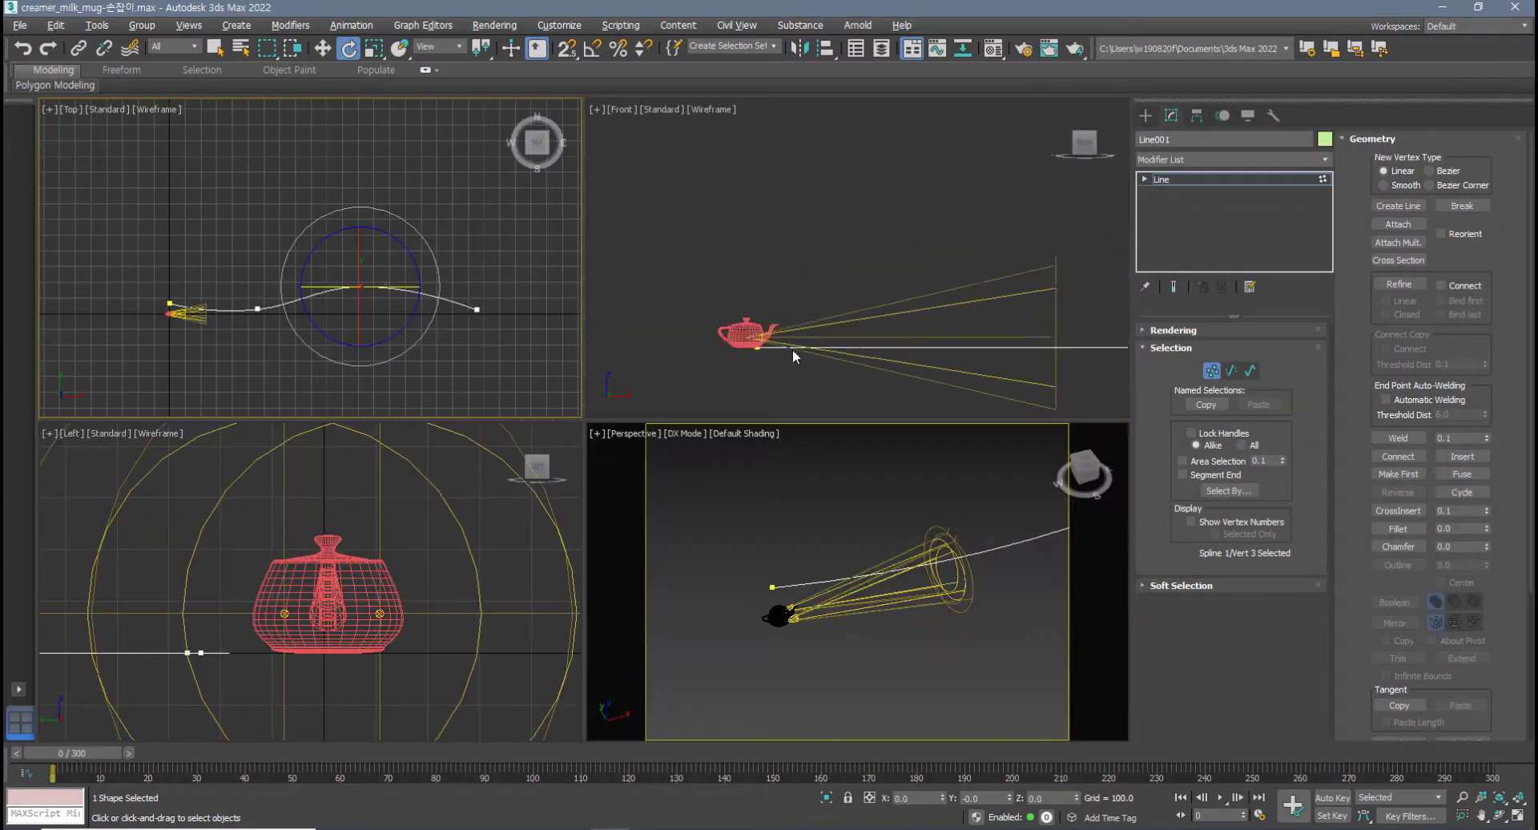
scroll(793, 356, down, 8)
key(w)
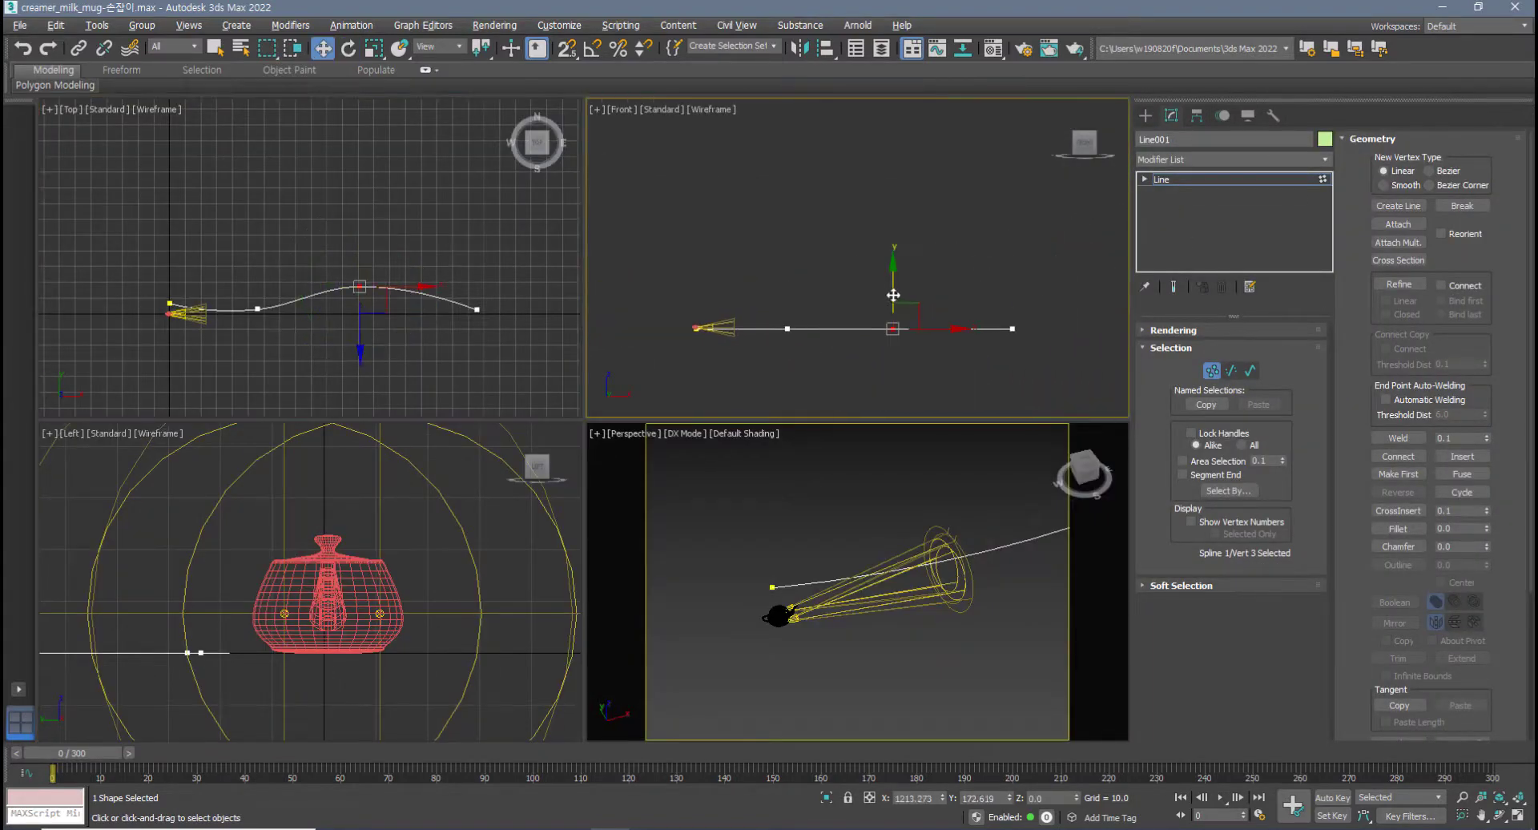
drag(893, 296, 893, 276)
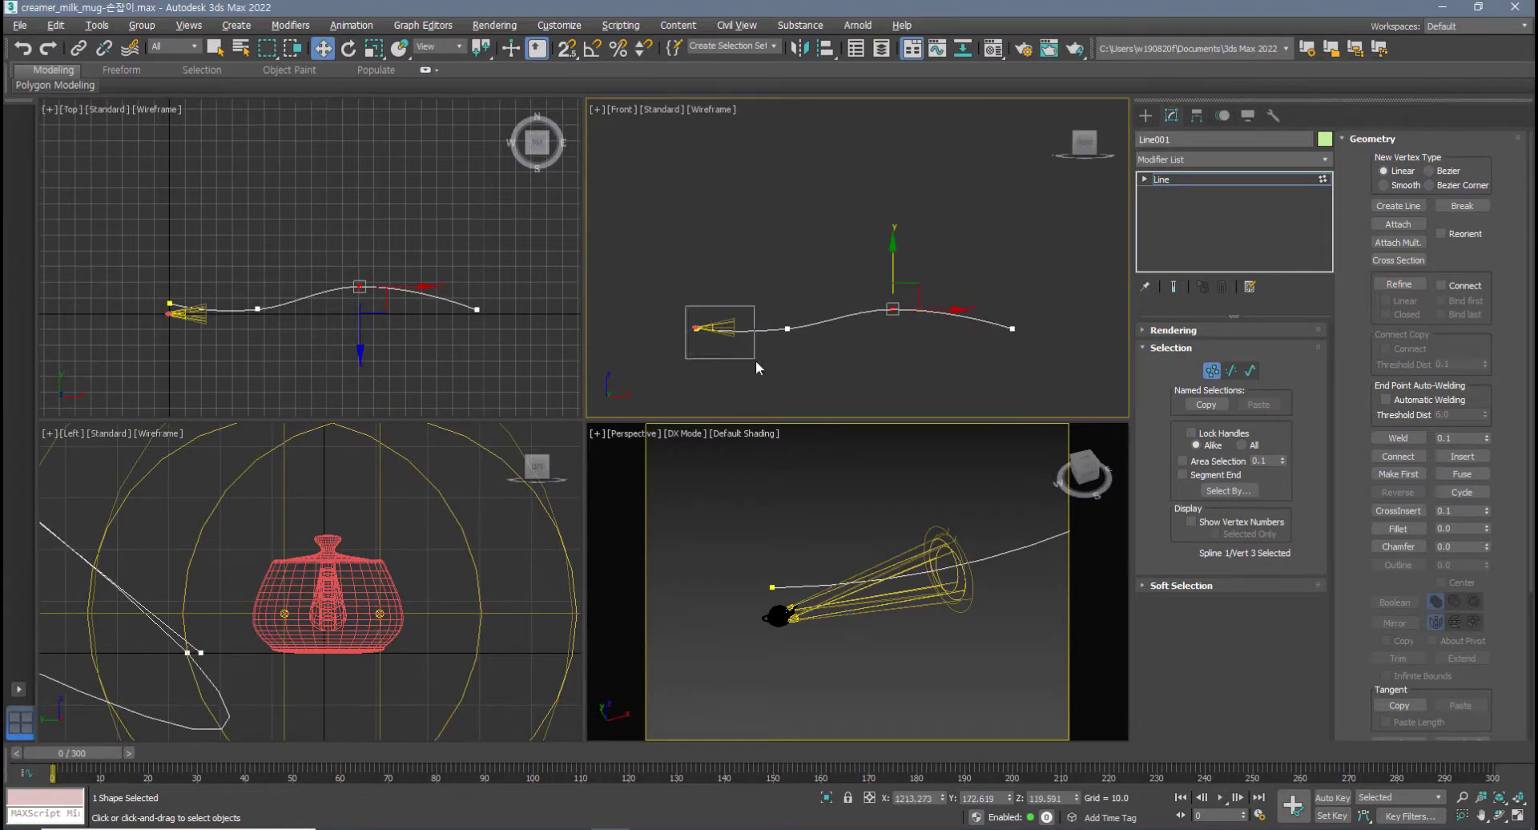
- Select the line's first vertex, lower it about 53 units in the Front view, and leave Vertex level
drag(756, 360, 755, 359)
drag(697, 317, 697, 324)
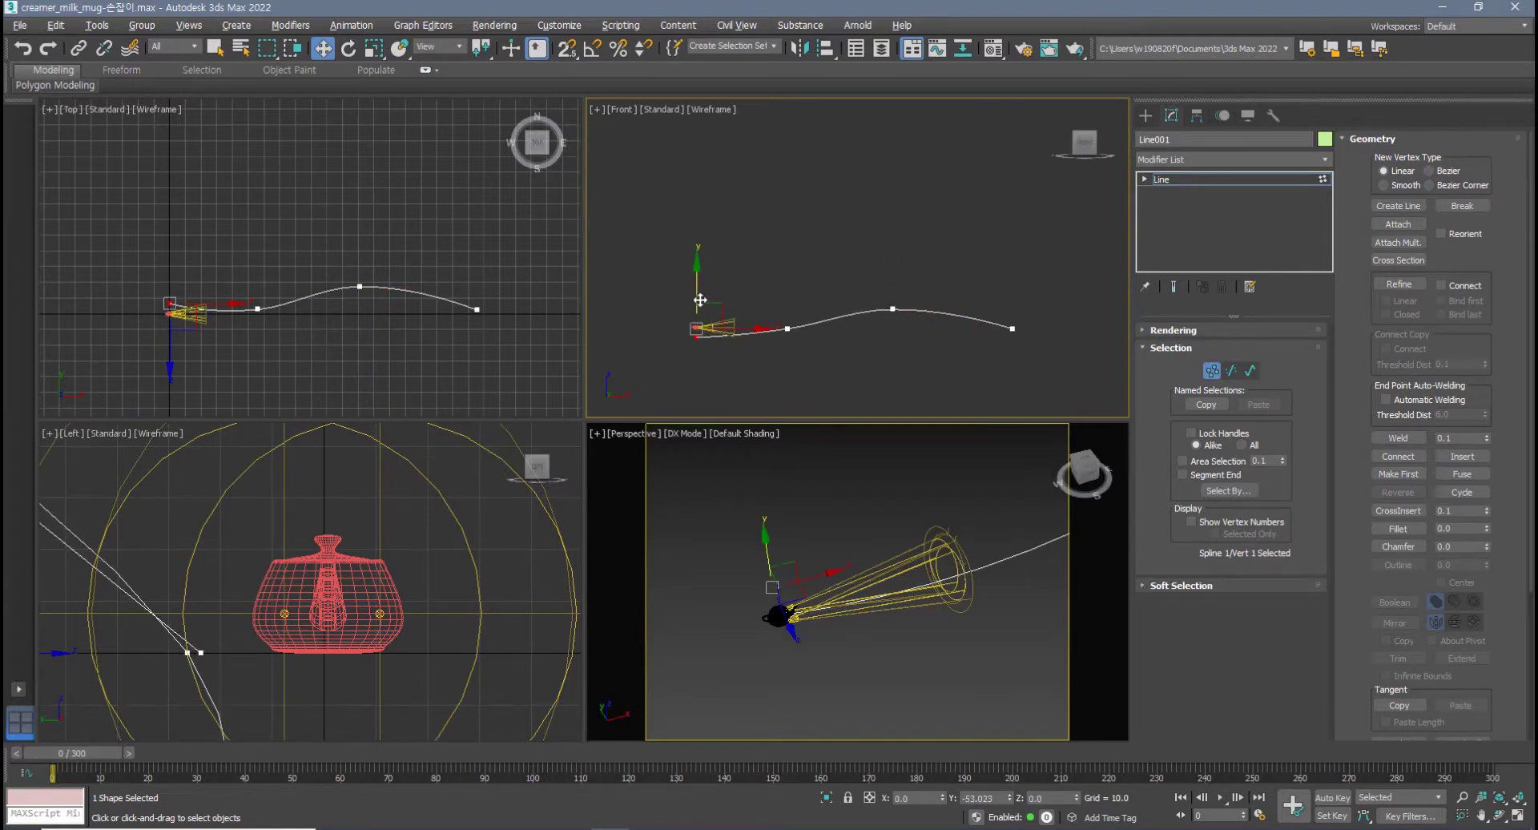
click(901, 382)
click(855, 615)
key(alt+w)
scroll(726, 540, down, 3)
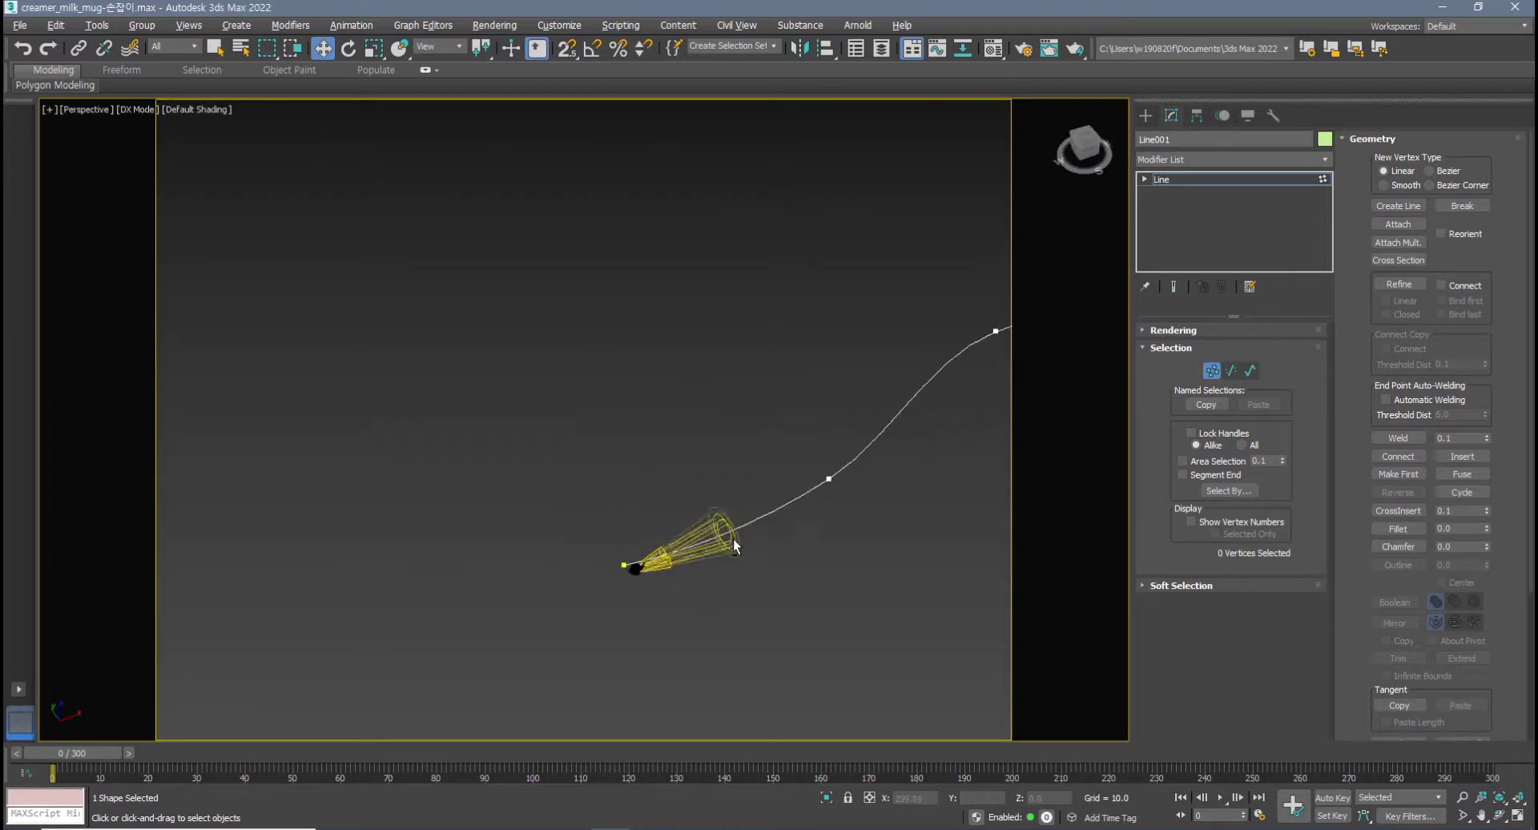
alt+middle_drag(736, 544, 558, 577)
click(1210, 370)
- Select the teapot and assign it a Path Constraint that uses the curved line as its path
middle_drag(628, 404, 737, 456)
scroll(462, 447, up, 4)
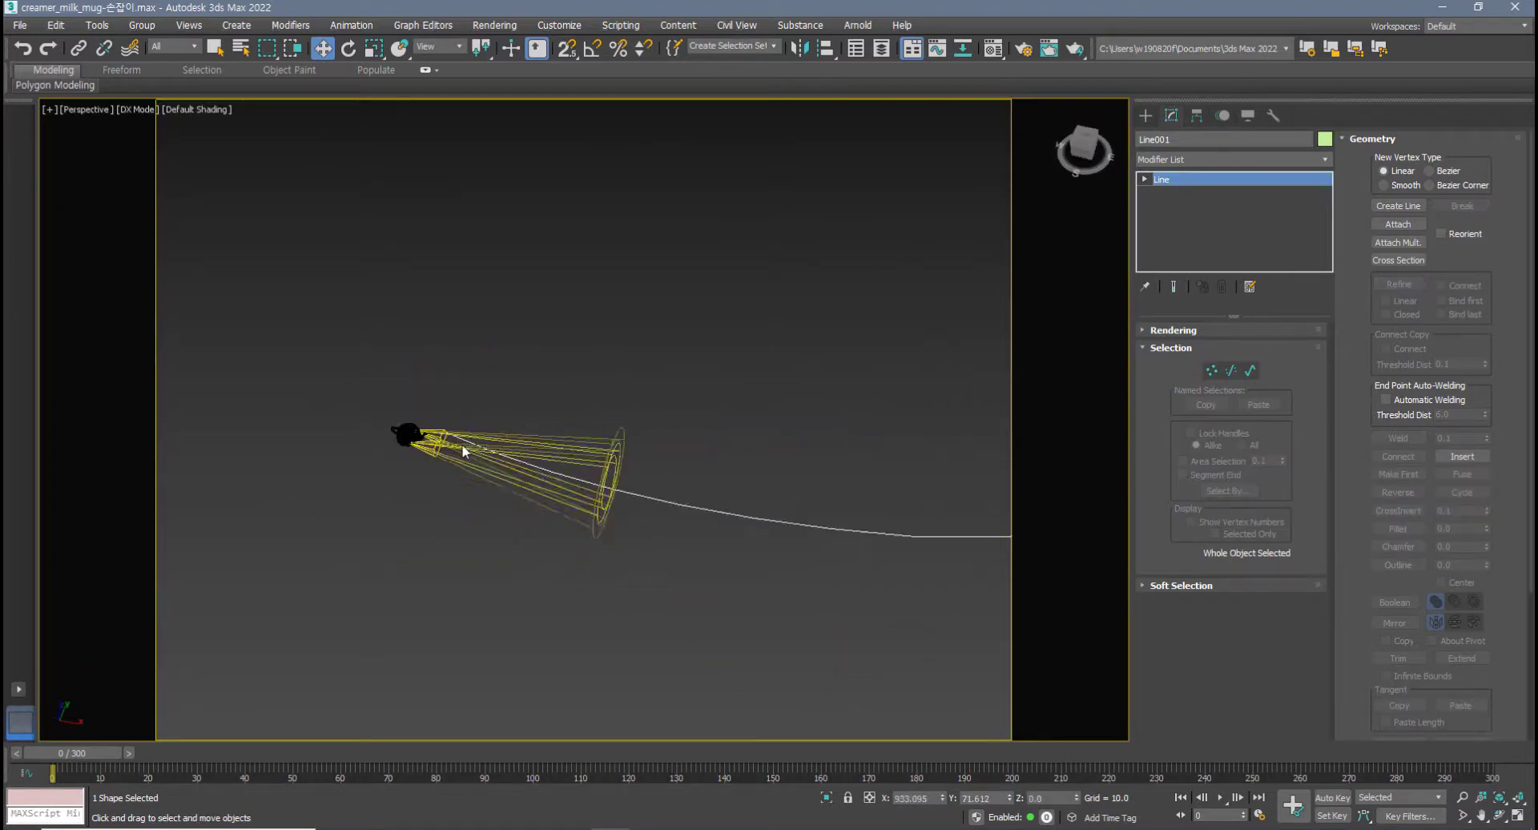
scroll(462, 451, up, 3)
click(549, 498)
key(alt+w)
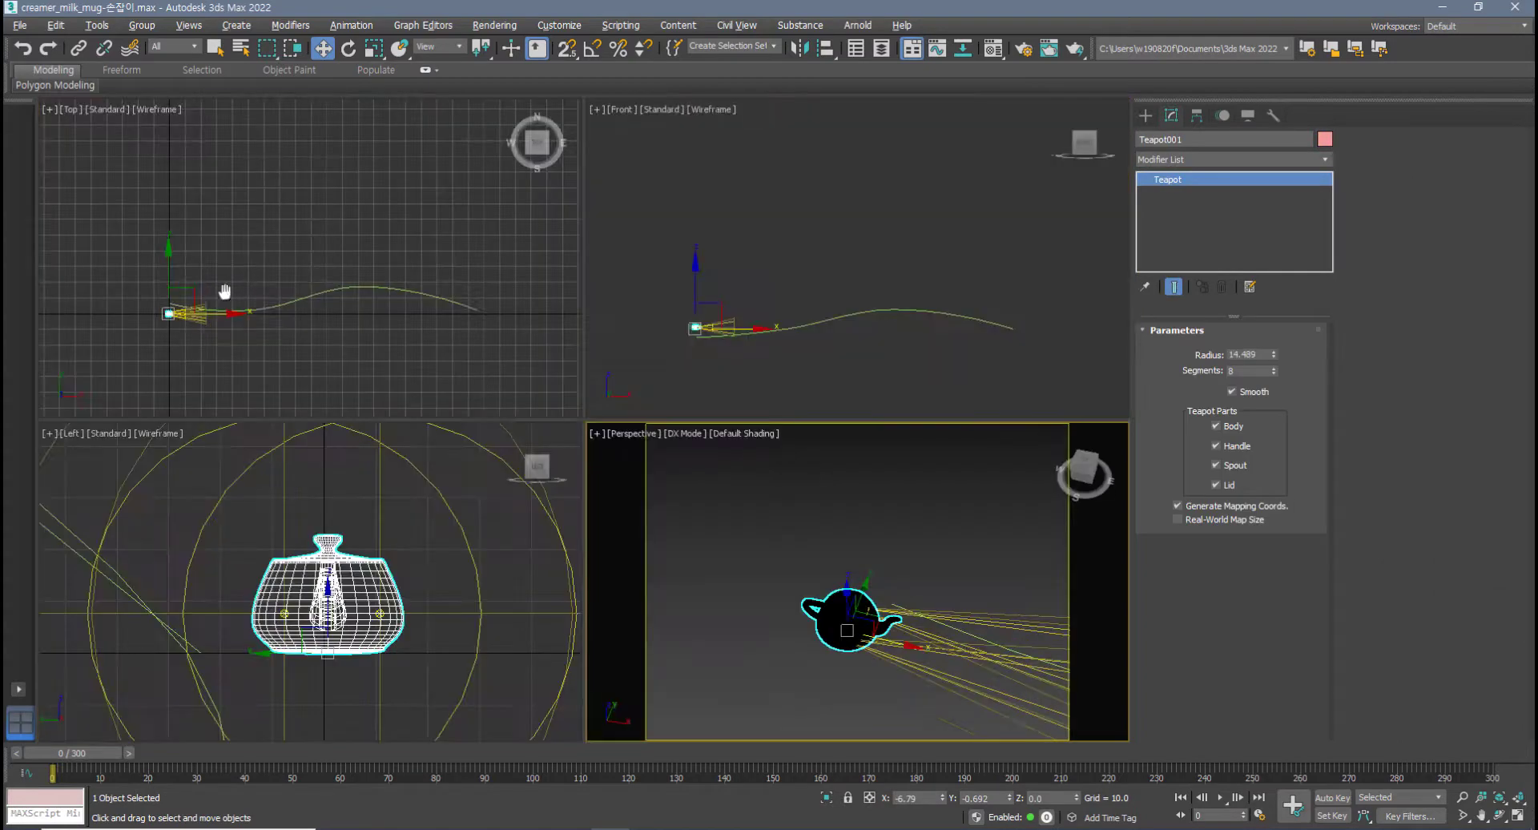
mouse_move(225, 292)
middle_down()
mouse_move(244, 276)
mouse_move(202, 286)
middle_up()
scroll(248, 265, up, 2)
scroll(203, 286, down, 2)
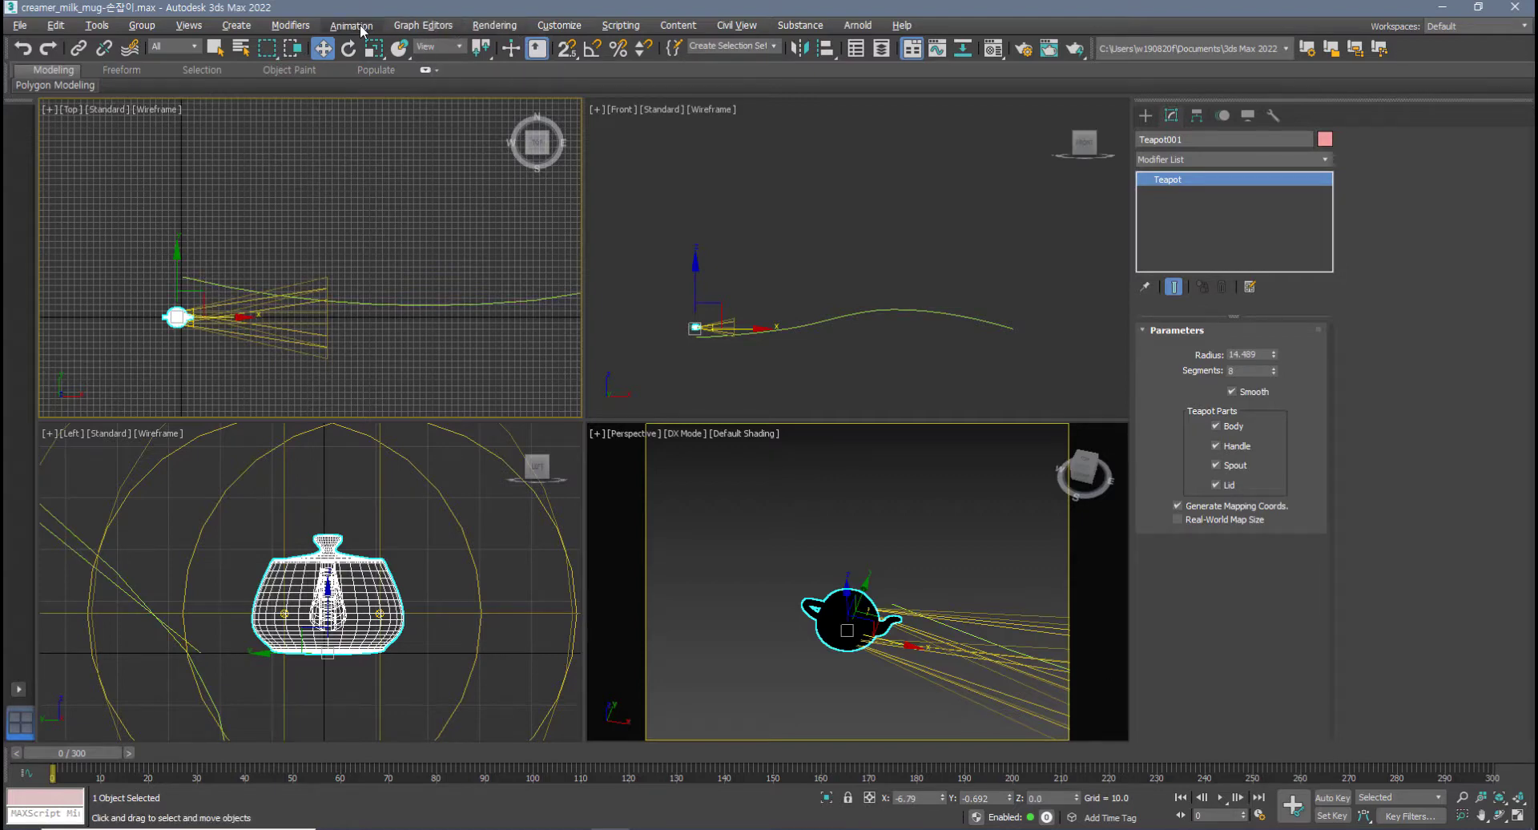
click(351, 25)
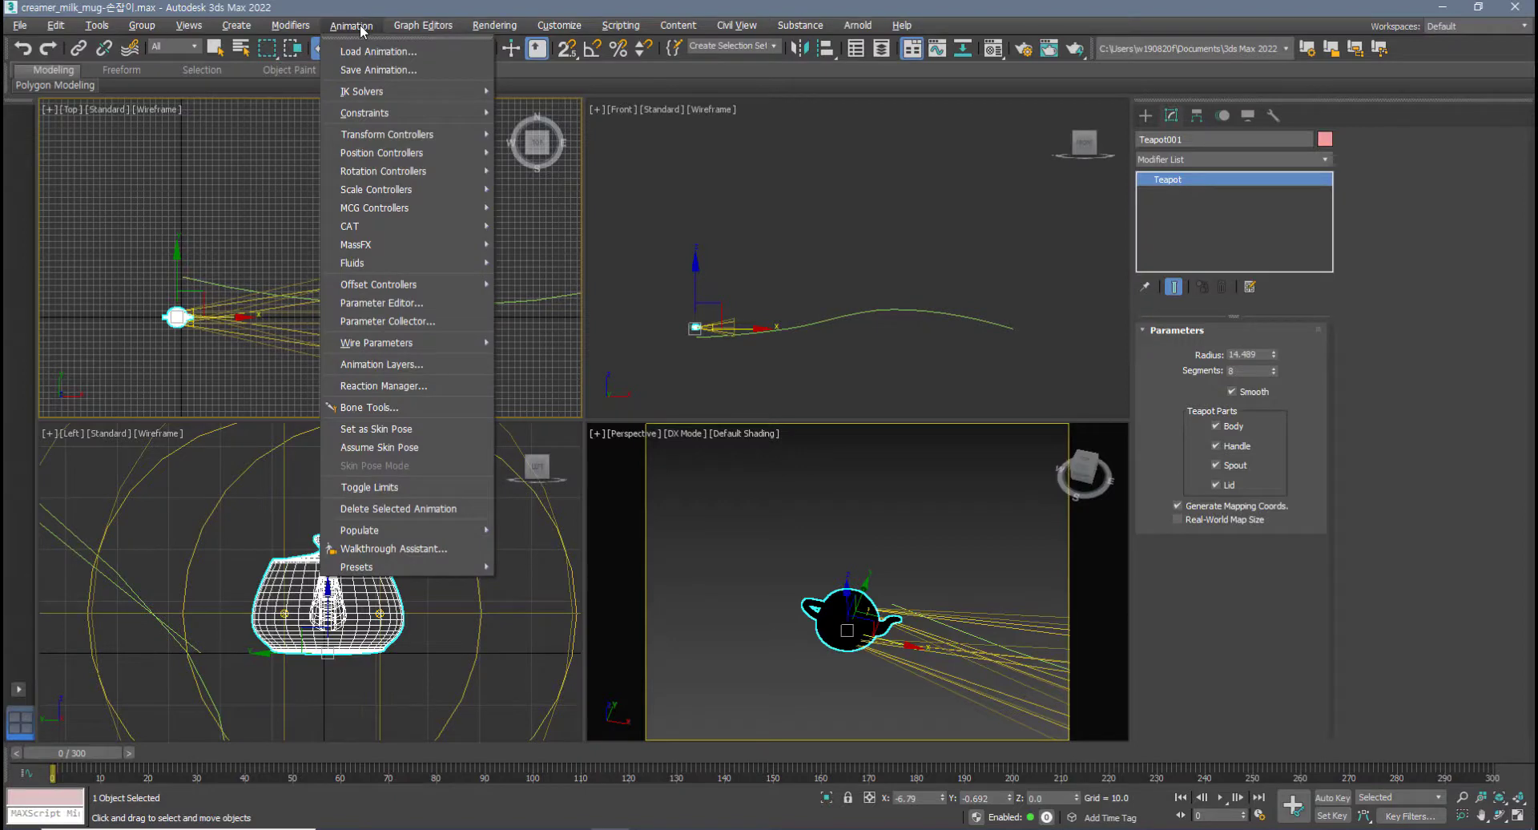
mouse_move(397, 118)
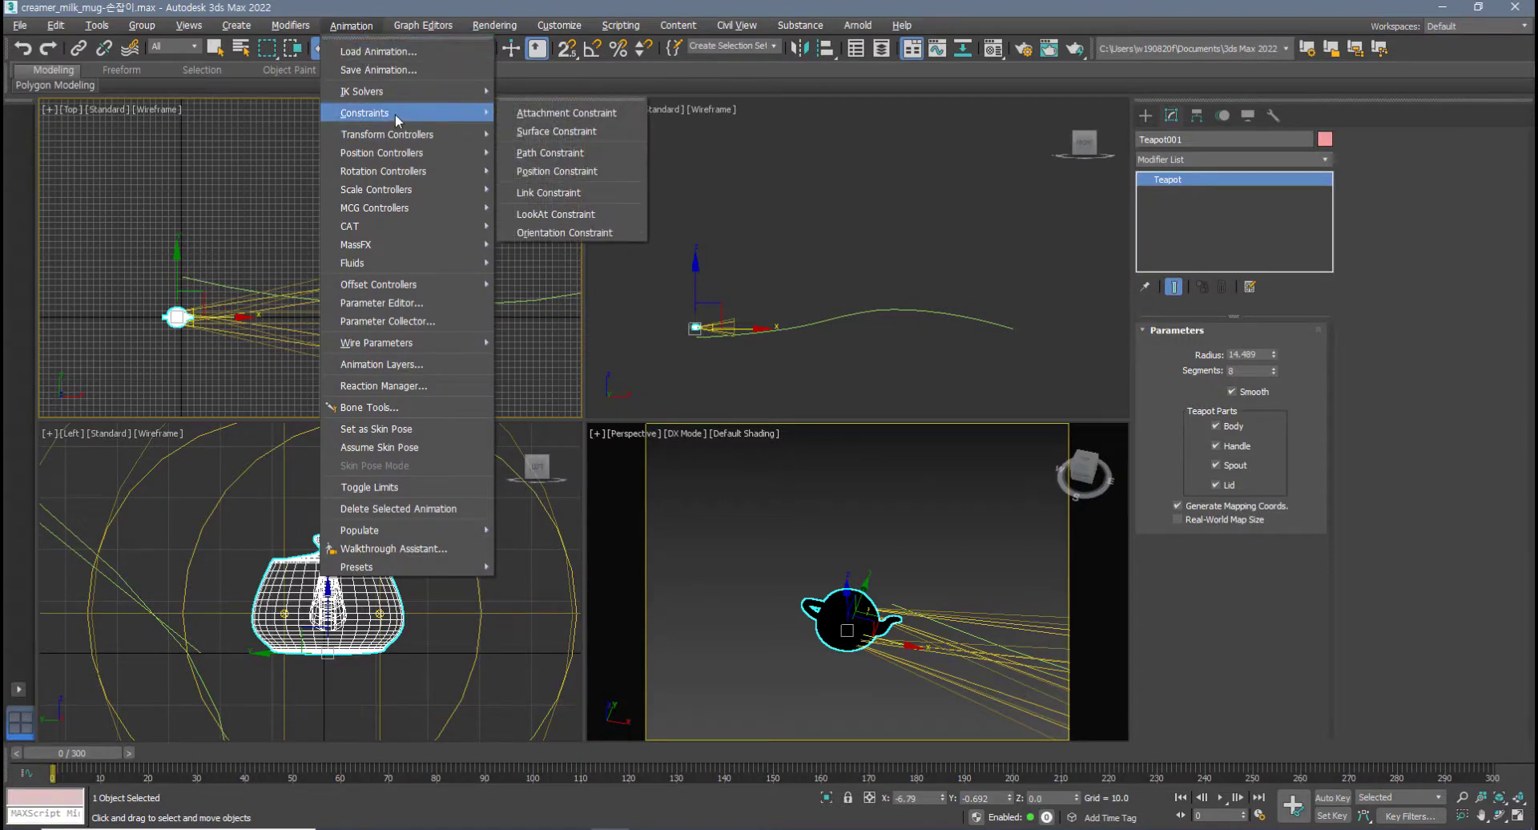
click(587, 158)
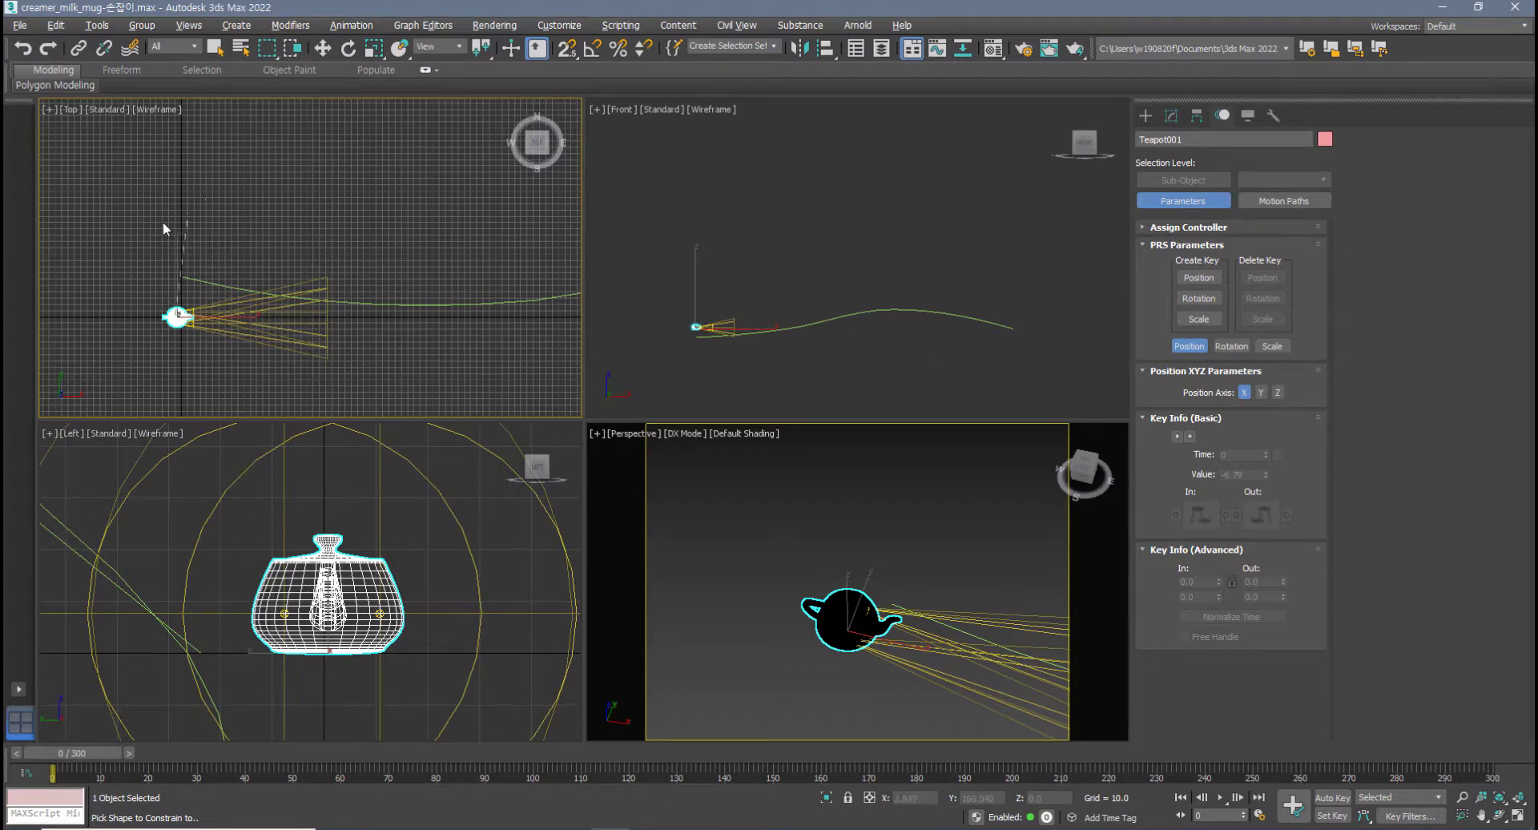
scroll(190, 246, up, 2)
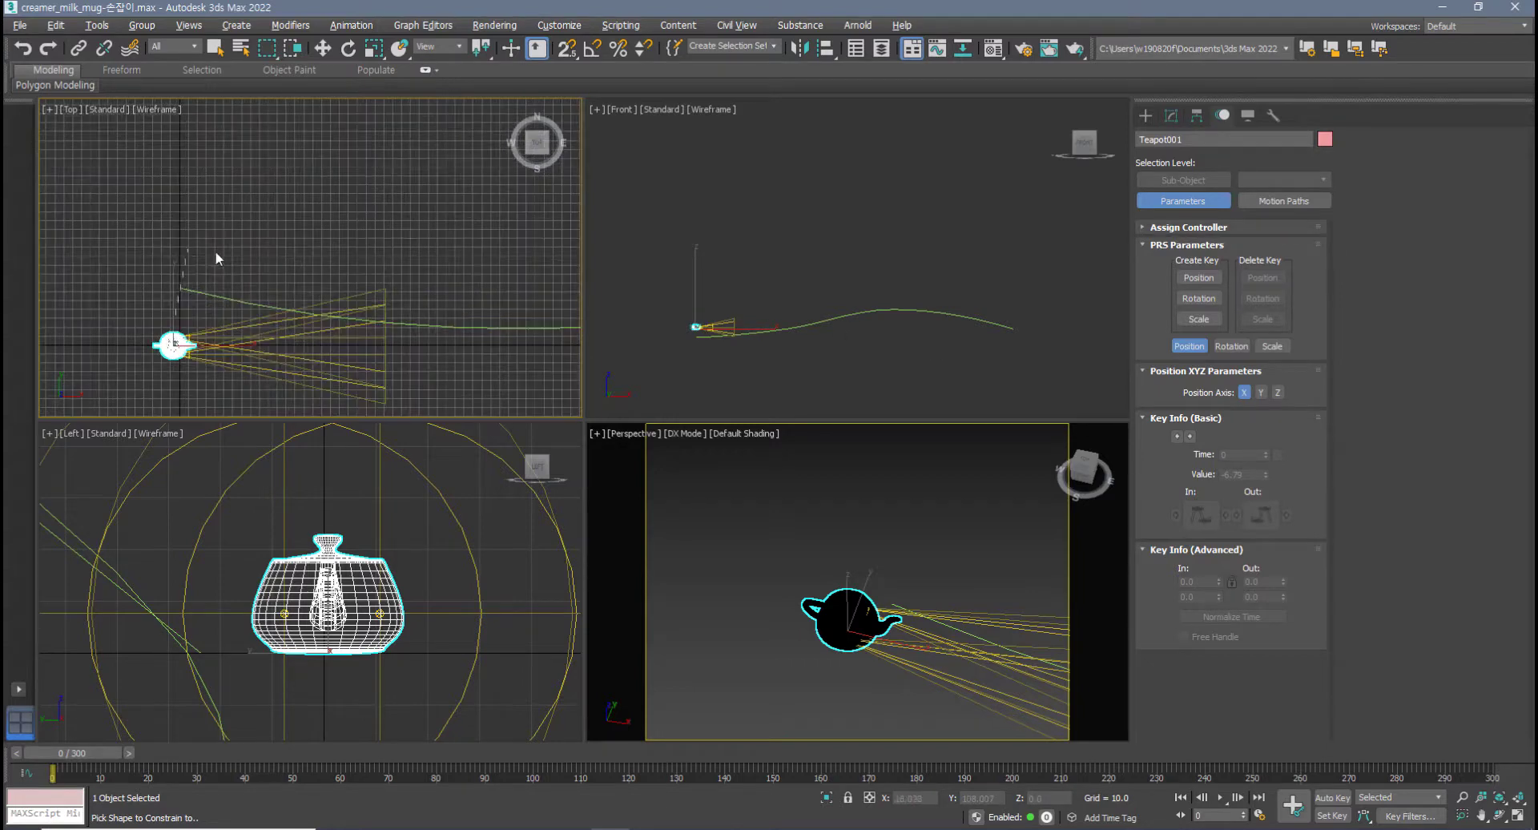
click(218, 297)
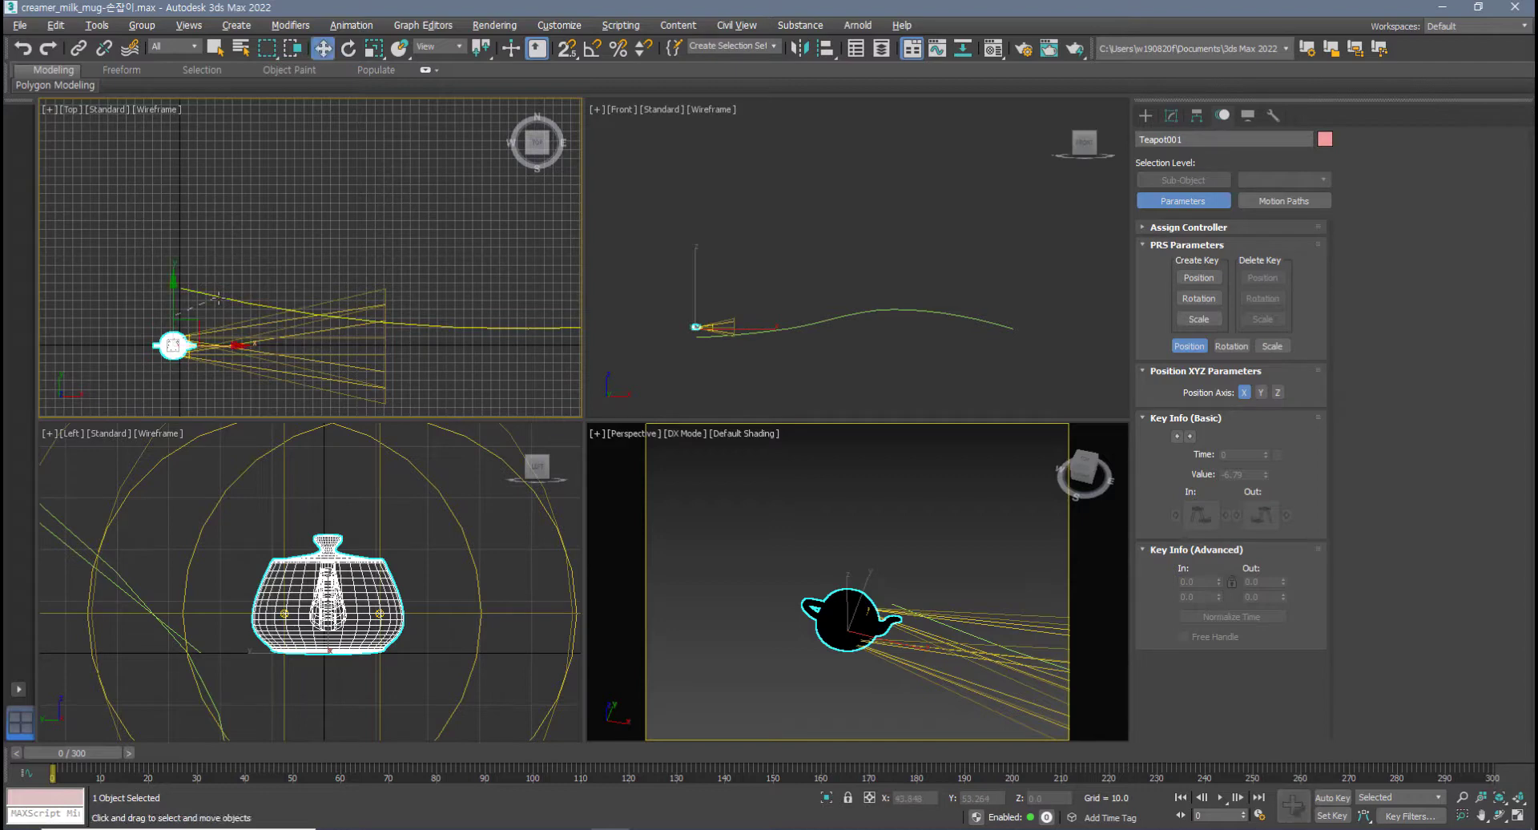
- Play the animation in the enlarged Perspective view to check the teapot's travel along the path from several angles
mouse_move(844, 585)
middle_down()
mouse_move(715, 565)
mouse_move(852, 582)
middle_up()
key(alt+w)
middle_drag(650, 523, 708, 601)
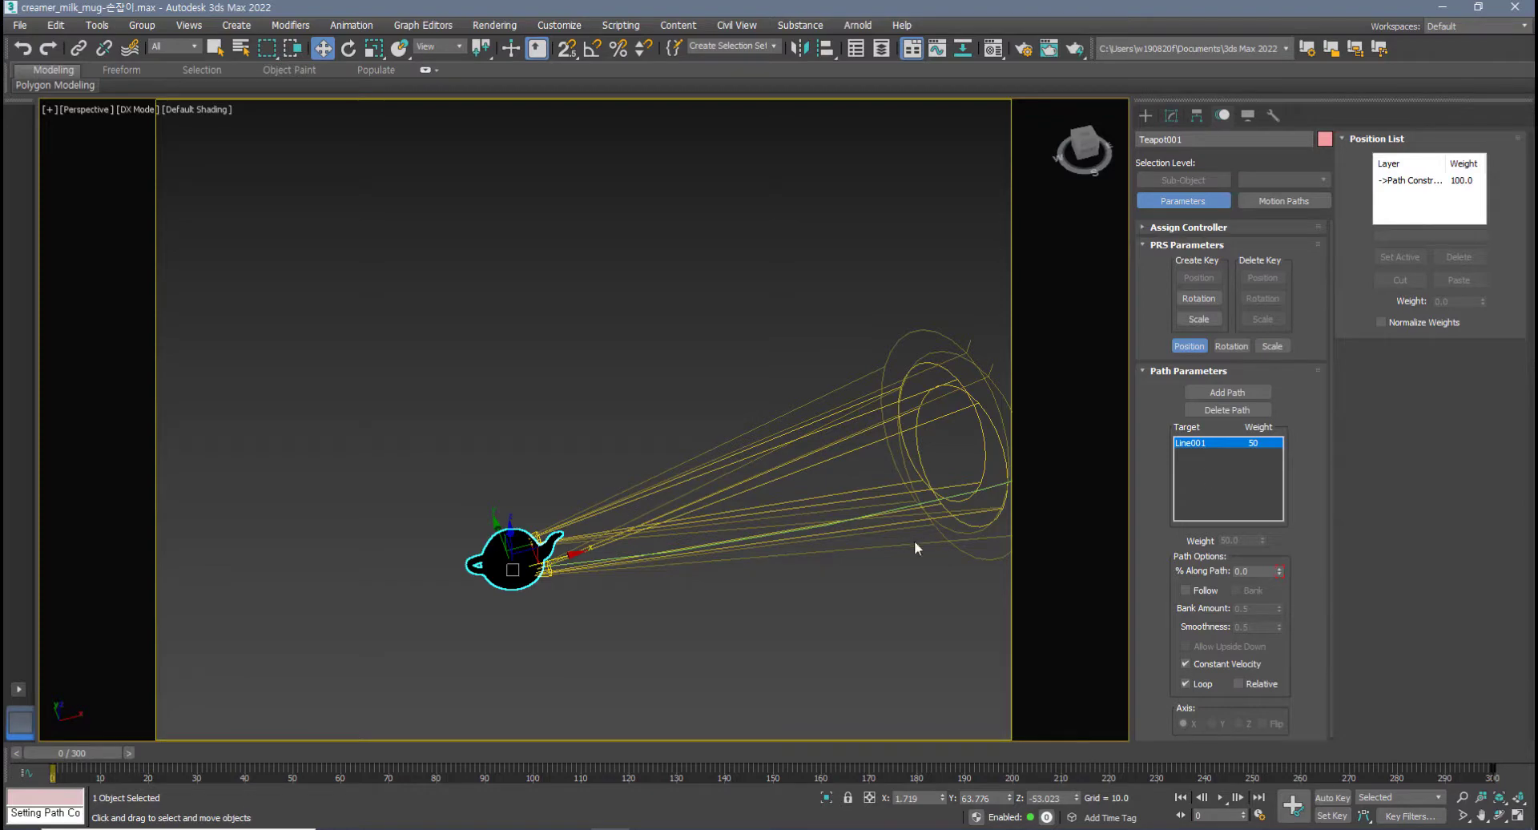
middle_drag(915, 542, 907, 545)
click(1221, 798)
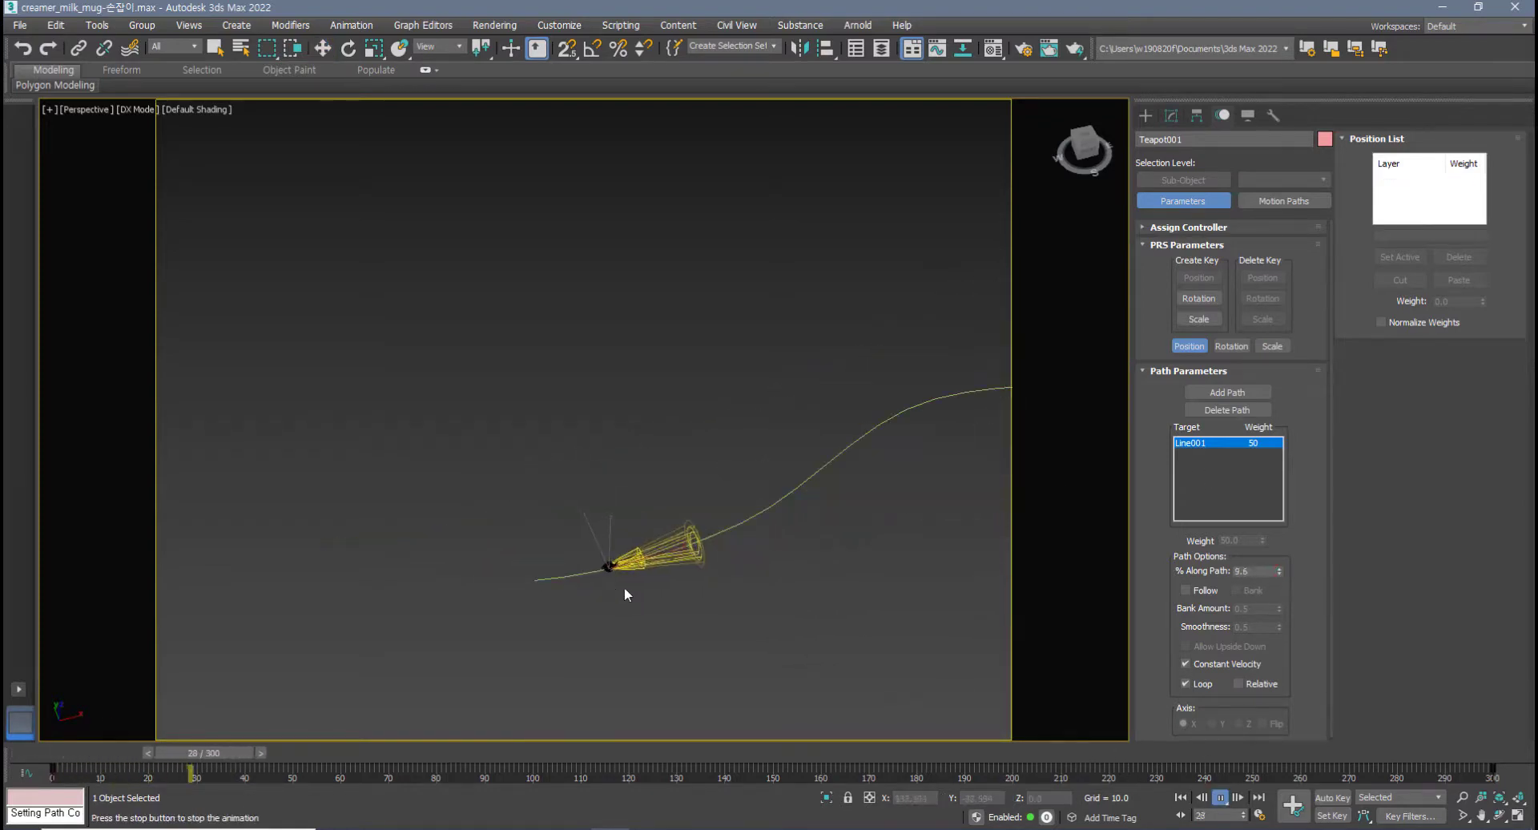
alt+middle_drag(699, 596, 561, 512)
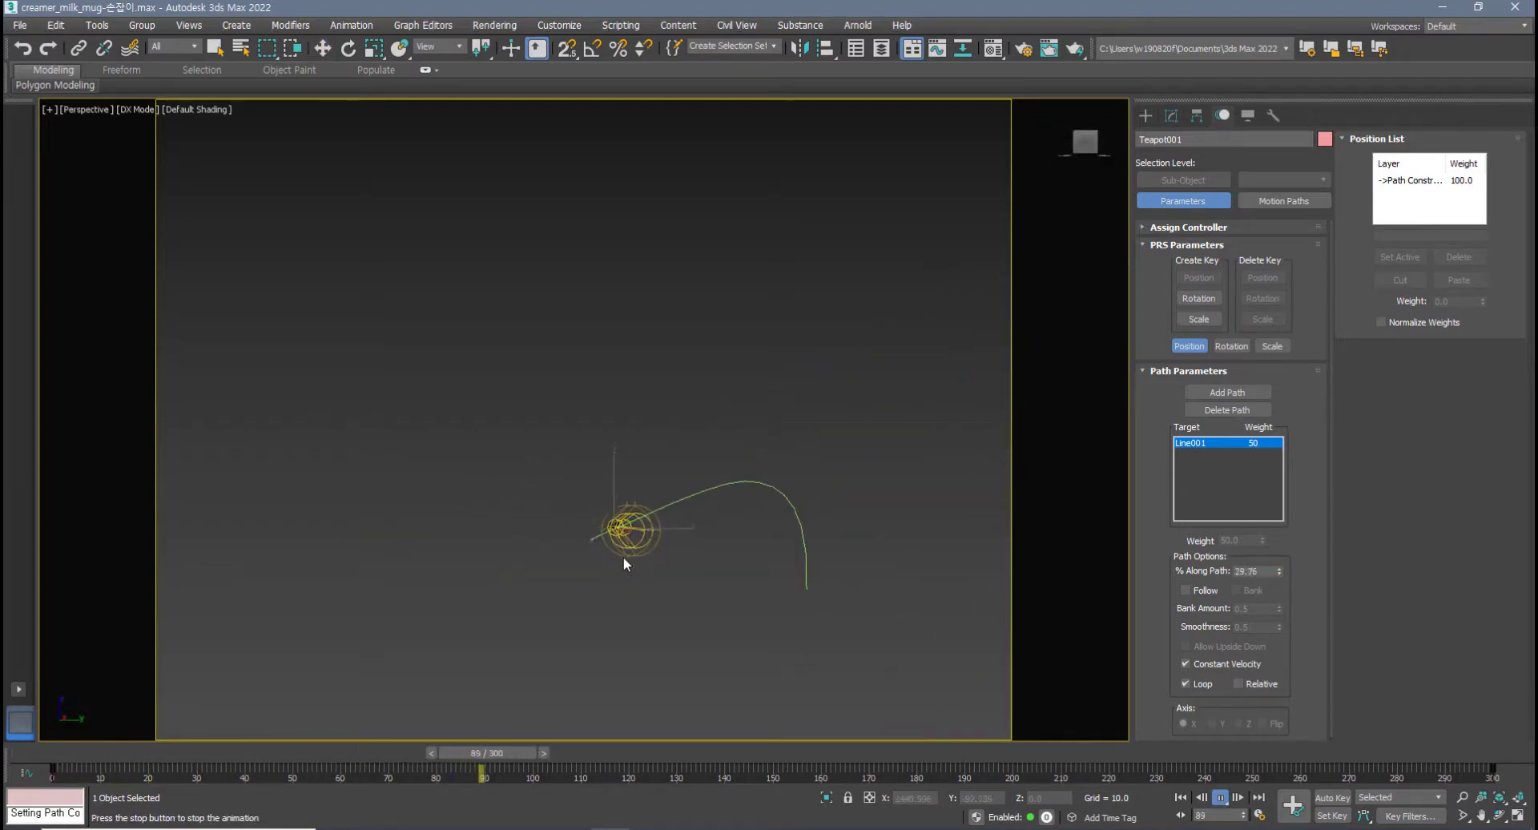
alt+middle_drag(625, 560, 671, 591)
key(alt+w)
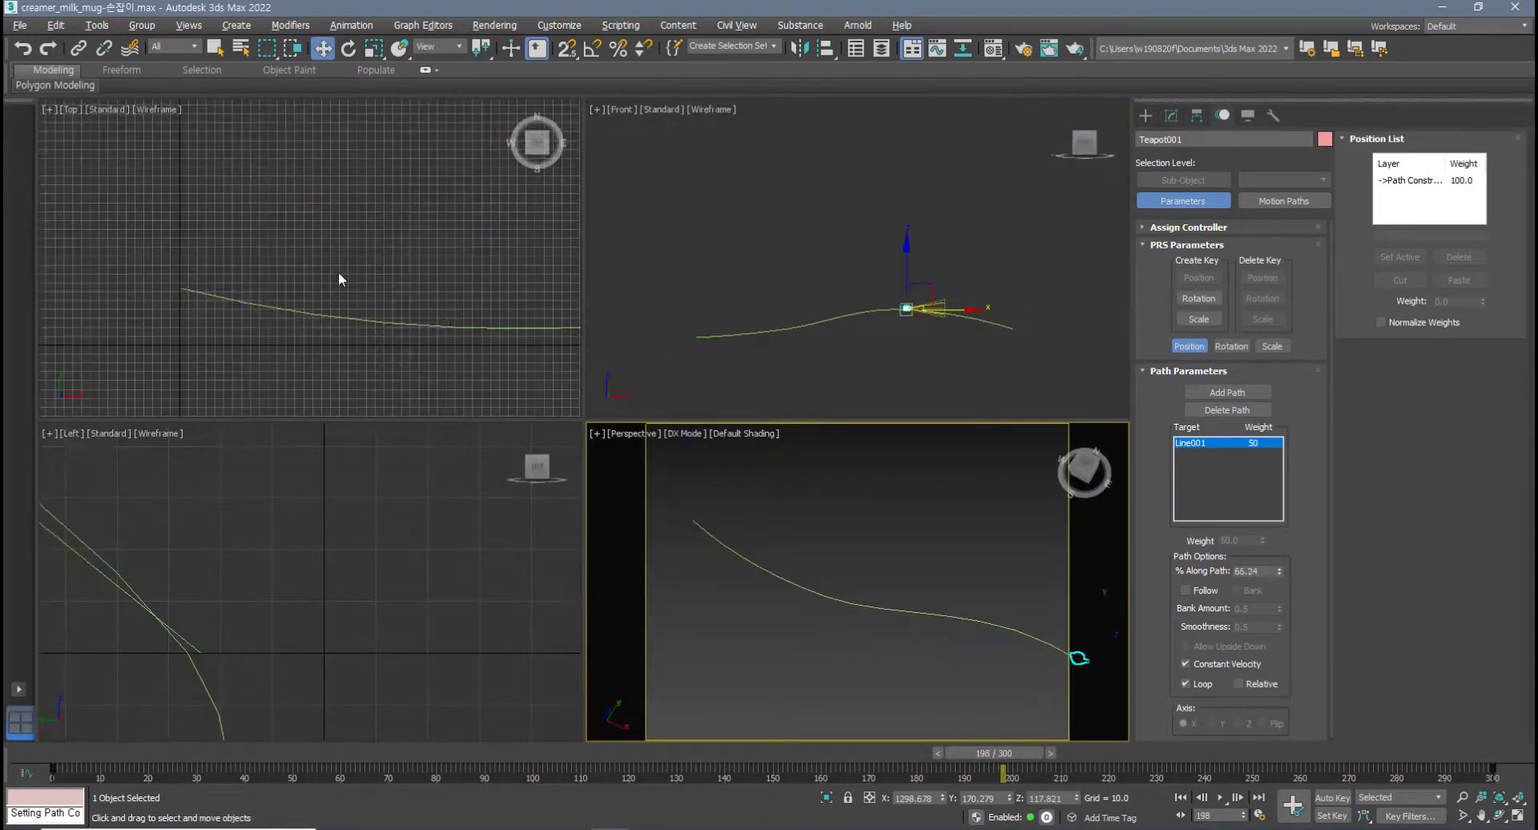
- Play the animation in the enlarged Top view to examine the teapot's motion along the curved line
middle_drag(338, 273, 275, 273)
scroll(276, 273, down, 4)
key(alt+w)
middle_drag(558, 404, 442, 405)
scroll(367, 357, down, 4)
scroll(391, 415, up, 3)
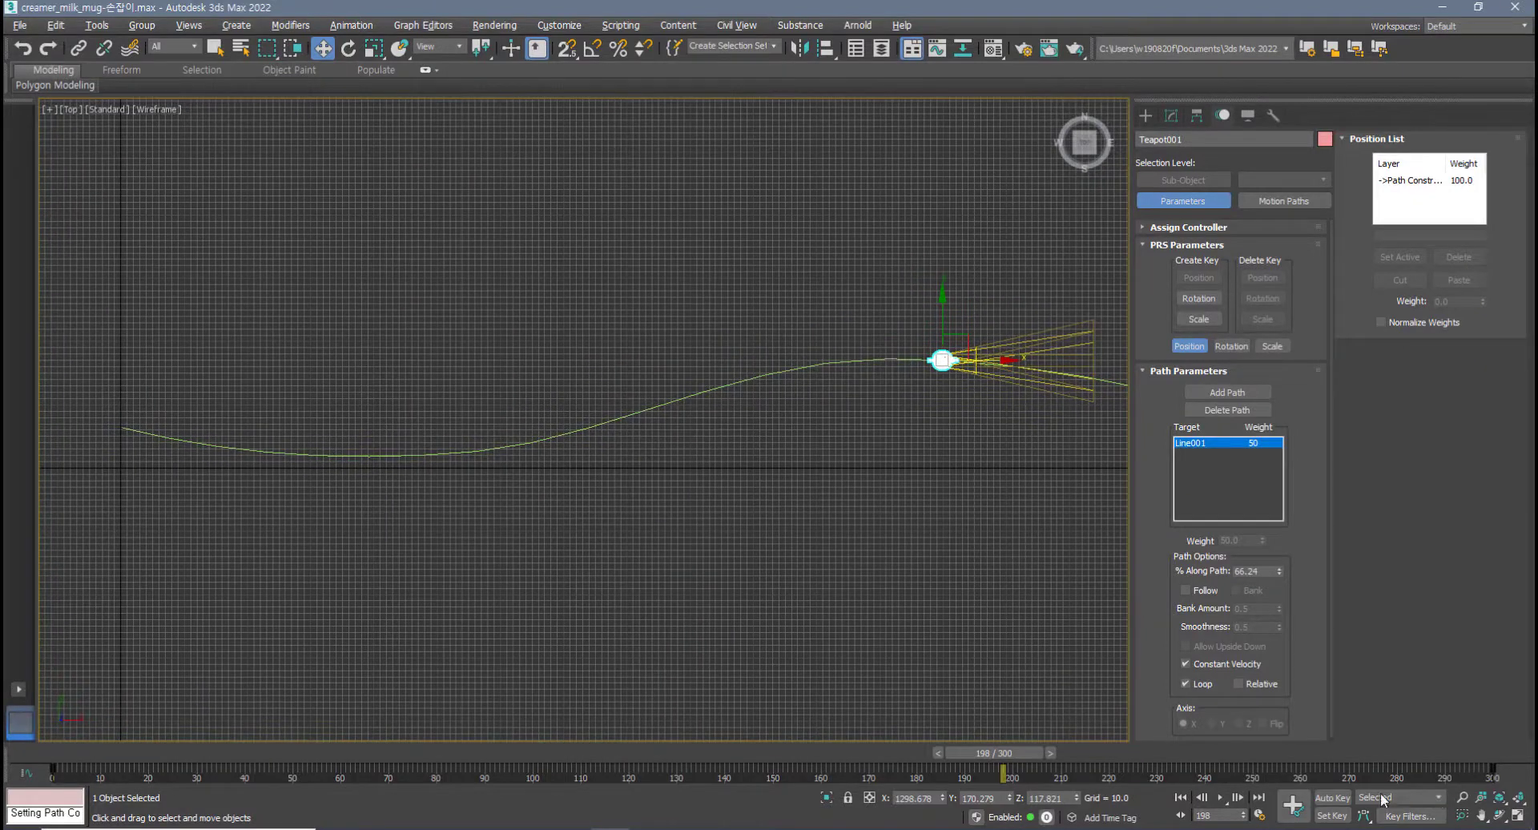
click(1220, 797)
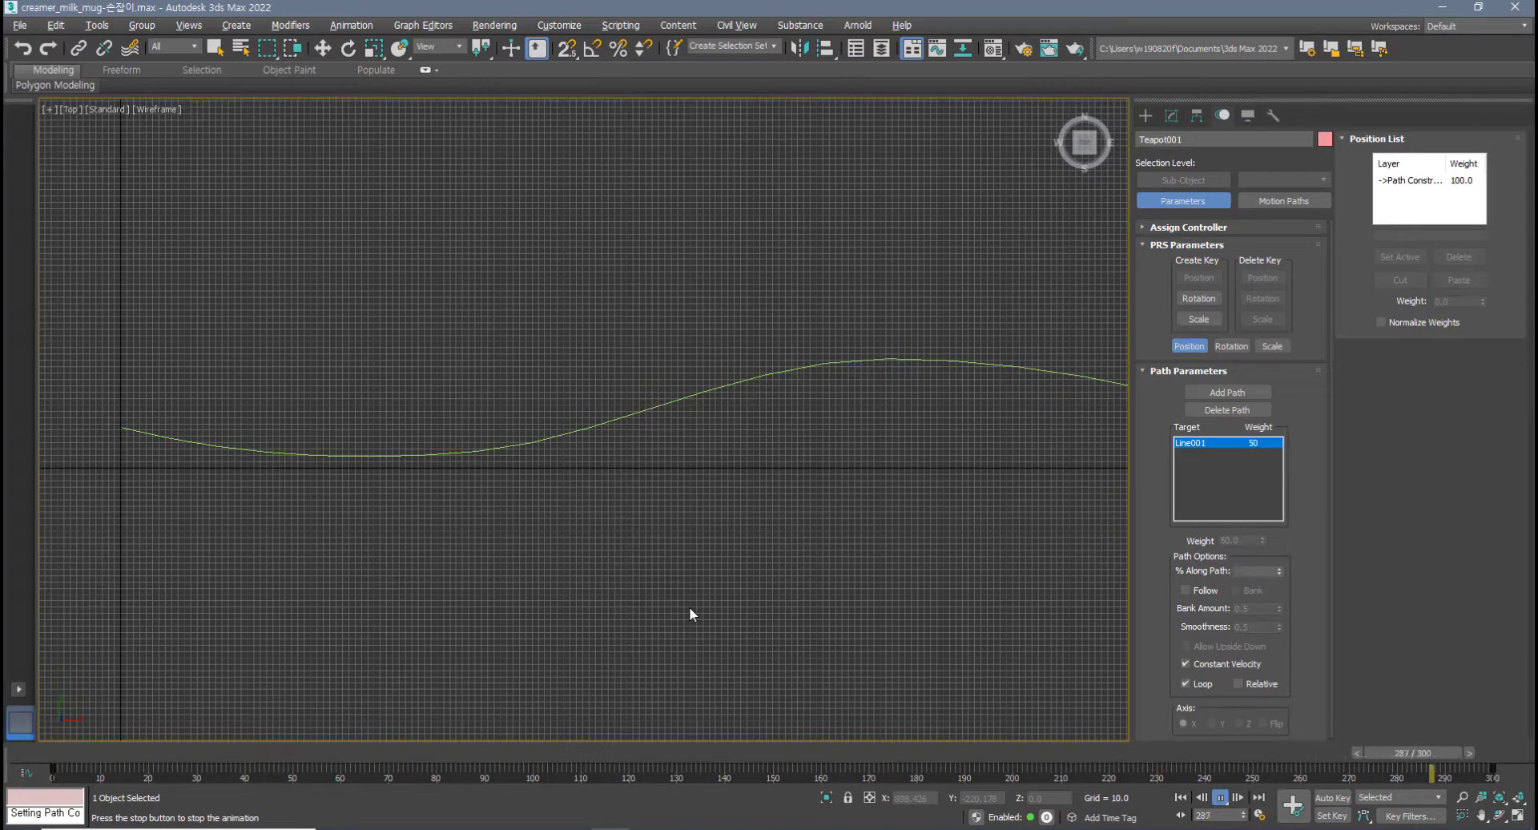
scroll(690, 612, down, 2)
middle_drag(690, 612, 569, 589)
scroll(588, 575, up, 2)
- Scrub the timeline to frame 109 and compare the spotlights' direction with the curve in the Top view
click(599, 752)
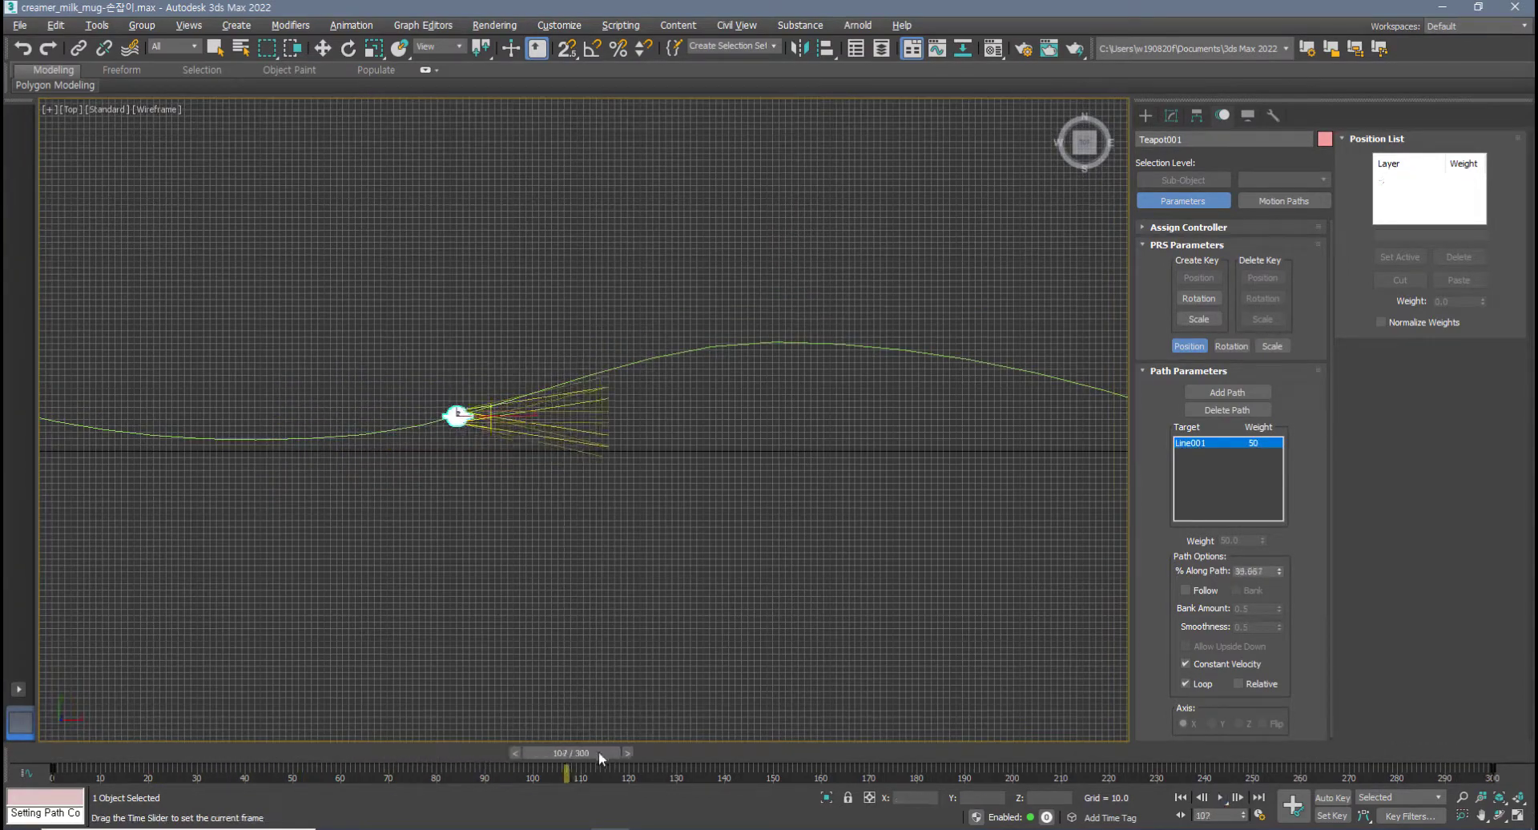
mouse_move(599, 751)
mouse_down()
mouse_move(653, 753)
mouse_move(481, 753)
mouse_move(609, 752)
mouse_up()
key(w)
scroll(461, 460, up, 3)
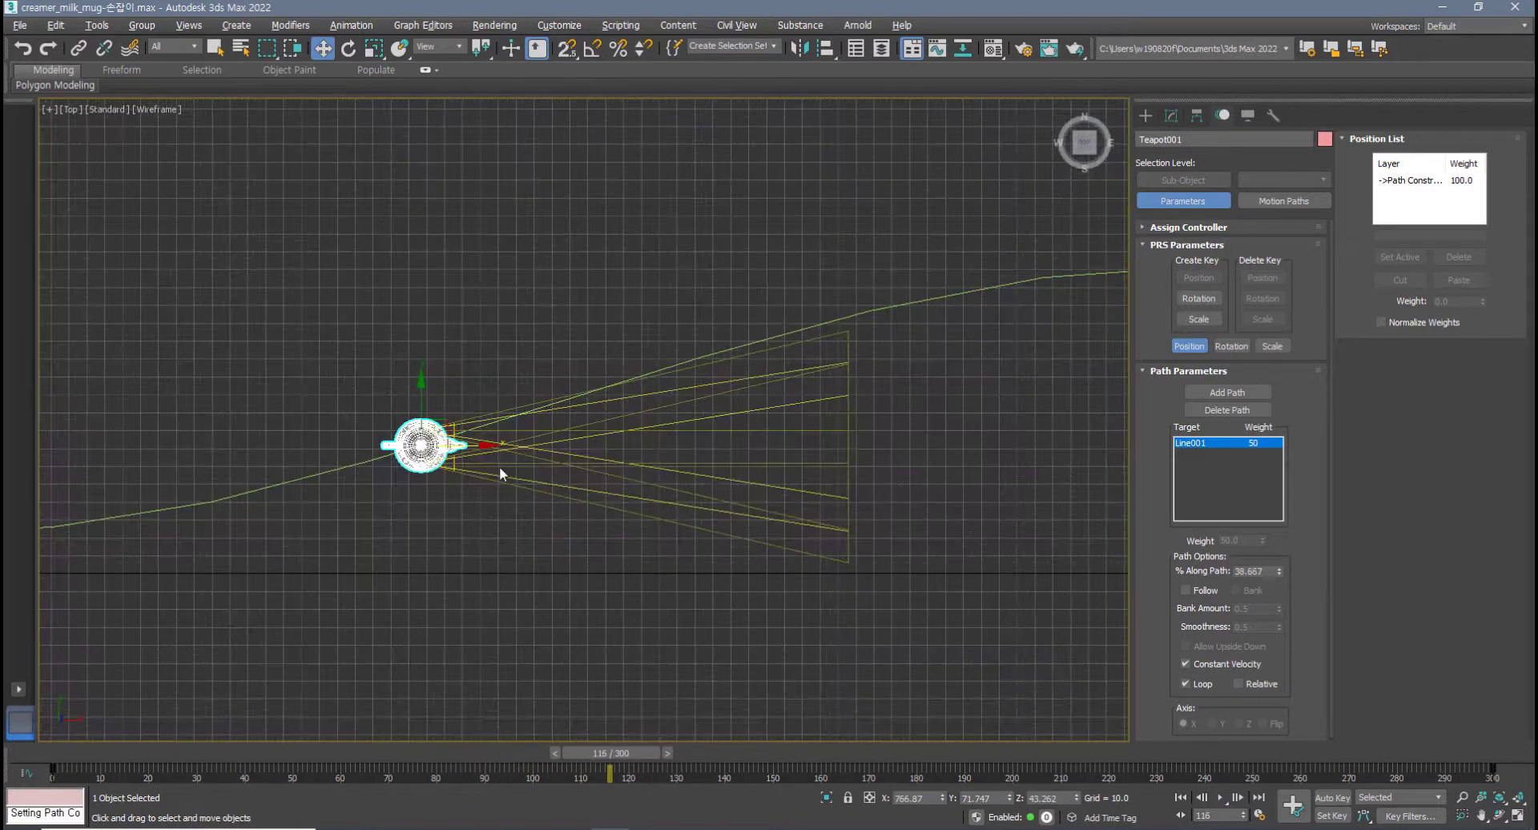
middle_drag(499, 466, 516, 471)
mouse_move(633, 752)
mouse_down()
mouse_move(553, 753)
mouse_move(665, 753)
mouse_move(575, 751)
mouse_move(604, 753)
mouse_up()
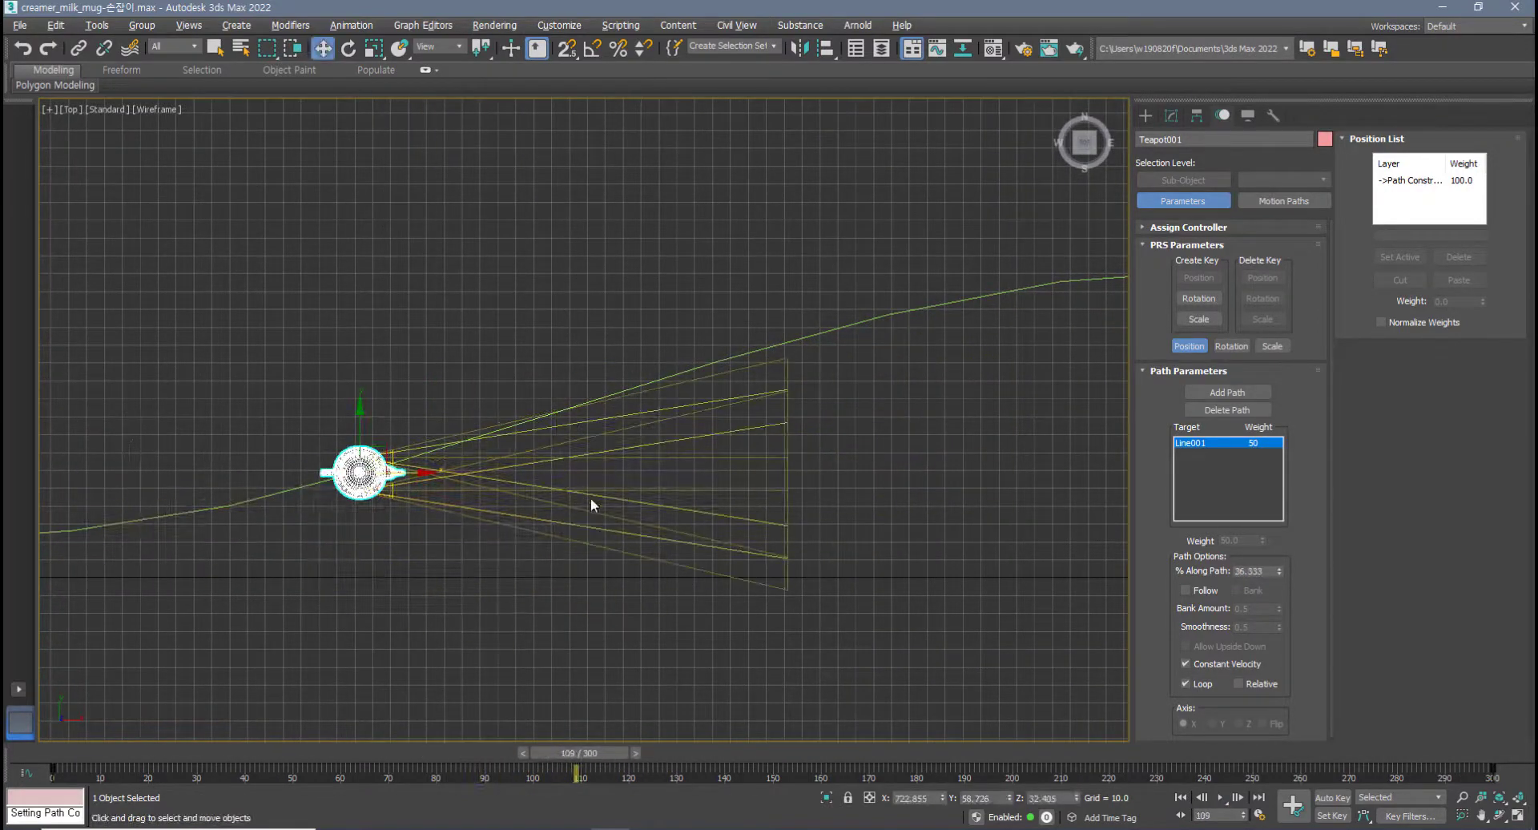
- Enable Follow in the teapot's path options so that it turns along the curve
scroll(499, 721, down, 3)
middle_drag(501, 656, 656, 603)
middle_drag(535, 626, 786, 600)
scroll(656, 633, down, 1)
scroll(761, 600, up, 1)
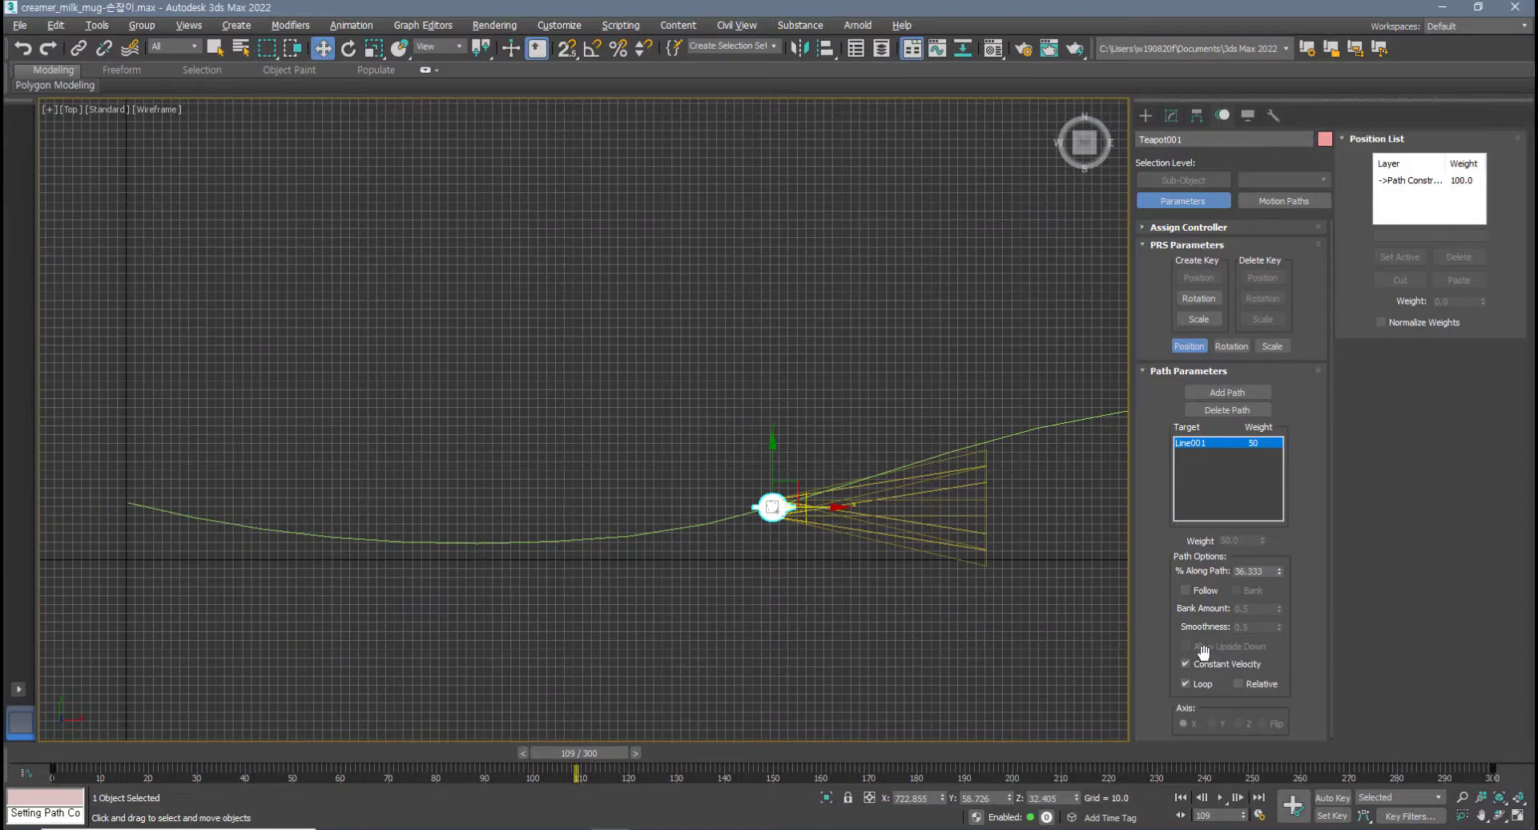
click(1186, 589)
click(1185, 589)
click(1185, 590)
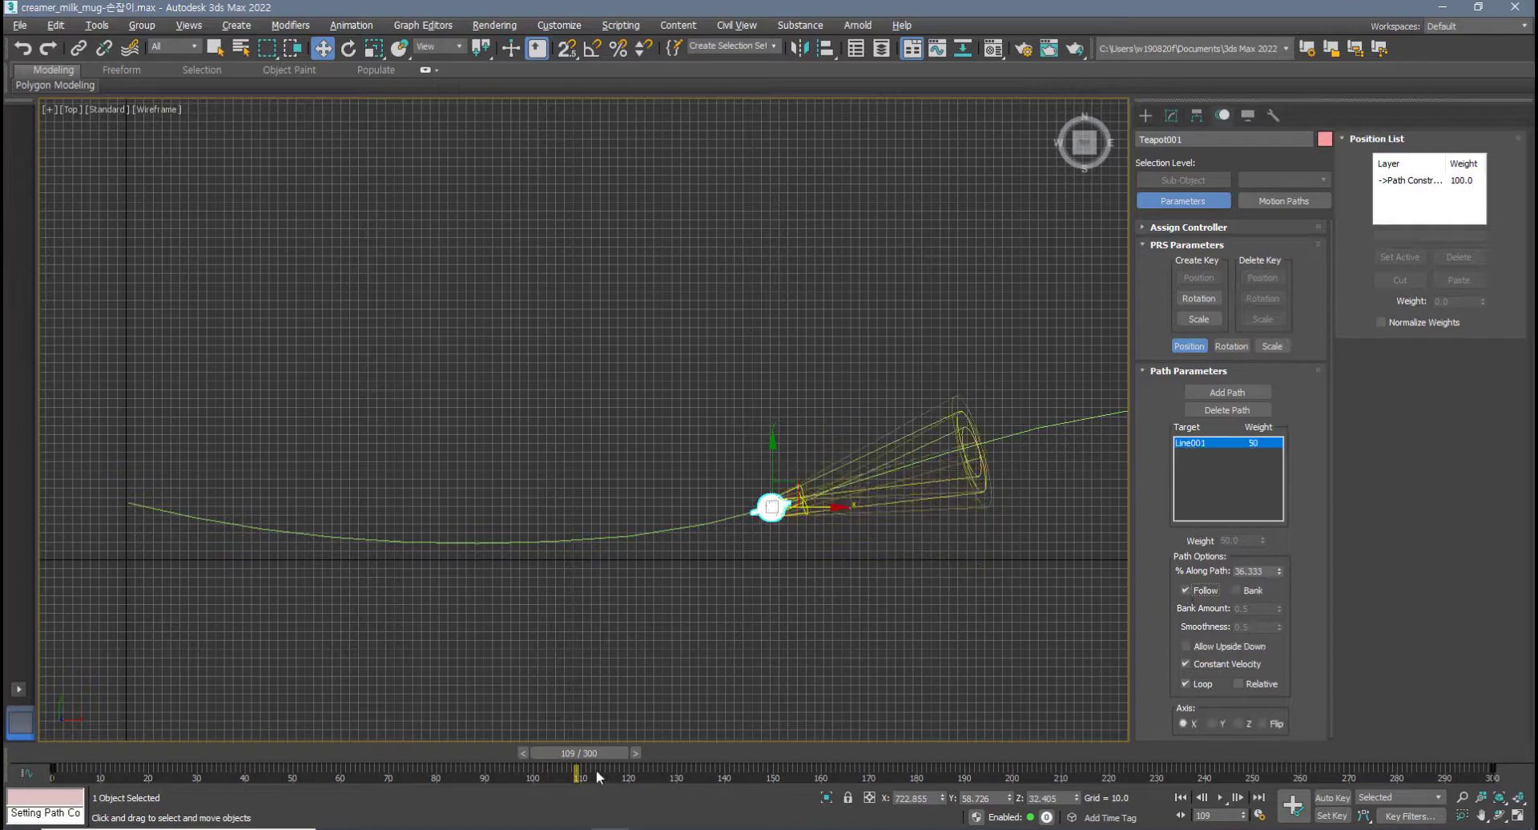
- Play and scrub the animation in the Top view to check the teapot's turning, and return to frame 0
click(1218, 798)
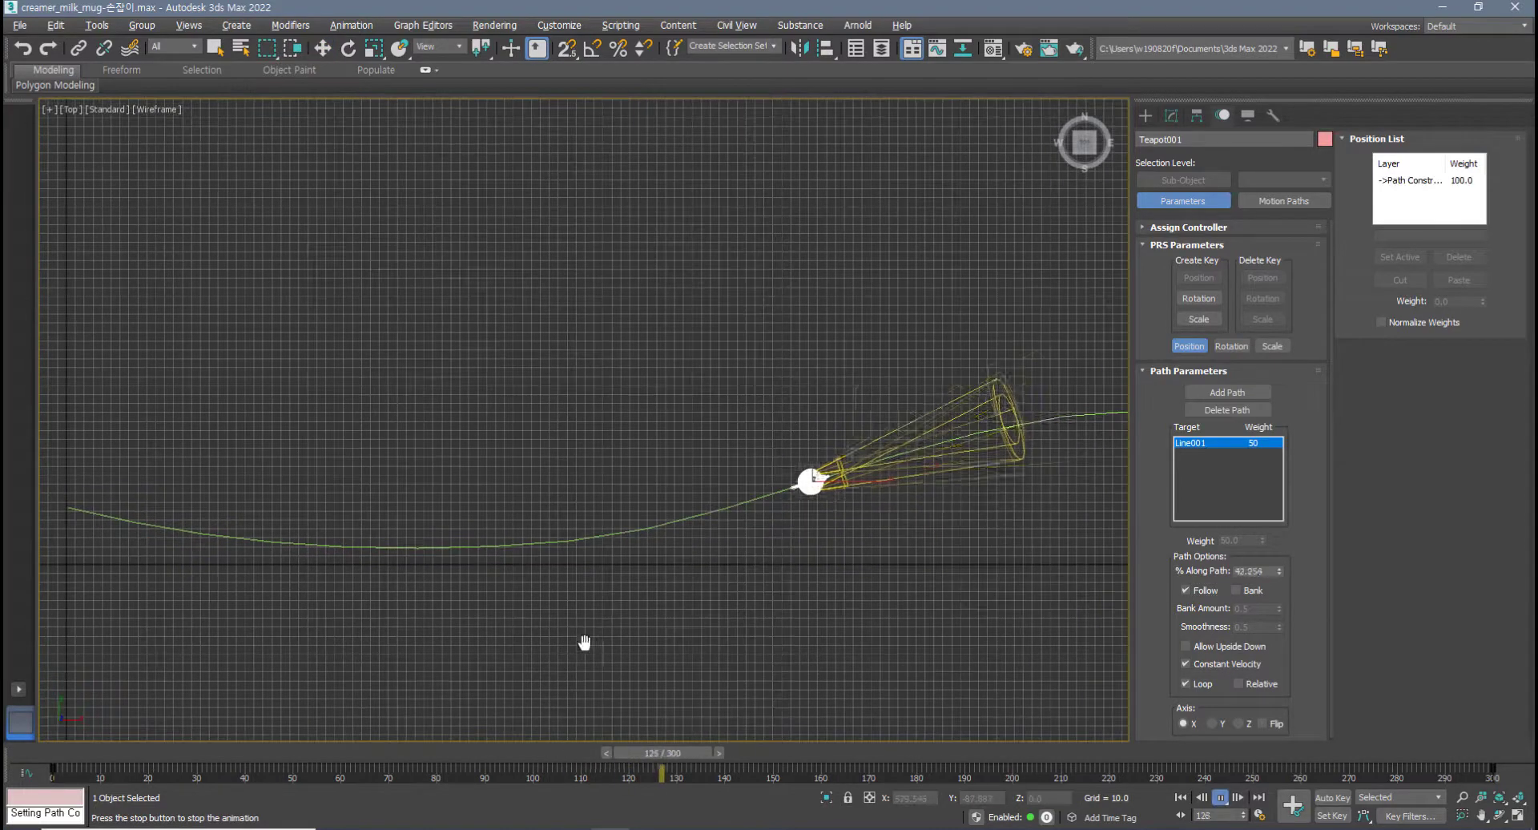
middle_drag(803, 601, 602, 590)
middle_drag(857, 500, 550, 508)
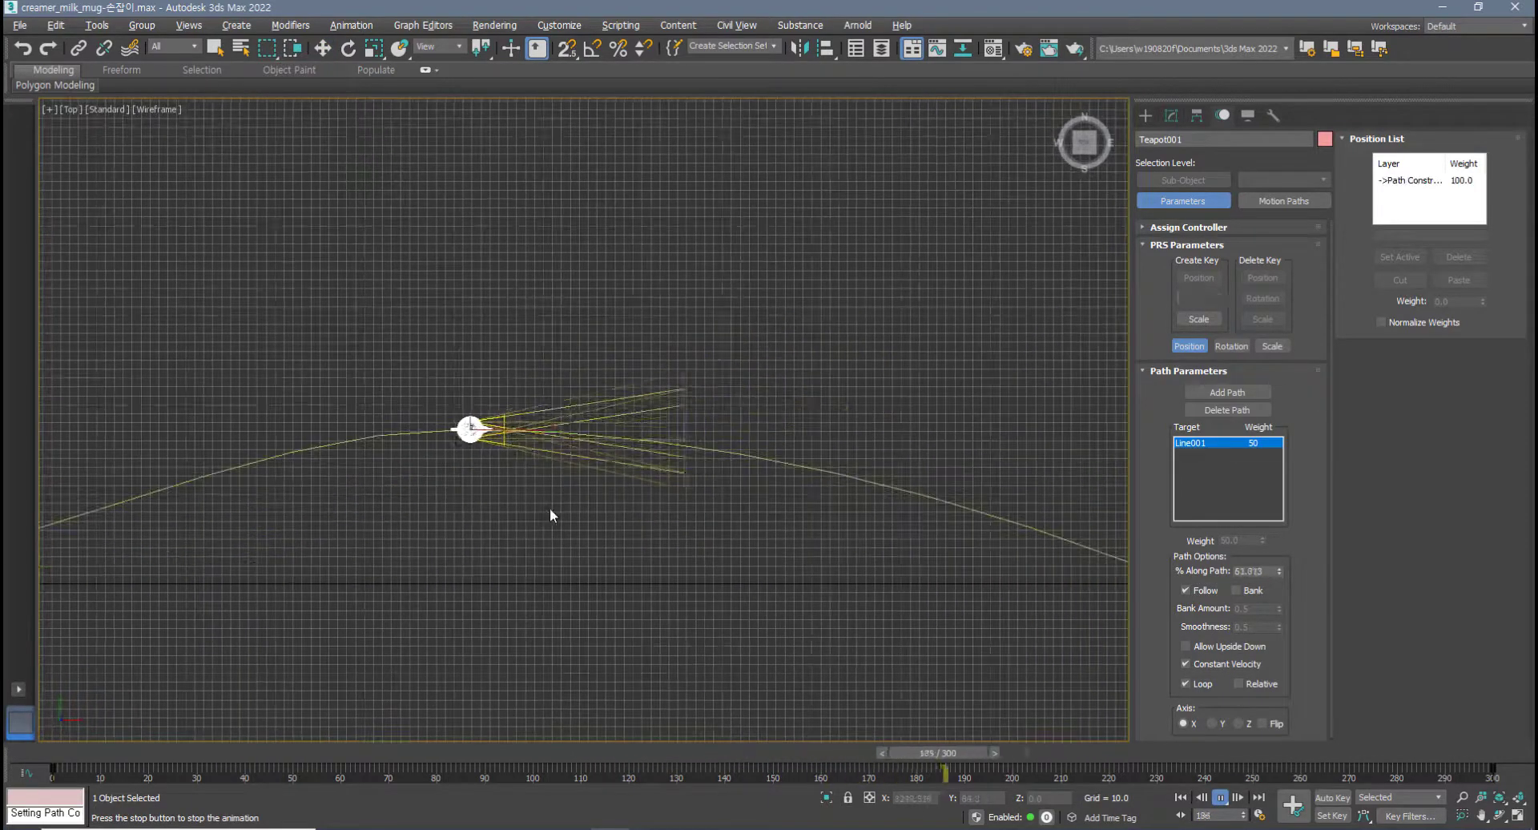
scroll(558, 509, down, 3)
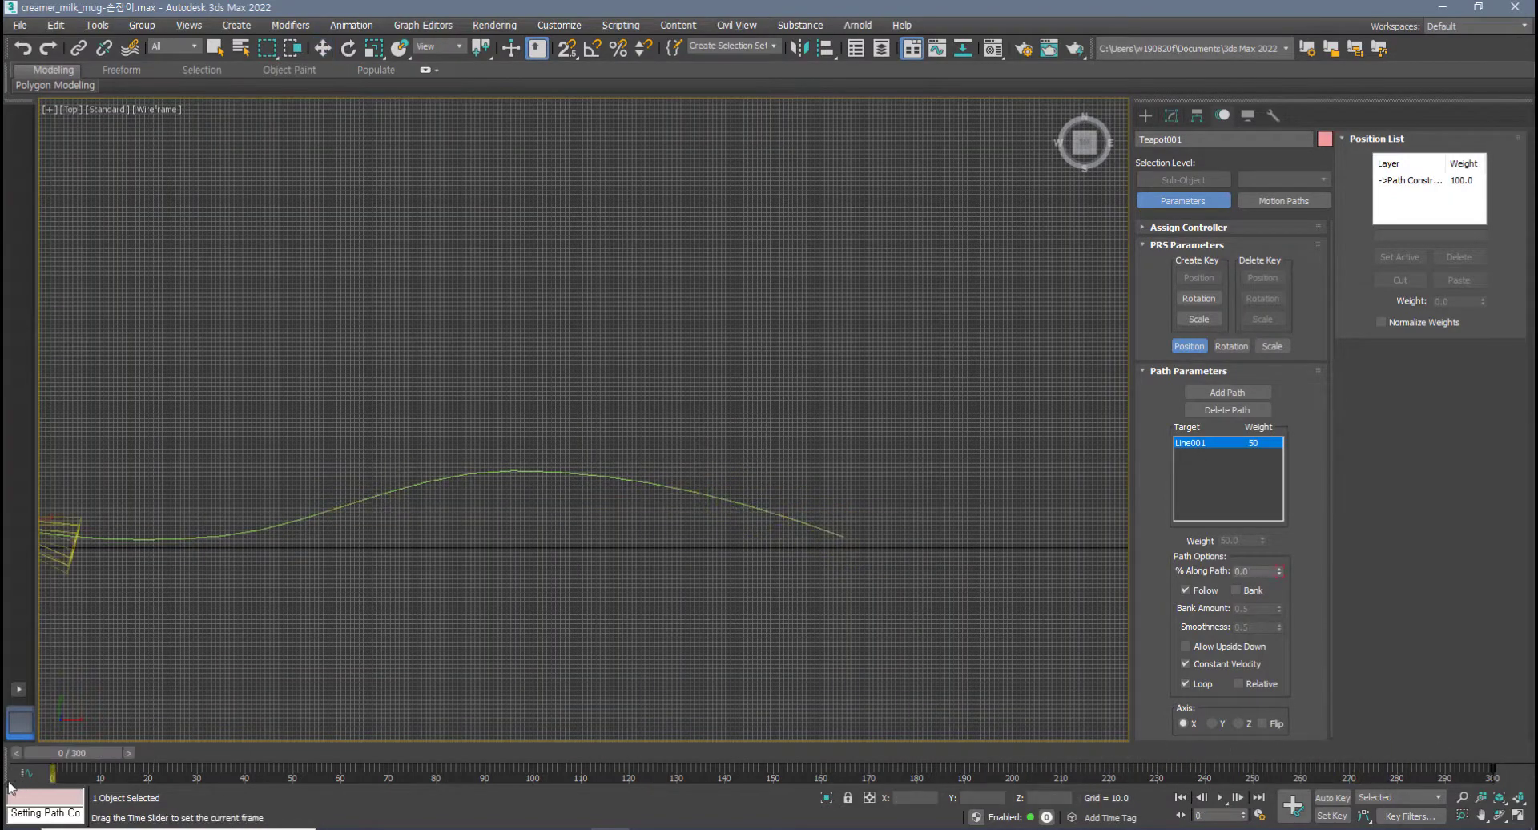
middle_drag(155, 643, 319, 613)
drag(93, 752, 1275, 775)
click(1179, 797)
key(w)
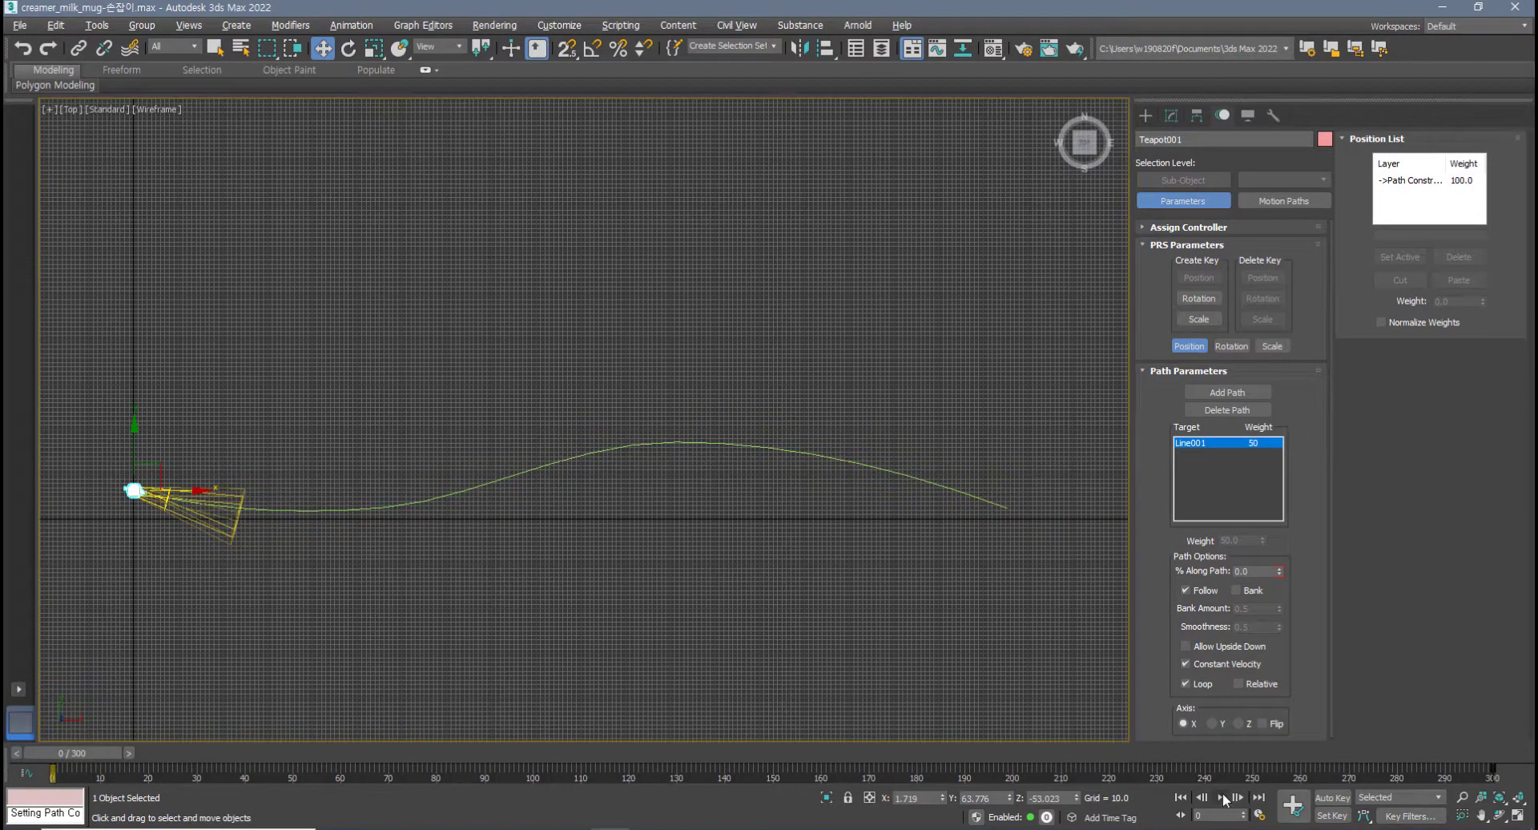
click(1221, 797)
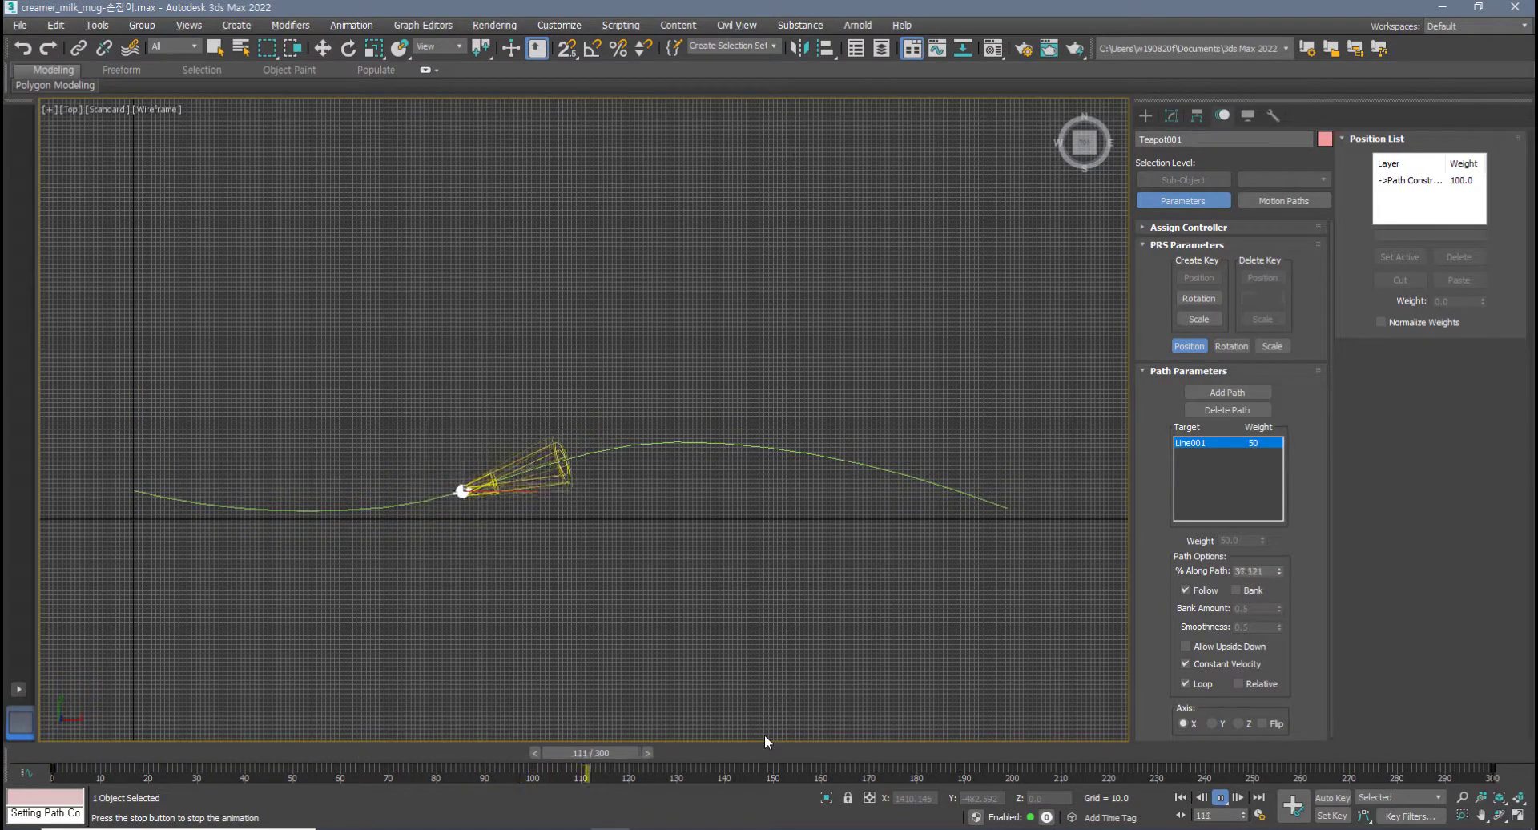
drag(848, 754, 72, 755)
key(w)
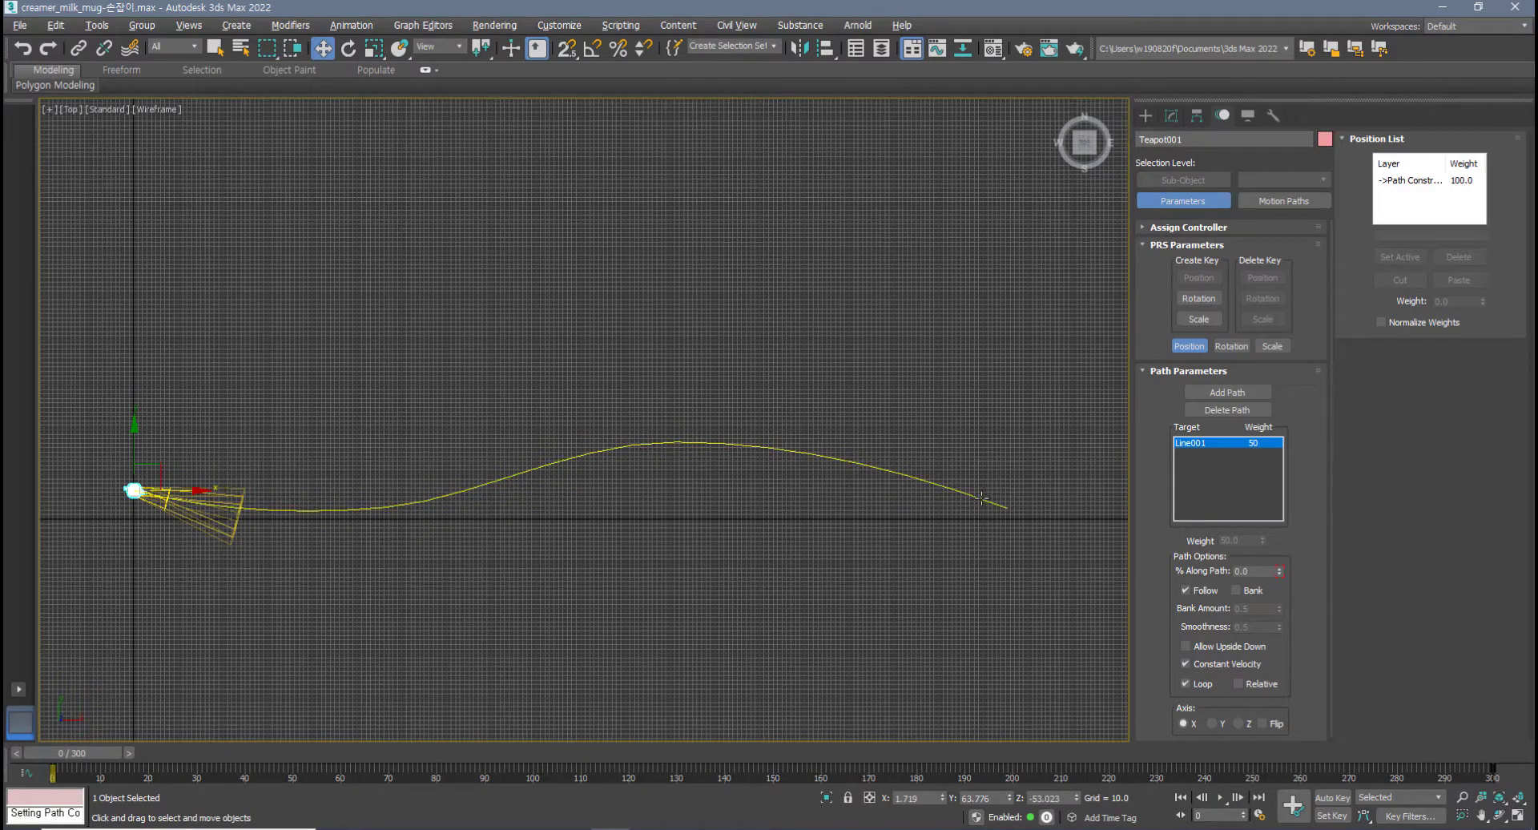
- Examine the teapot up close in the Perspective view and check the yellow 02 - Default material in the Material Editor
key(alt+w)
scroll(781, 548, up, 6)
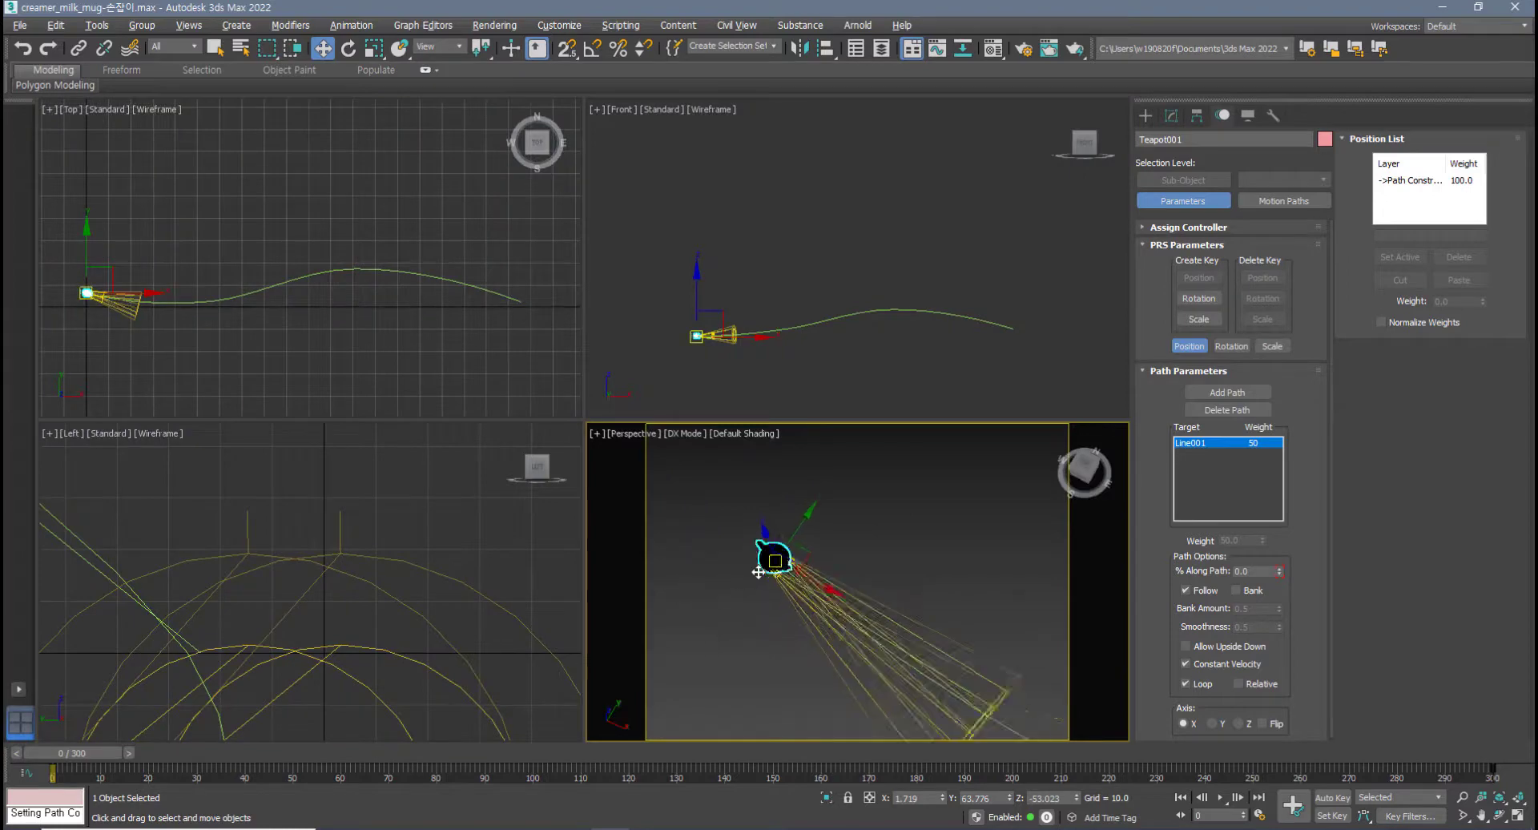
mouse_move(790, 550)
middle_down()
mouse_move(776, 591)
mouse_move(789, 573)
middle_up()
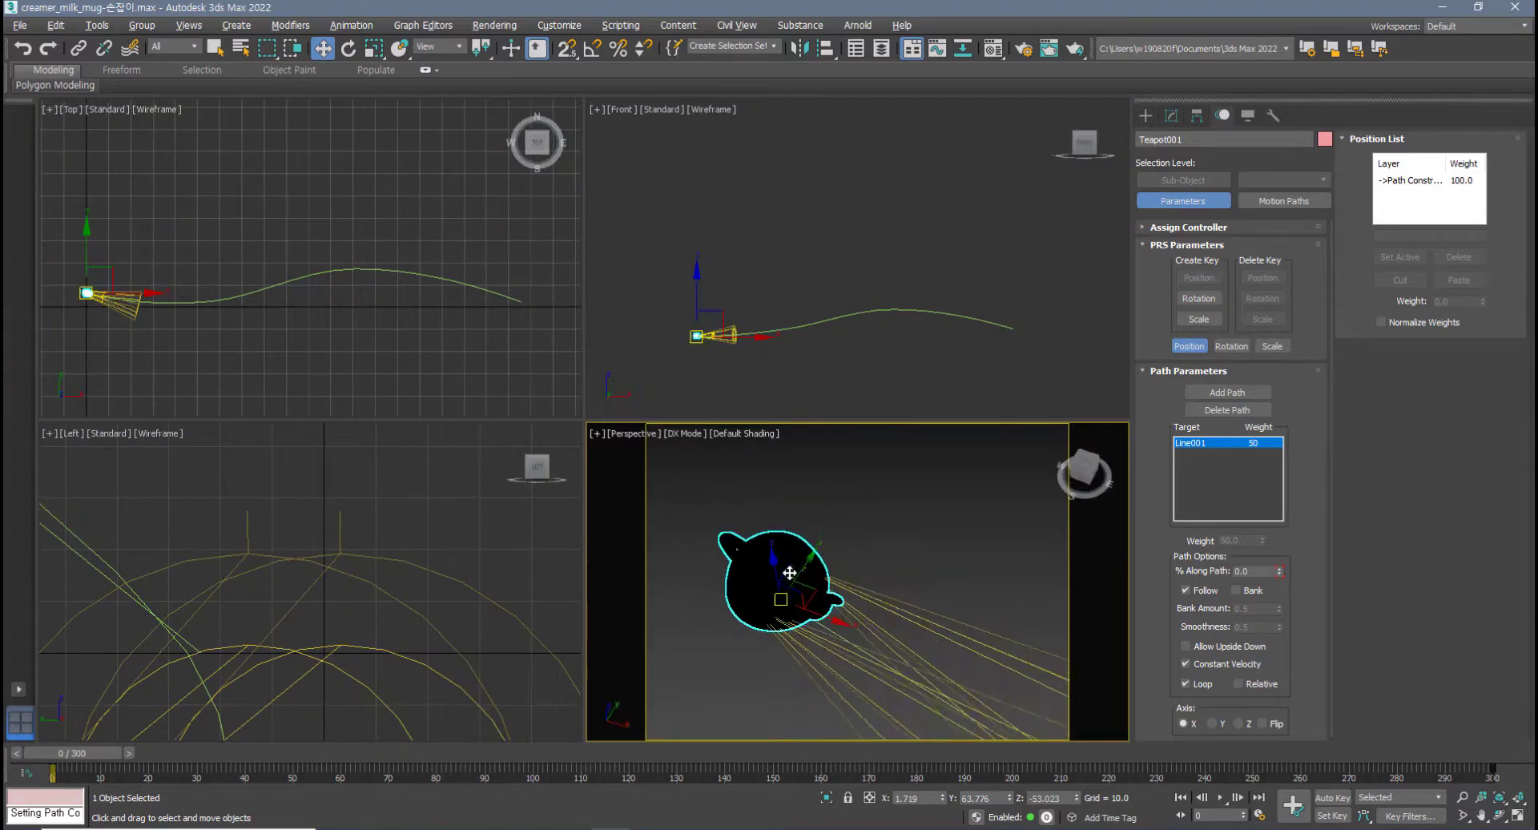
key(m)
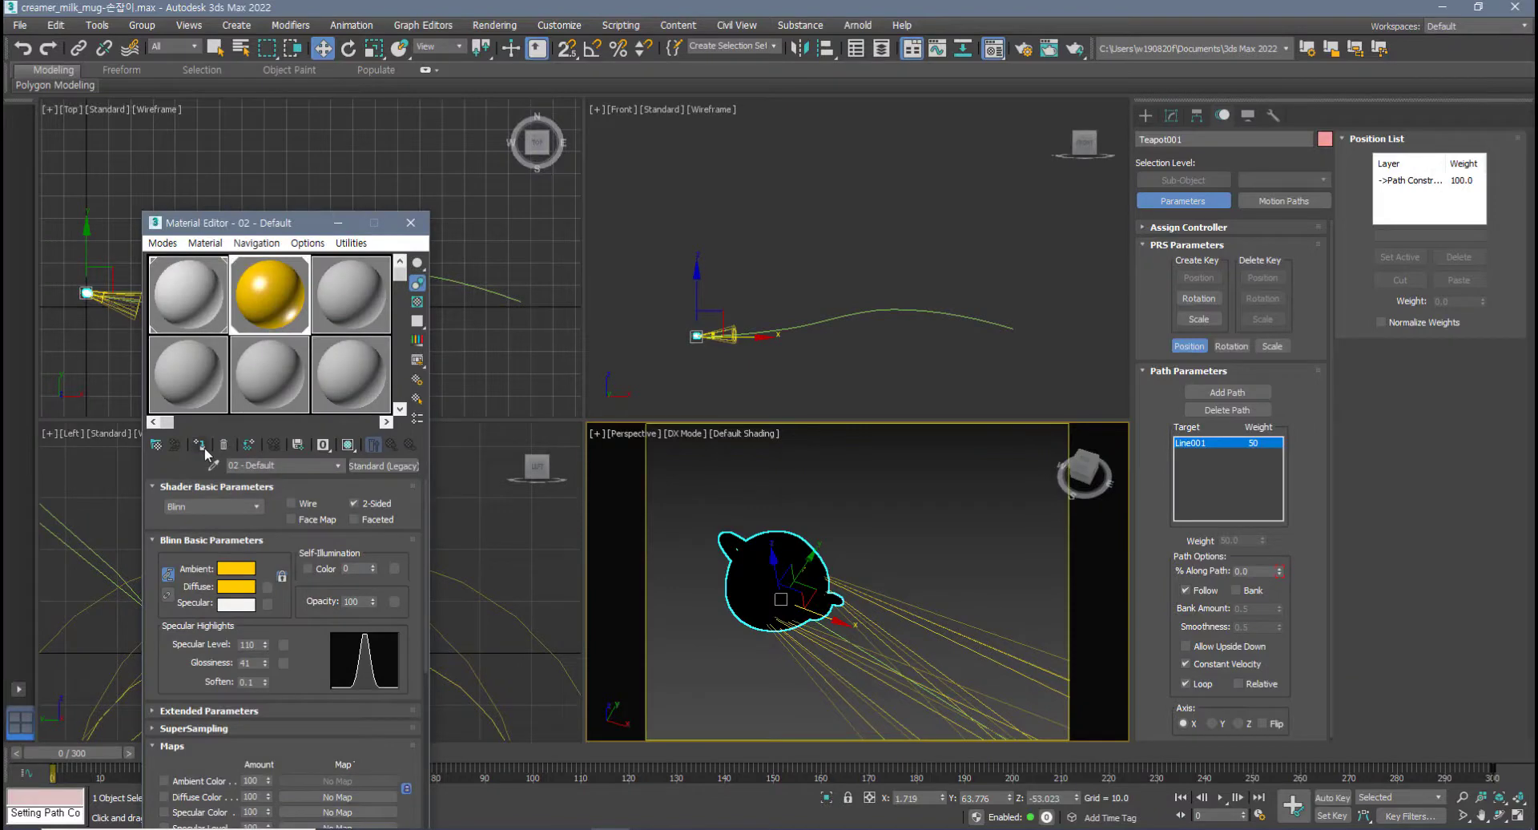
click(414, 225)
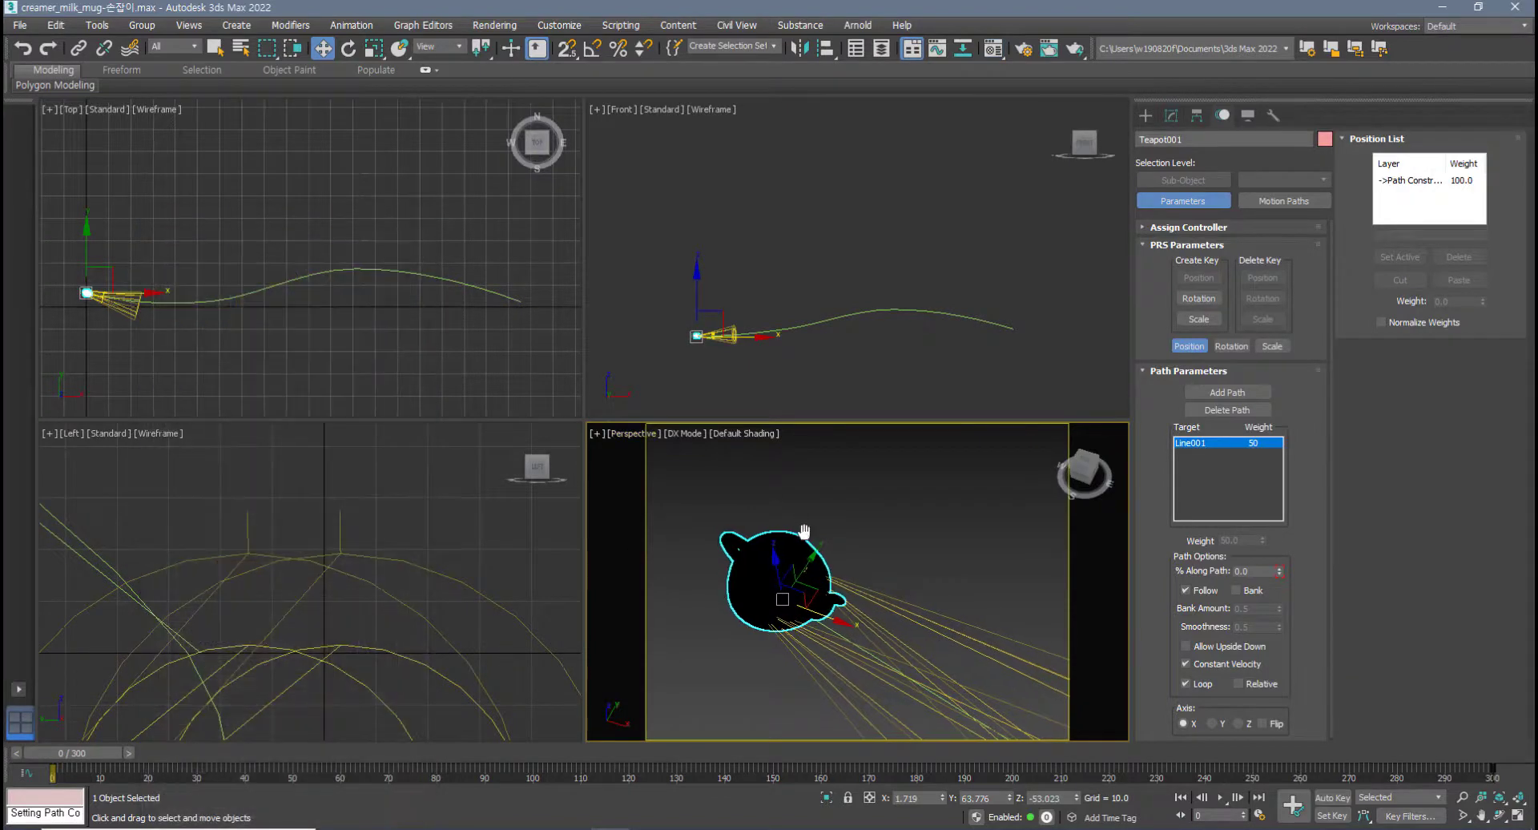
- Create a standard Omni light in the Front view, well above the middle of the curve
scroll(808, 555, up, 3)
middle_drag(809, 555, 849, 549)
scroll(881, 540, down, 3)
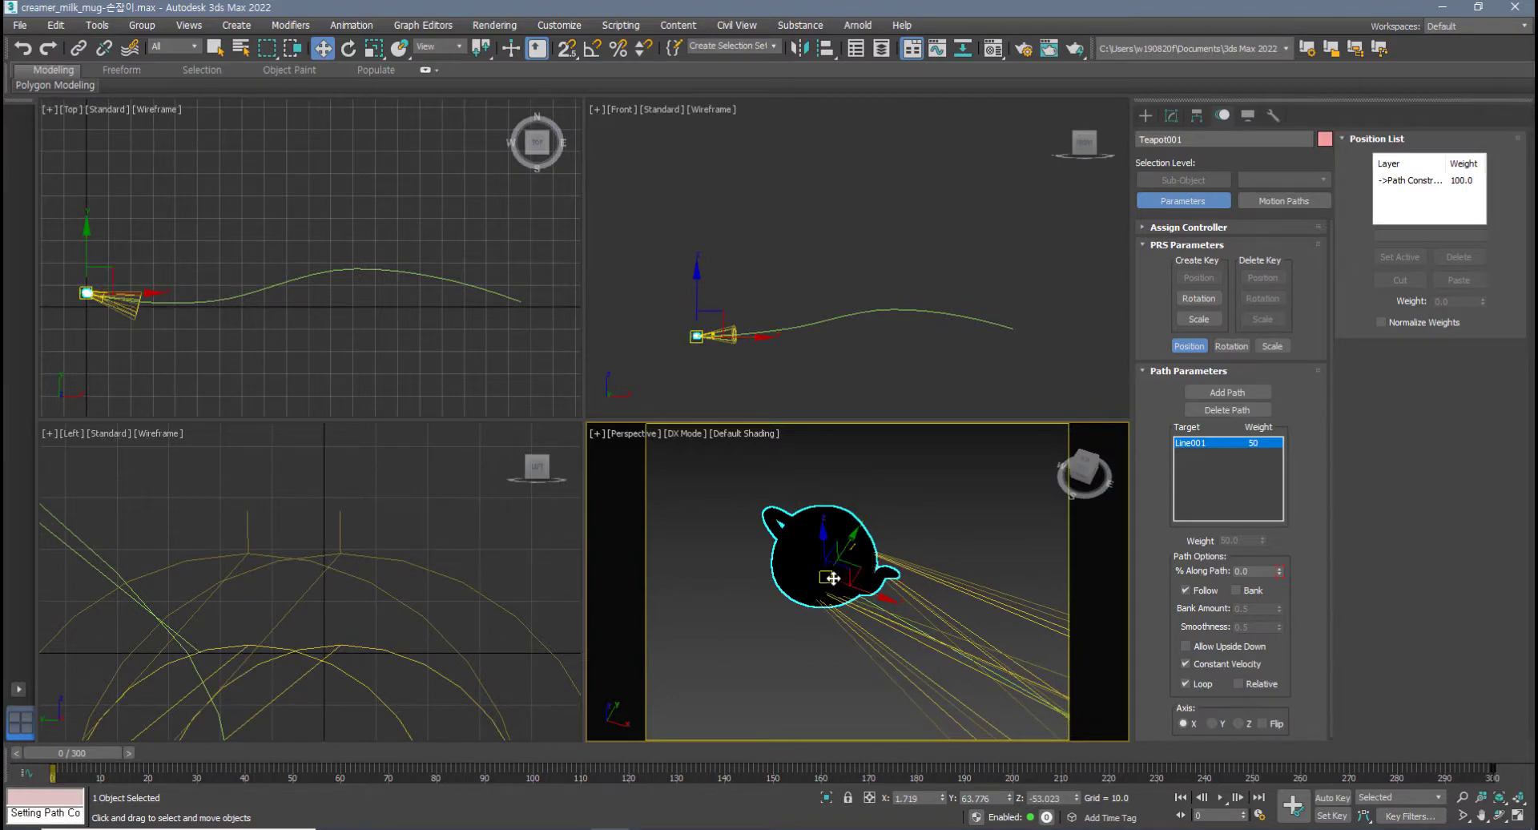
scroll(851, 555, down, 4)
middle_drag(851, 554, 749, 558)
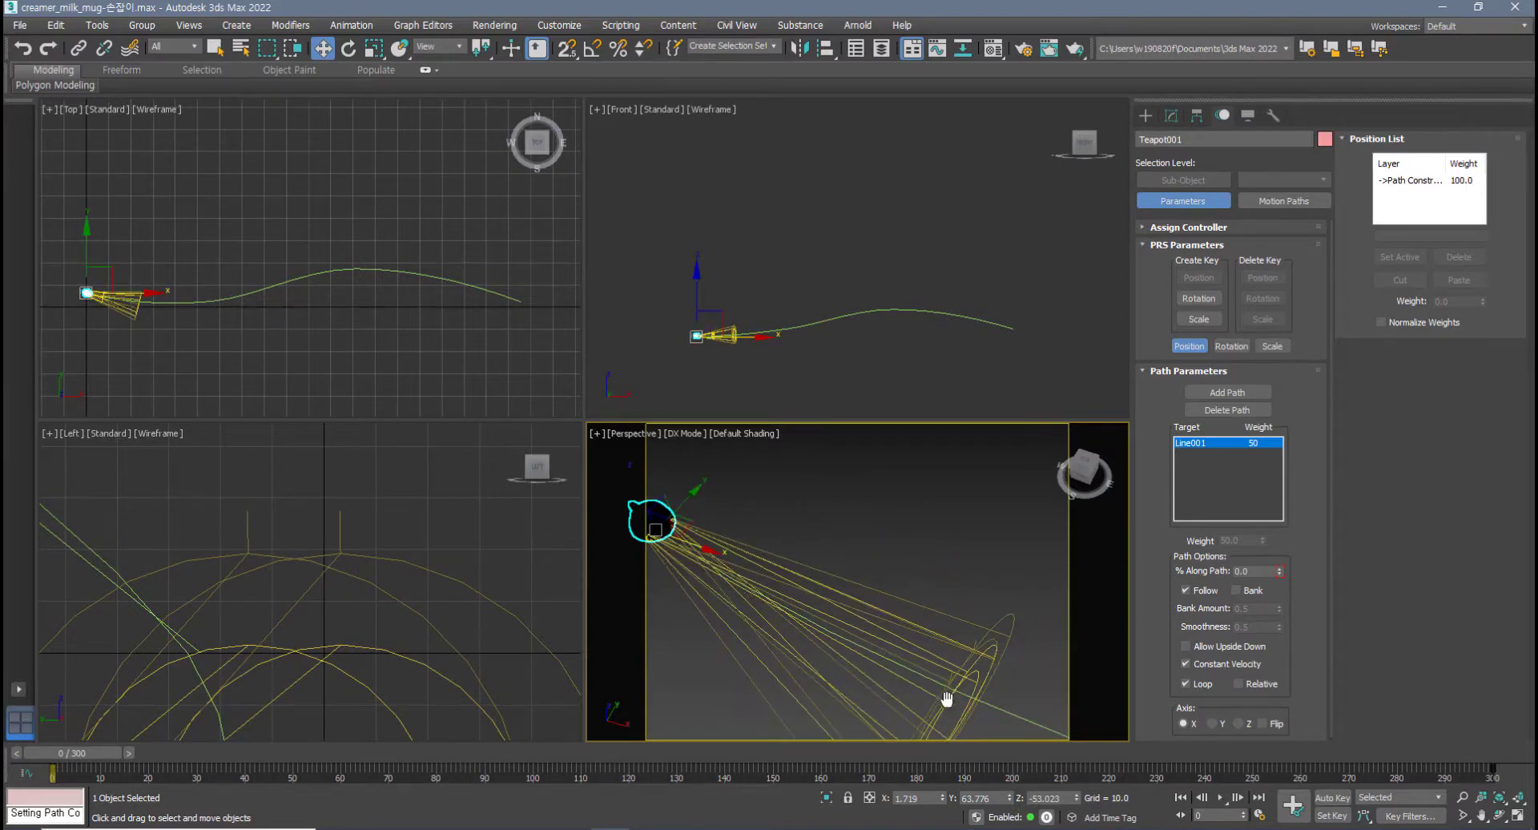
middle_drag(947, 698, 948, 650)
scroll(947, 650, down, 3)
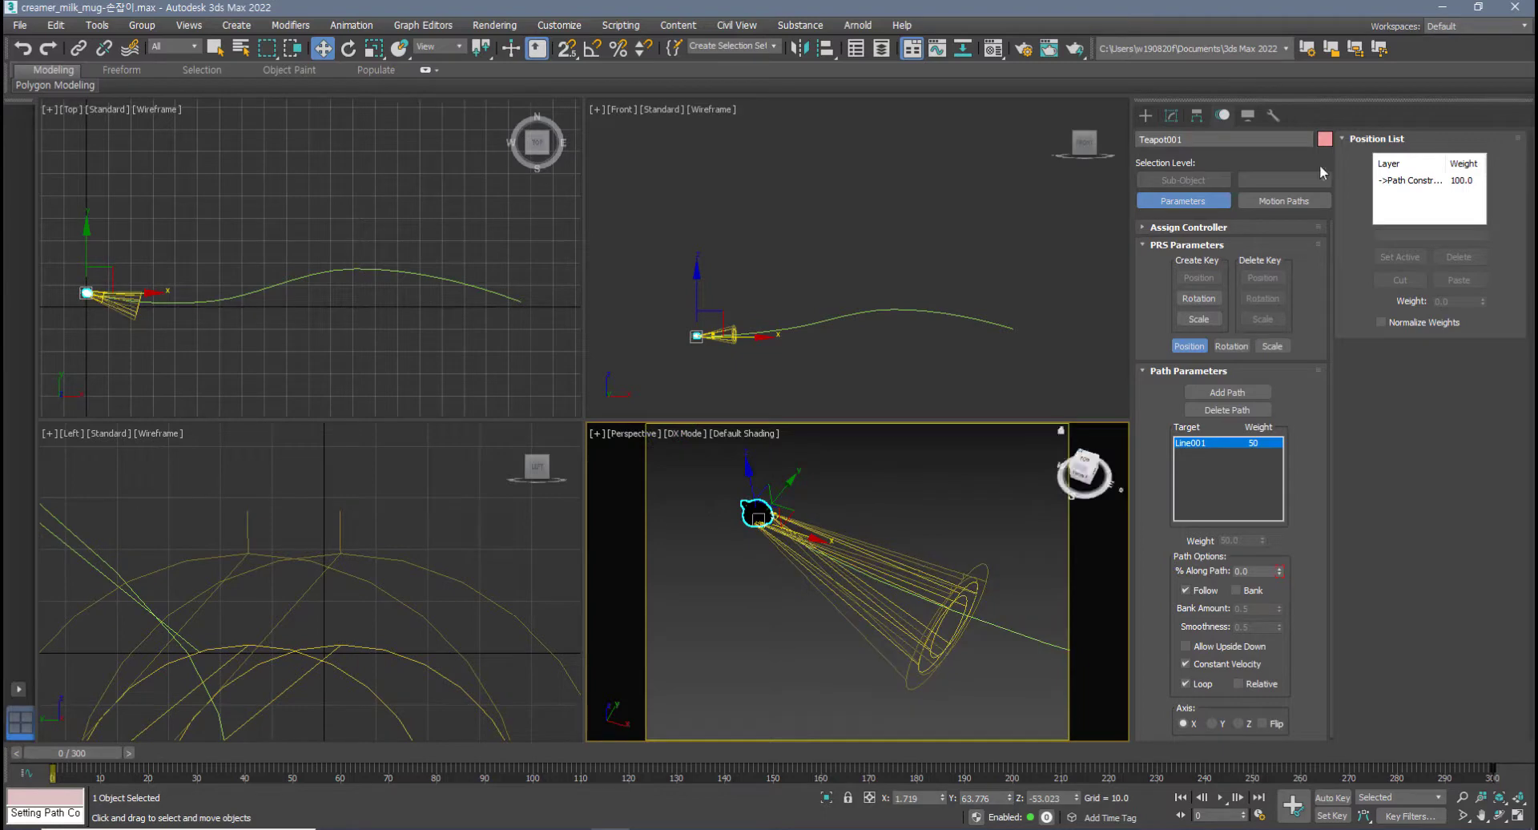
click(1145, 117)
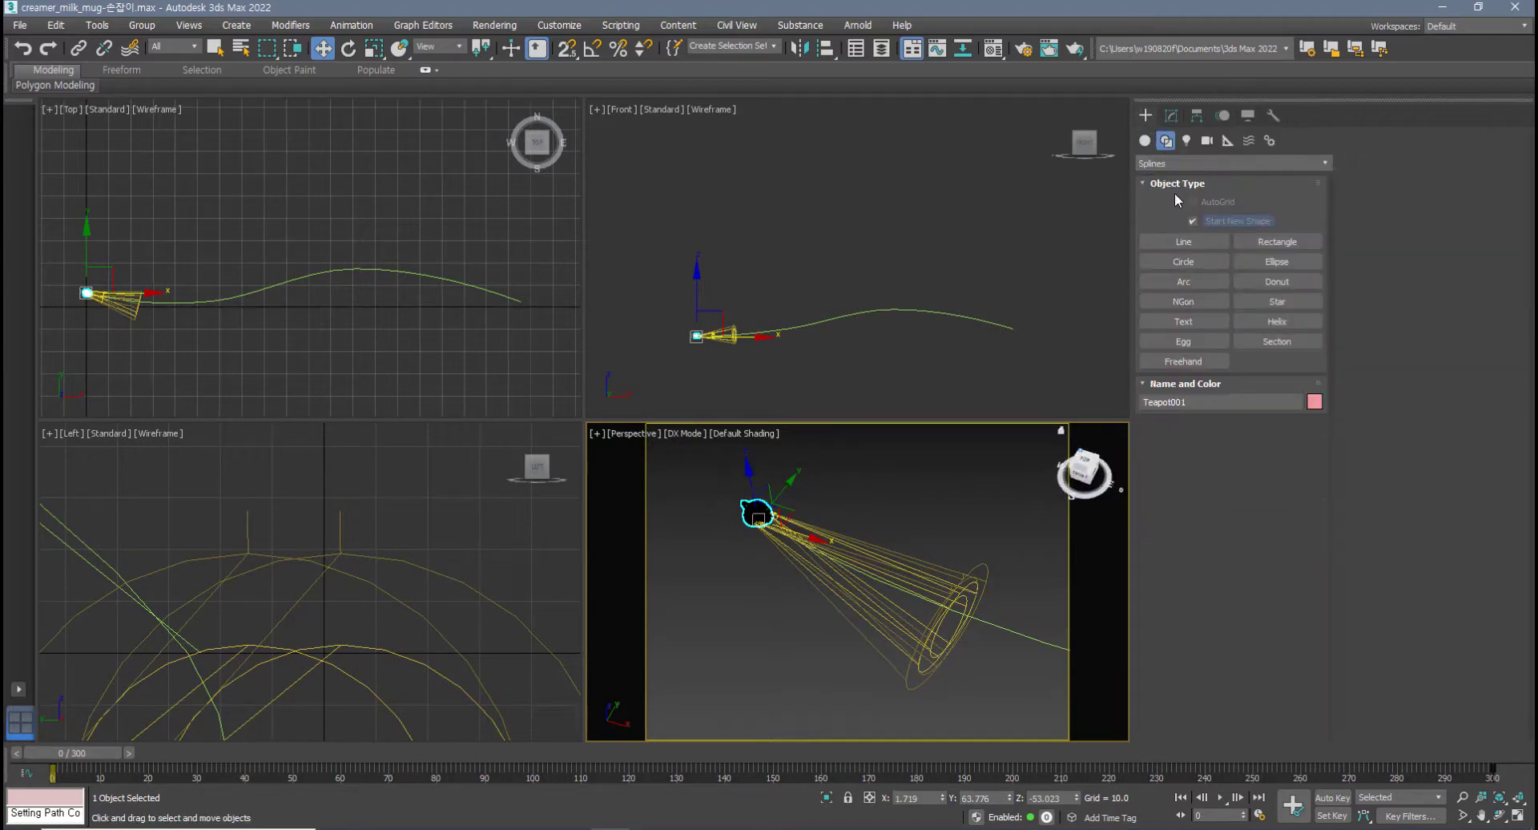
click(1186, 143)
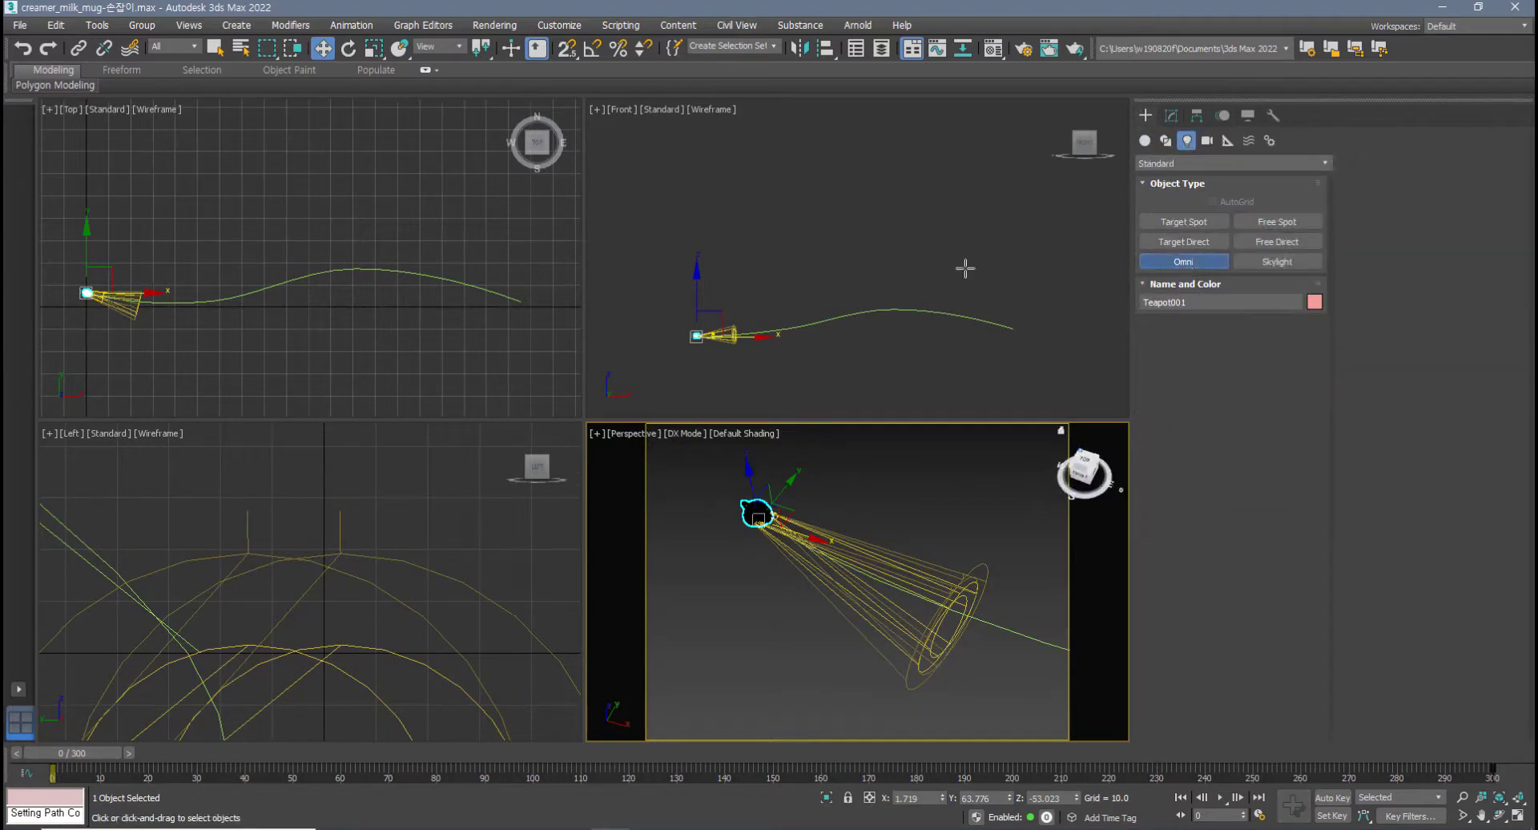
click(888, 163)
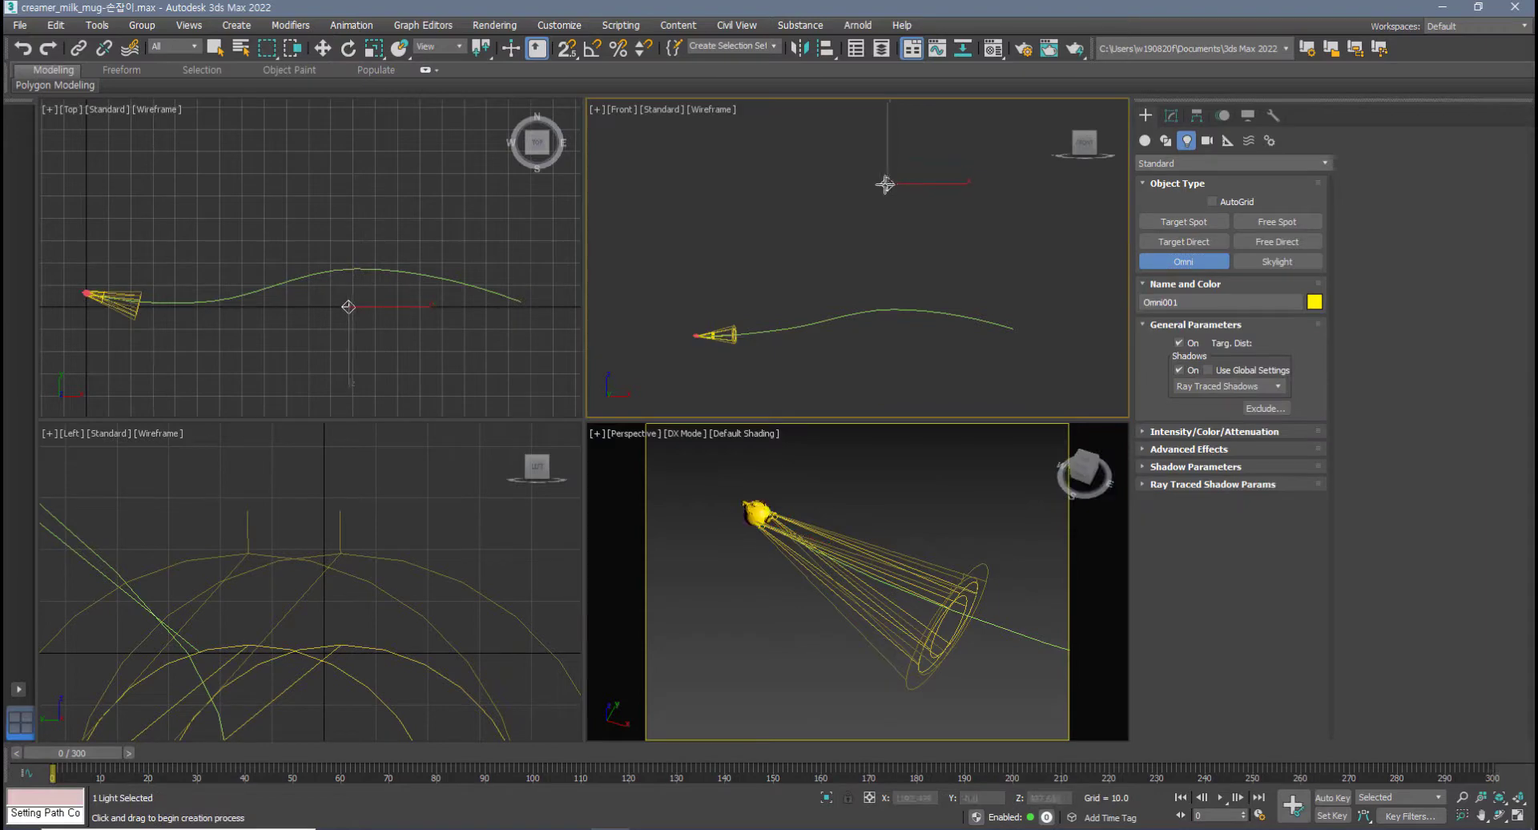
- Reposition the Omni light above the curve in the Front view and set its intensity multiplier to 0.3
middle_drag(359, 317, 376, 318)
middle_drag(899, 252, 858, 300)
key(w)
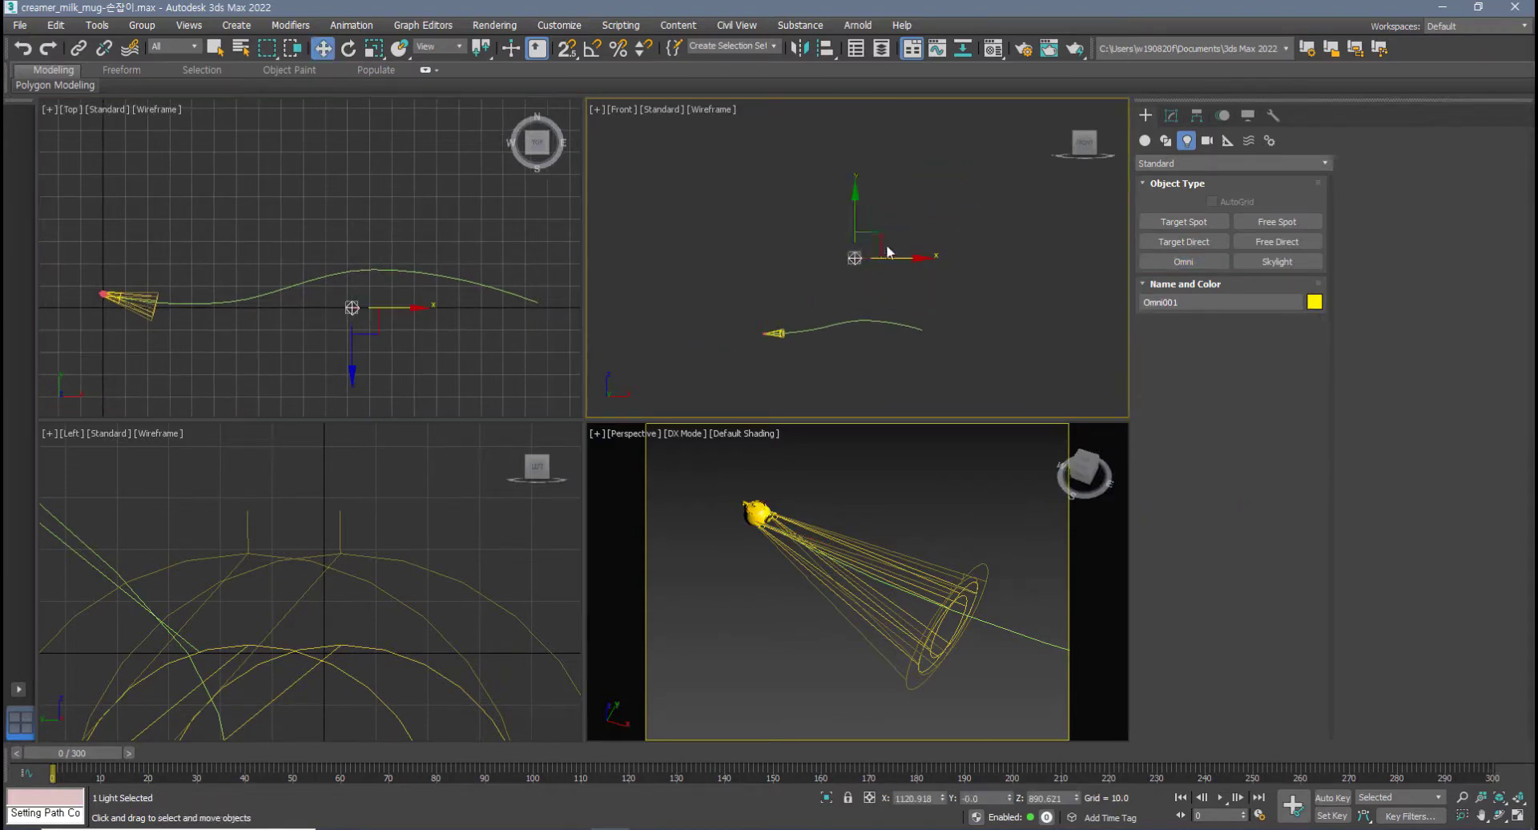
click(1170, 116)
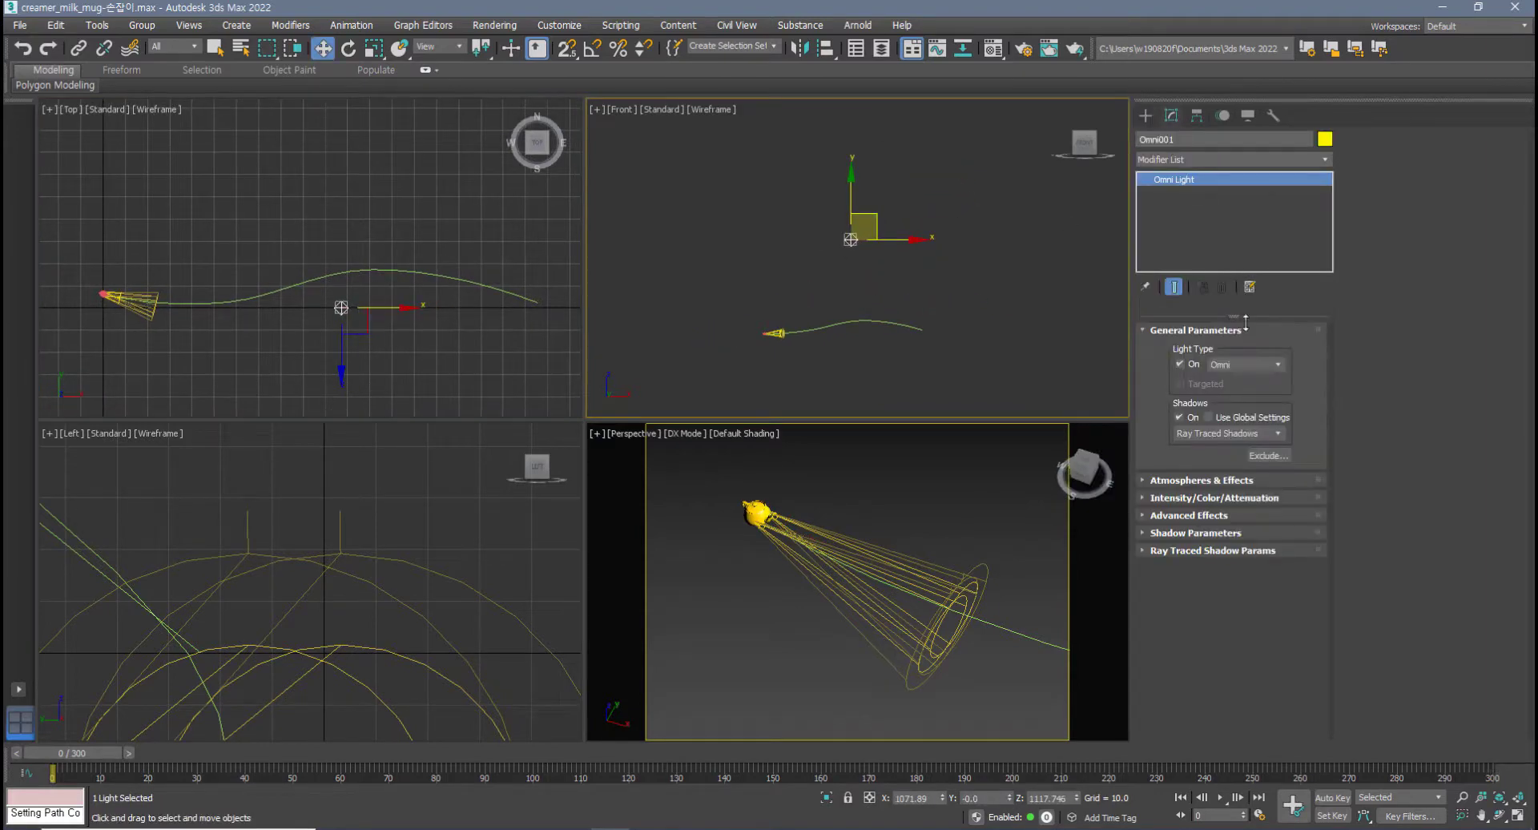
alt+middle_drag(821, 575, 748, 501)
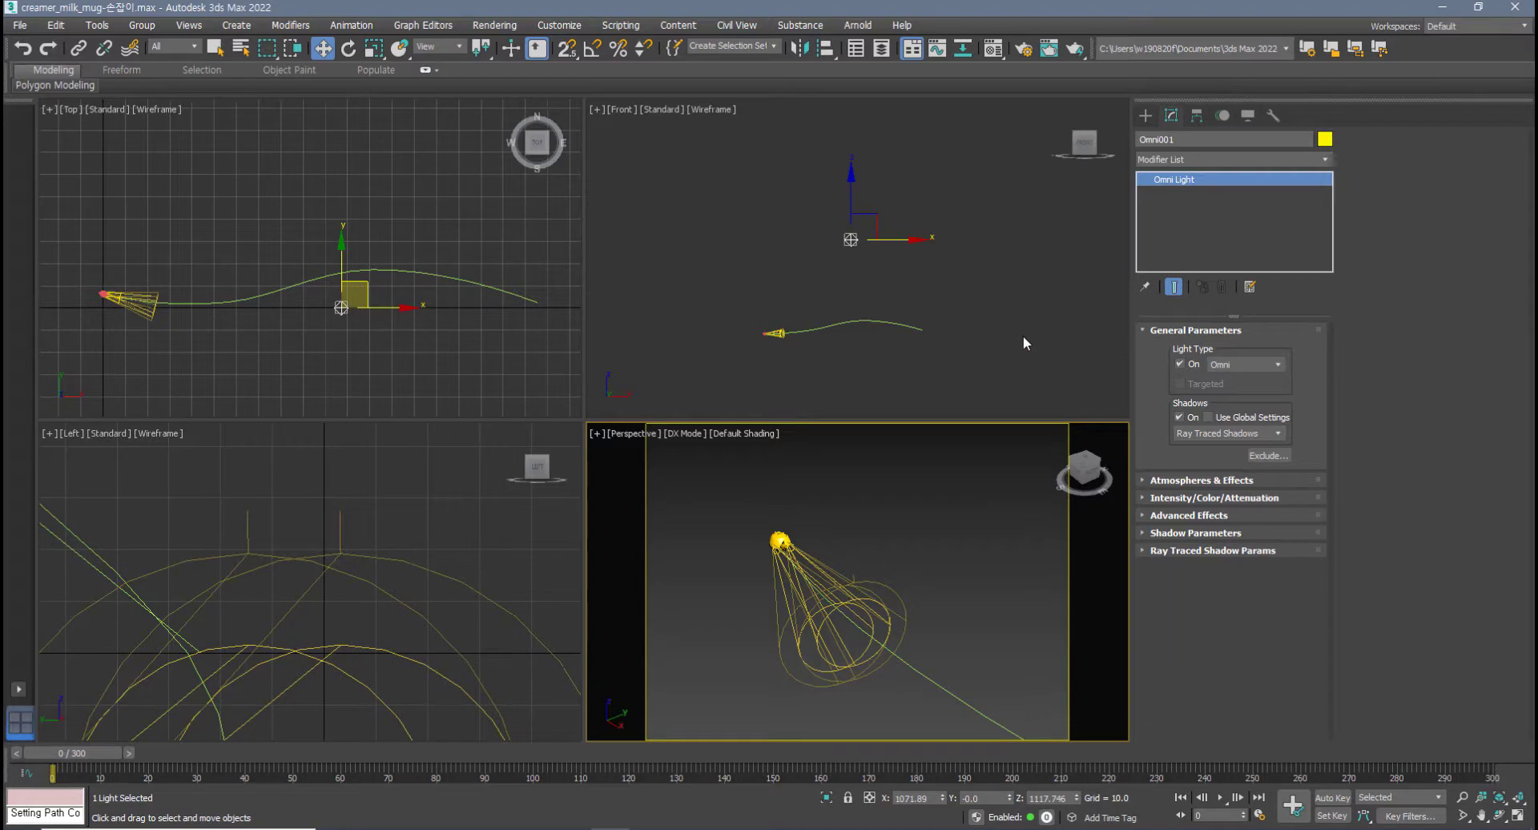
click(1220, 500)
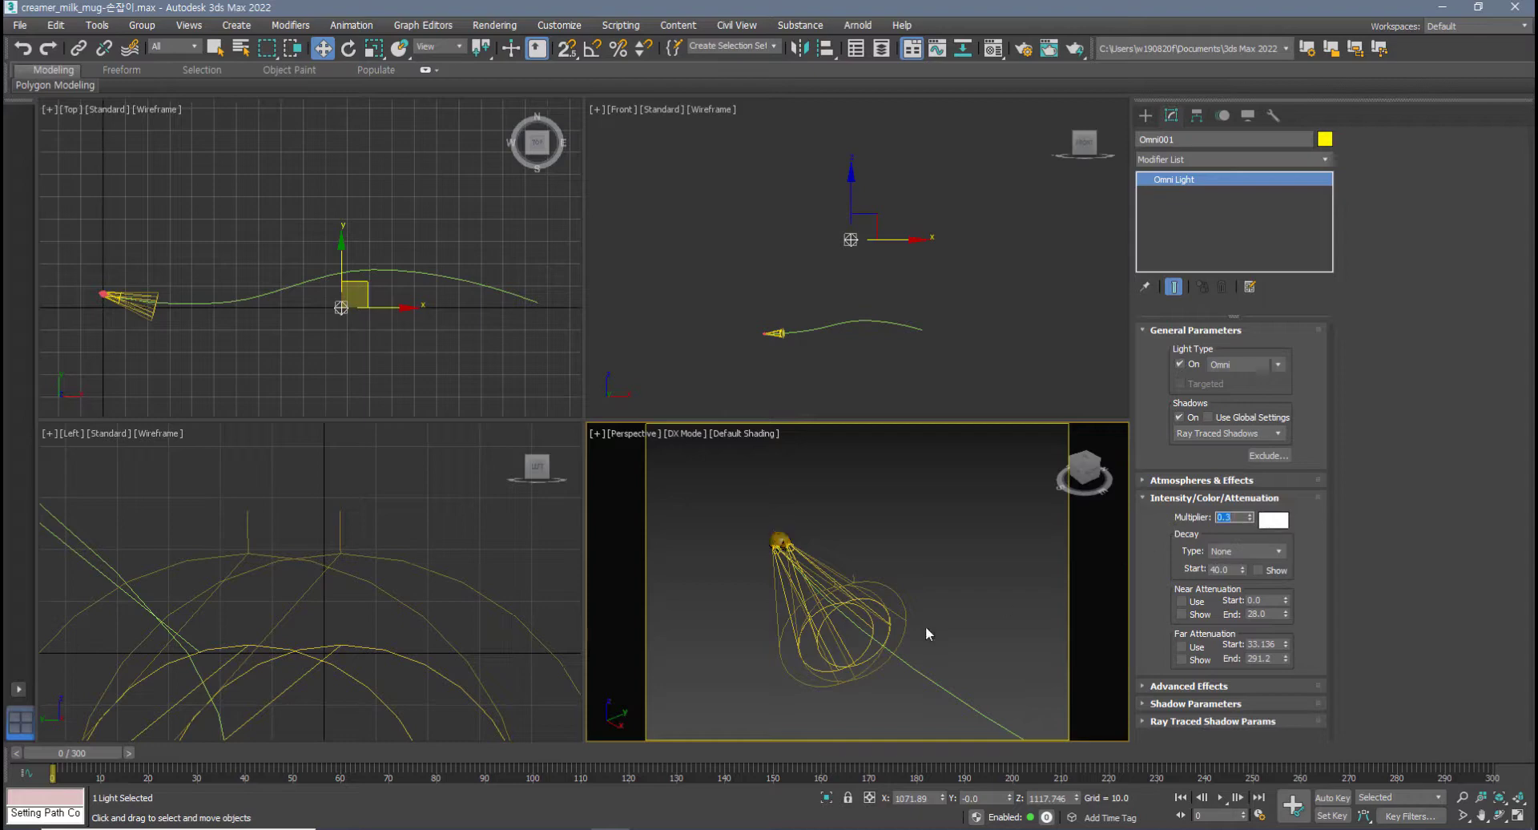
- Set the intensity multiplier of the teapot's free spotlight to 1.0
click(778, 551)
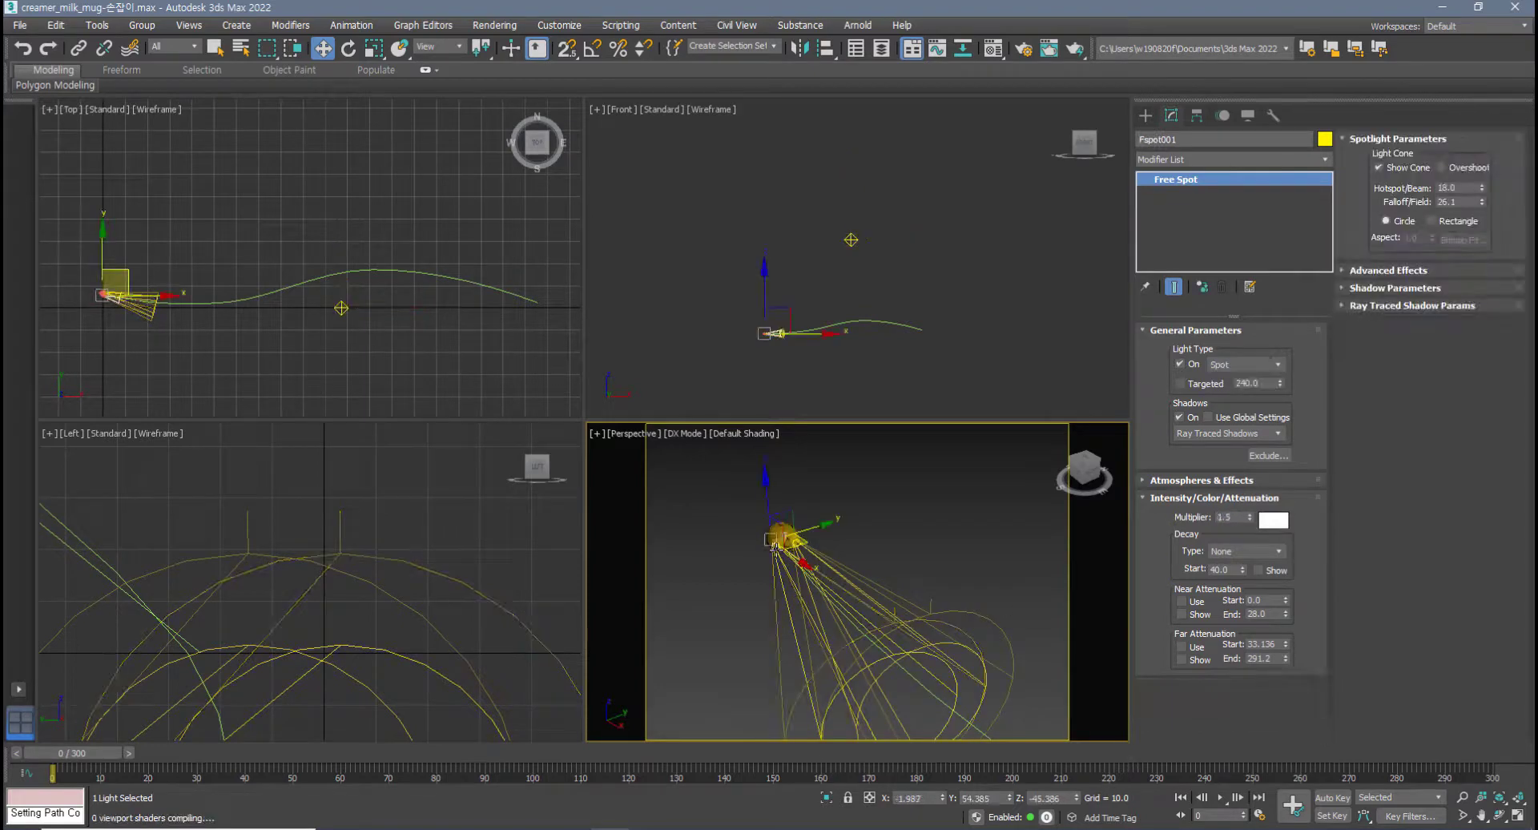
click(776, 550)
click(776, 550)
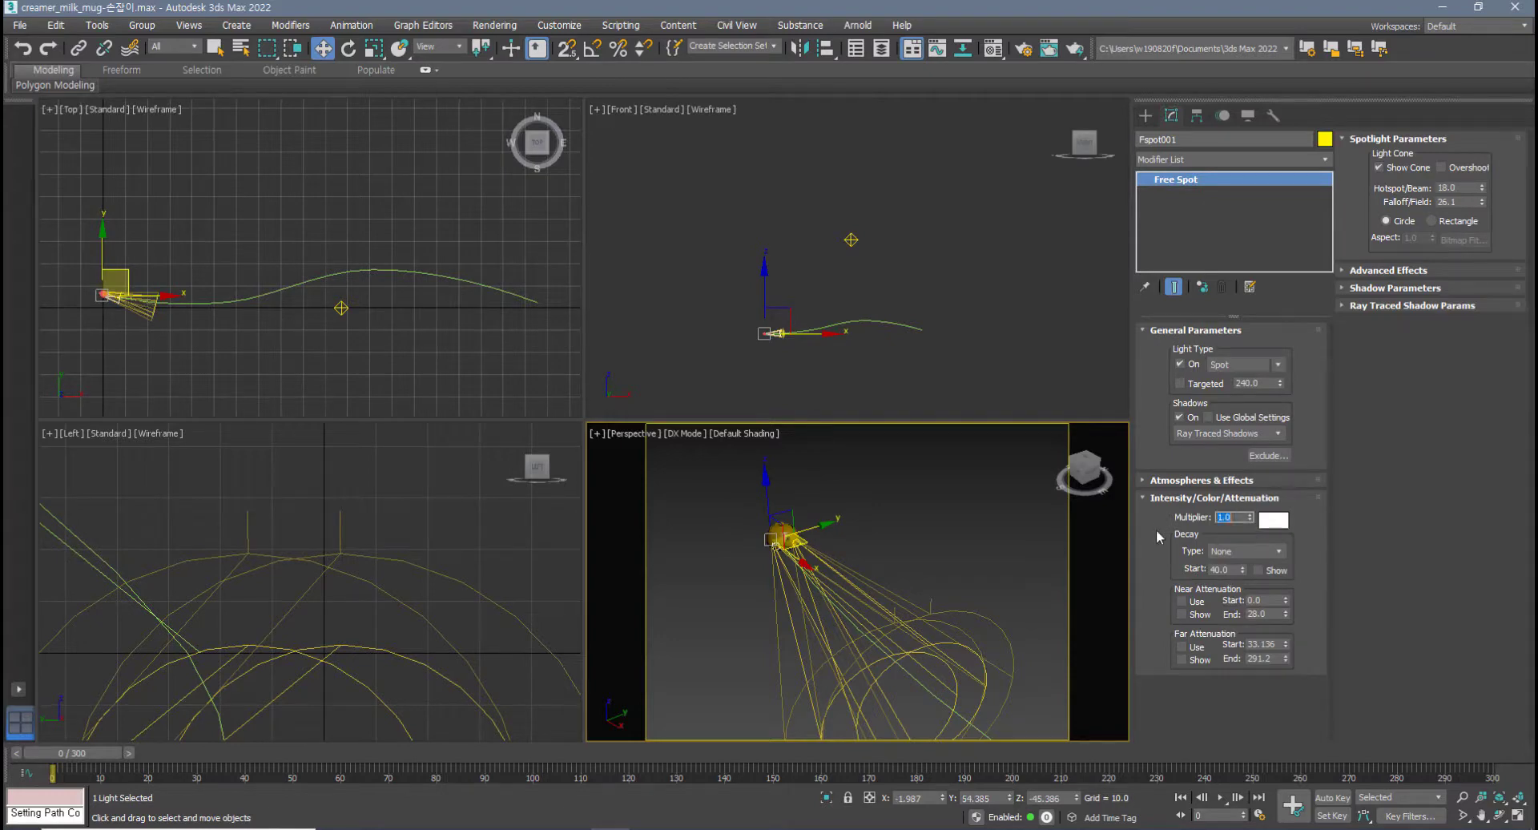
- Play and scrub the animation in the maximized Perspective view, and examine the teapot from behind at frame 163
key(alt+w)
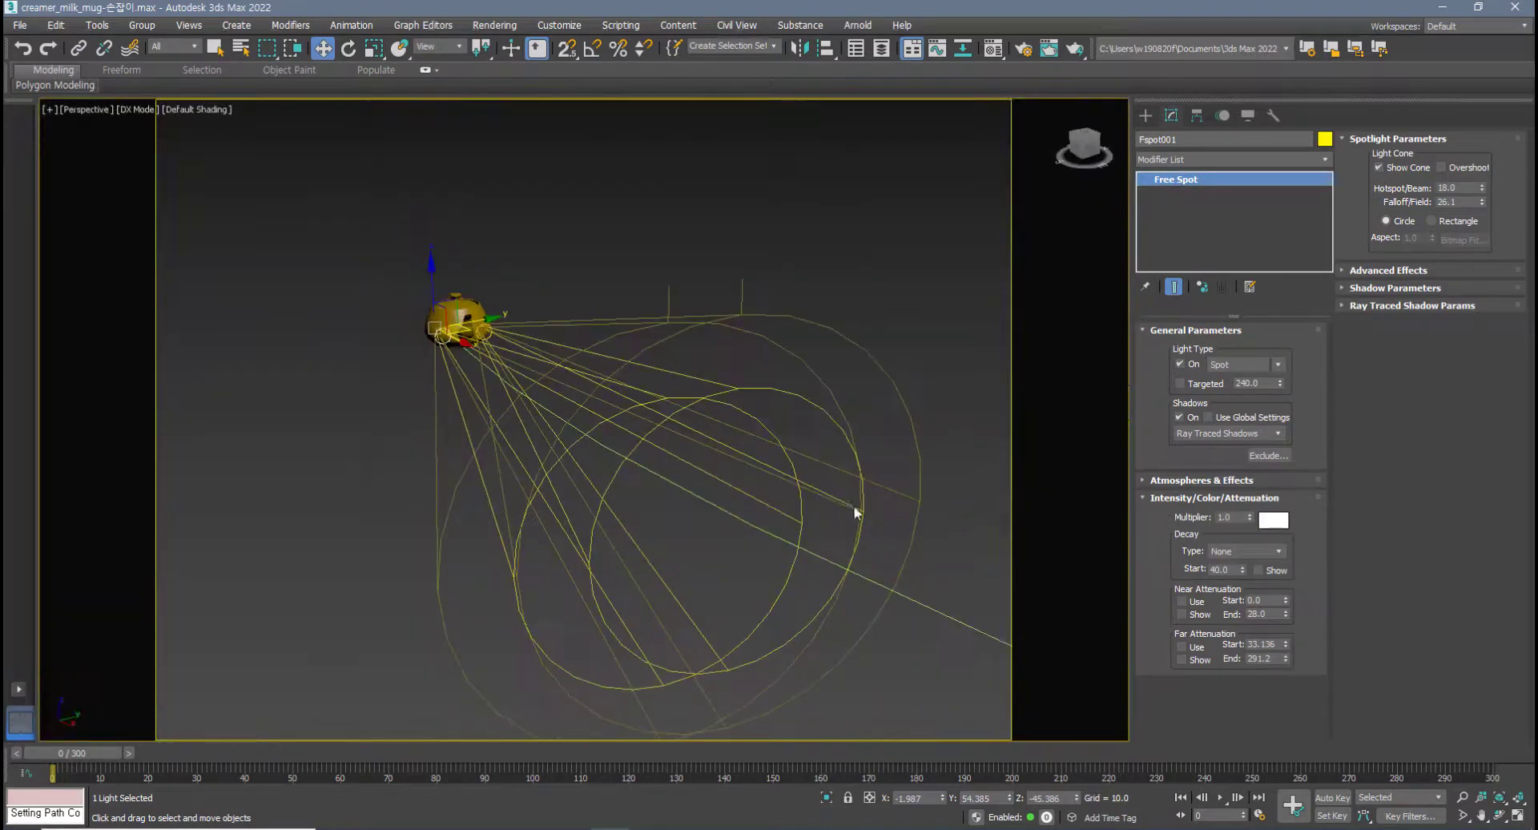
scroll(854, 505, down, 3)
alt+middle_drag(724, 486, 581, 513)
scroll(578, 502, up, 5)
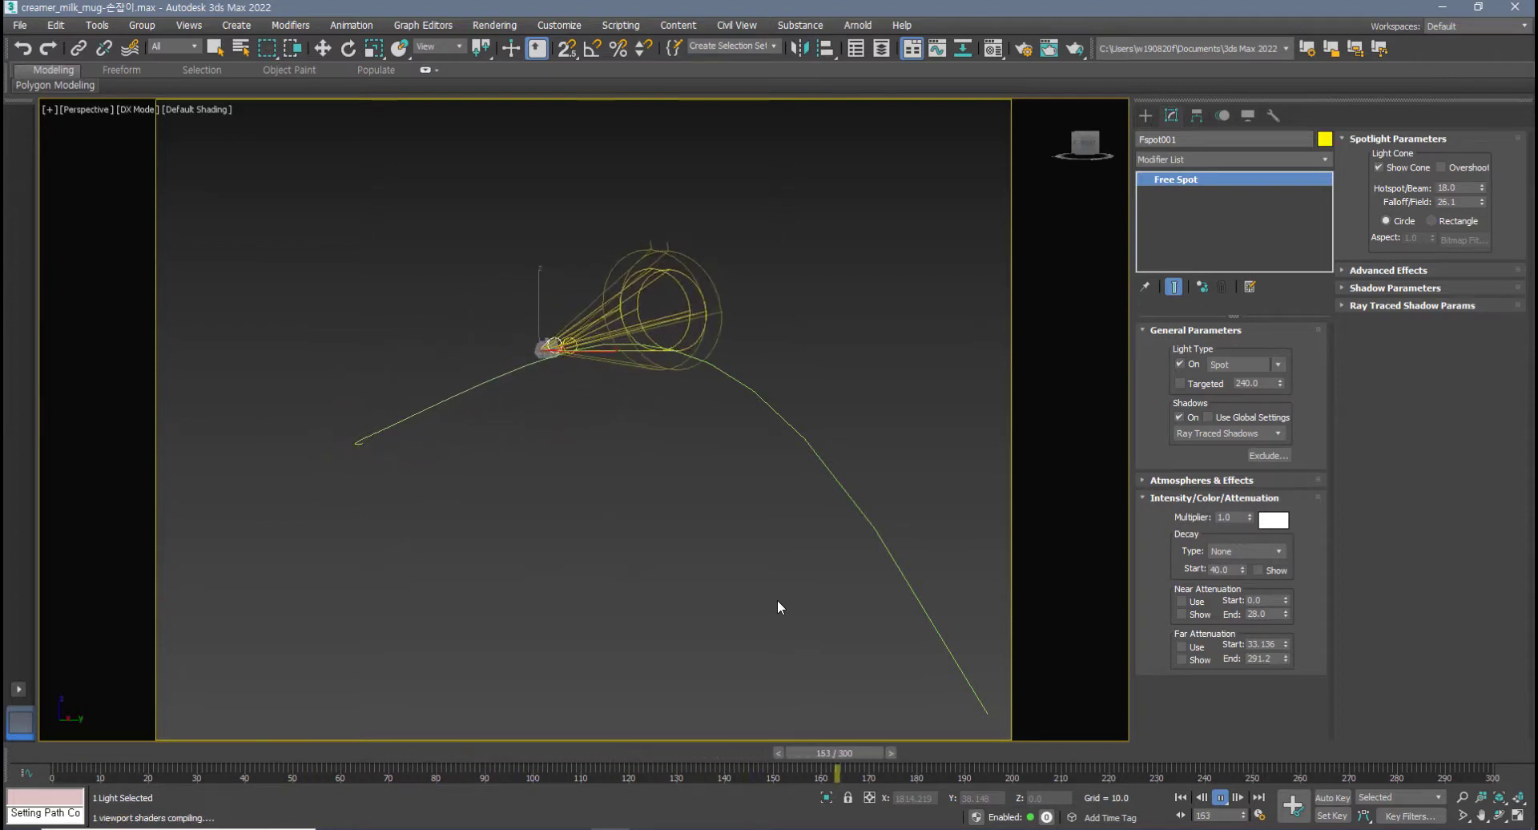
click(730, 752)
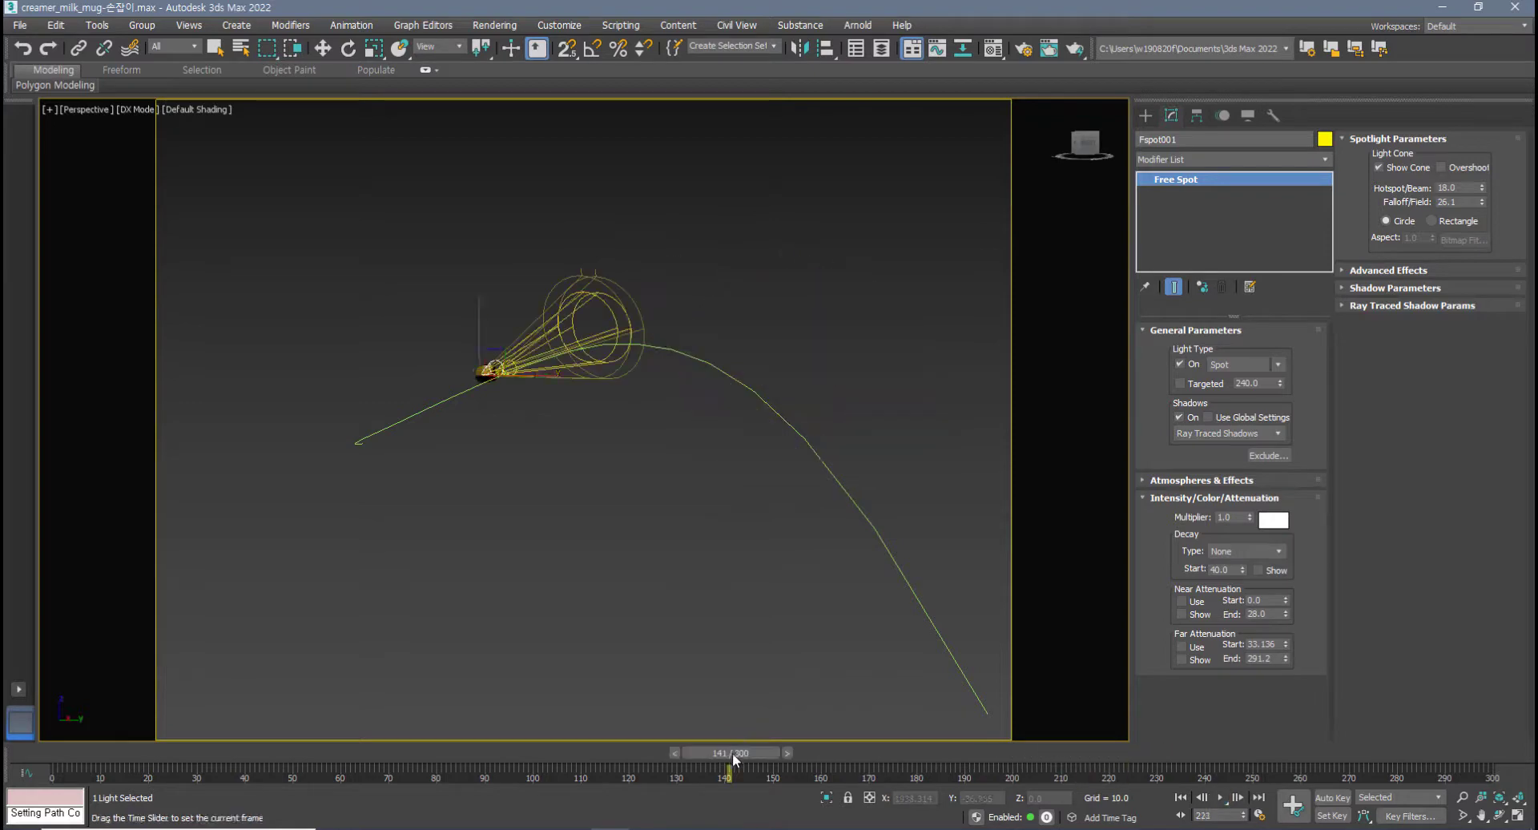
alt+middle_drag(666, 560, 781, 618)
mouse_move(559, 500)
middle_down()
mouse_move(559, 548)
mouse_move(491, 511)
mouse_move(532, 524)
mouse_move(560, 513)
middle_up()
scroll(480, 503, up, 5)
drag(722, 754, 833, 753)
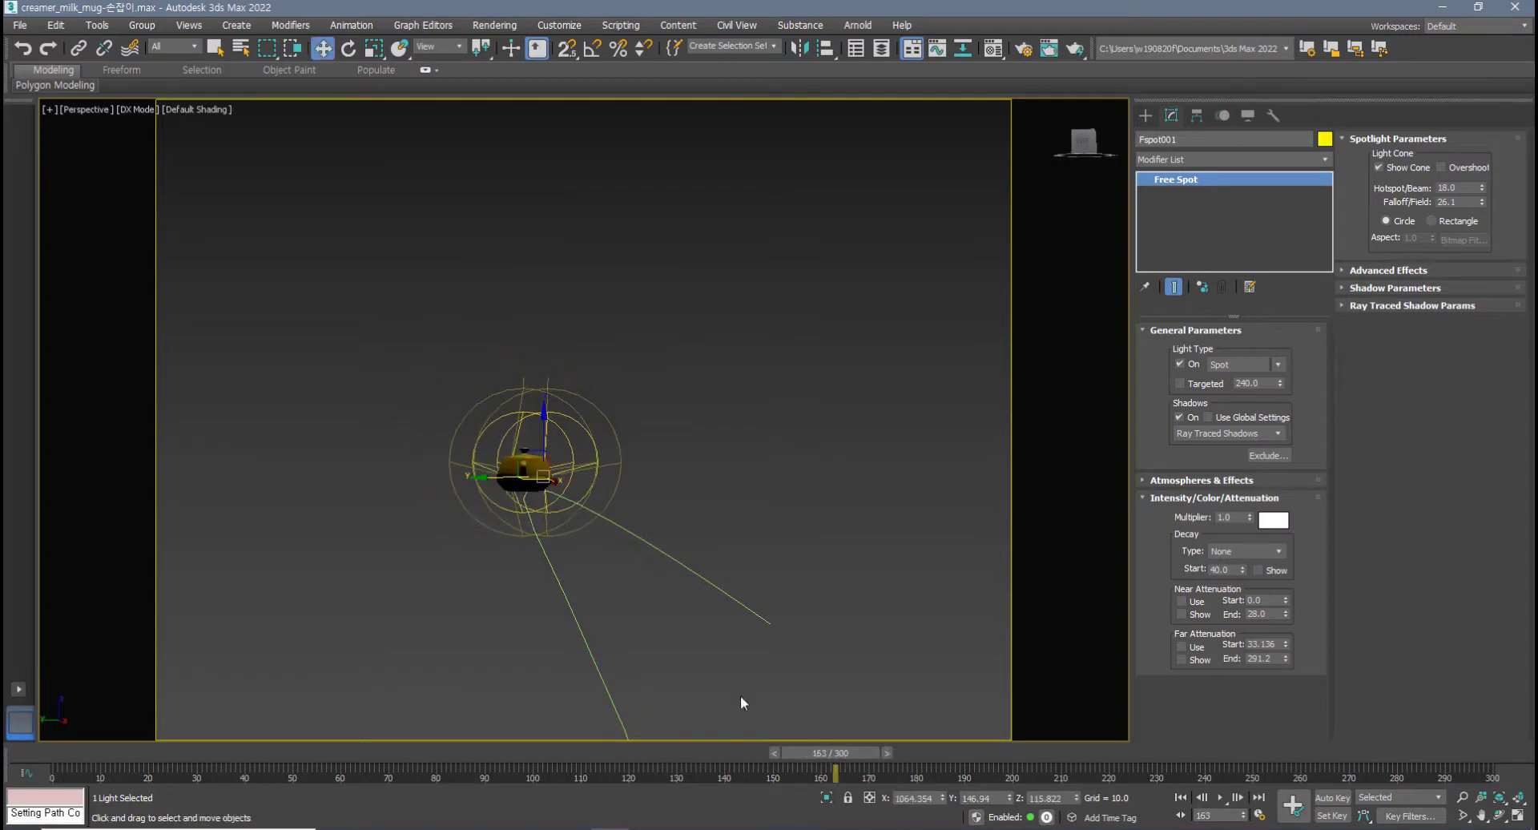
middle_drag(509, 530, 583, 549)
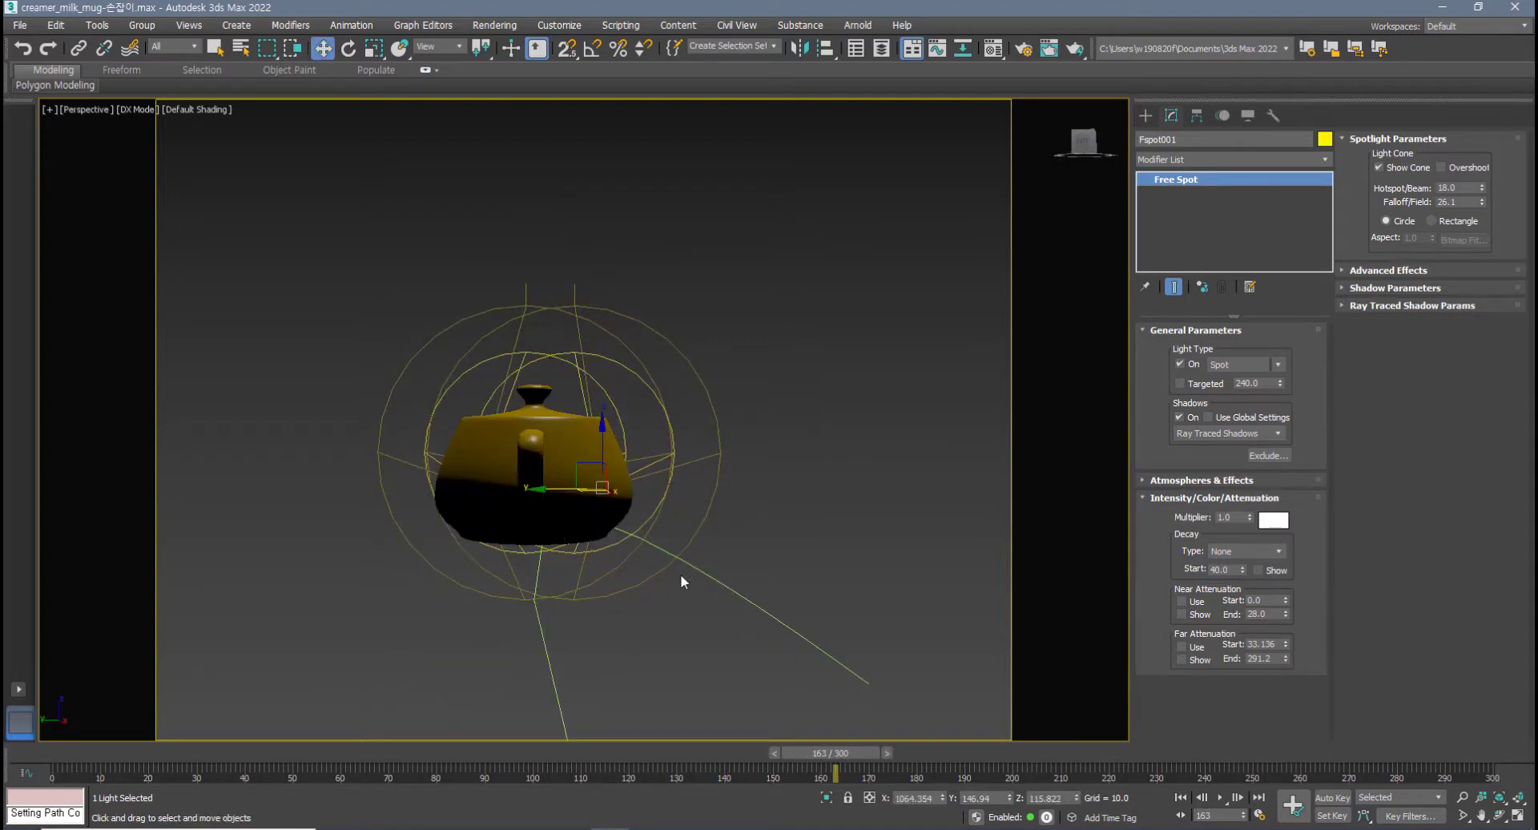
- Enable Bank in the teapot's path options and scrub to frame 147 to check its tilt
click(583, 431)
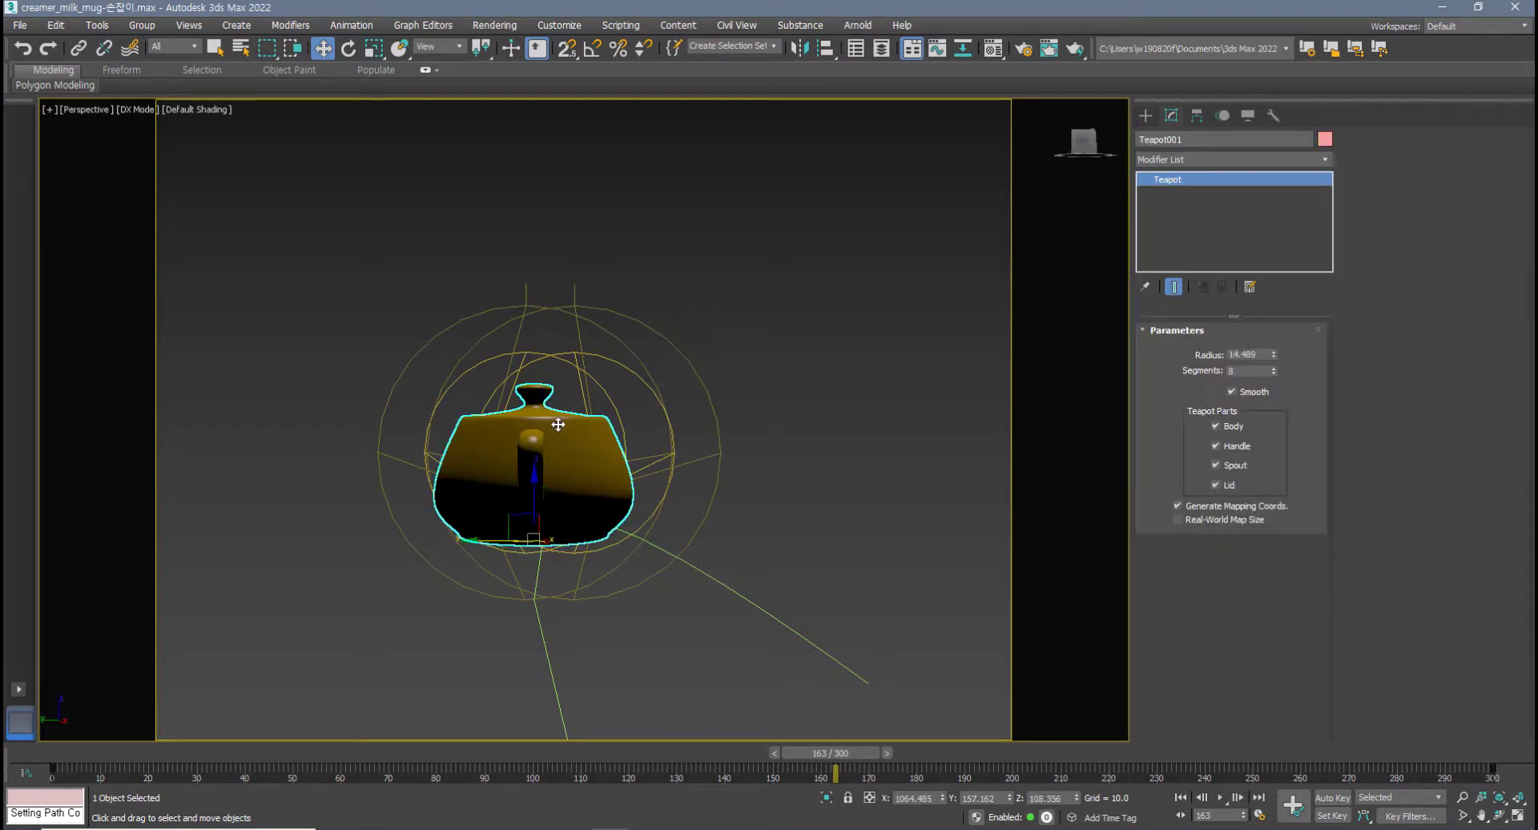
click(1223, 116)
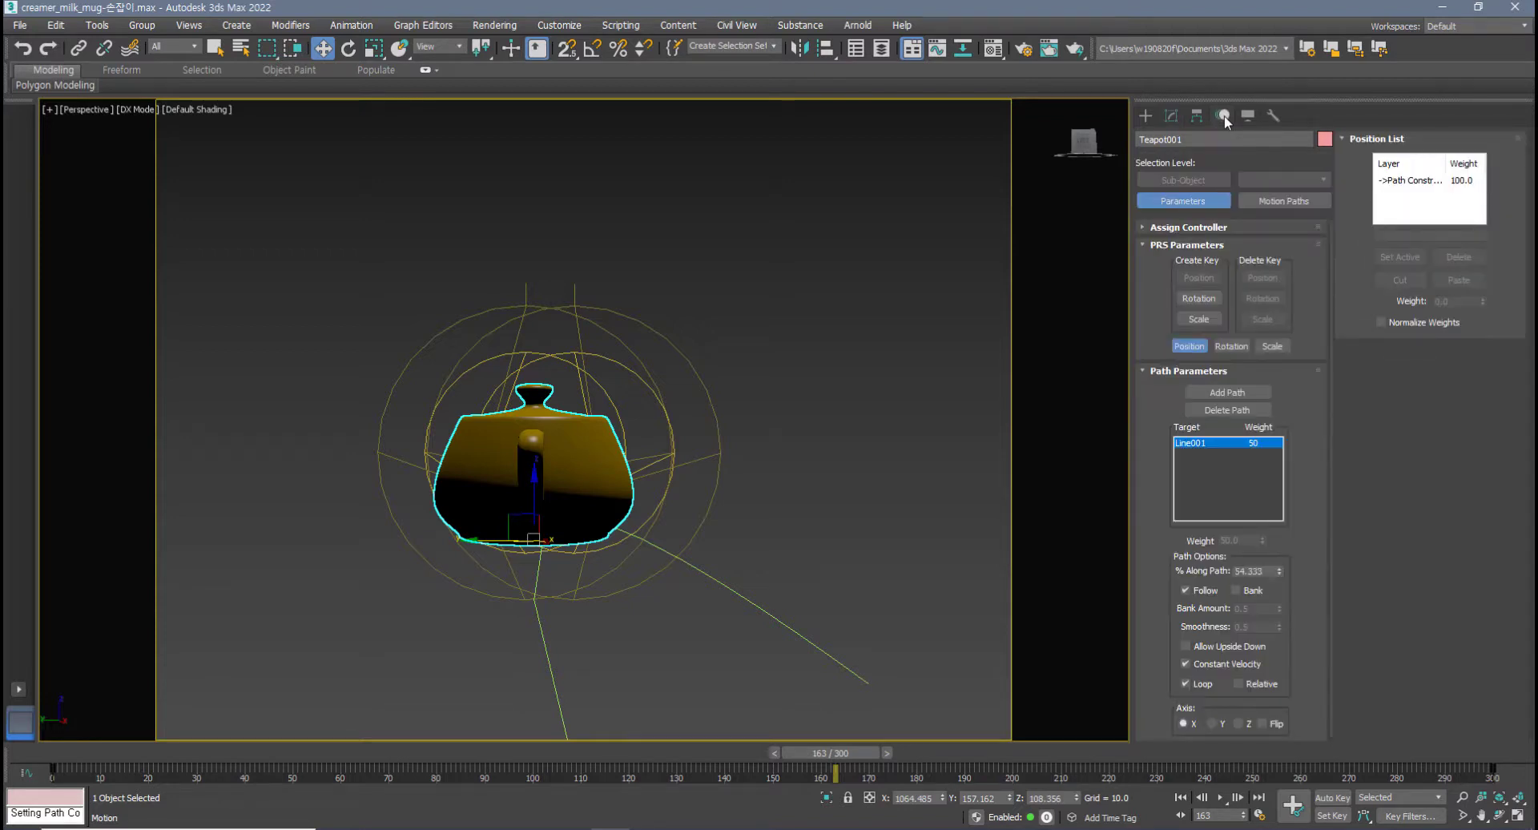
click(1243, 593)
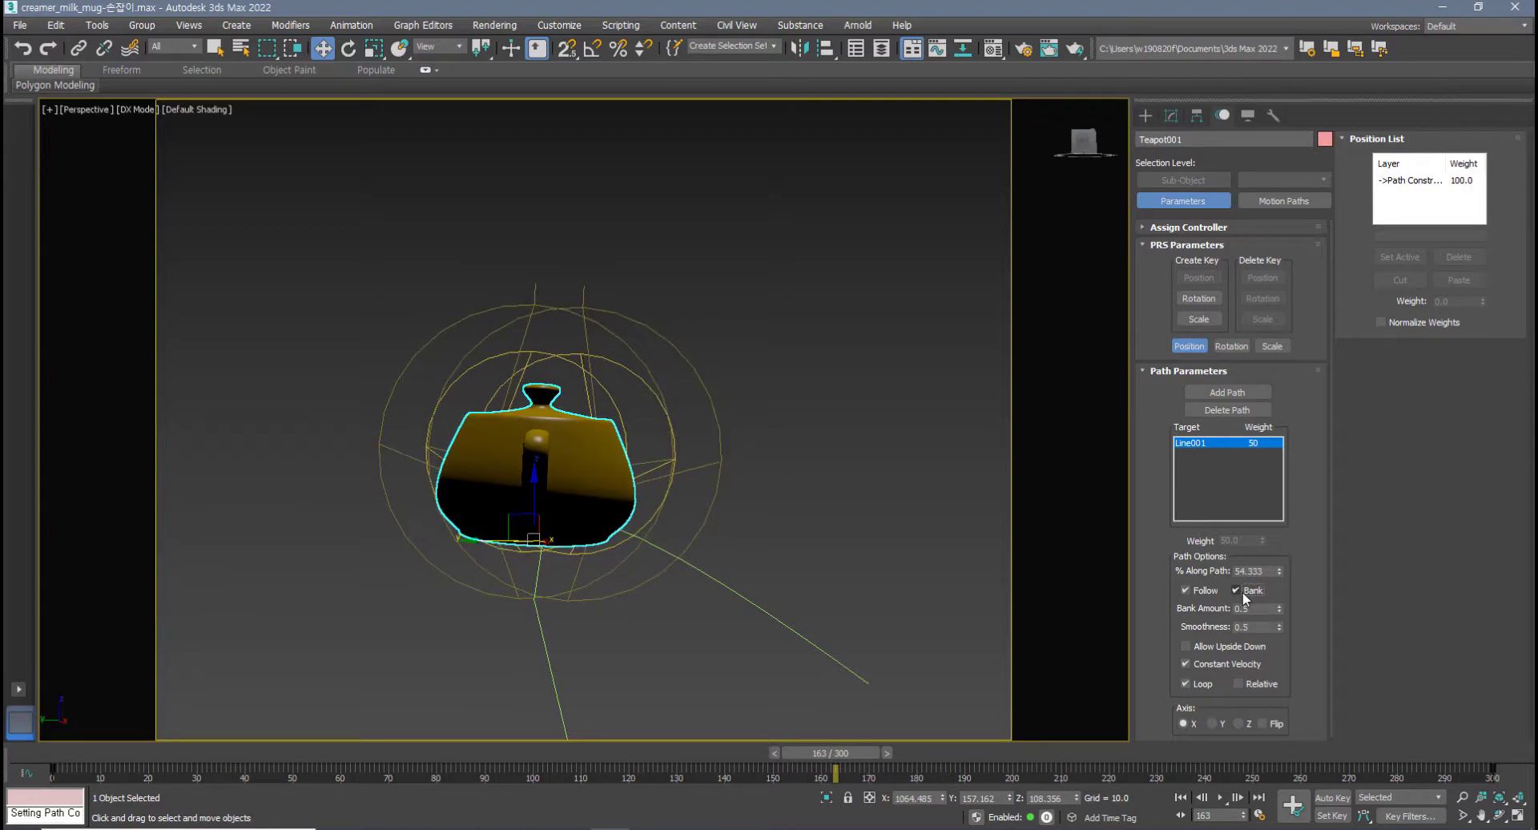
drag(857, 757, 757, 767)
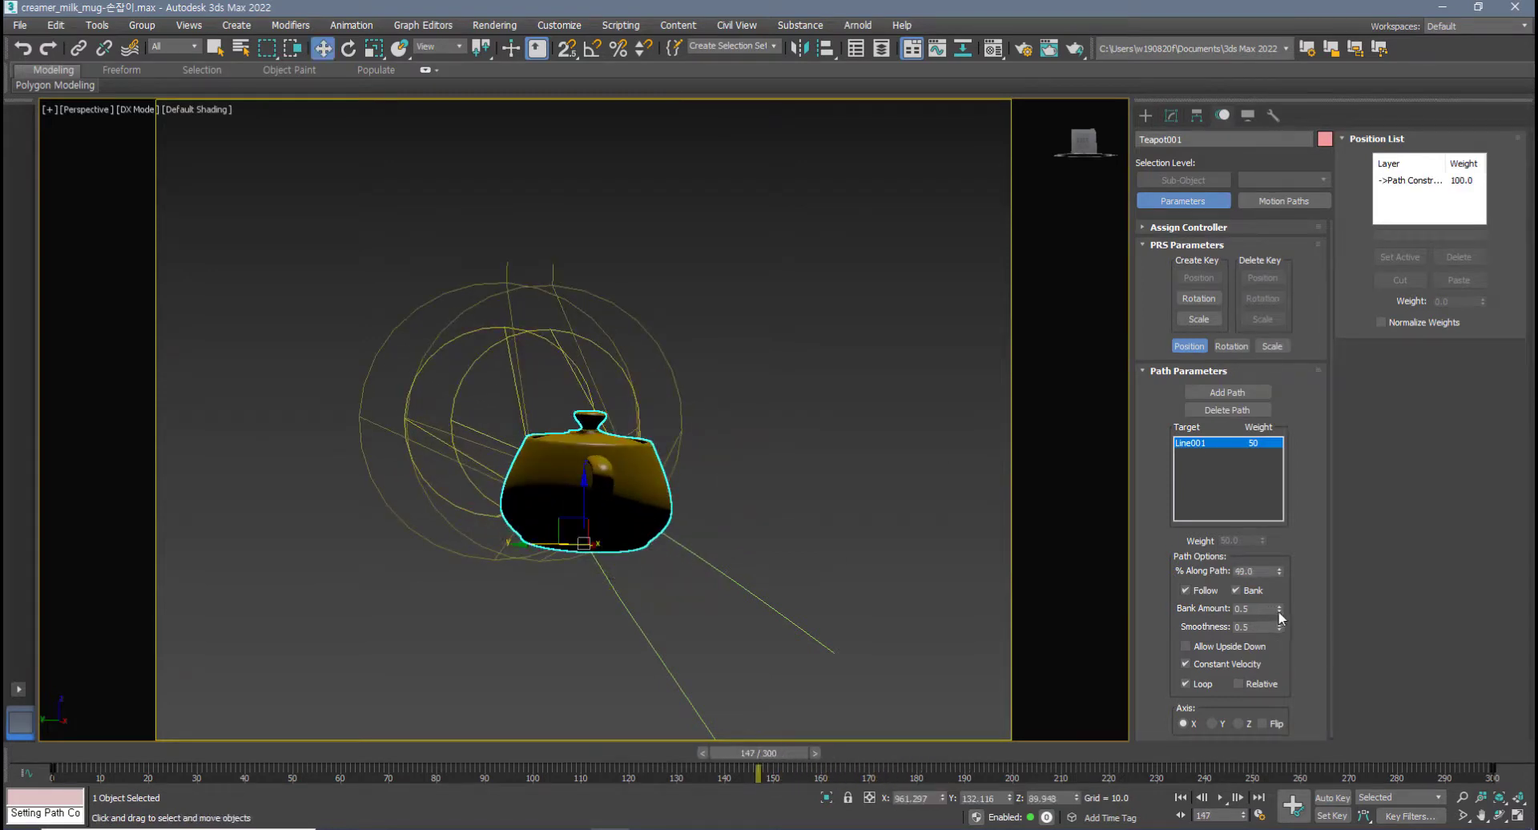
- Raise the teapot's Bank Amount to 6.16 and play the animation to check how it leans through the curve
drag(1277, 607, 1431, 129)
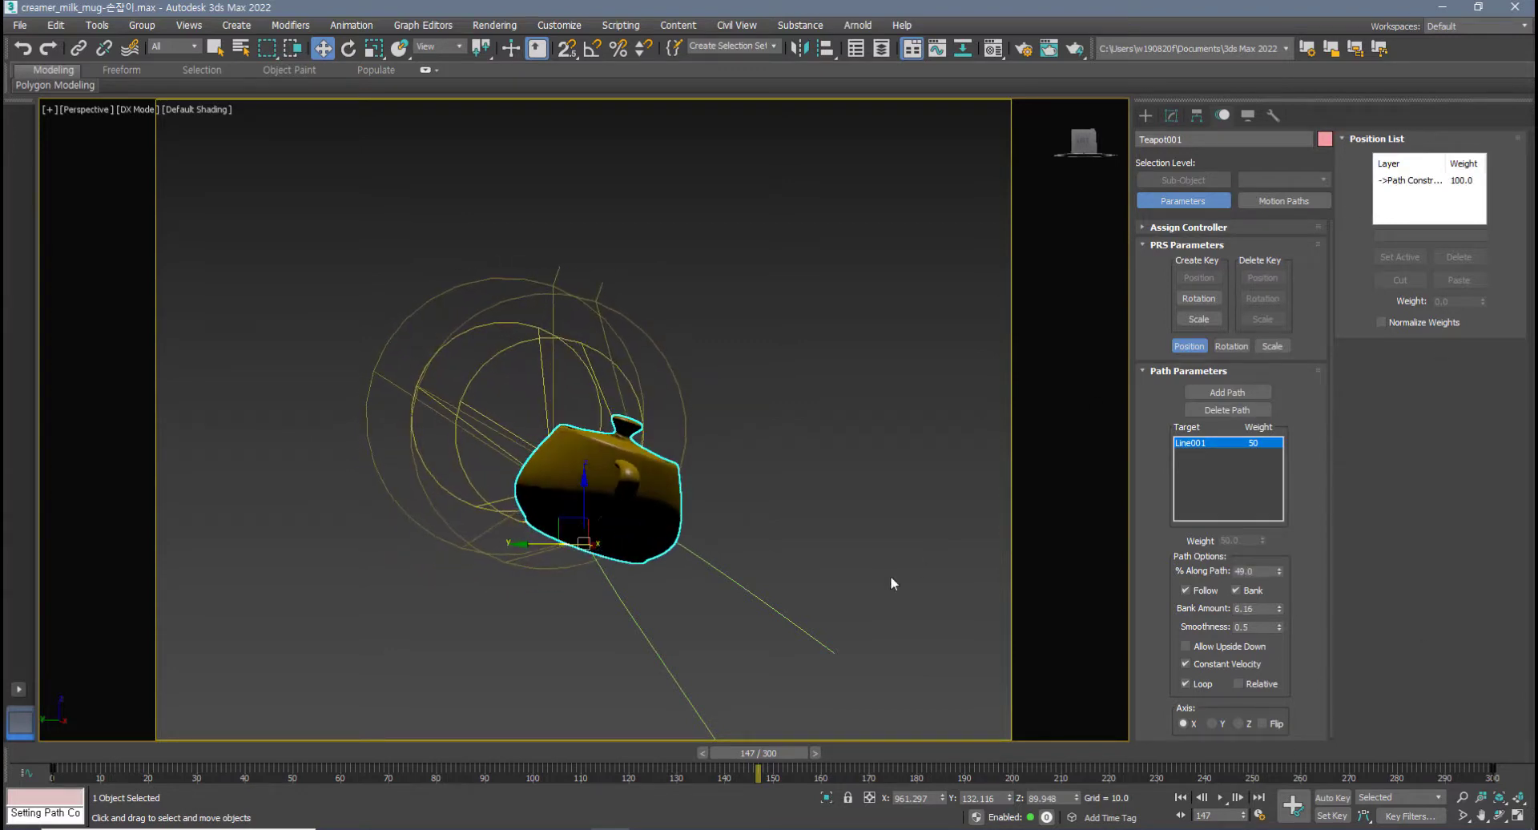
scroll(549, 521, down, 5)
alt+middle_drag(550, 521, 816, 648)
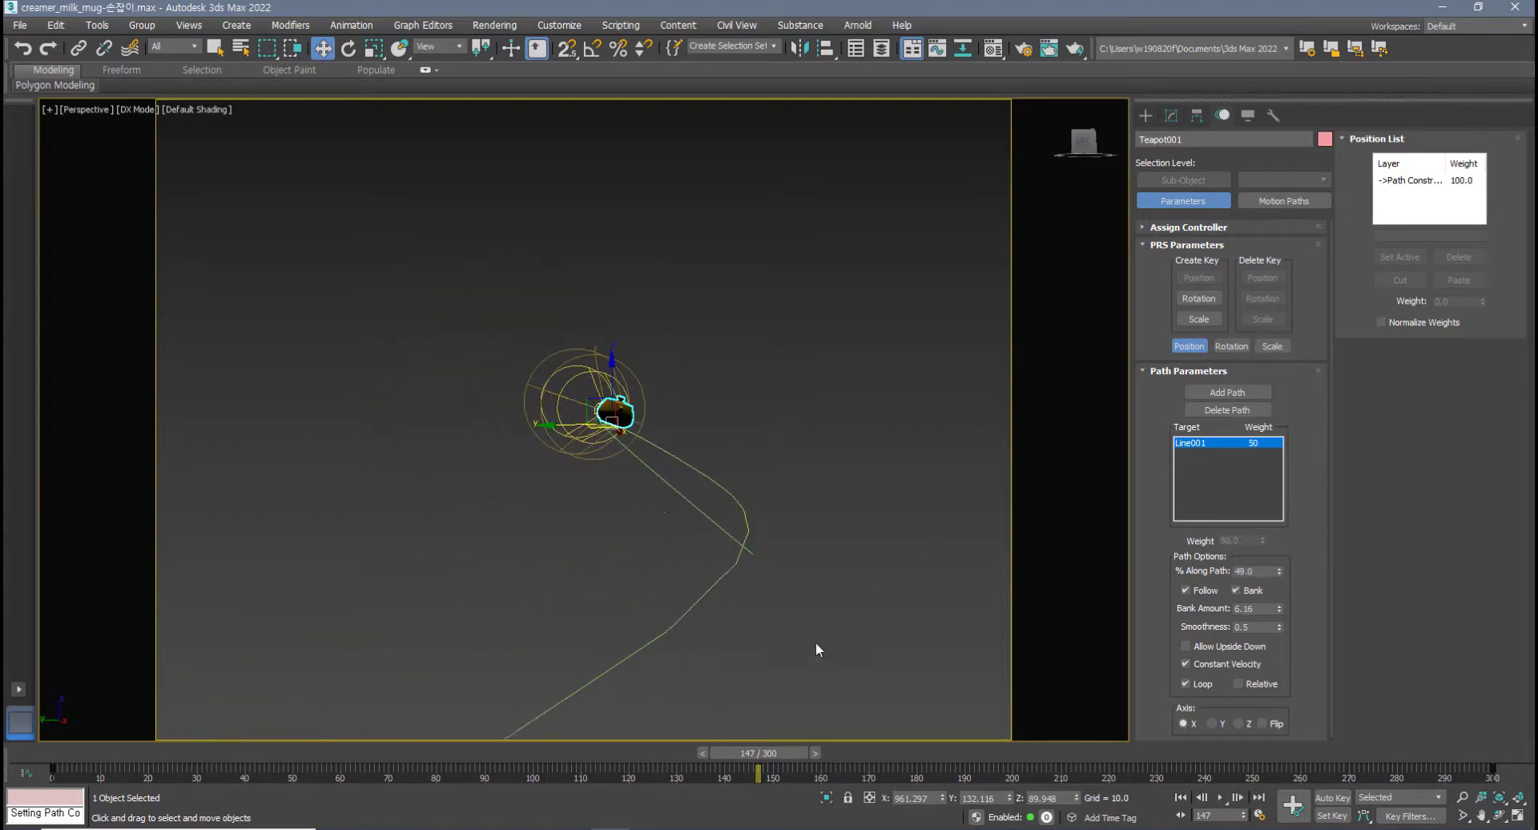
click(1219, 799)
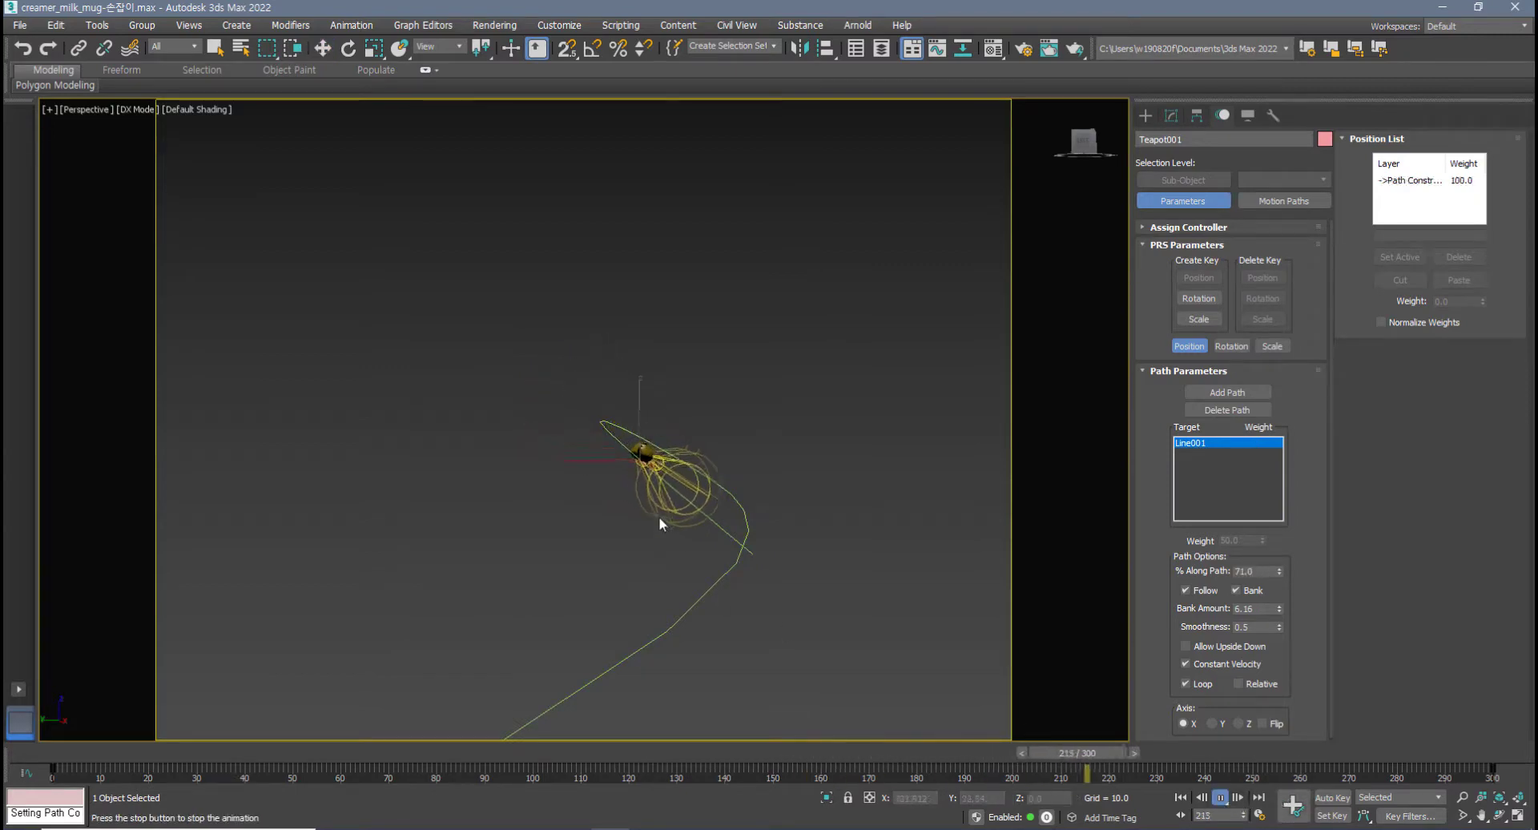
drag(478, 753, 194, 760)
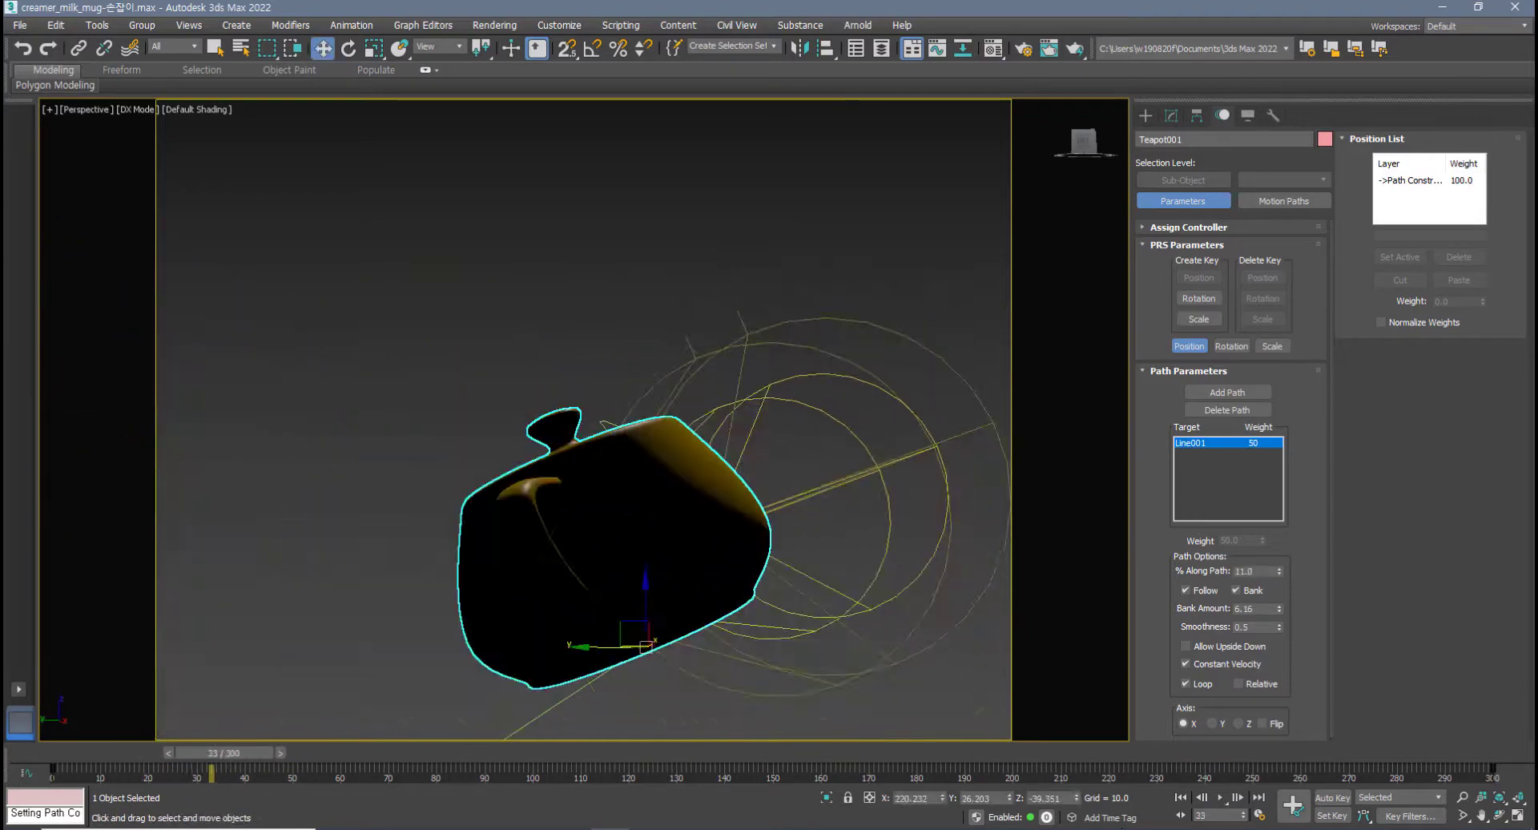
click(1219, 798)
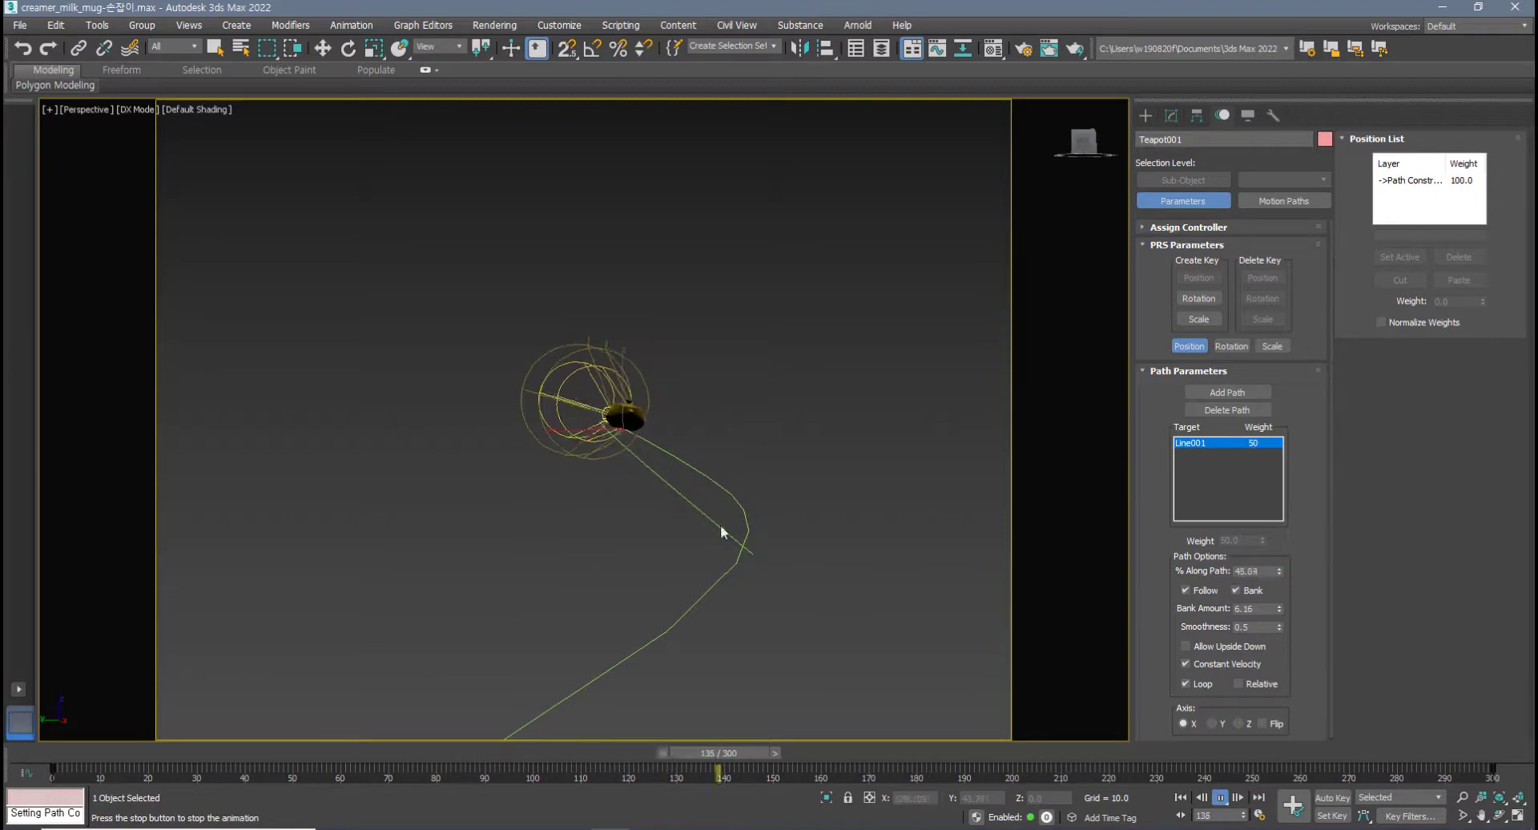
drag(828, 748, 192, 752)
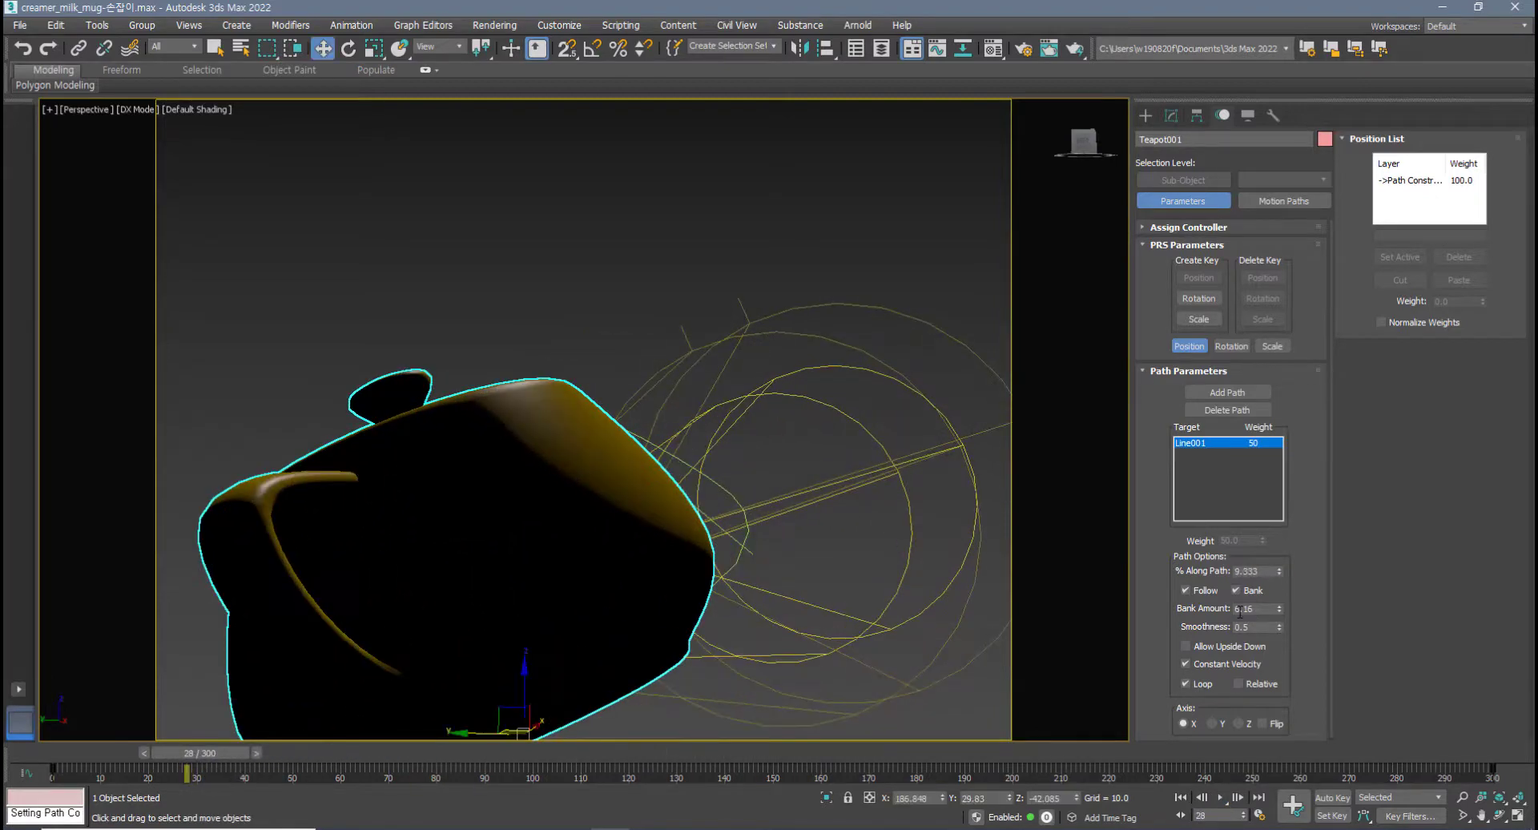
- Turn Bank off to compare the teapot's motion without leaning, and re-enable it at frame 26
click(1236, 590)
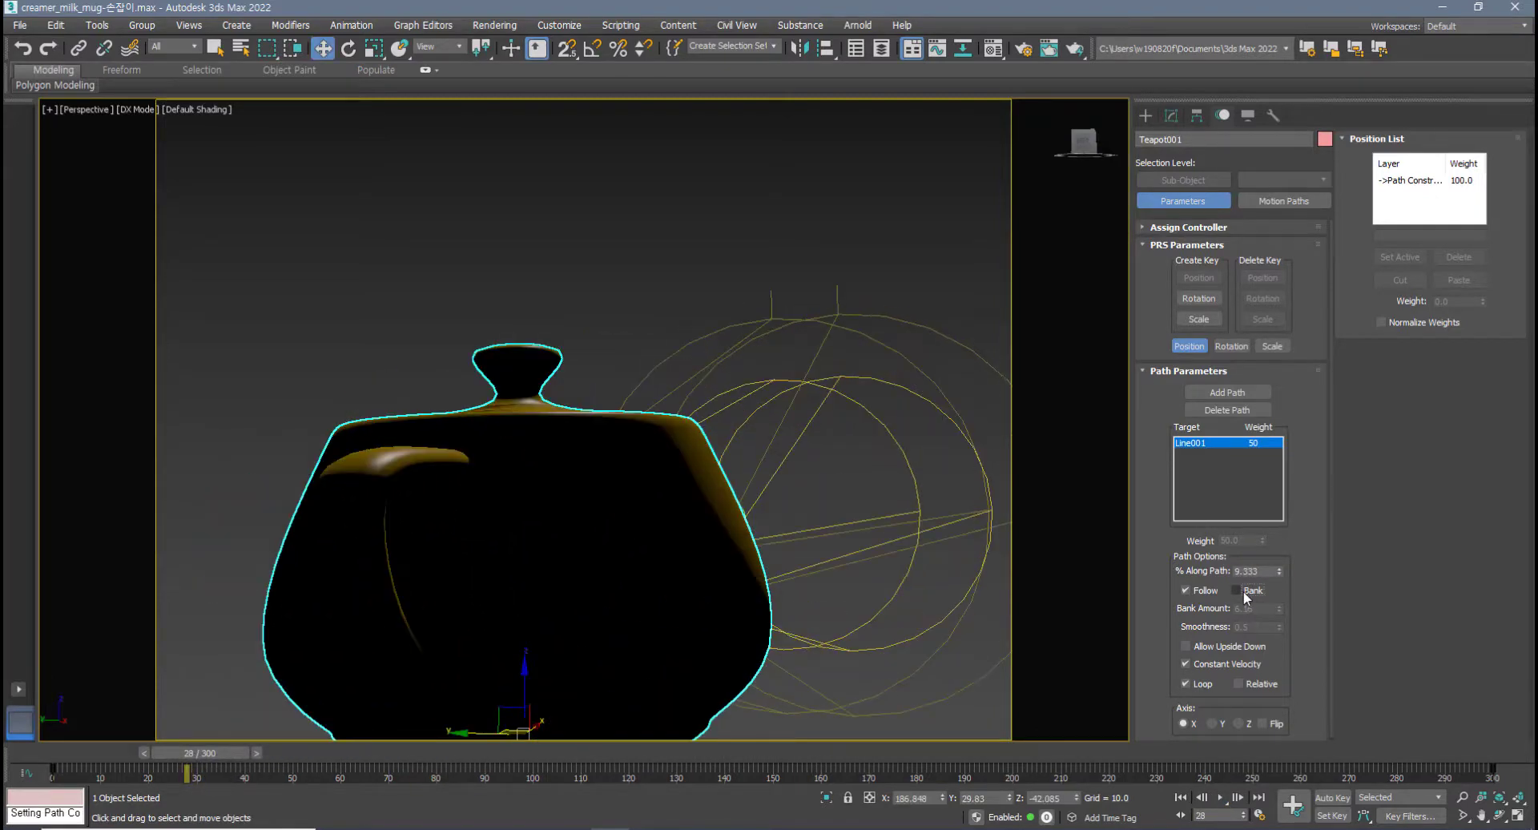
click(1219, 797)
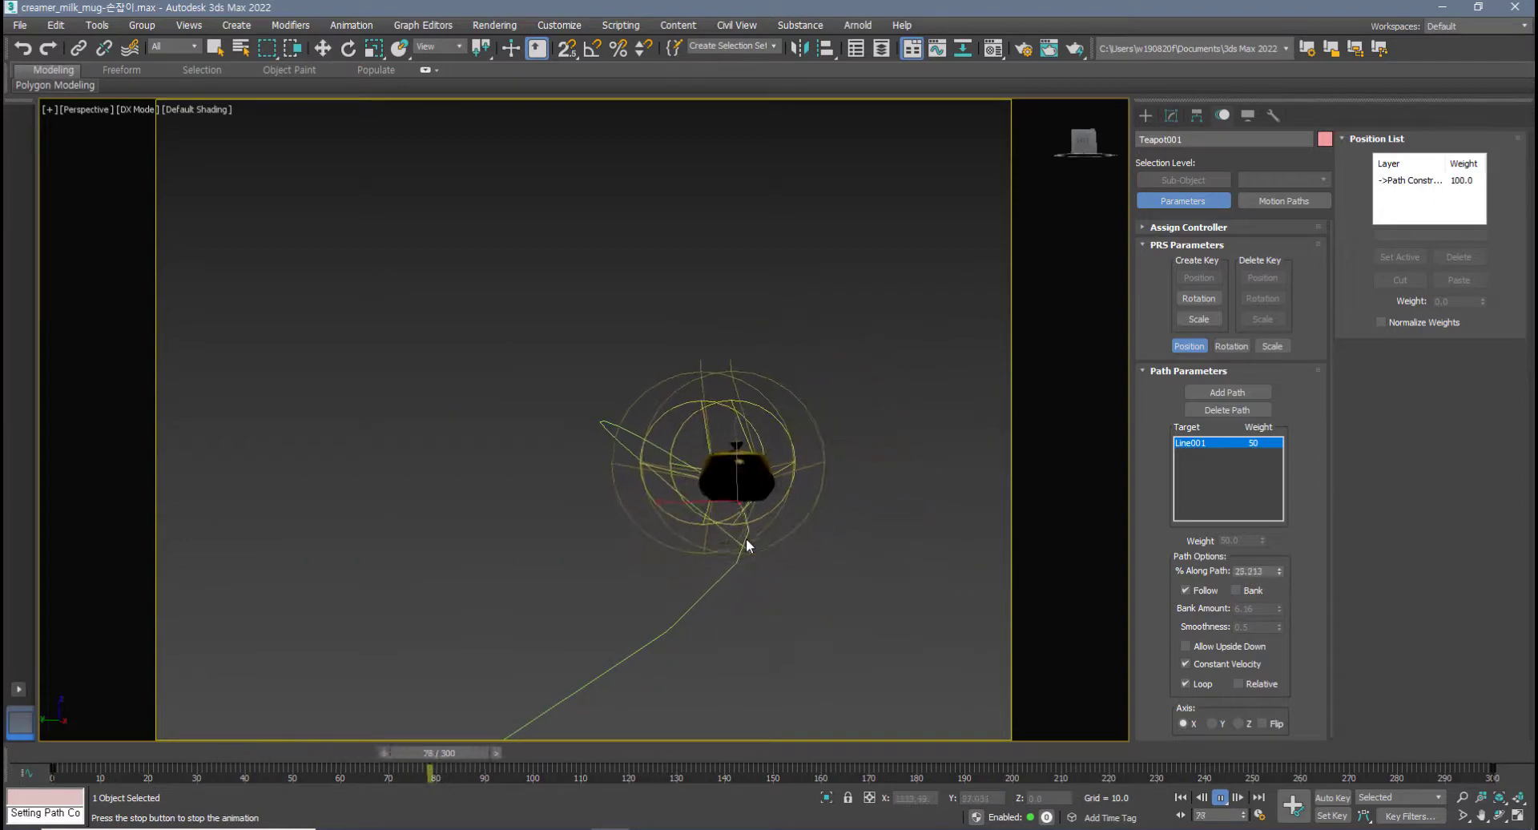
click(652, 765)
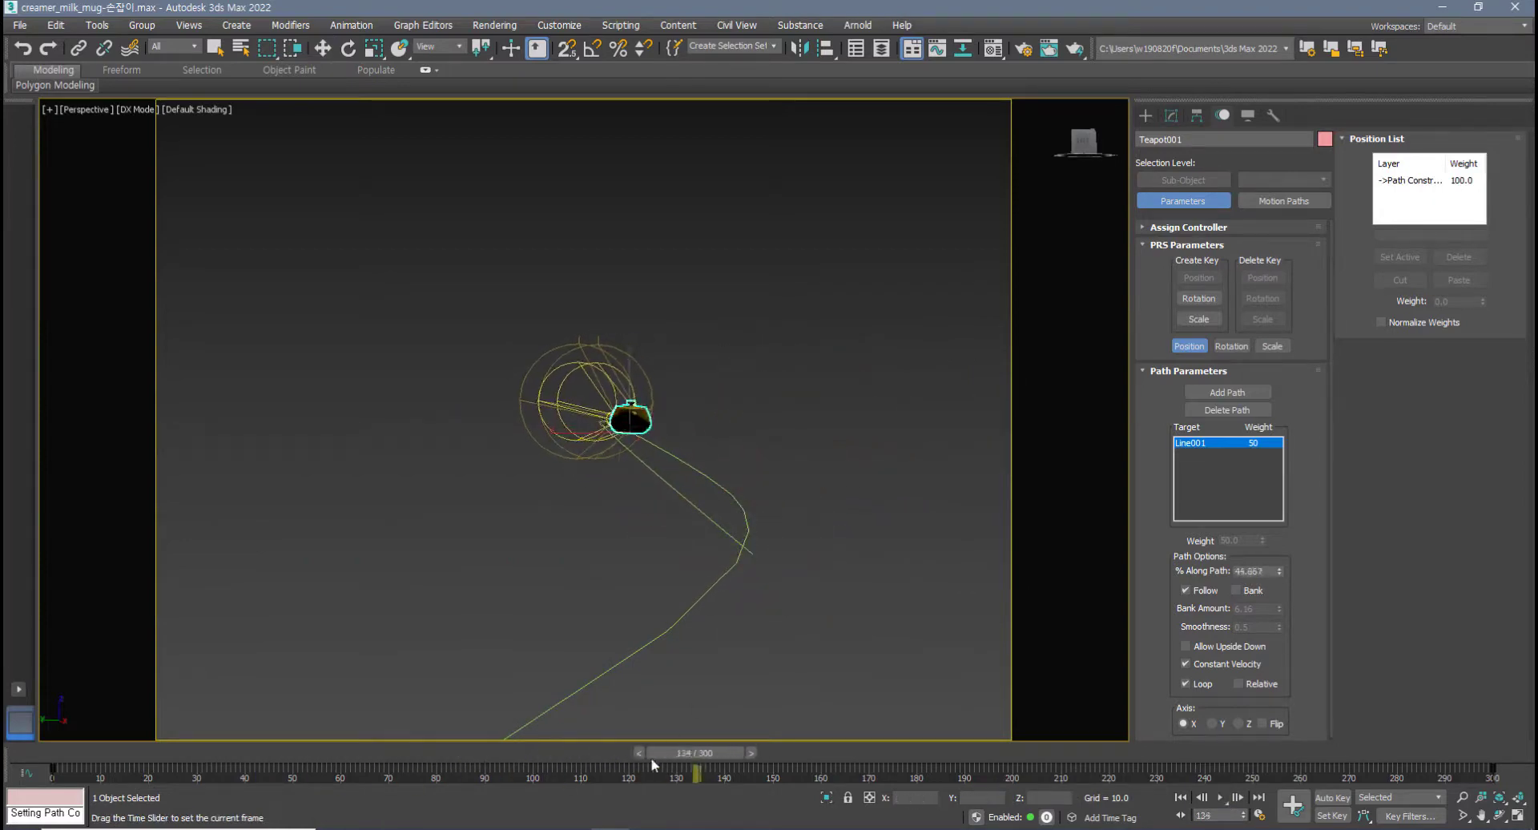
drag(653, 761, 151, 760)
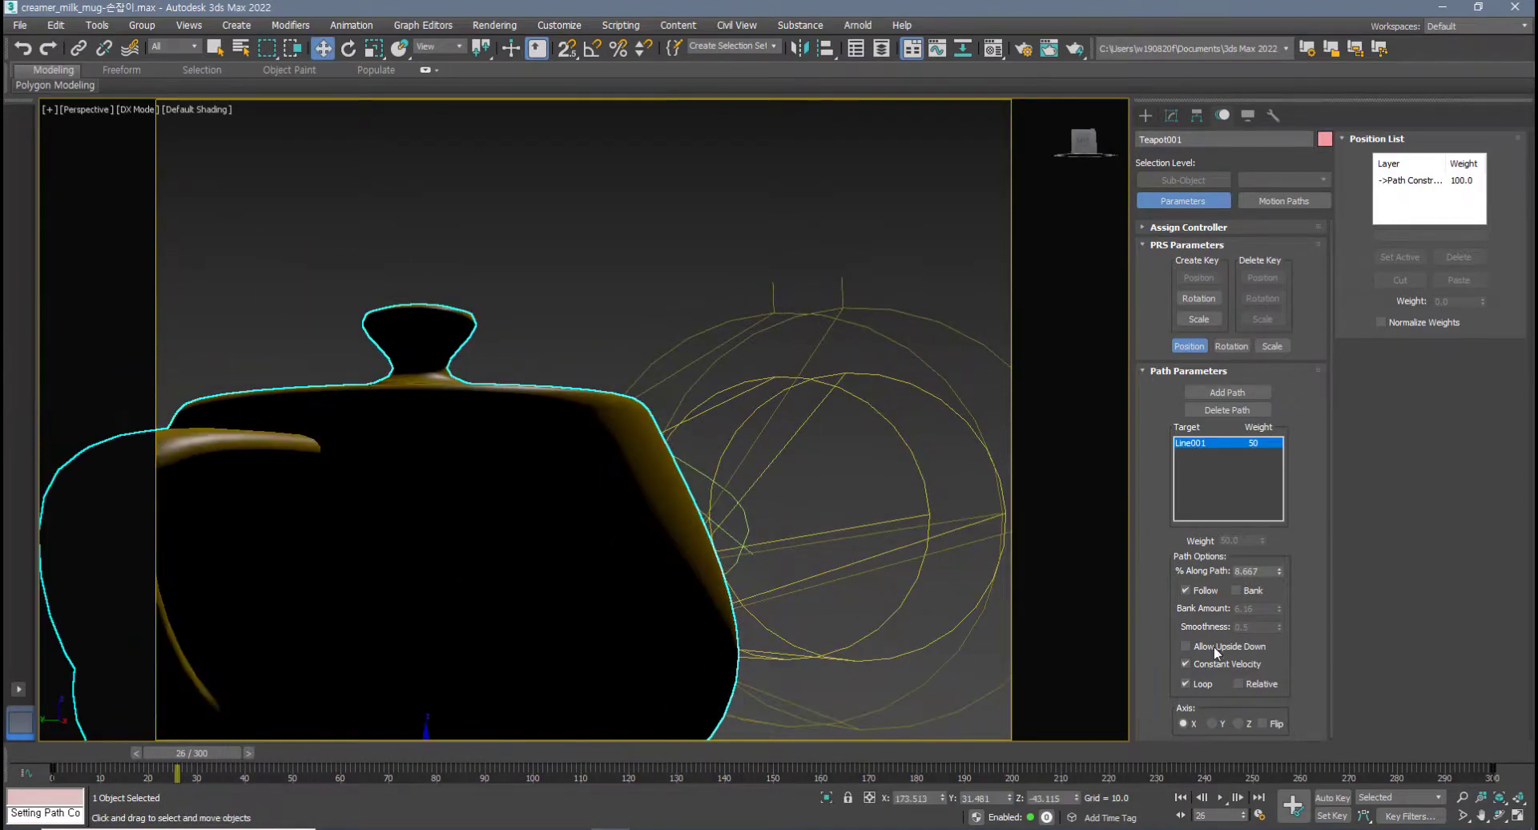
click(1235, 591)
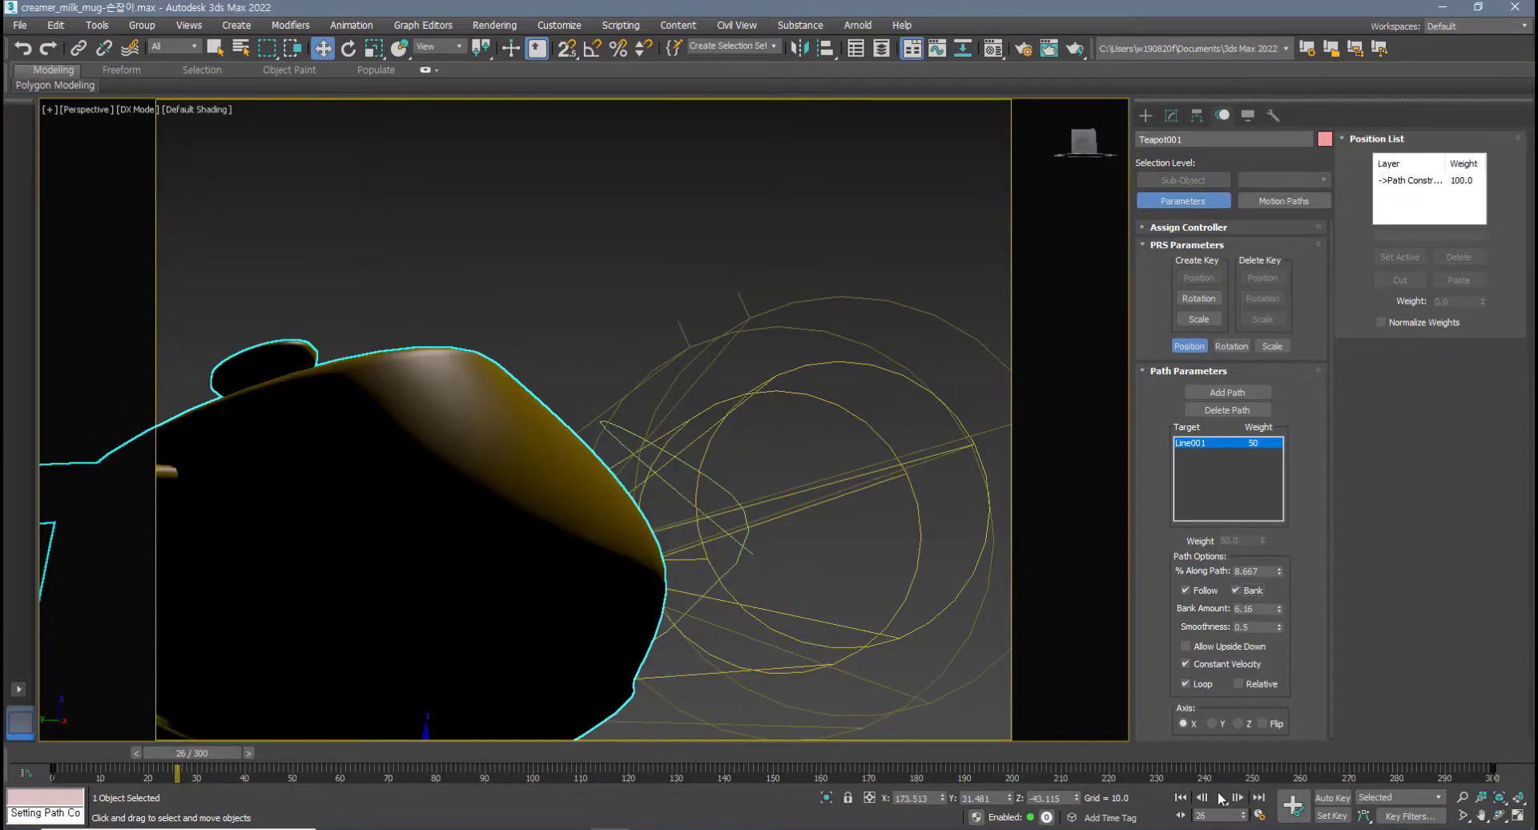
- Replay and scrub the banked animation, go to frame 9, and return to the four-viewport layout
click(1218, 796)
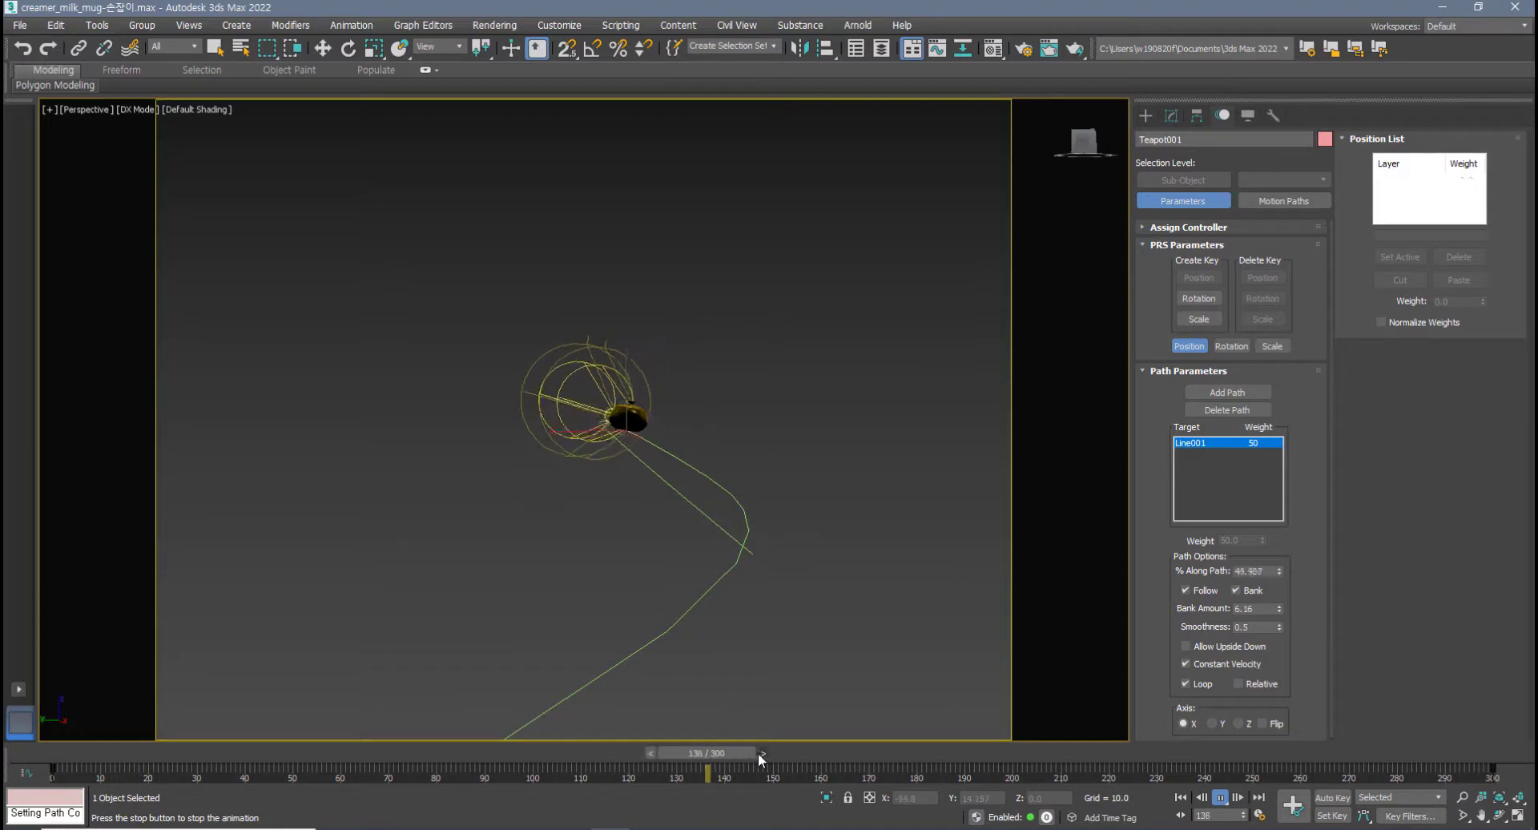
click(804, 748)
drag(804, 748, 227, 825)
key(w)
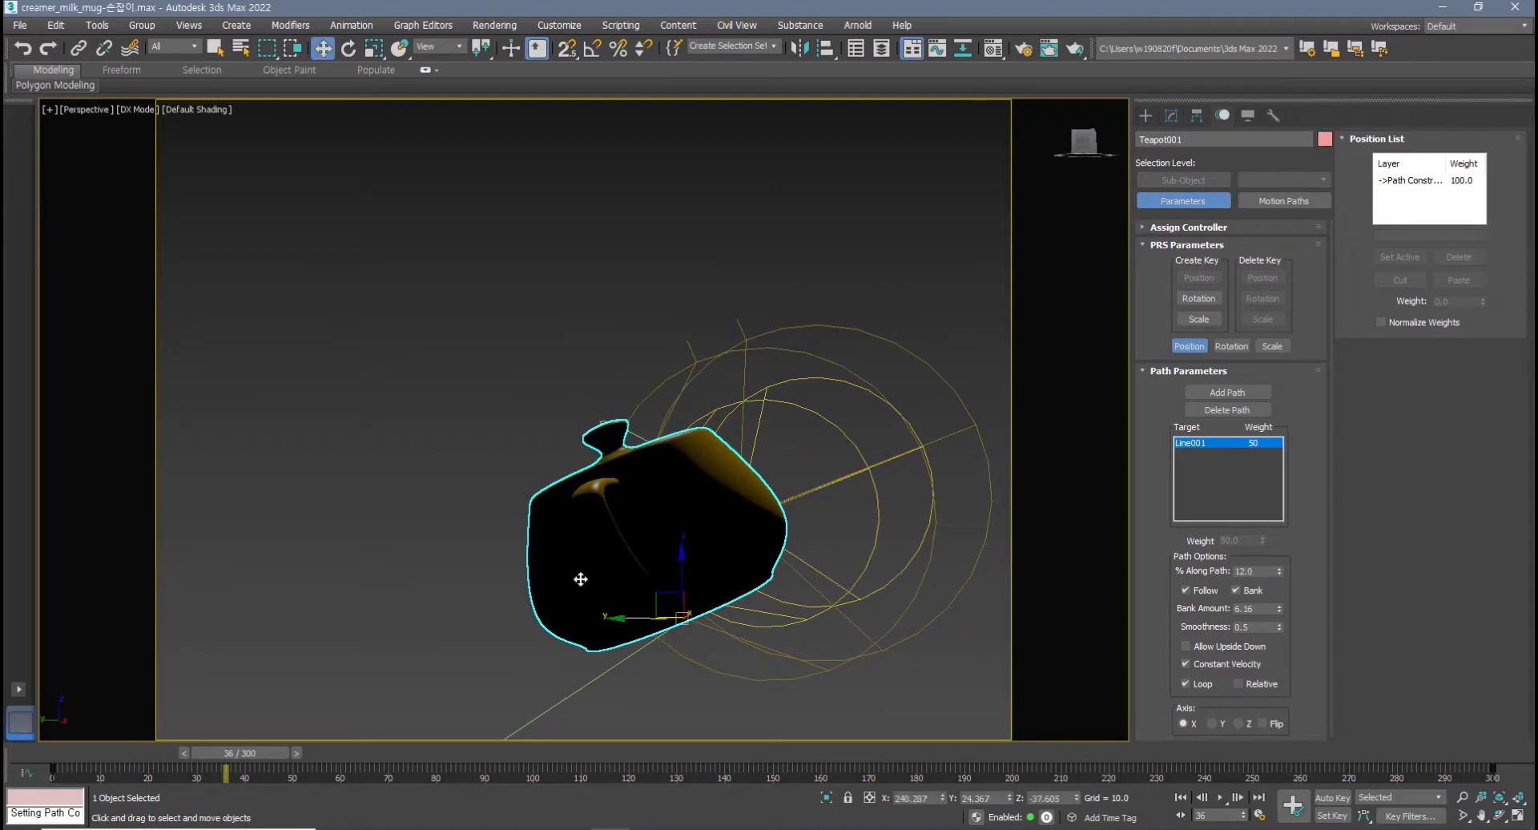
scroll(581, 578, down, 5)
drag(258, 754, 130, 754)
key(alt+w)
scroll(333, 319, up, 6)
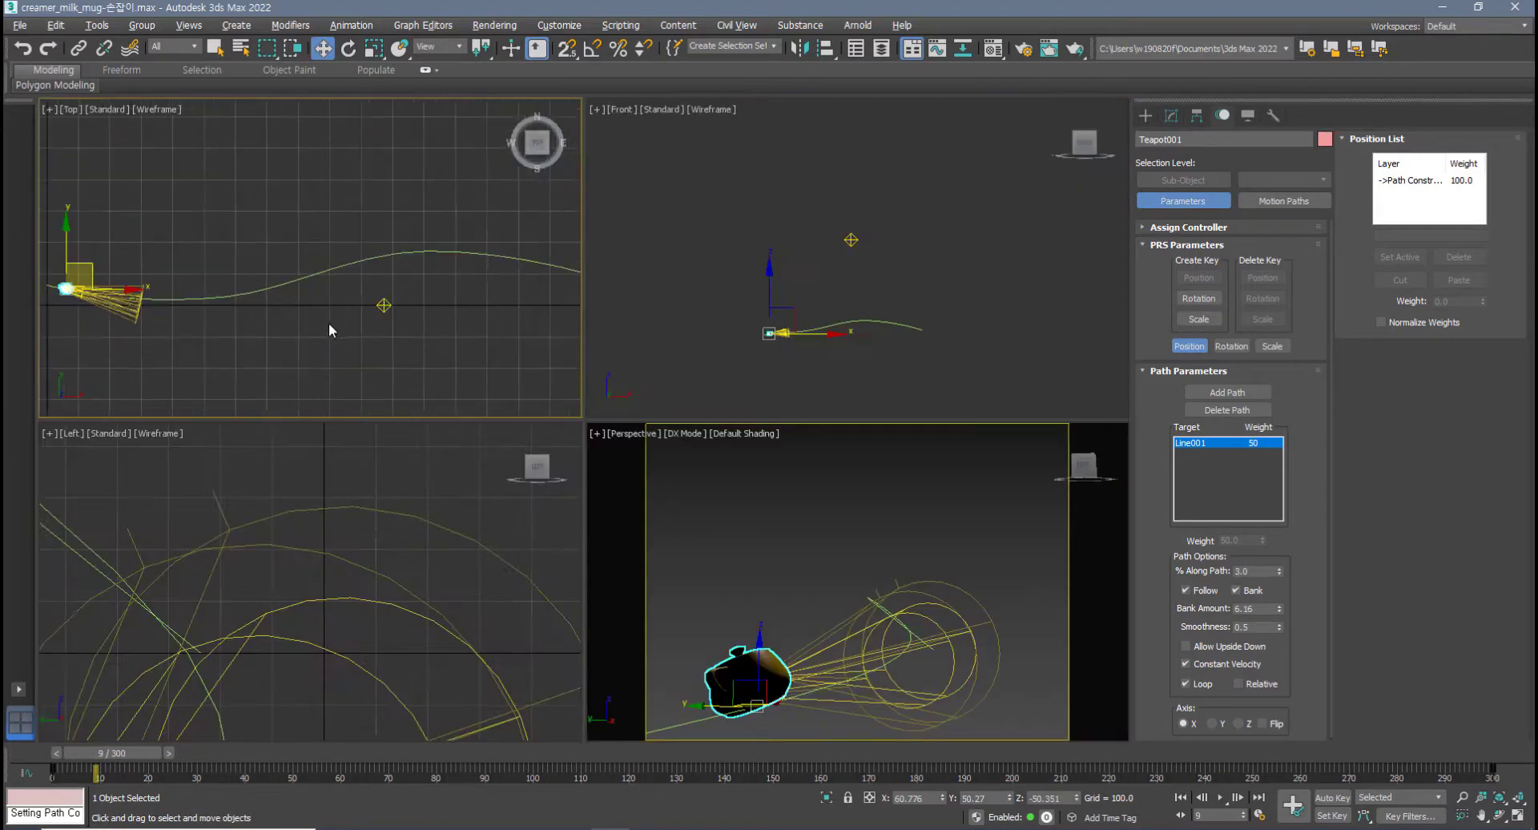
- Create a standard Target camera in the Top view, placed behind the teapot with its target on the teapot
scroll(305, 367, up, 4)
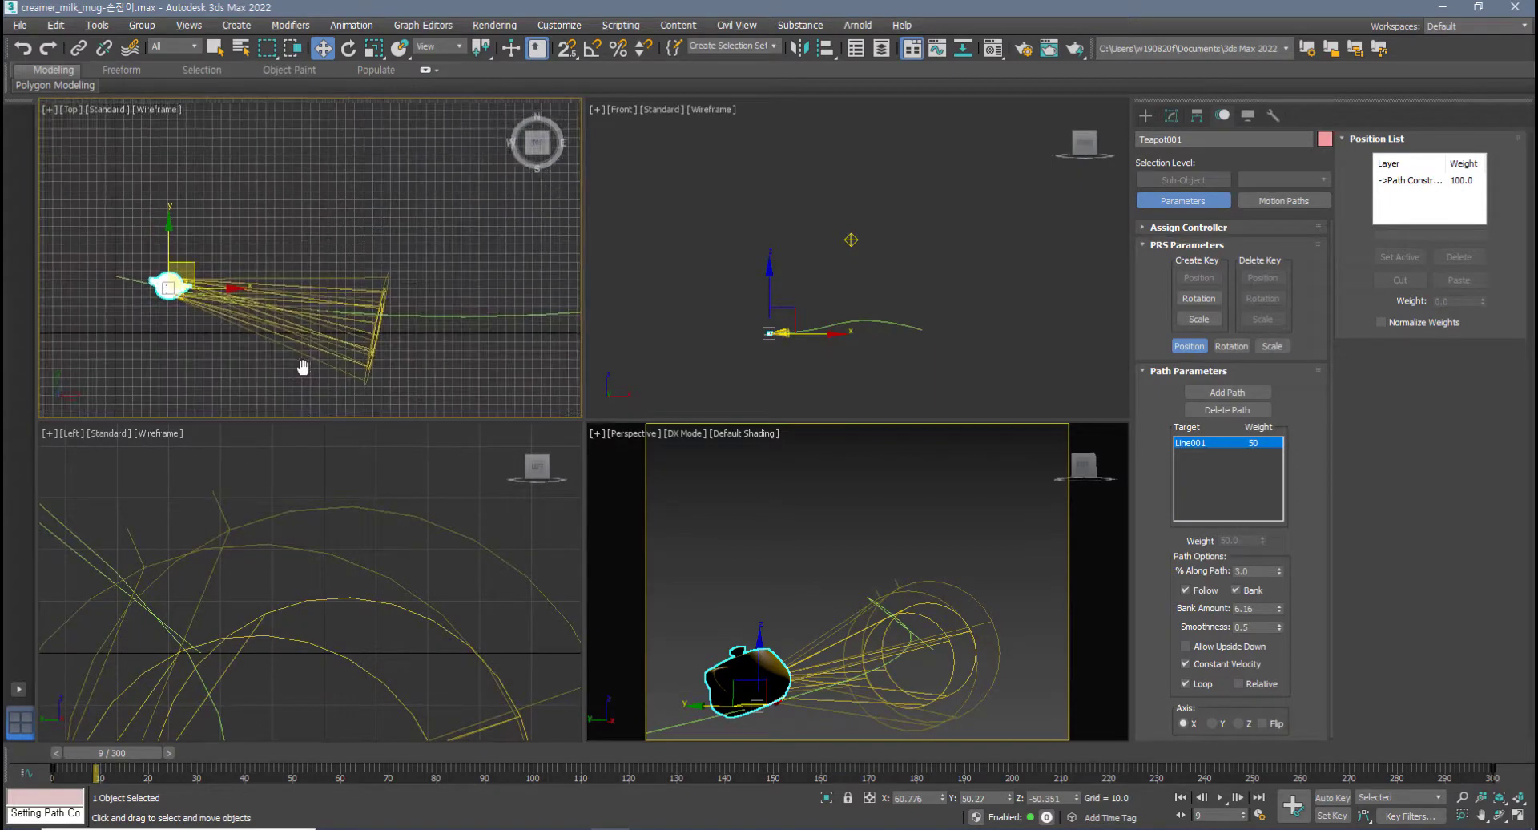
click(1146, 116)
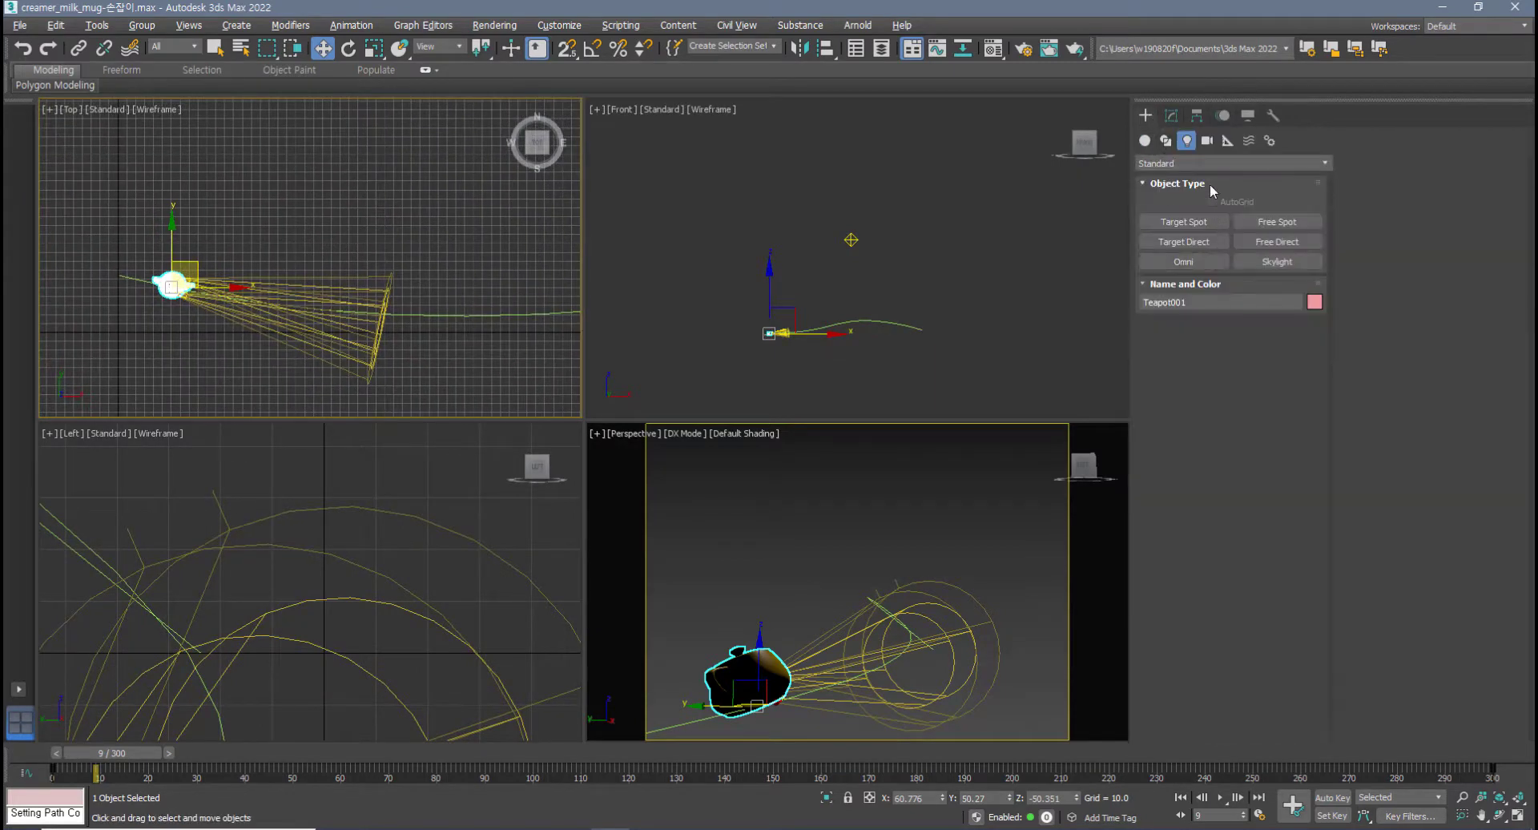
click(1207, 142)
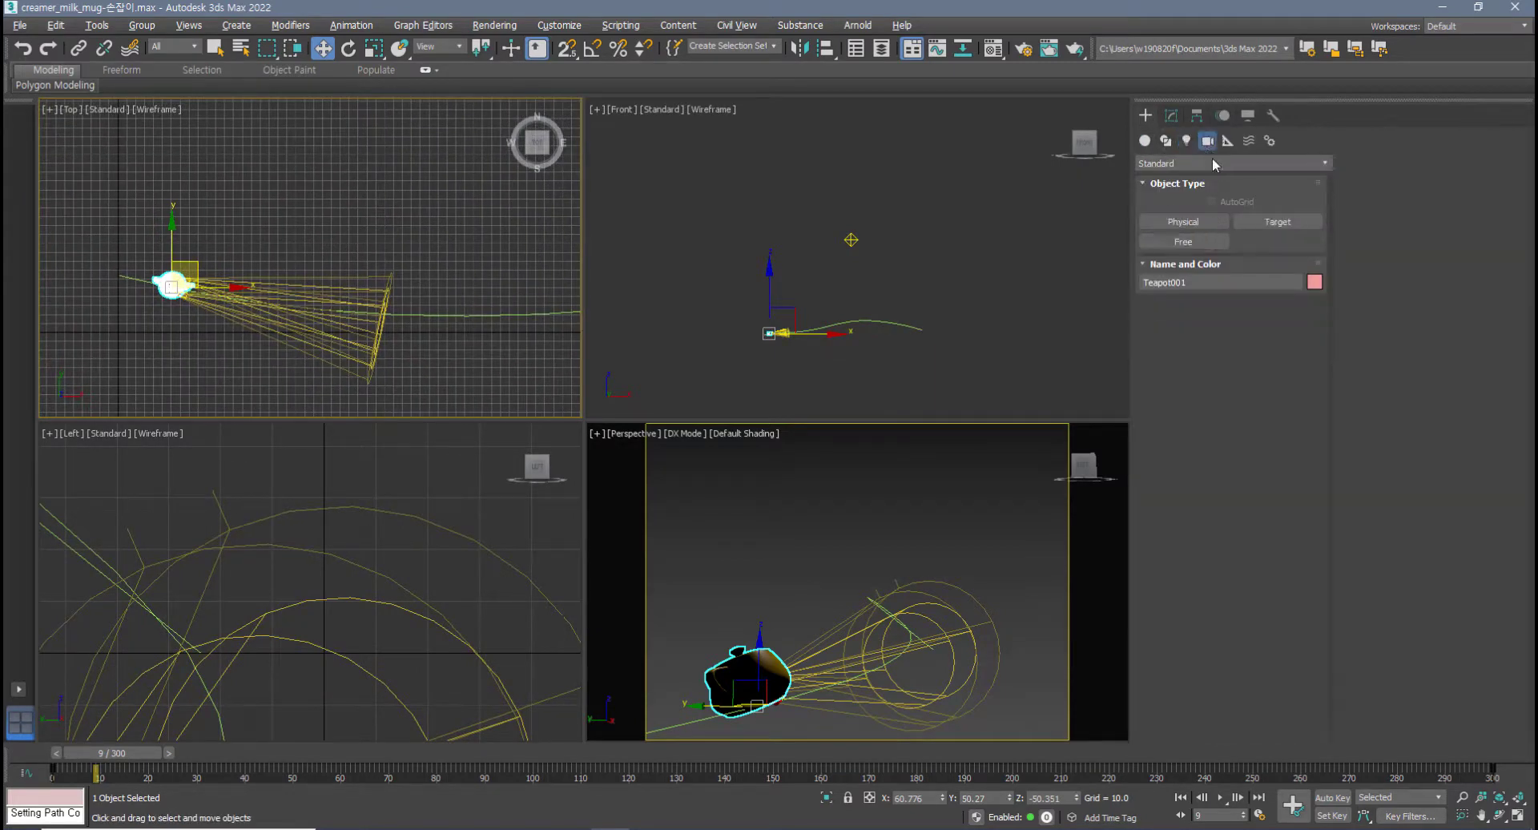
click(1277, 221)
middle_drag(185, 324, 248, 301)
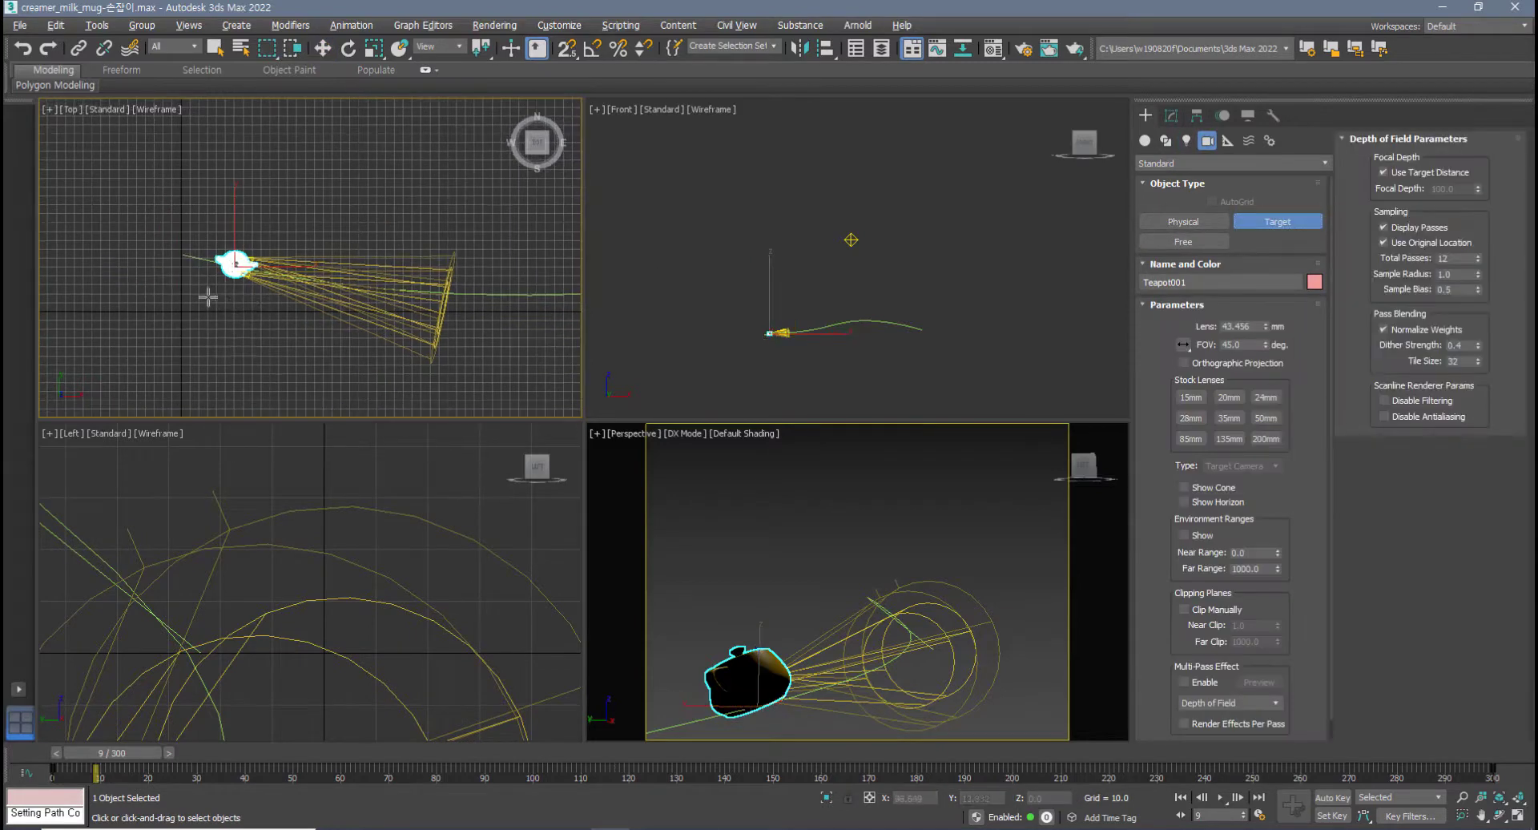
scroll(208, 297, up, 2)
drag(93, 281, 260, 230)
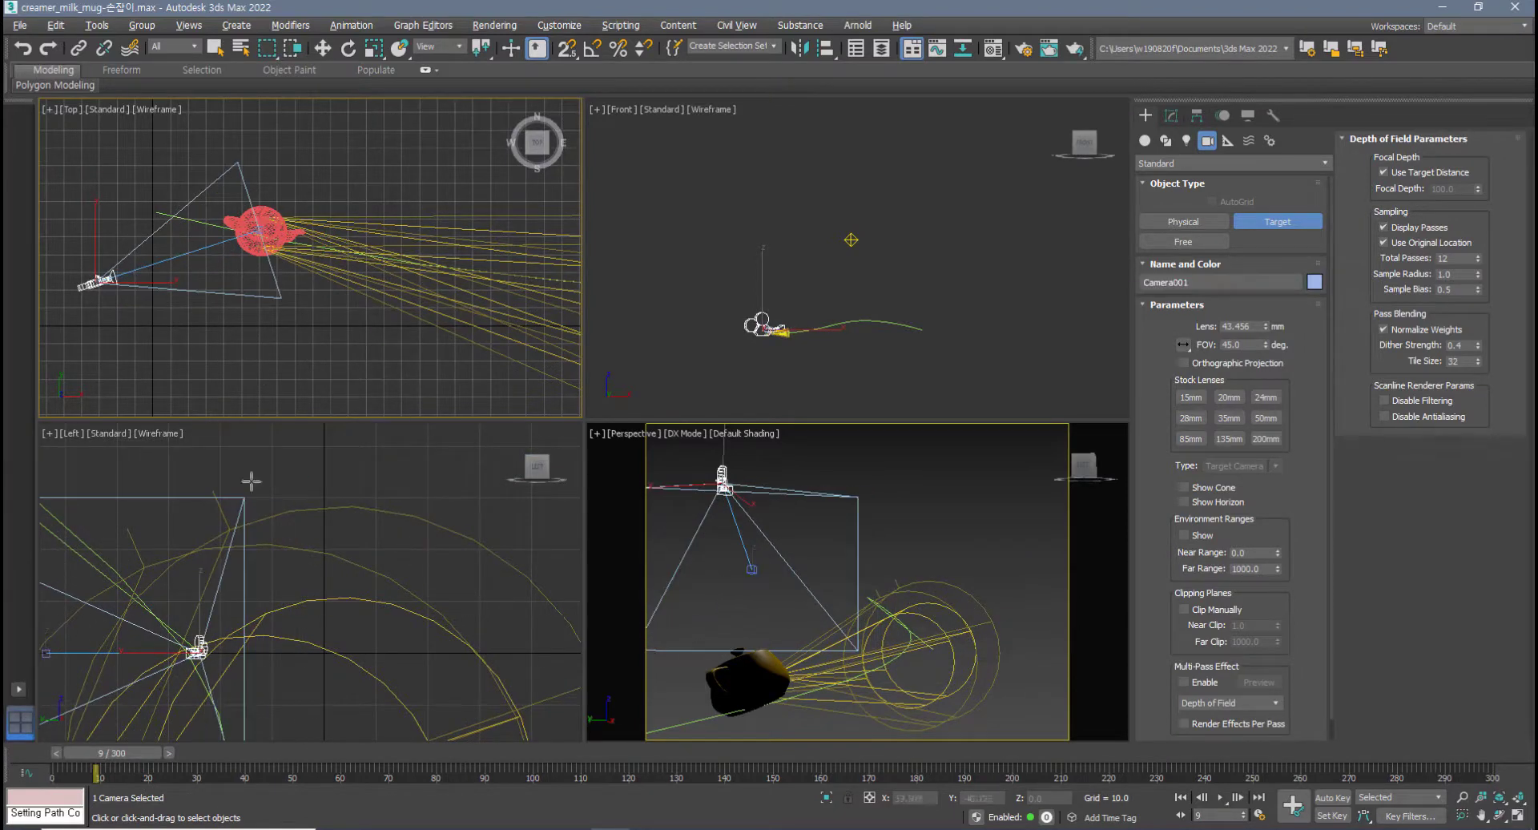
- Lower the camera's target onto the teapot in the Left view and fine-tune its position over the teapot's centre in the Top view
scroll(276, 552, down, 4)
middle_drag(276, 573, 301, 475)
key(w)
click(249, 498)
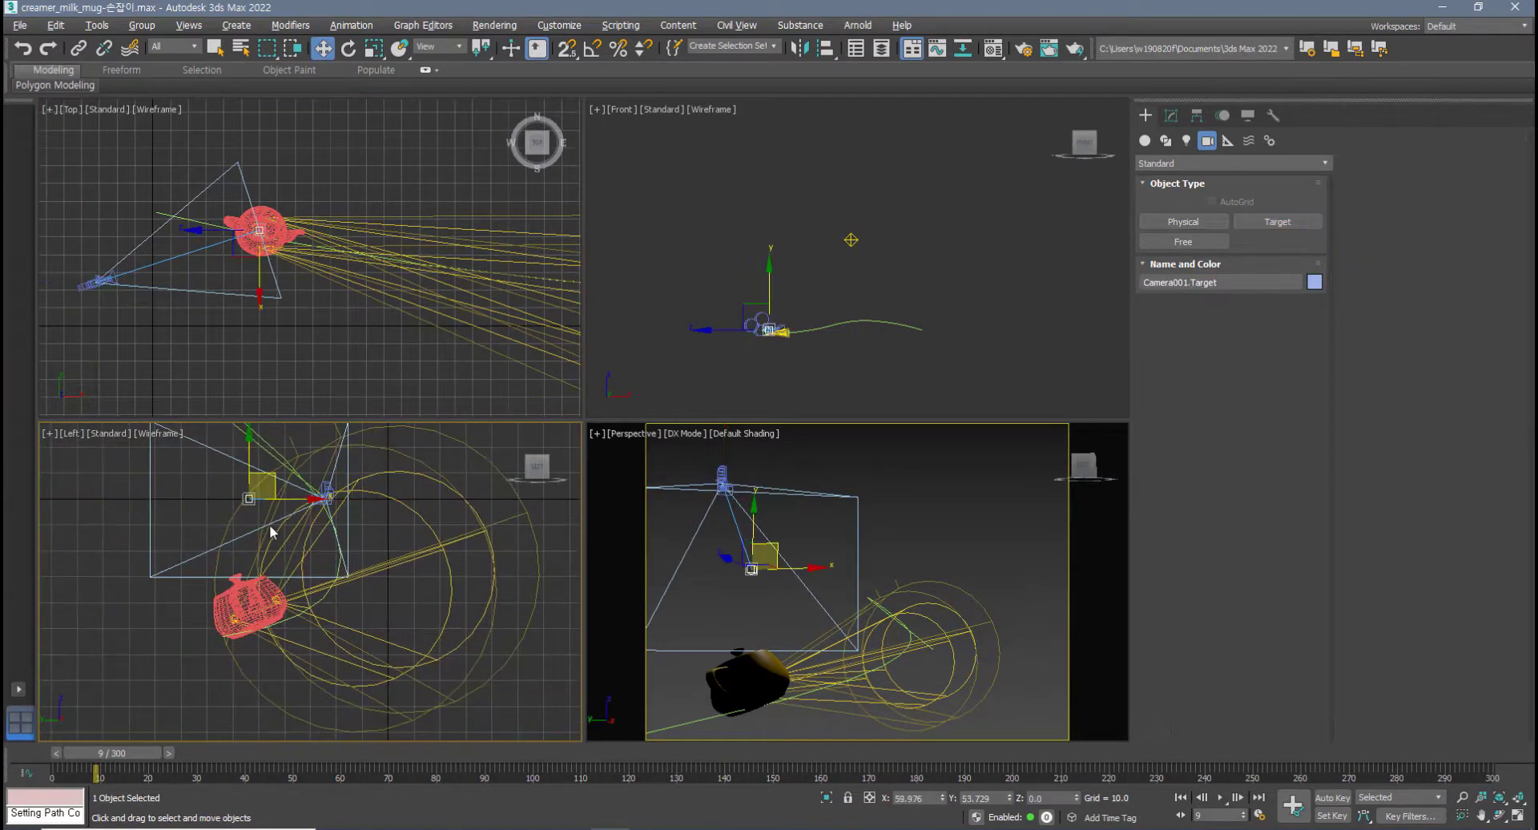
drag(277, 476, 280, 578)
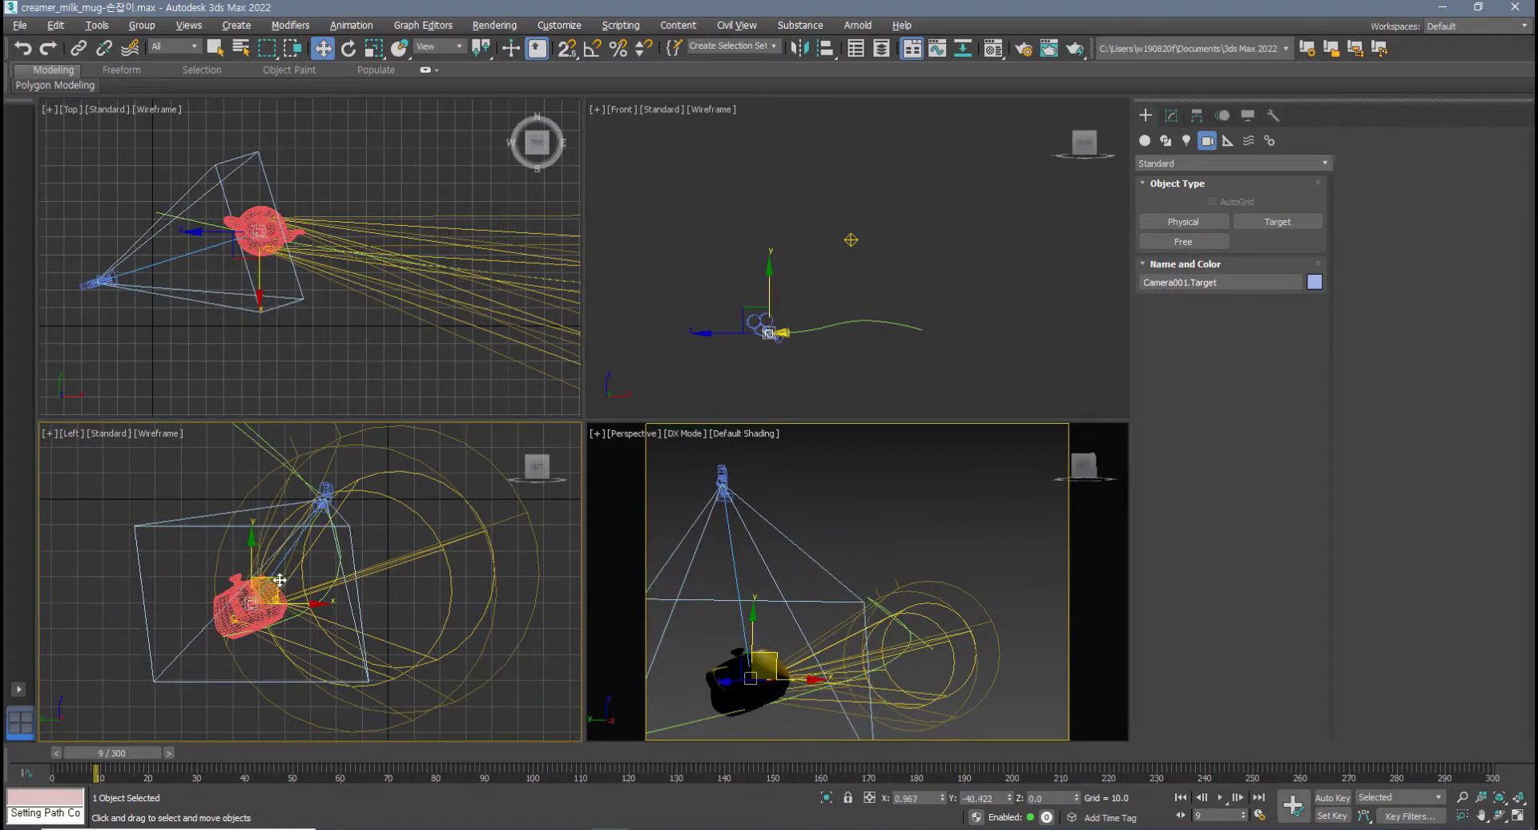
middle_drag(198, 311, 252, 346)
scroll(292, 282, up, 2)
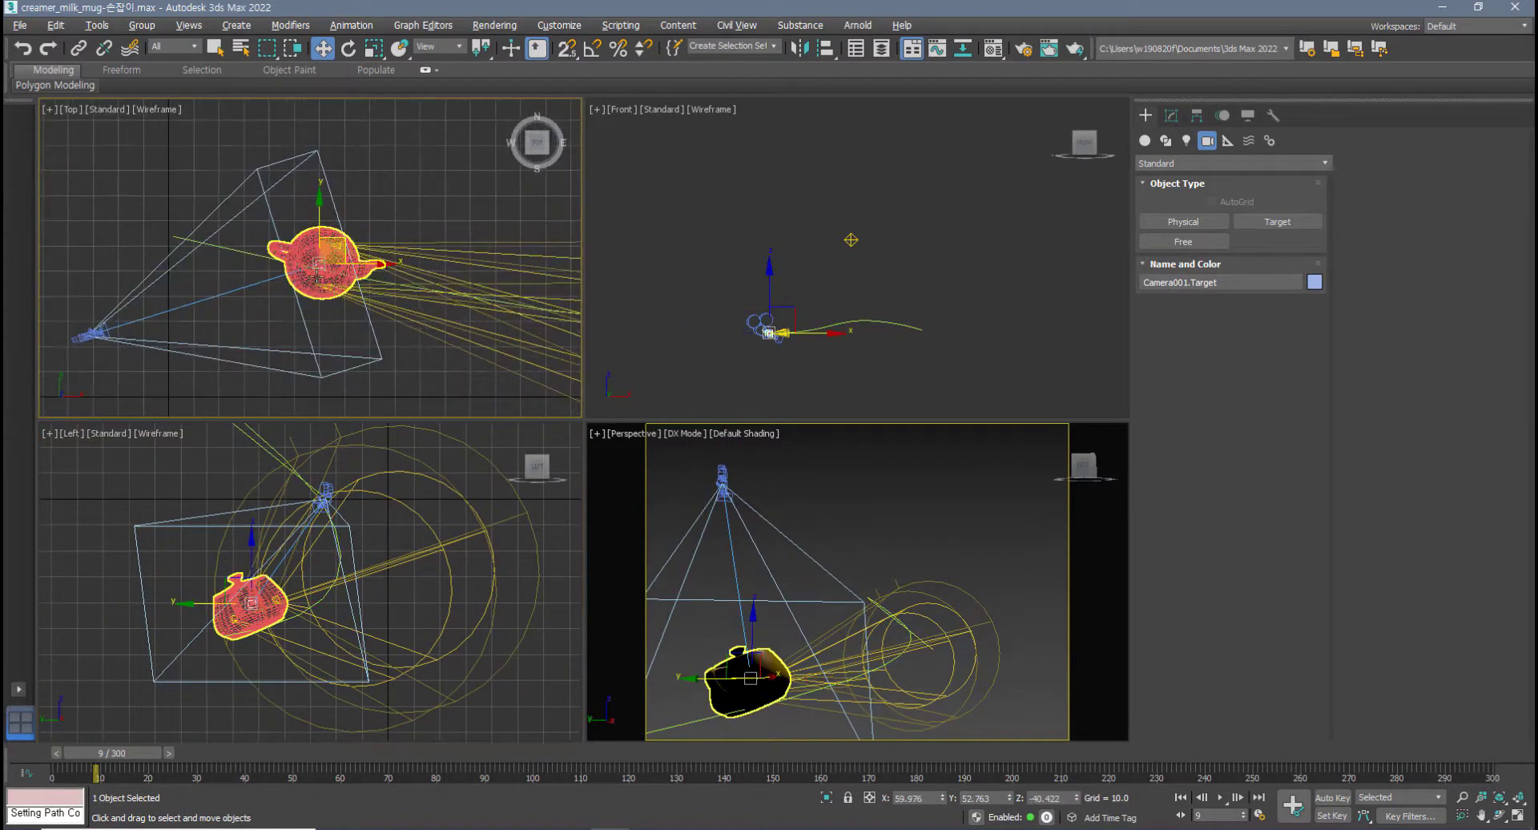
drag(316, 276, 323, 259)
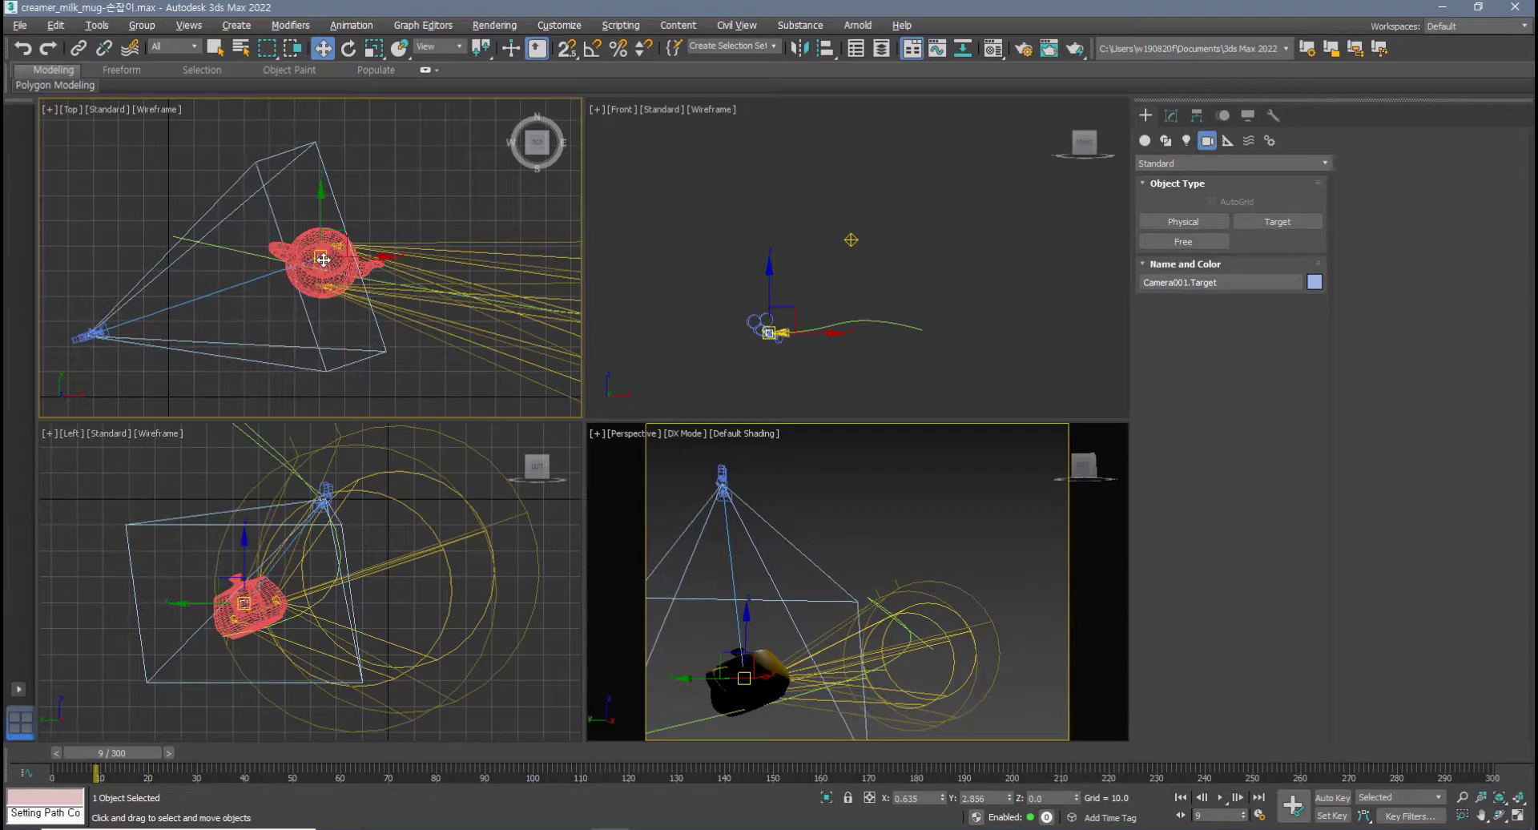
- Fine-tune the position of the camera target at the middle of the teapot's body in the Top view
scroll(323, 260, up, 6)
middle_drag(266, 335, 332, 297)
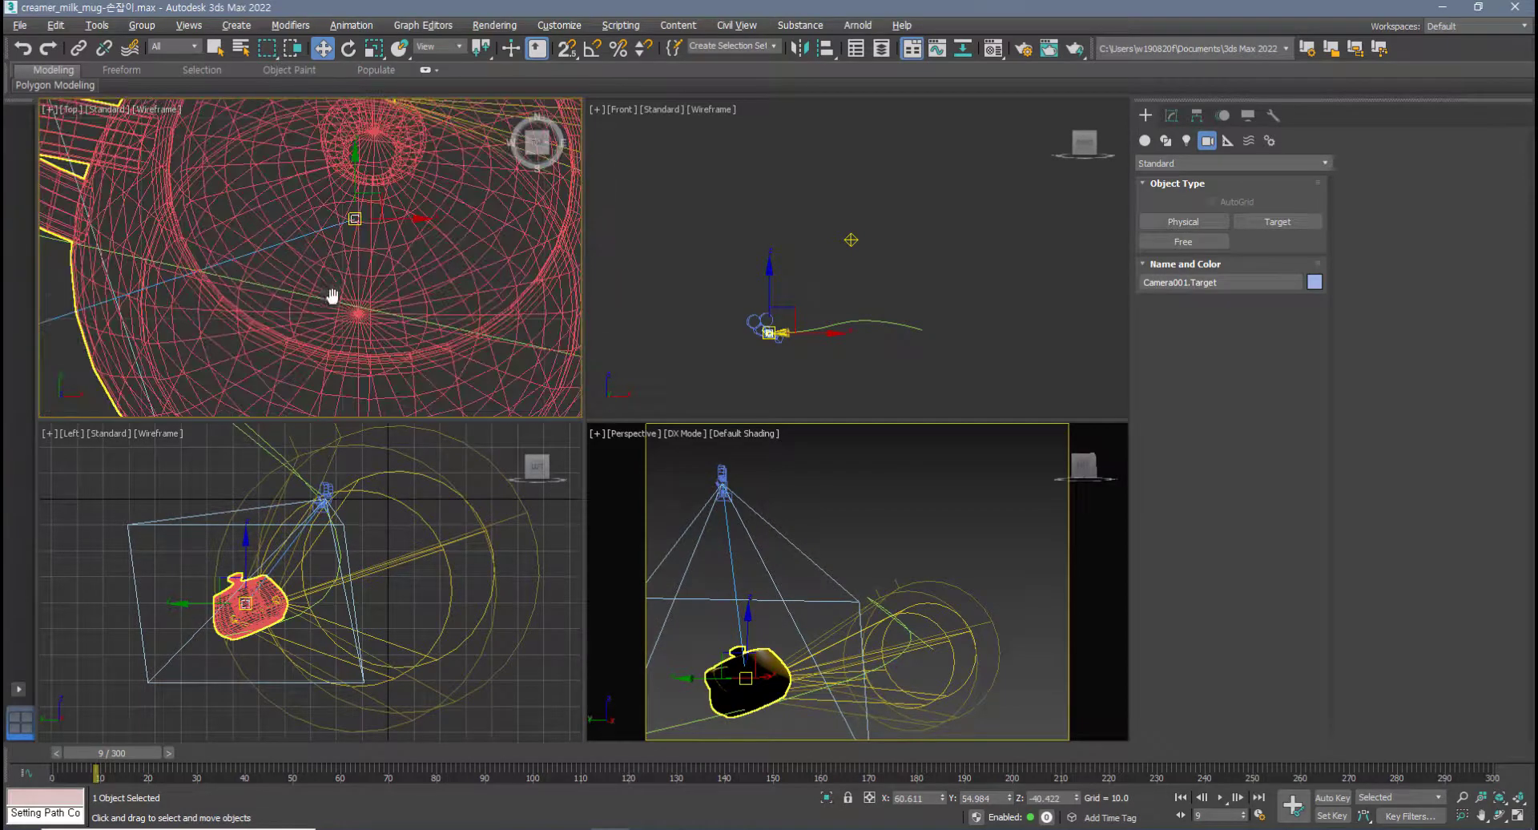
scroll(333, 296, down, 6)
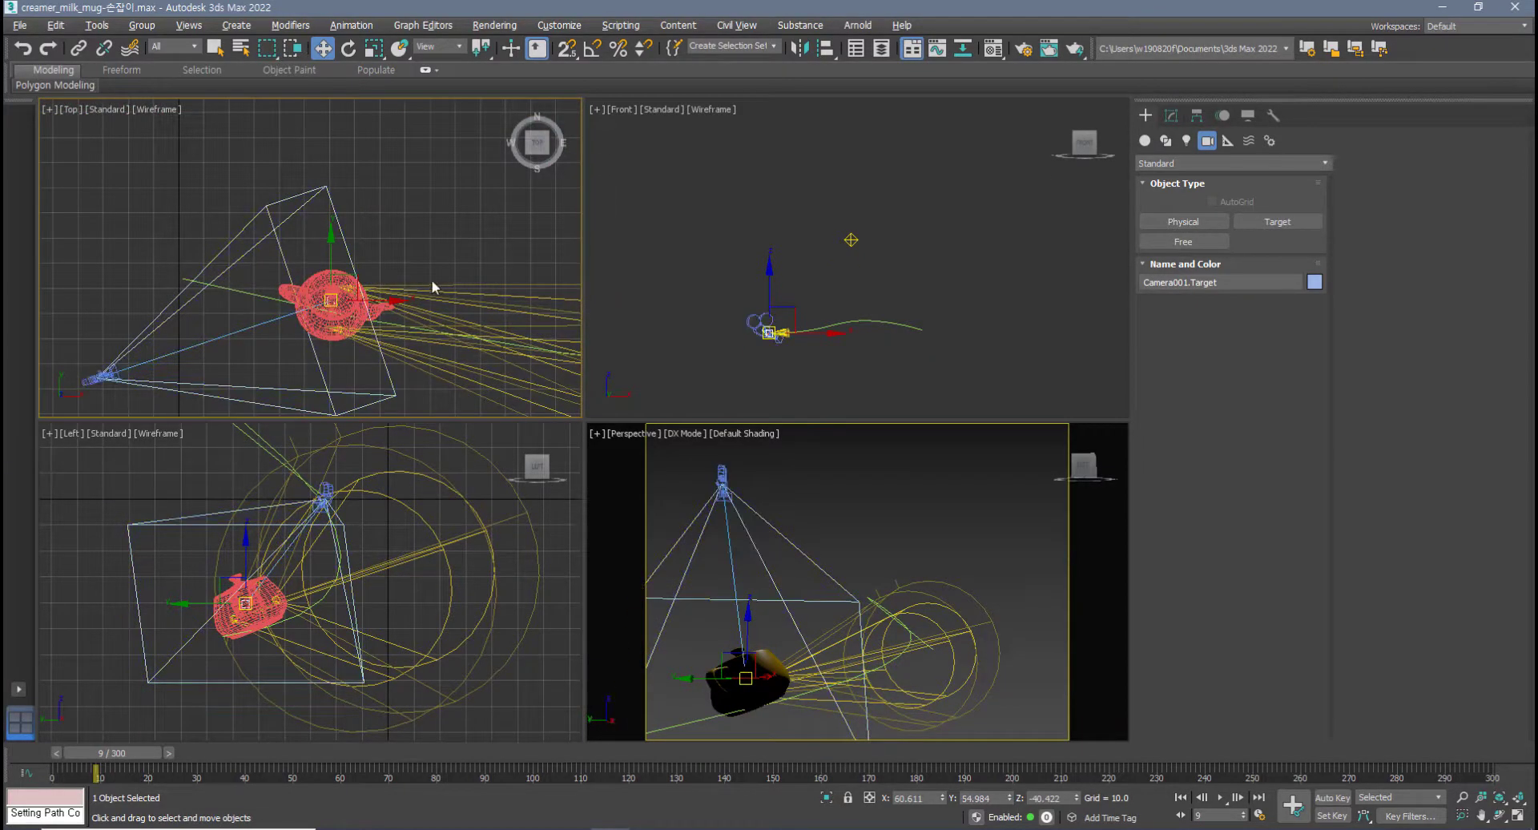
scroll(320, 293, up, 6)
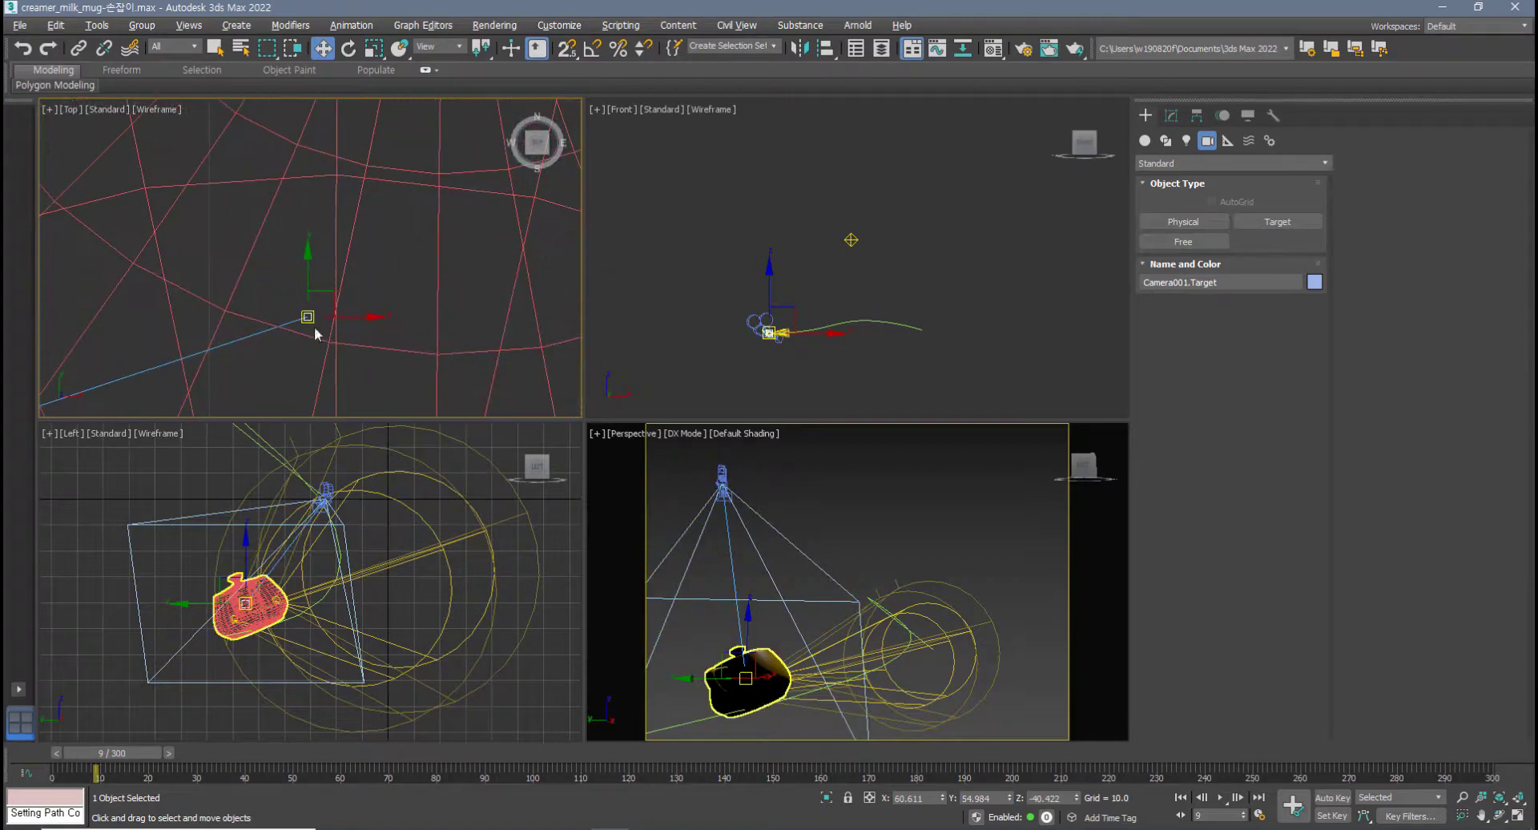
scroll(311, 319, down, 4)
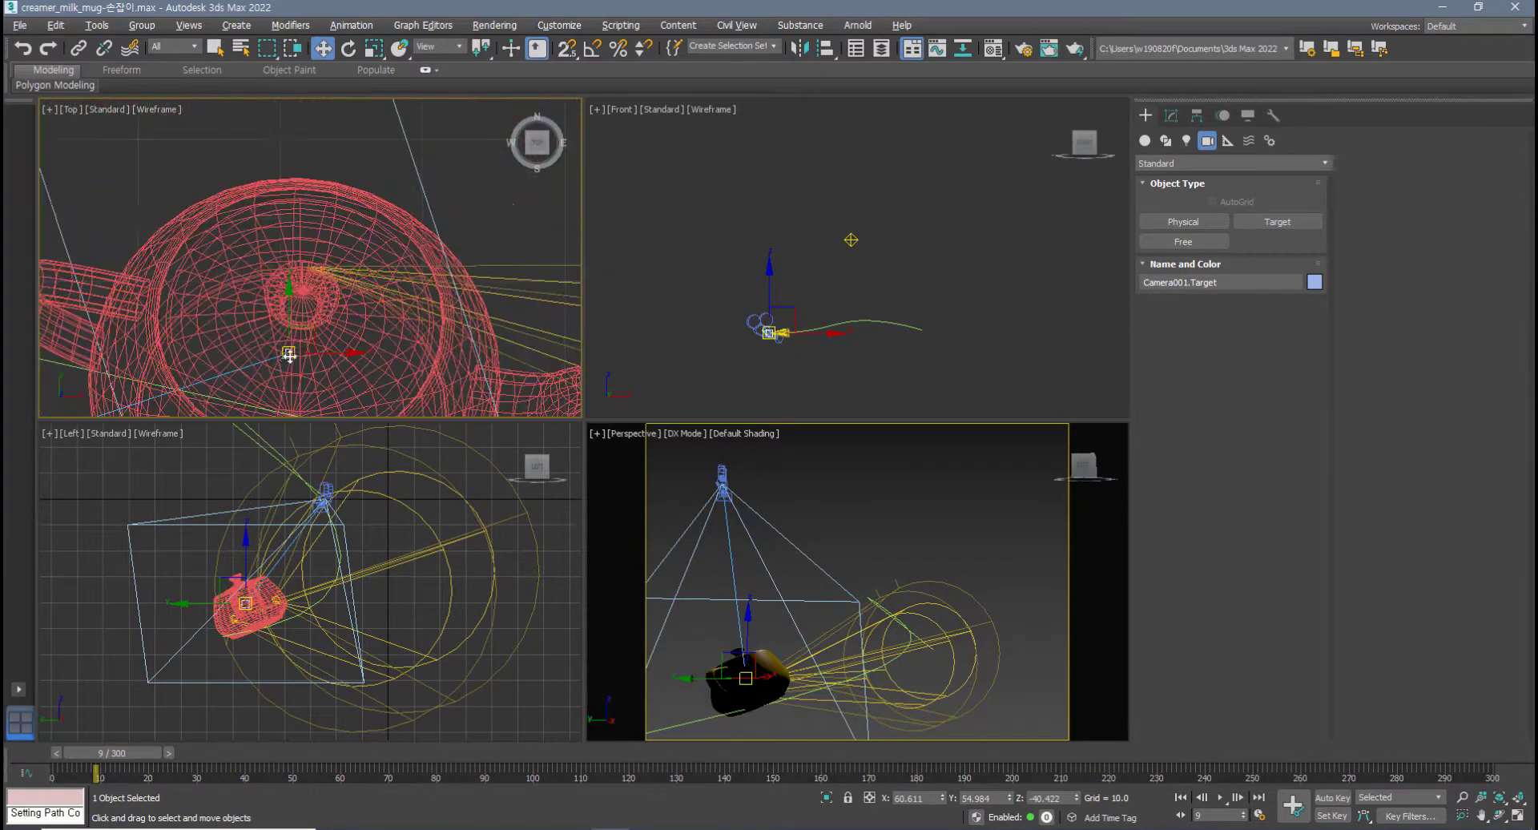
drag(289, 354, 291, 358)
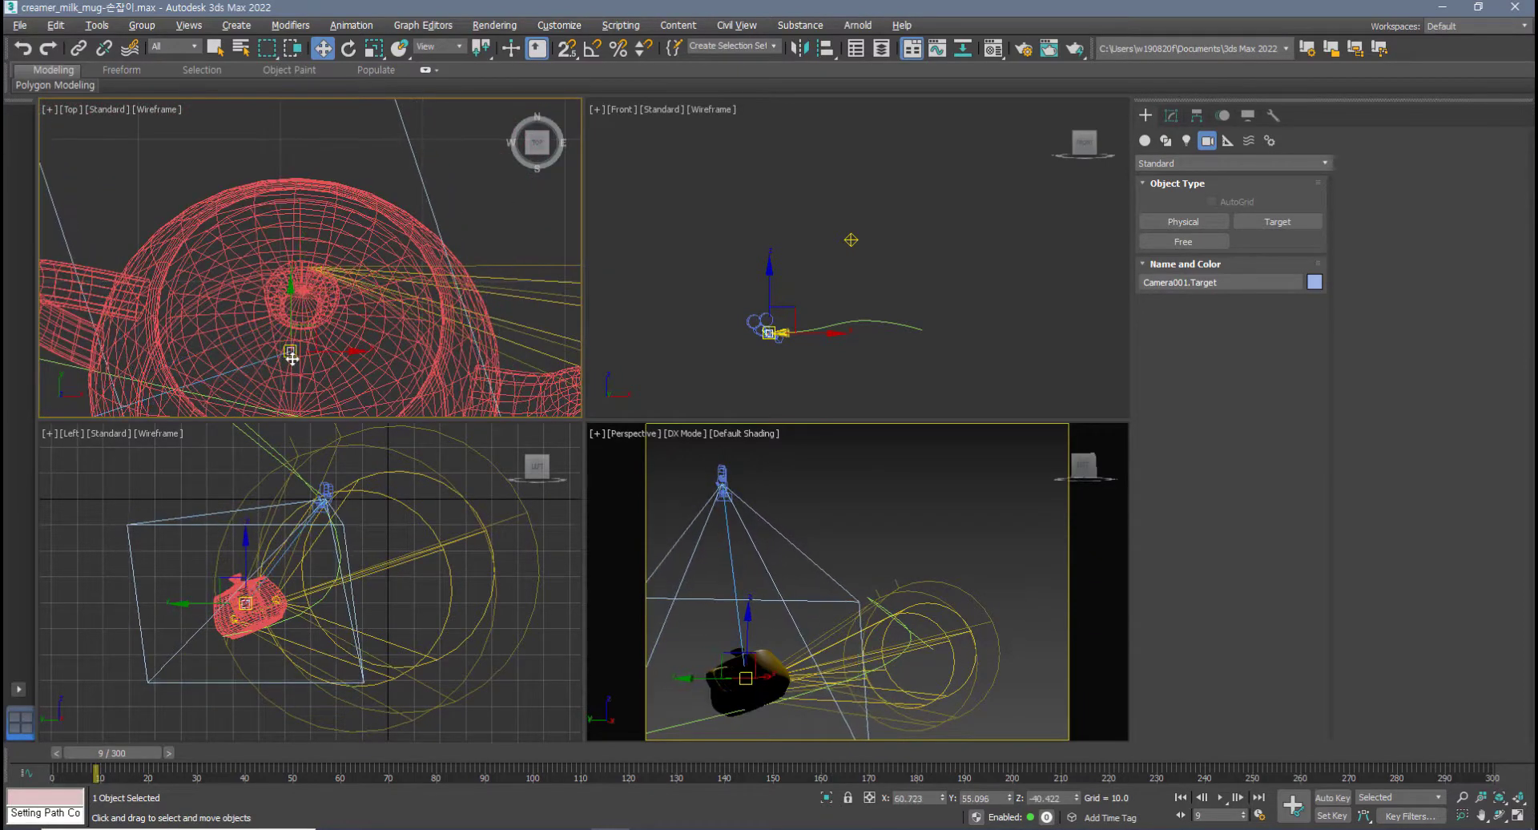
scroll(871, 284, up, 10)
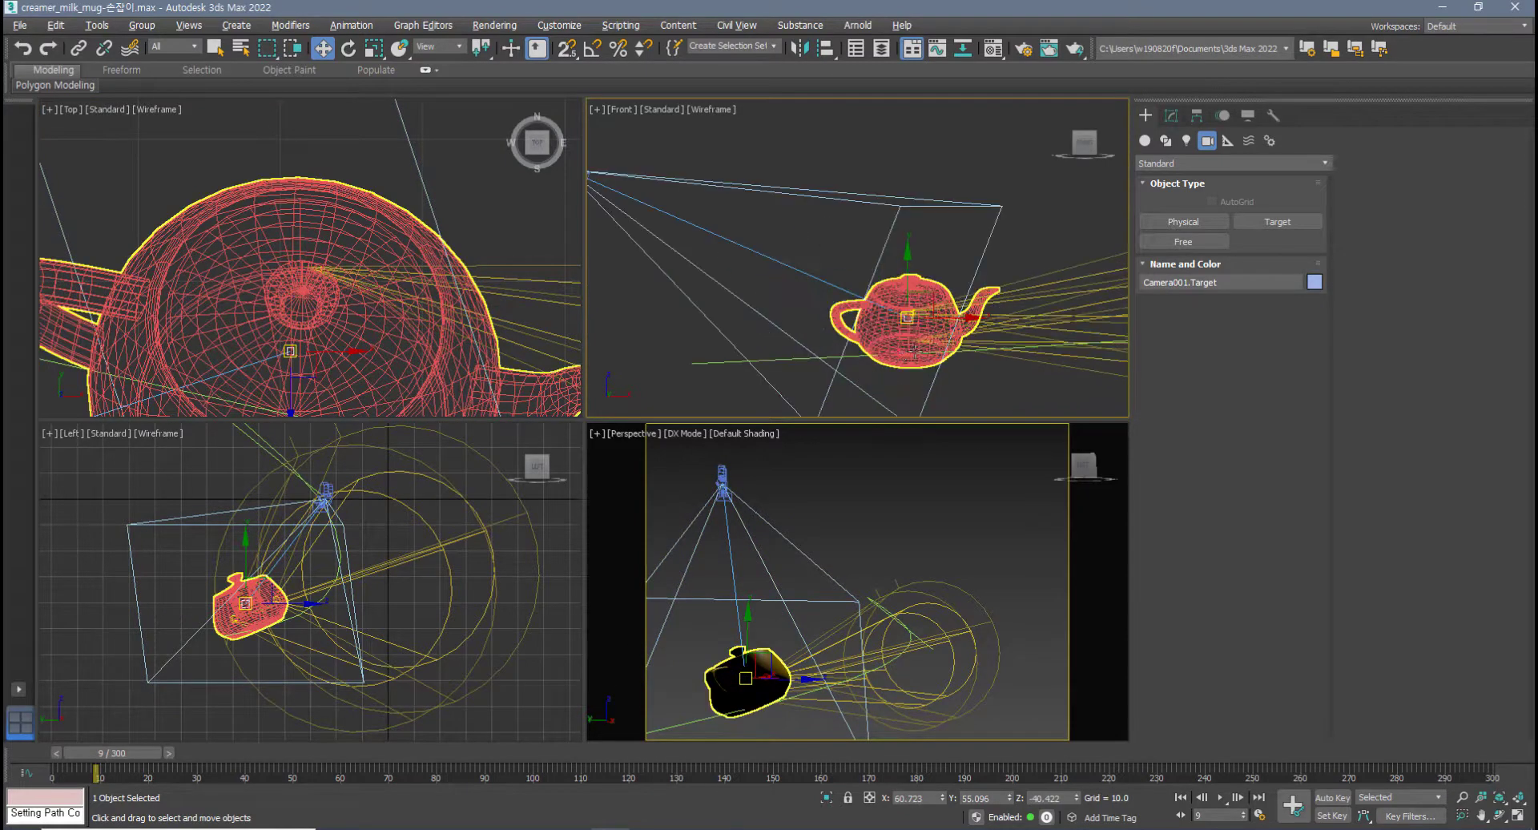
scroll(891, 304, up, 5)
scroll(348, 281, up, 6)
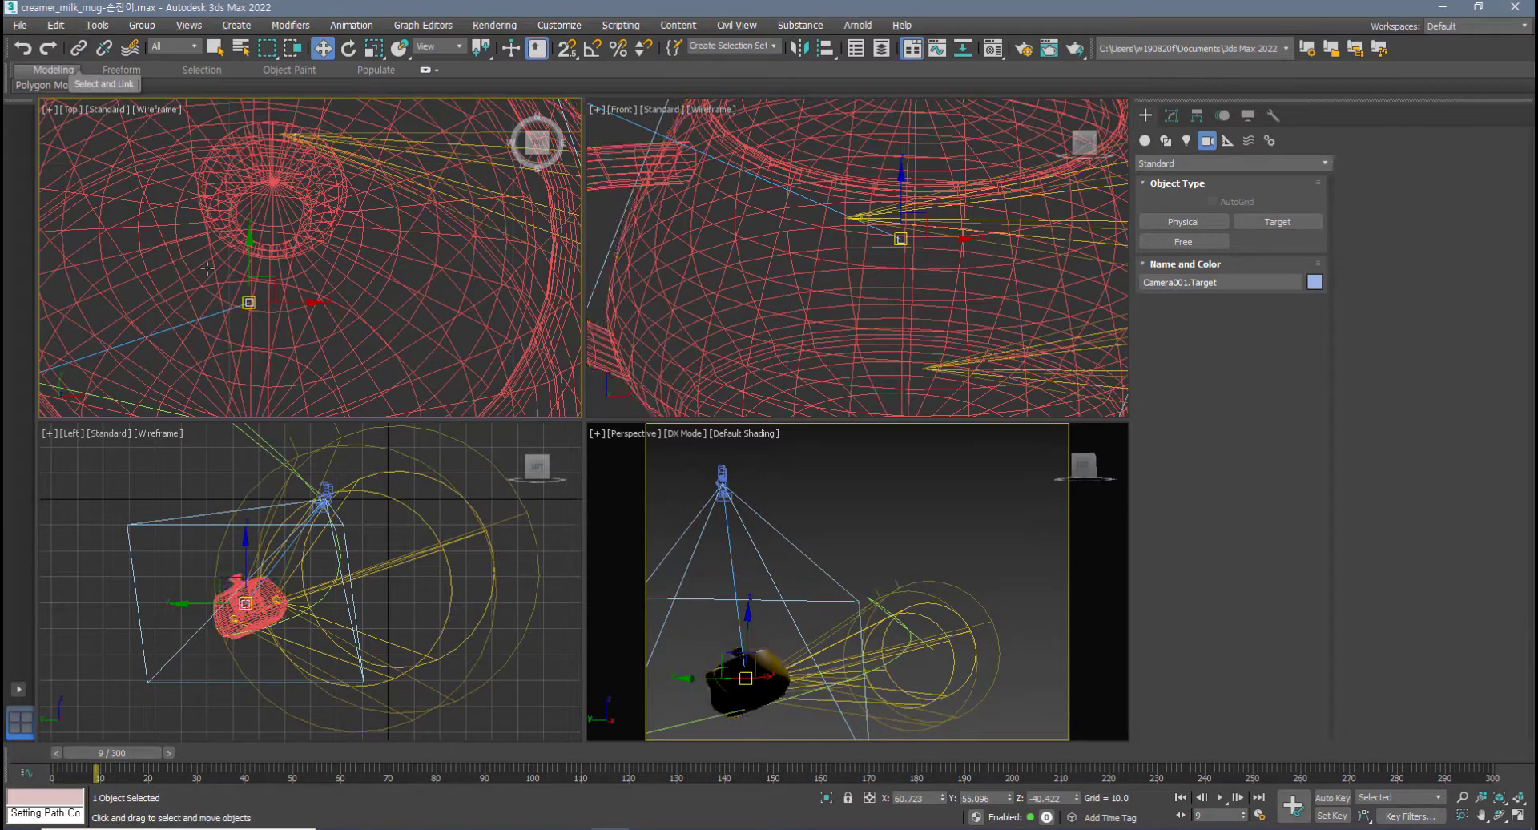
drag(246, 302, 245, 299)
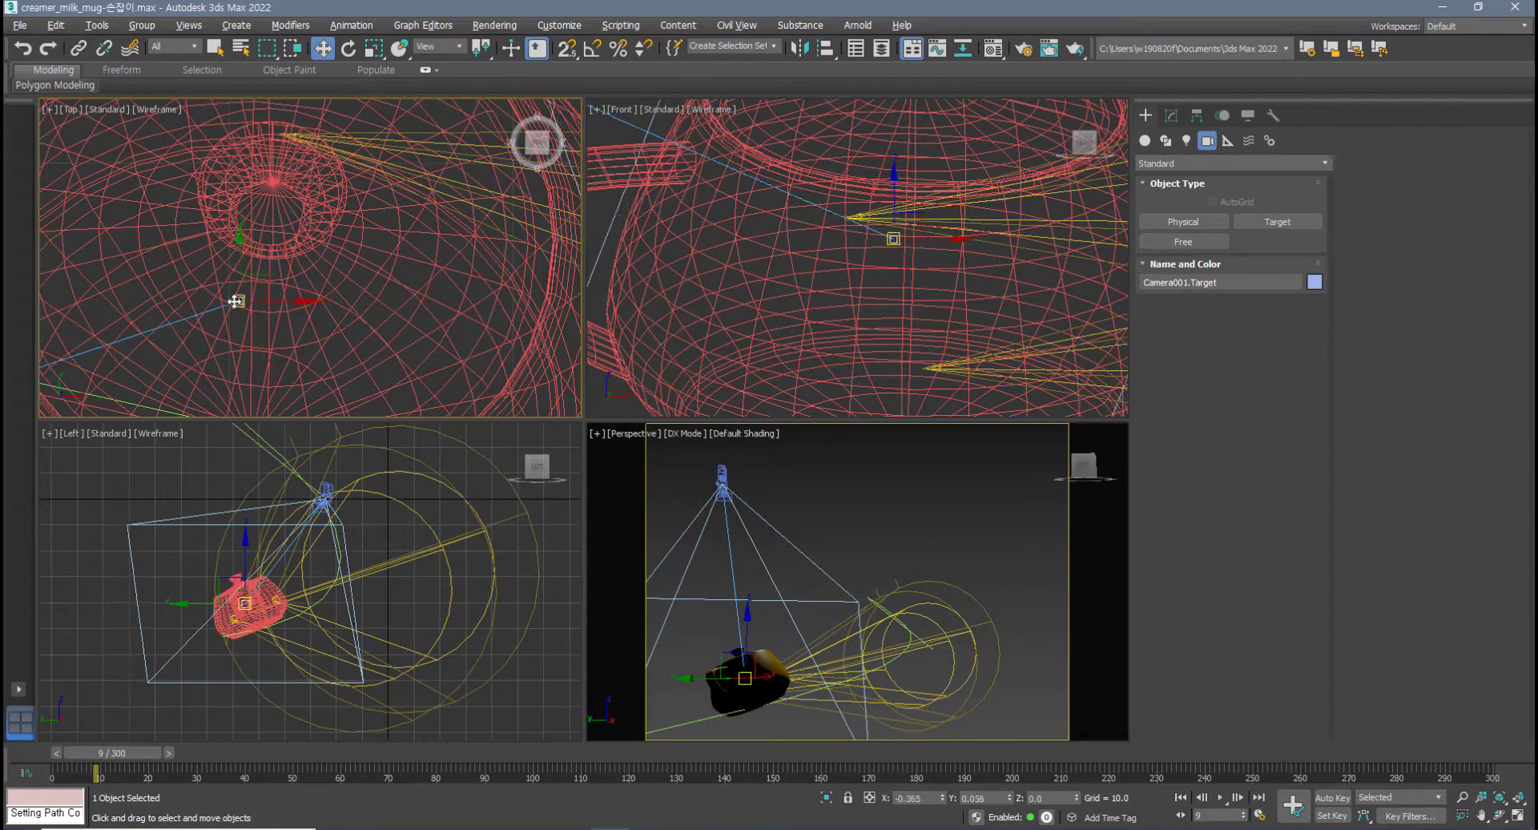
- Link the camera target to the teapot as its parent
click(79, 48)
scroll(200, 259, up, 5)
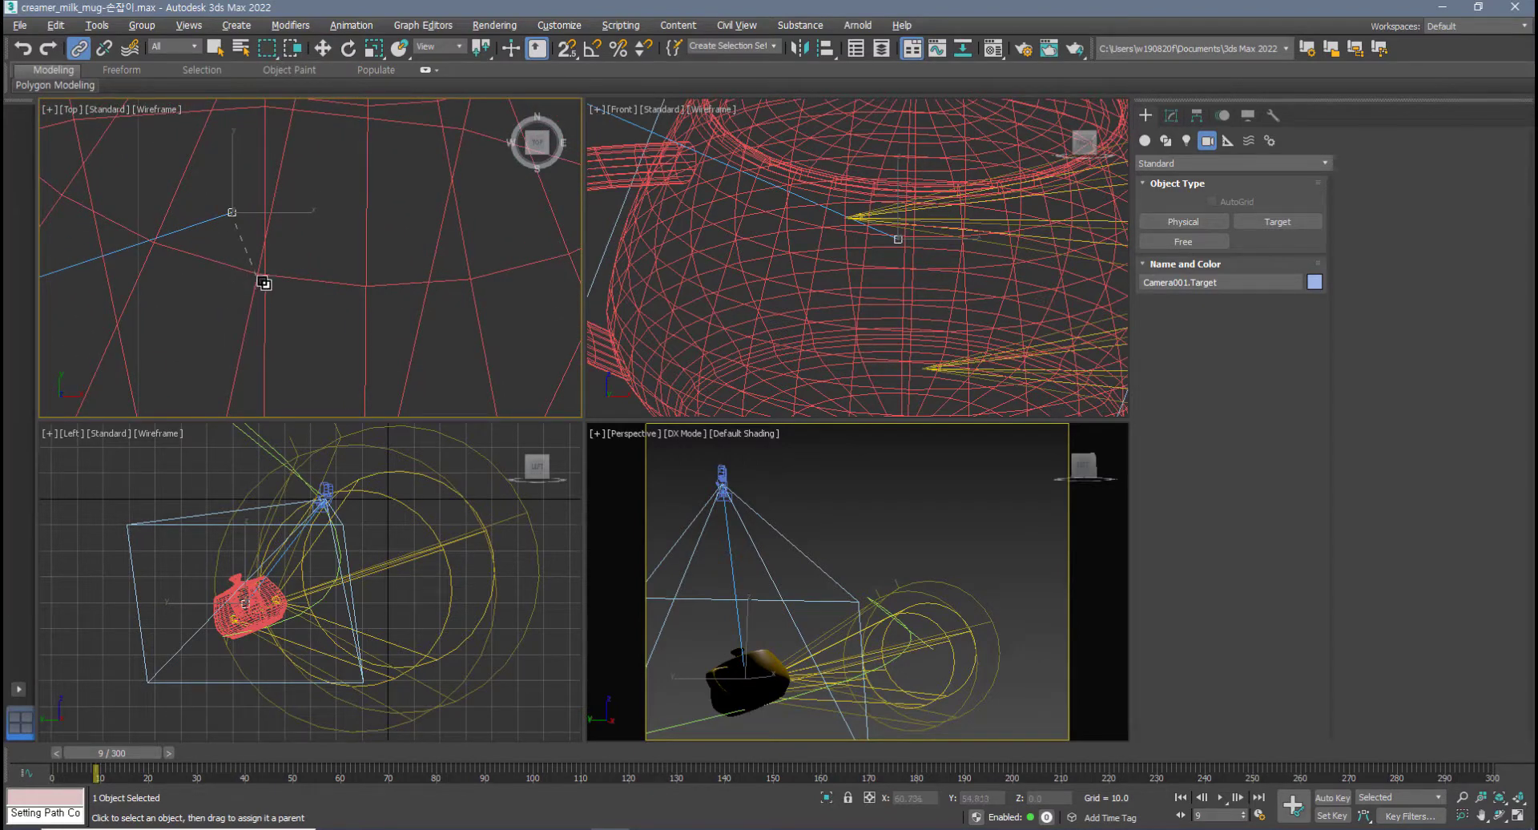
drag(264, 283, 263, 282)
scroll(272, 284, down, 8)
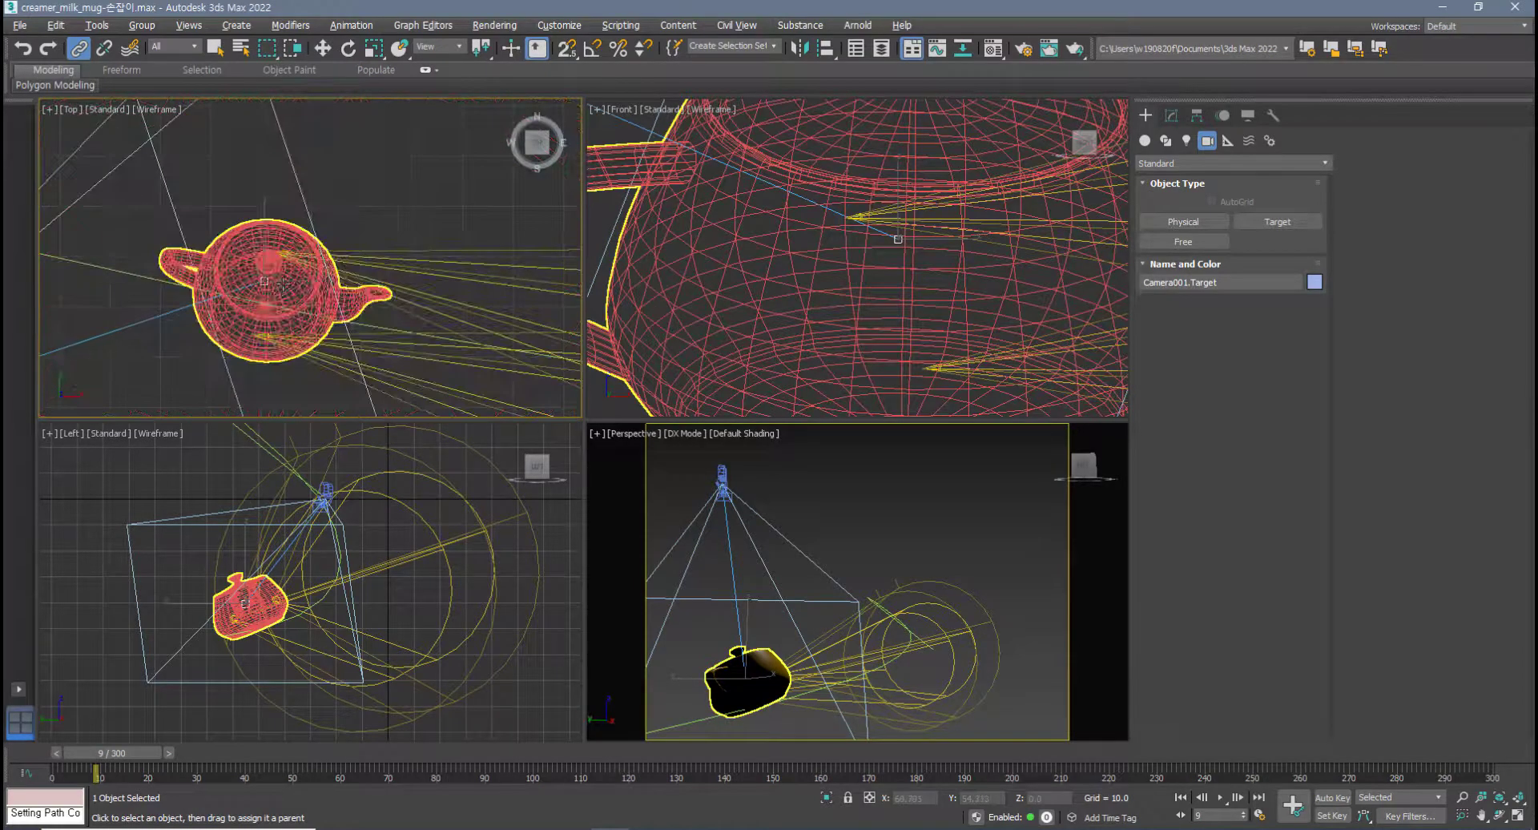
right_click(282, 284)
- Return to frame 0 and switch the Perspective viewport to the Camera001 view
click(112, 755)
drag(114, 753, 4, 783)
scroll(226, 358, down, 6)
scroll(301, 249, down, 6)
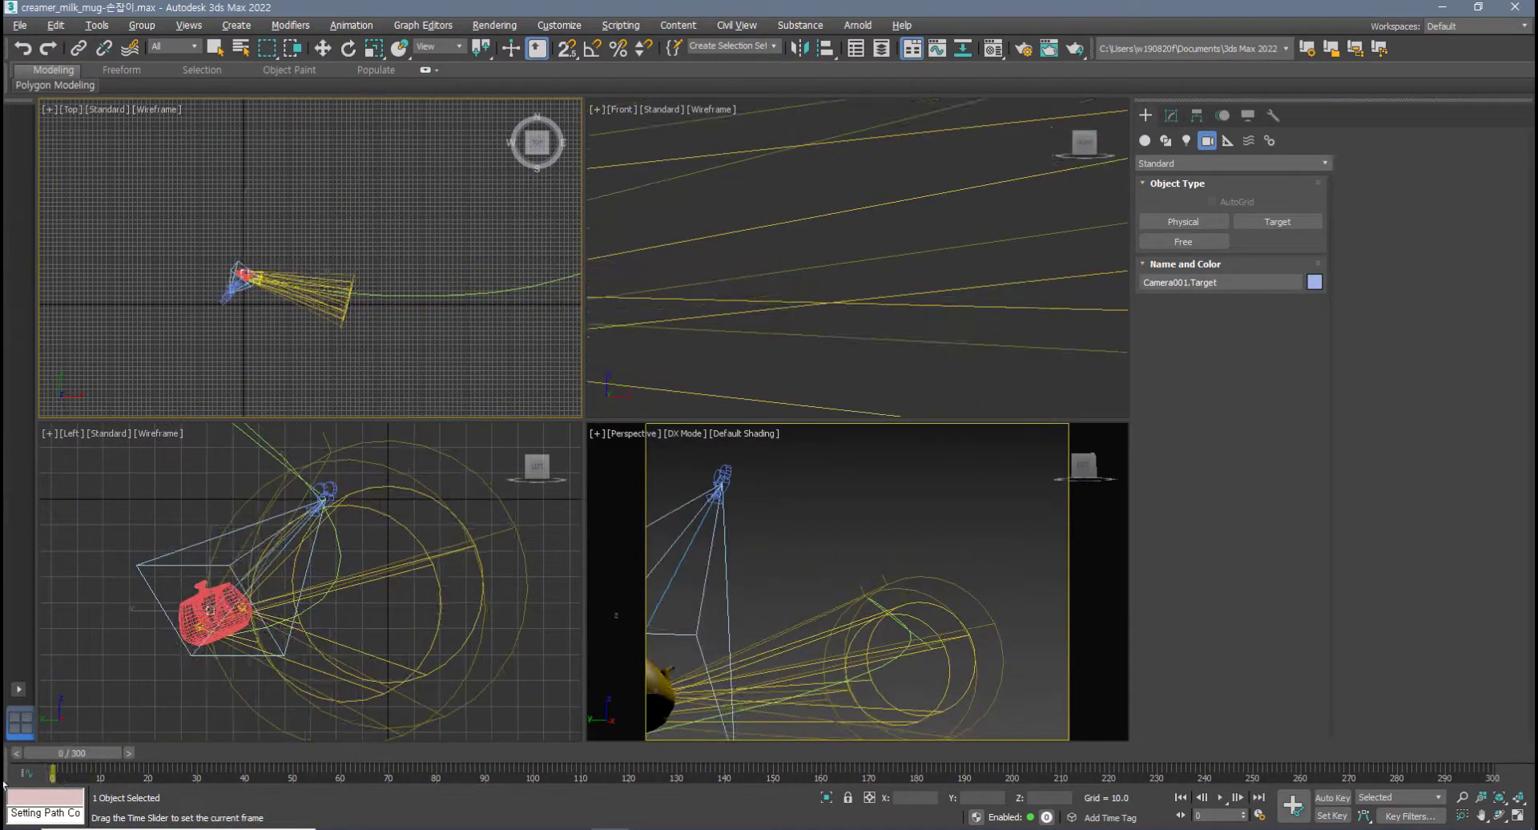
click(78, 48)
click(883, 641)
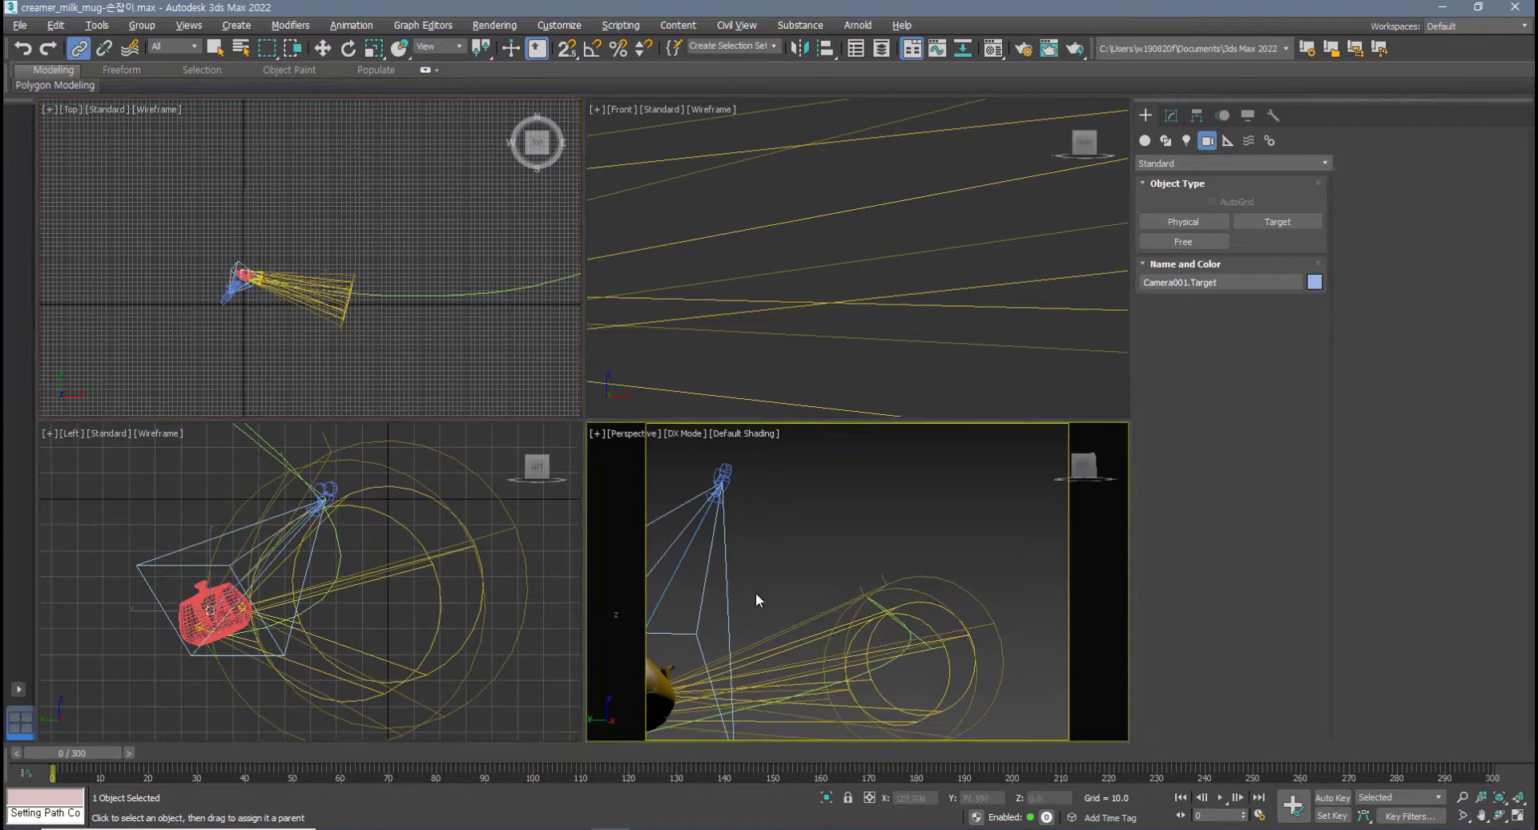
key(c)
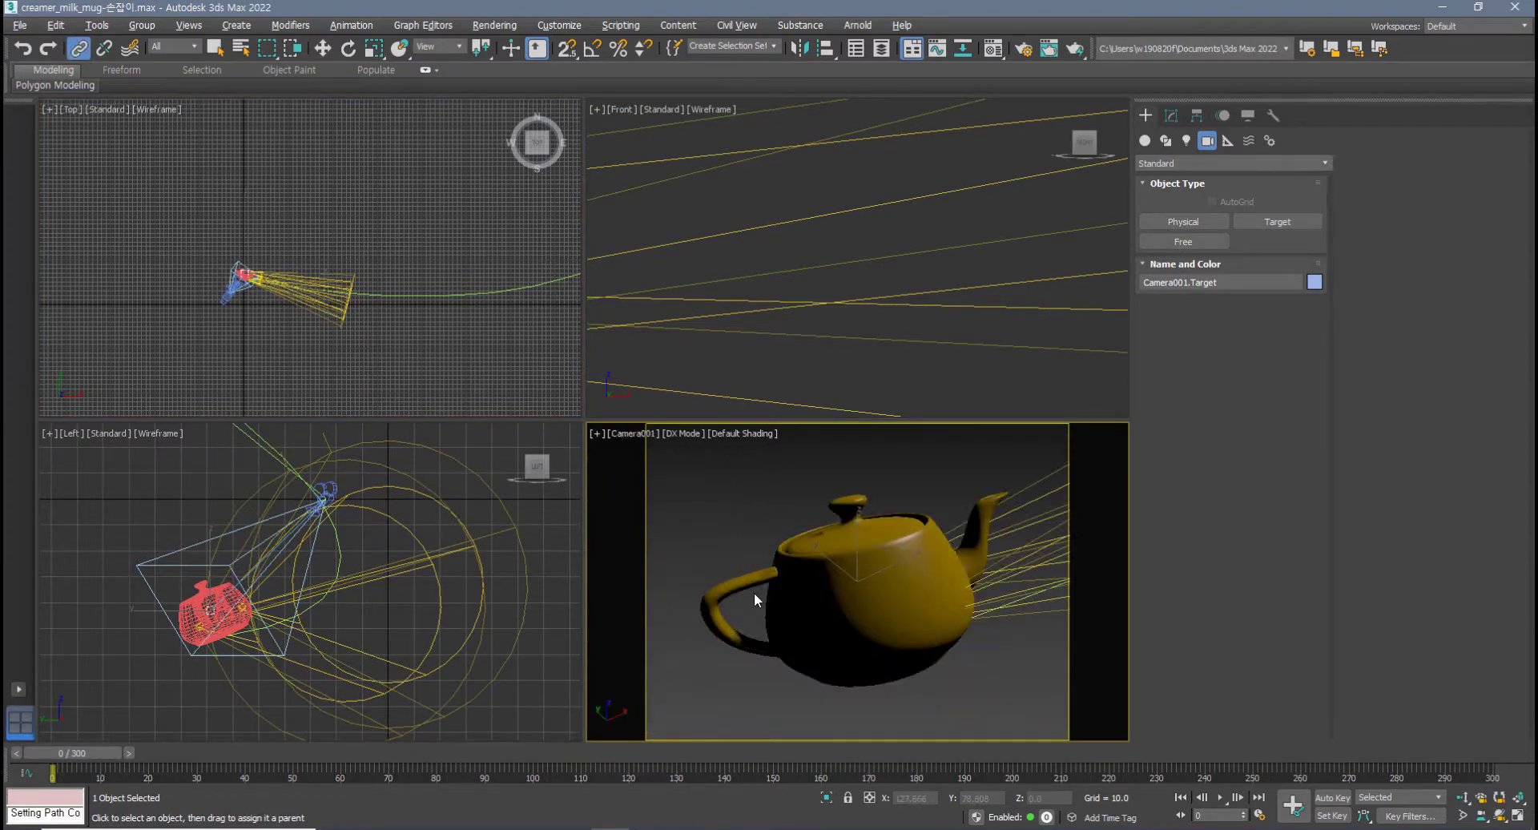
- Play the animation to check how the camera follows the teapot along the path, and return to frame 0
click(1223, 798)
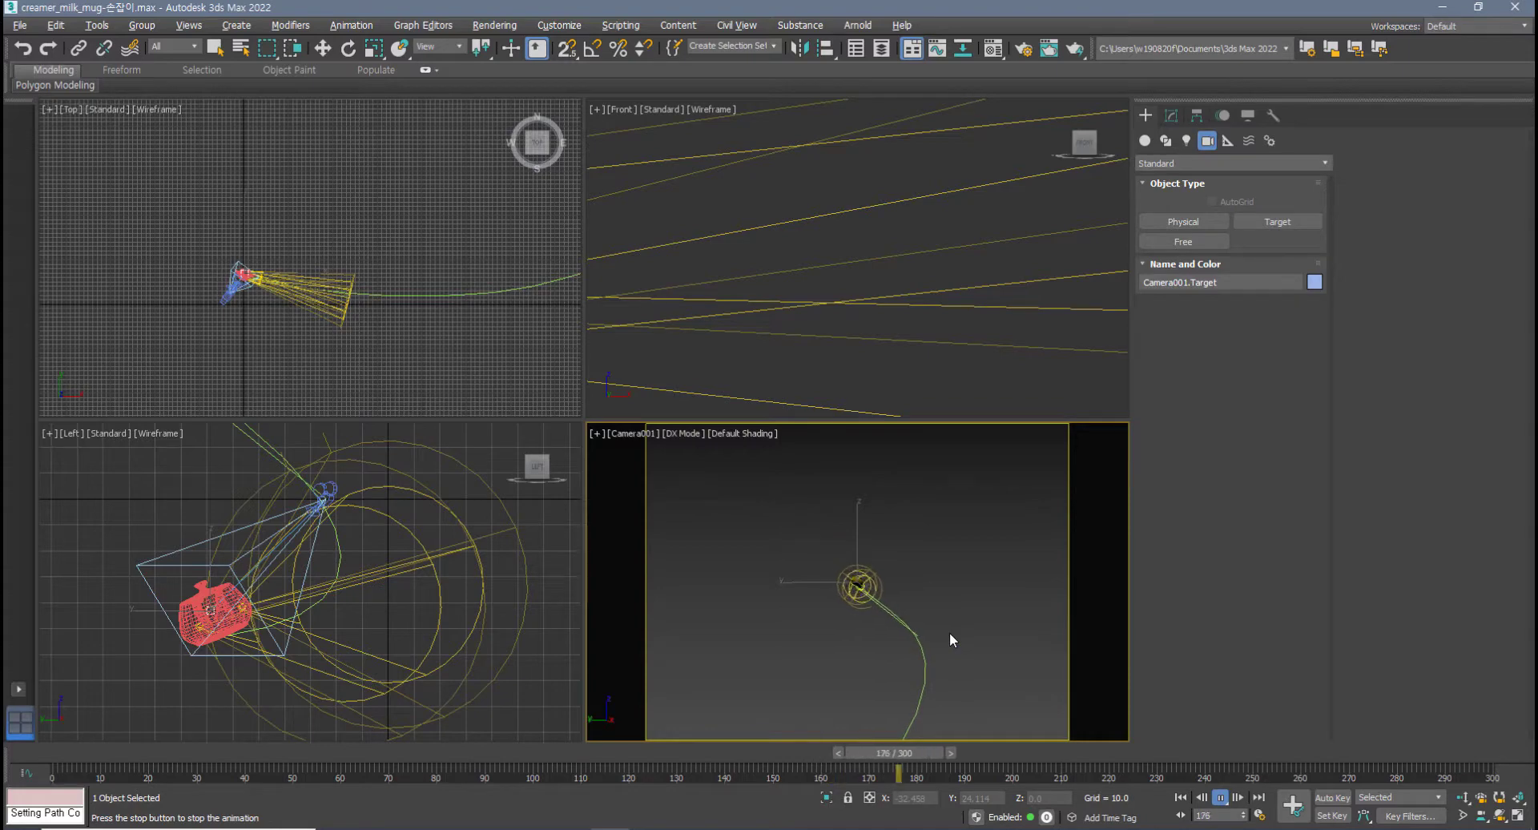
scroll(325, 294, down, 3)
middle_drag(357, 323, 209, 297)
scroll(208, 298, down, 2)
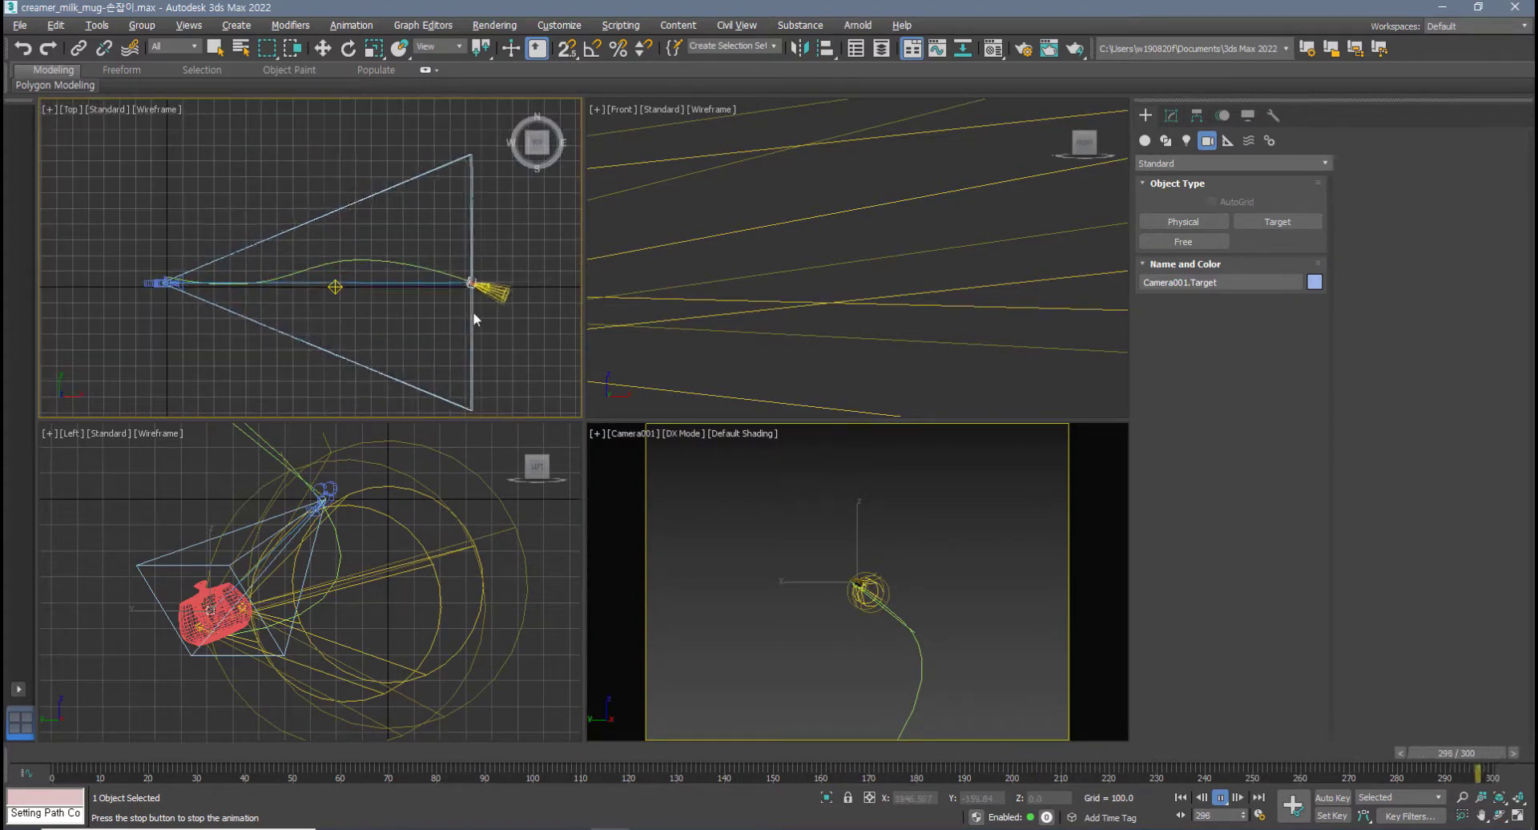
right_click(825, 630)
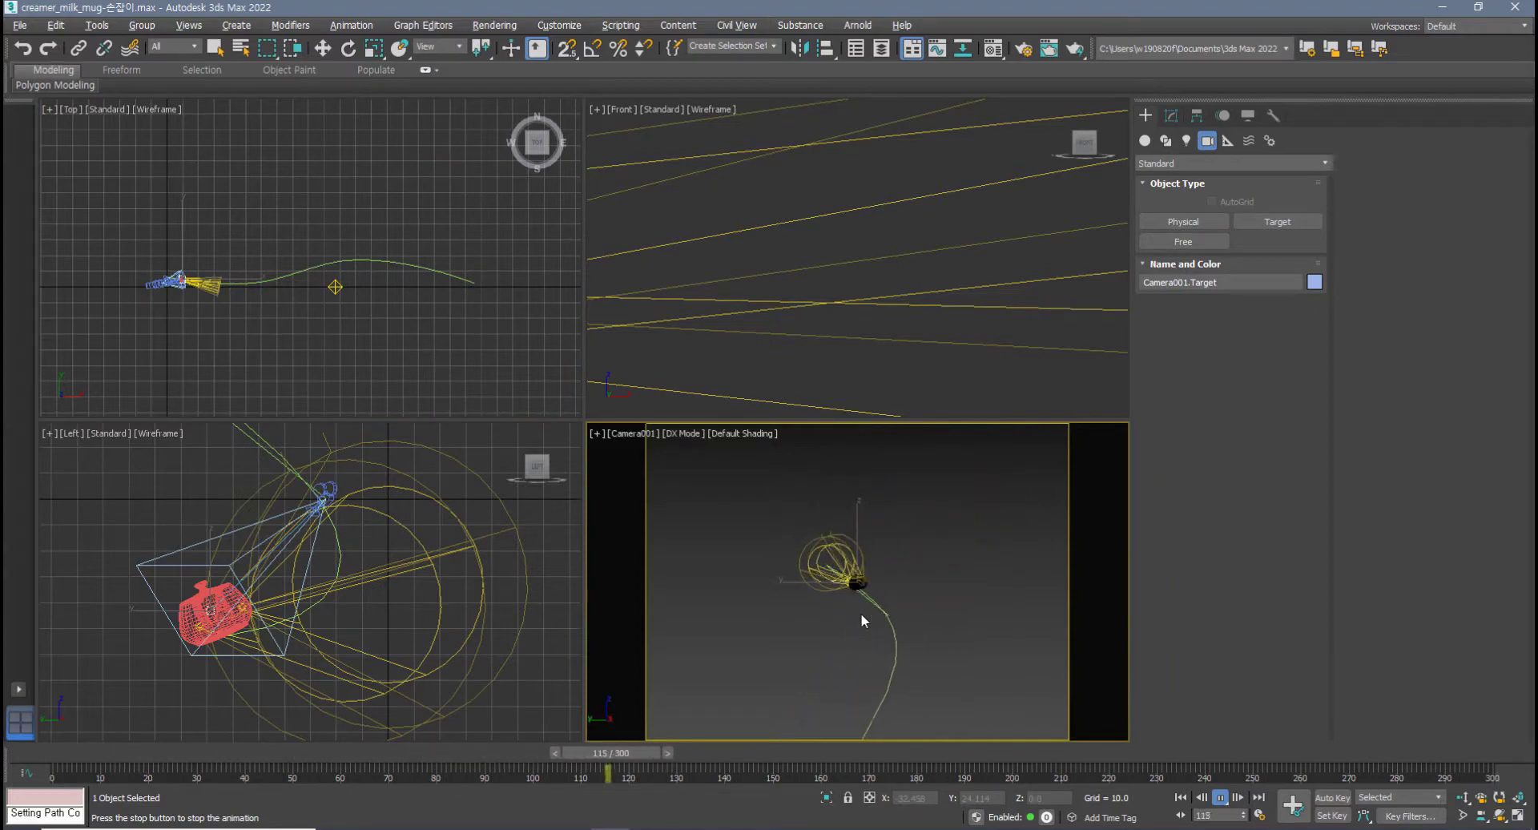
drag(762, 750, 51, 770)
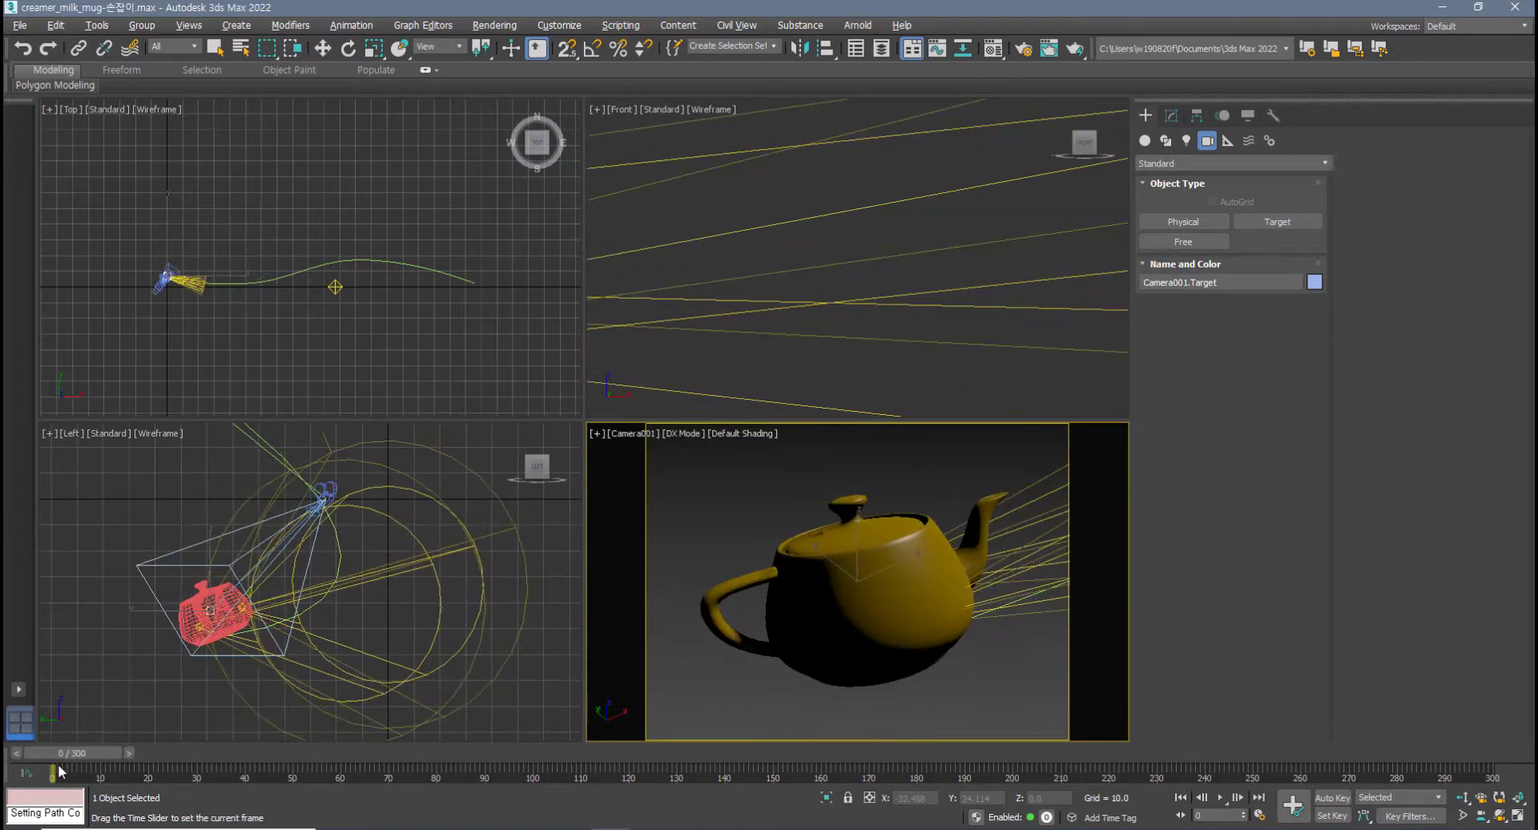
- Turn on Auto Key and select Camera001 for moving
click(78, 48)
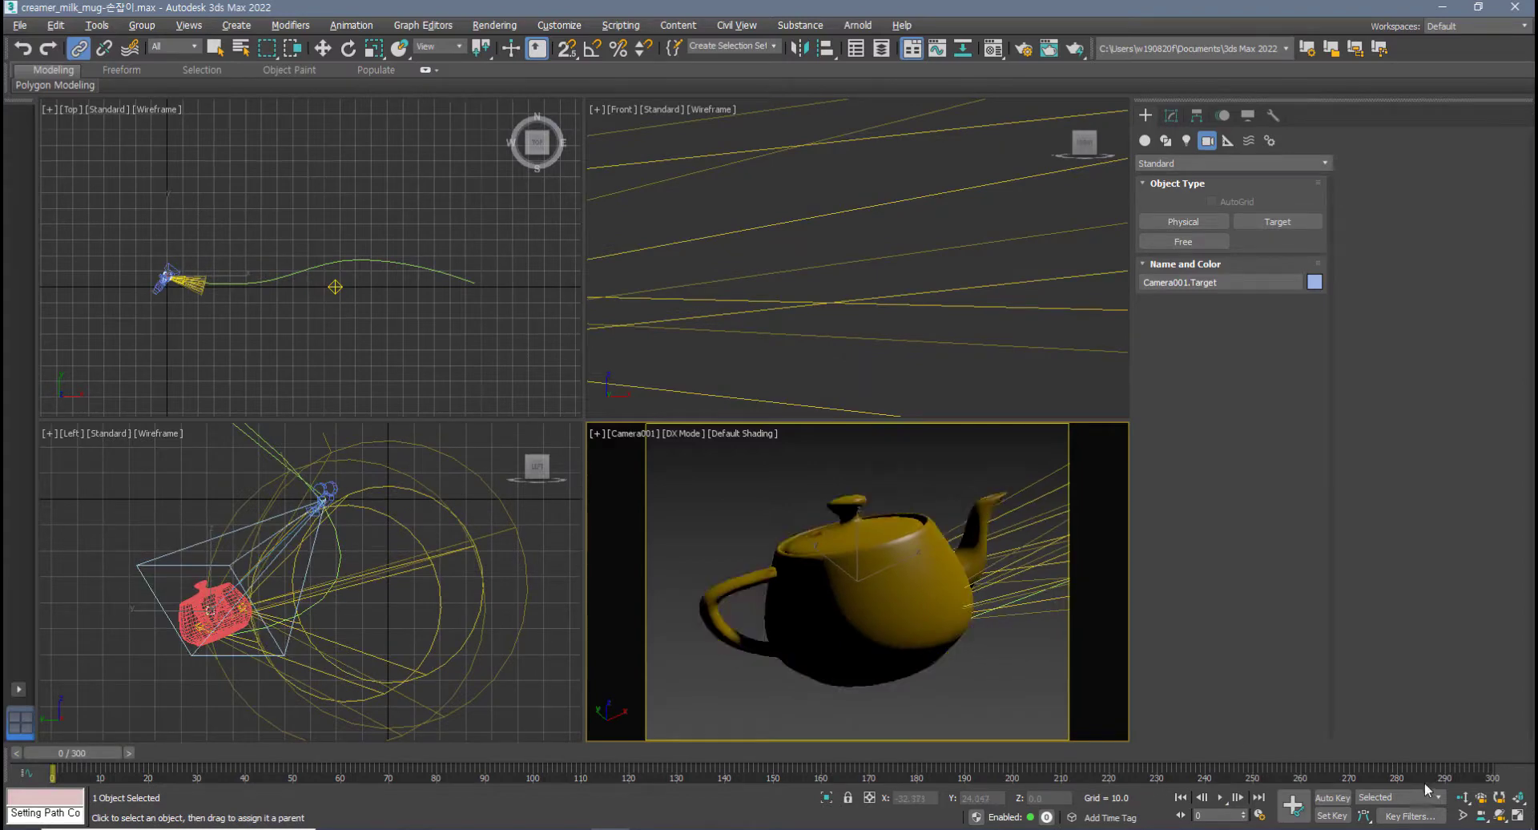
click(1332, 798)
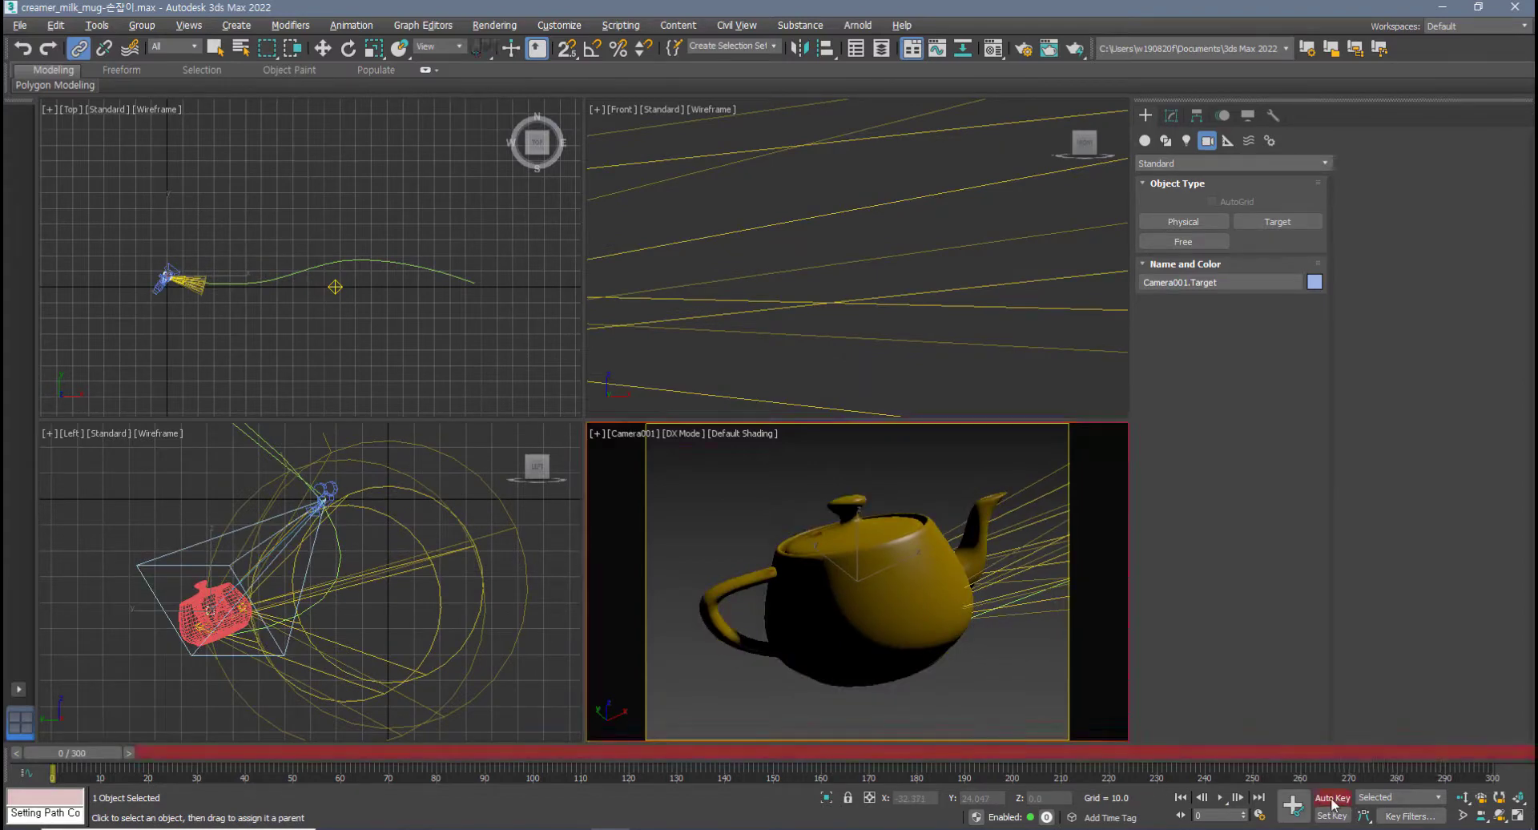
scroll(300, 301, up, 8)
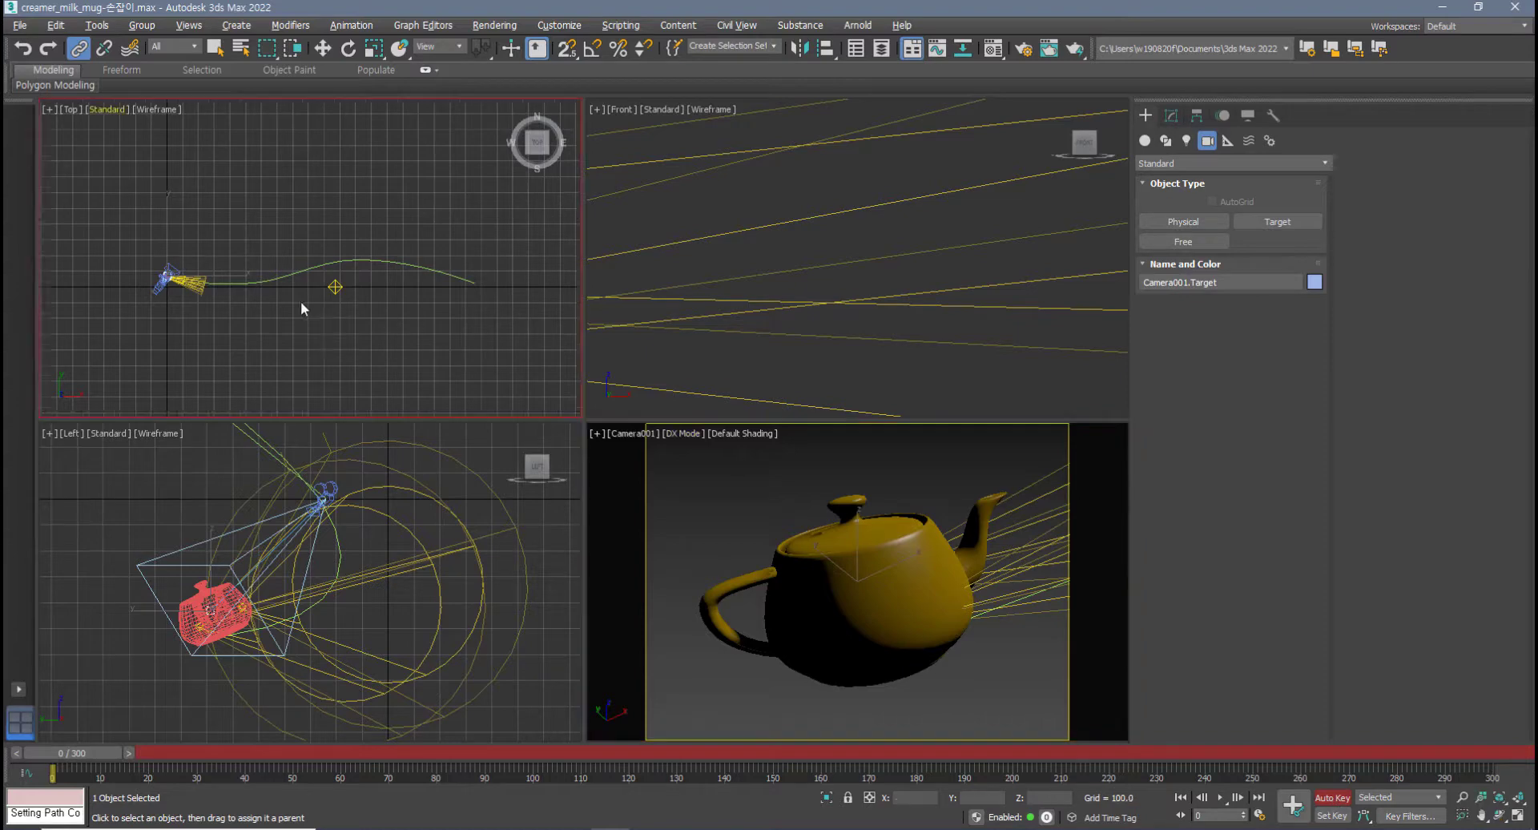
middle_drag(153, 249, 186, 300)
scroll(188, 298, up, 4)
click(184, 287)
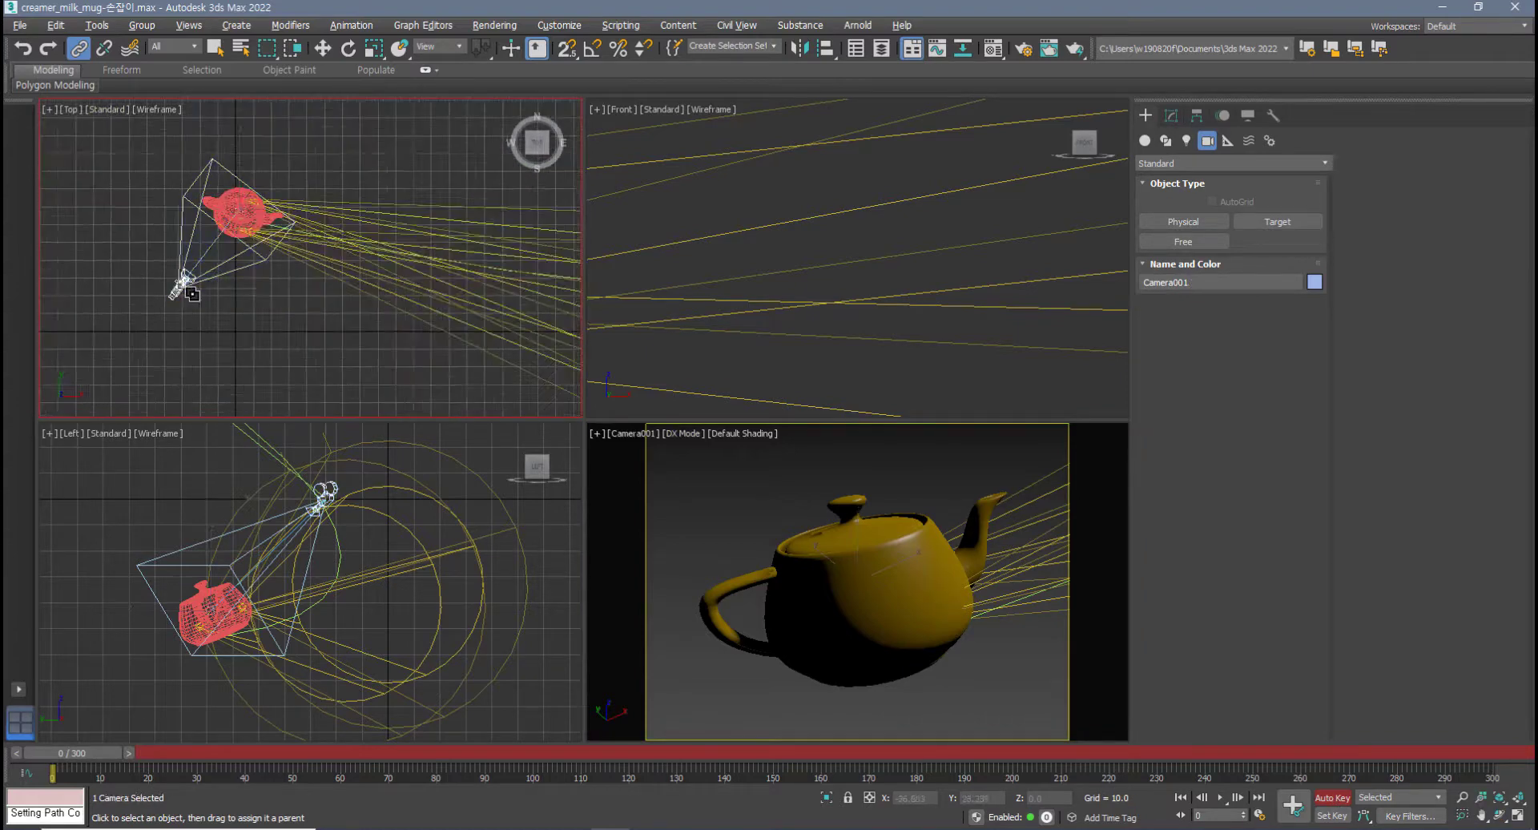
click(323, 48)
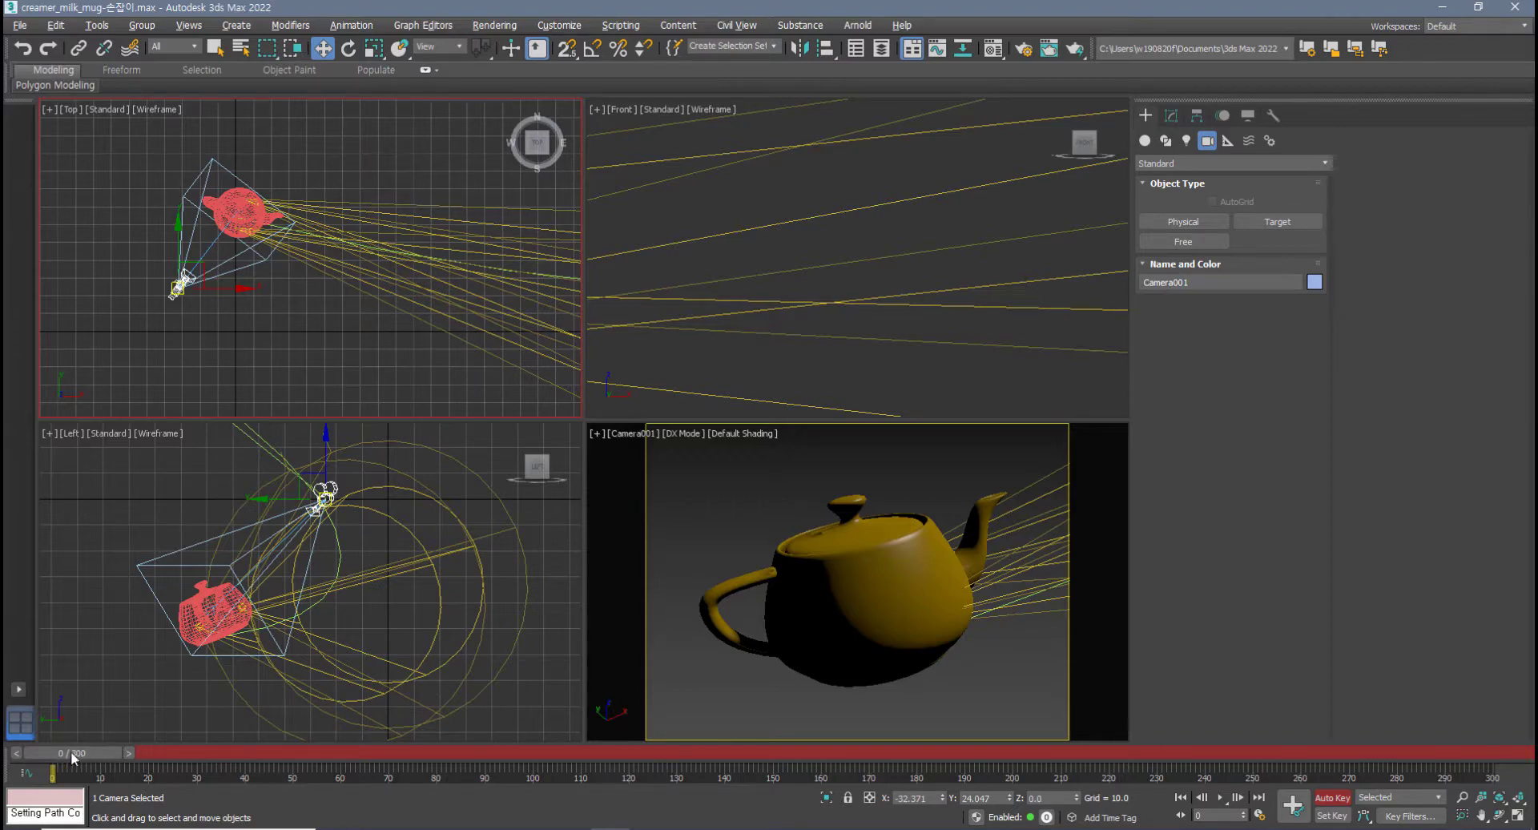
right_click(73, 753)
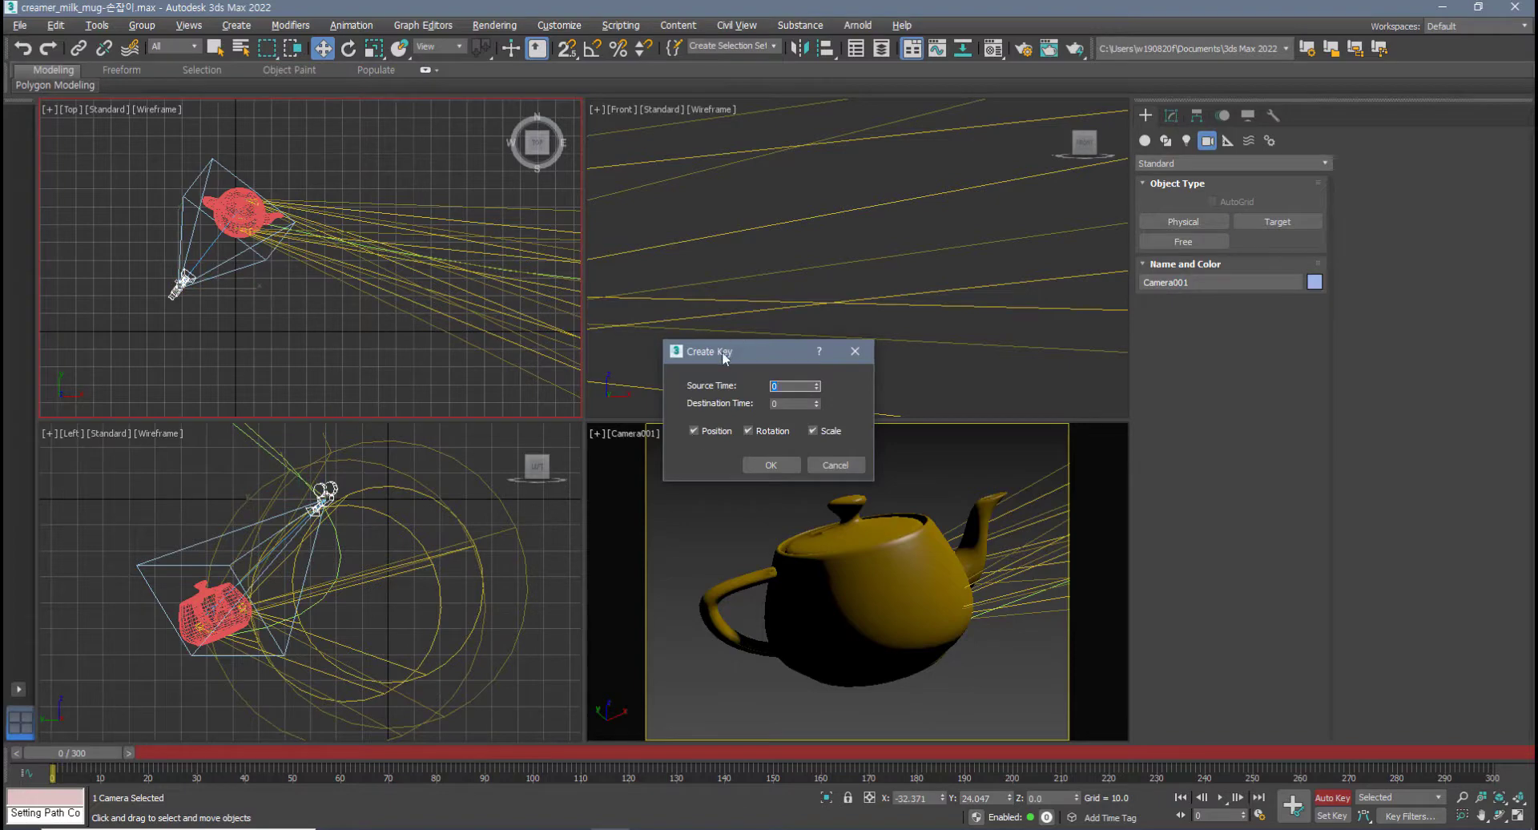
drag(724, 355, 319, 468)
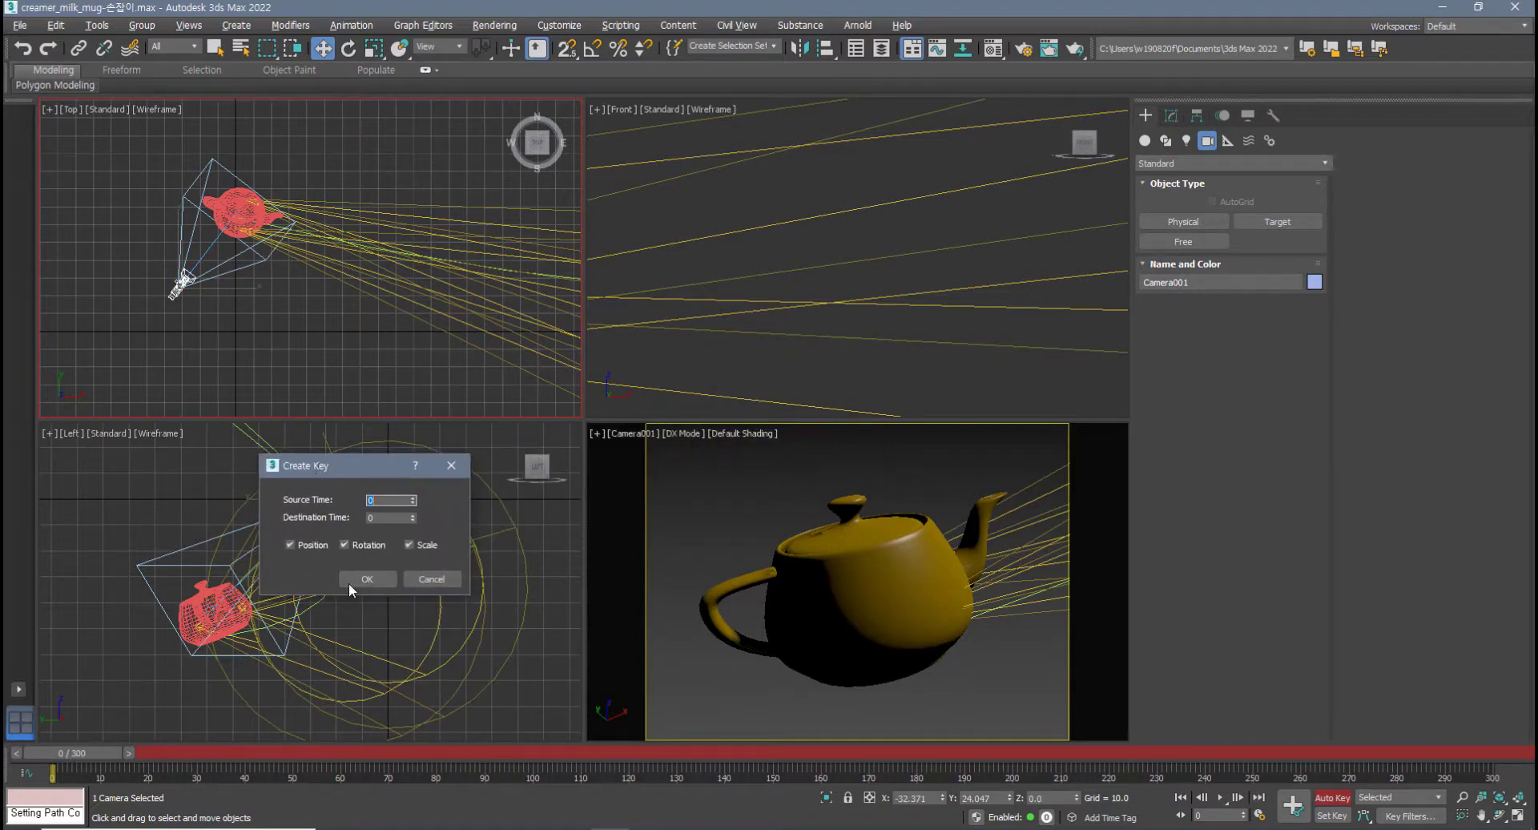
click(437, 581)
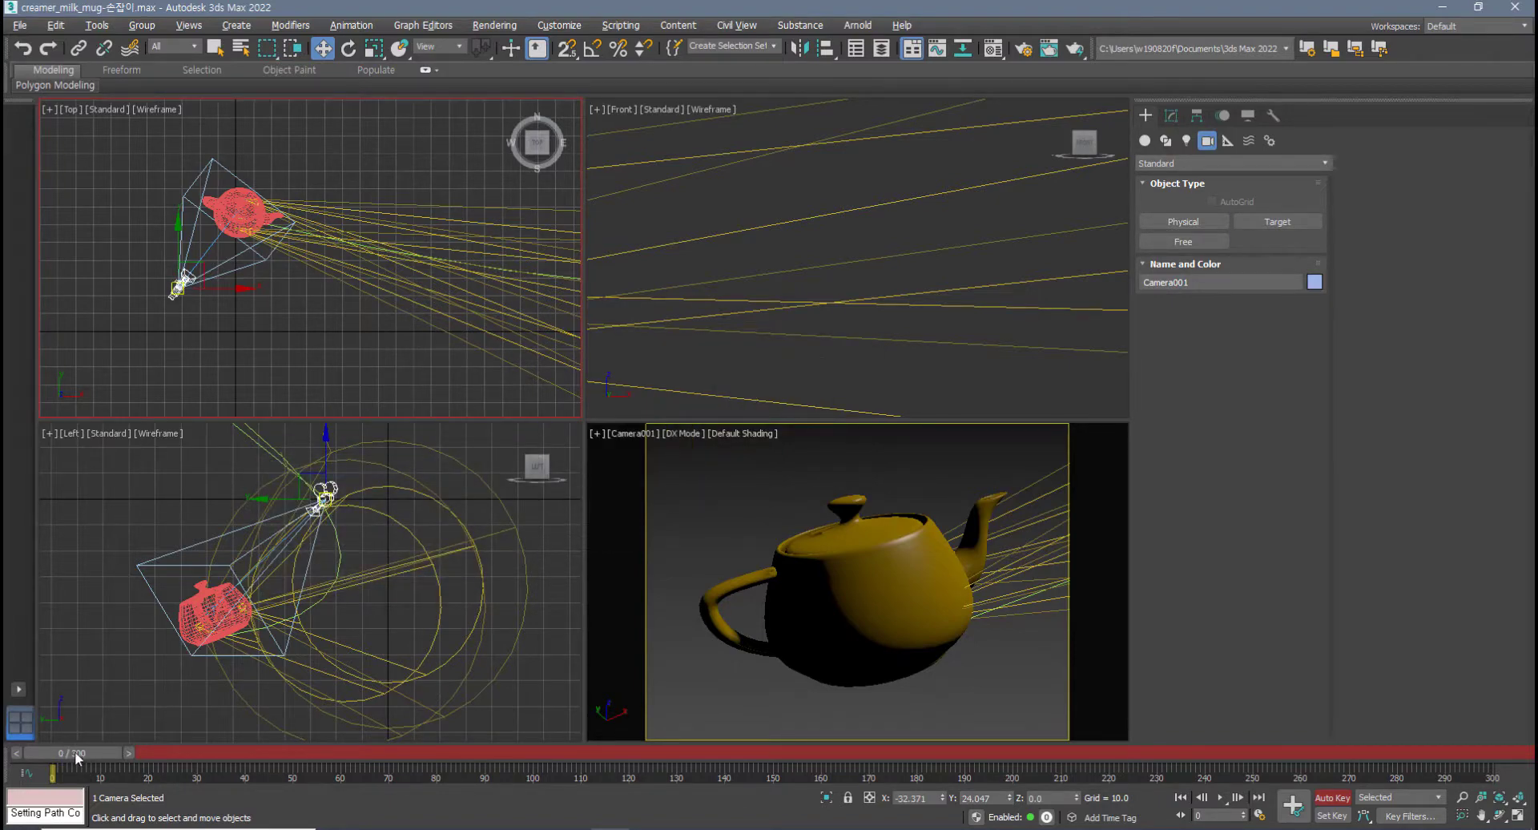
- Create a key for the camera at frame 0
right_click(77, 752)
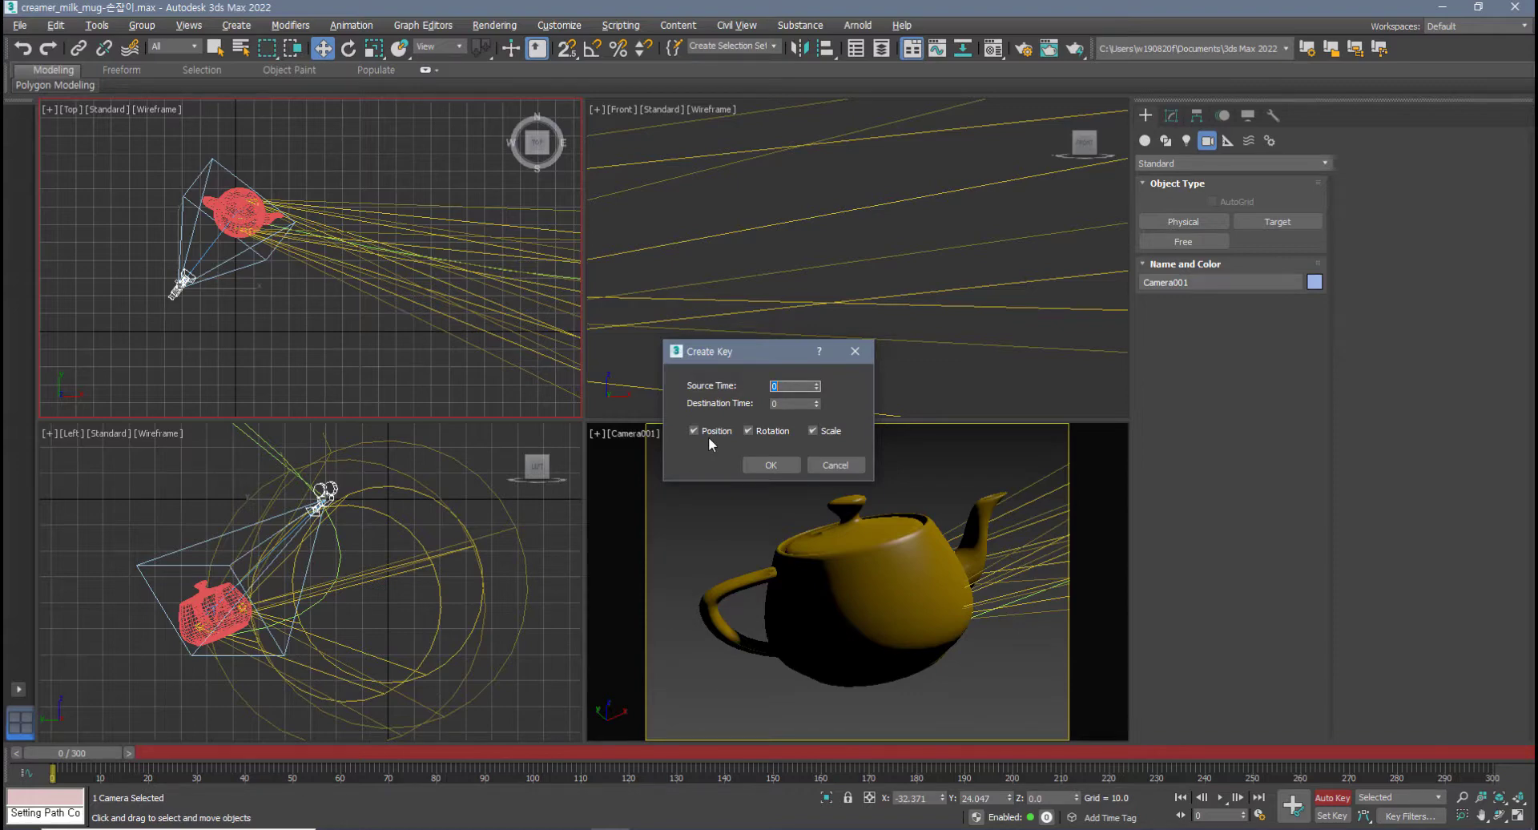
click(751, 433)
click(771, 465)
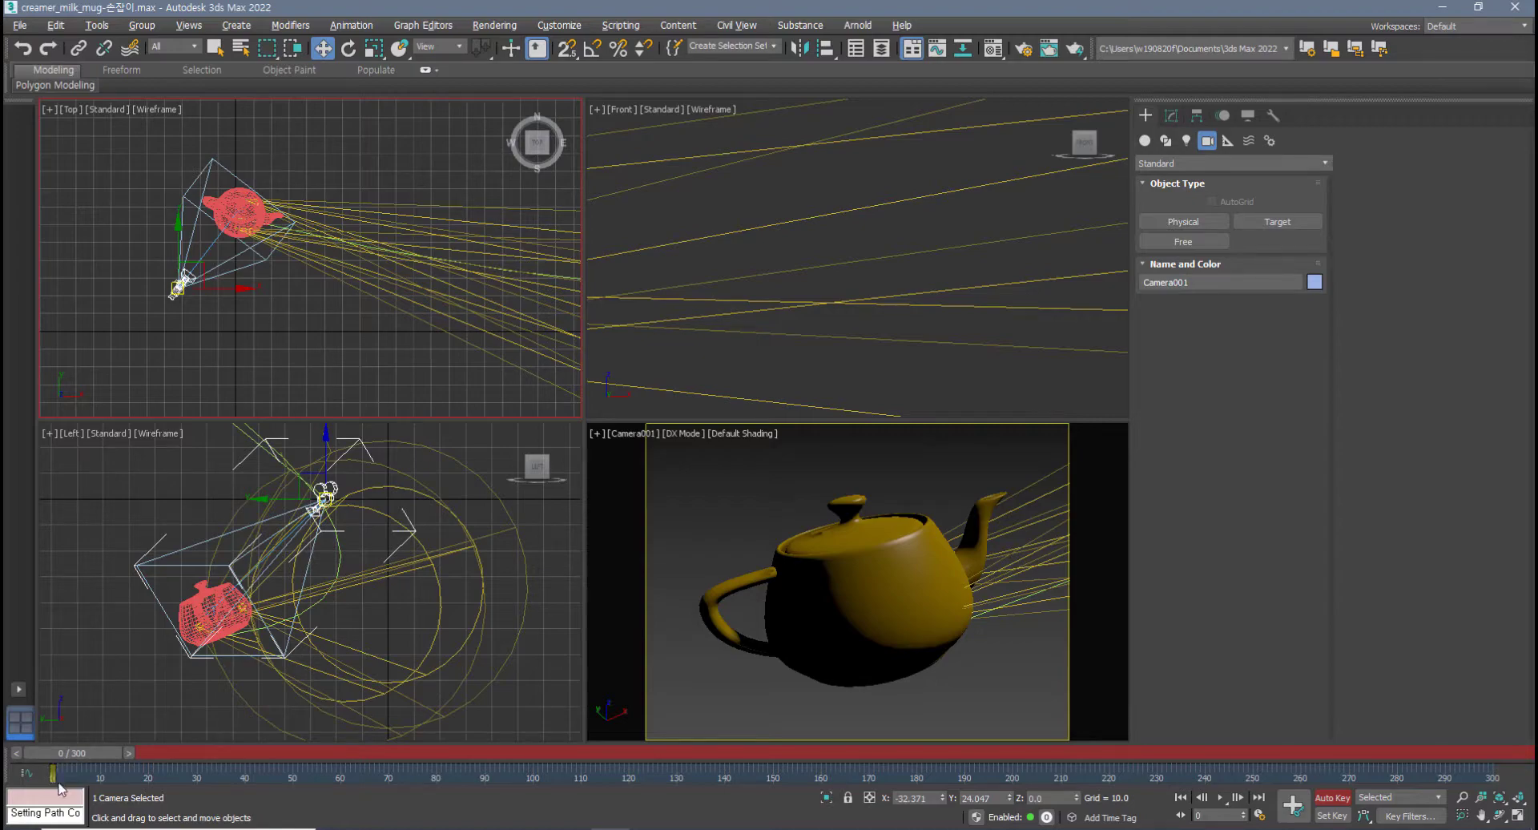
- At frame 75, move the camera close behind the teapot to about X 384, Y -13.6 in the Top view
mouse_move(82, 756)
mouse_down()
mouse_move(130, 759)
mouse_move(70, 766)
mouse_move(107, 754)
mouse_up()
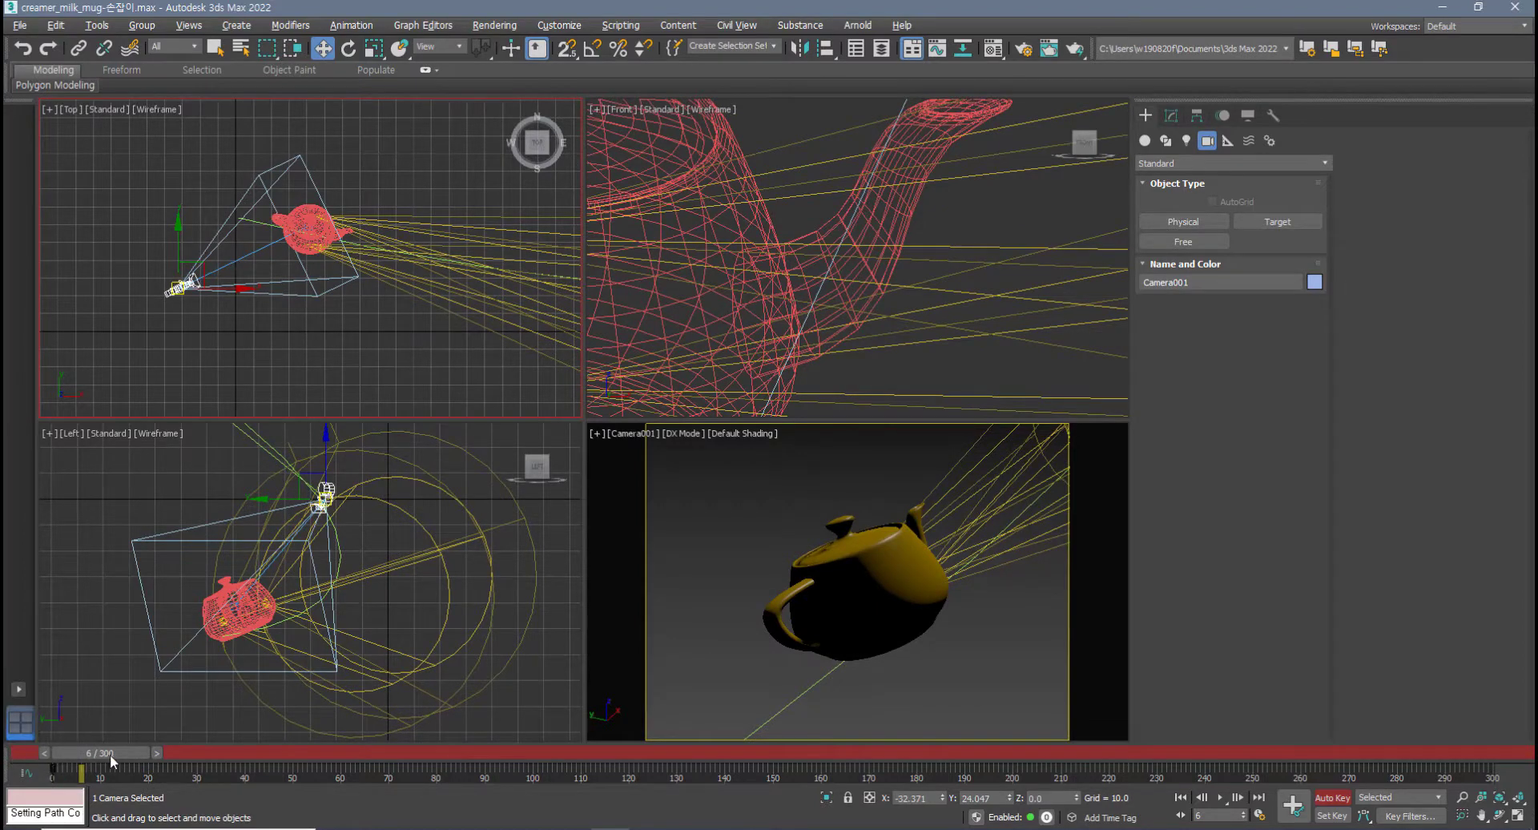
drag(109, 752, 446, 762)
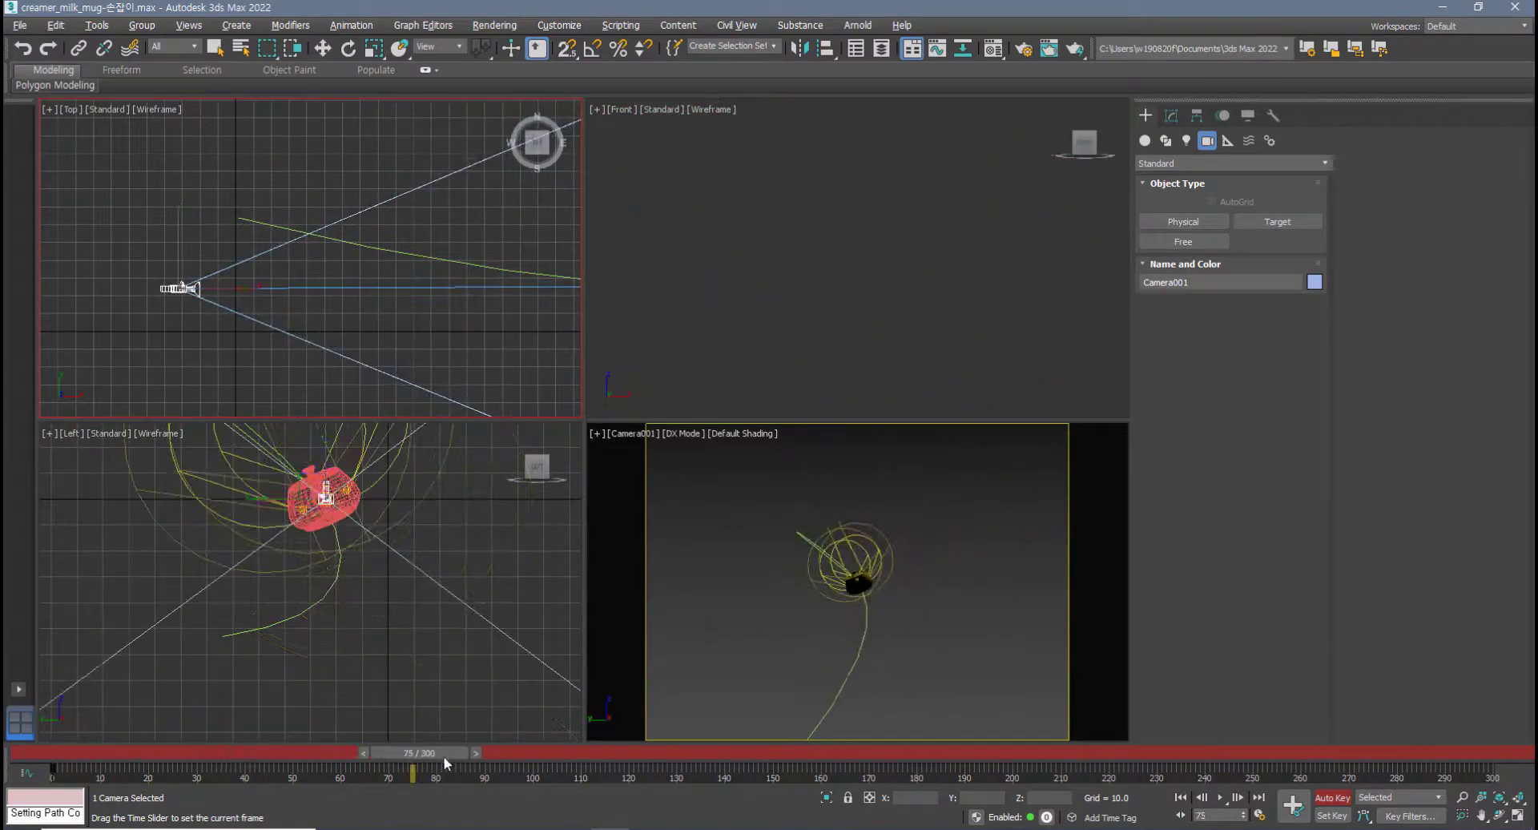
key(w)
scroll(206, 326, down, 3)
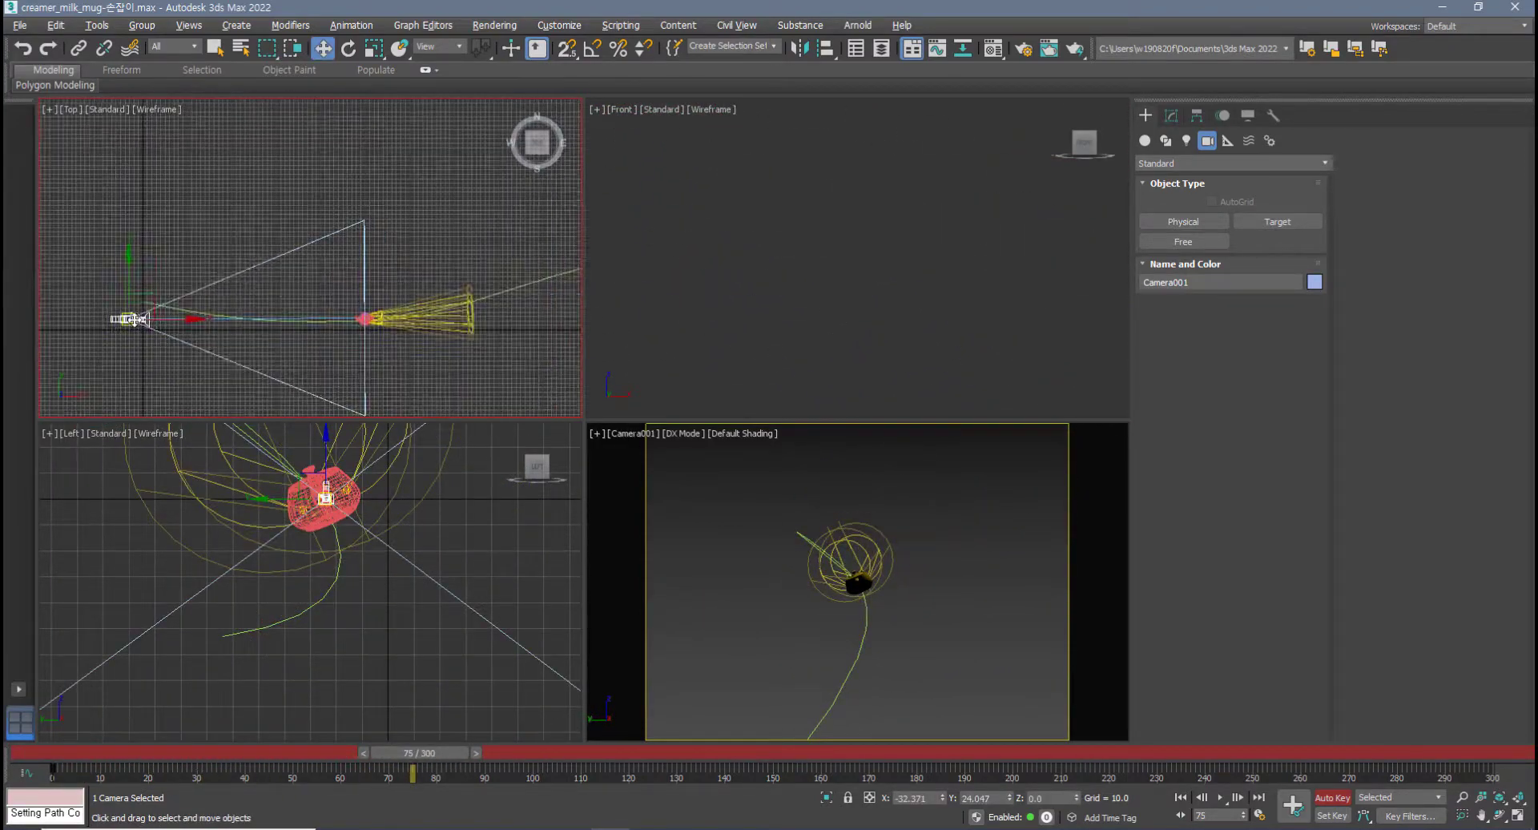
drag(134, 319, 308, 323)
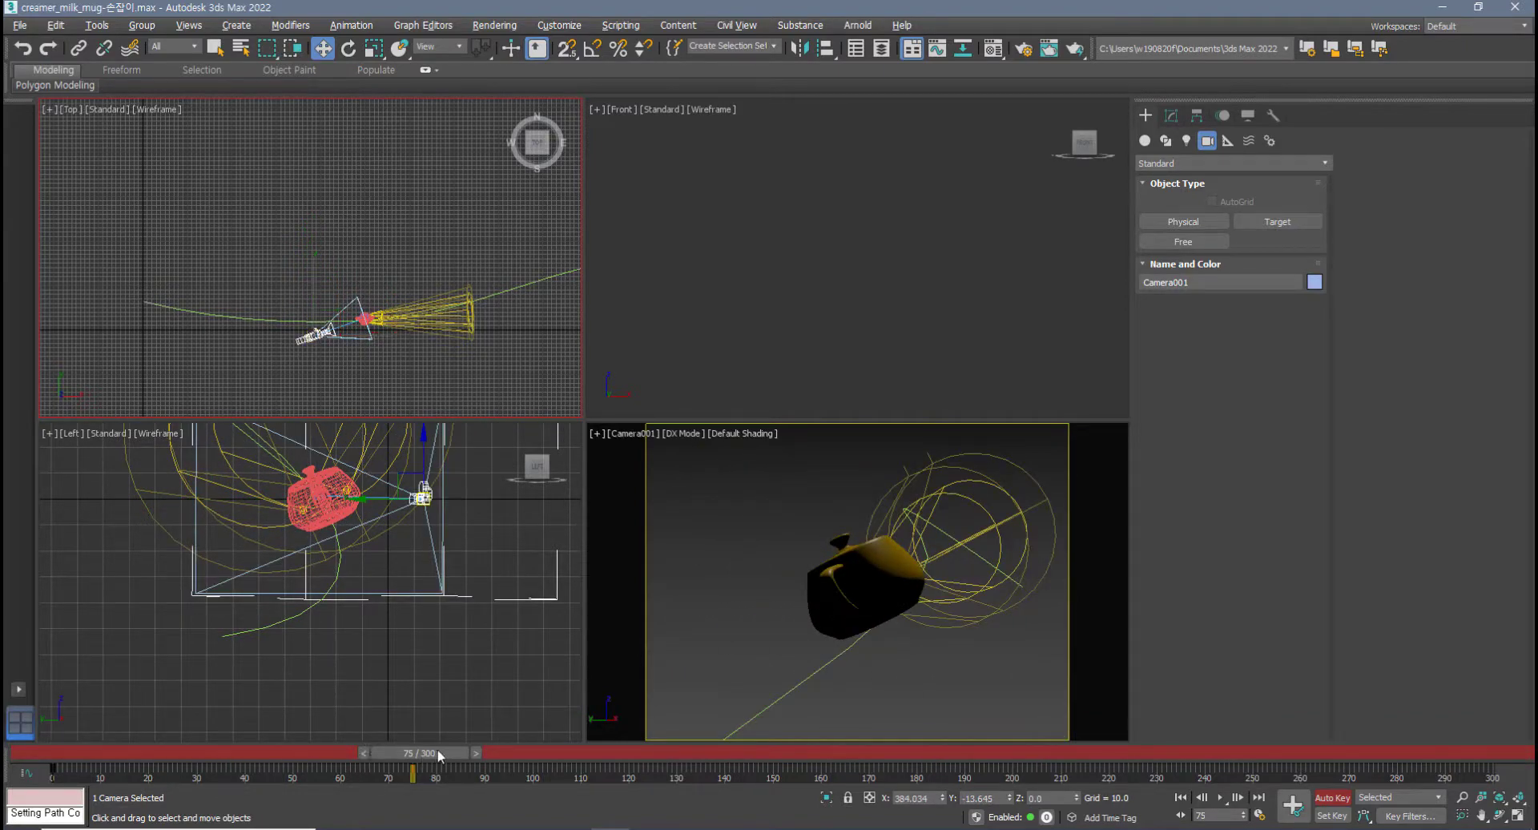
- At about frame 124, move the camera along the path up to the teapot's new position in the Top view
drag(439, 754, 485, 755)
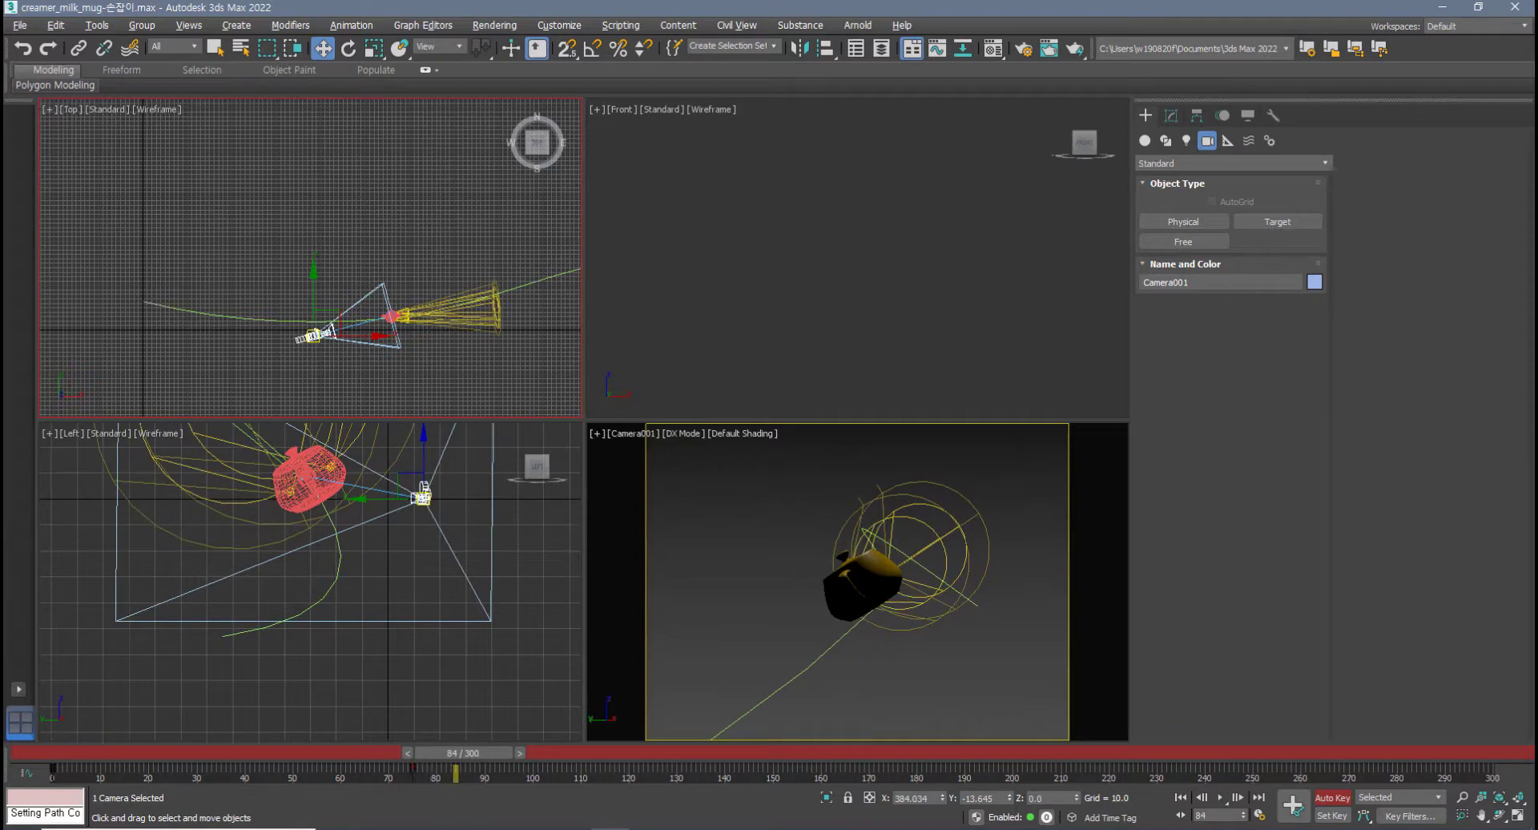
drag(487, 753, 676, 756)
middle_drag(260, 290, 204, 333)
drag(204, 337, 318, 249)
- At frame 221, move the camera beside the teapot near the path's end to about X 1574, Y 392
drag(675, 753, 1129, 711)
scroll(330, 276, down, 4)
middle_drag(329, 276, 103, 302)
drag(111, 279, 265, 257)
- Raise the camera at frame 221 to about Z 160 in the Left view
scroll(262, 550, up, 6)
middle_drag(158, 626, 210, 655)
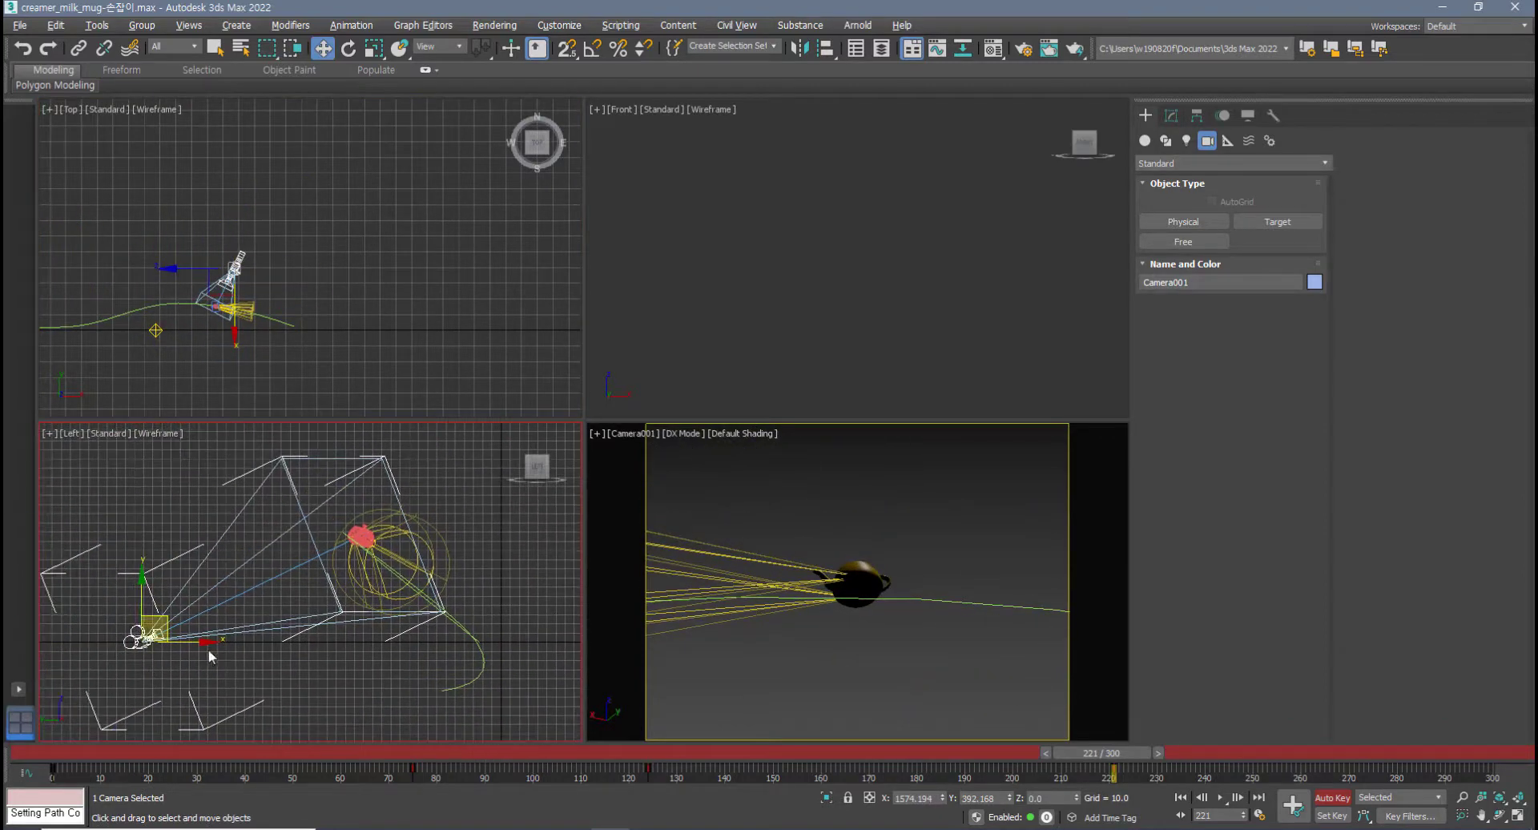
drag(141, 603, 144, 457)
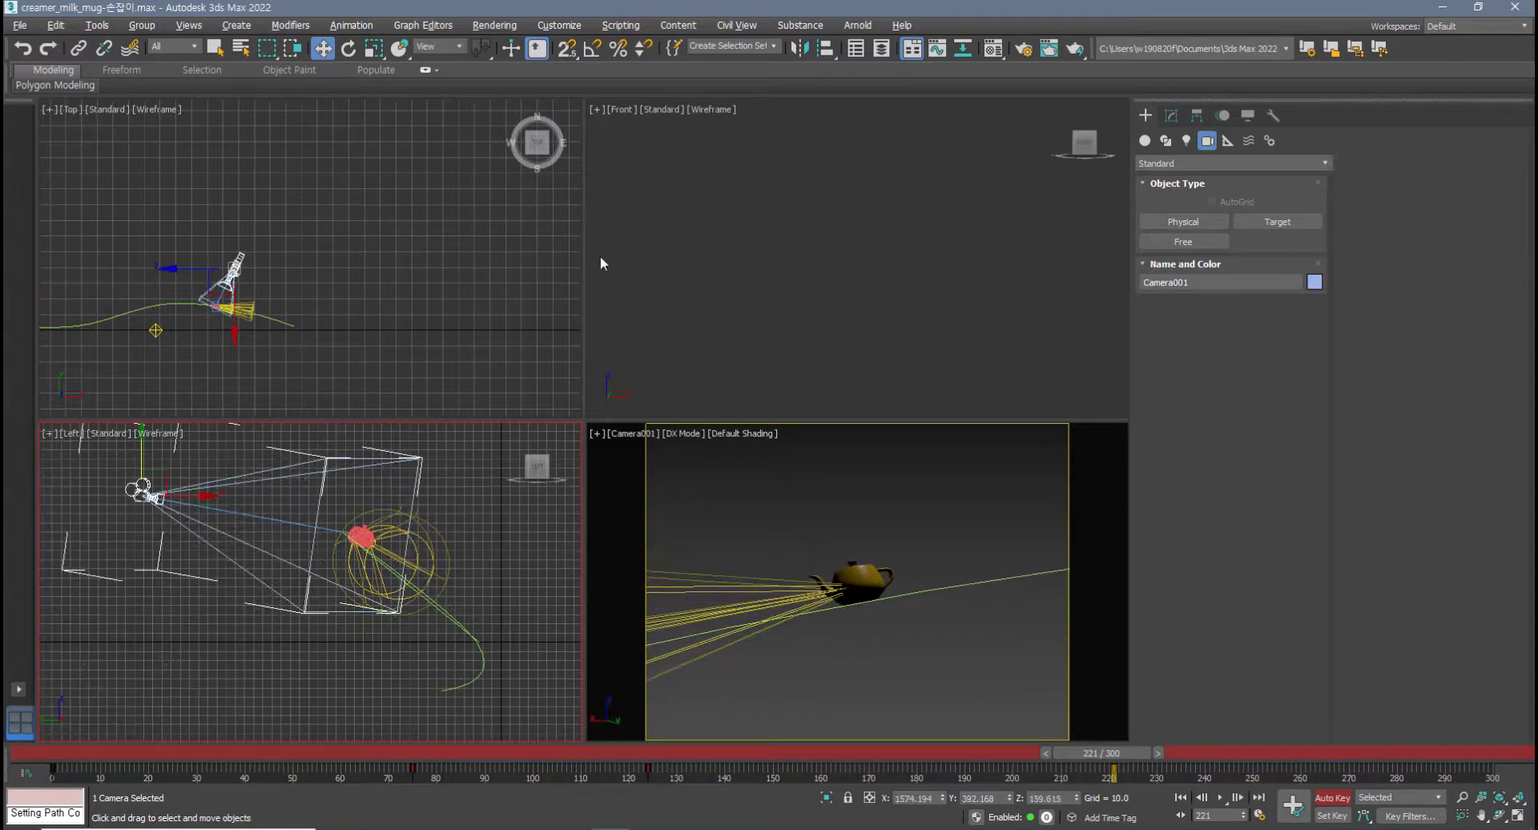
scroll(700, 278, down, 8)
middle_drag(698, 287, 727, 315)
scroll(729, 316, up, 6)
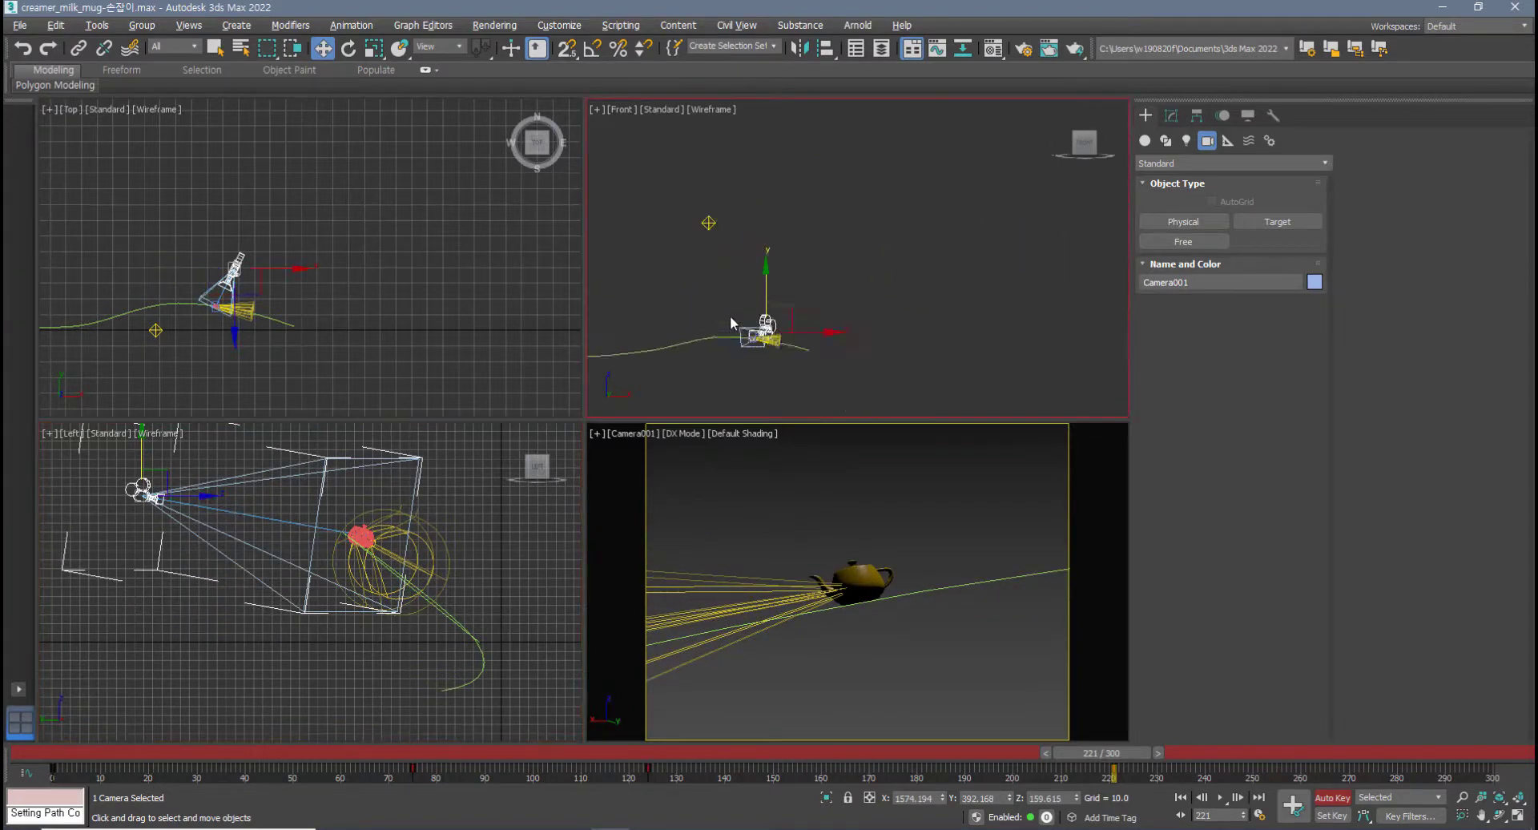
- At frame 221, move the camera closer to the teapot, to about X 1514, Y 266, Z 149
middle_drag(780, 356, 783, 227)
drag(882, 233, 866, 248)
scroll(199, 300, up, 6)
drag(309, 201, 285, 256)
scroll(239, 313, up, 2)
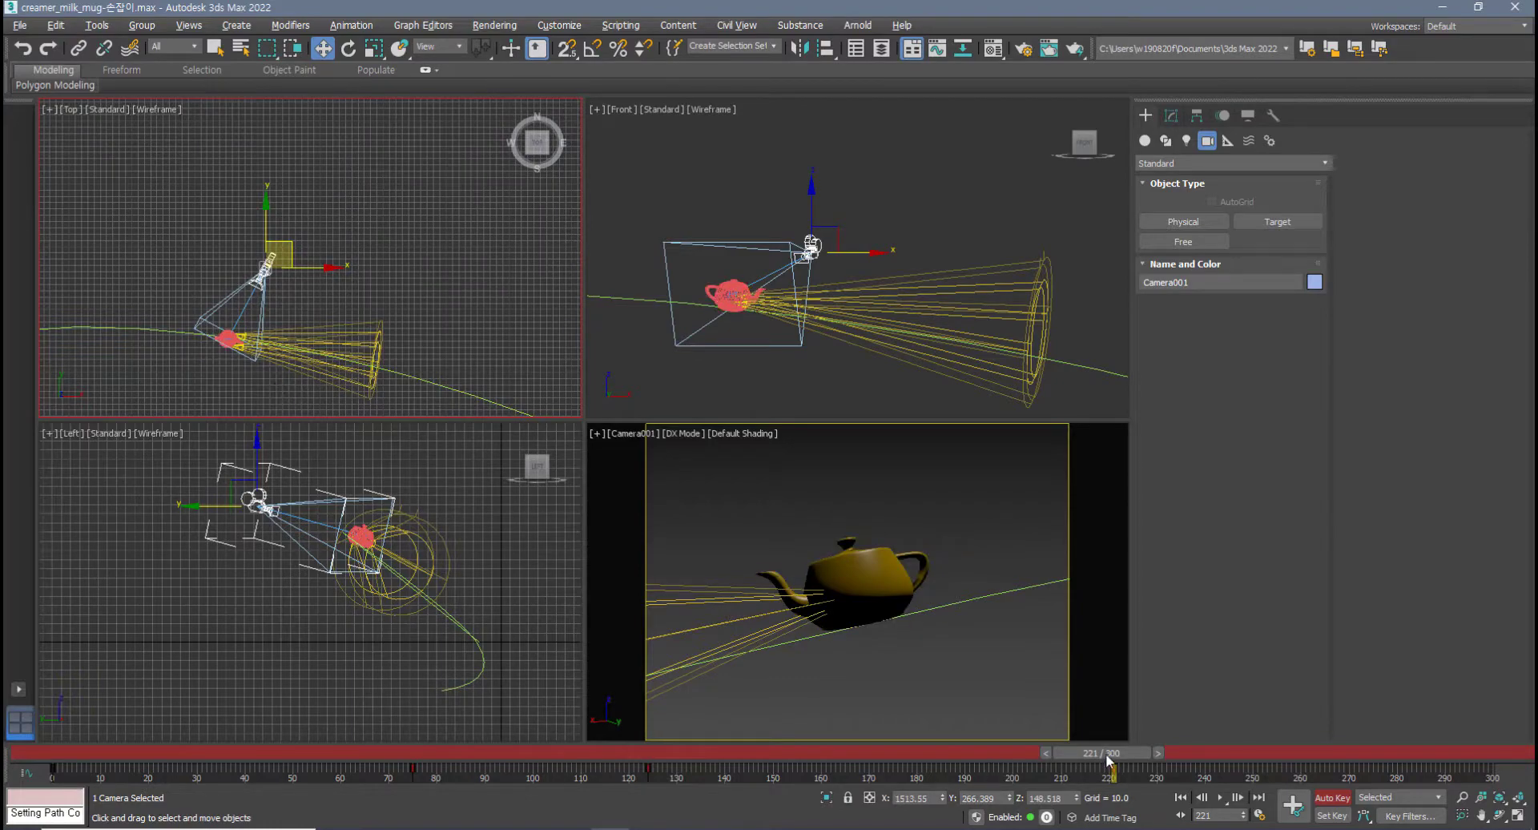
- At frame 300, move the camera beside the teapot at the path's end, to about X 2101, Y 100, Z 20
drag(1108, 760, 1500, 747)
key(w)
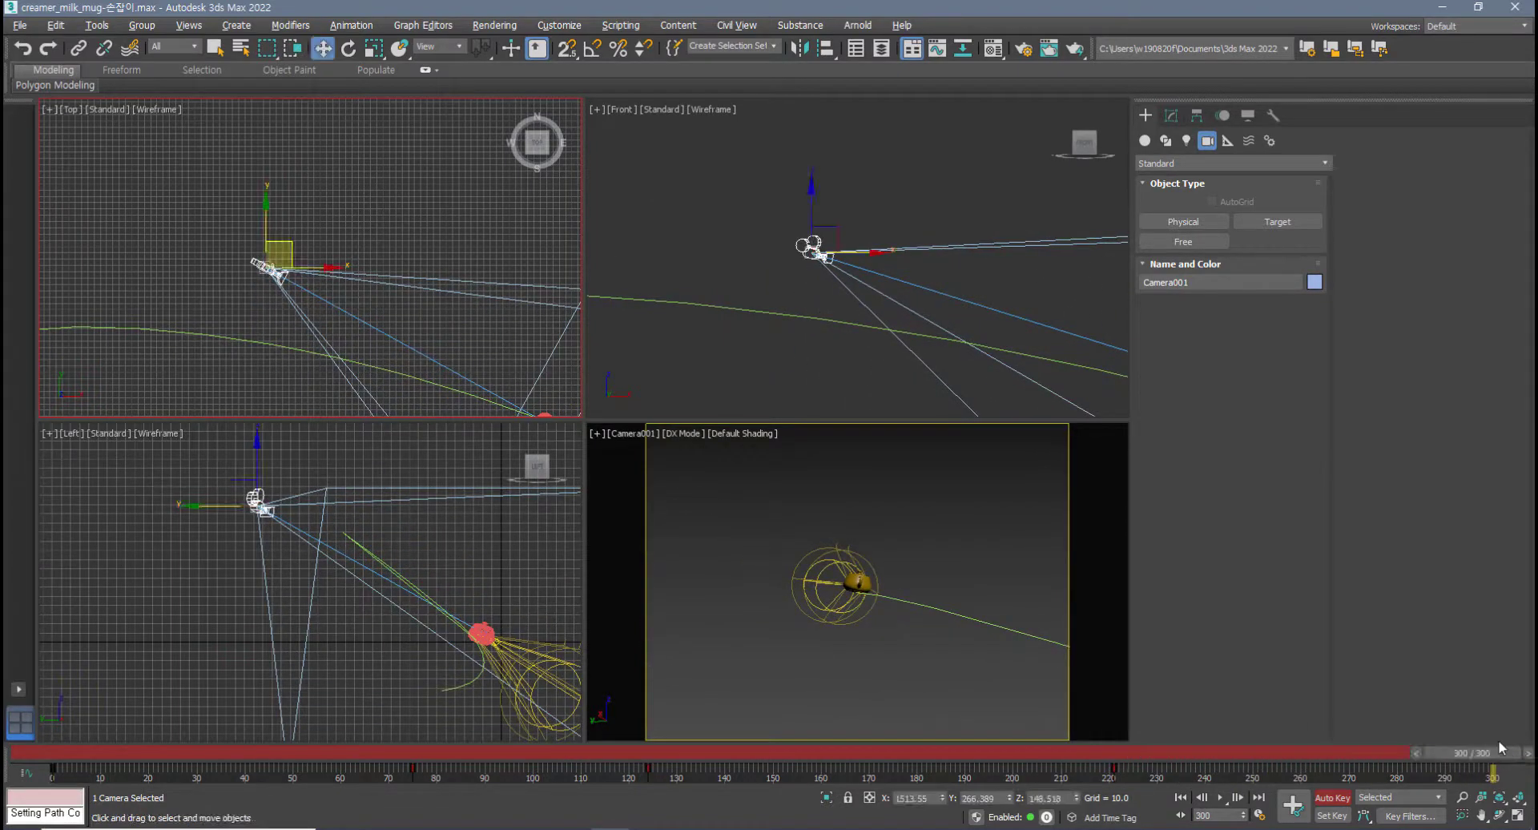
middle_drag(307, 310, 160, 266)
scroll(160, 266, down, 3)
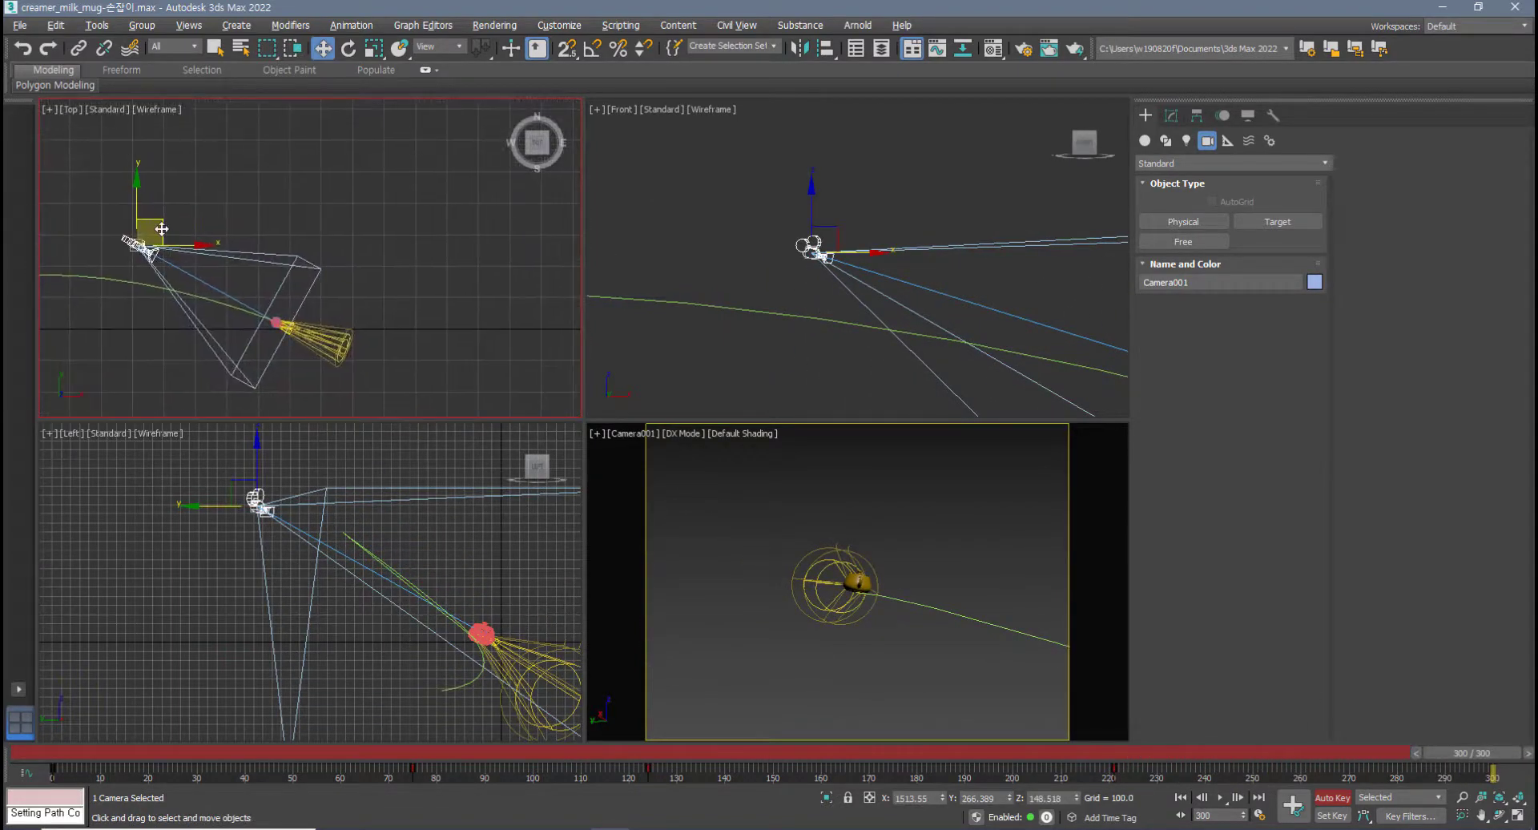
drag(162, 229, 354, 310)
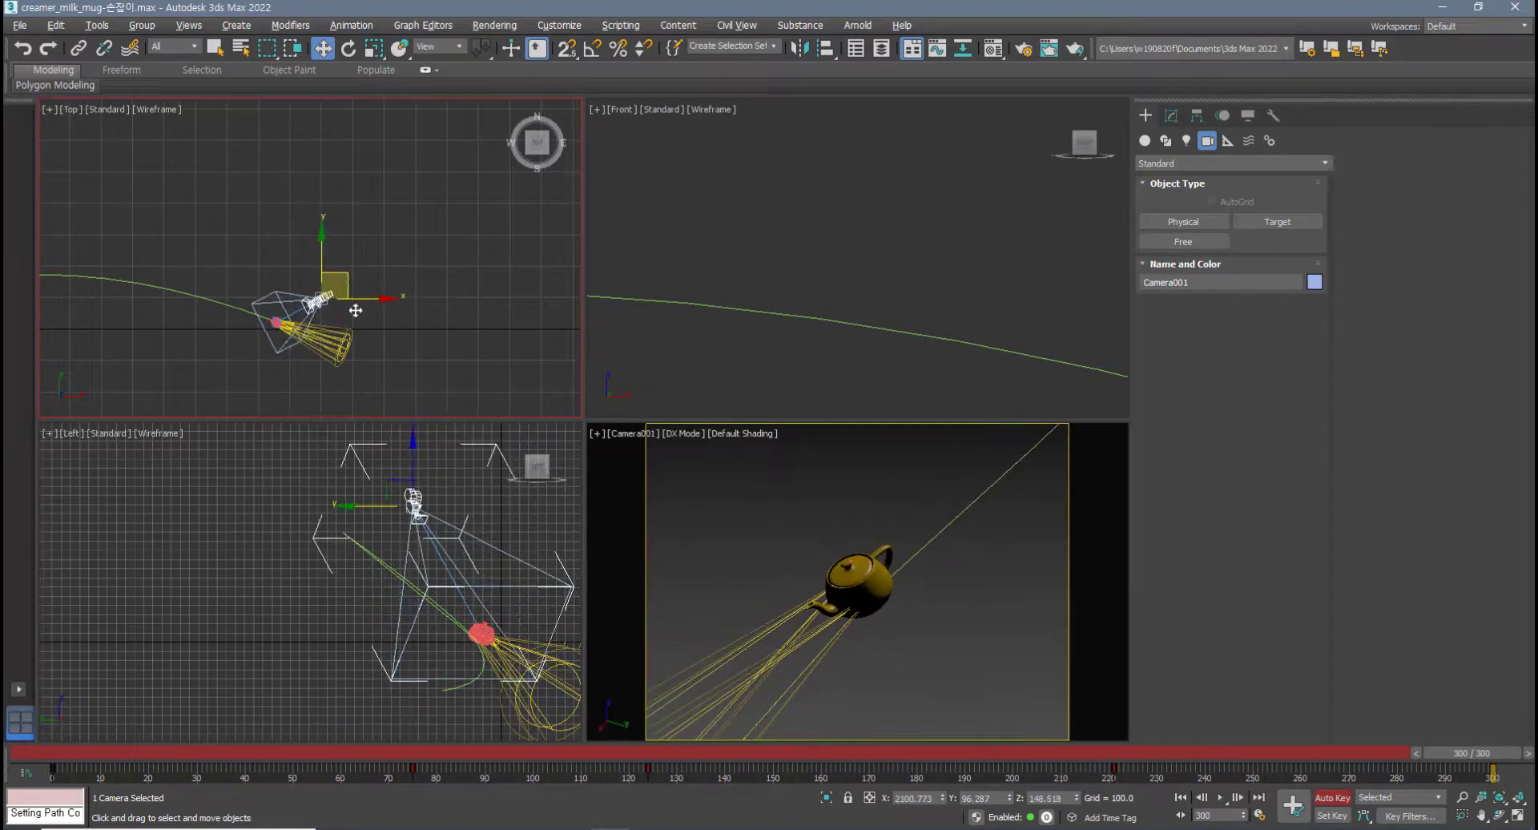
middle_drag(430, 501, 364, 494)
drag(369, 480, 366, 587)
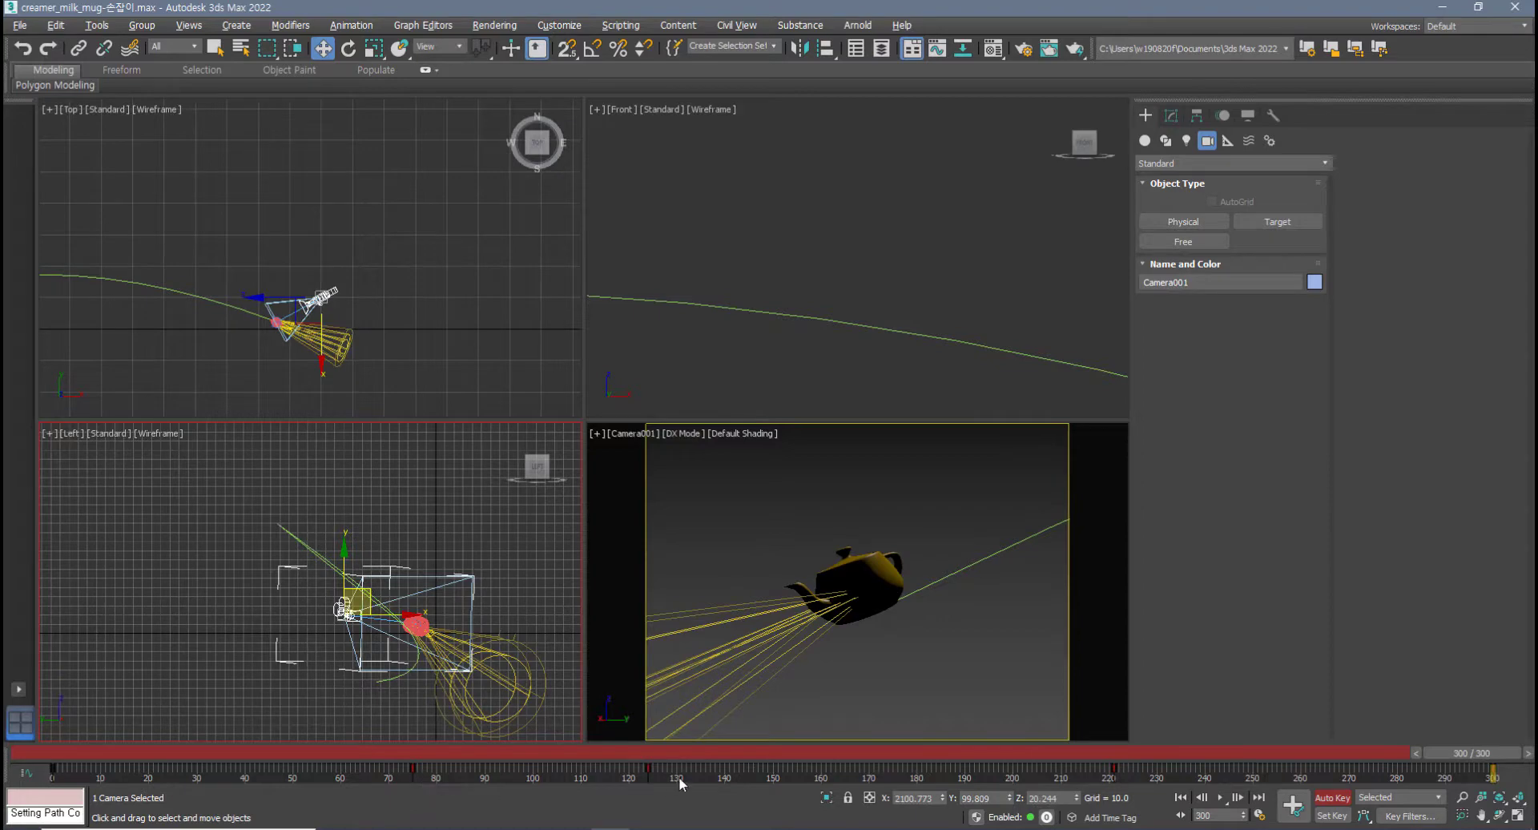
- Shift the camera key at about frame 124 to frame 134 and turn off Auto Key
drag(648, 767, 695, 767)
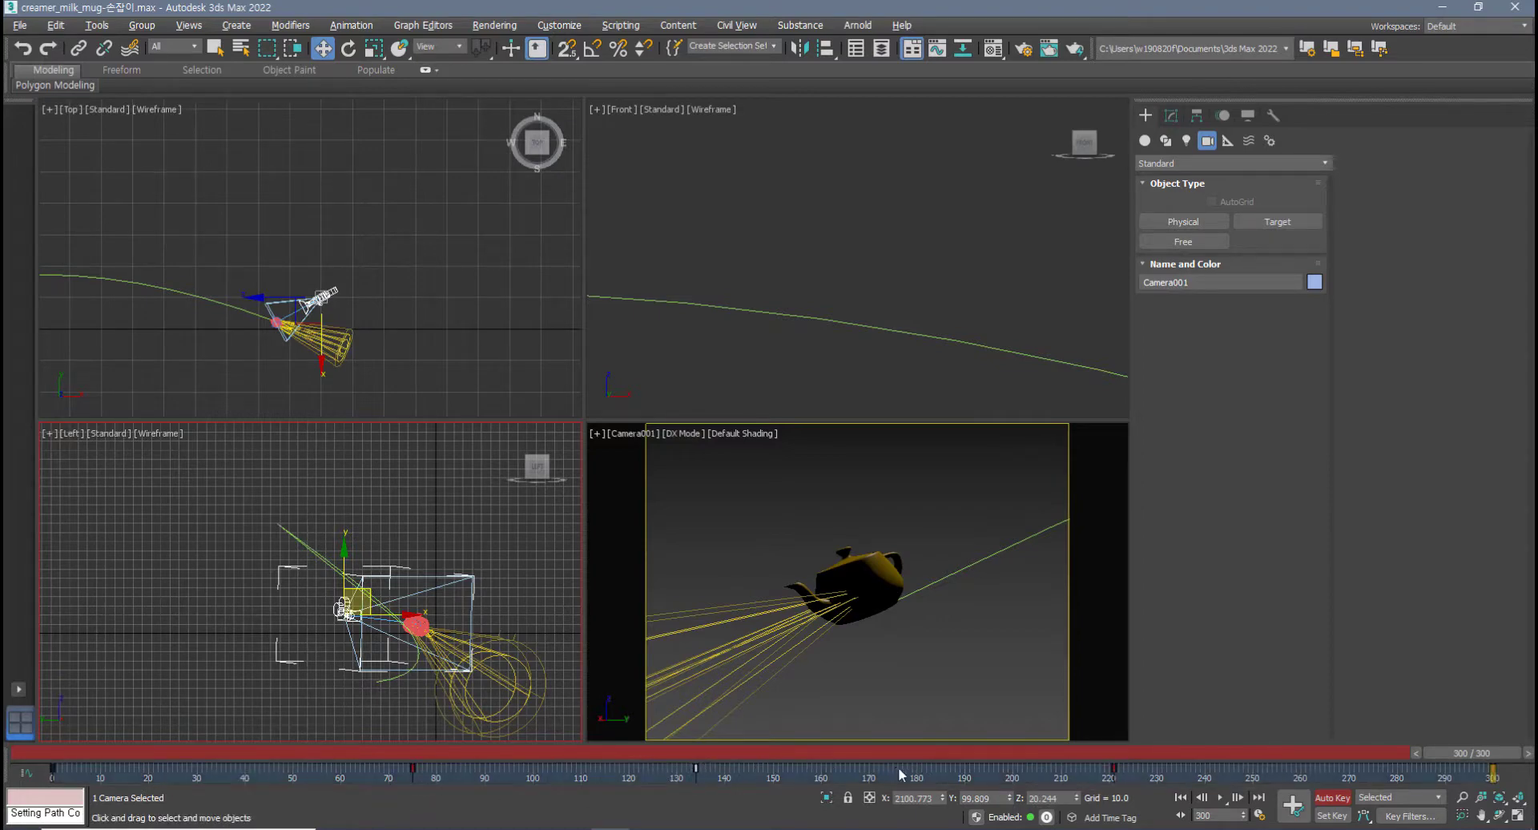
click(1332, 798)
middle_click(941, 654)
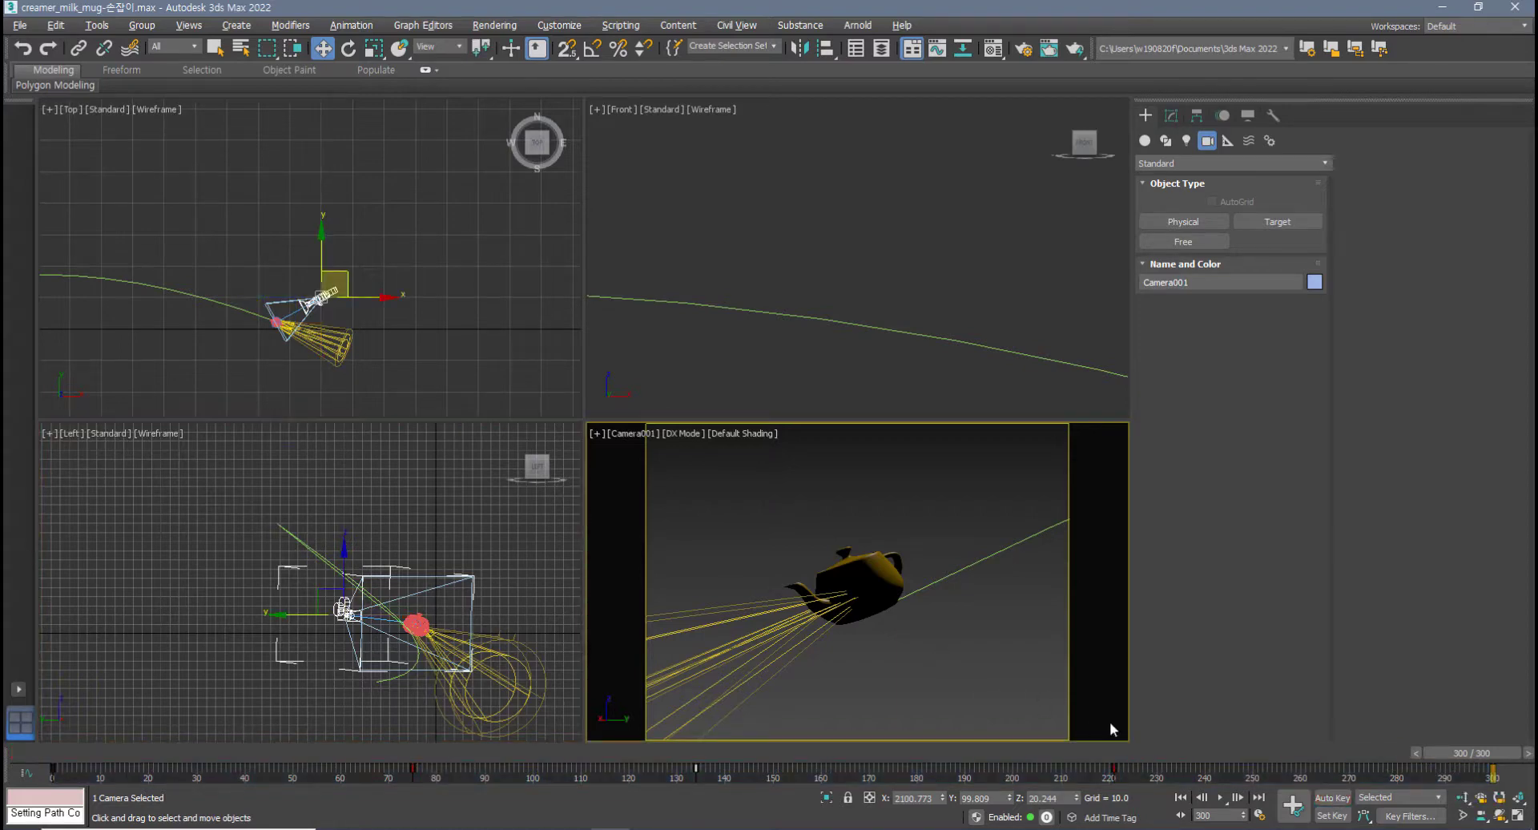
- Play the animation and watch the camera follow the teapot in the Top and Camera001 views
click(1222, 803)
scroll(240, 281, down, 3)
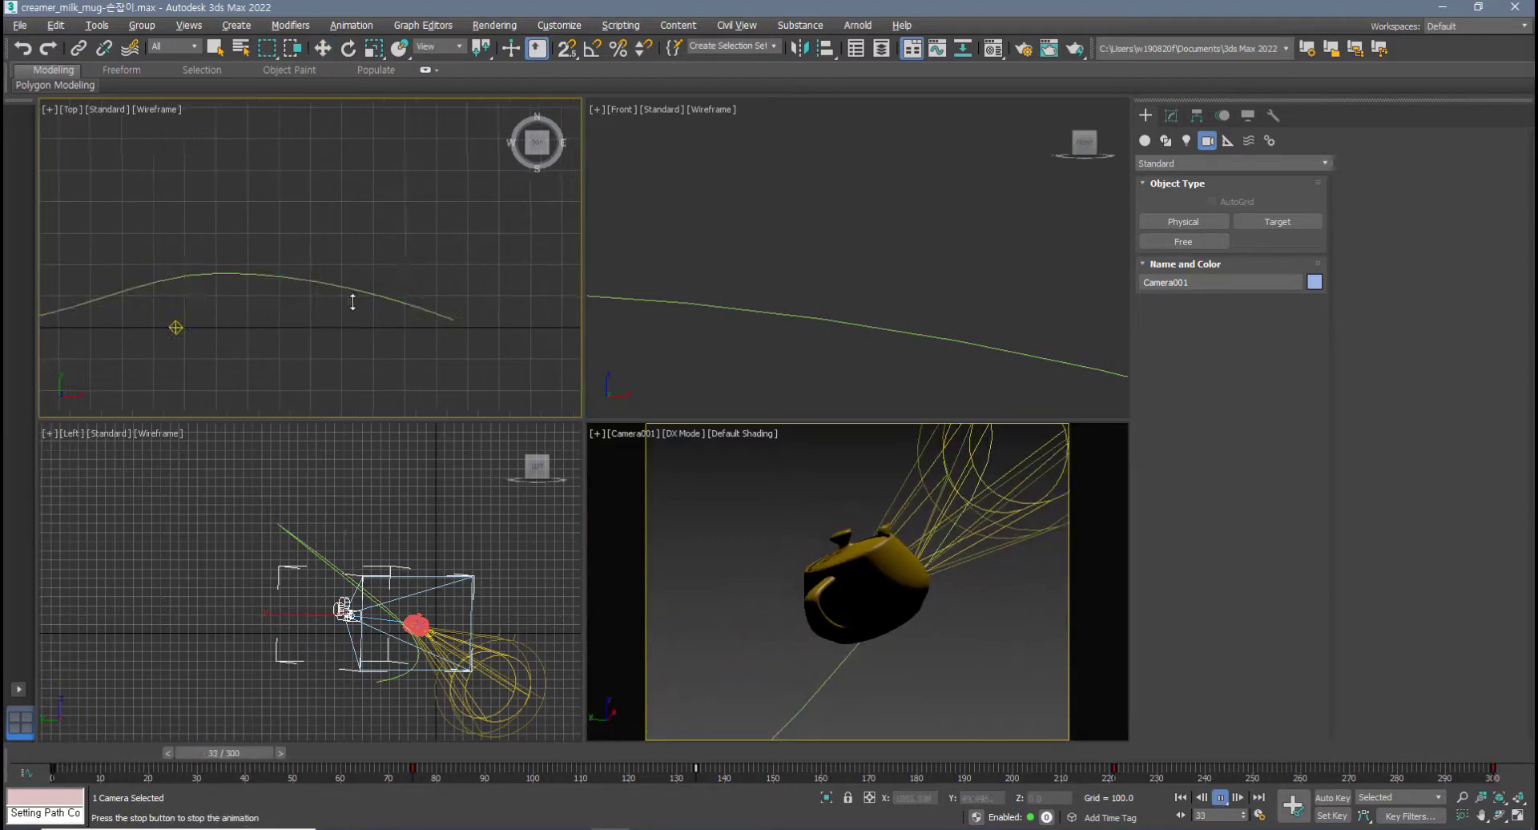
scroll(317, 305, up, 3)
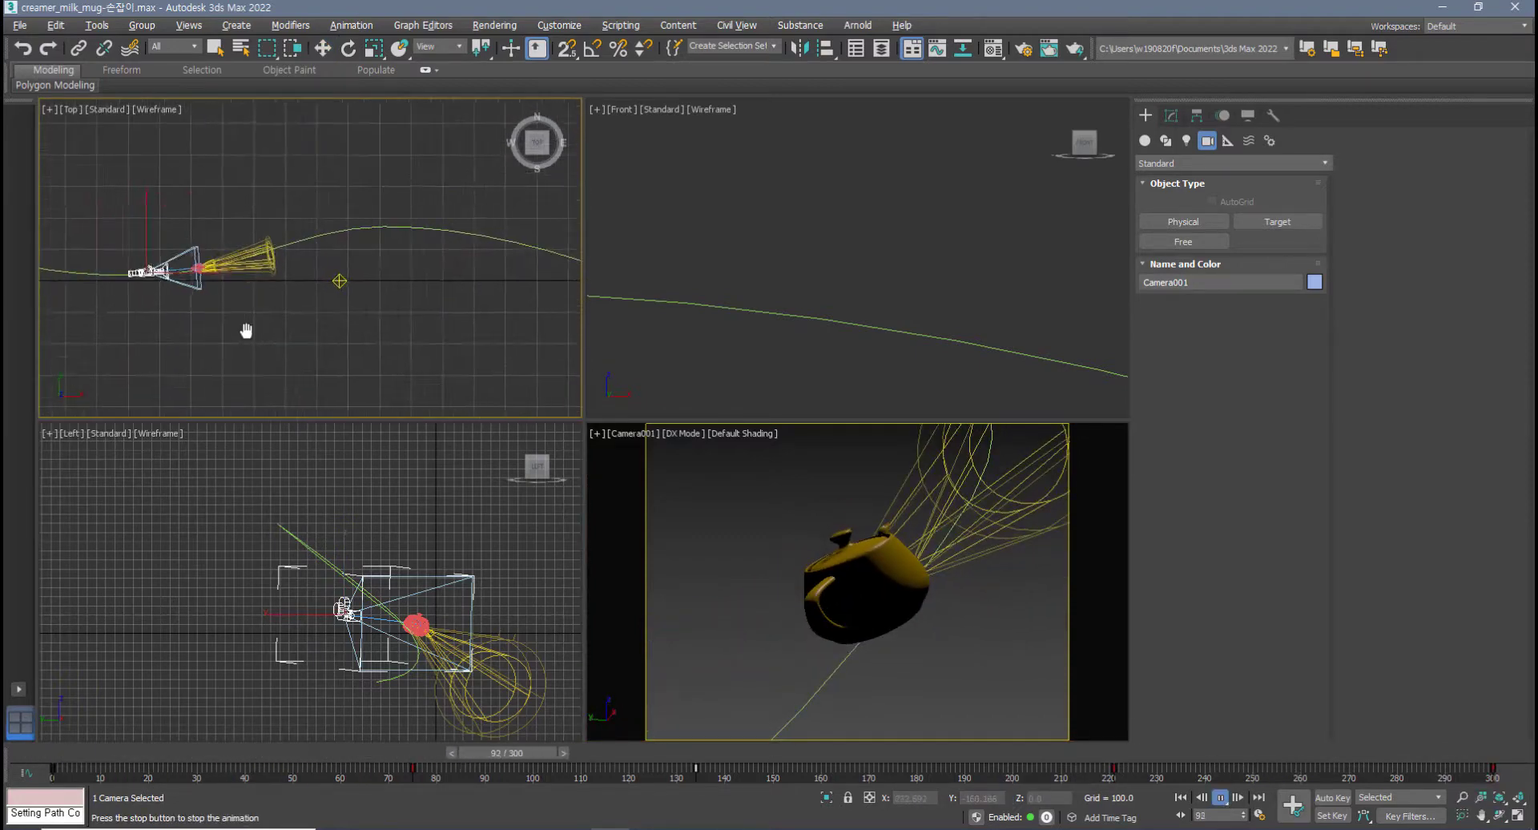
middle_drag(246, 331, 241, 330)
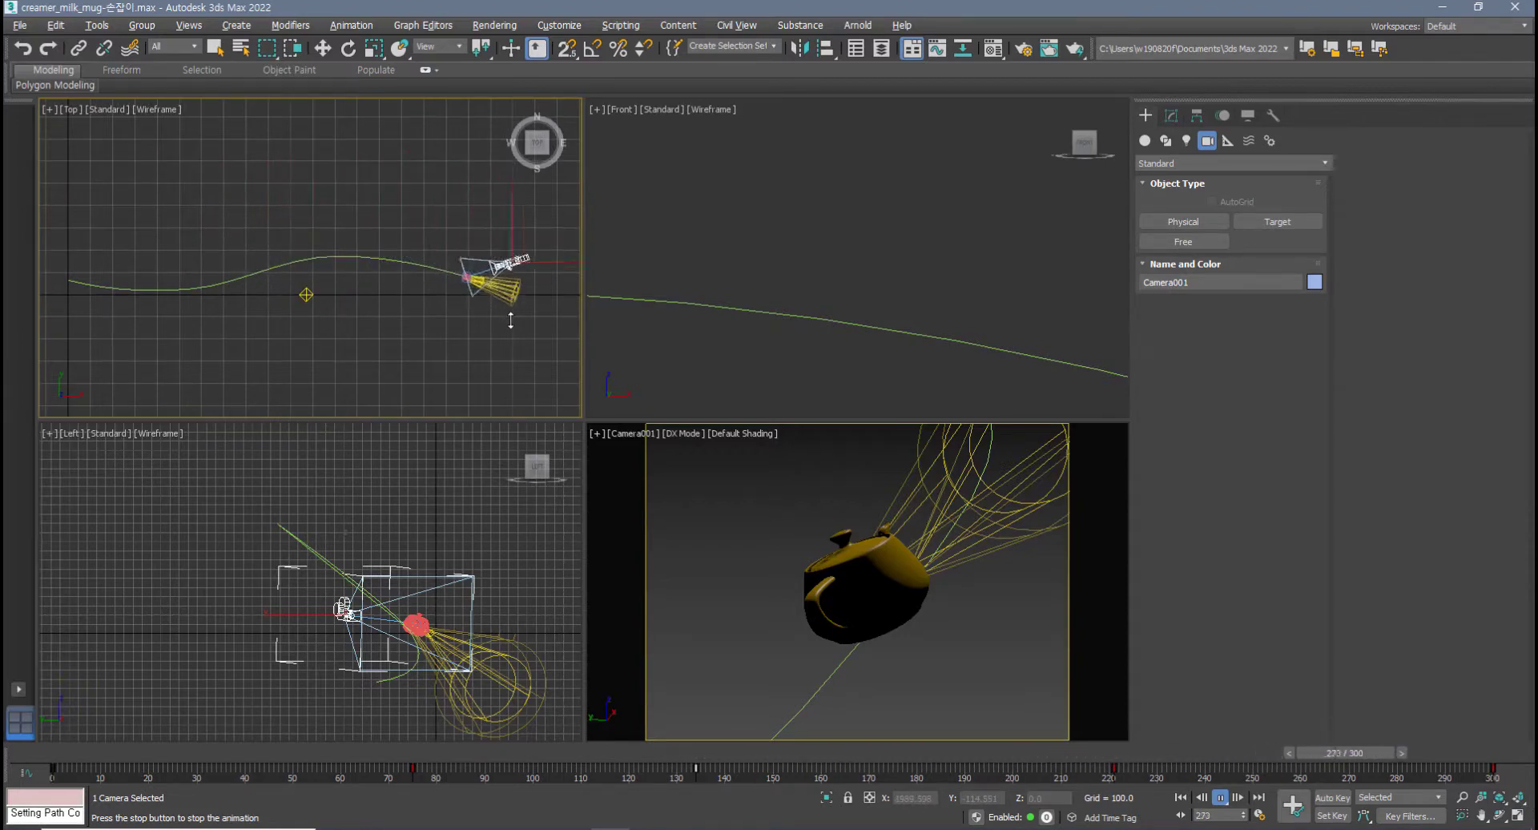
click(805, 530)
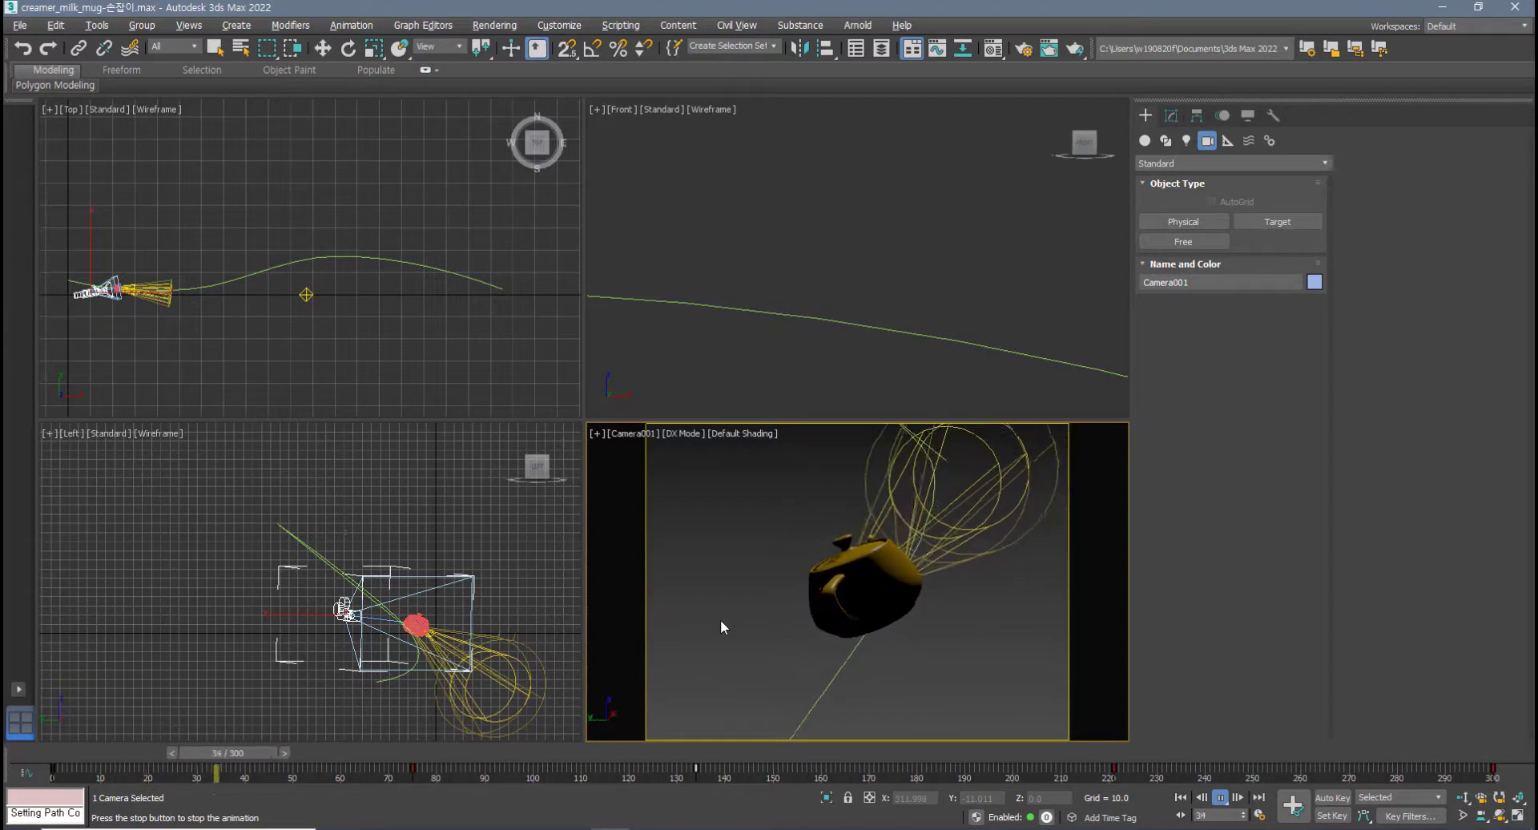
- Return to frame 0 with the Move tool active and turn on Auto Key
drag(489, 753, 71, 788)
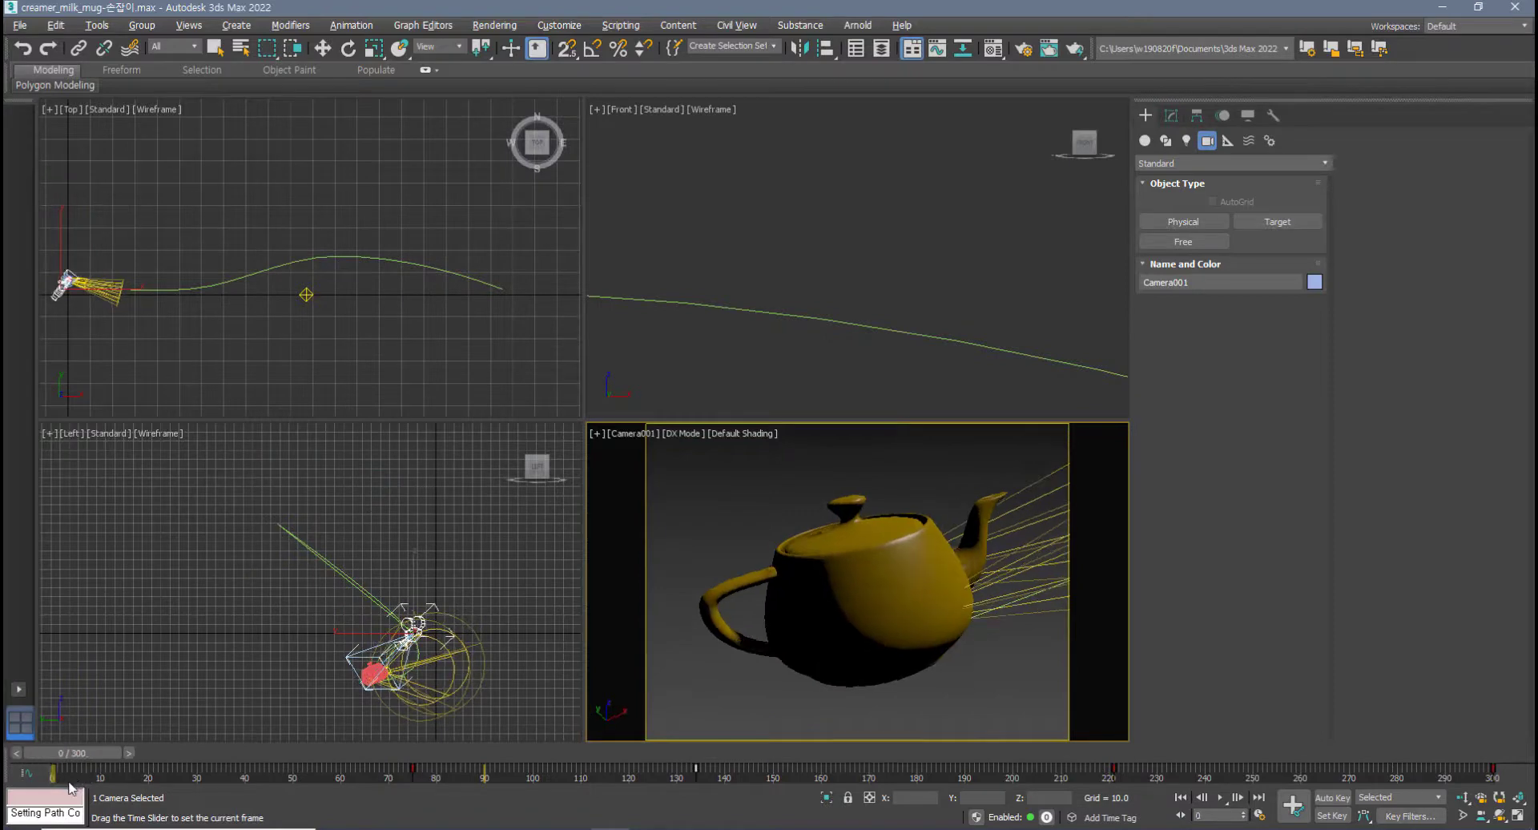
key(w)
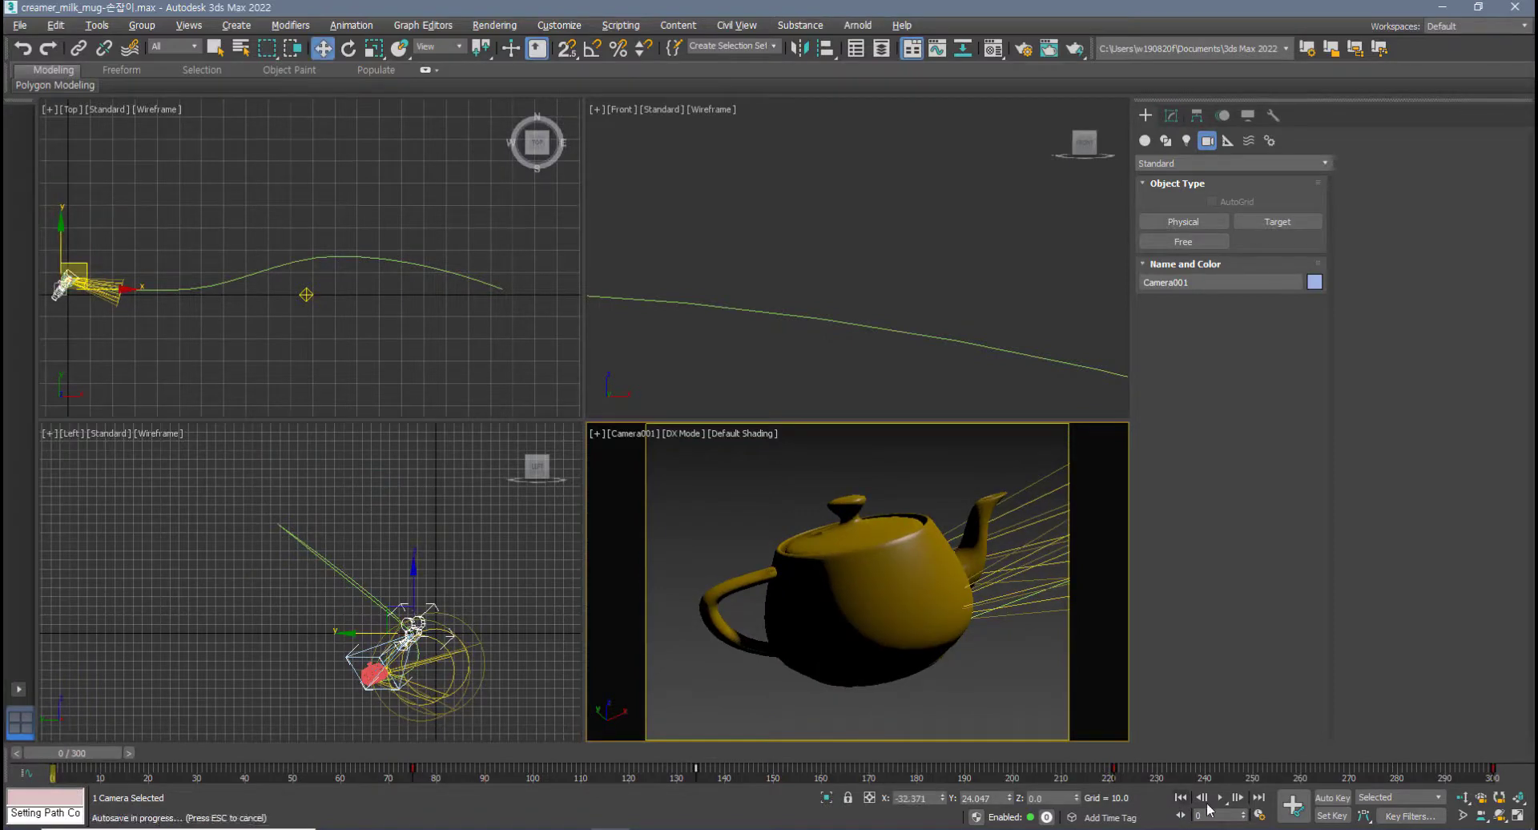
click(1331, 798)
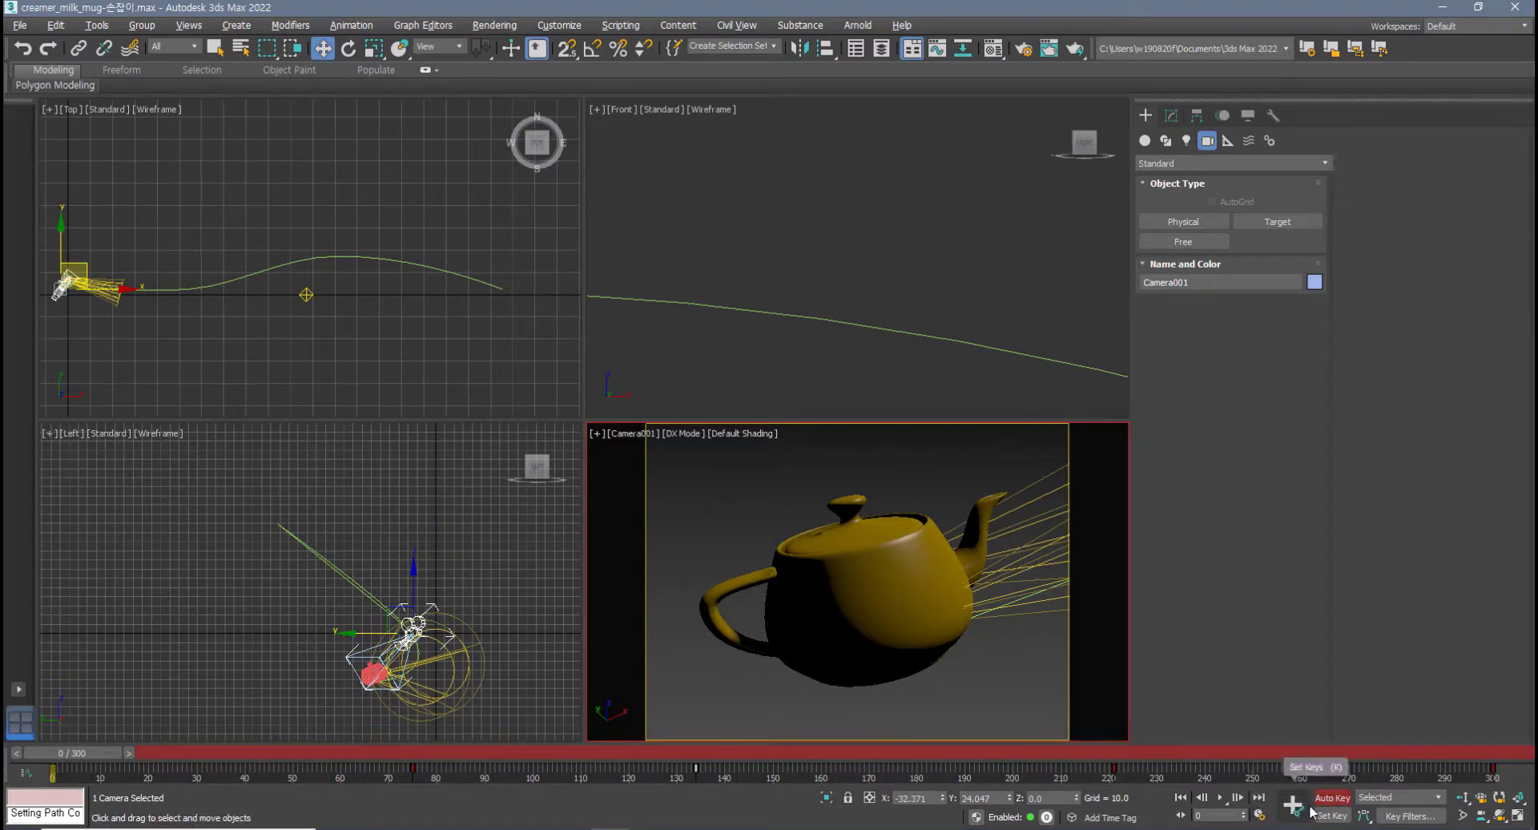
- Review the key selection list and the Set Key filters, and jump to frame 300
click(1437, 798)
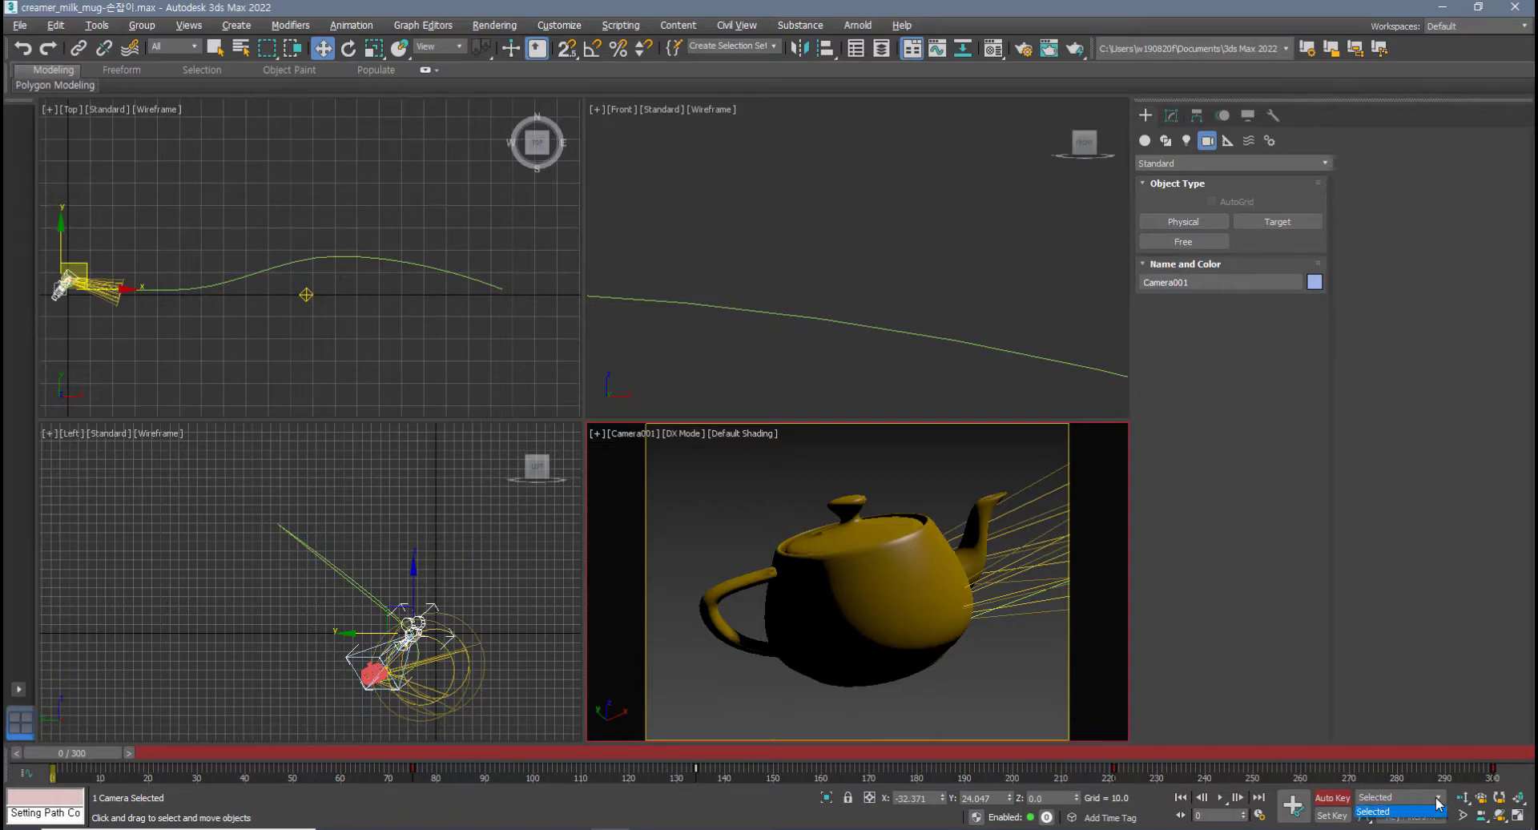
click(1419, 812)
click(1409, 816)
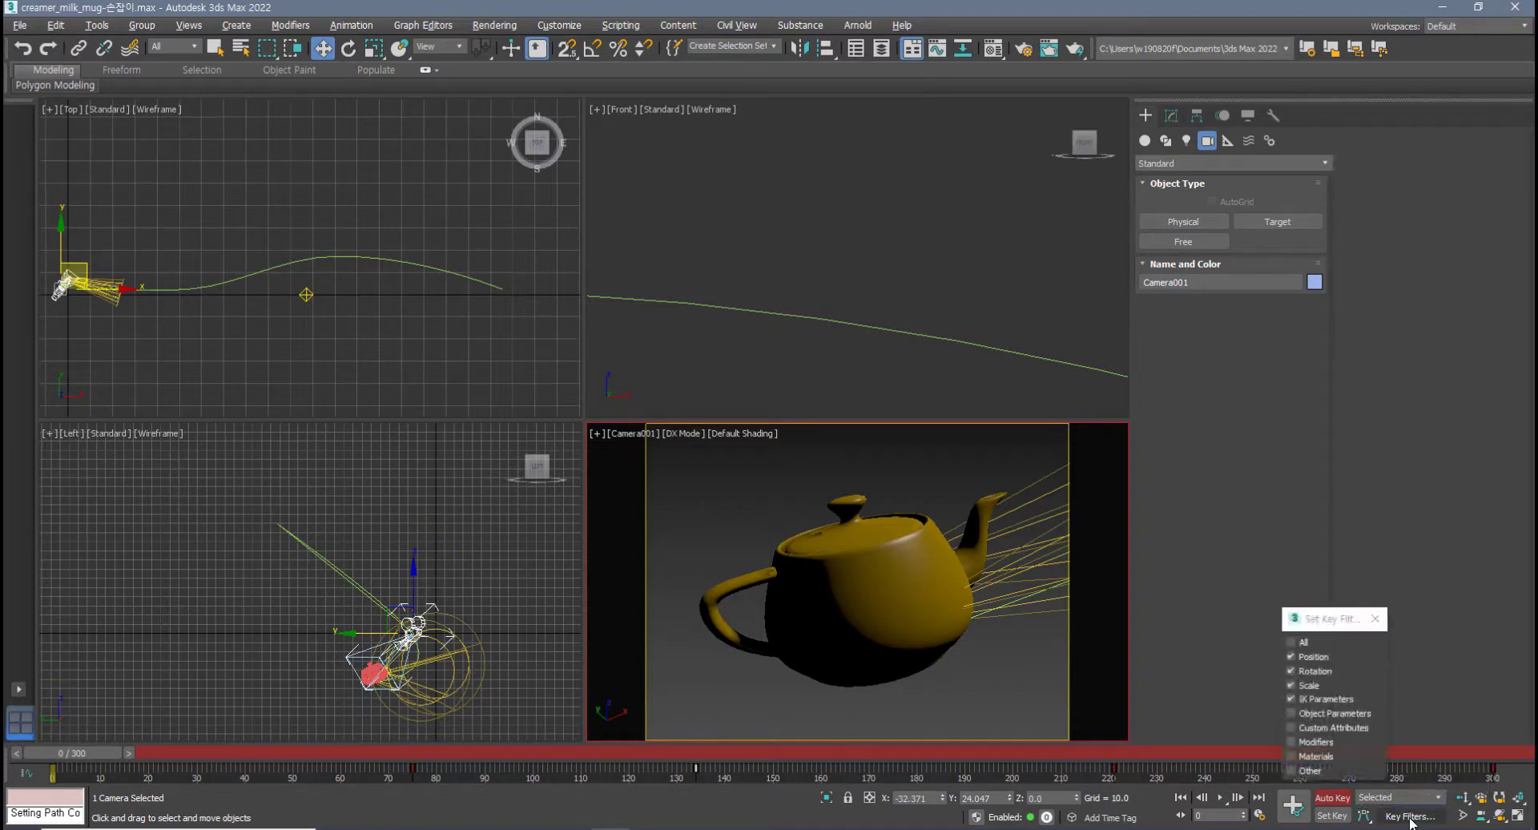
click(1256, 799)
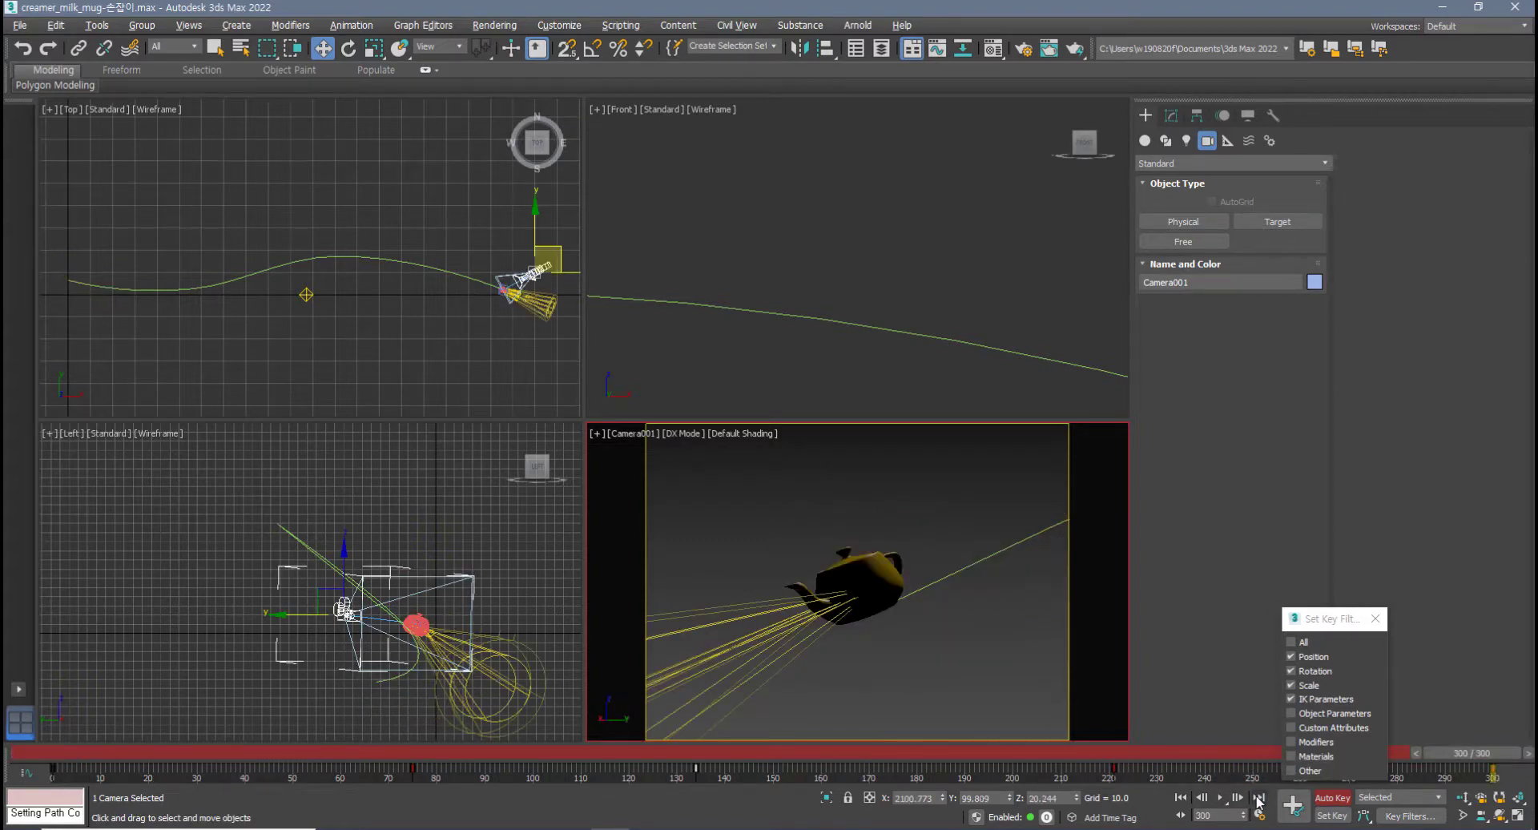
click(1375, 619)
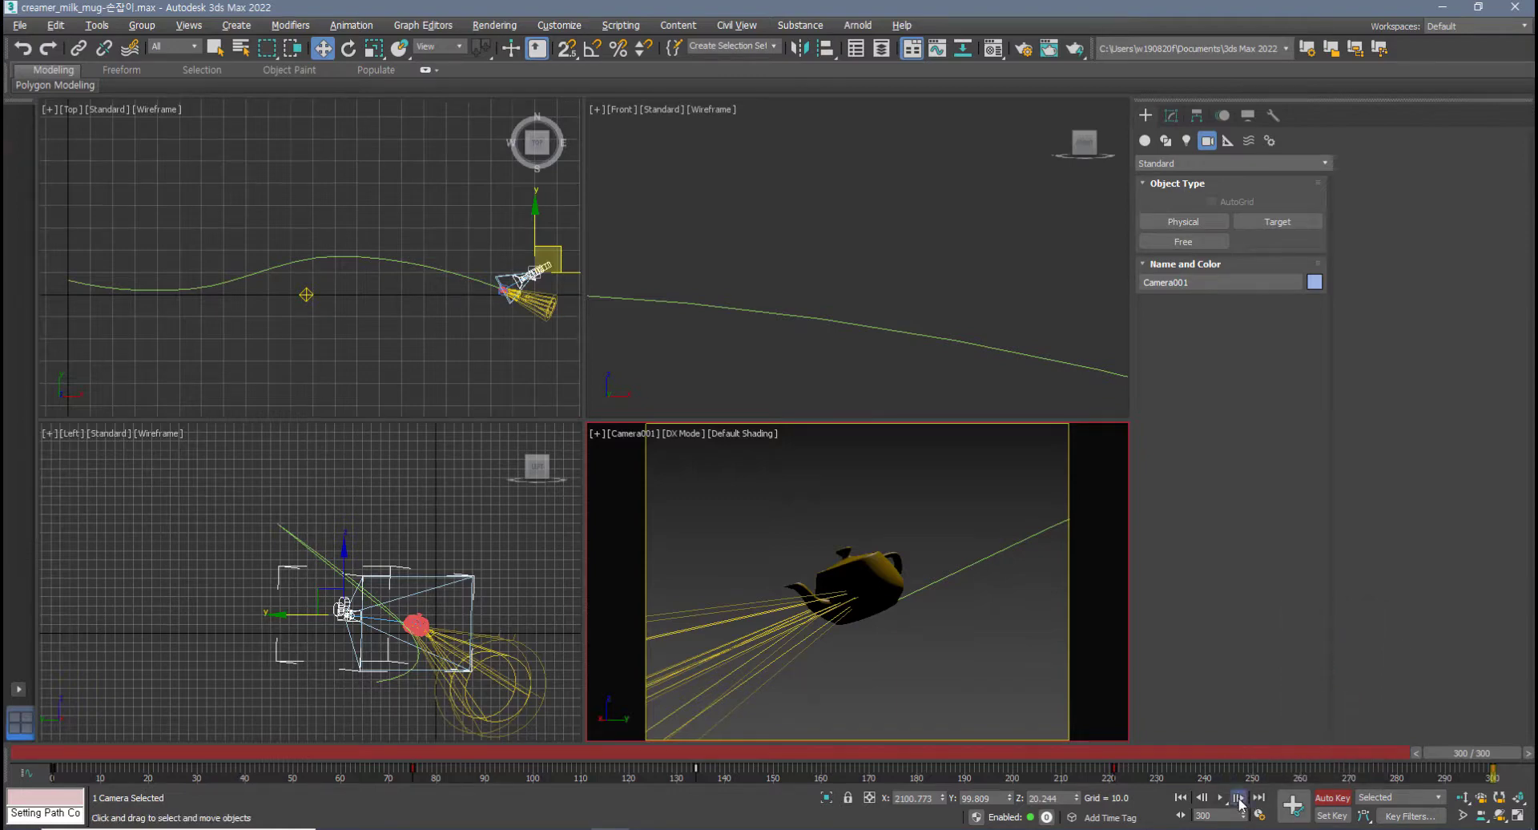
- Step forward through single frames up to frame 12, and jump to the last and first frames
click(1239, 798)
click(1239, 798)
click(1239, 798)
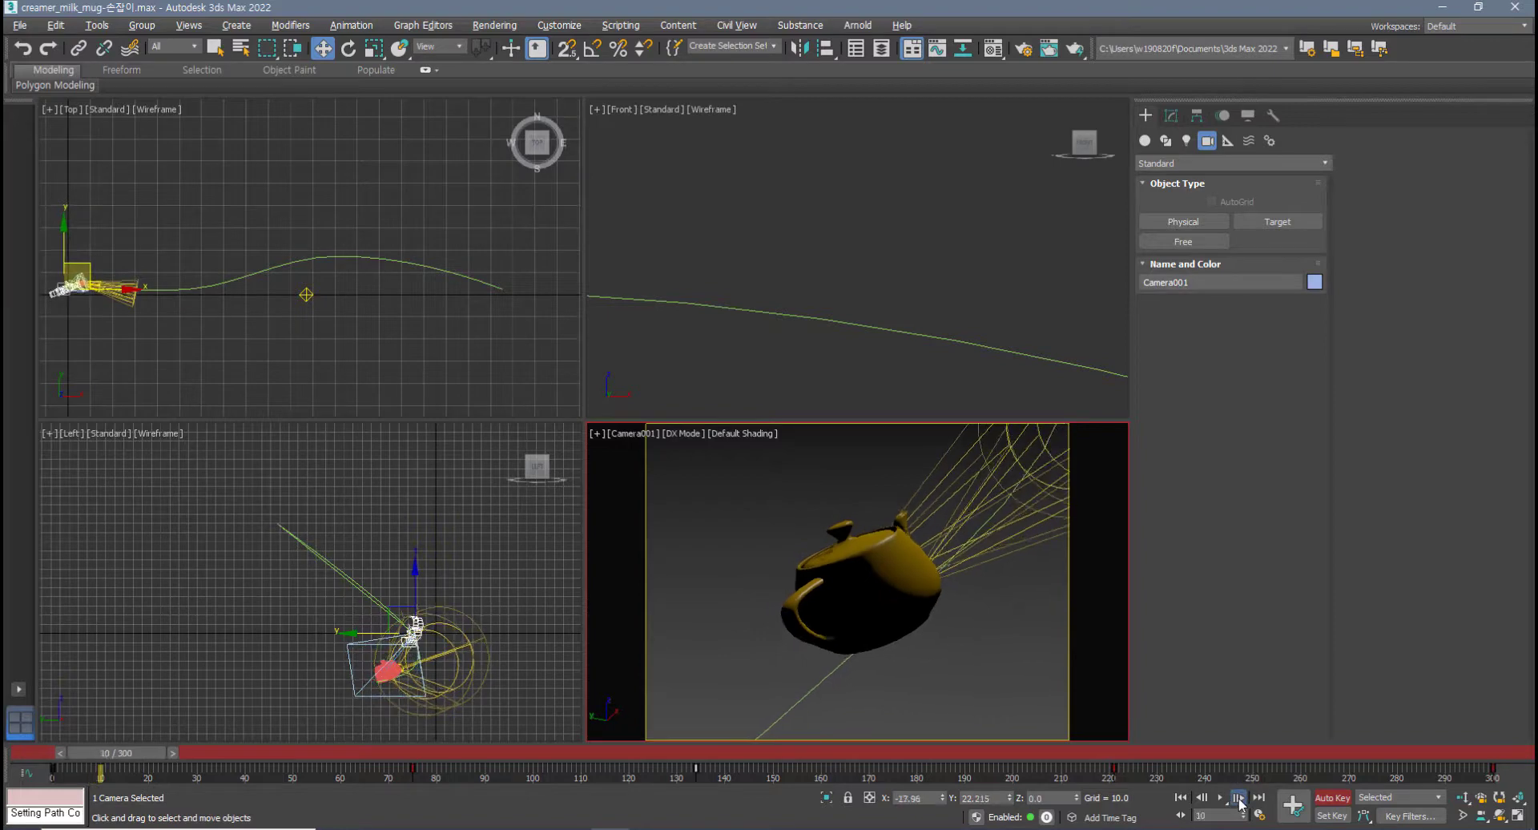
click(1239, 798)
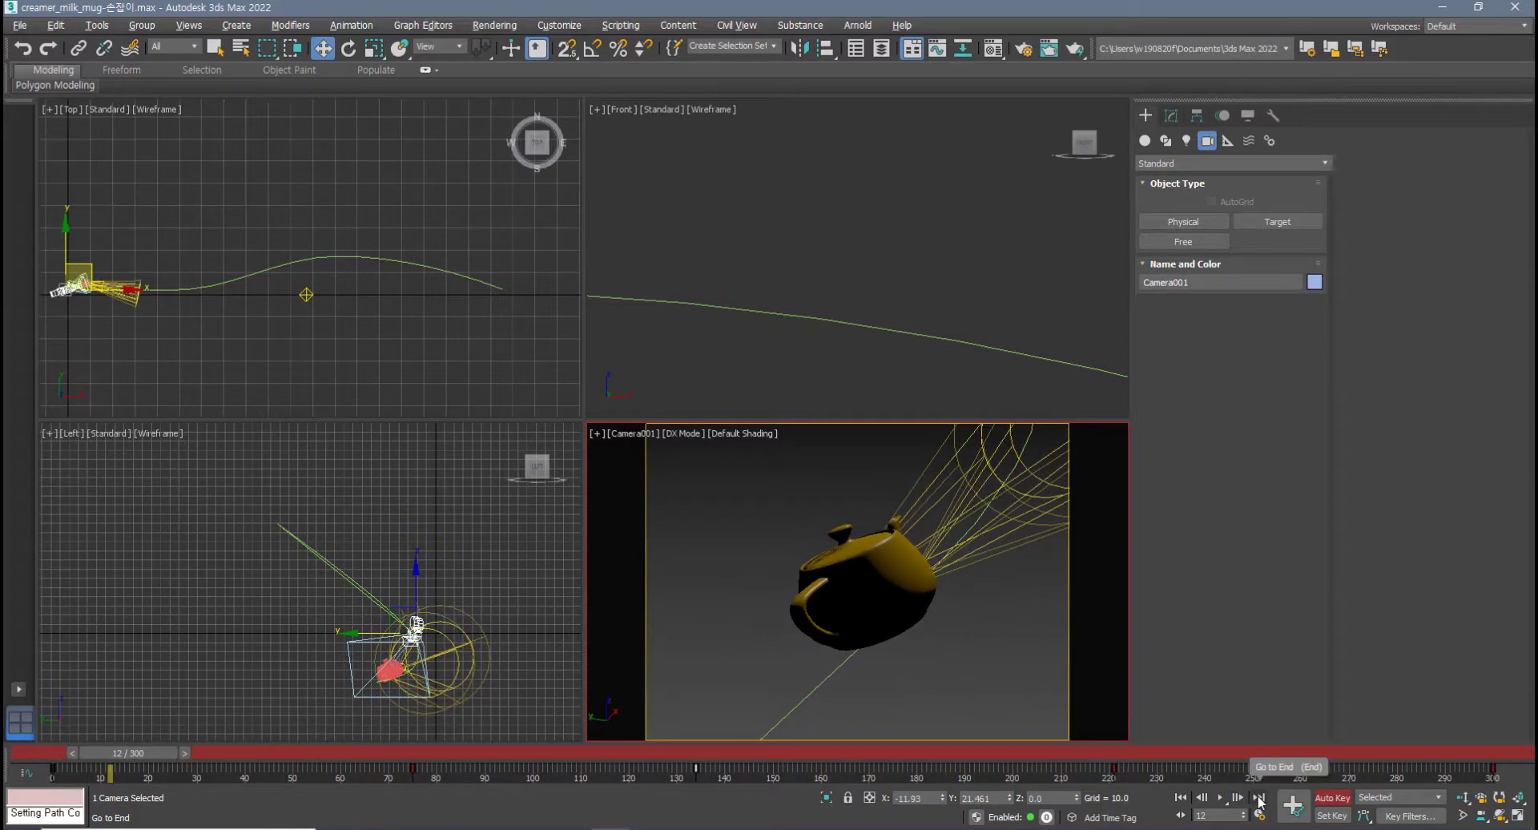
click(1258, 798)
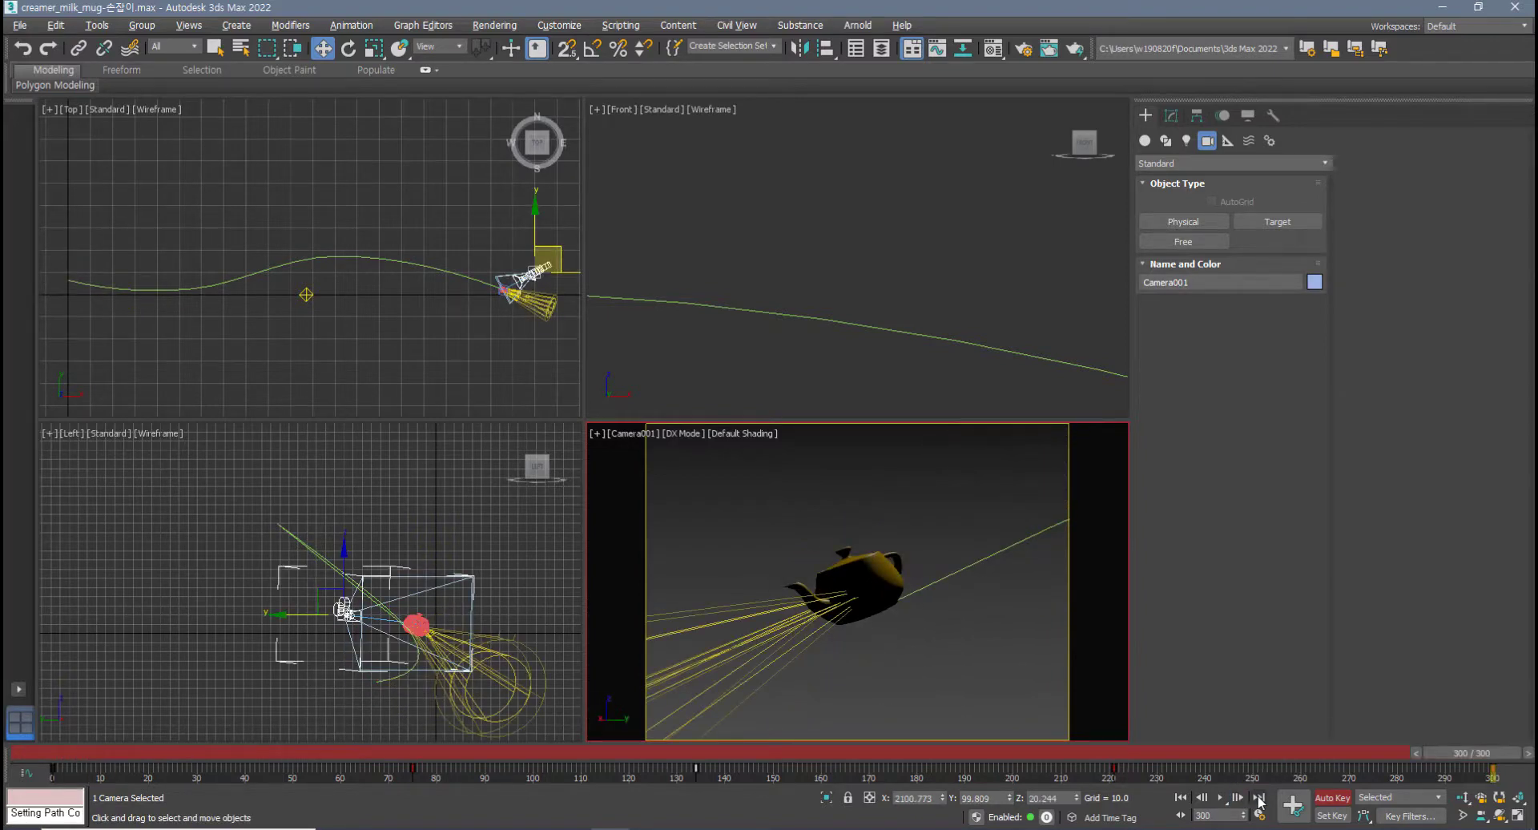
click(1181, 799)
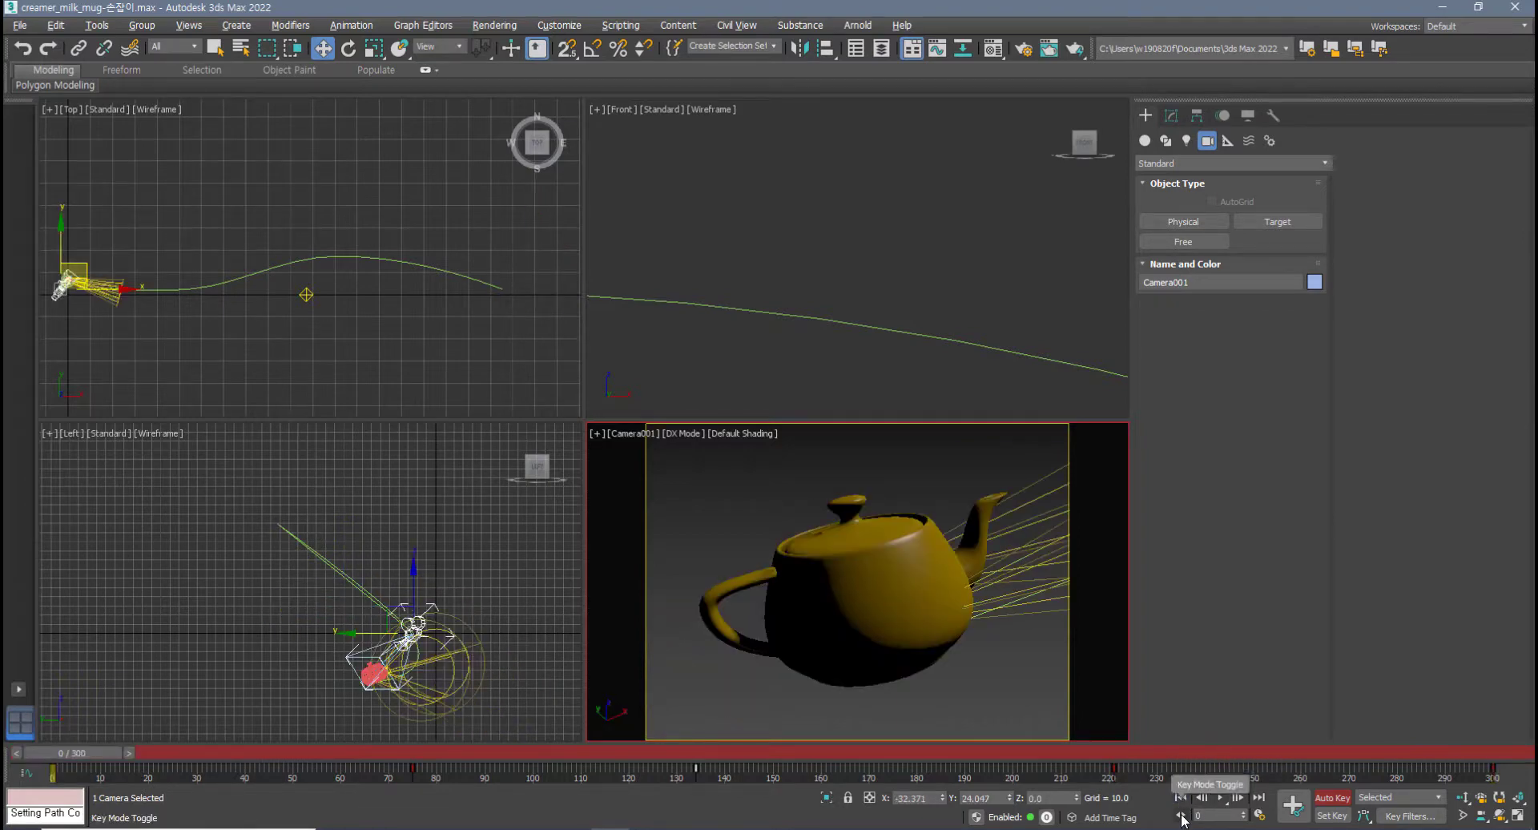
- Turn on Key Mode, step through the camera's keys back around to frame 0, and turn Key Mode off
click(1182, 815)
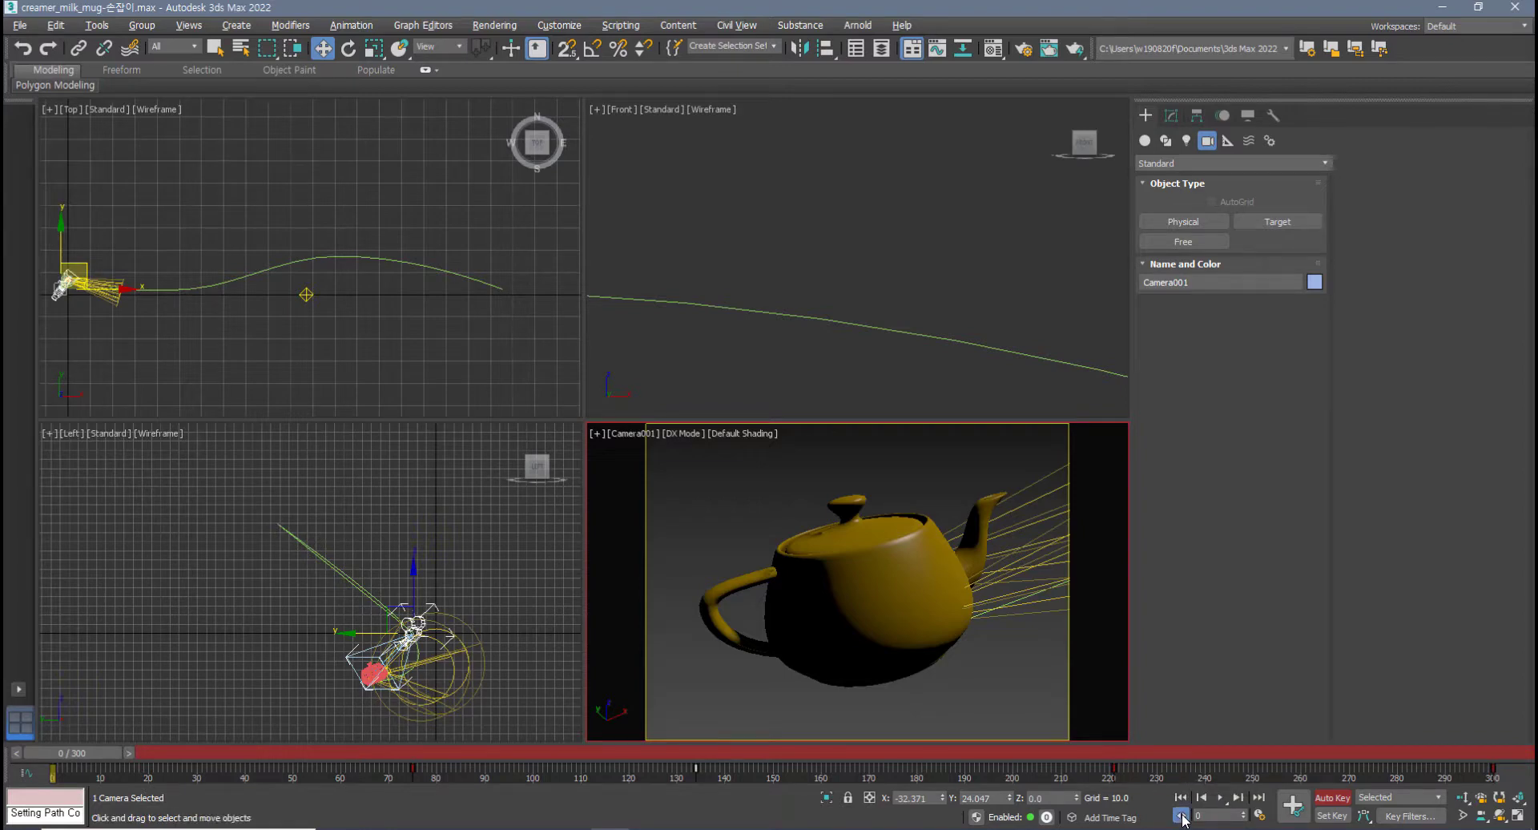
click(1238, 797)
click(1238, 797)
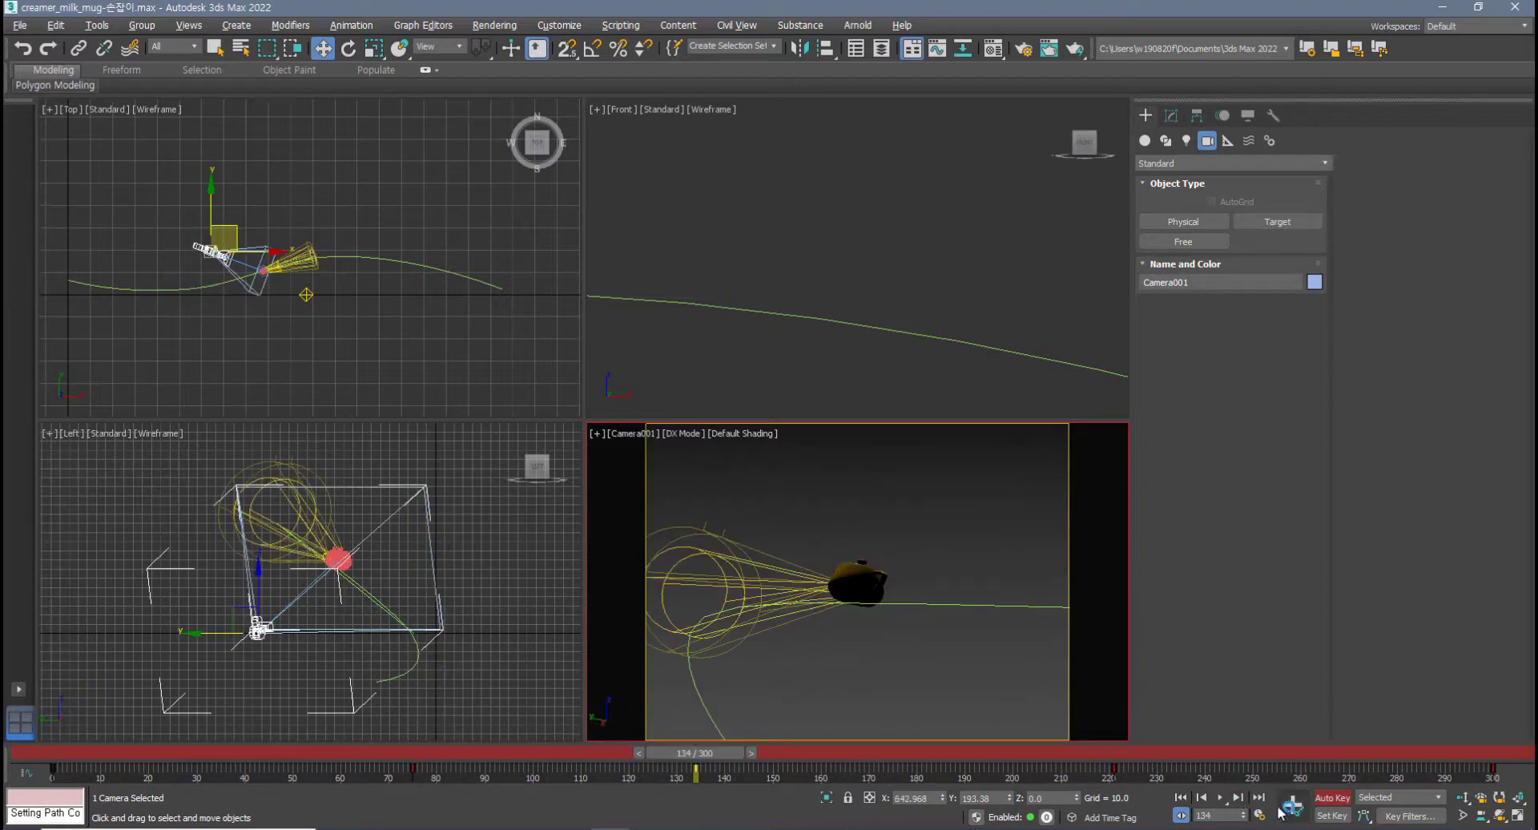
click(1237, 797)
click(1237, 800)
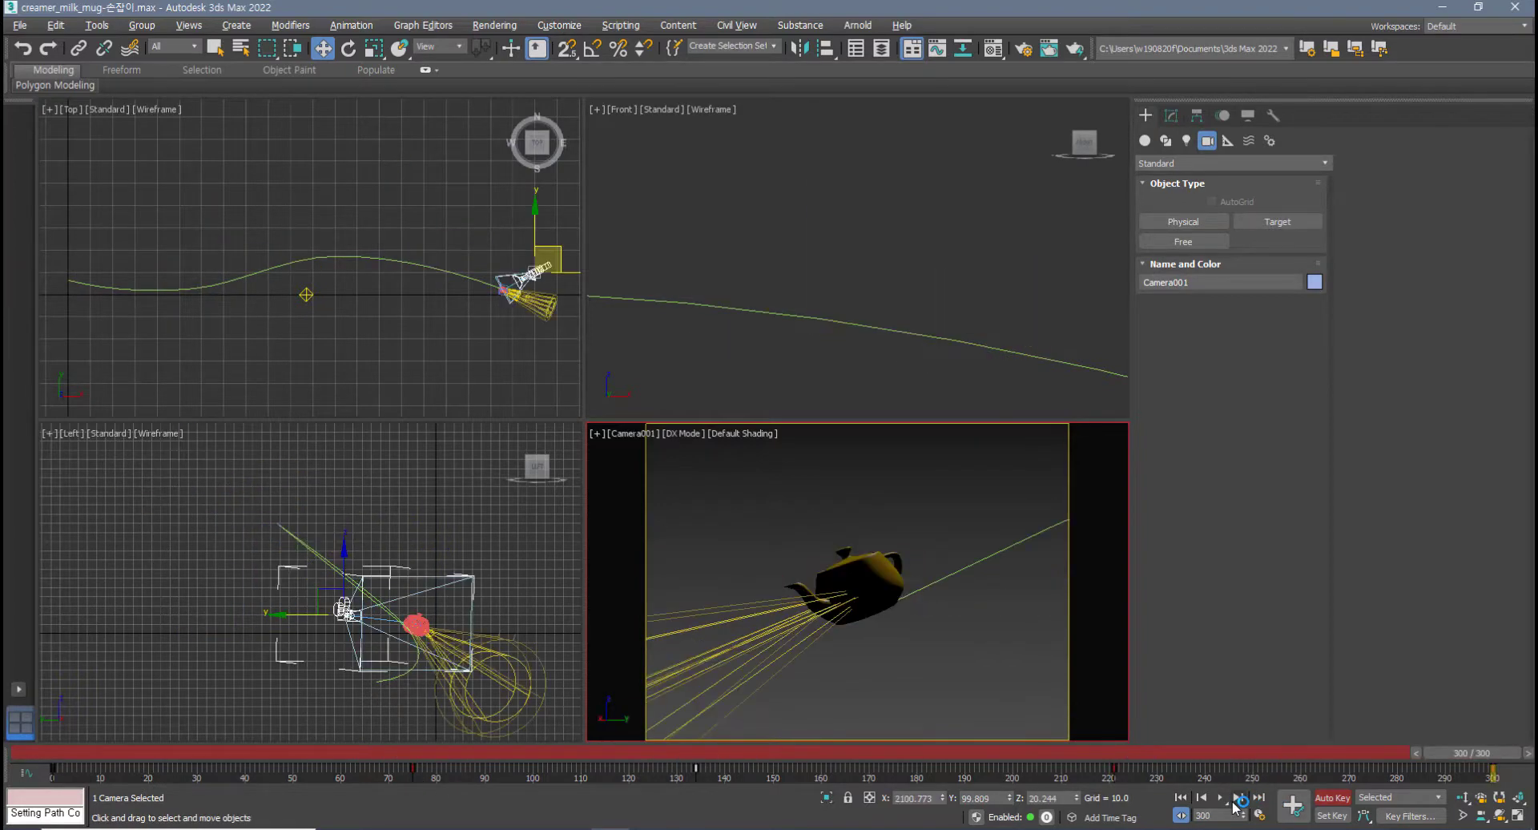
click(1237, 800)
click(1184, 814)
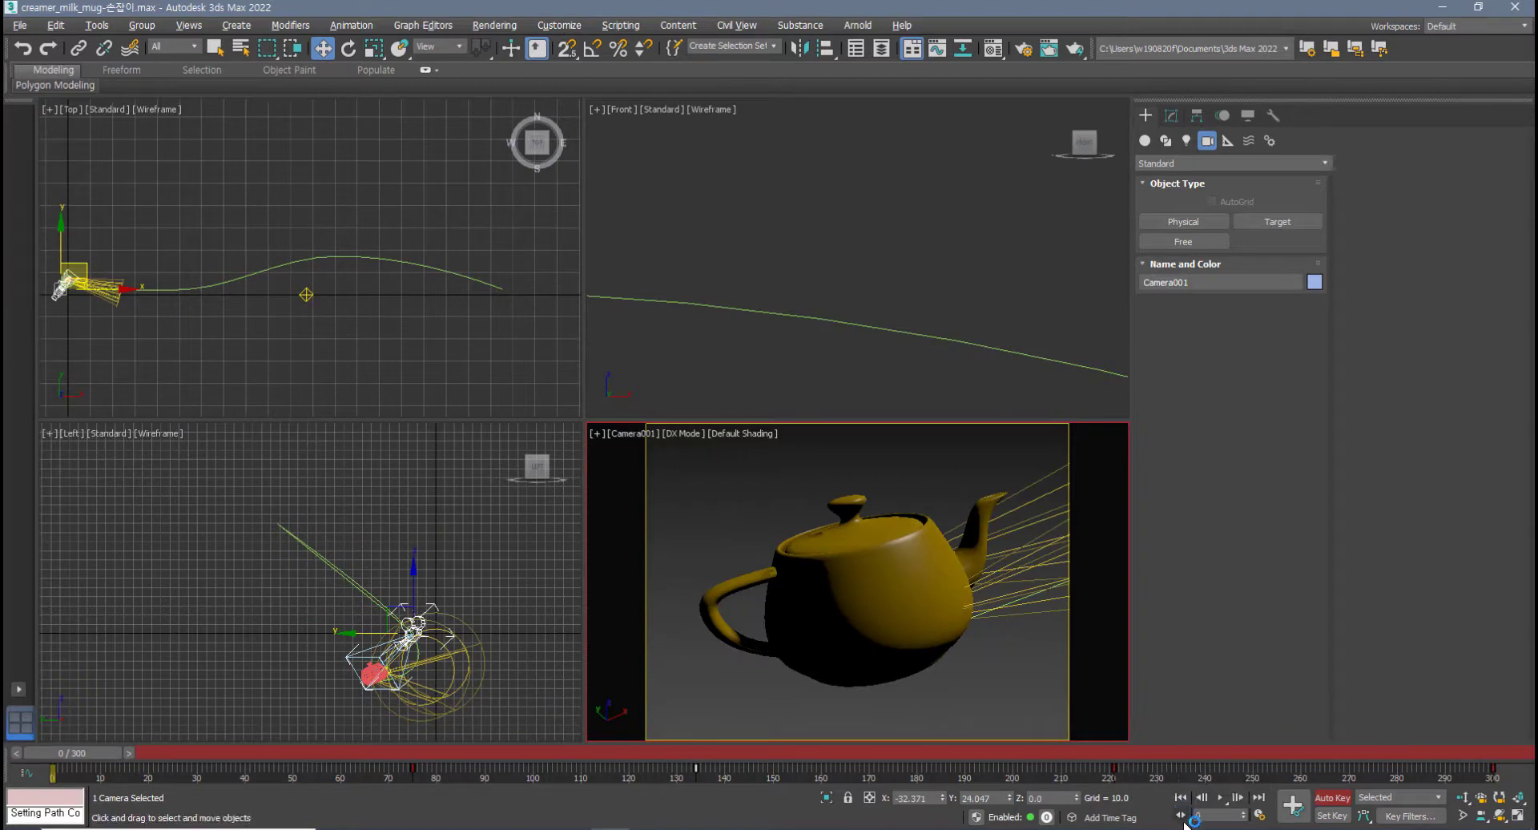
- Turn on Key Mode and step through the camera's keys to the one at frame 75
click(1181, 814)
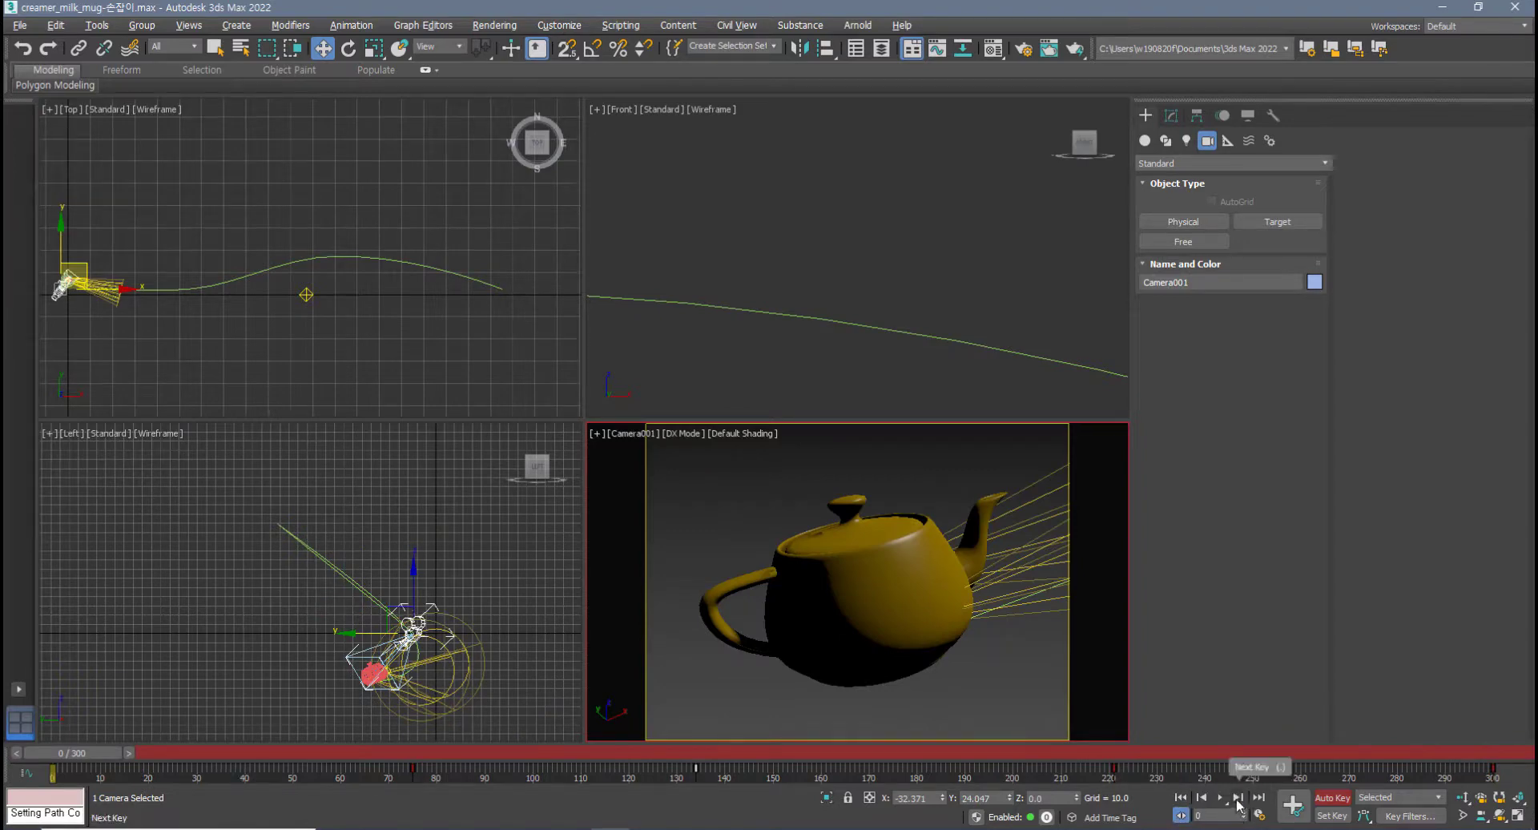
click(1237, 798)
click(1237, 798)
click(1237, 798)
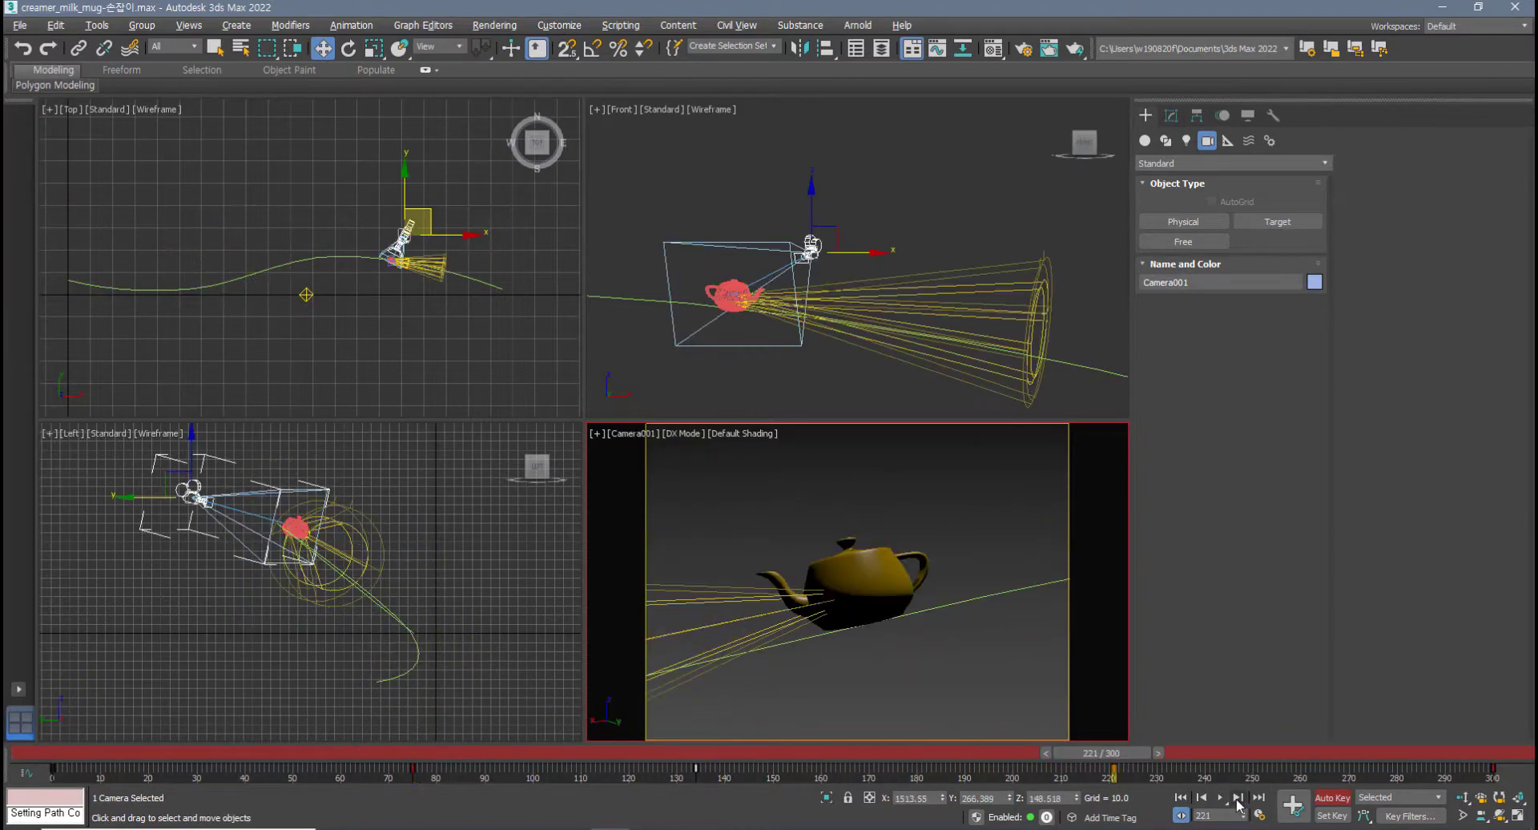
click(1238, 797)
click(1237, 798)
click(1237, 798)
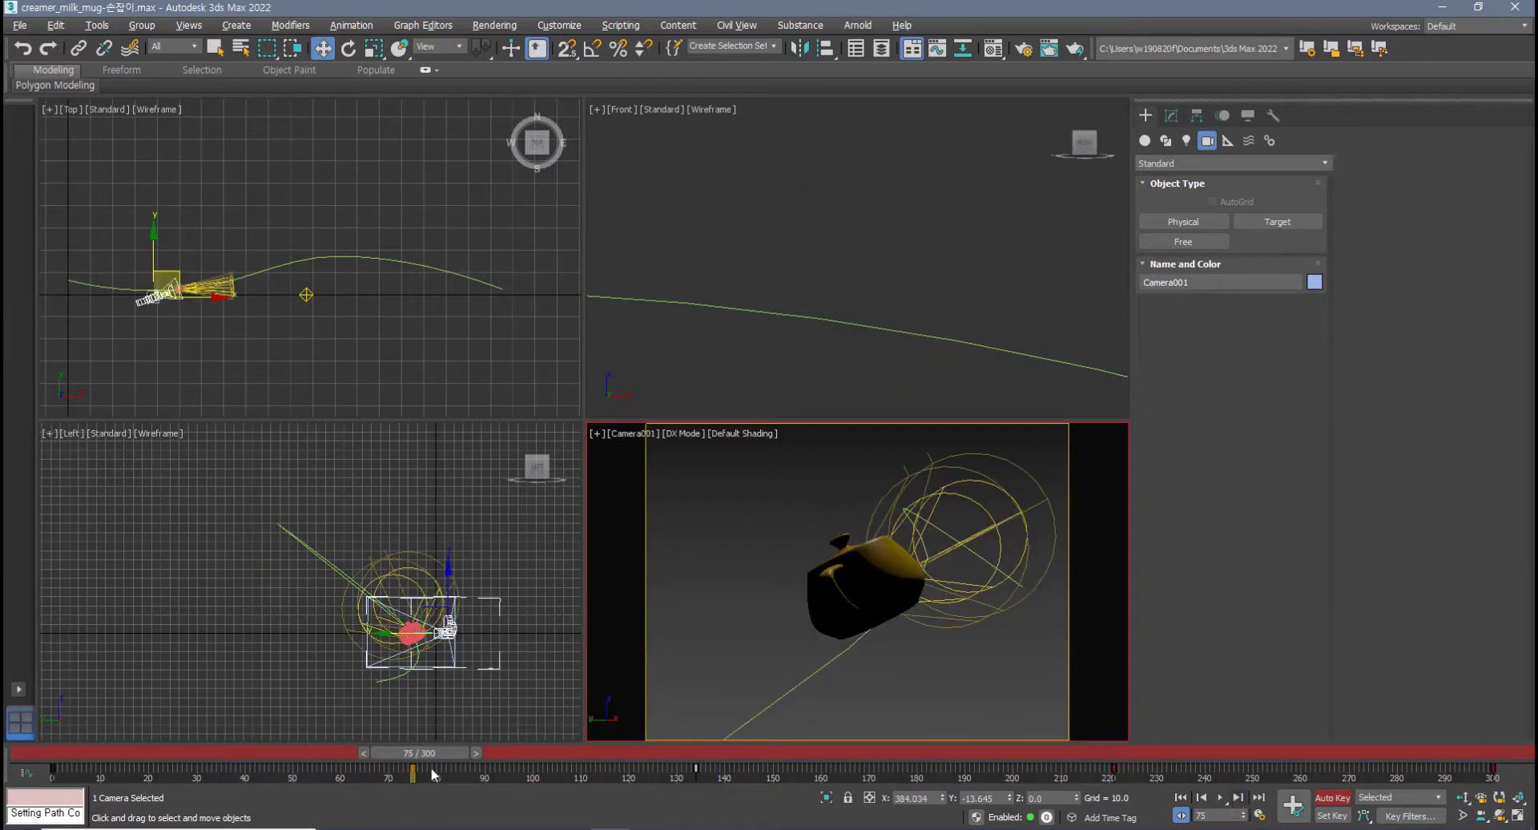
- Raise the camera at frame 75 to about Z 15 in the Left view and check it in the Front view
drag(439, 609, 456, 573)
middle_drag(848, 238, 833, 315)
scroll(819, 267, down, 8)
scroll(814, 292, up, 10)
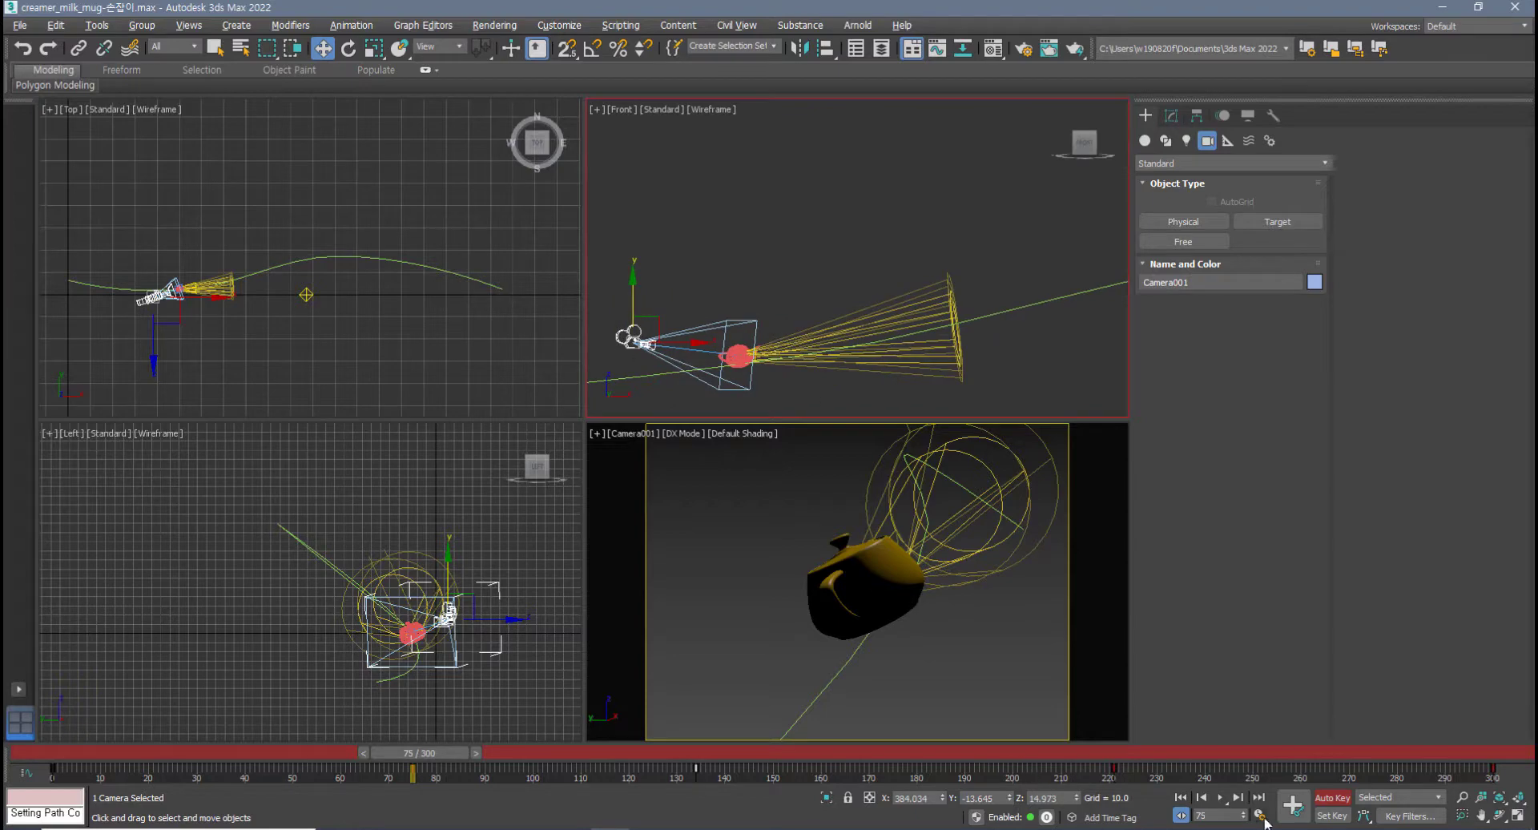
- At the frame 134 key, raise the camera to about Z 91 and move it closer to the teapot, to about X 739
click(1238, 798)
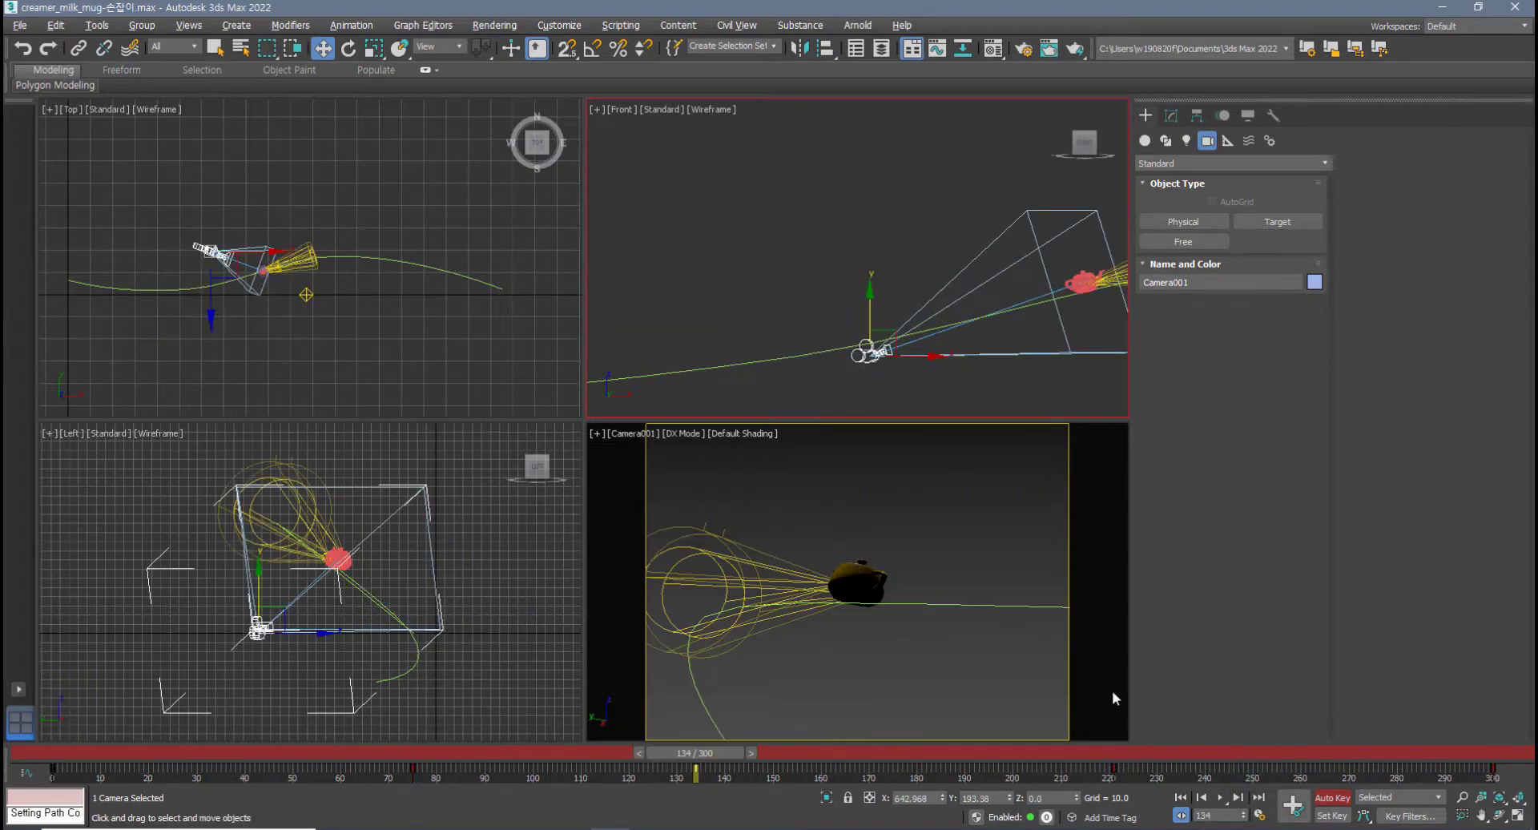
click(262, 627)
drag(257, 590, 261, 511)
middle_drag(899, 292, 732, 318)
drag(734, 284, 824, 280)
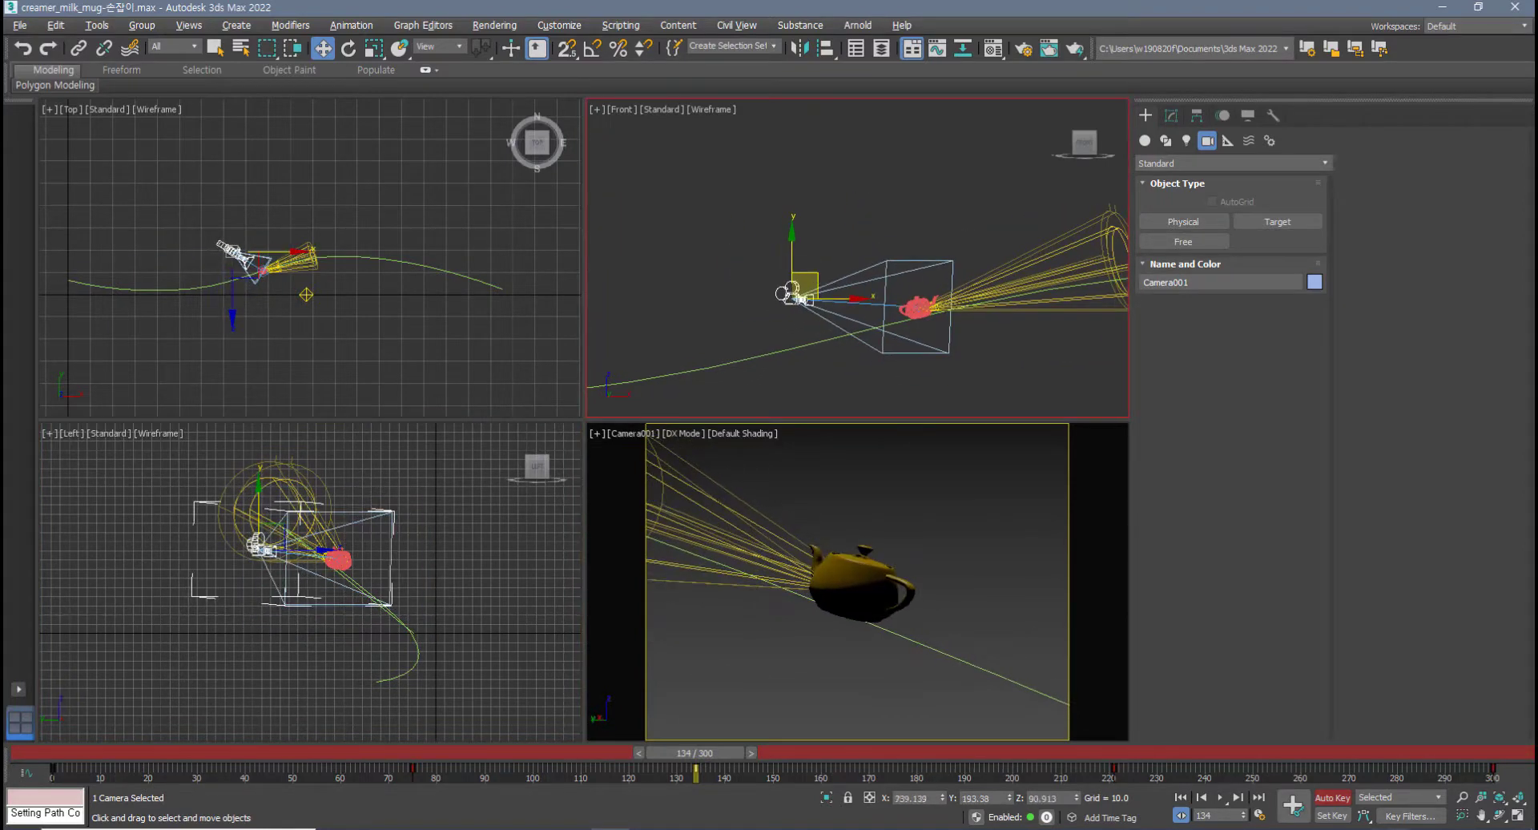
- Dolly the camera in closer to the teapot at frame 134 in the Camera001 view
right_click(961, 603)
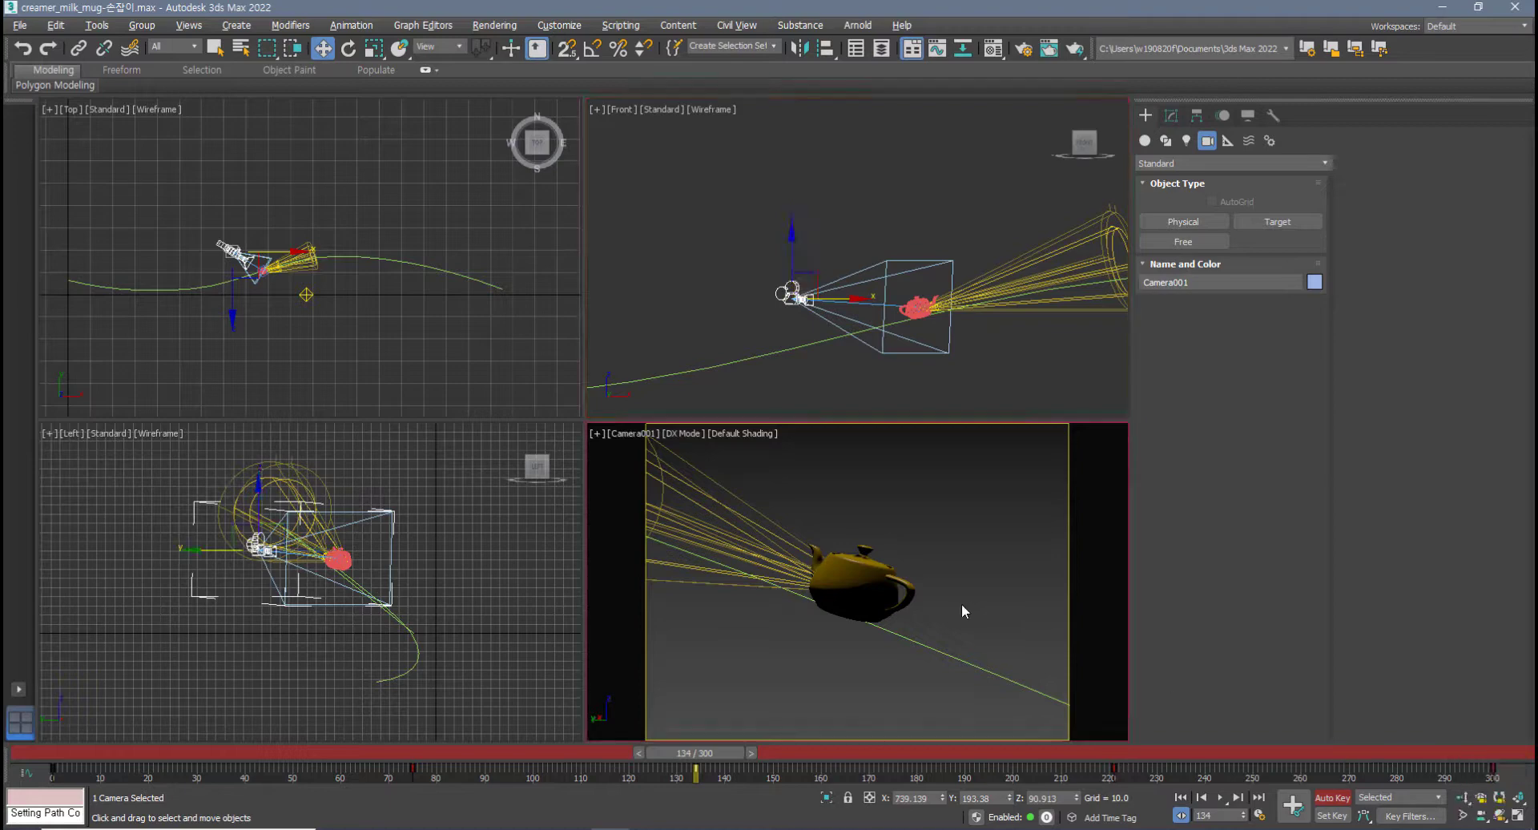
click(1462, 798)
drag(882, 653, 893, 608)
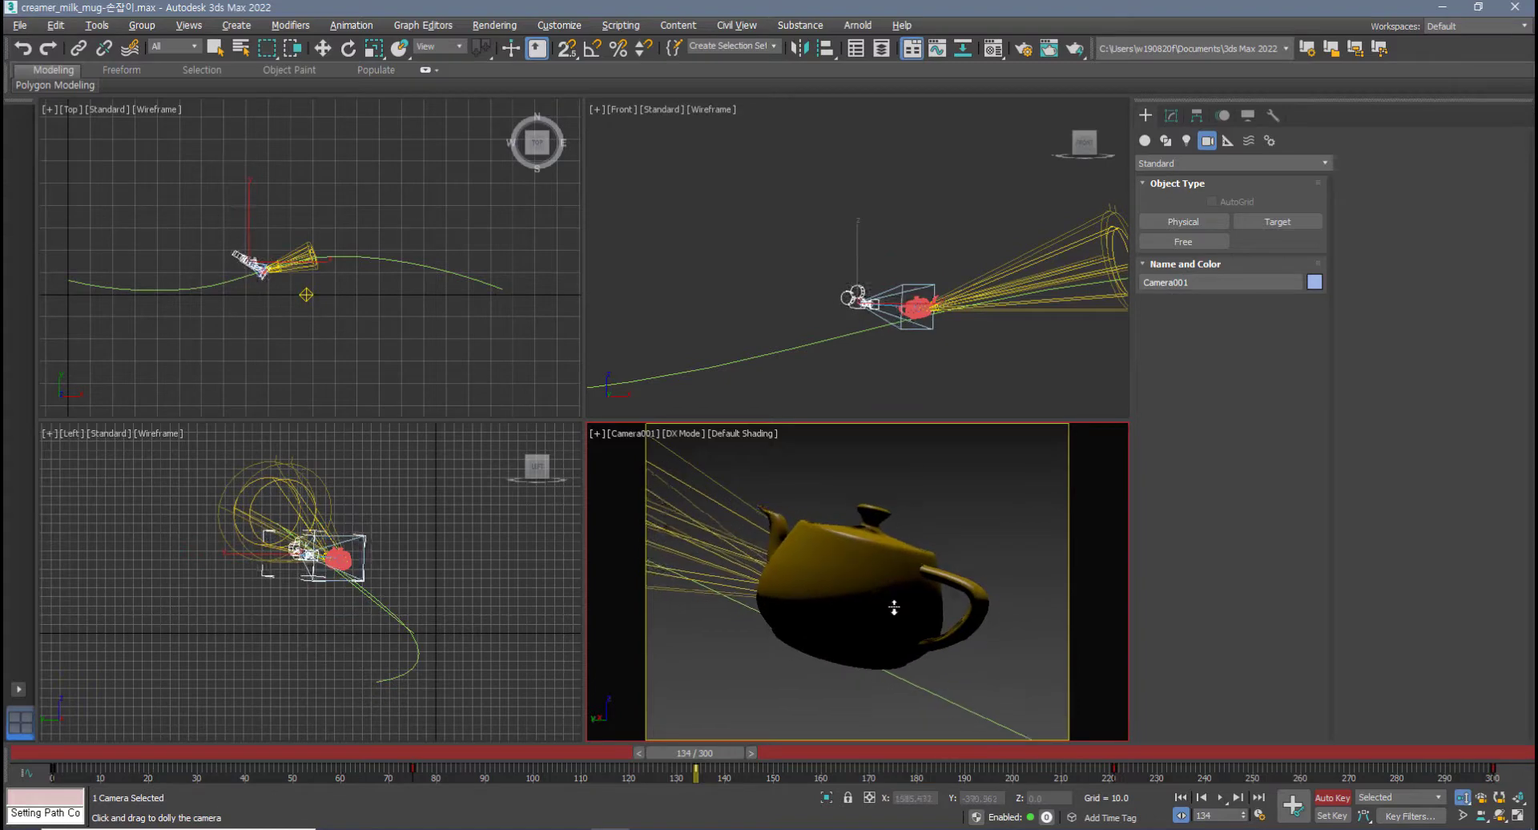
- At the camera's frame 221 key, raise the camera above the teapot to about Z 176 in the Front view
click(1237, 798)
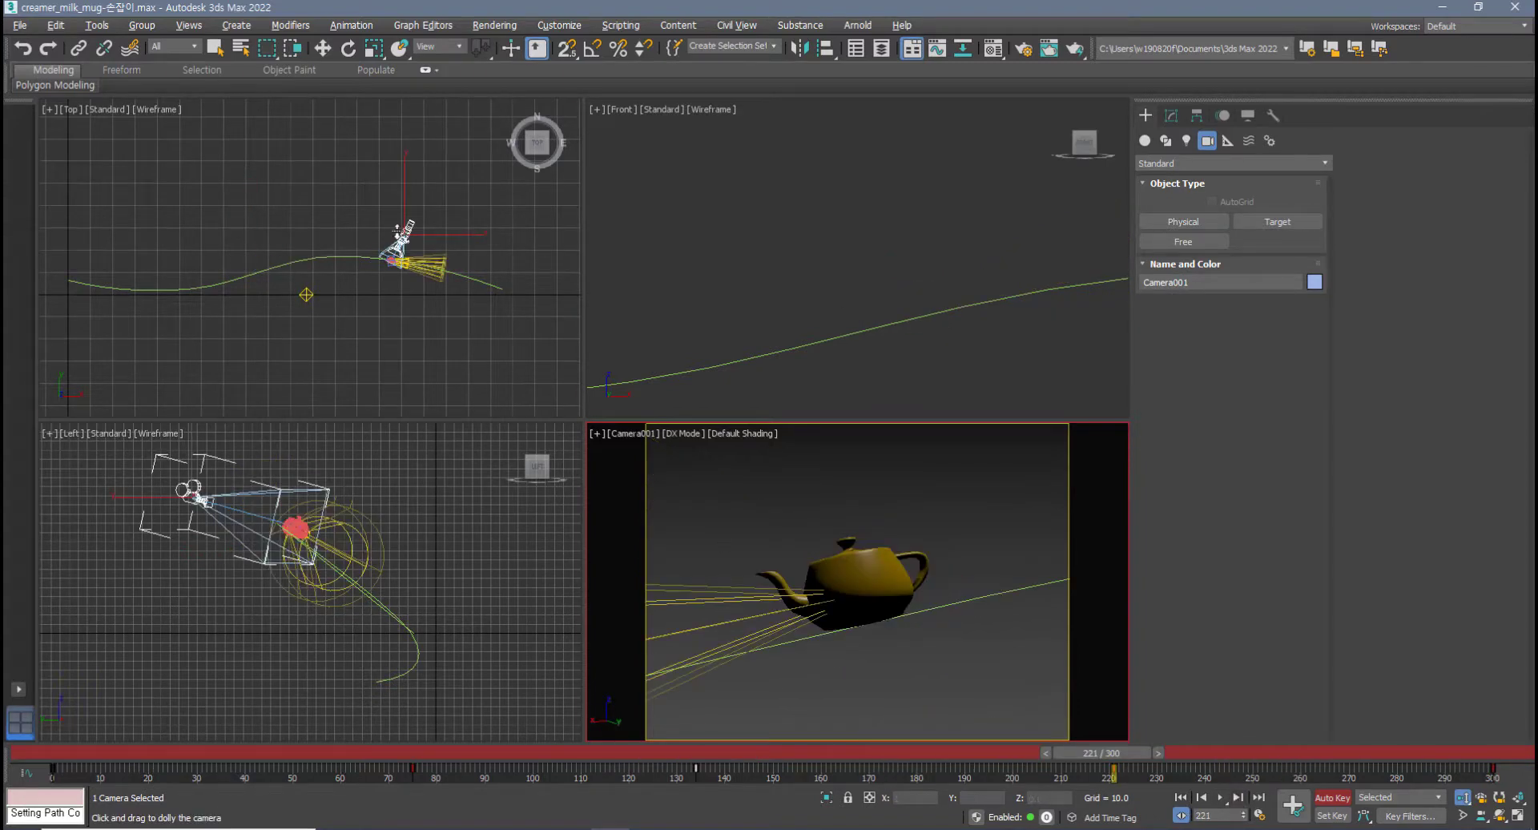
scroll(416, 255, up, 3)
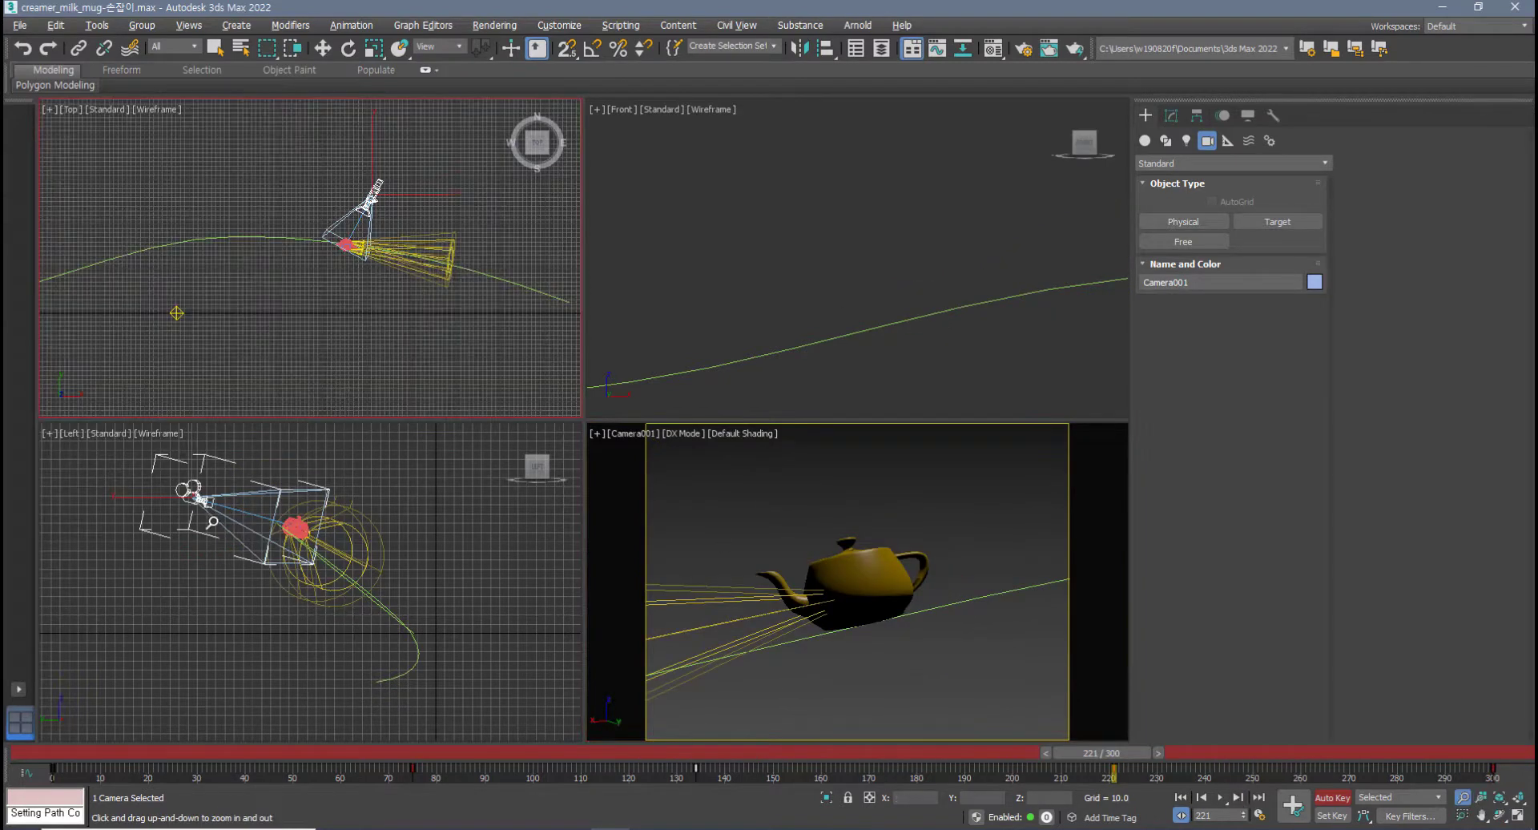
right_click(206, 468)
mouse_move(212, 470)
mouse_down()
mouse_move(209, 494)
mouse_move(206, 474)
mouse_up()
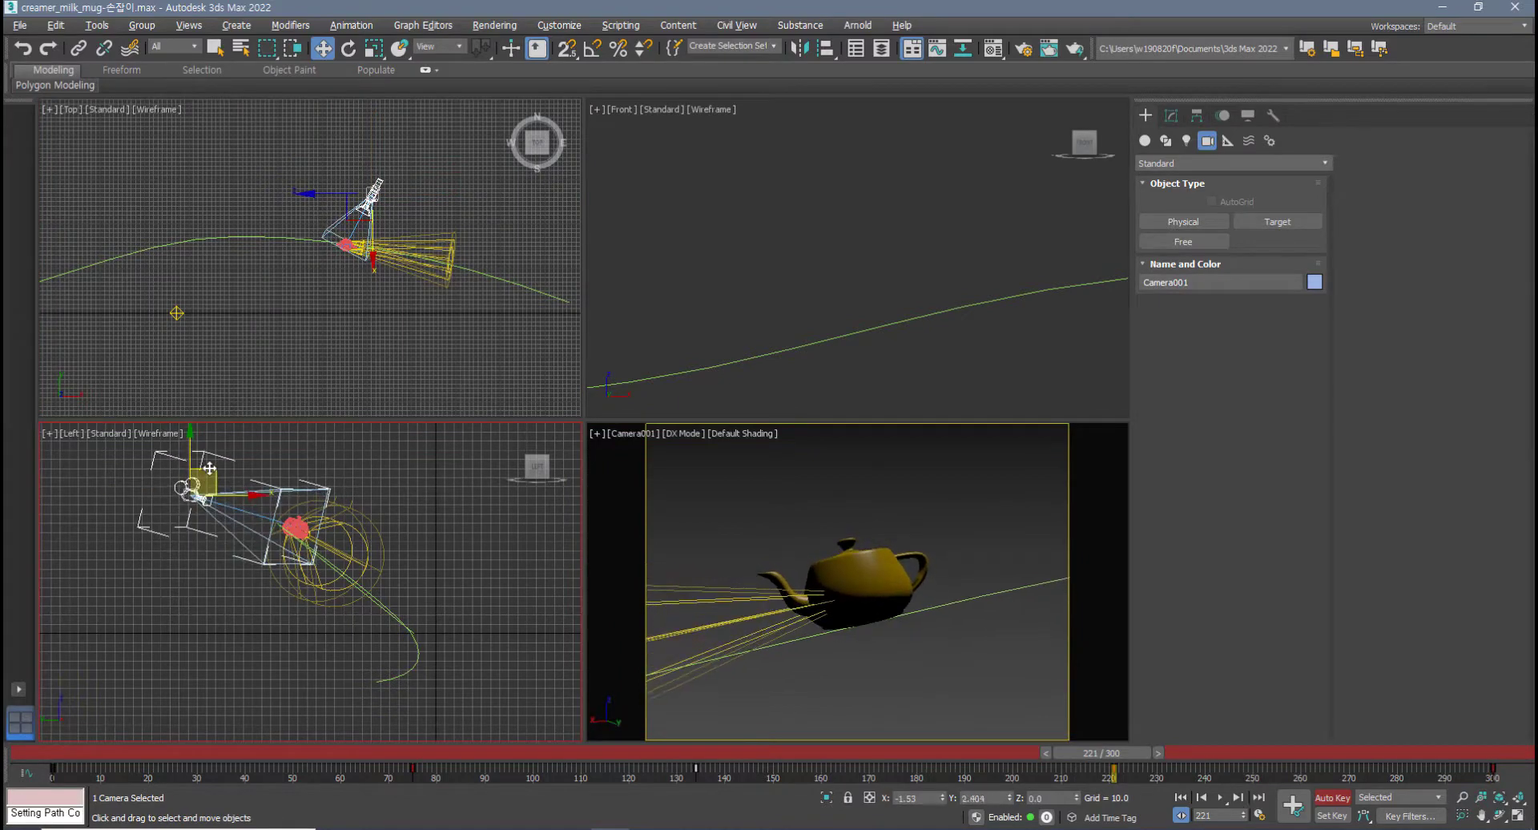
right_click(844, 302)
key(z)
scroll(857, 354, up, 3)
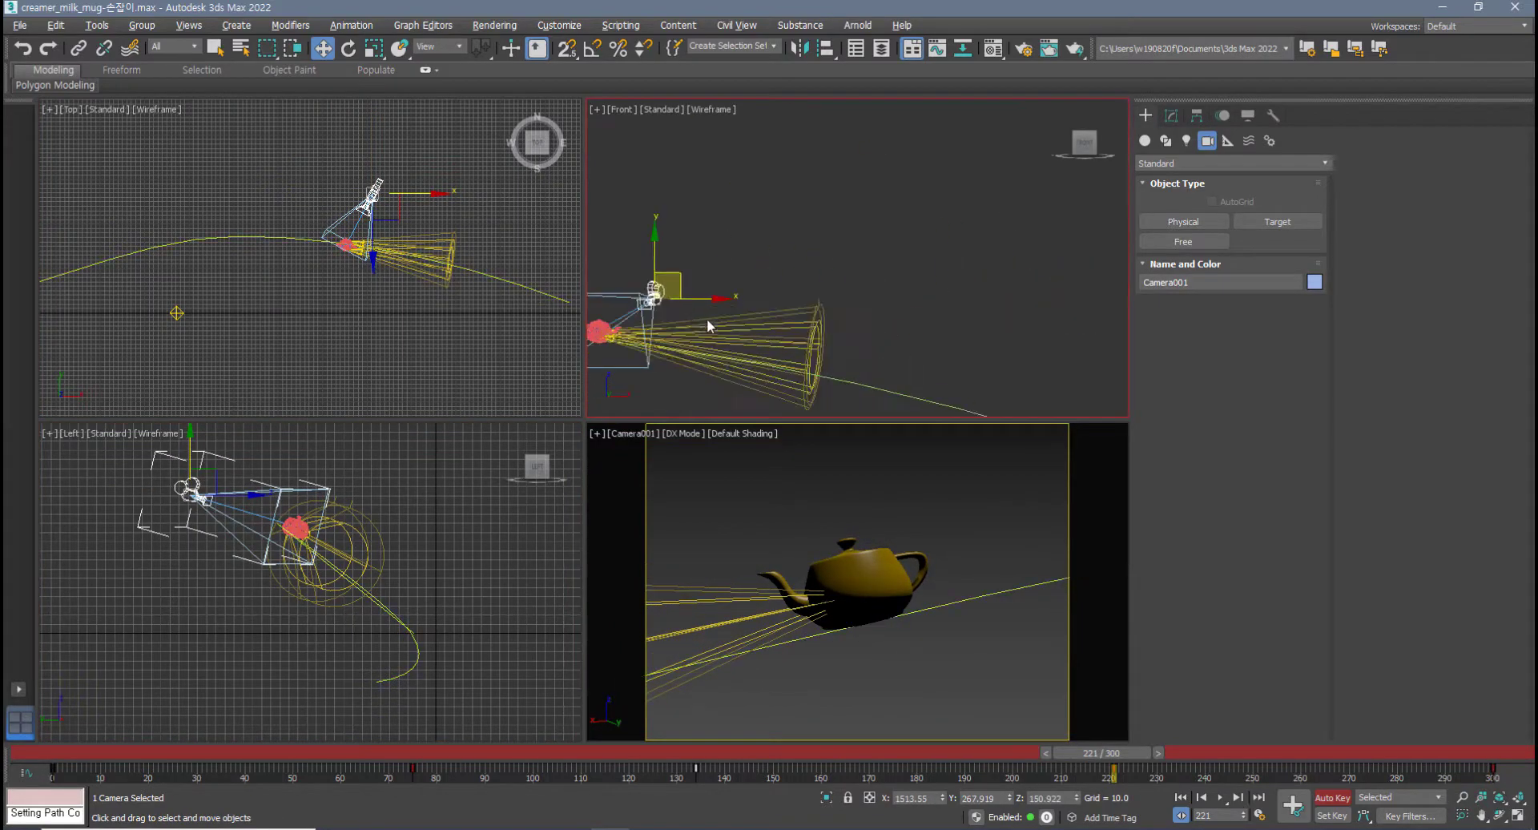
middle_drag(706, 319, 922, 267)
drag(820, 269, 818, 242)
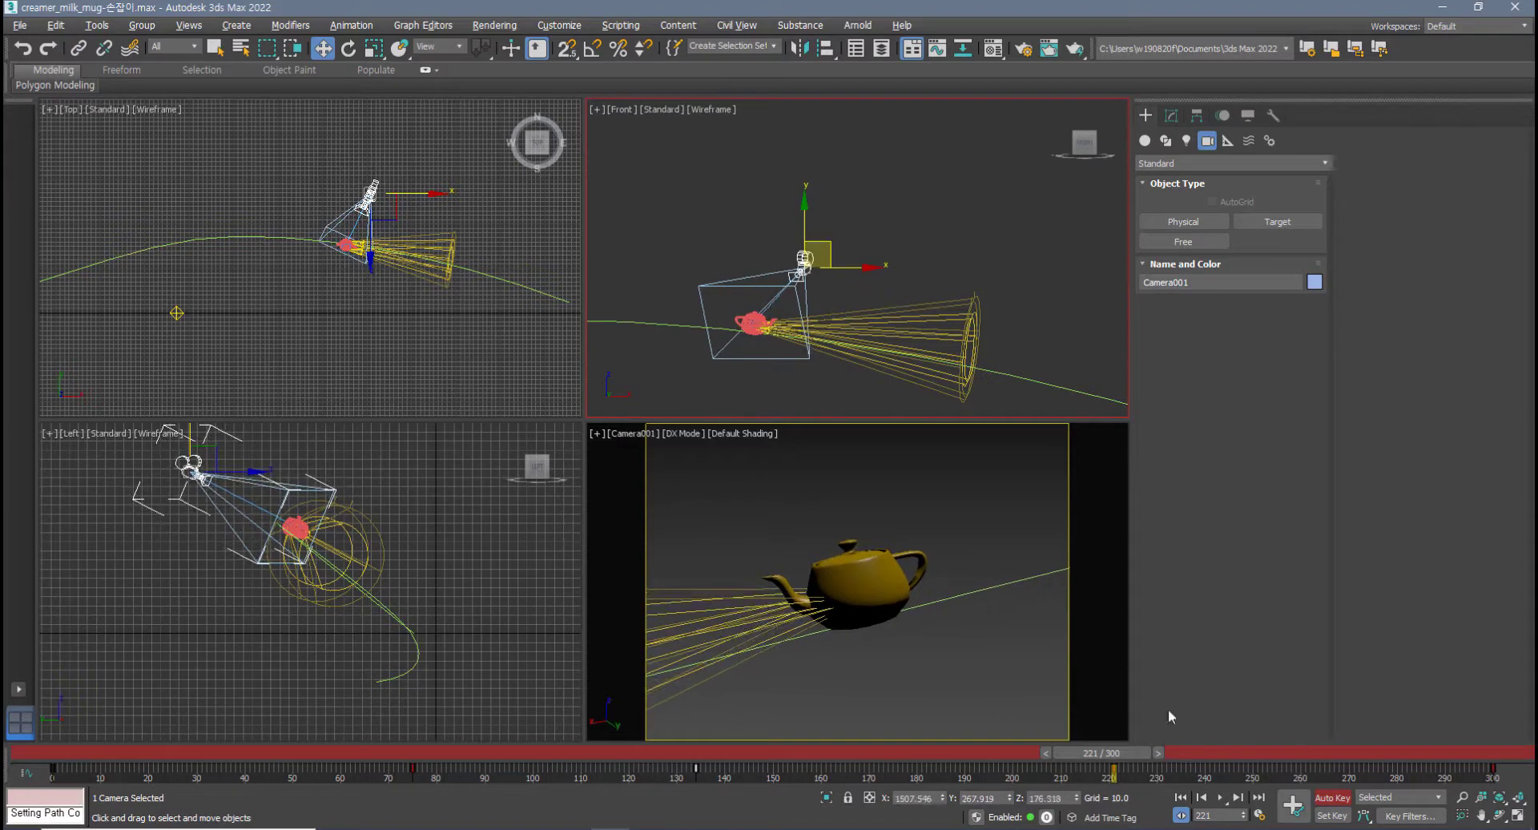
- Dolly the camera in closer to the teapot at frame 221 in the Camera001 view
click(876, 527)
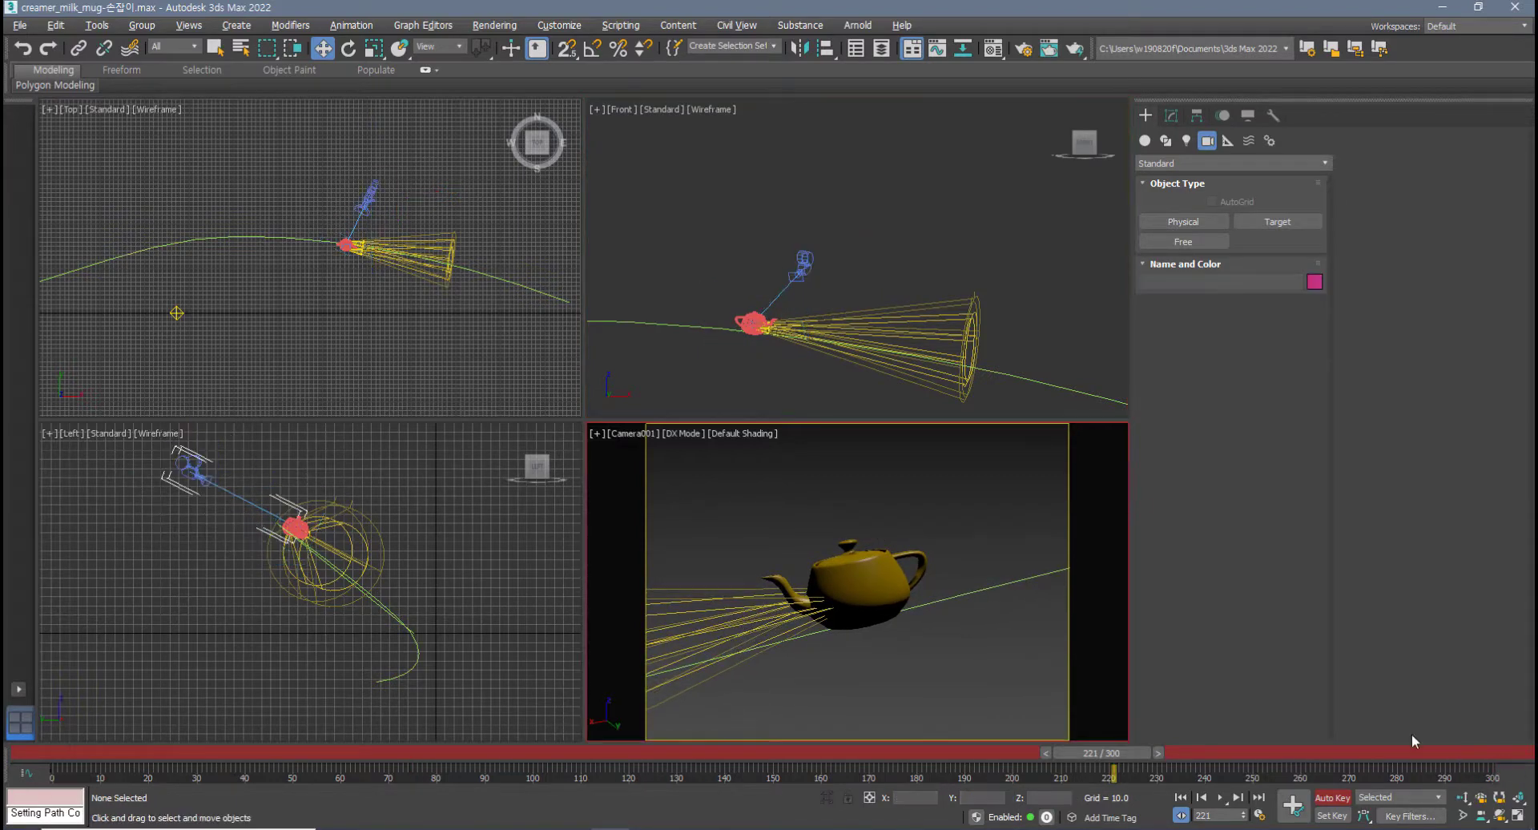
click(1460, 800)
drag(975, 663, 968, 621)
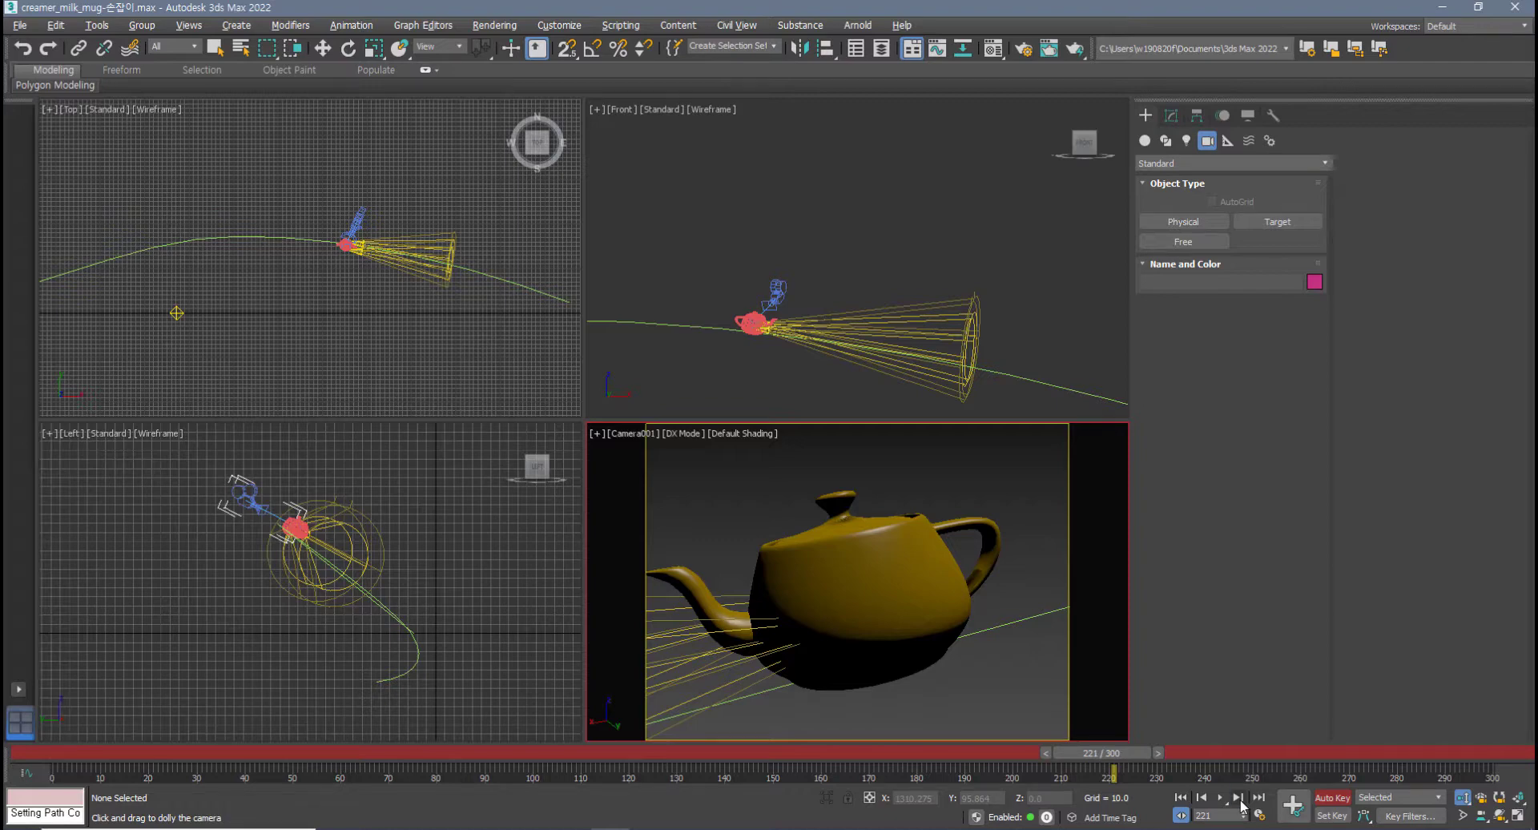
- At the frame 300 key, move the camera behind the teapot to about X 2069, Y -10, and lower it in the Left view
right_click(409, 342)
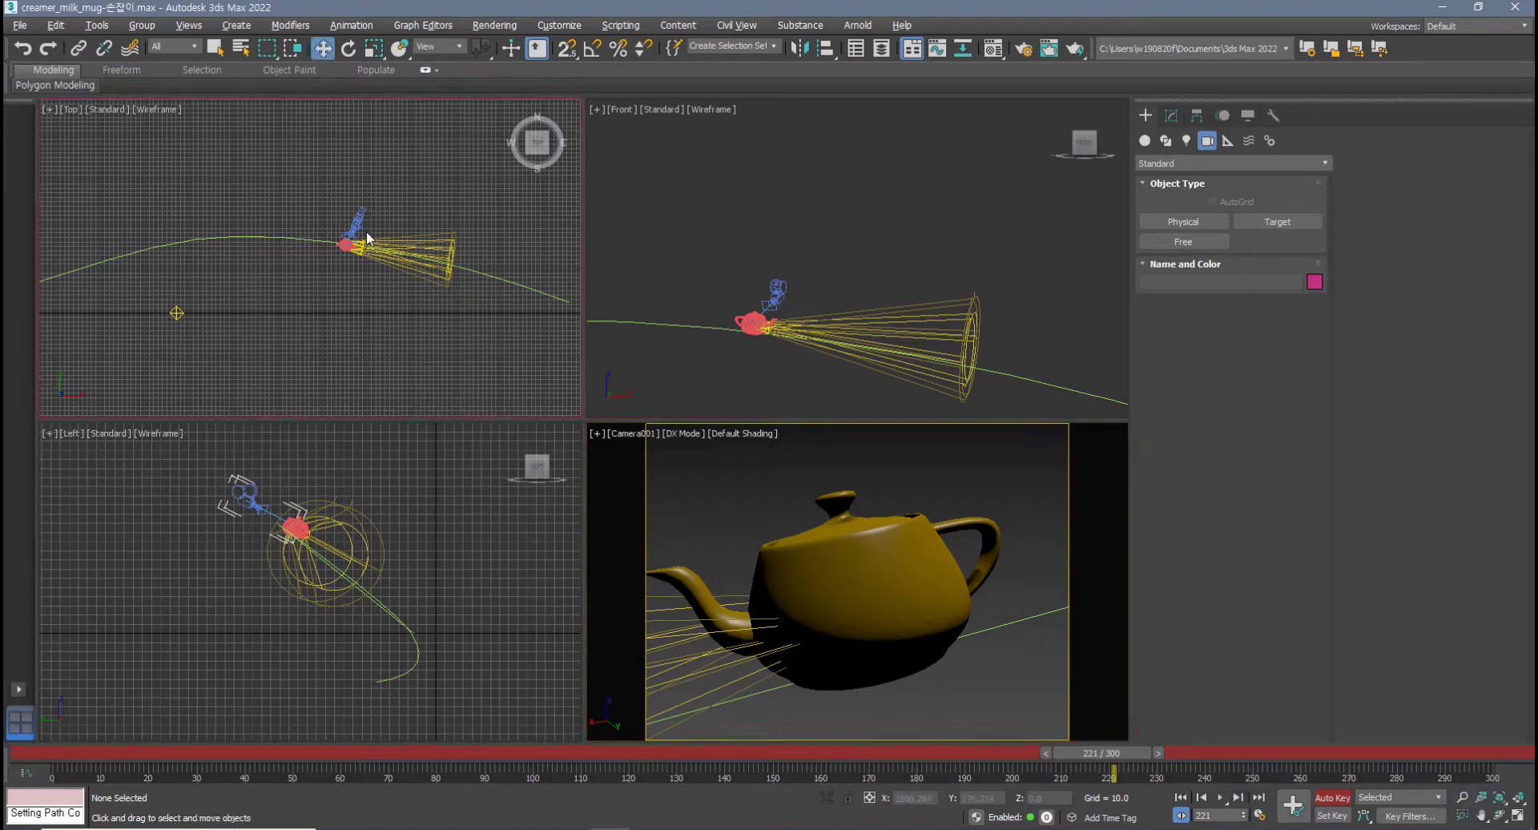
click(355, 219)
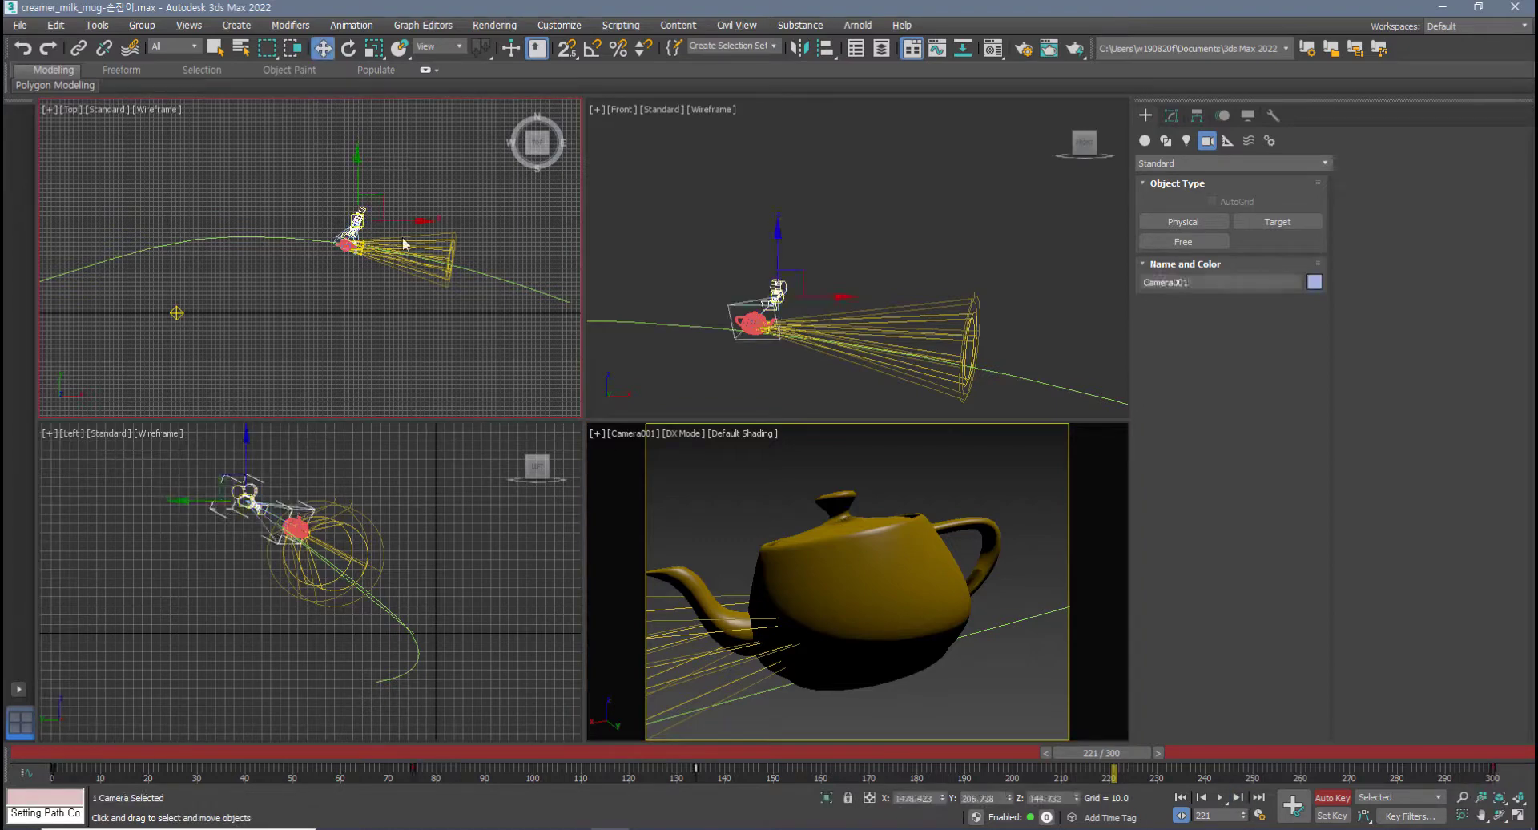
click(1240, 797)
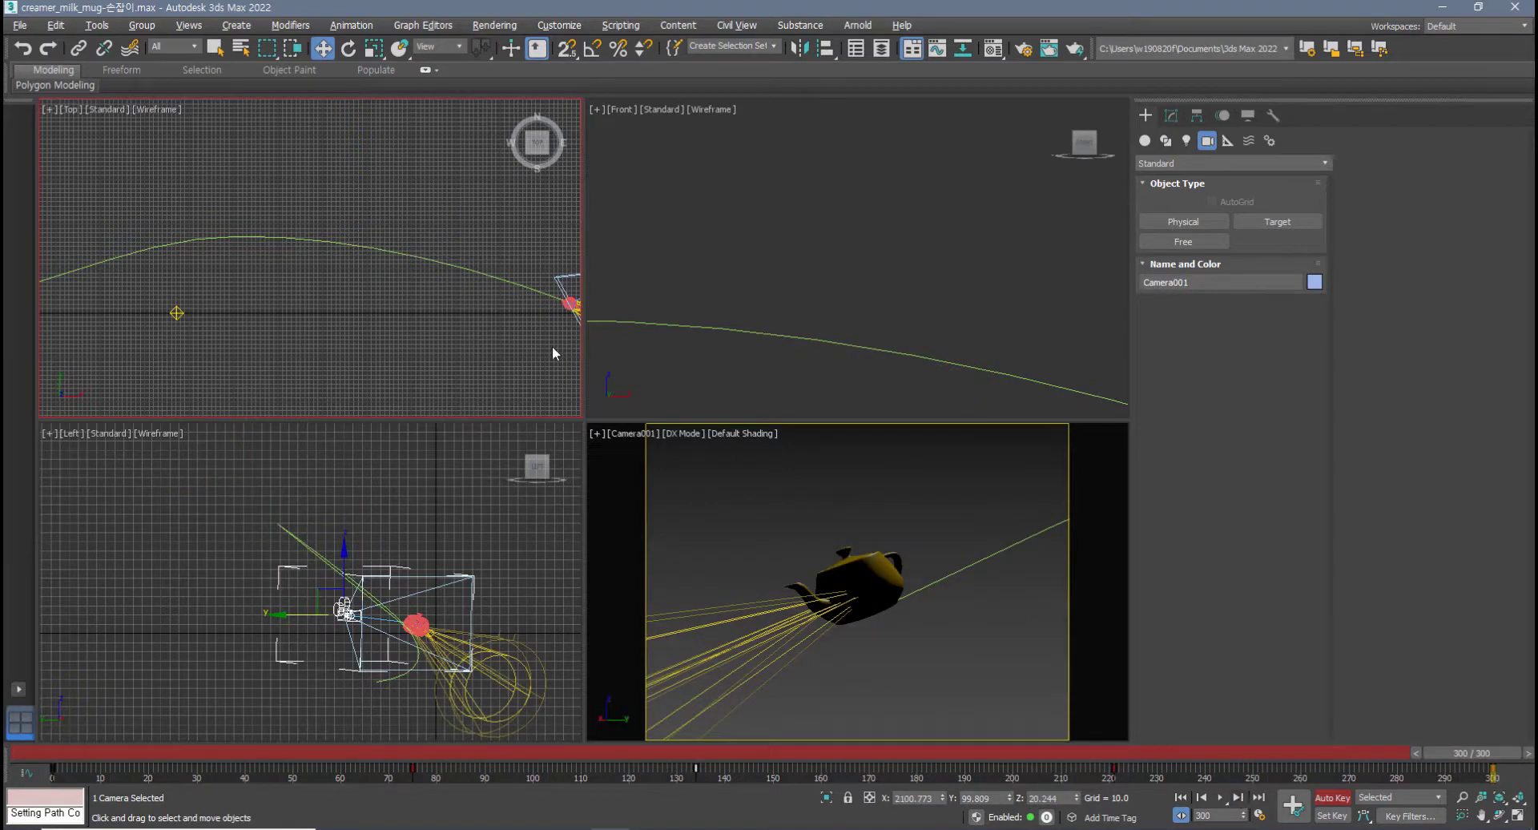
middle_drag(551, 344, 348, 291)
scroll(347, 292, up, 3)
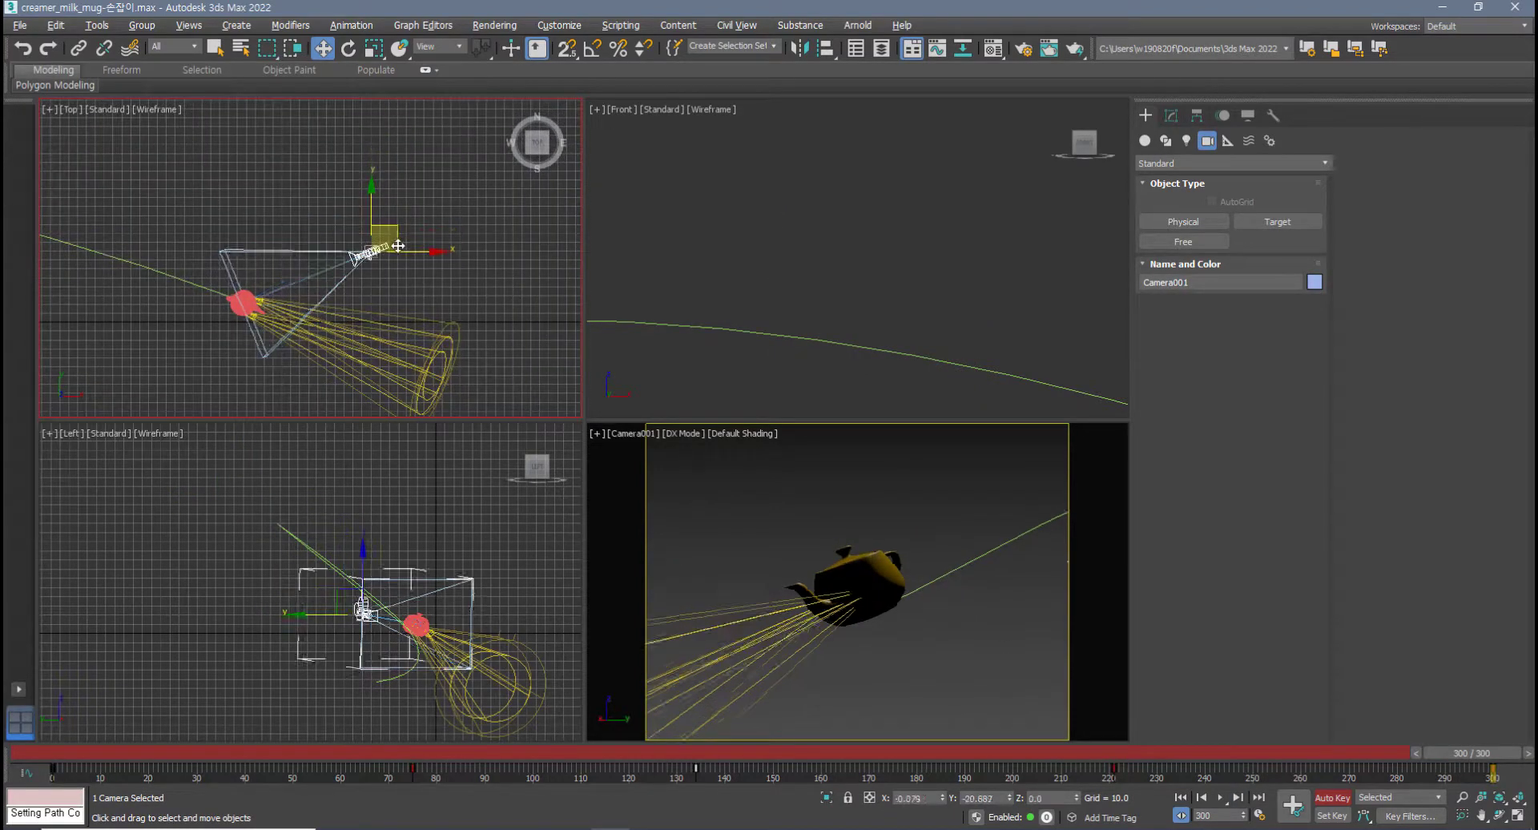
drag(398, 245, 370, 323)
scroll(344, 512, up, 3)
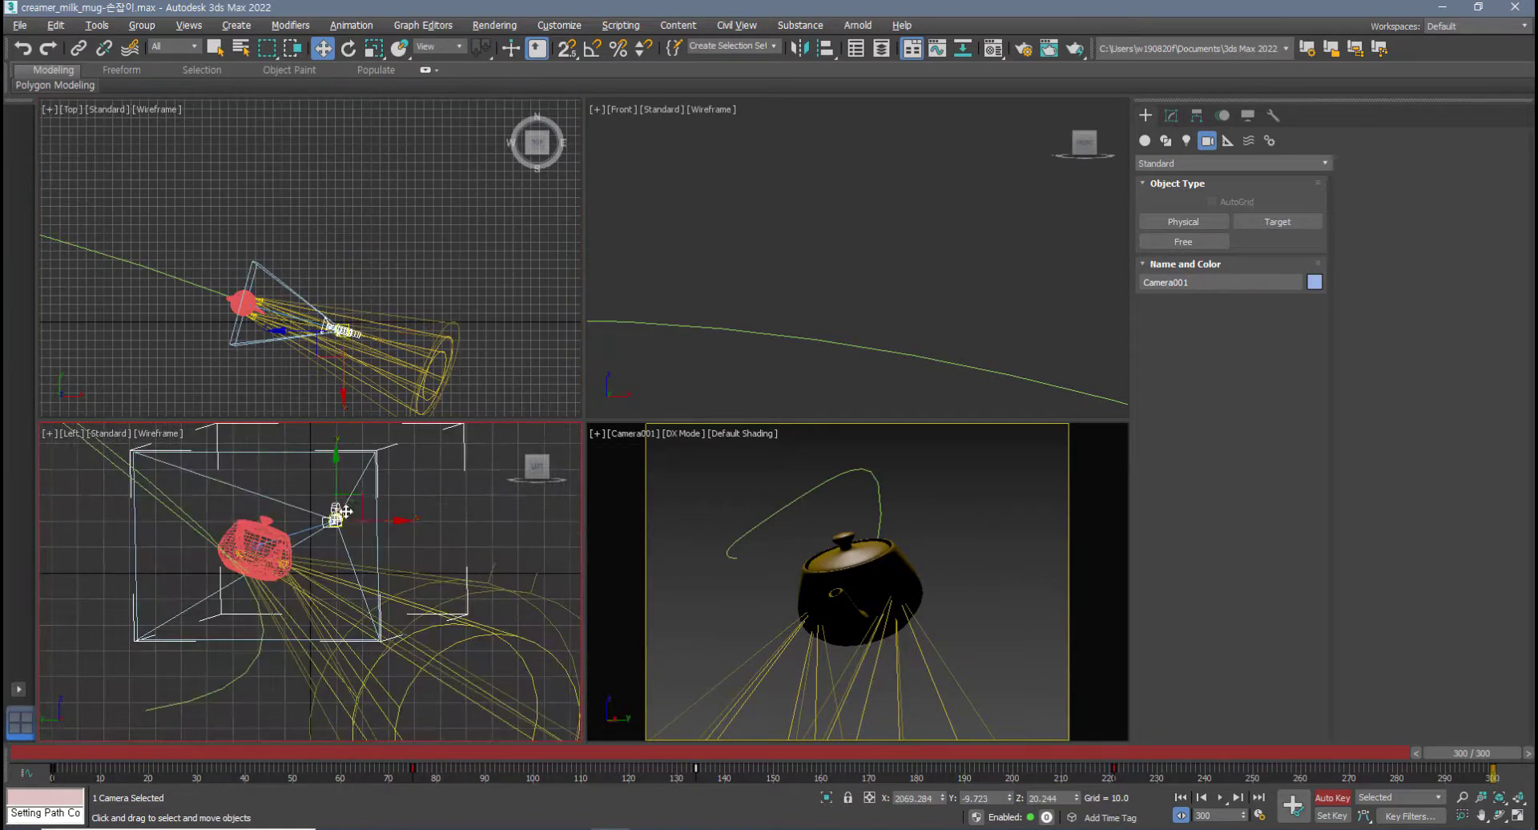
drag(344, 511, 353, 538)
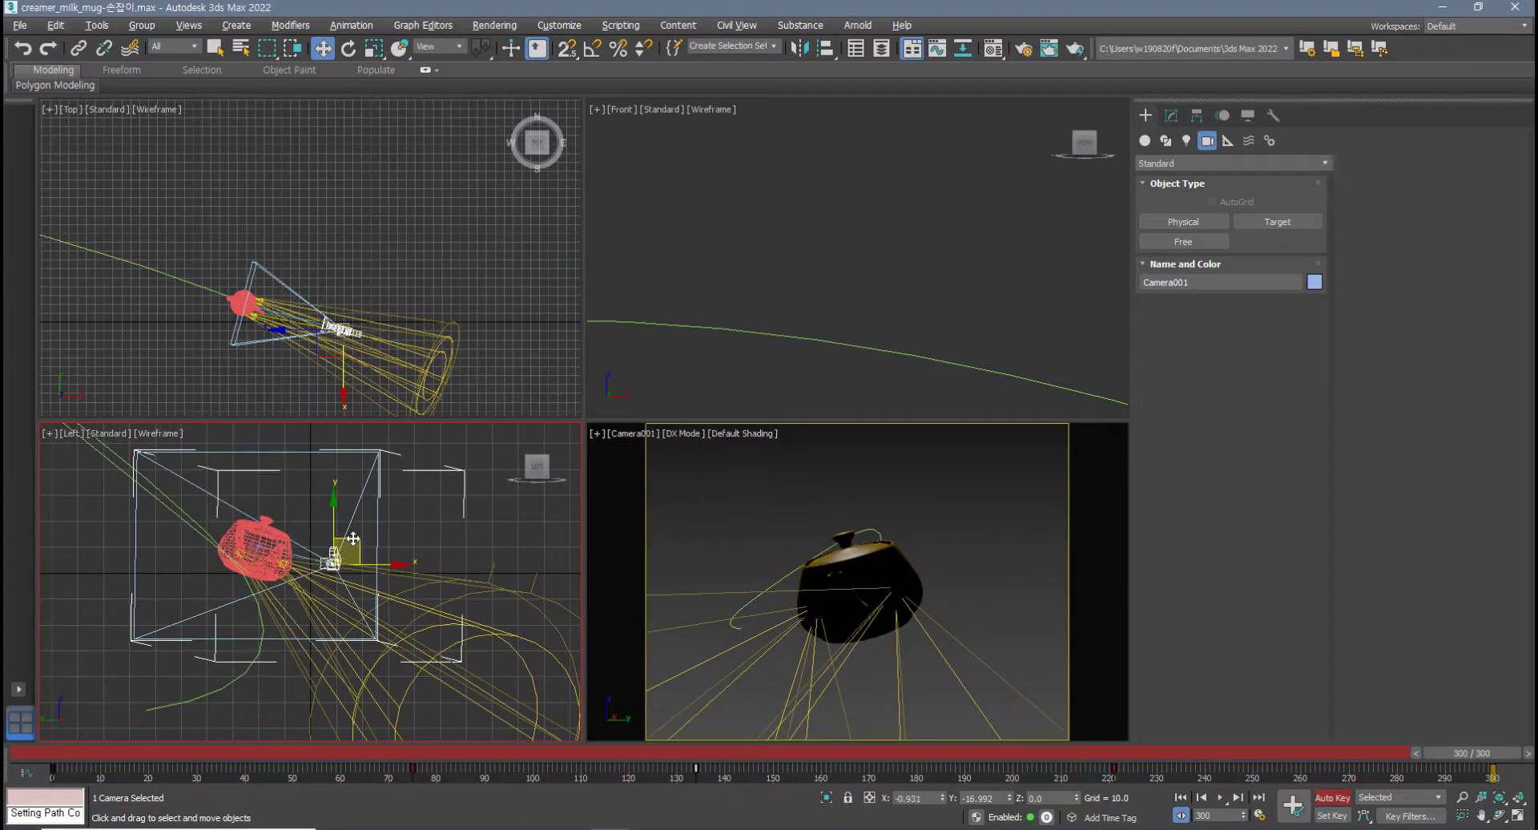
scroll(383, 357, down, 4)
middle_drag(222, 380, 257, 340)
click(240, 337)
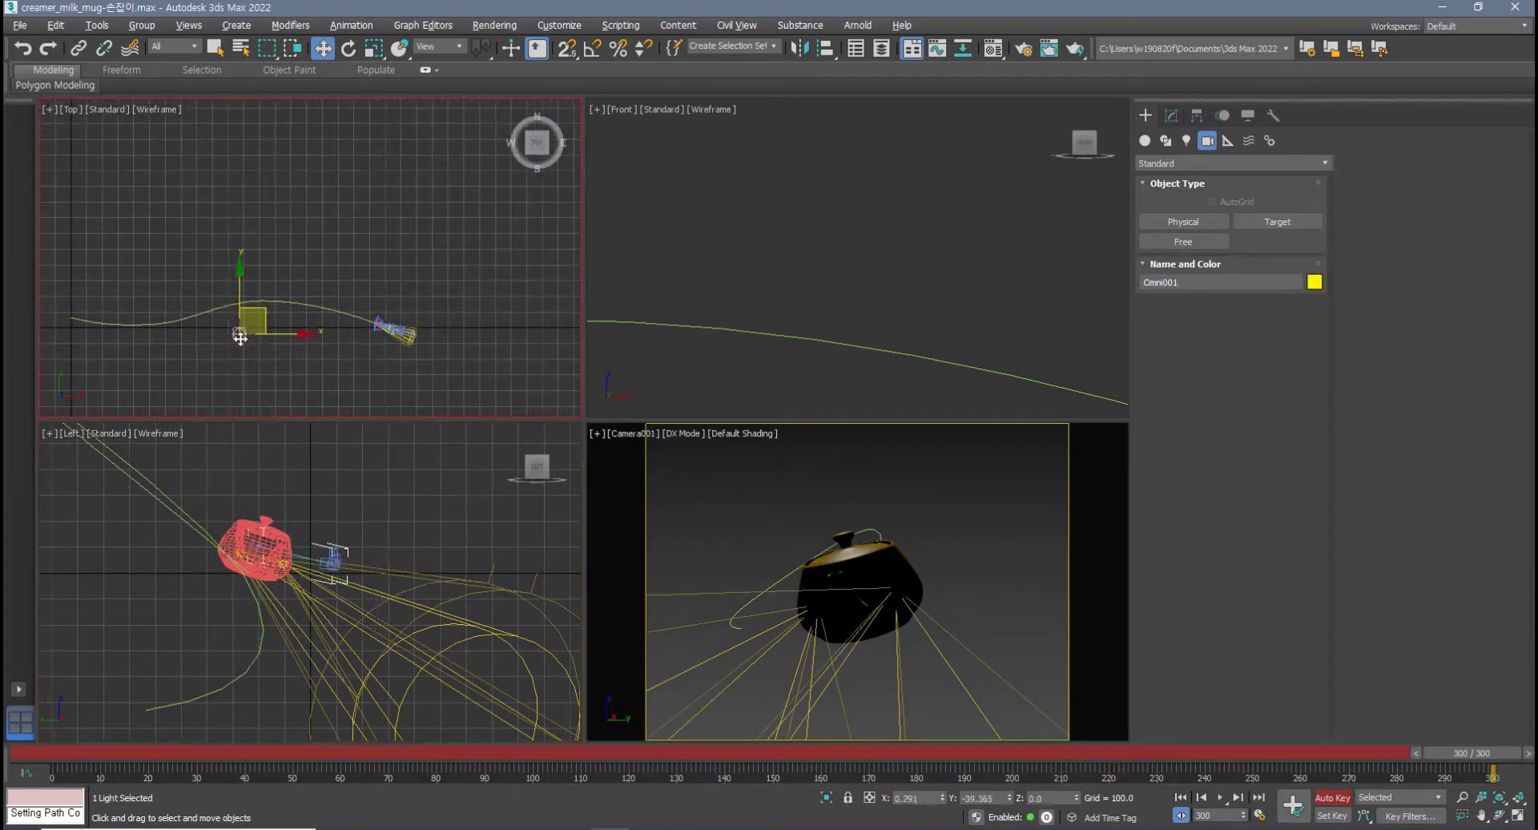
drag(238, 337, 237, 337)
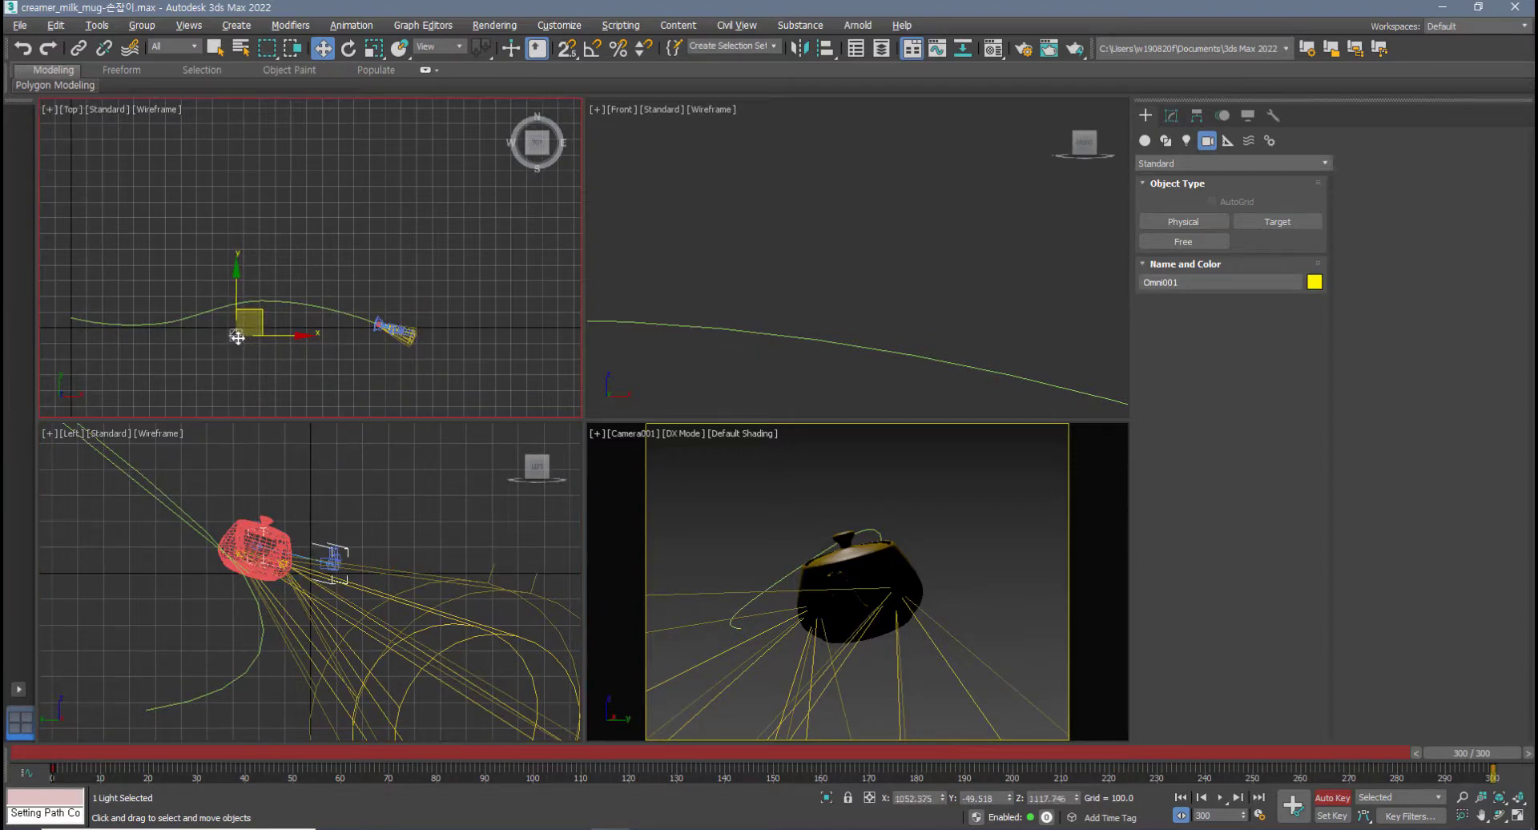
scroll(311, 352, down, 3)
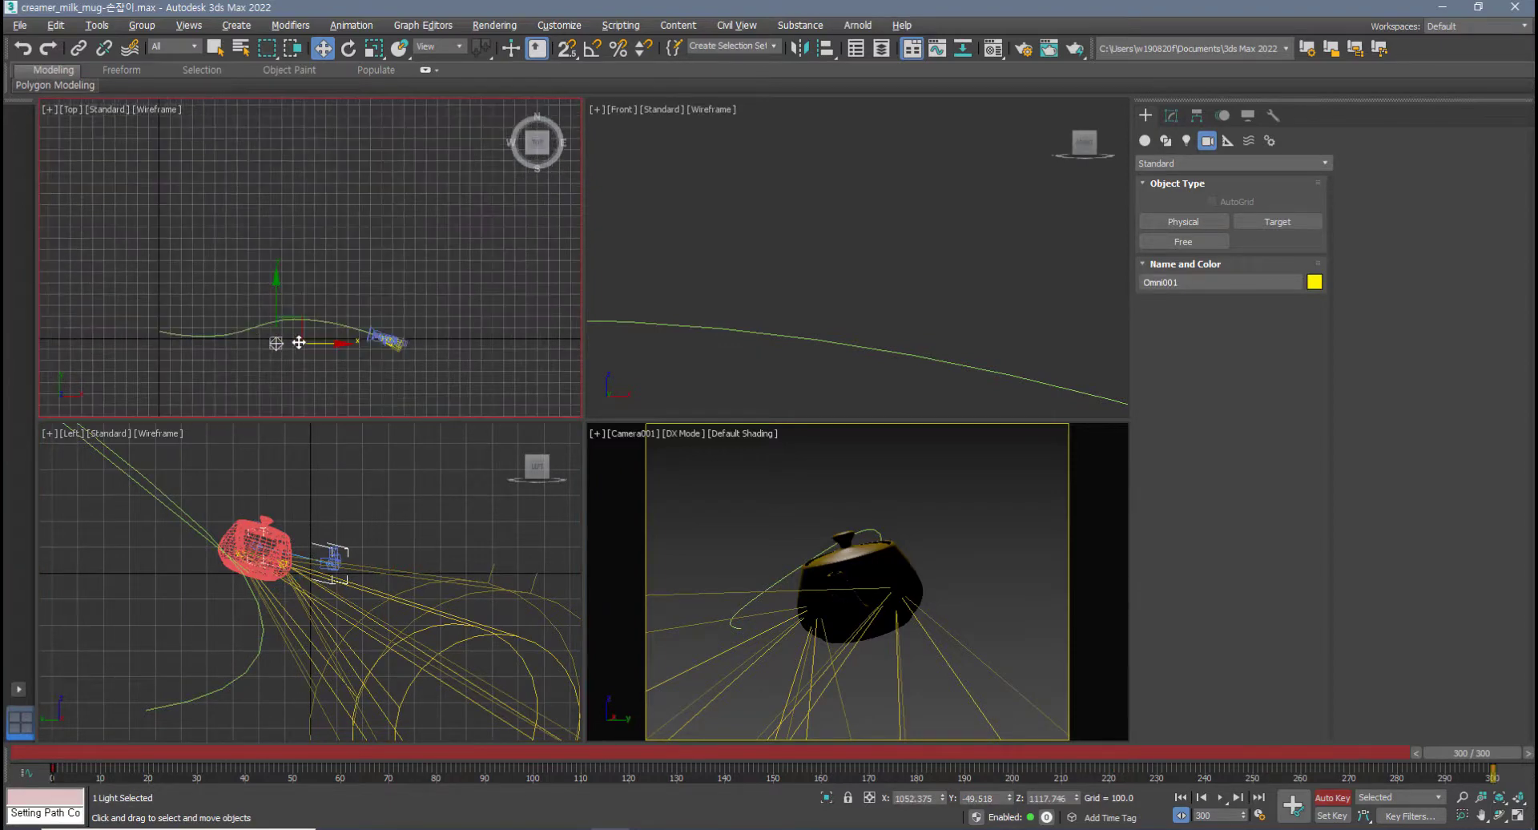
drag(282, 323, 231, 344)
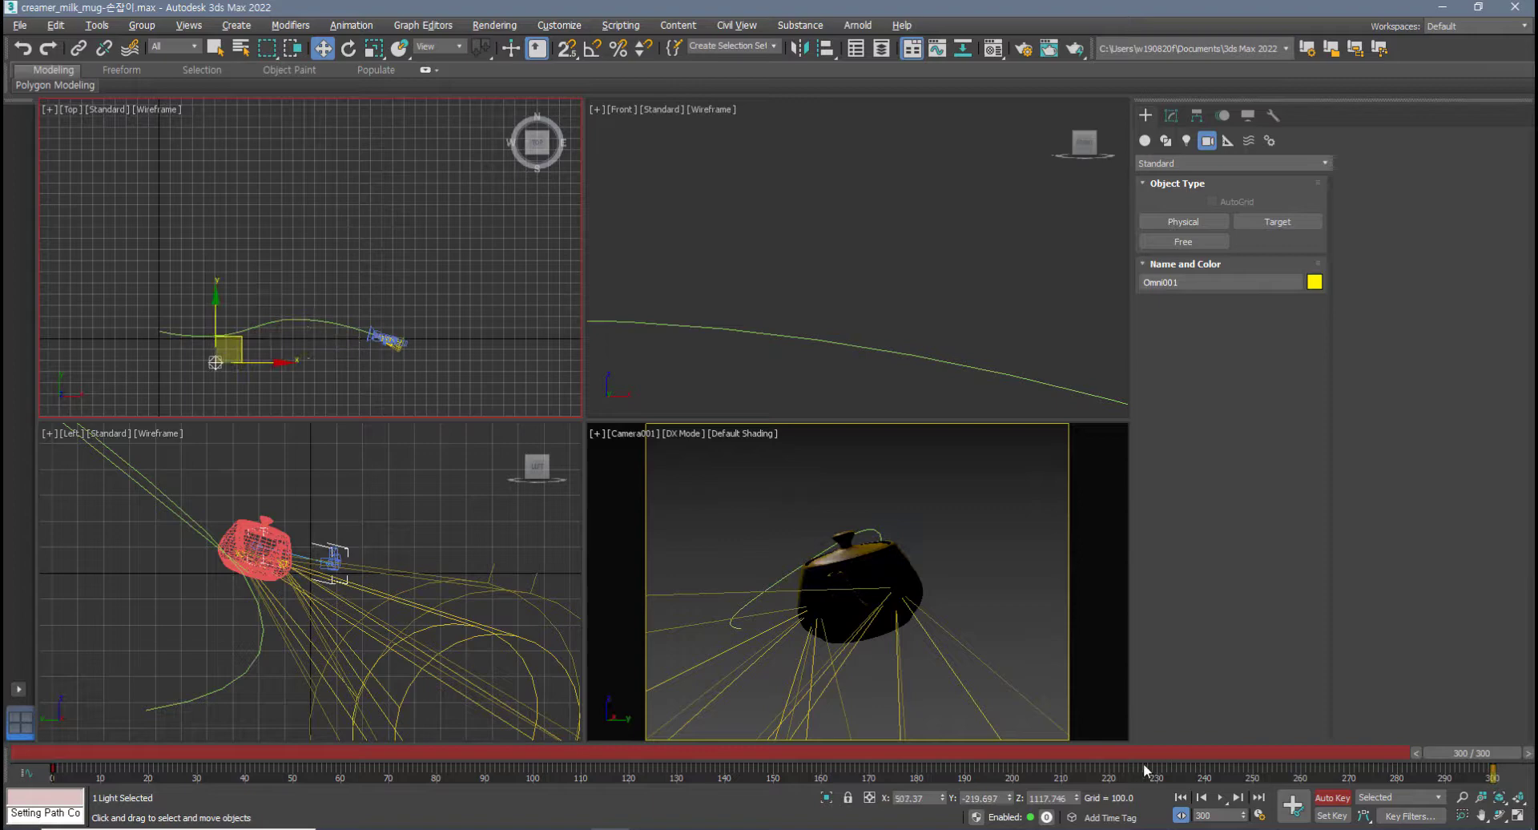
click(1233, 799)
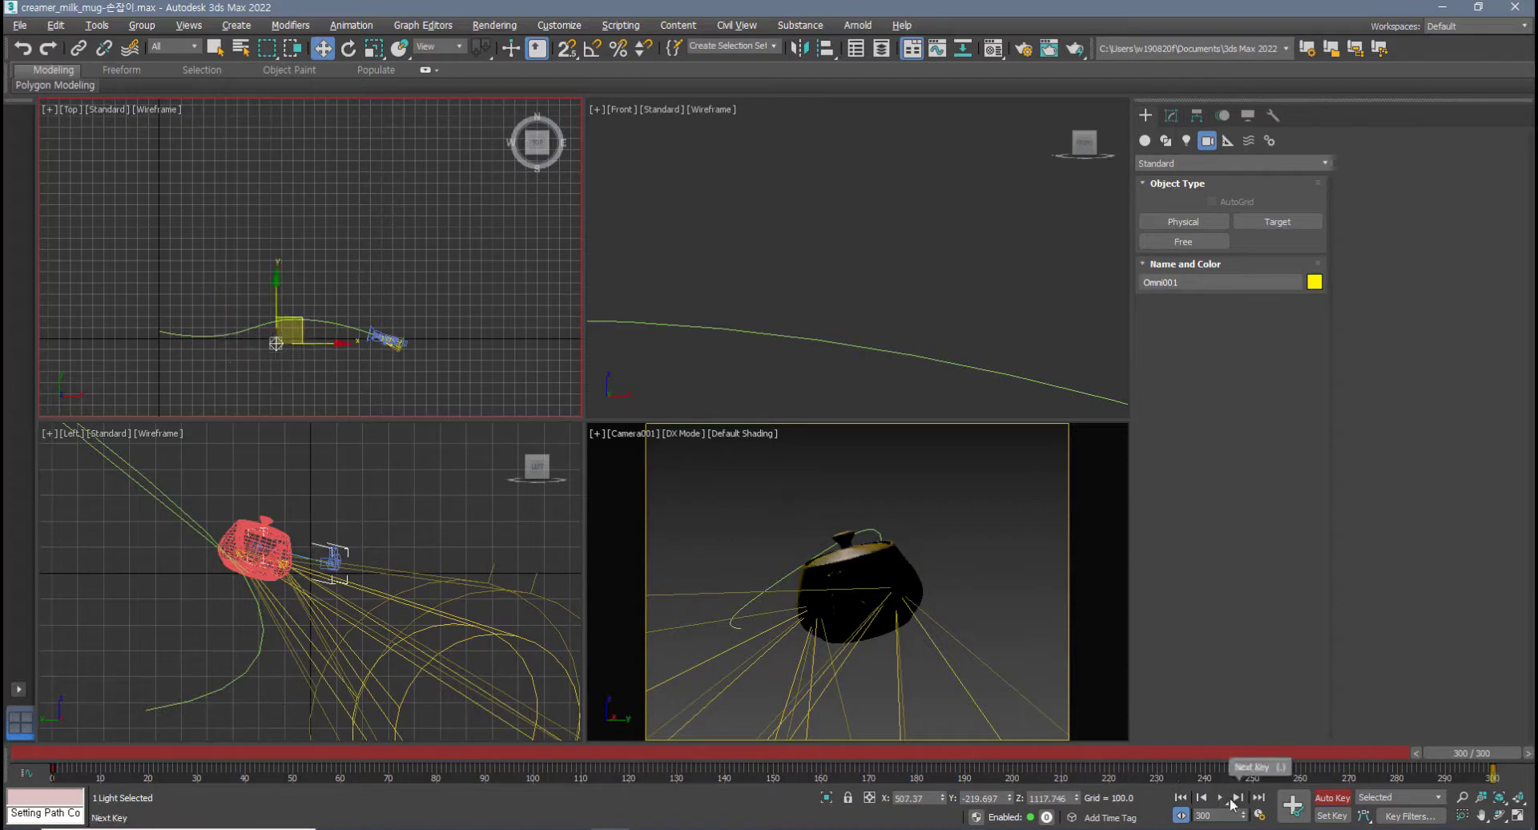
right_click(417, 503)
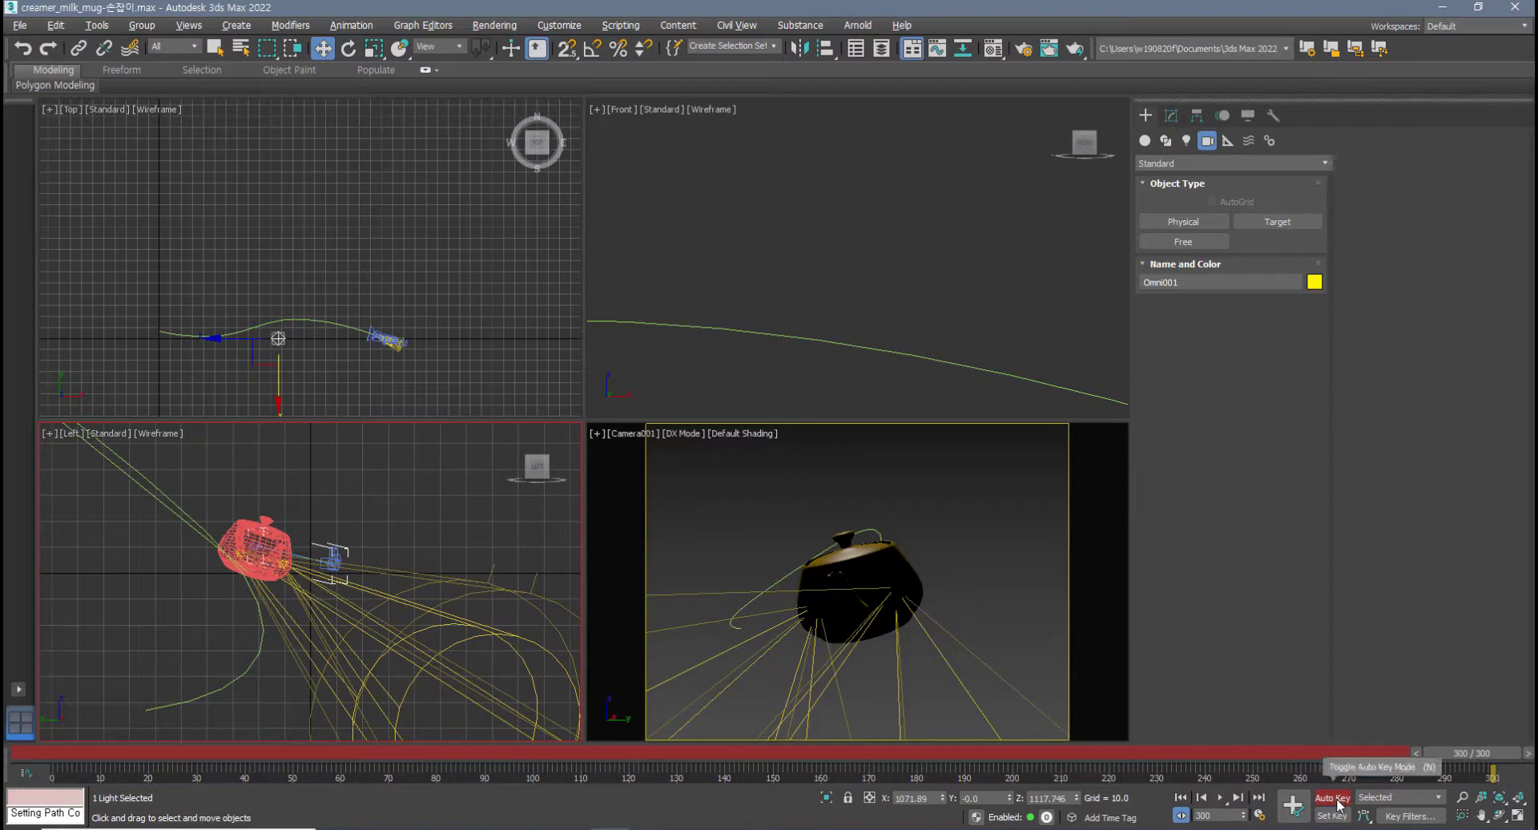
- Turn off Auto Key and, at frame 0, move the omni light to about X 1115, Y -136 in the Top view
click(310, 374)
click(281, 354)
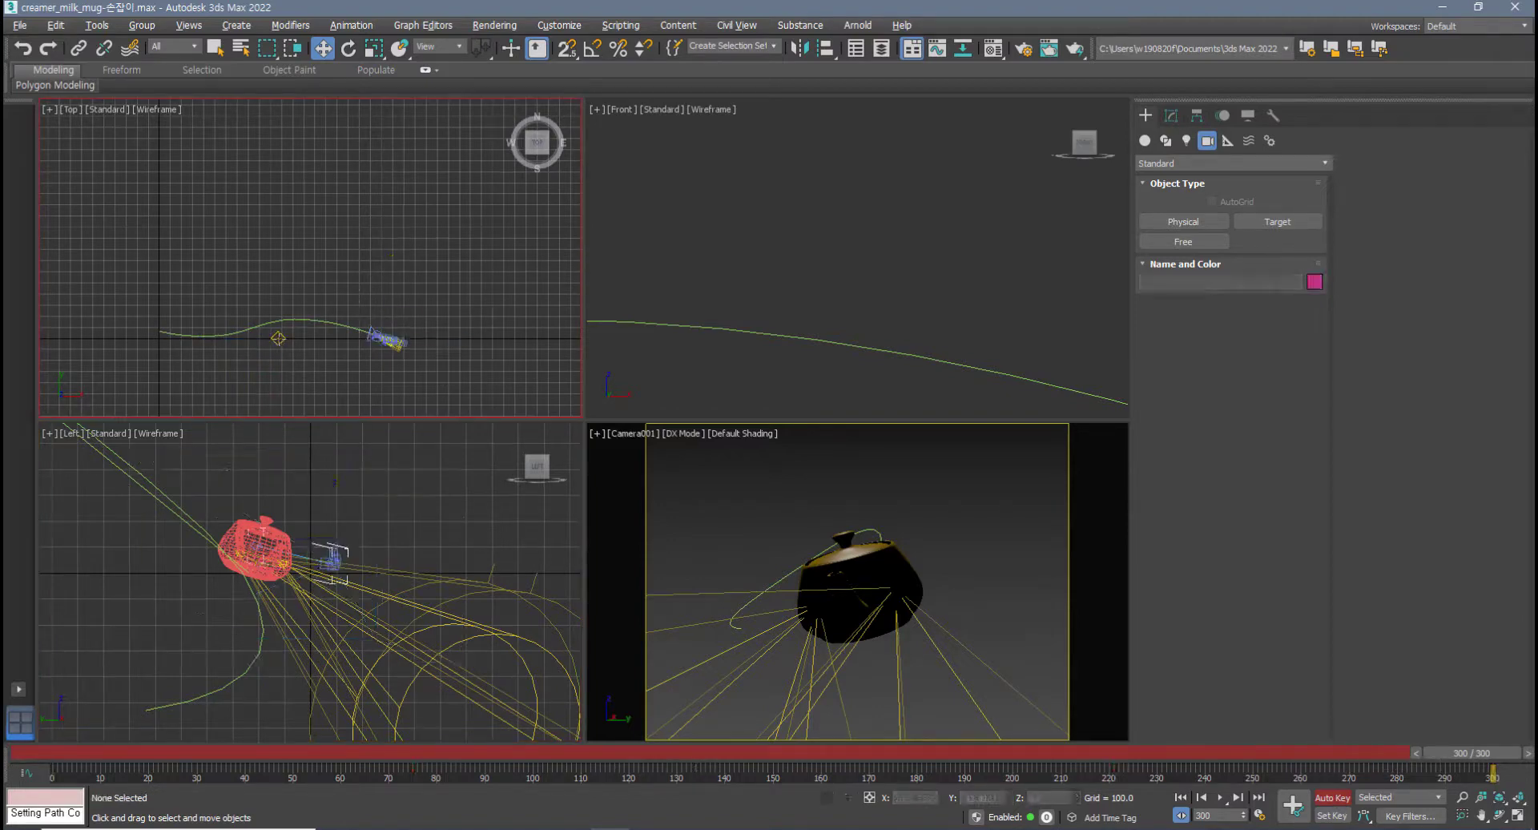
click(280, 339)
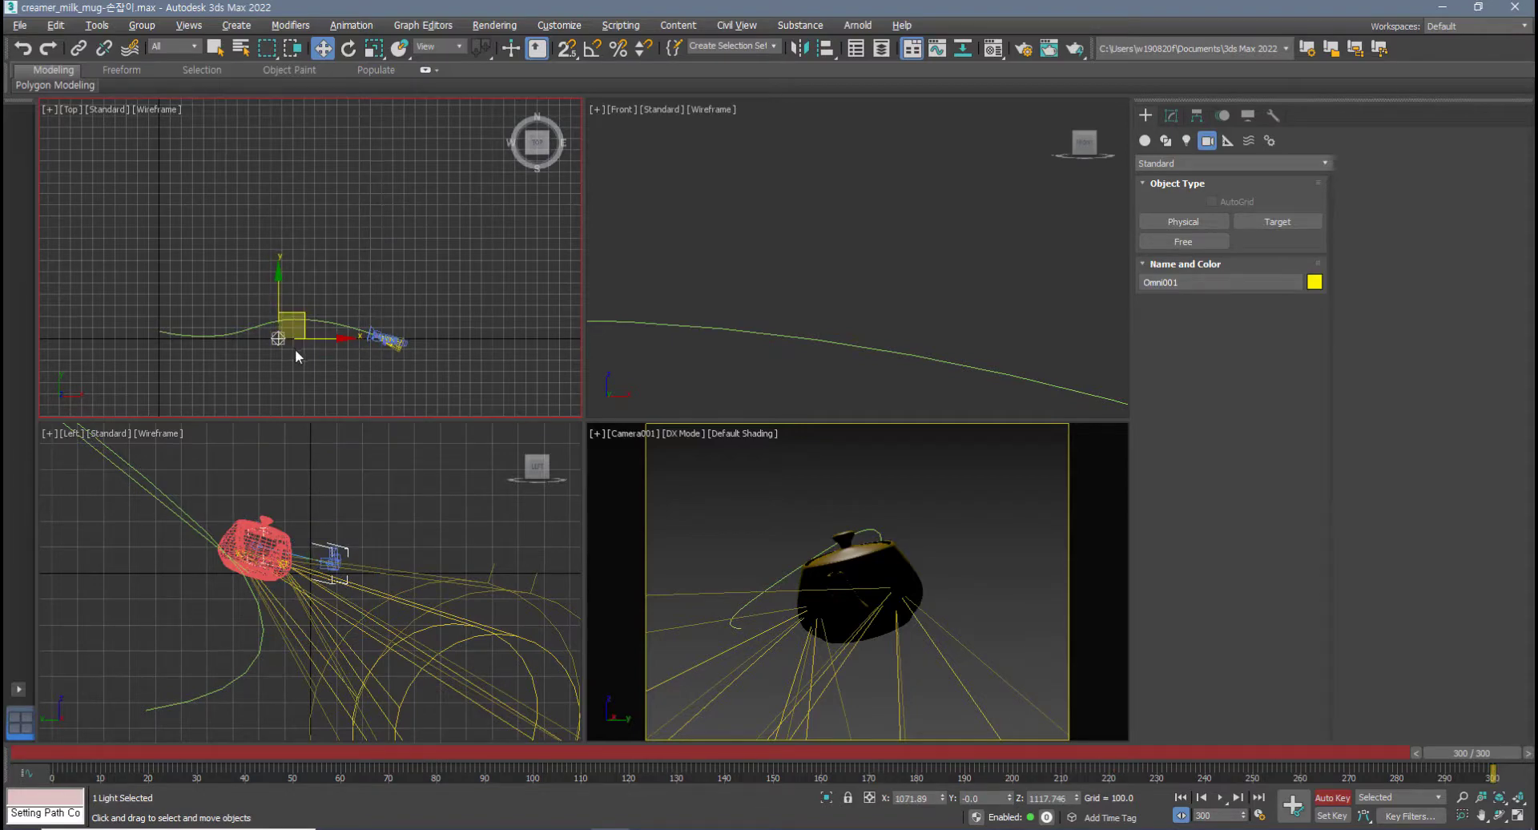
click(1333, 798)
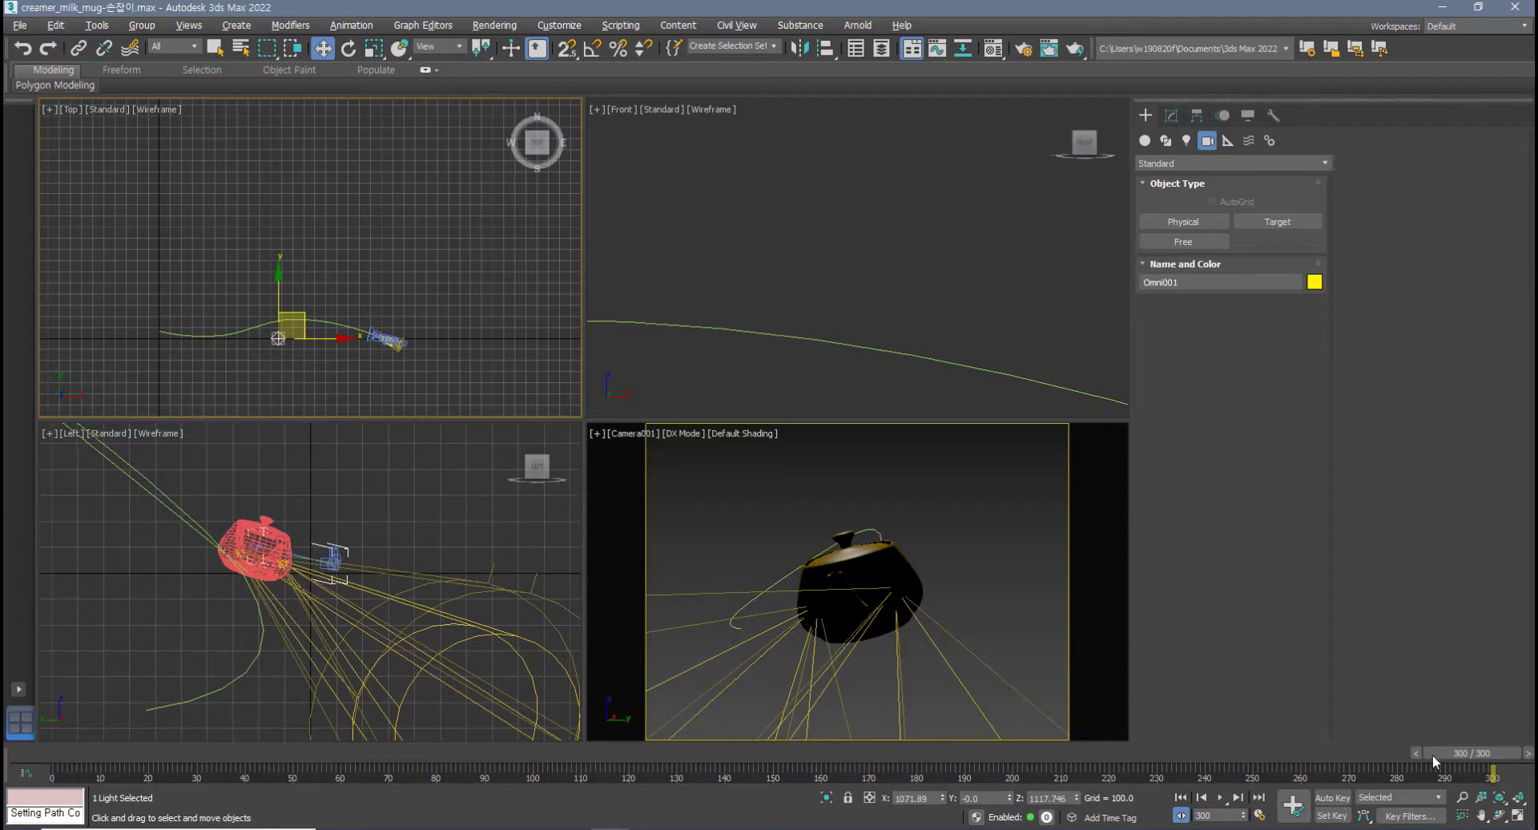
drag(1459, 754, 13, 759)
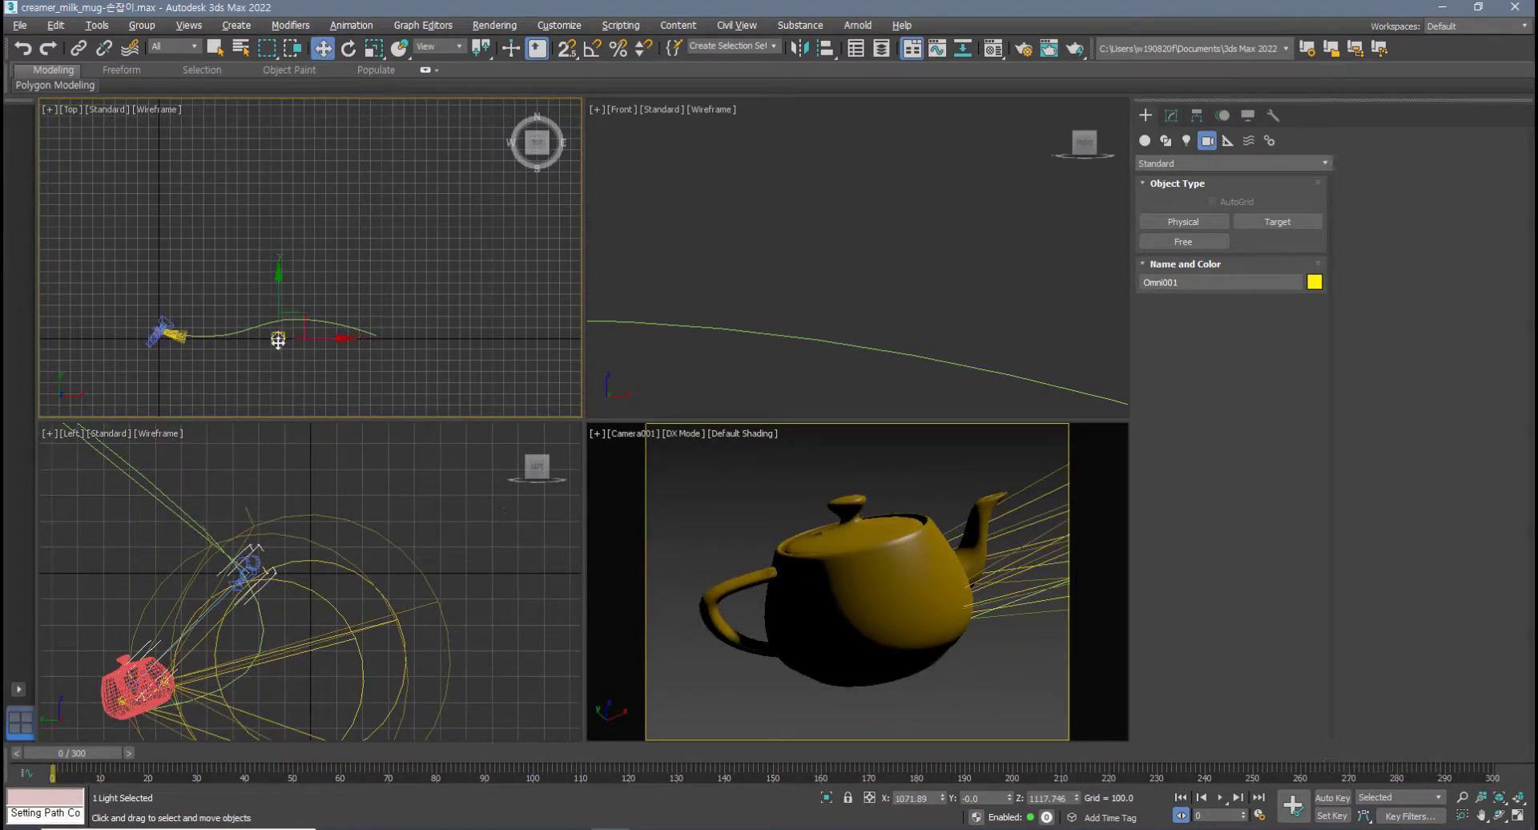
drag(278, 339, 269, 350)
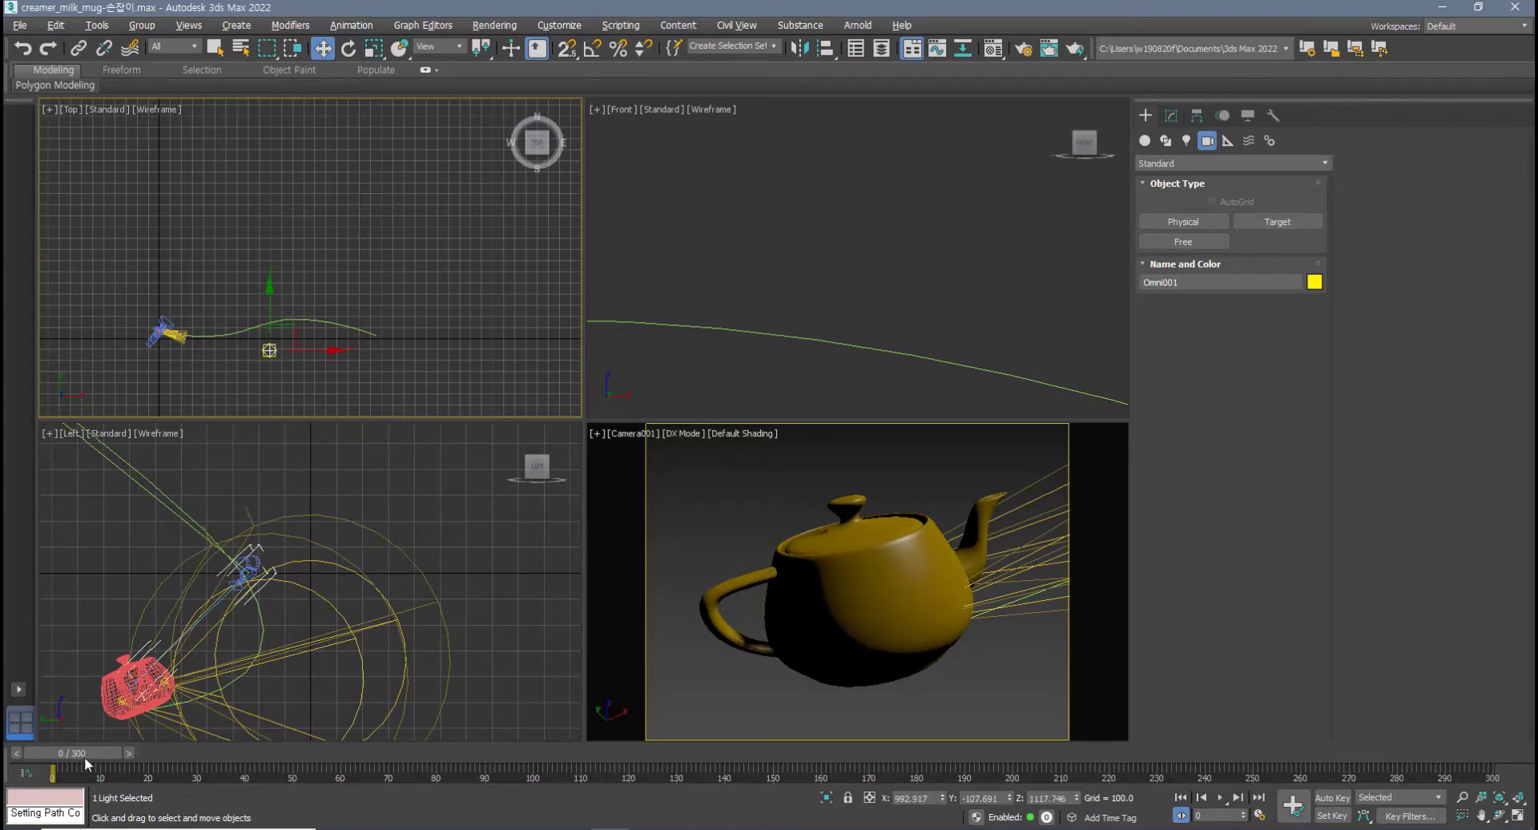
mouse_move(272, 351)
mouse_down()
mouse_move(336, 272)
mouse_move(283, 353)
mouse_up()
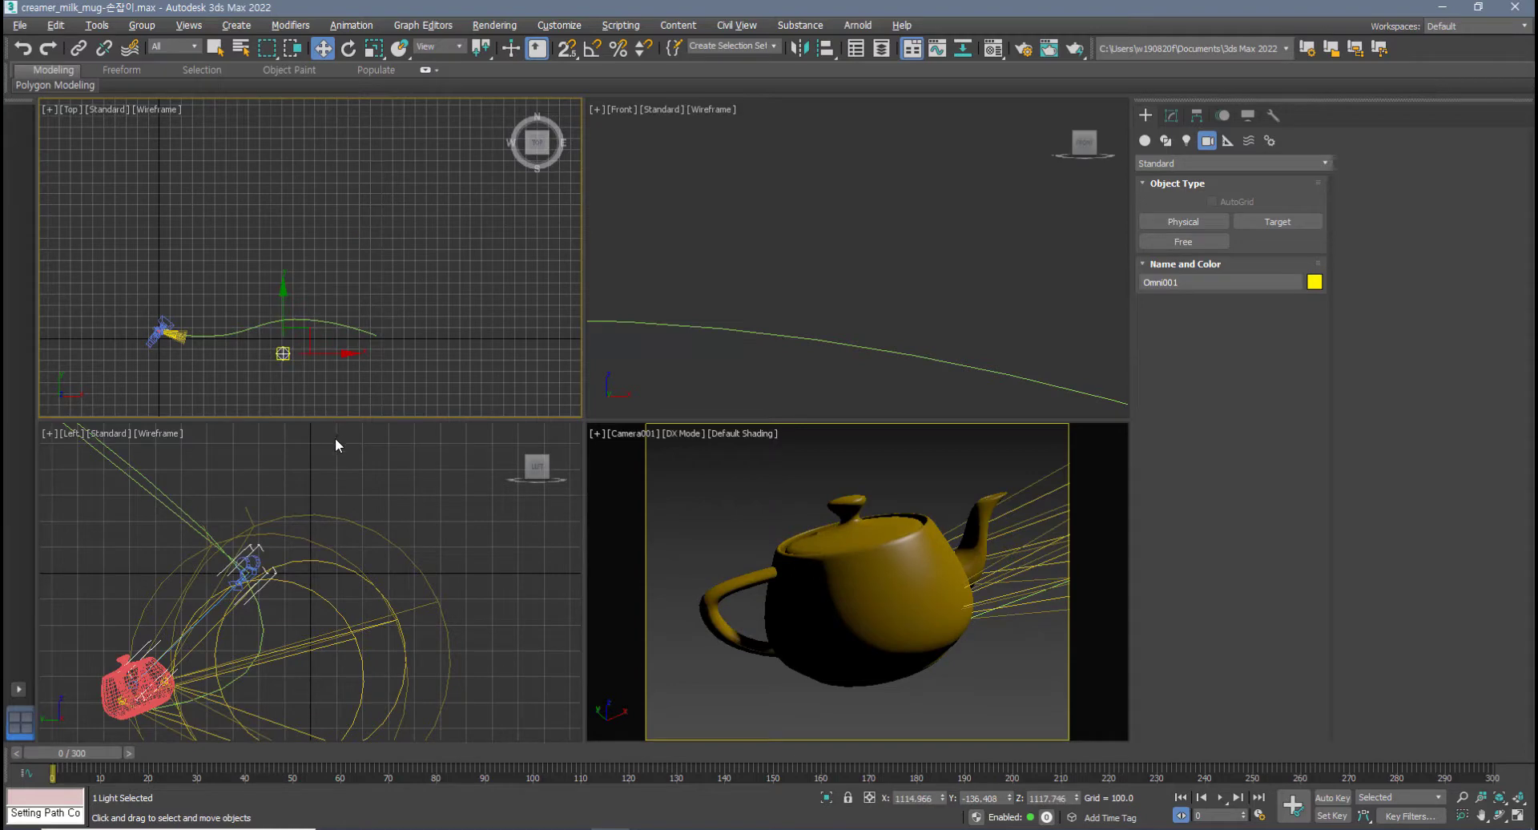
- Copy the omni light and place one light near each end of the path, the copy at about X 2359, Y -359
mouse_move(99, 752)
mouse_down()
mouse_move(501, 757)
mouse_move(106, 754)
mouse_up()
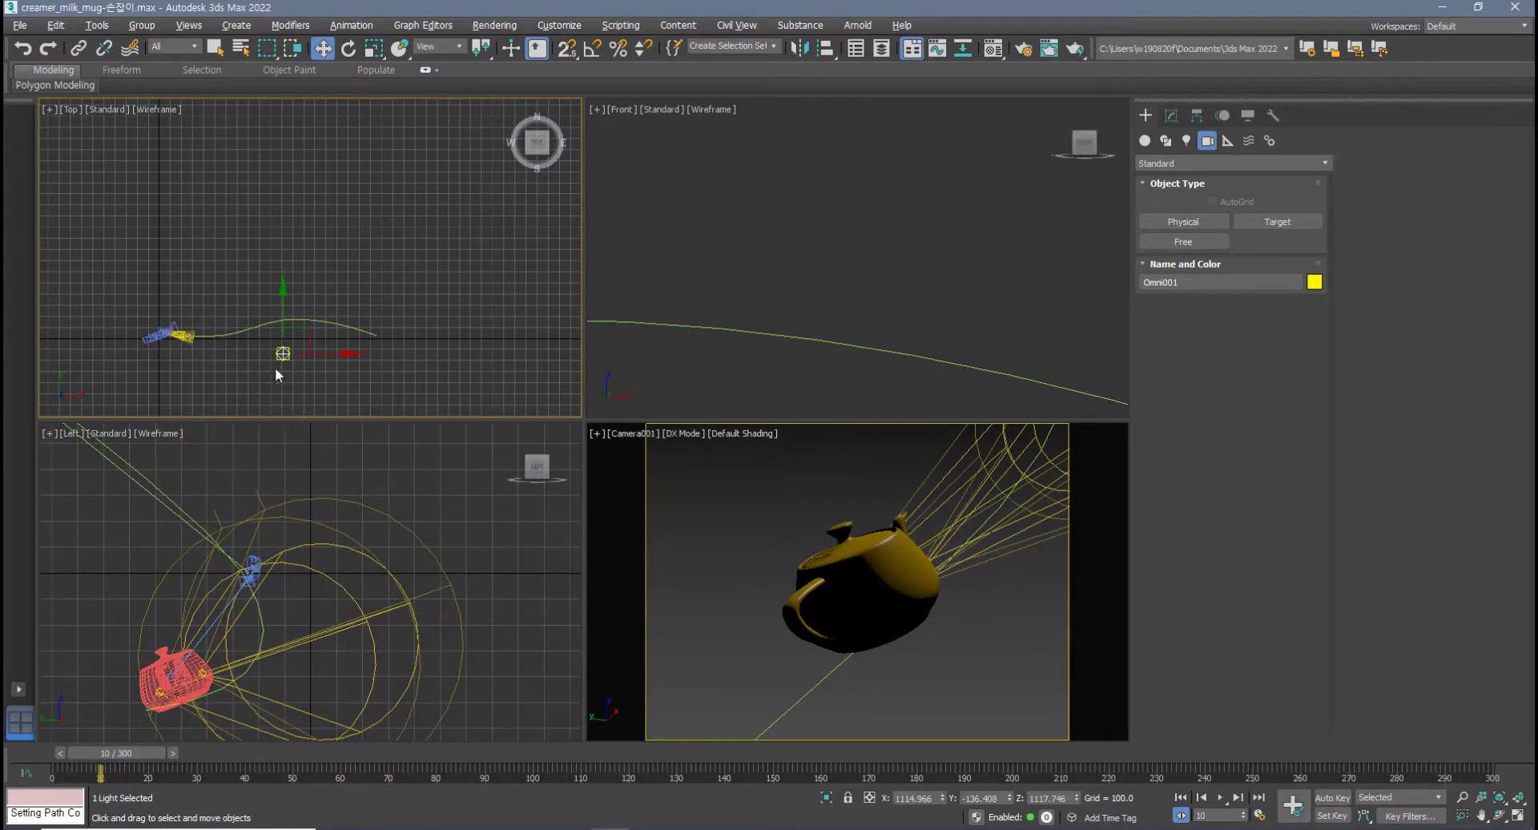
drag(135, 757, 79, 754)
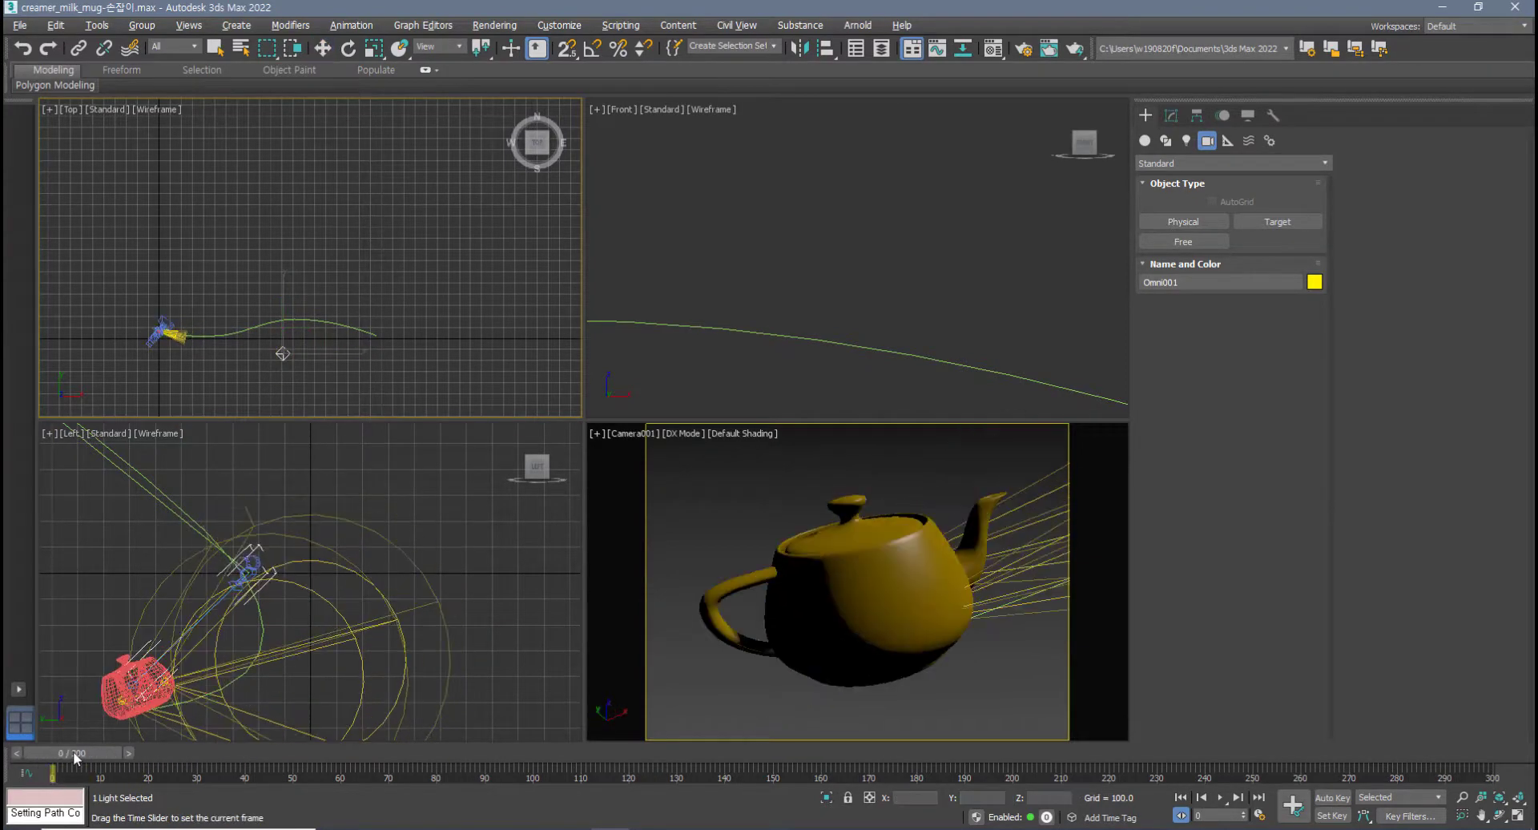
key(w)
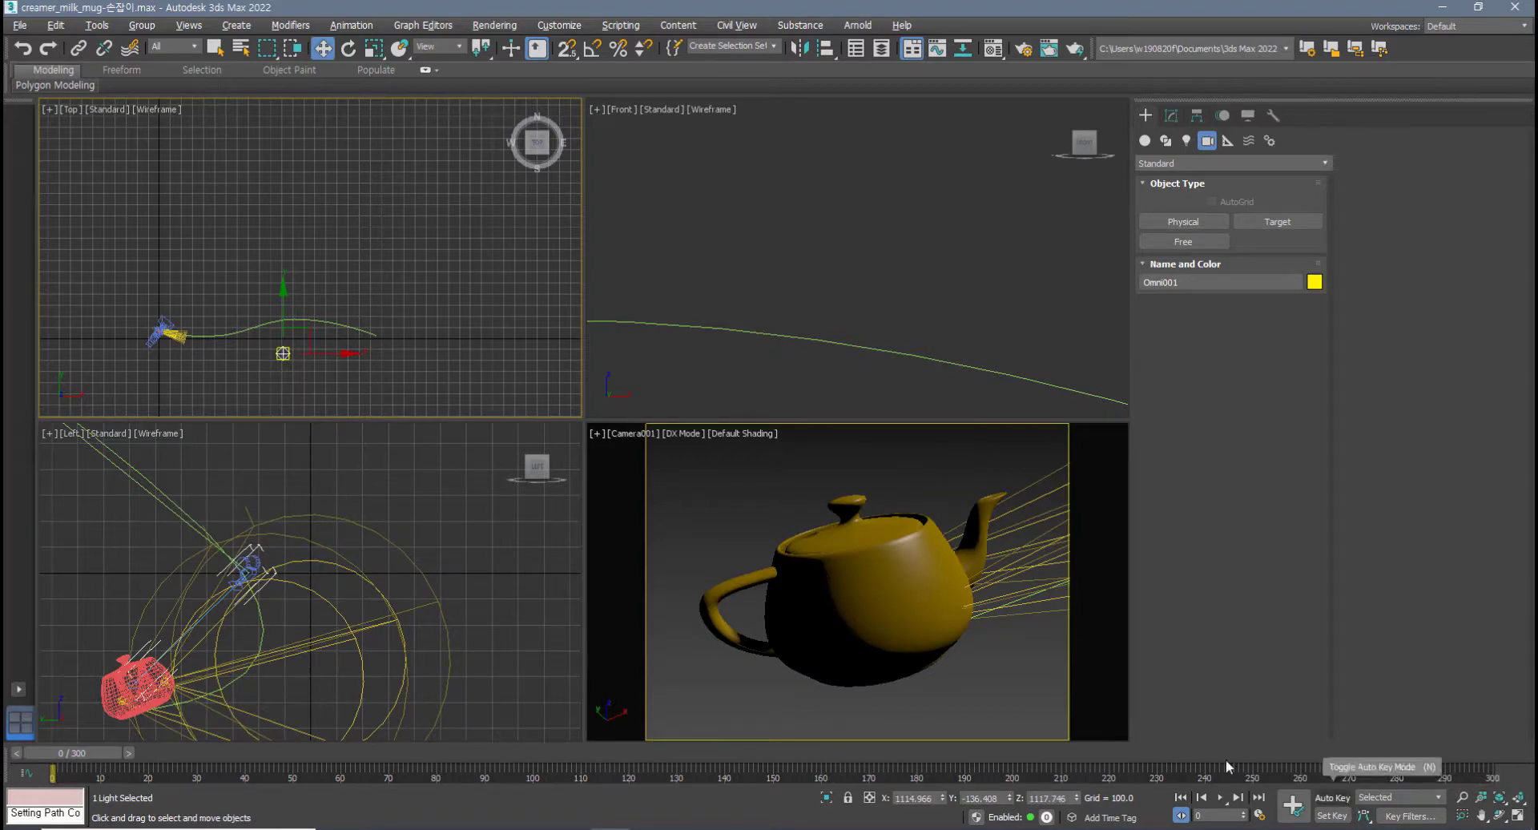
mouse_move(280, 354)
mouse_down()
mouse_move(184, 374)
mouse_move(470, 394)
mouse_up()
click(771, 490)
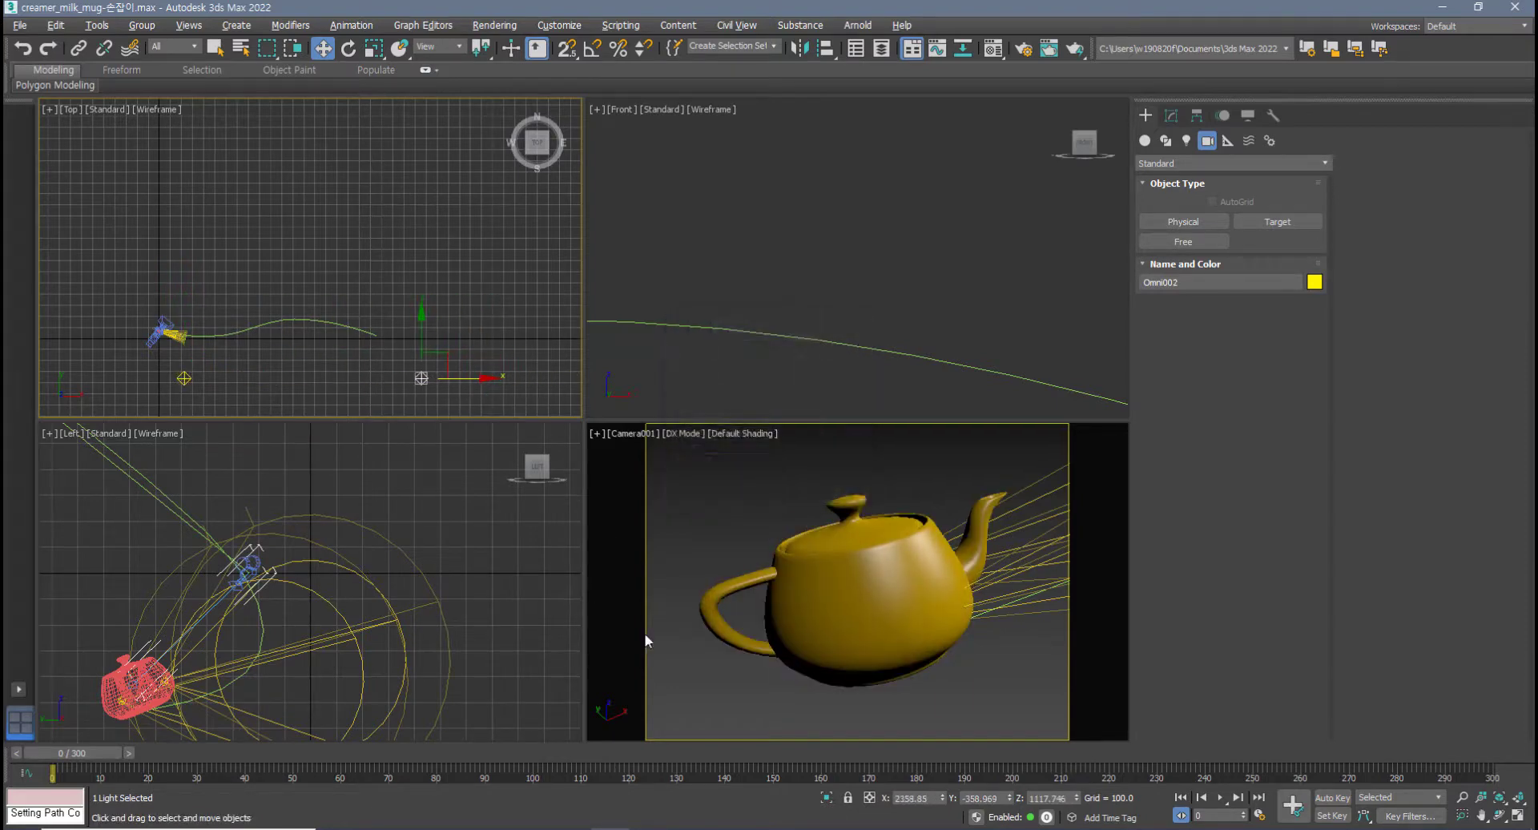
- Play the animation in the Camera001 view and return the timeline to frame 0
right_click(646, 635)
click(1219, 797)
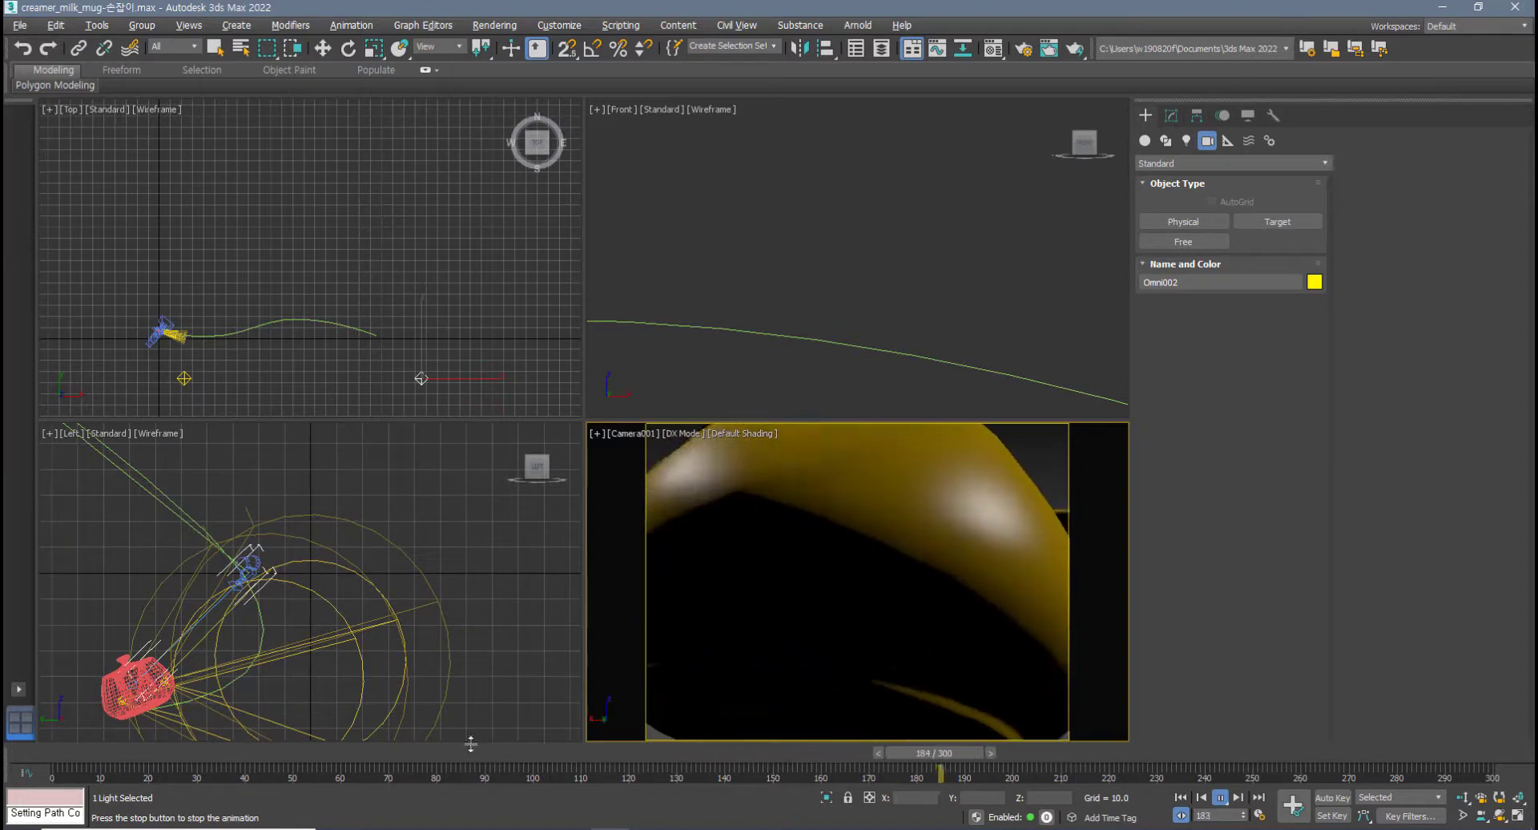
drag(432, 756, 48, 753)
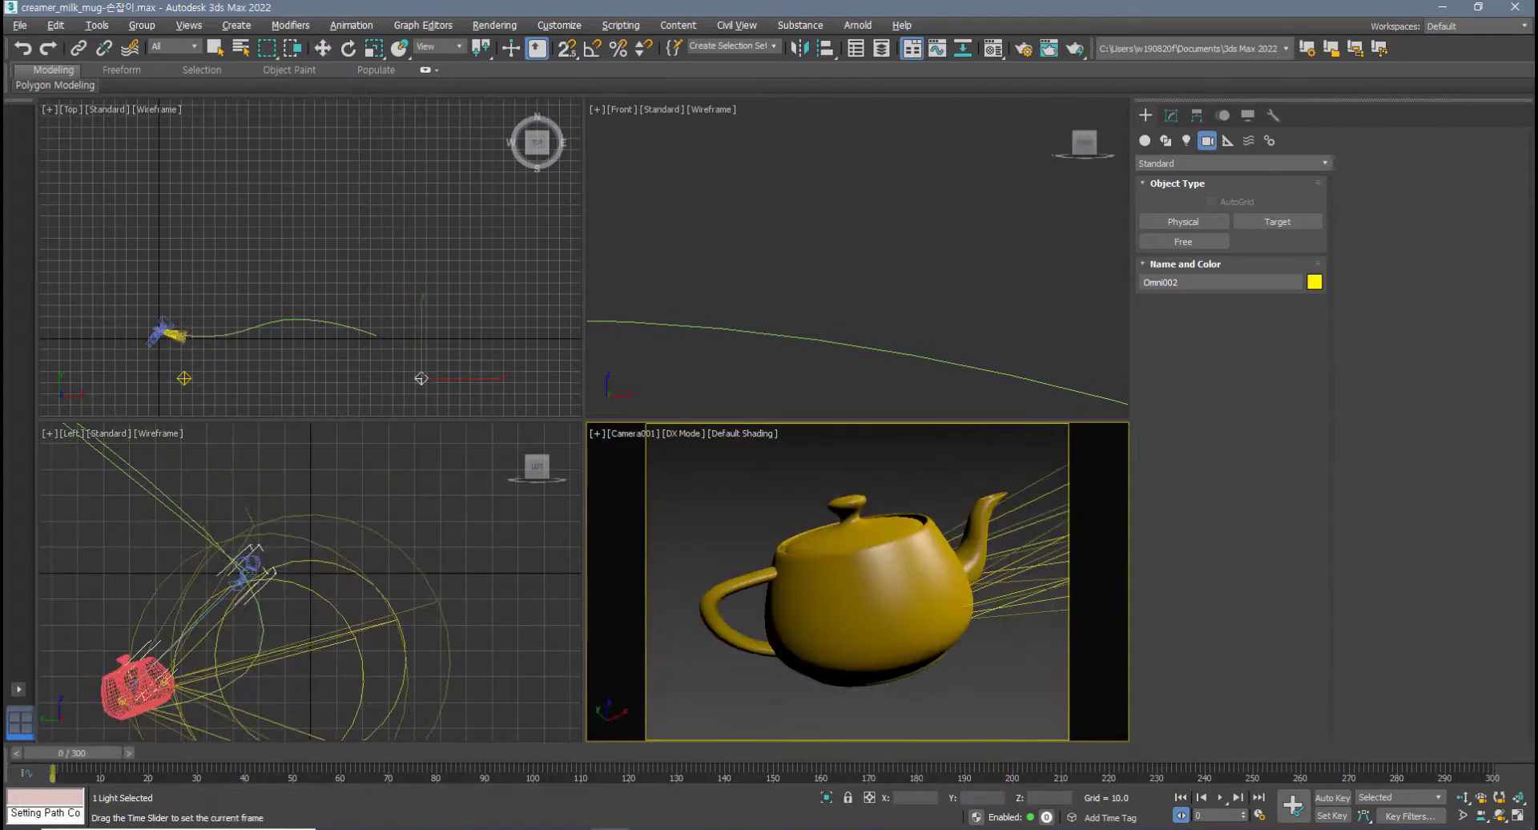
- Create a cylinder beside the start of the path, with a radius of about 62 and a height of about 899
right_click(237, 388)
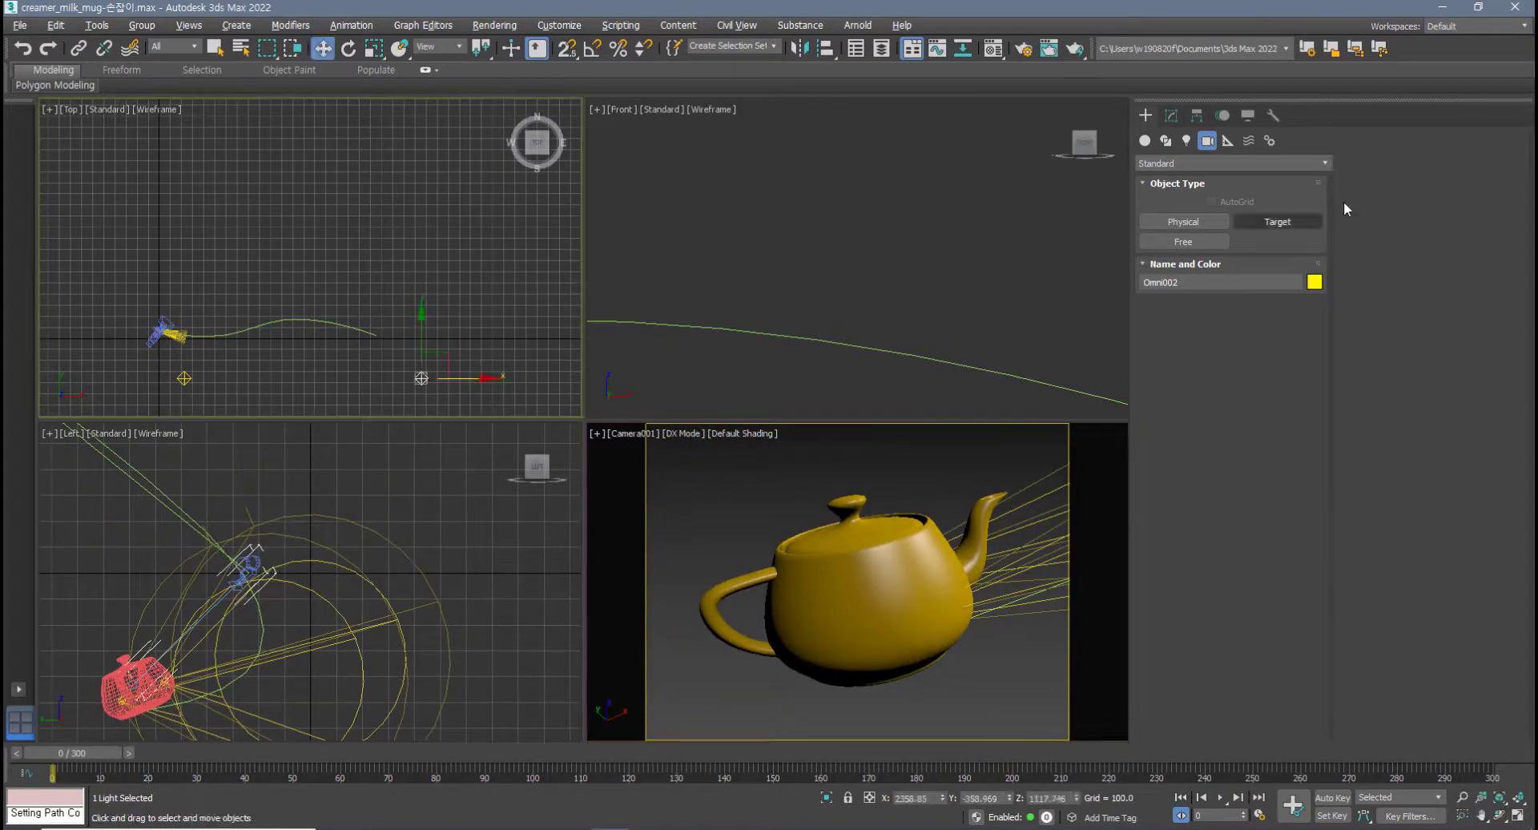
click(1145, 141)
click(1183, 261)
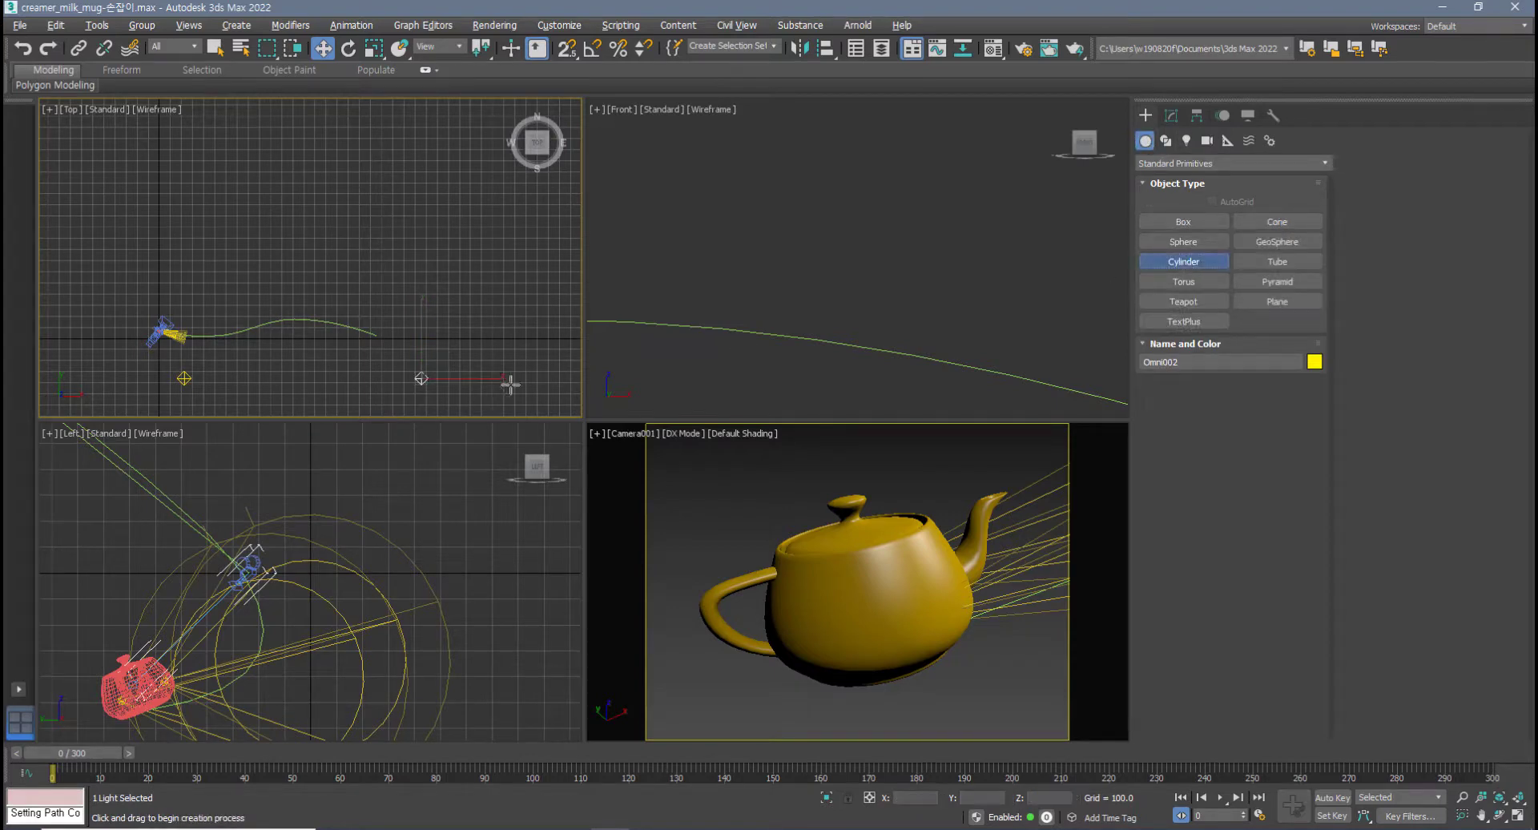
scroll(160, 289, up, 3)
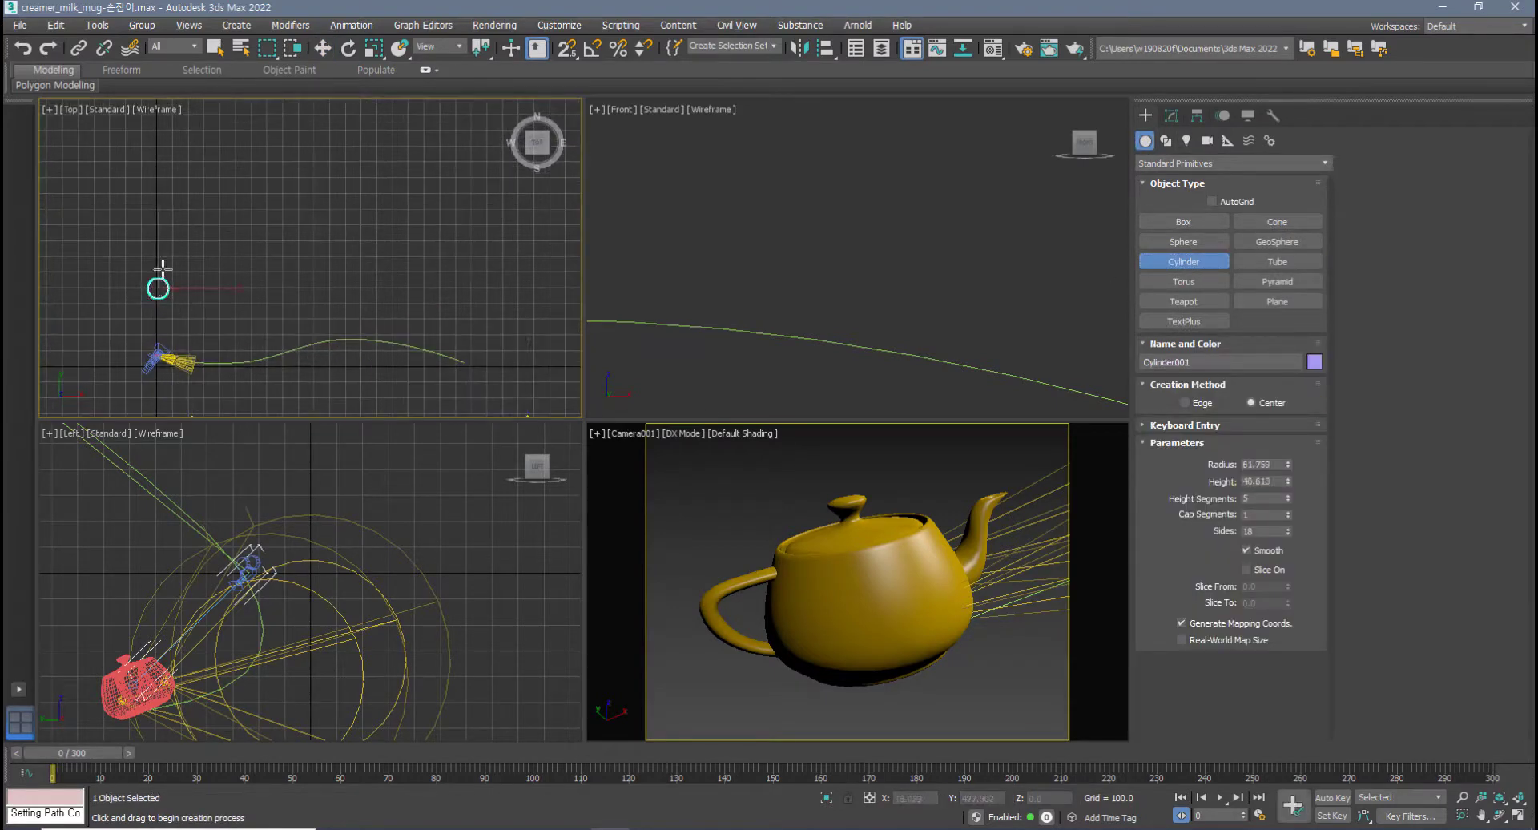
scroll(801, 356, down, 7)
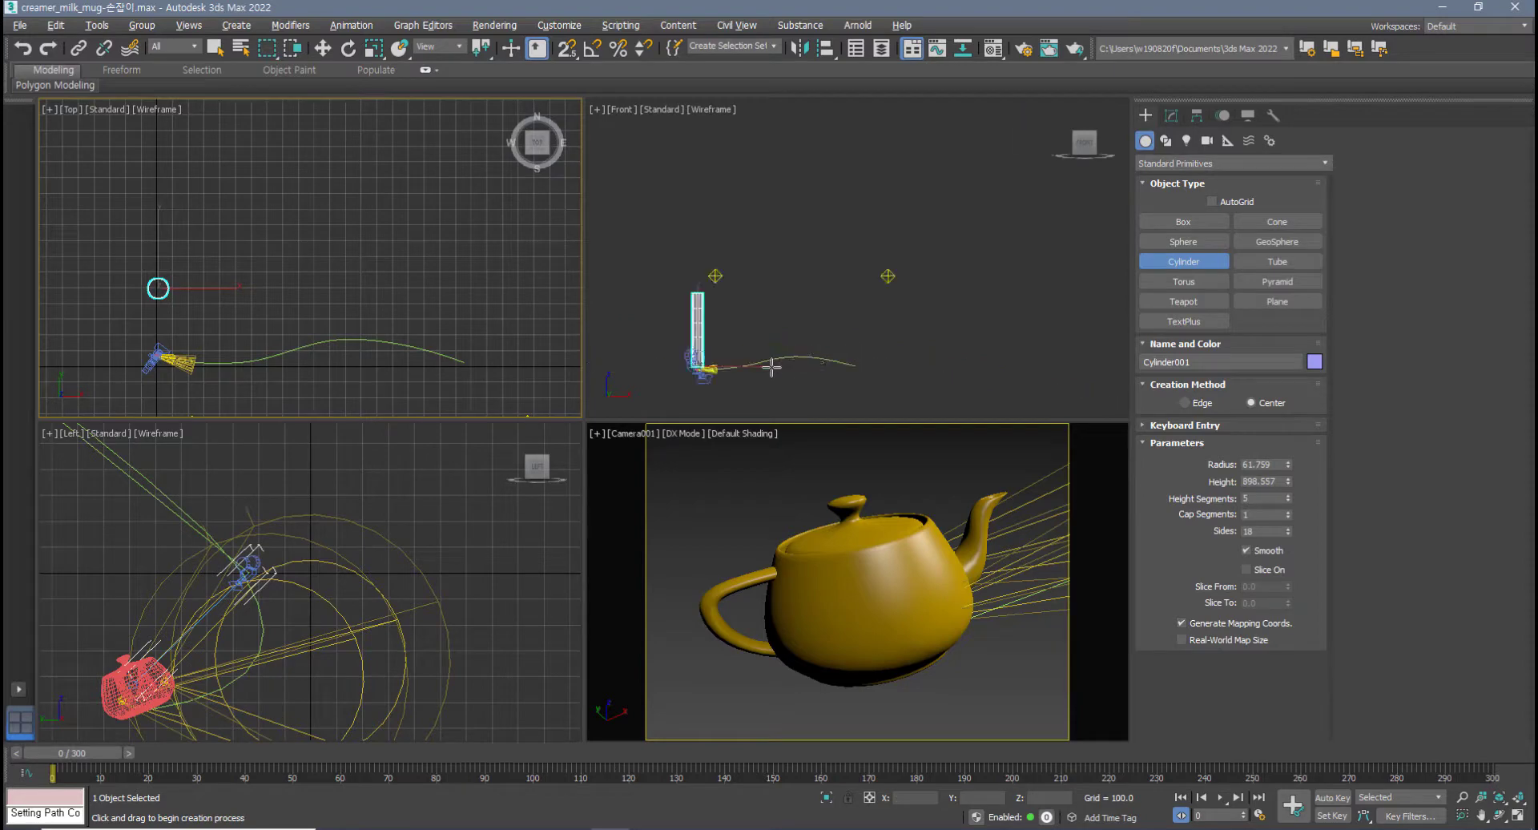
- Select the free spotlight at the start of the path and show its parameters
middle_drag(772, 364, 825, 358)
scroll(825, 358, up, 1)
middle_drag(281, 329, 333, 312)
scroll(301, 300, up, 3)
scroll(296, 301, down, 5)
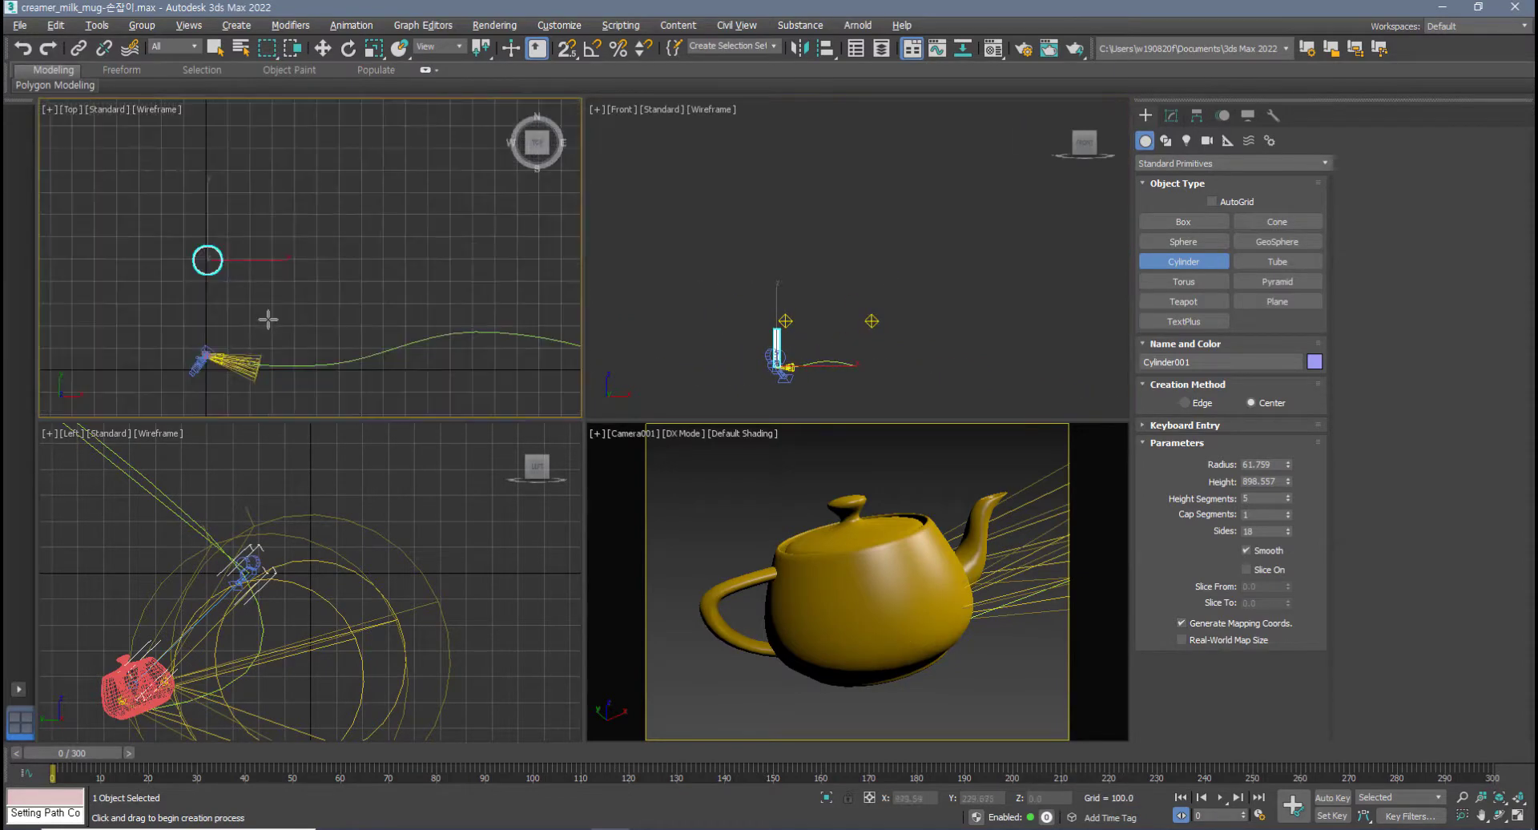
key(w)
click(221, 362)
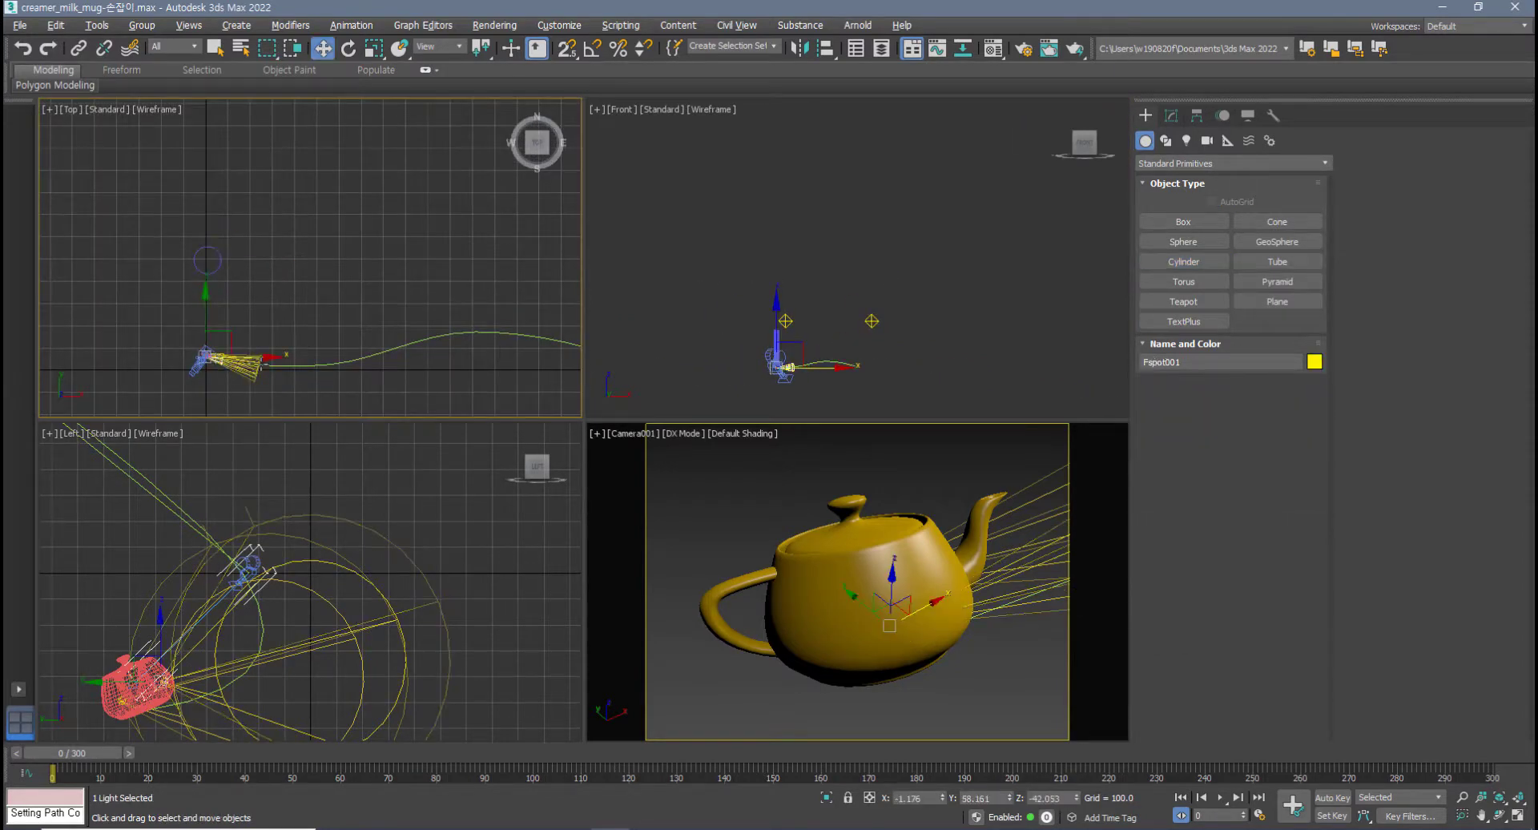
click(1171, 115)
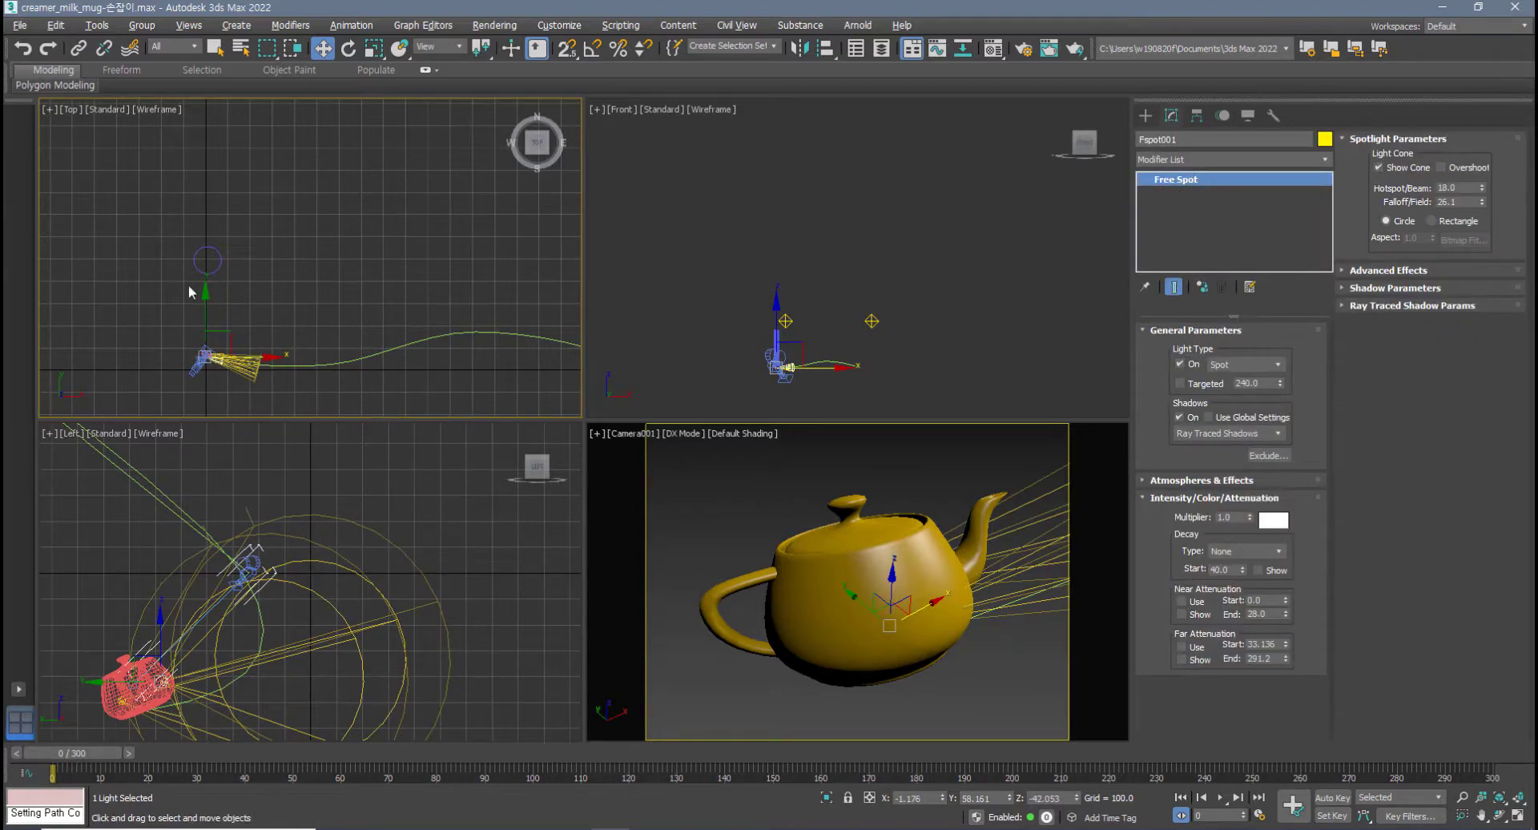
- Try to copy the cylinder as nine widely spaced instances along X in the Top view
scroll(192, 288, up, 2)
click(213, 251)
scroll(217, 262, down, 2)
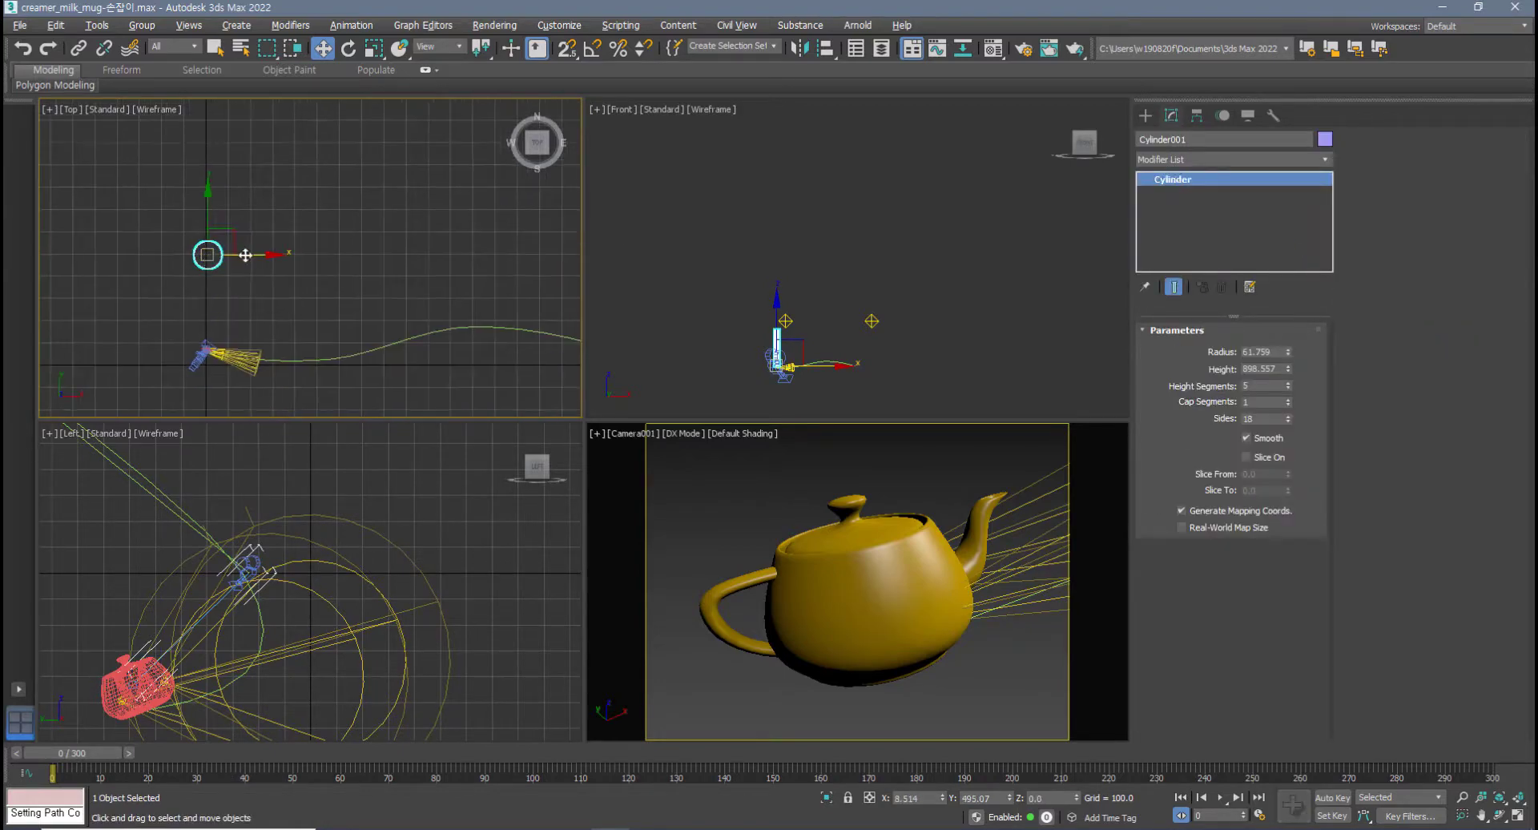
mouse_move(245, 255)
shift+mouse_down()
mouse_move(426, 248)
mouse_move(393, 241)
shift+mouse_up()
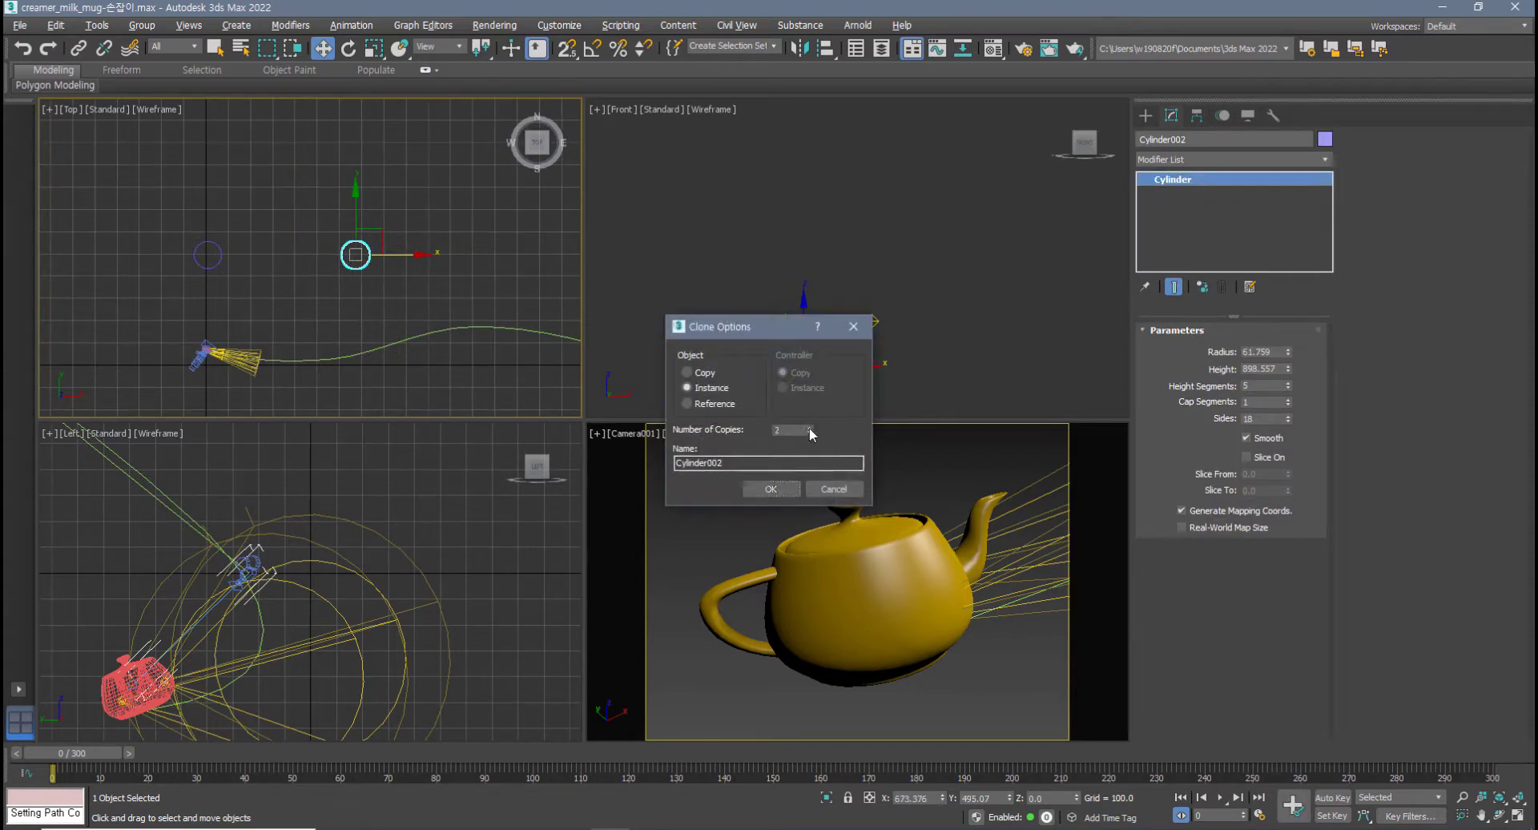
click(770, 488)
scroll(285, 319, down, 3)
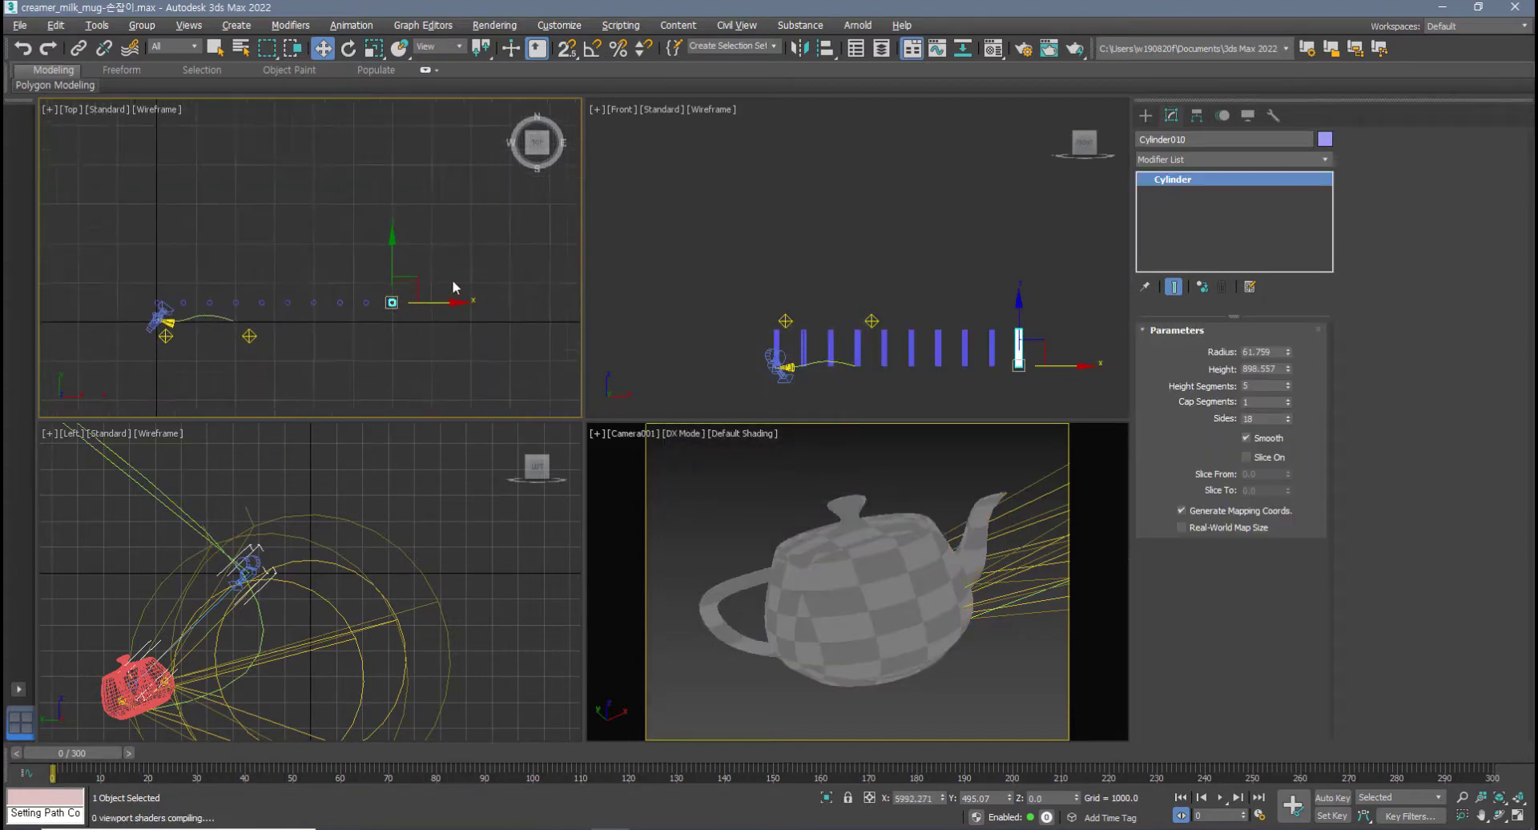
drag(269, 320, 270, 321)
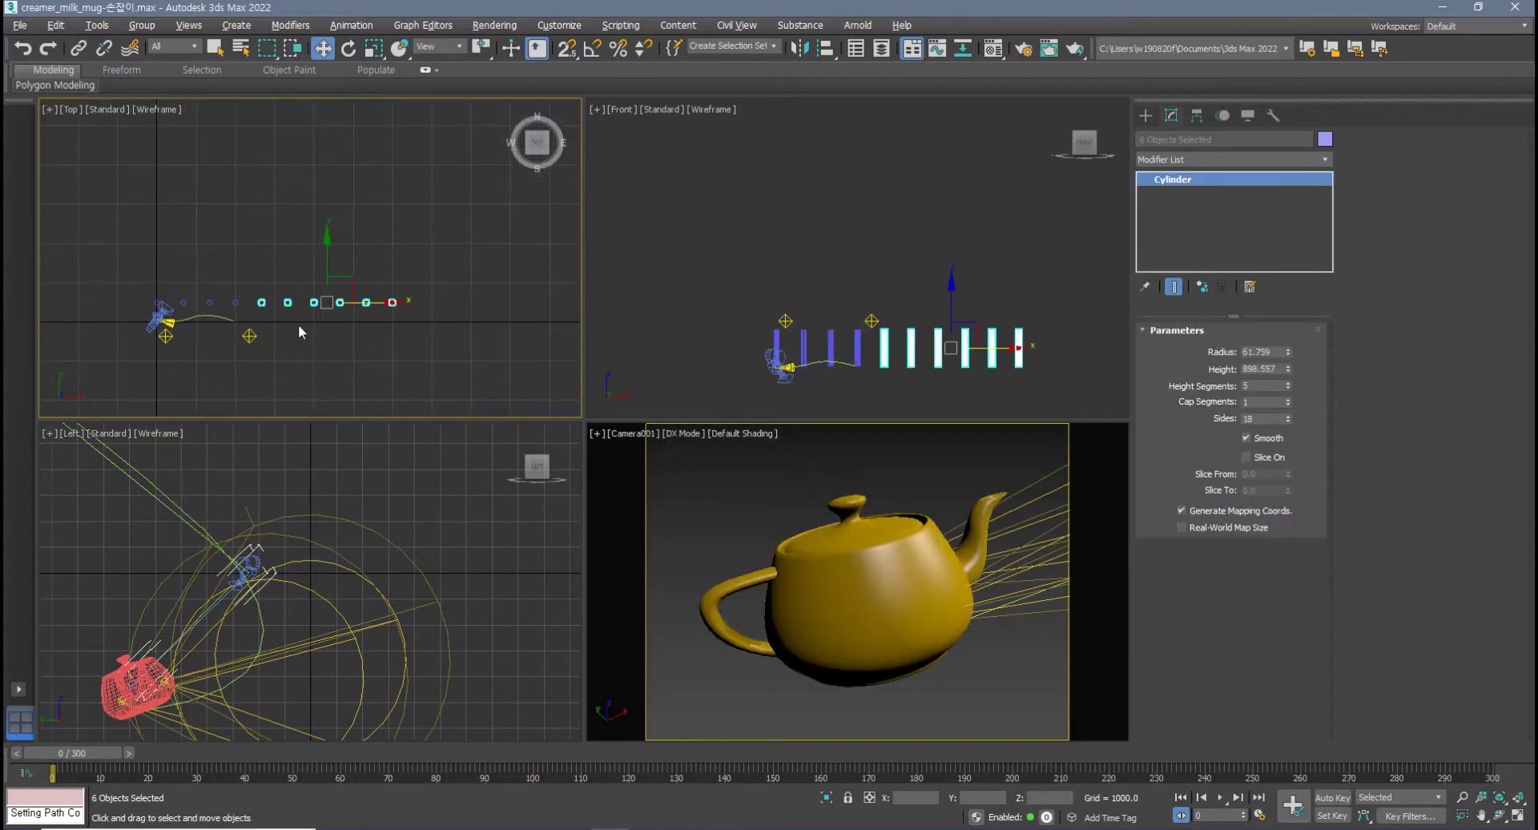
key(ctrl+z)
scroll(173, 320, up, 3)
key(ctrl+z)
scroll(167, 284, up, 3)
middle_drag(162, 285, 193, 268)
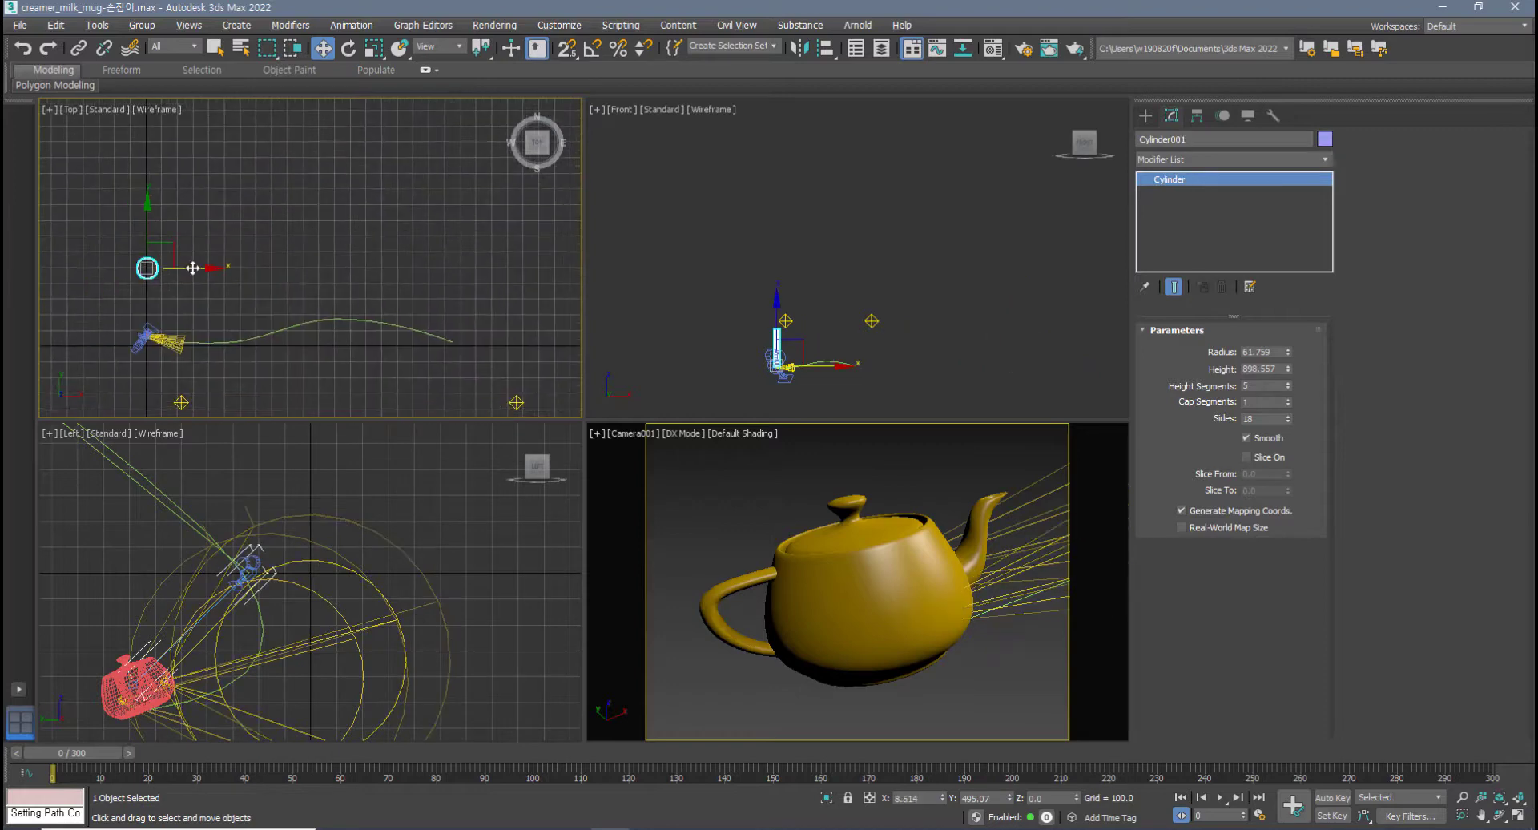
- Instance the cylinder four times along X about 266 units apart, and instance those five cylinders once to extend the row
shift+drag(187, 268, 226, 269)
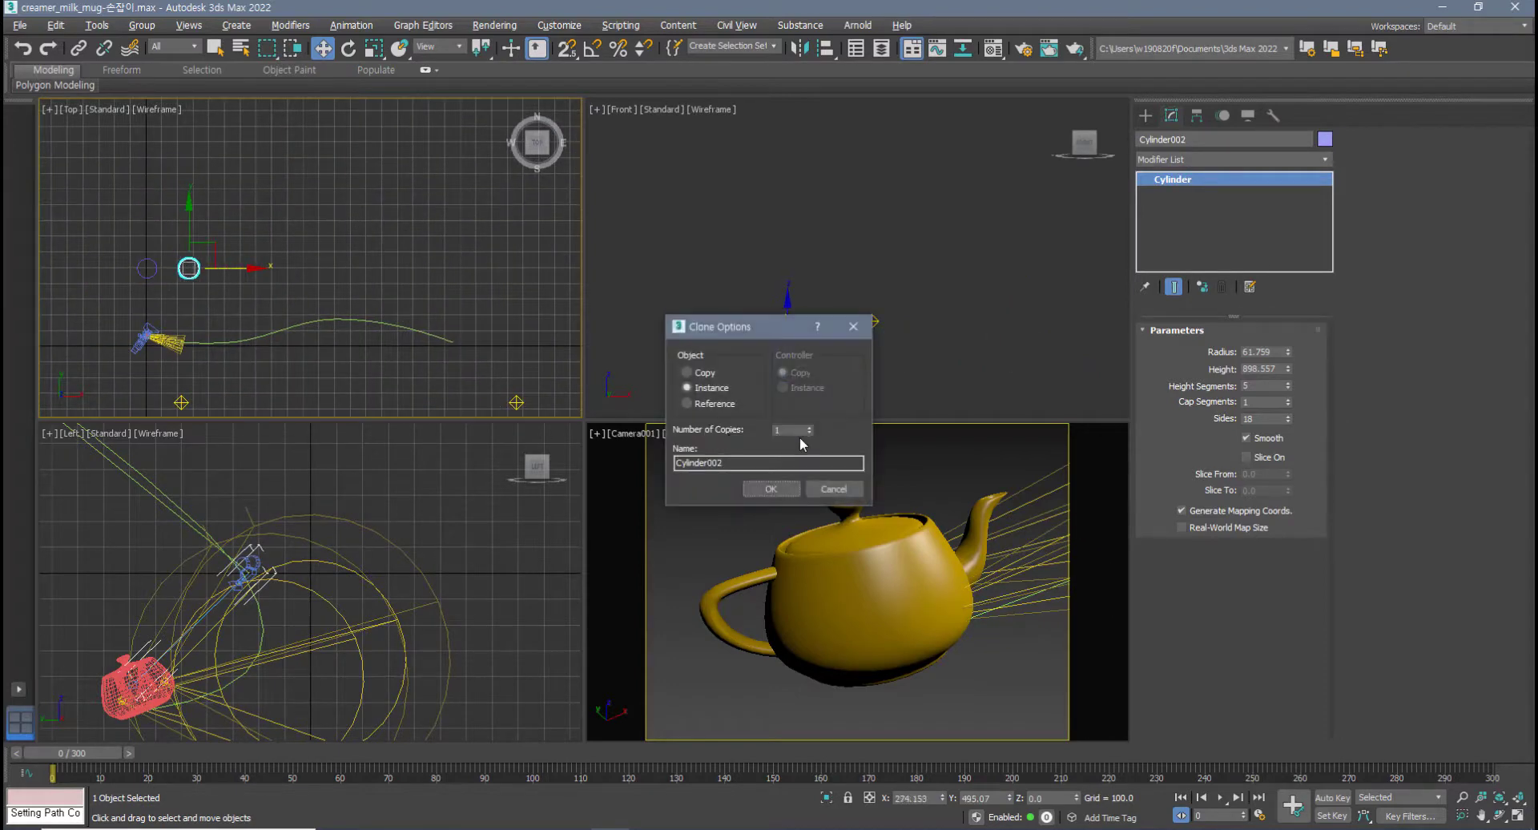
click(793, 487)
drag(88, 281, 88, 280)
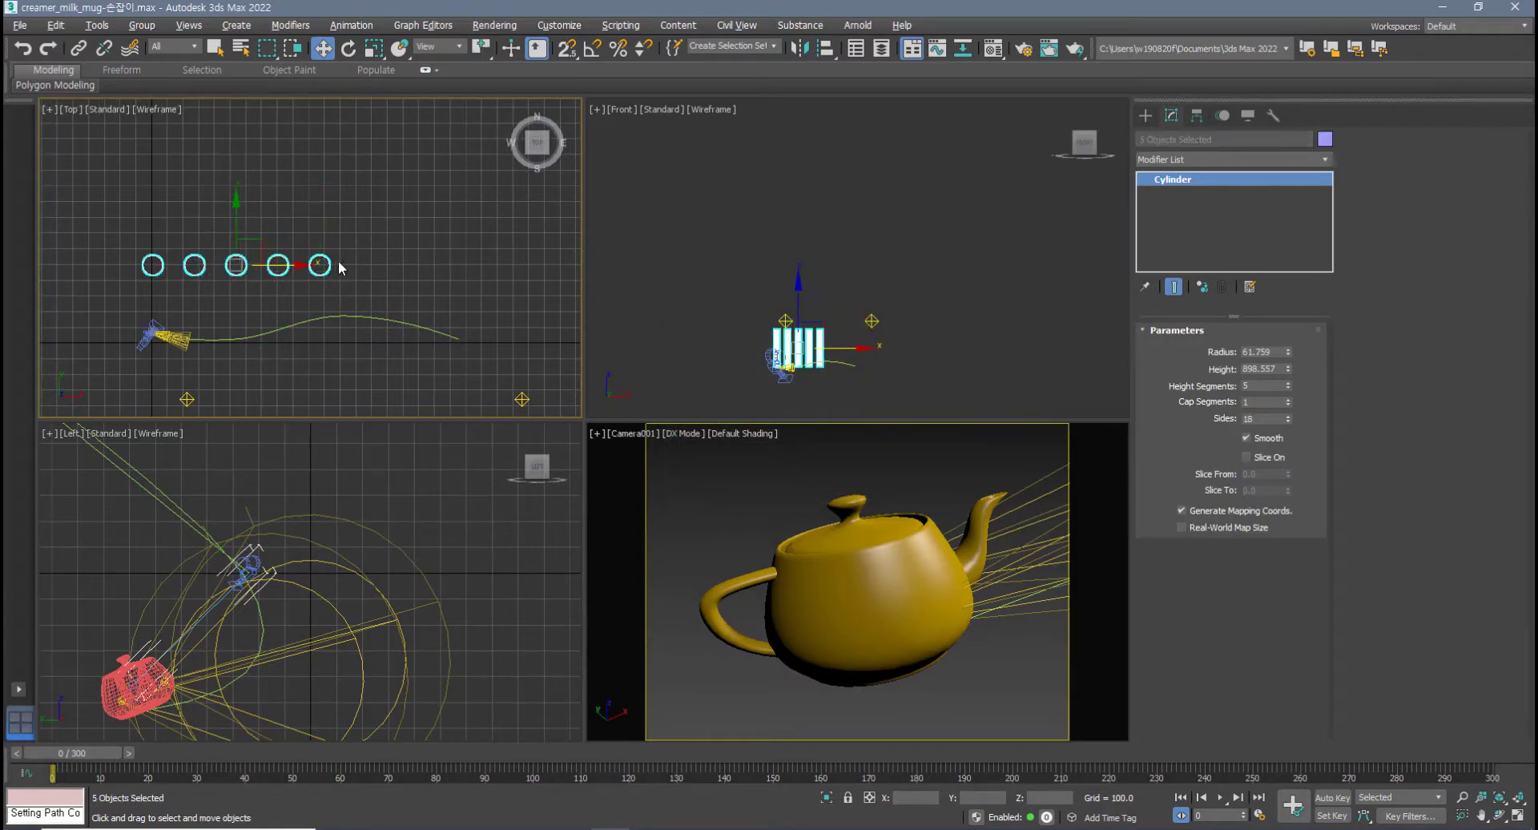
shift+drag(292, 265, 499, 265)
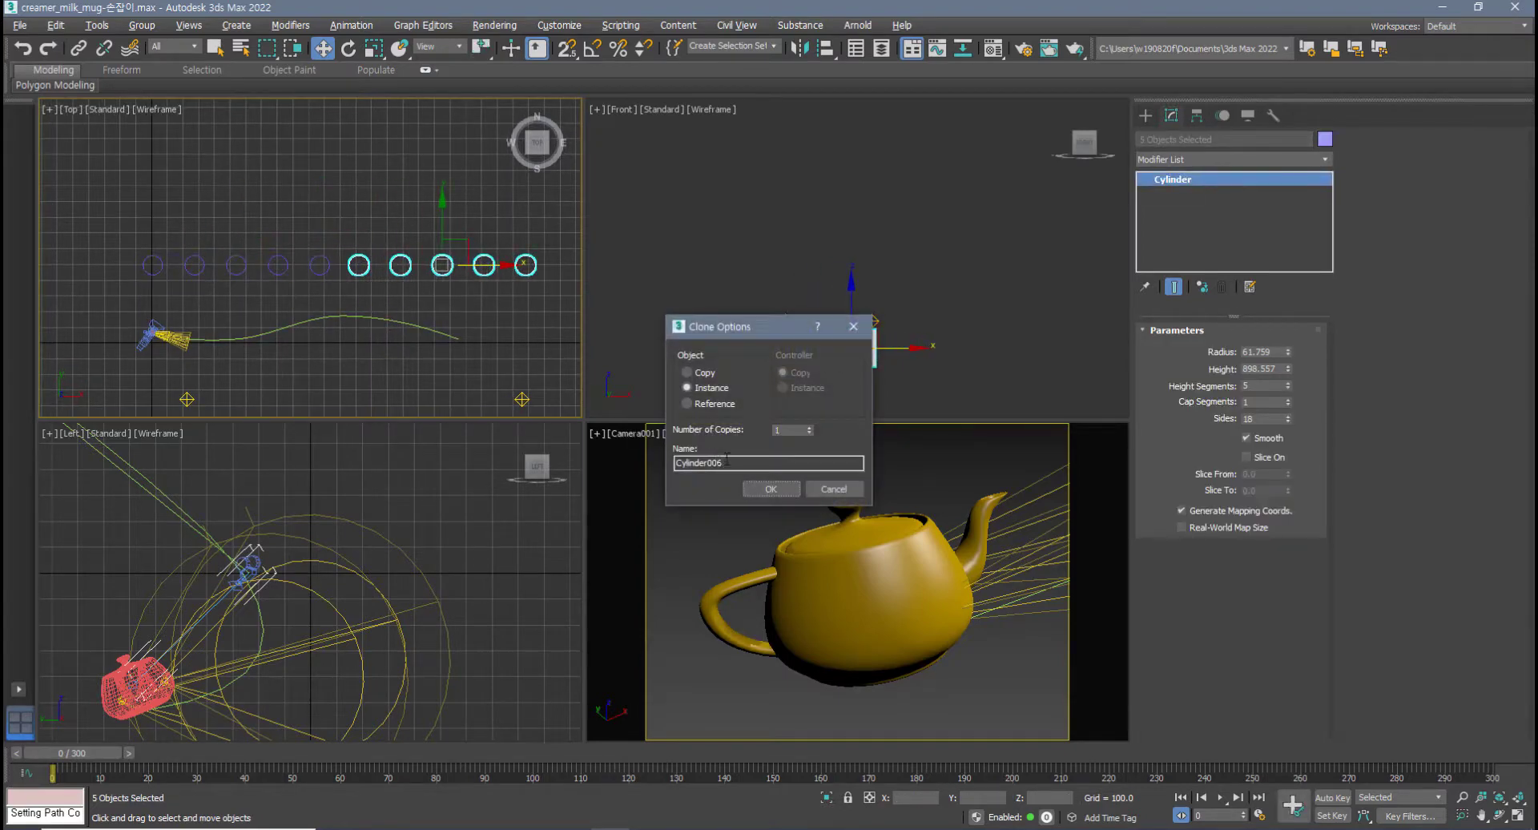
click(765, 488)
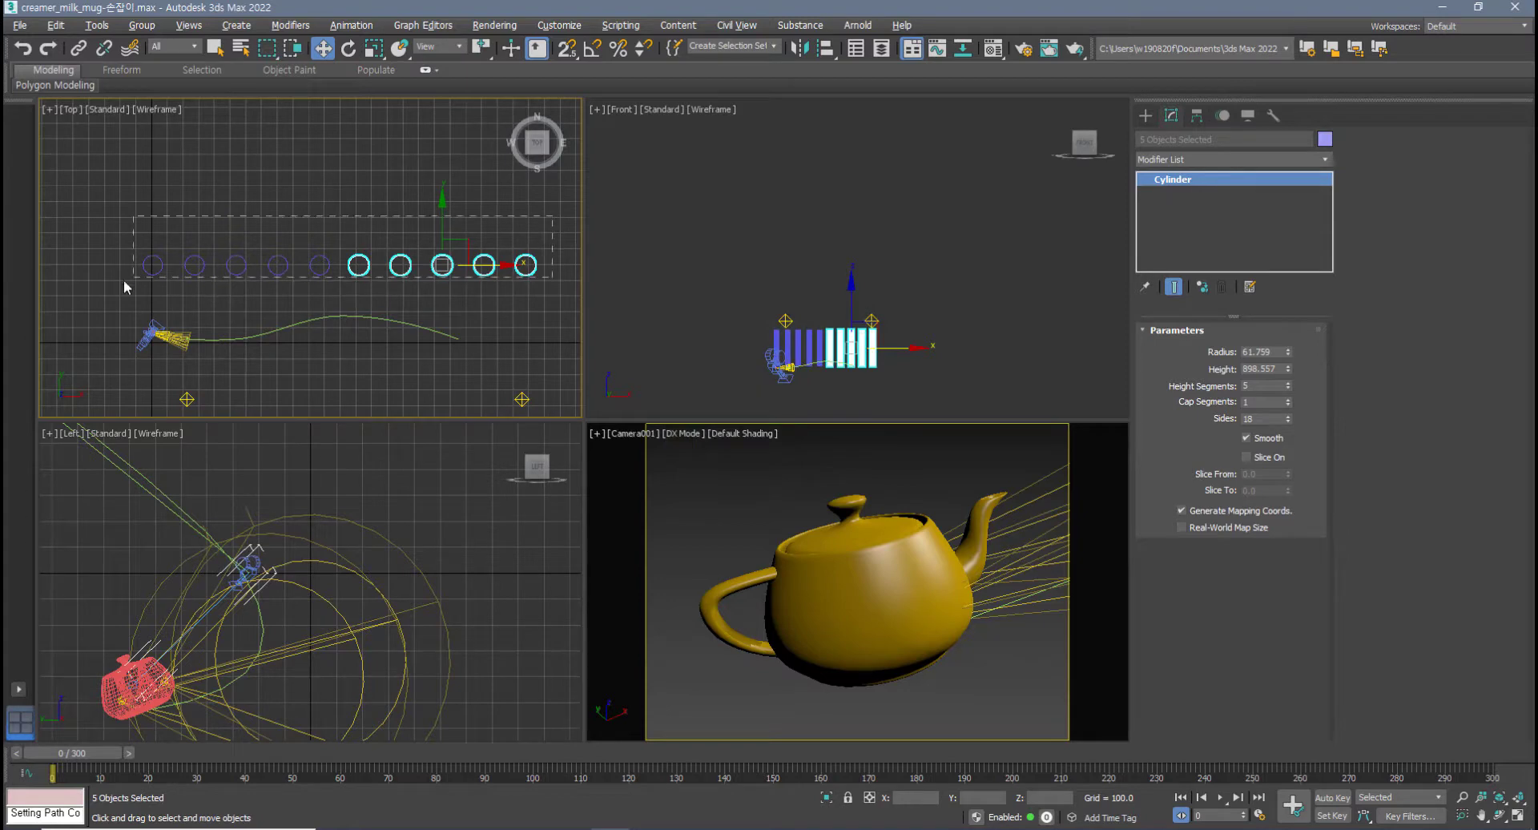
- Copy the row of ten cylinders as instances to the opposite side of the path in the Top view
drag(124, 286, 124, 286)
middle_drag(216, 282, 209, 258)
shift+drag(332, 203, 332, 325)
click(771, 488)
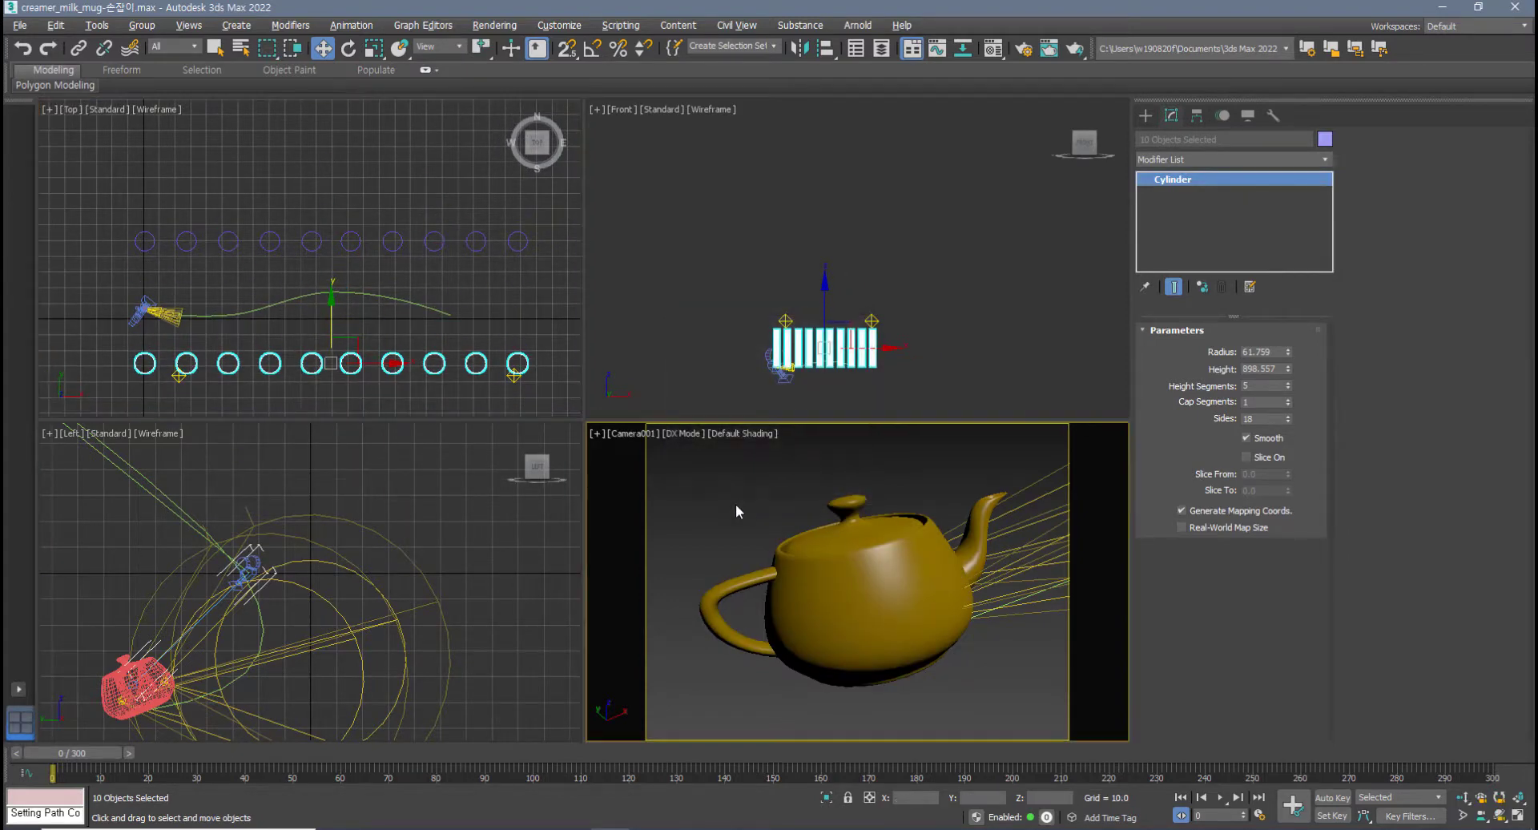
- Select both cylinder rows in the Left view and lower them until the teapot sits at about their mid-height
click(735, 503)
scroll(313, 560, down, 12)
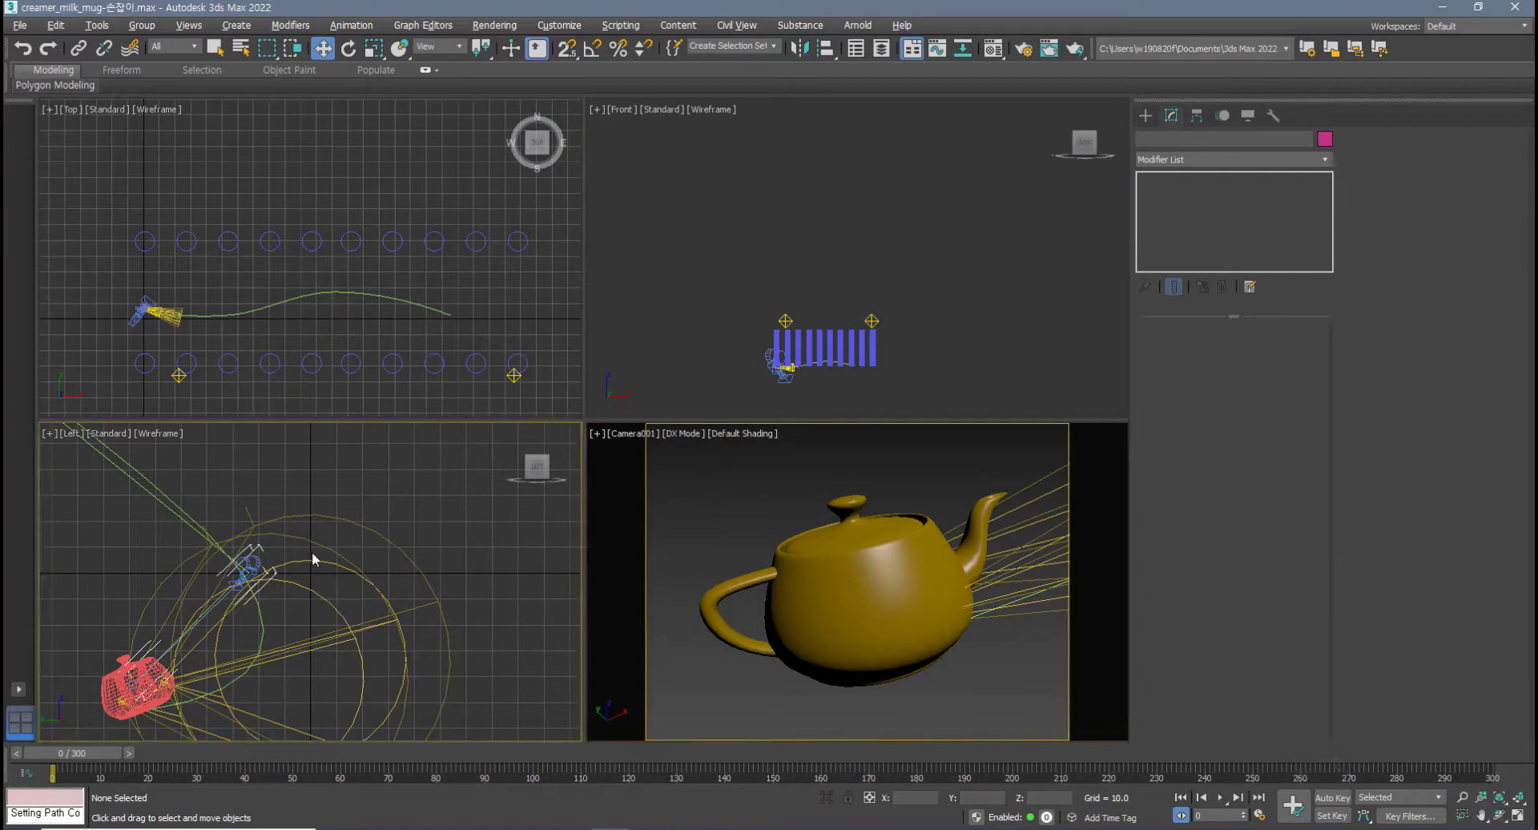
middle_drag(335, 556, 302, 592)
scroll(396, 530, down, 3)
middle_drag(386, 534, 340, 615)
drag(389, 578, 89, 554)
drag(280, 541, 282, 587)
- Play the animation in the maximized Camera001 view to check the cylinder rows, and return the timeline to frame 0
click(713, 575)
key(alt+w)
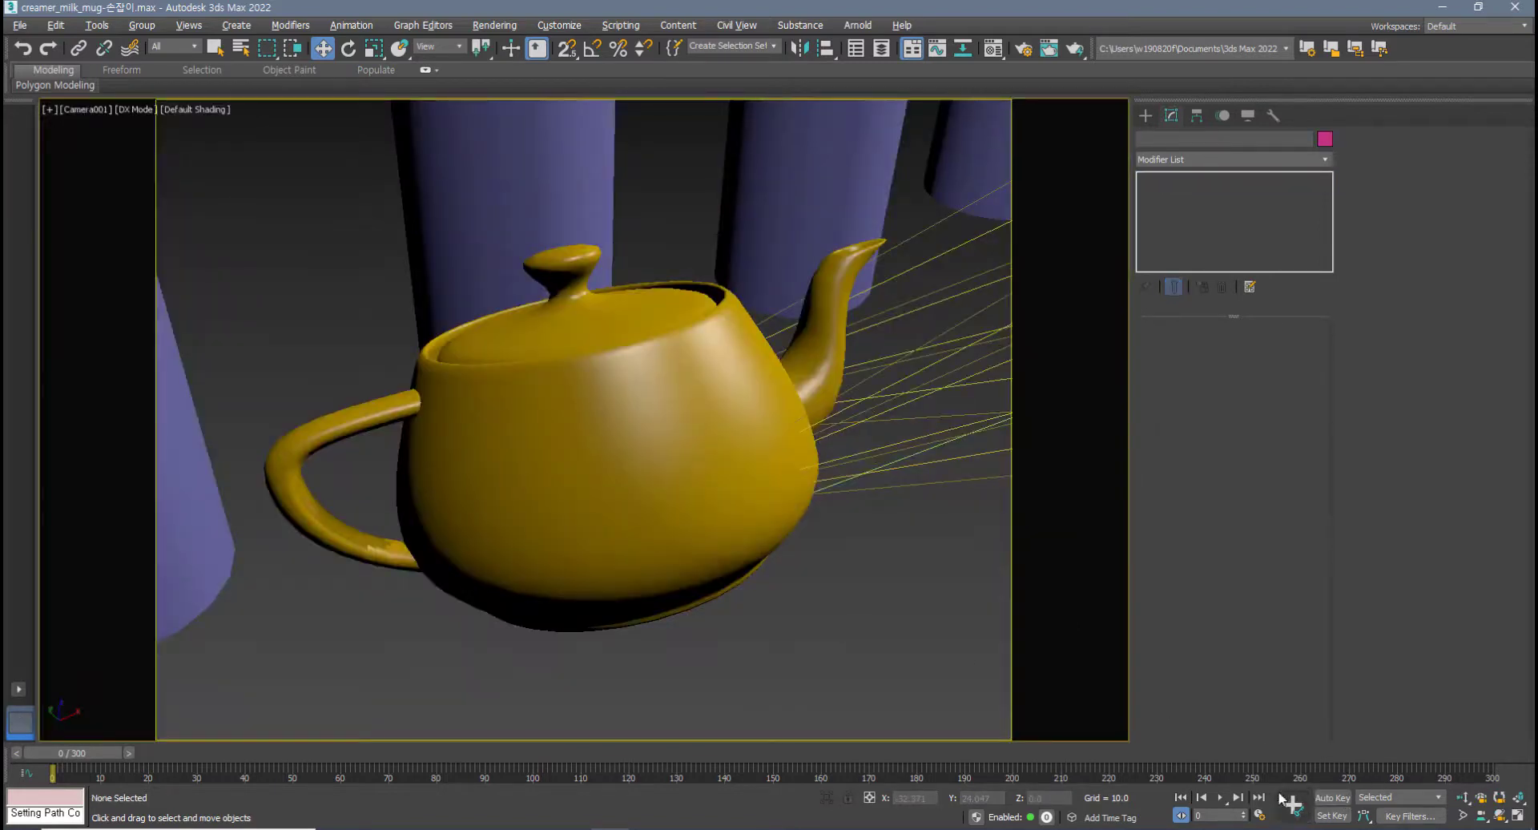
click(1222, 796)
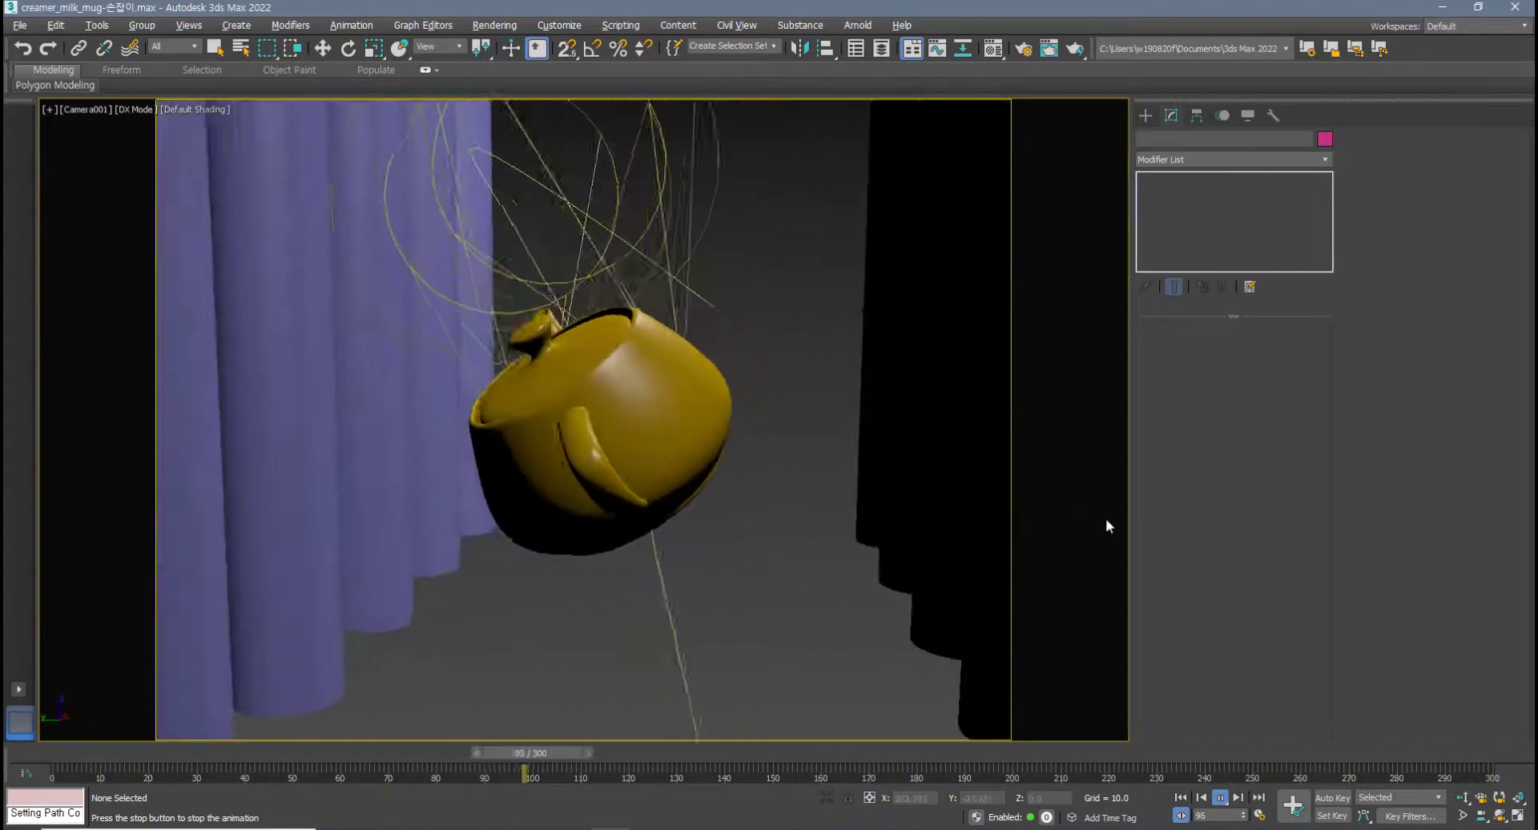
click(1223, 798)
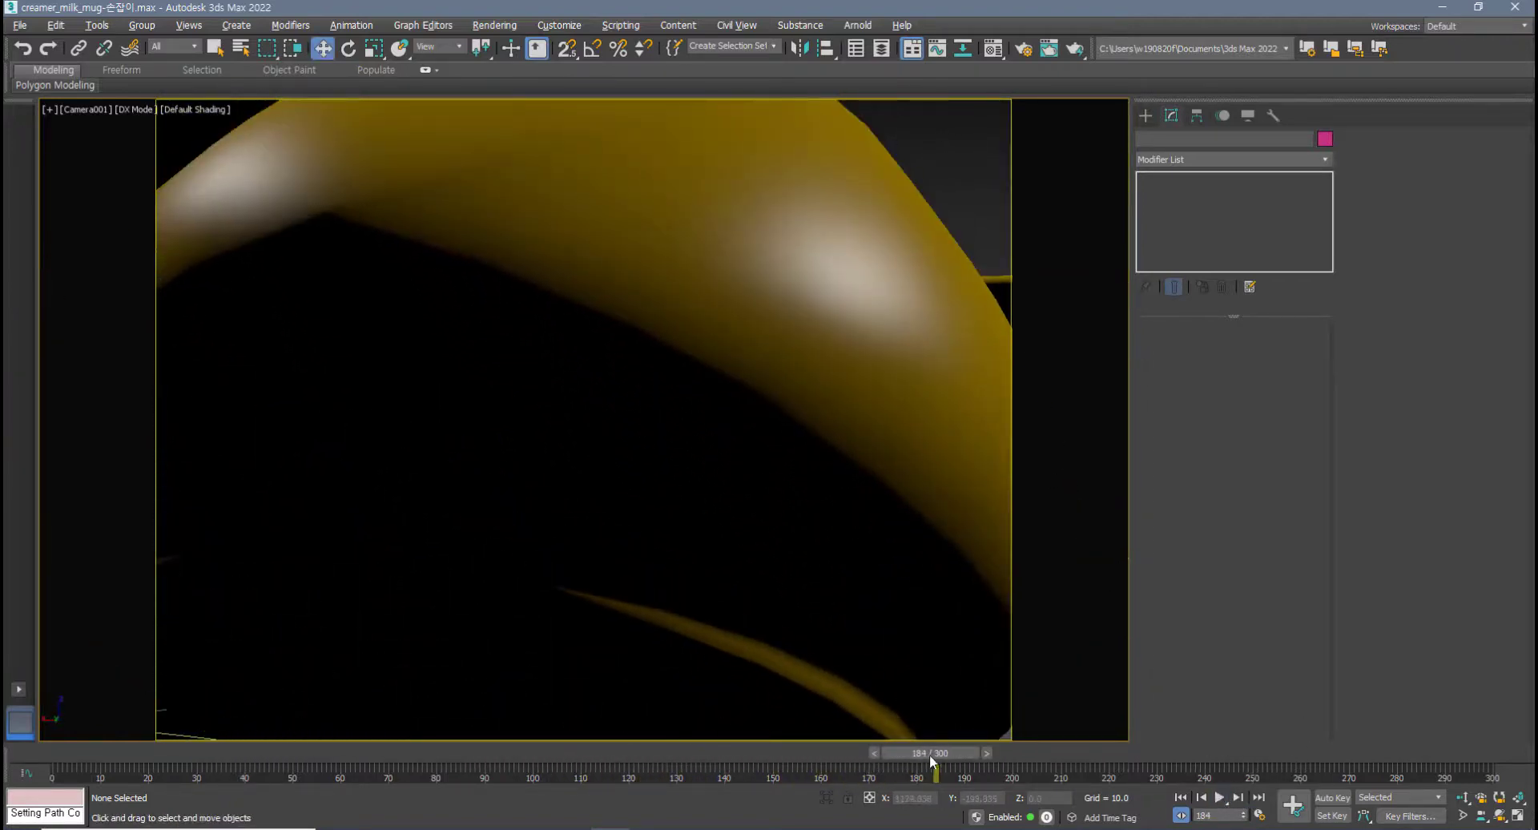
drag(929, 755, 61, 654)
key(alt+w)
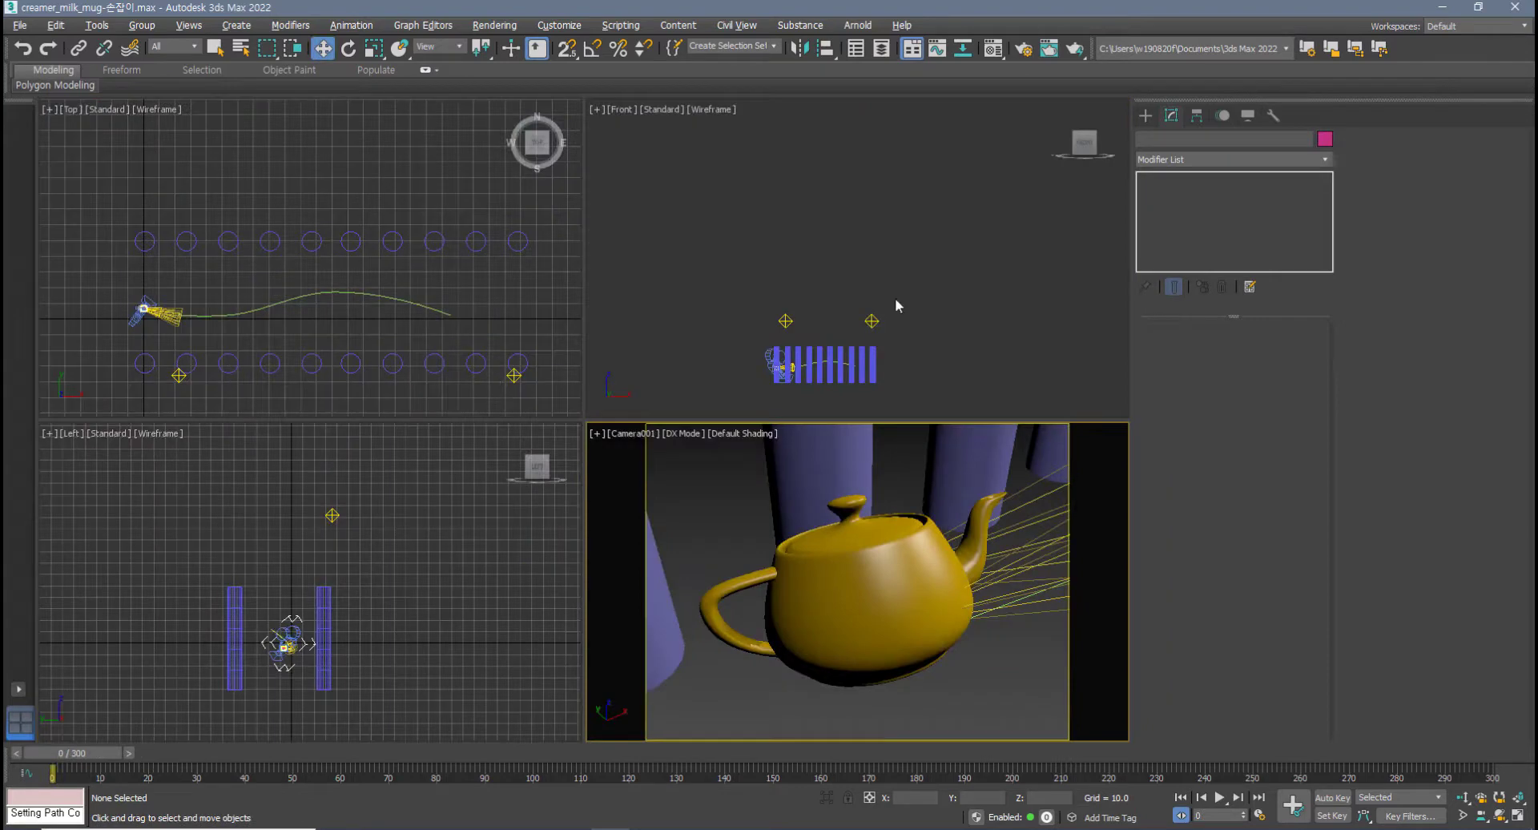
- Move both omni lights together in the Top view to about Y 69, between the two cylinder rows
click(729, 334)
click(177, 376)
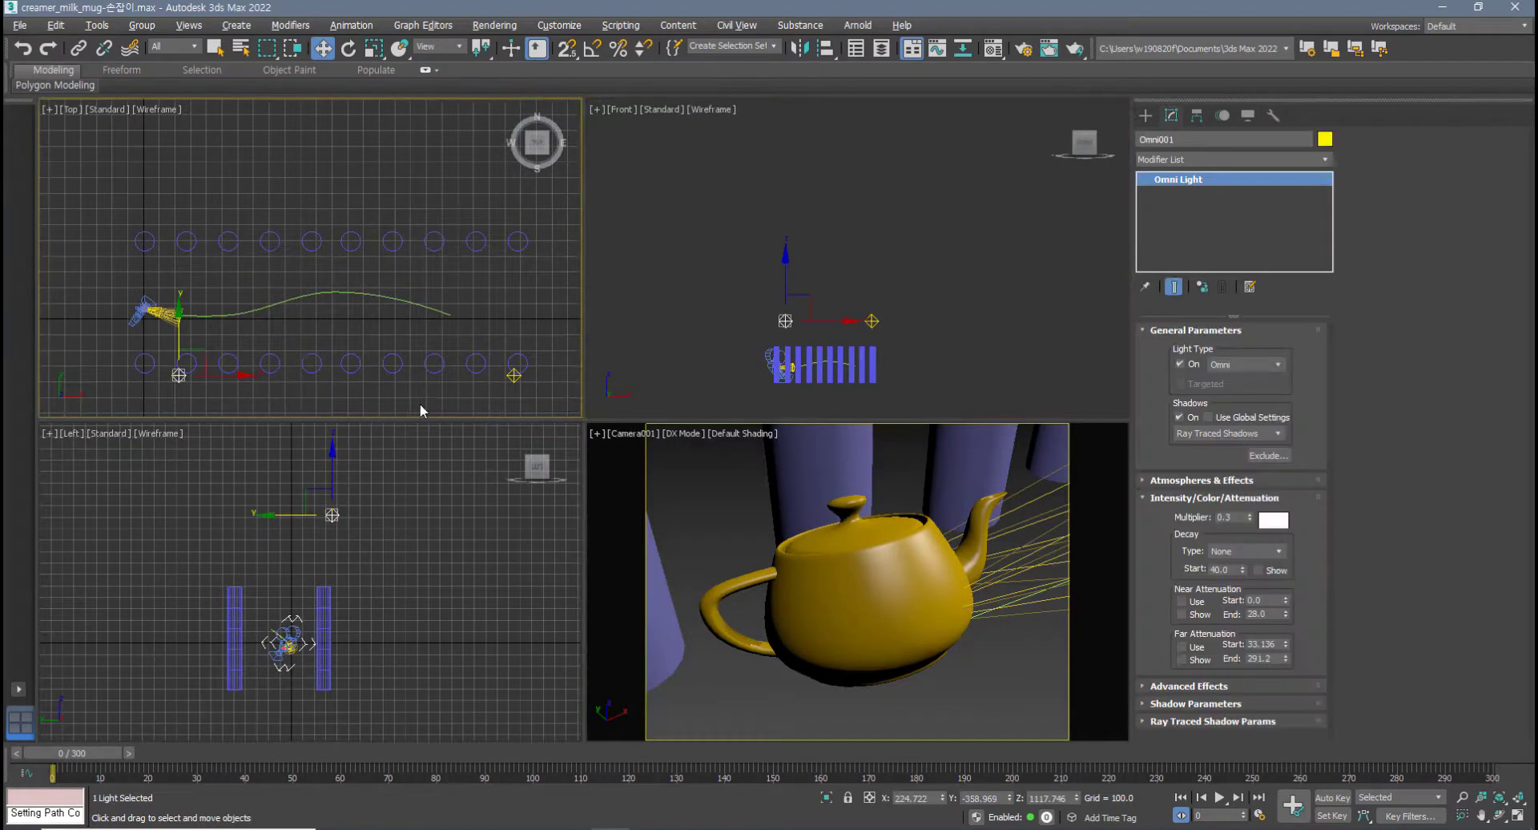
ctrl+click(513, 376)
drag(347, 330, 344, 279)
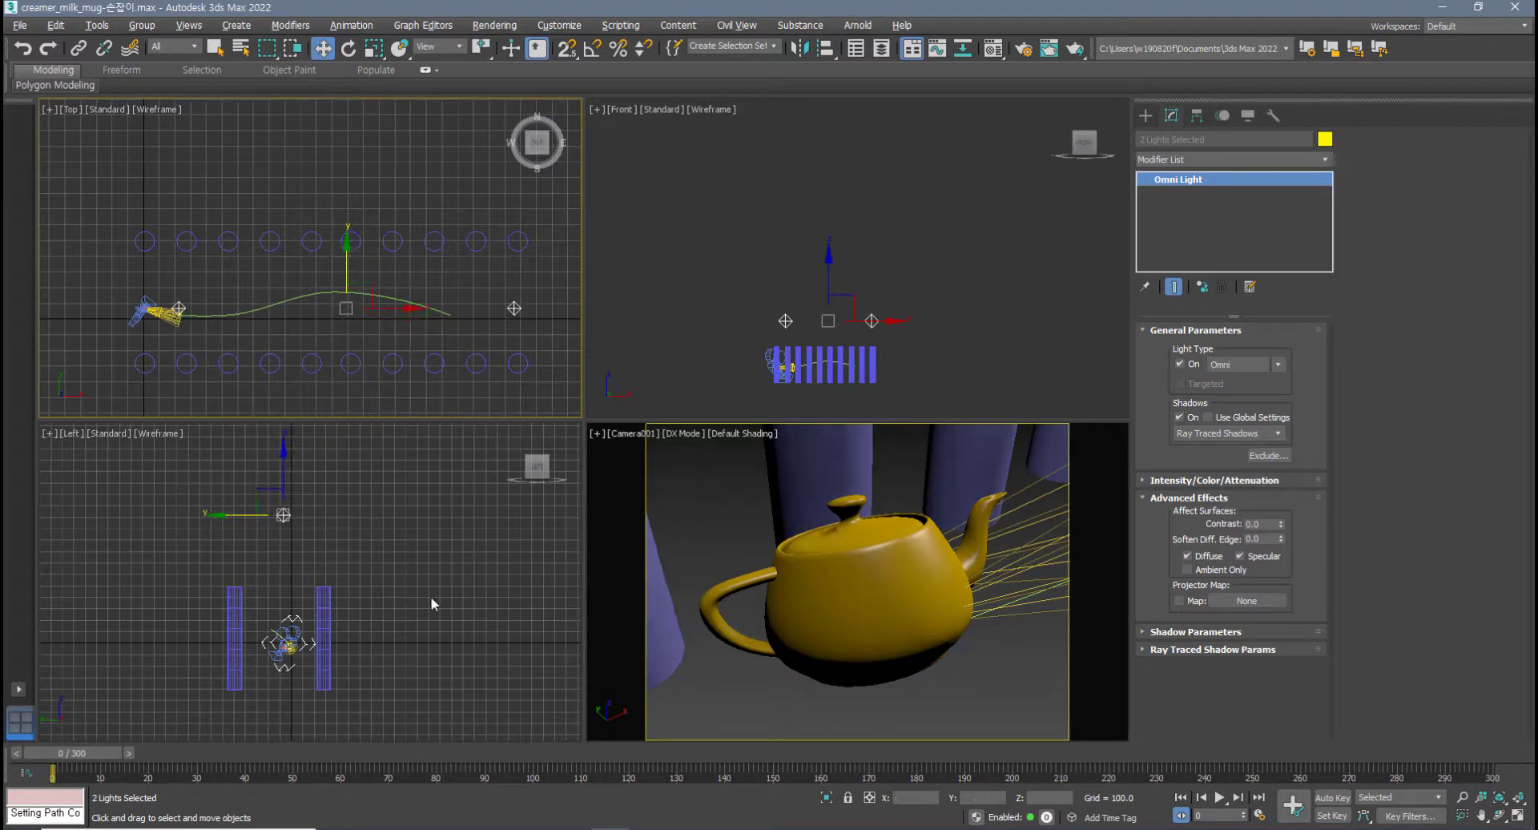
click(809, 704)
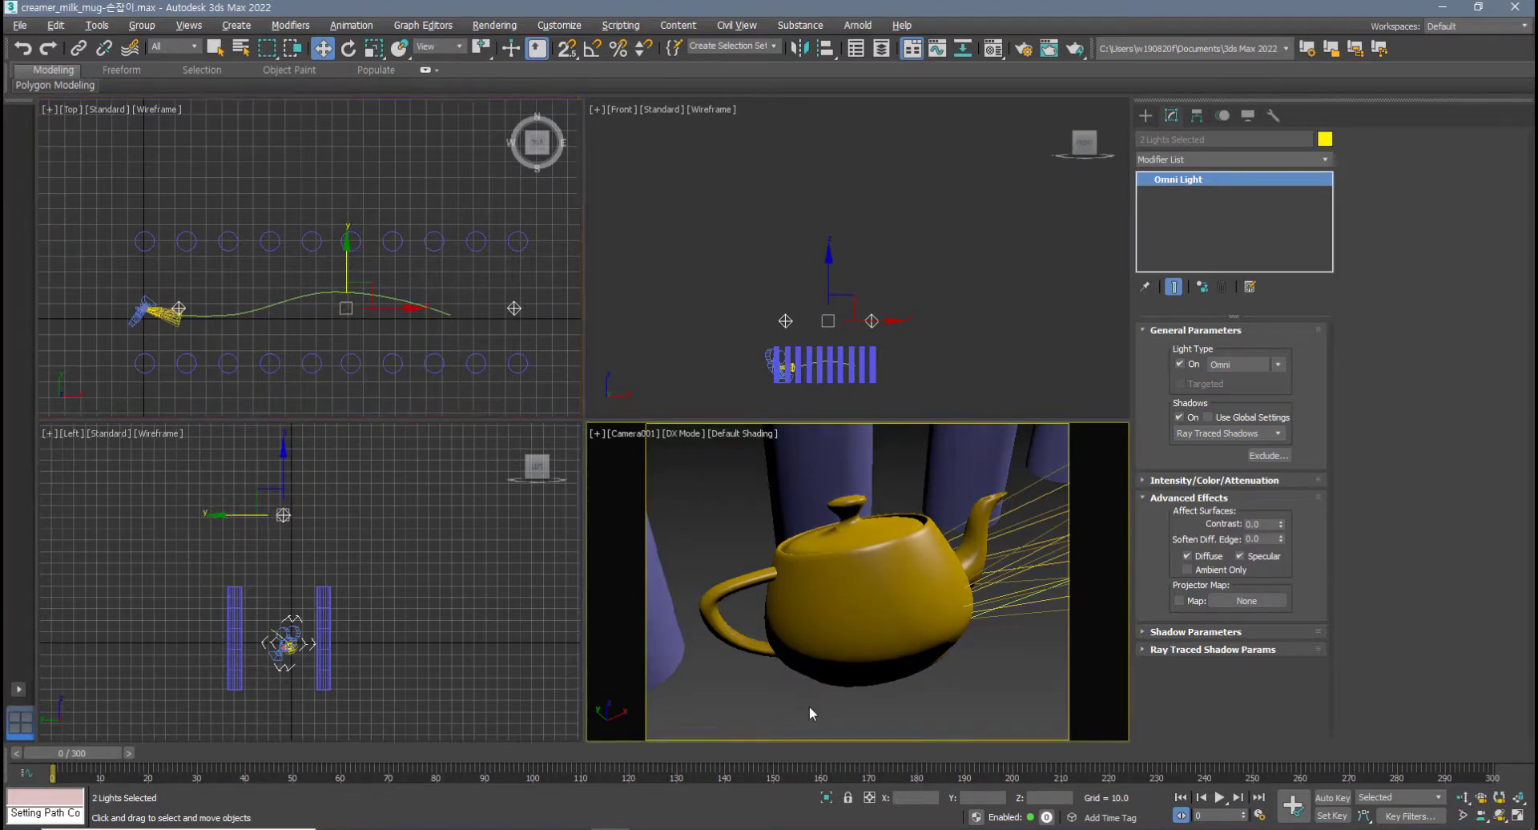
- Set the intensity multiplier of the omni light near the end of the path to 0.6
click(501, 312)
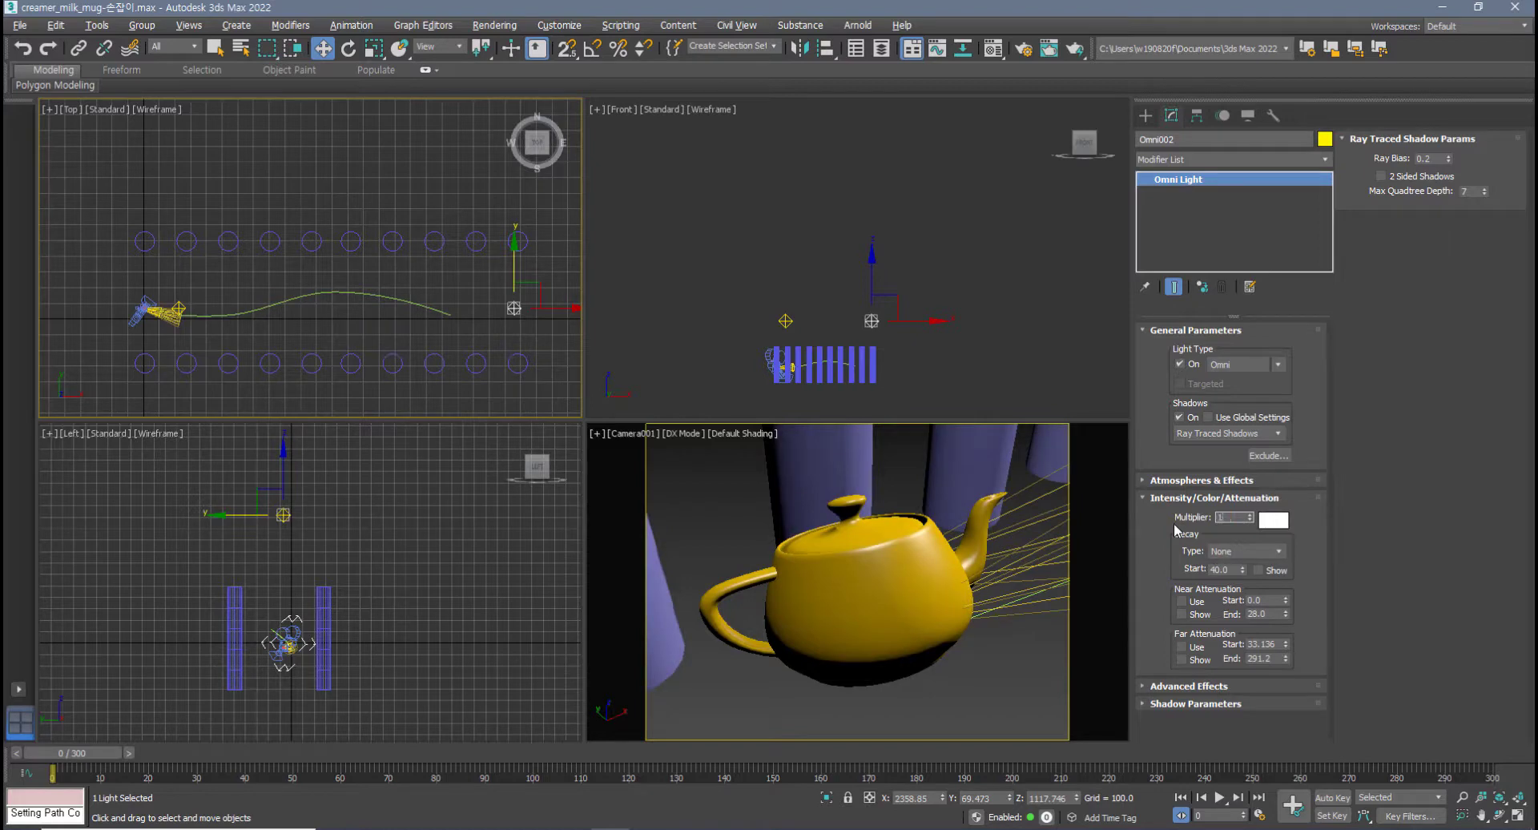
key(Return)
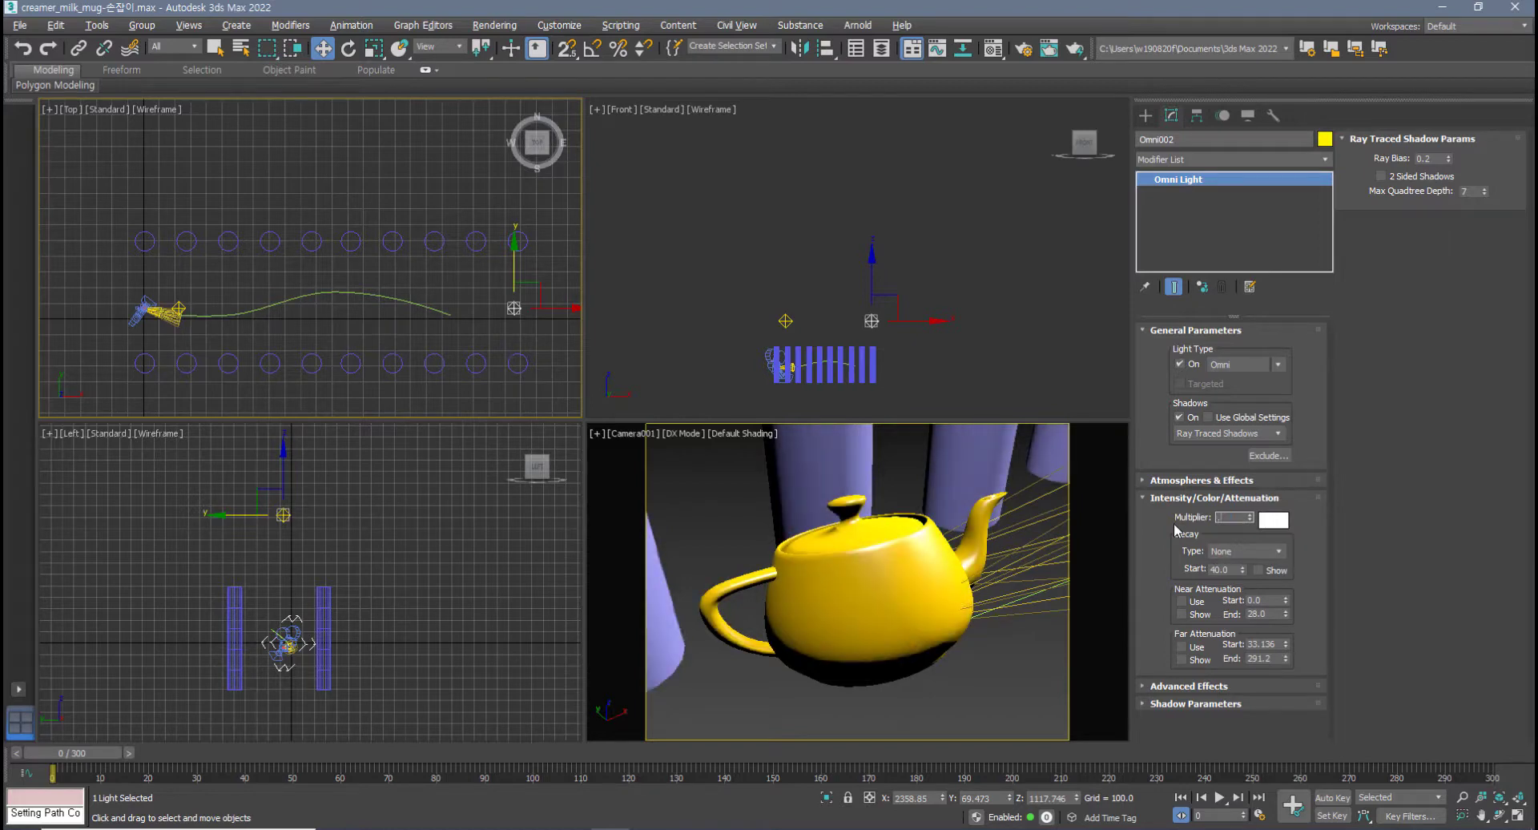
text(.6)
key(Return)
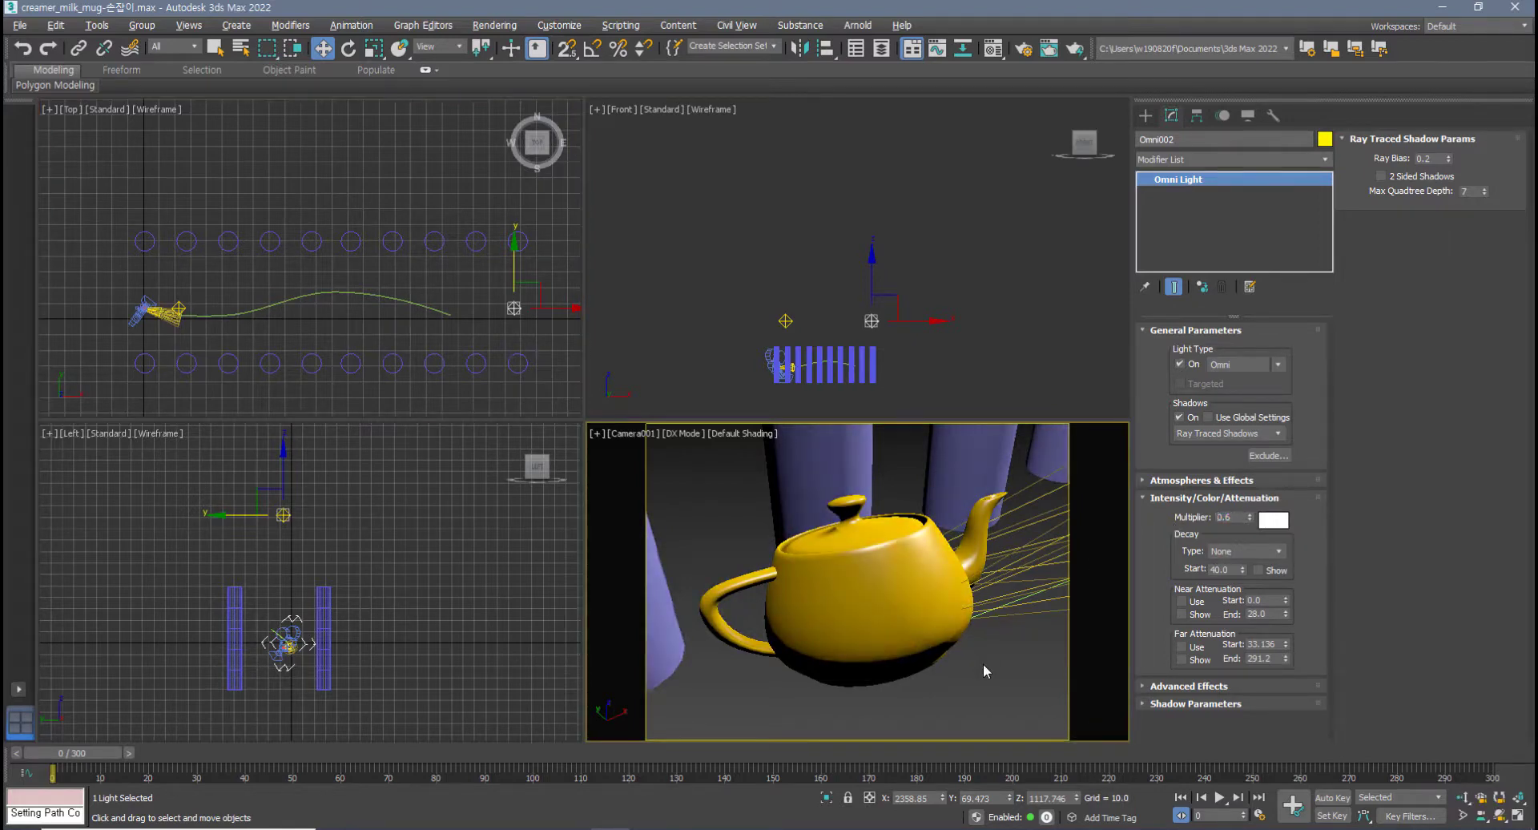
- Play the animation through the camera with the brighter lighting, and return to frame 0 in the four-viewport layout
key(alt+w)
click(1219, 796)
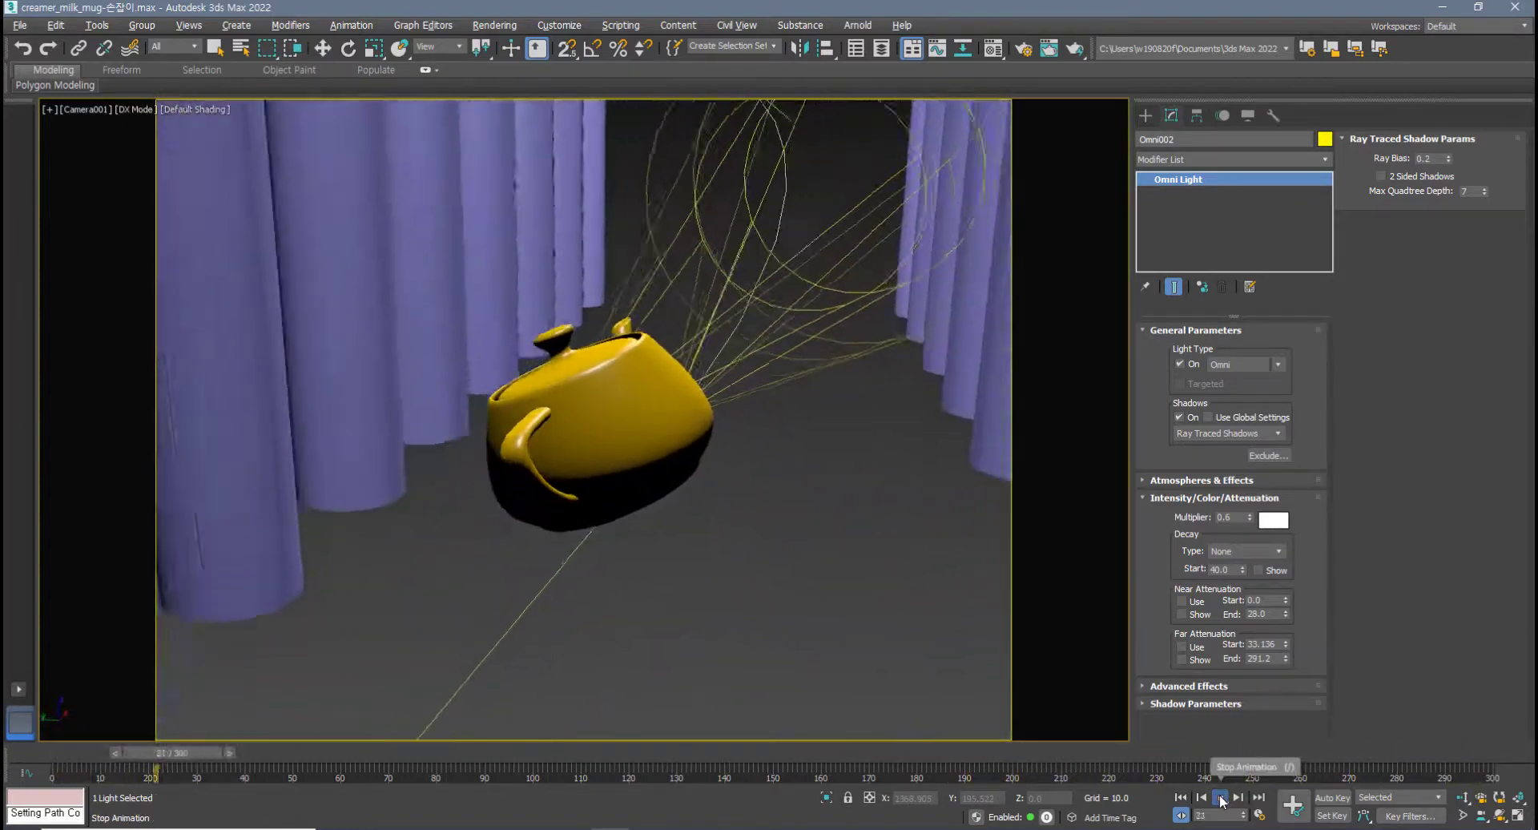
click(1220, 798)
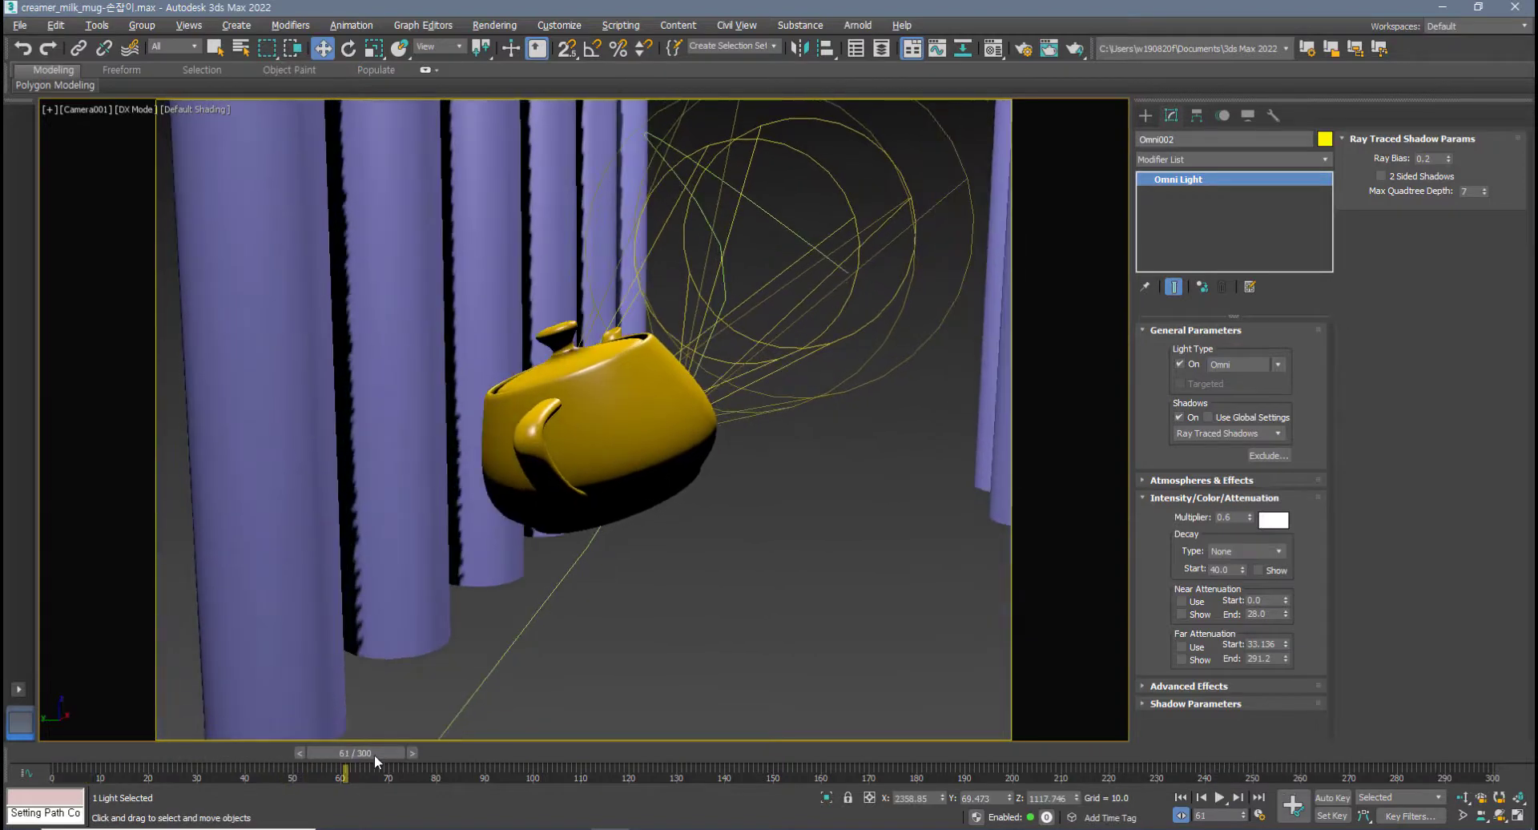
drag(373, 755, 72, 754)
key(w)
key(alt+w)
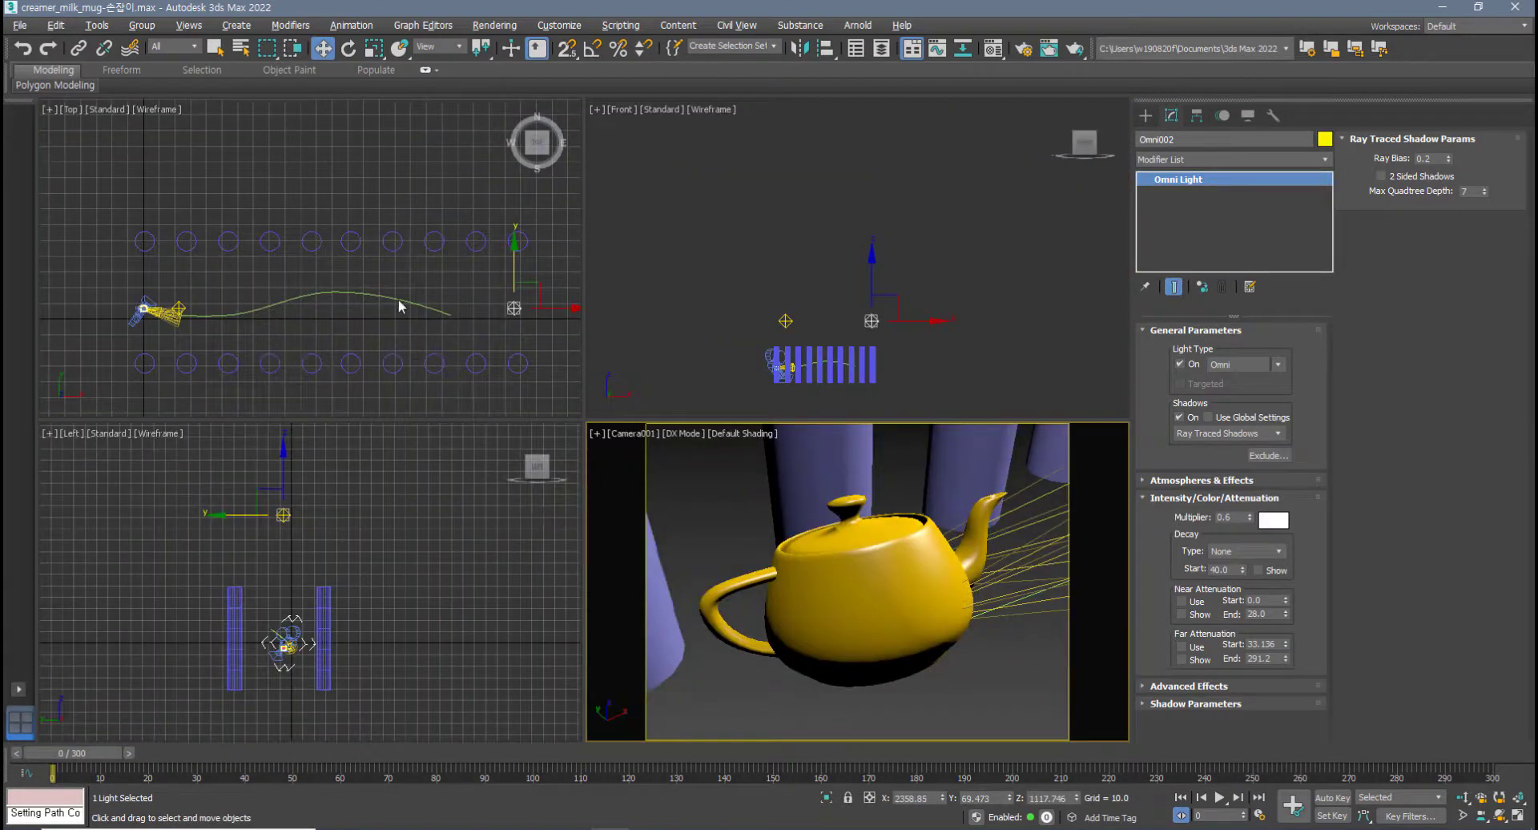
- Select every visible object in the scene and delete it
right_click(381, 319)
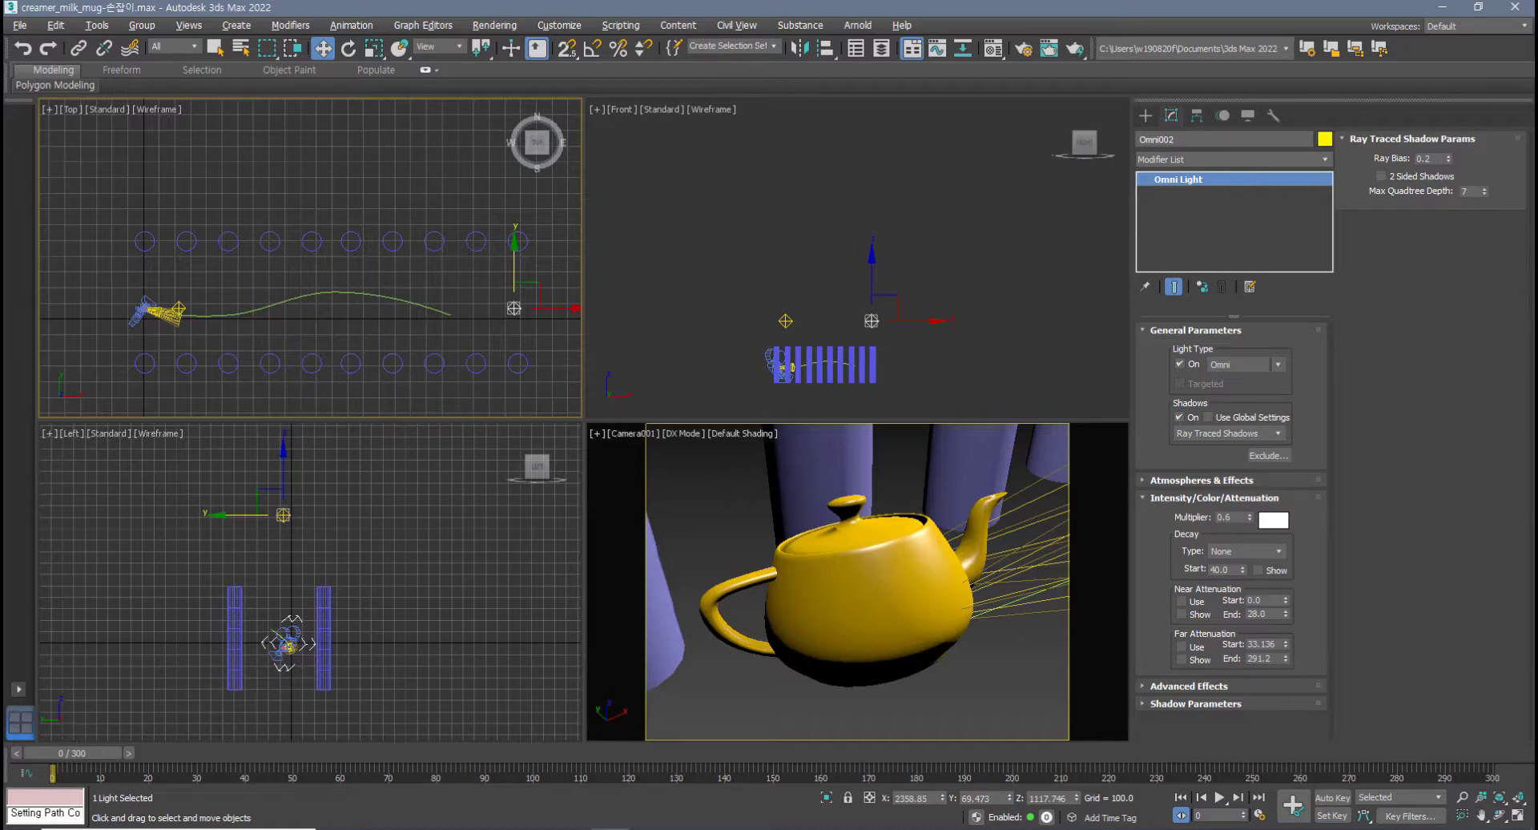
click(554, 231)
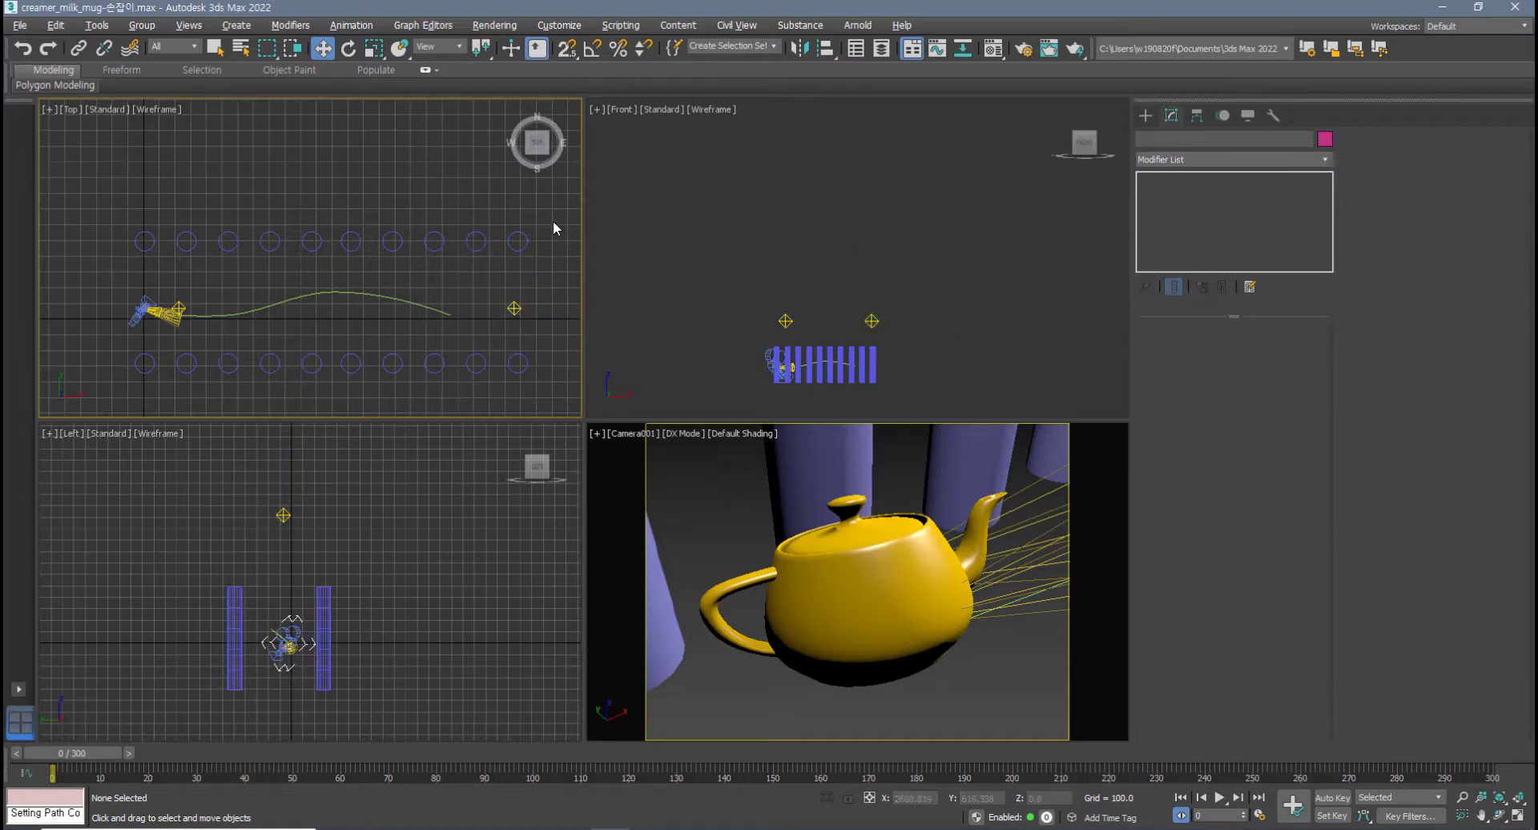
key(ctrl+a)
key(Delete)
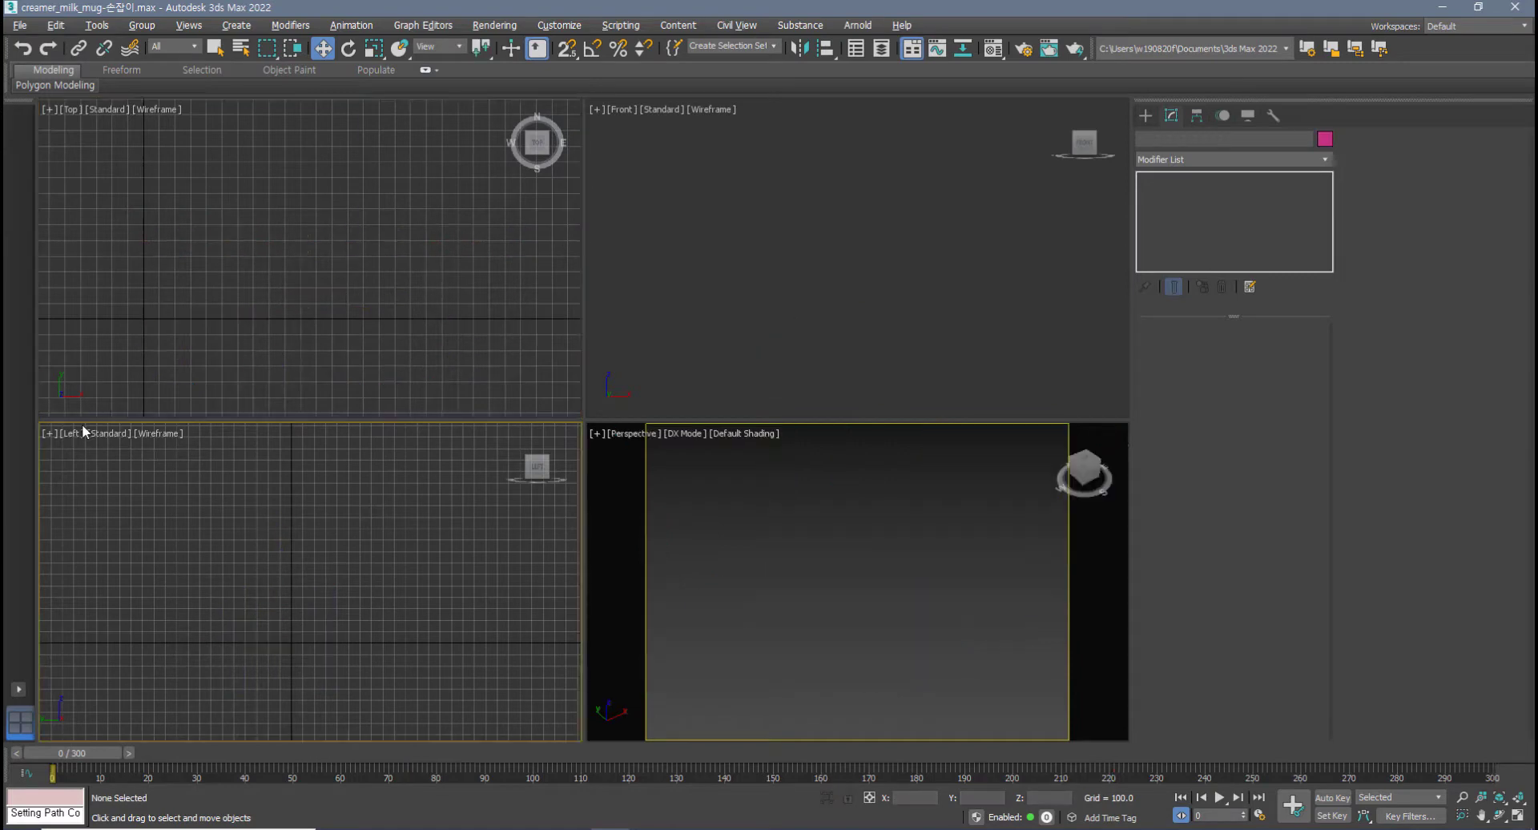
- Unhide all hidden objects and frame the mug on its plane in the Perspective and Front views
right_click(800, 247)
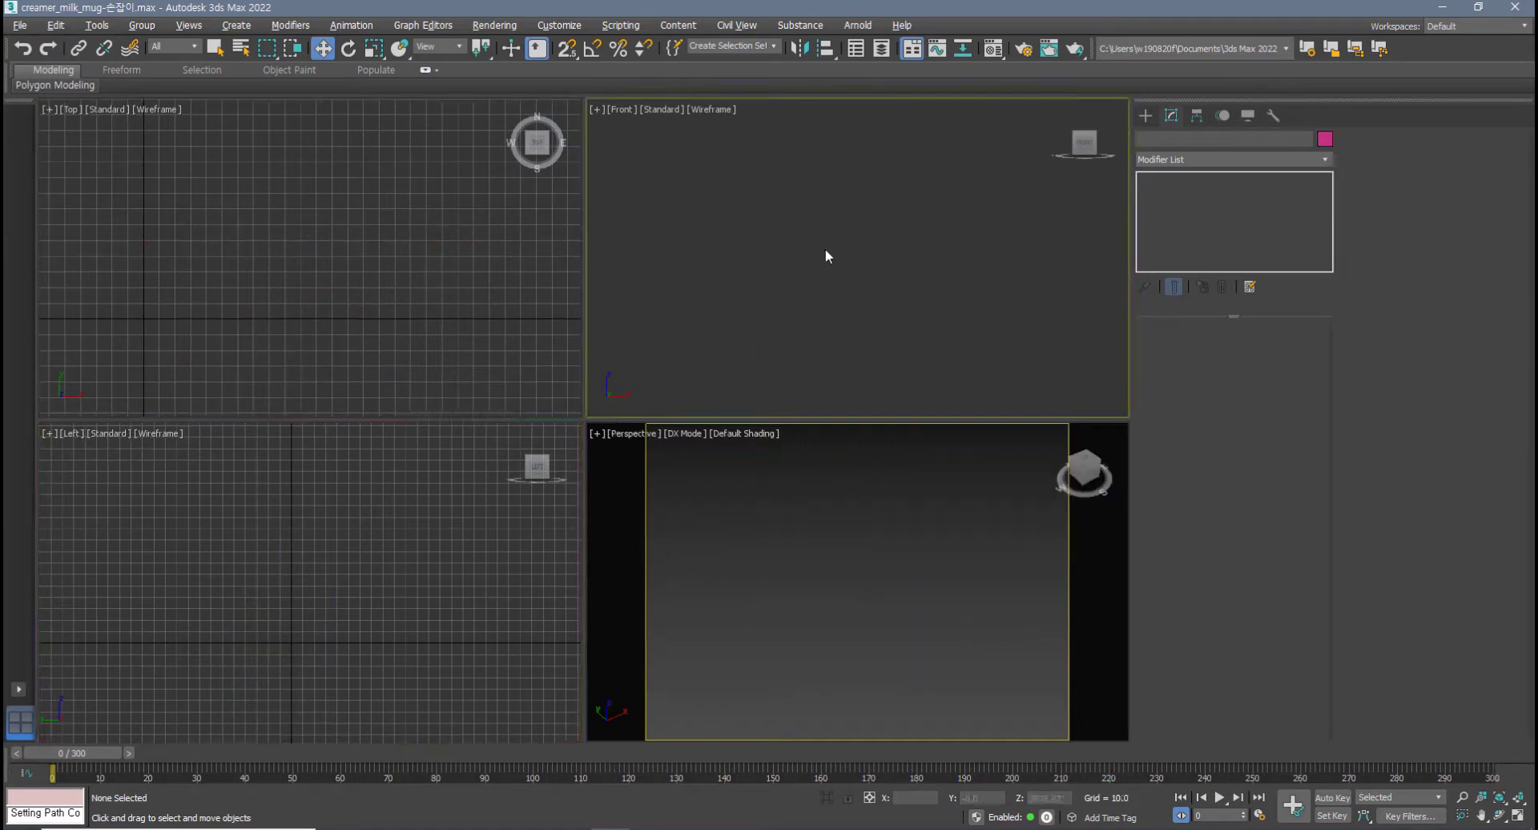
right_click(828, 215)
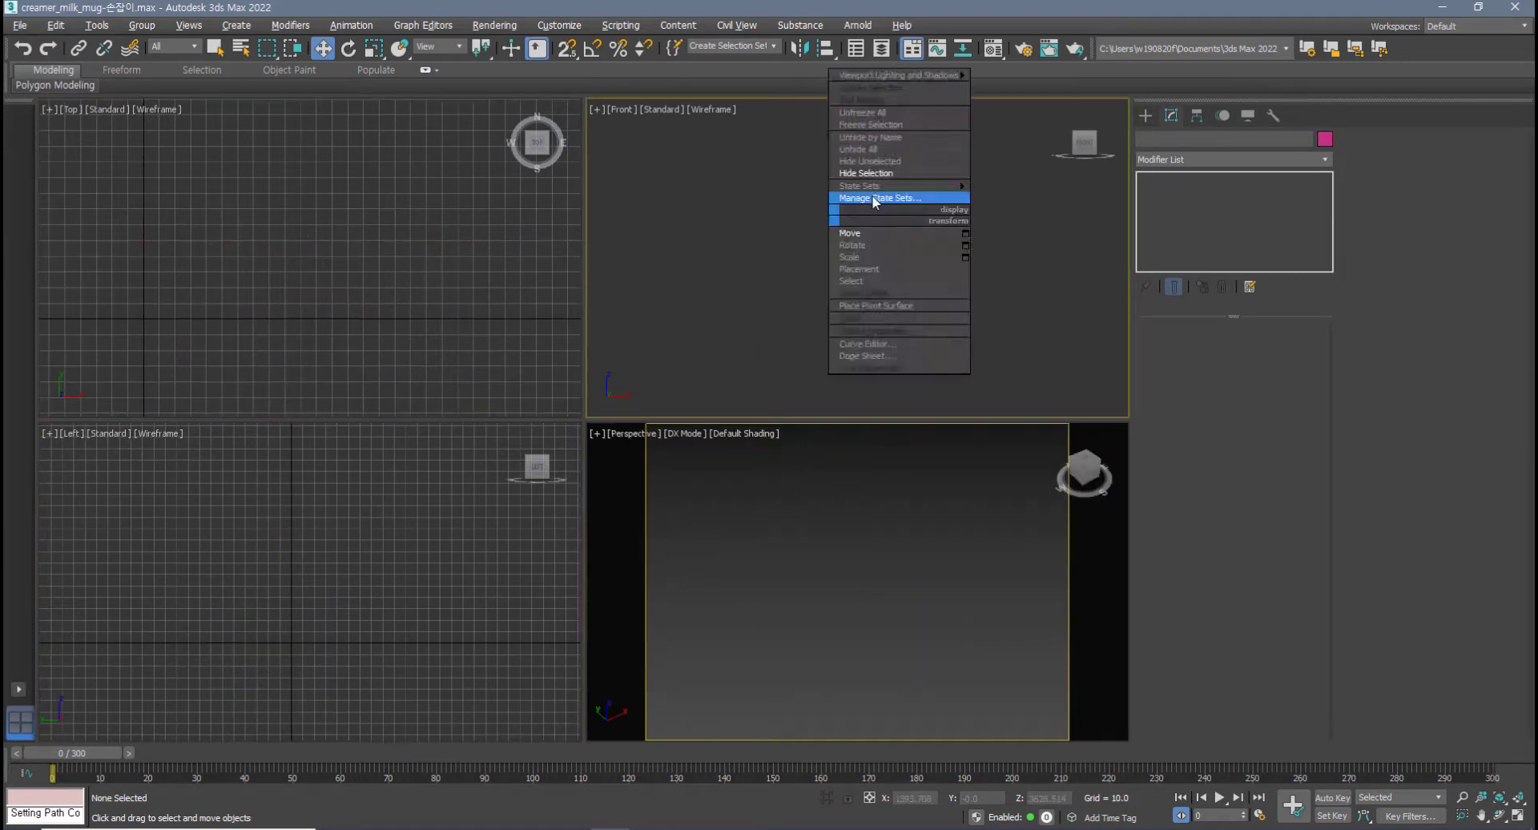
click(895, 150)
click(841, 578)
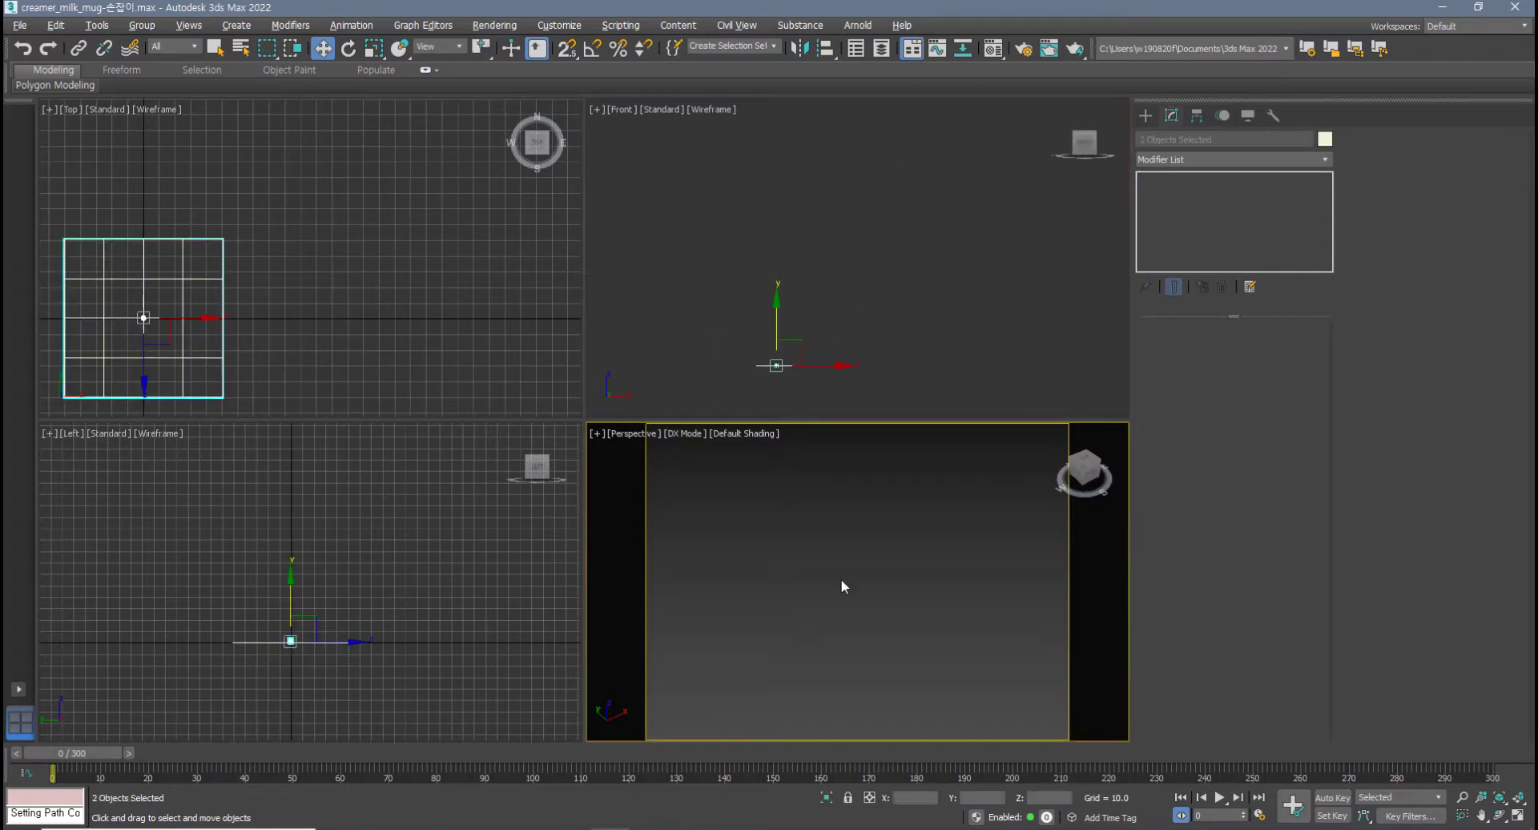
scroll(869, 581, up, 5)
scroll(869, 581, up, 1)
middle_drag(869, 581, 827, 609)
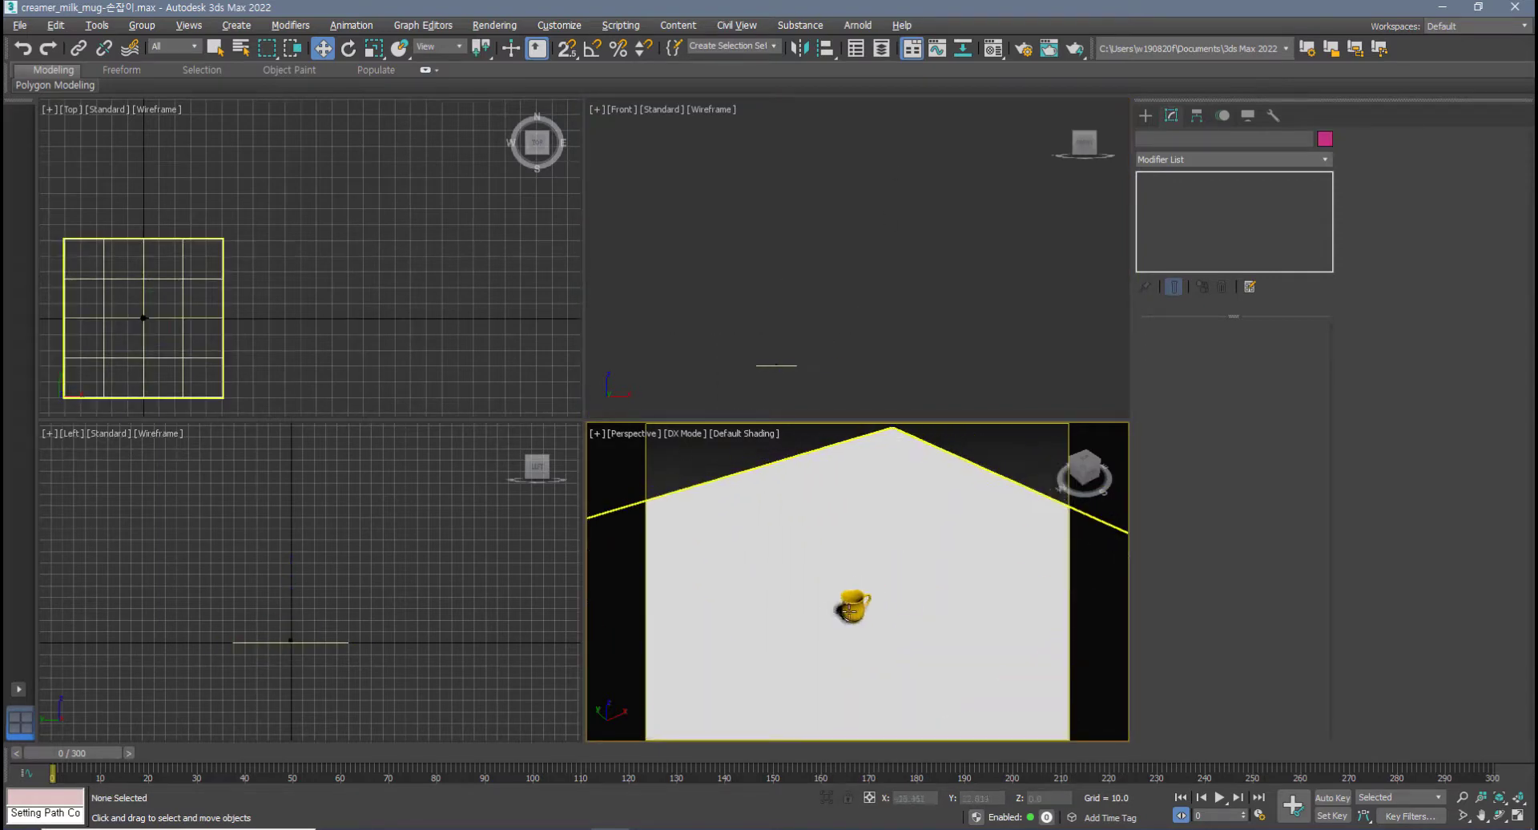
scroll(826, 608, up, 3)
middle_drag(716, 402, 790, 326)
scroll(790, 326, up, 4)
scroll(791, 326, up, 3)
scroll(945, 344, up, 3)
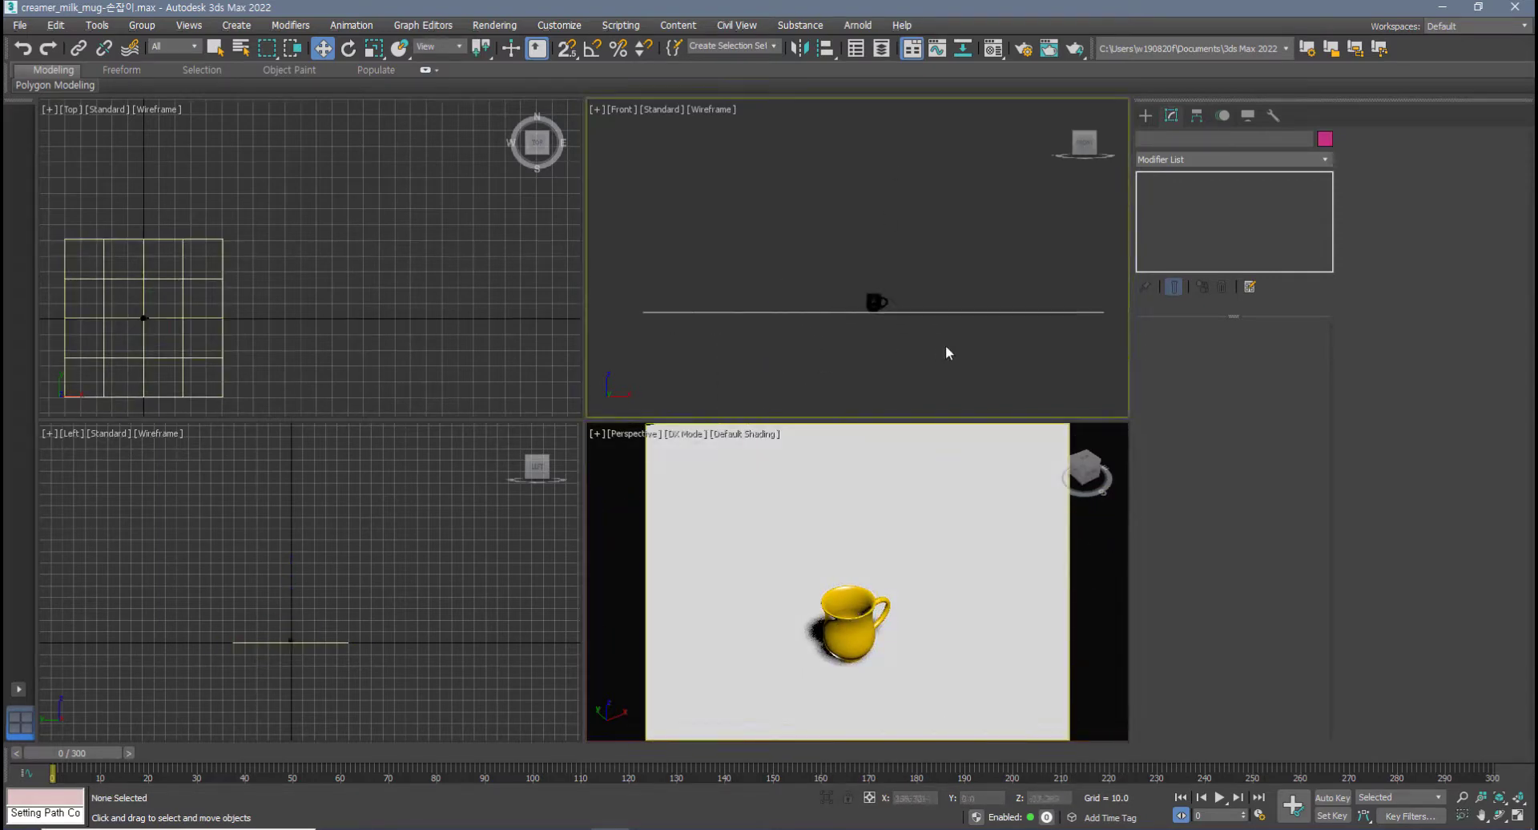
- Place a standard omni light above the mug in the Front view
scroll(945, 345, up, 2)
middle_drag(940, 330, 974, 384)
scroll(914, 357, up, 2)
click(1144, 120)
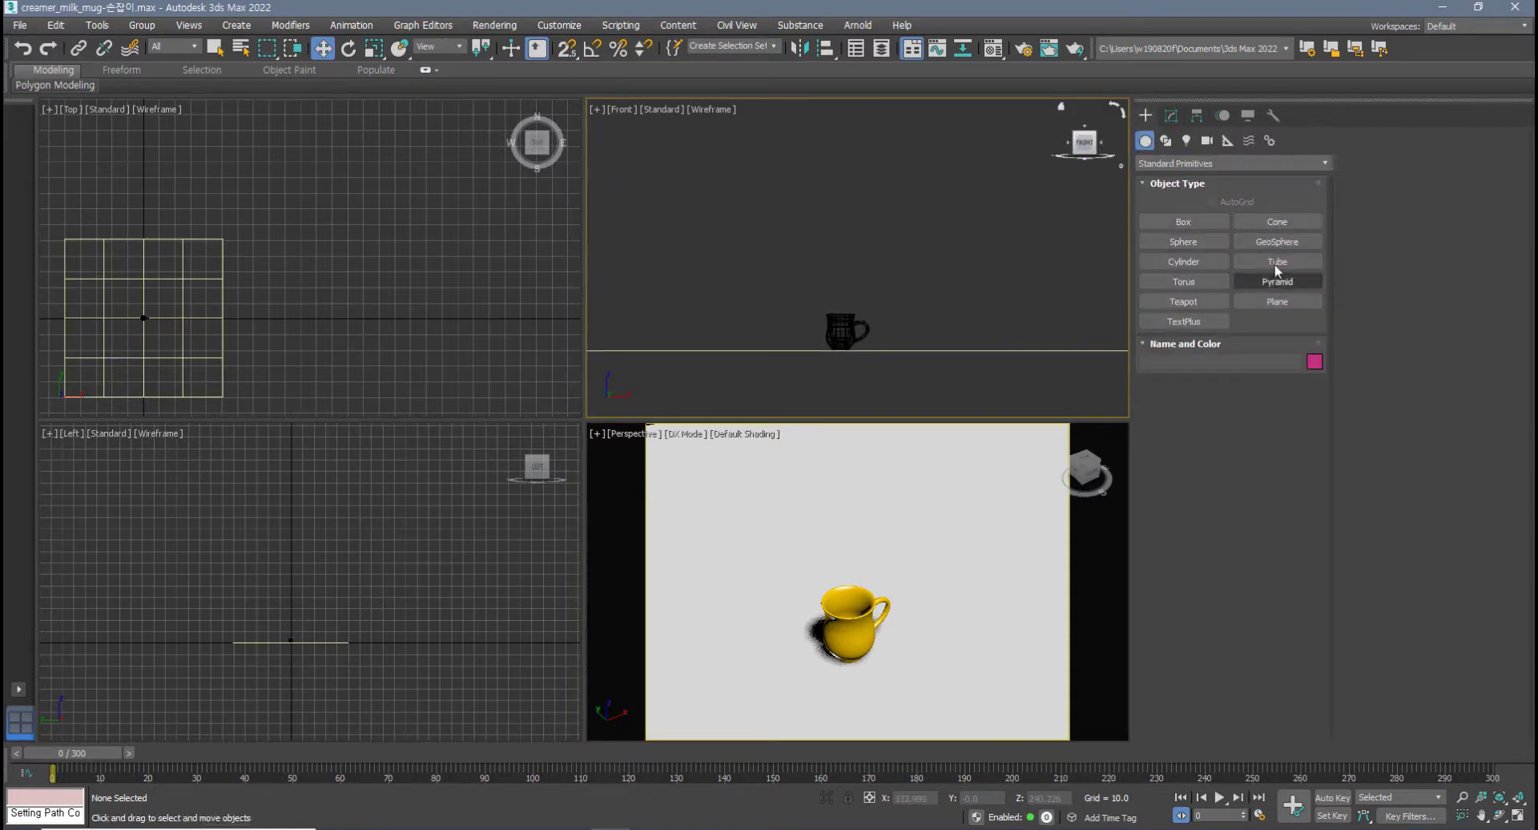
click(1186, 141)
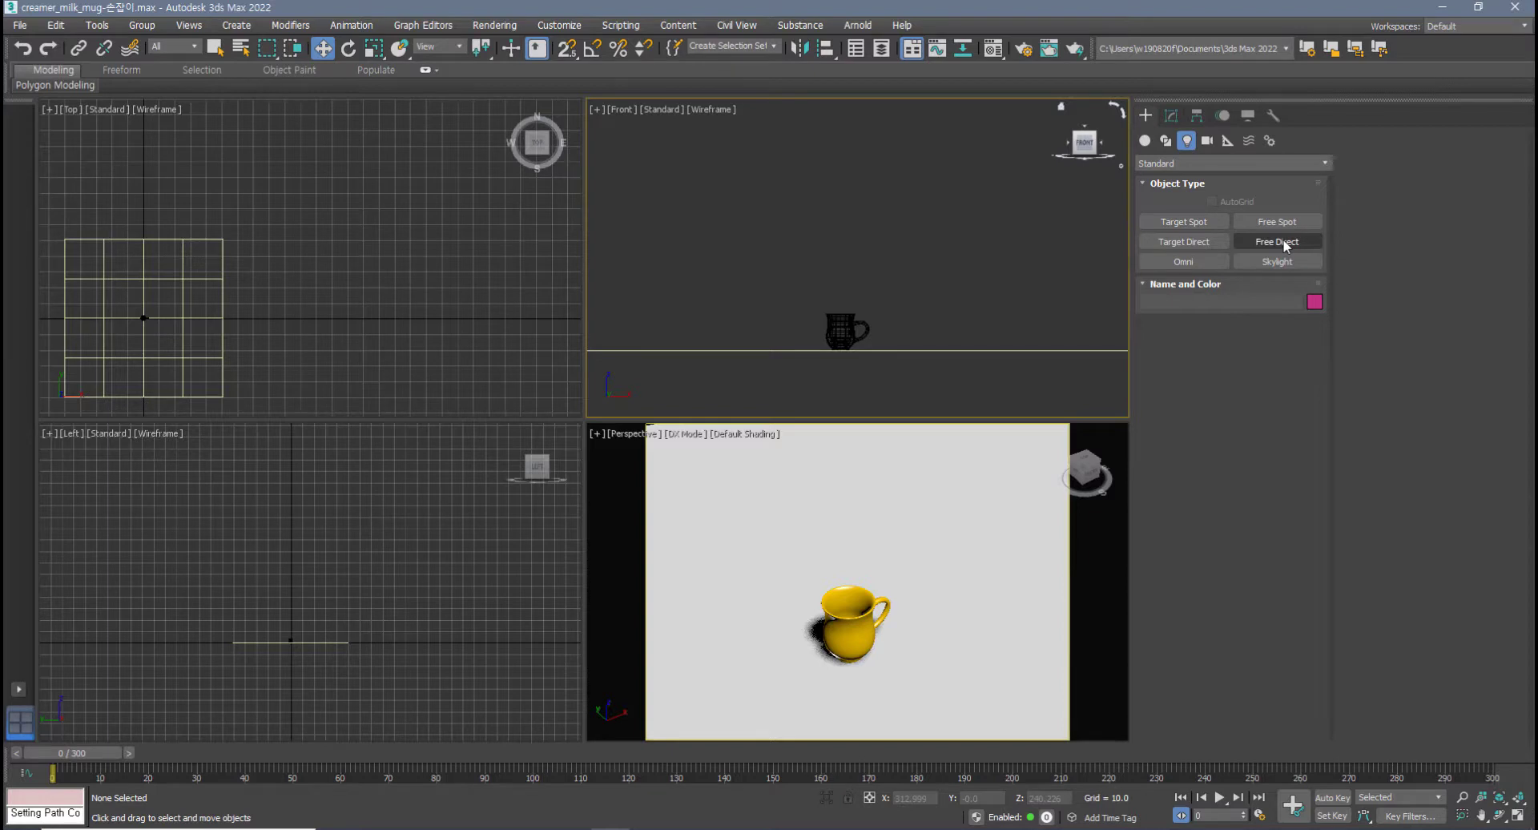
click(1184, 261)
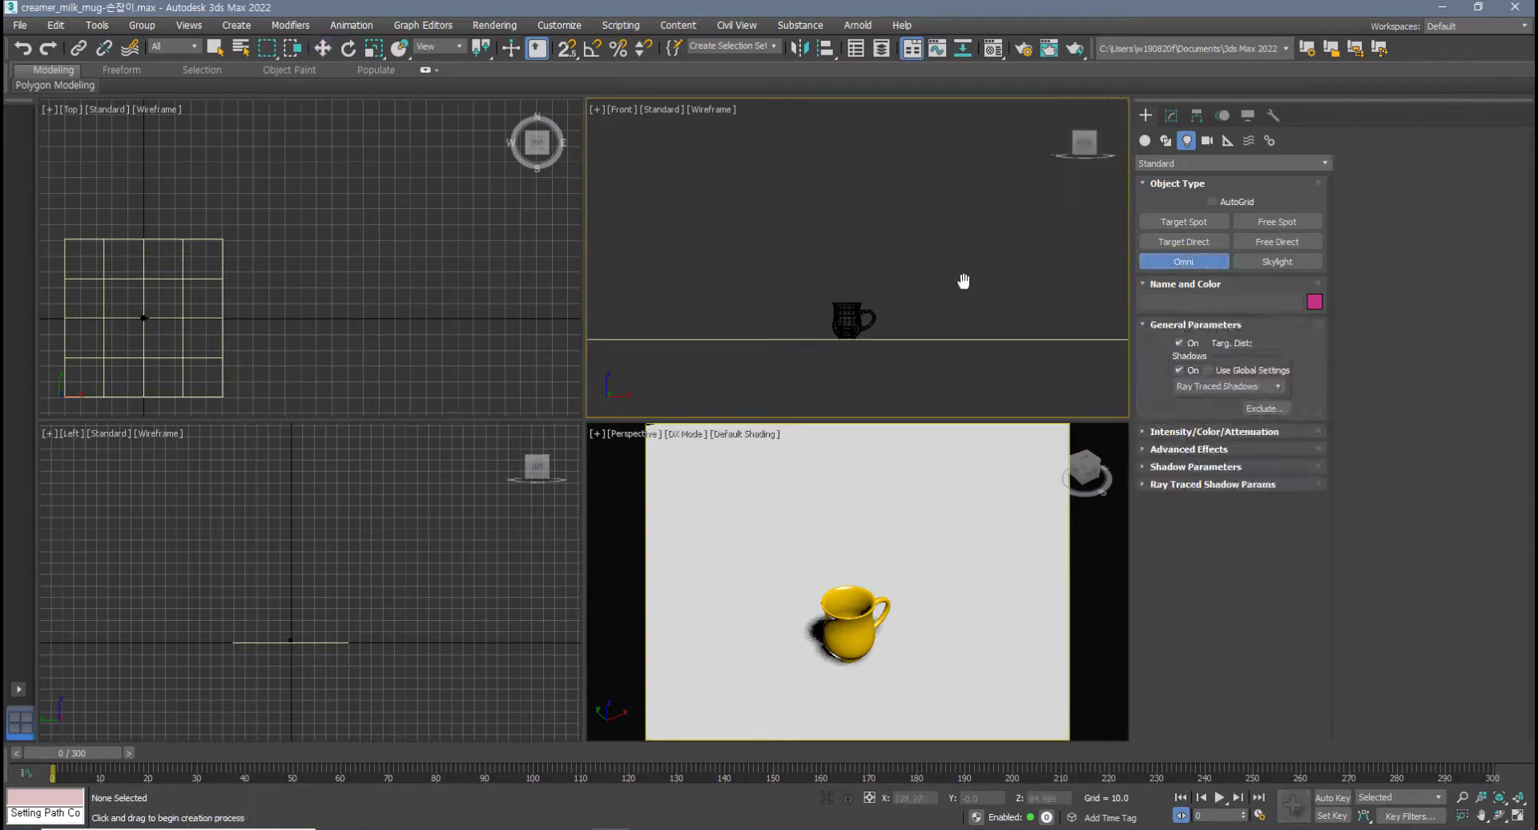
scroll(964, 281, up, 4)
click(861, 195)
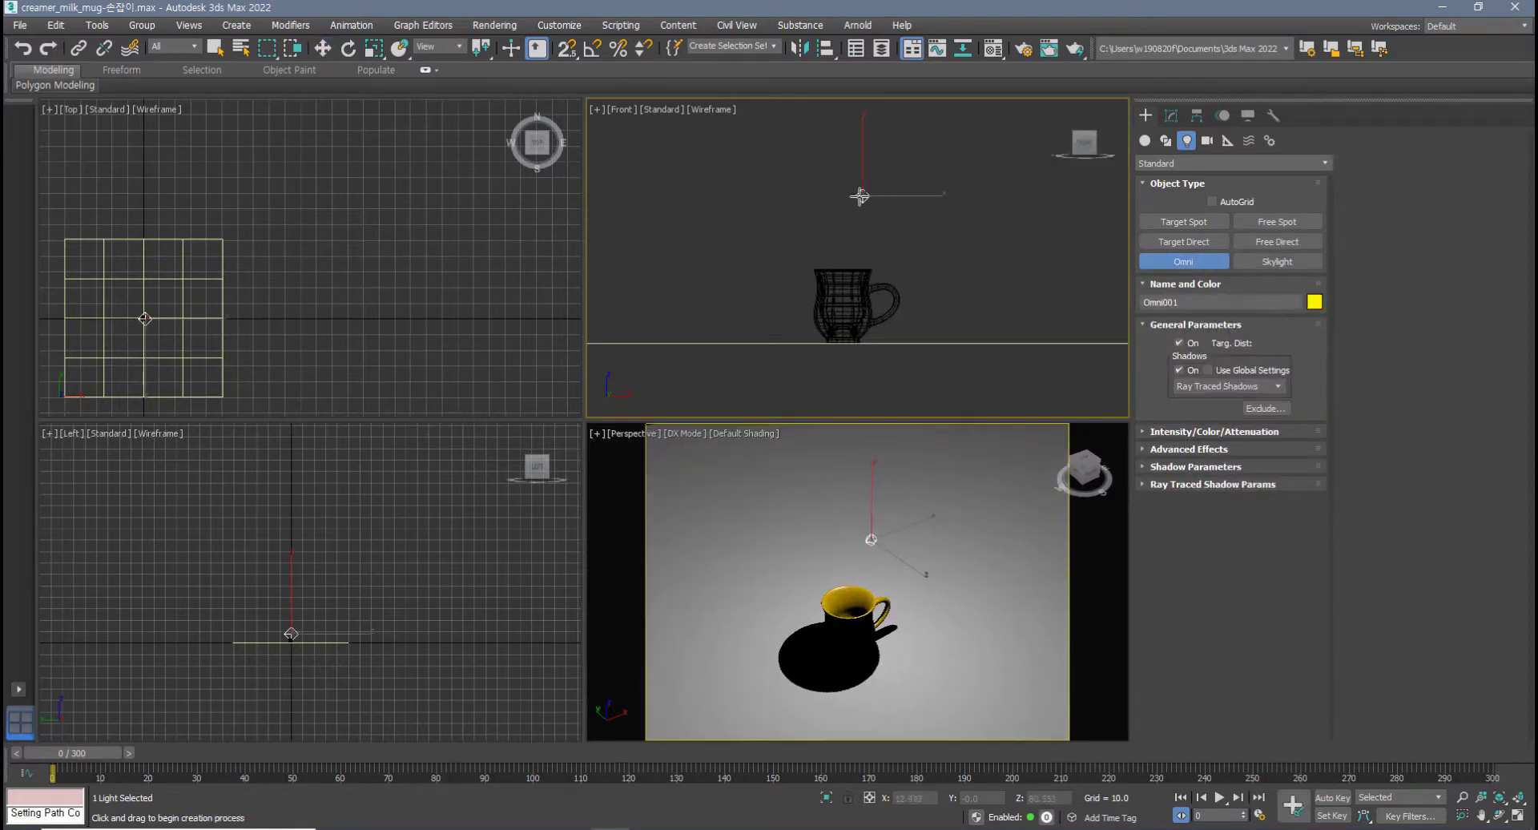
scroll(861, 244, up, 2)
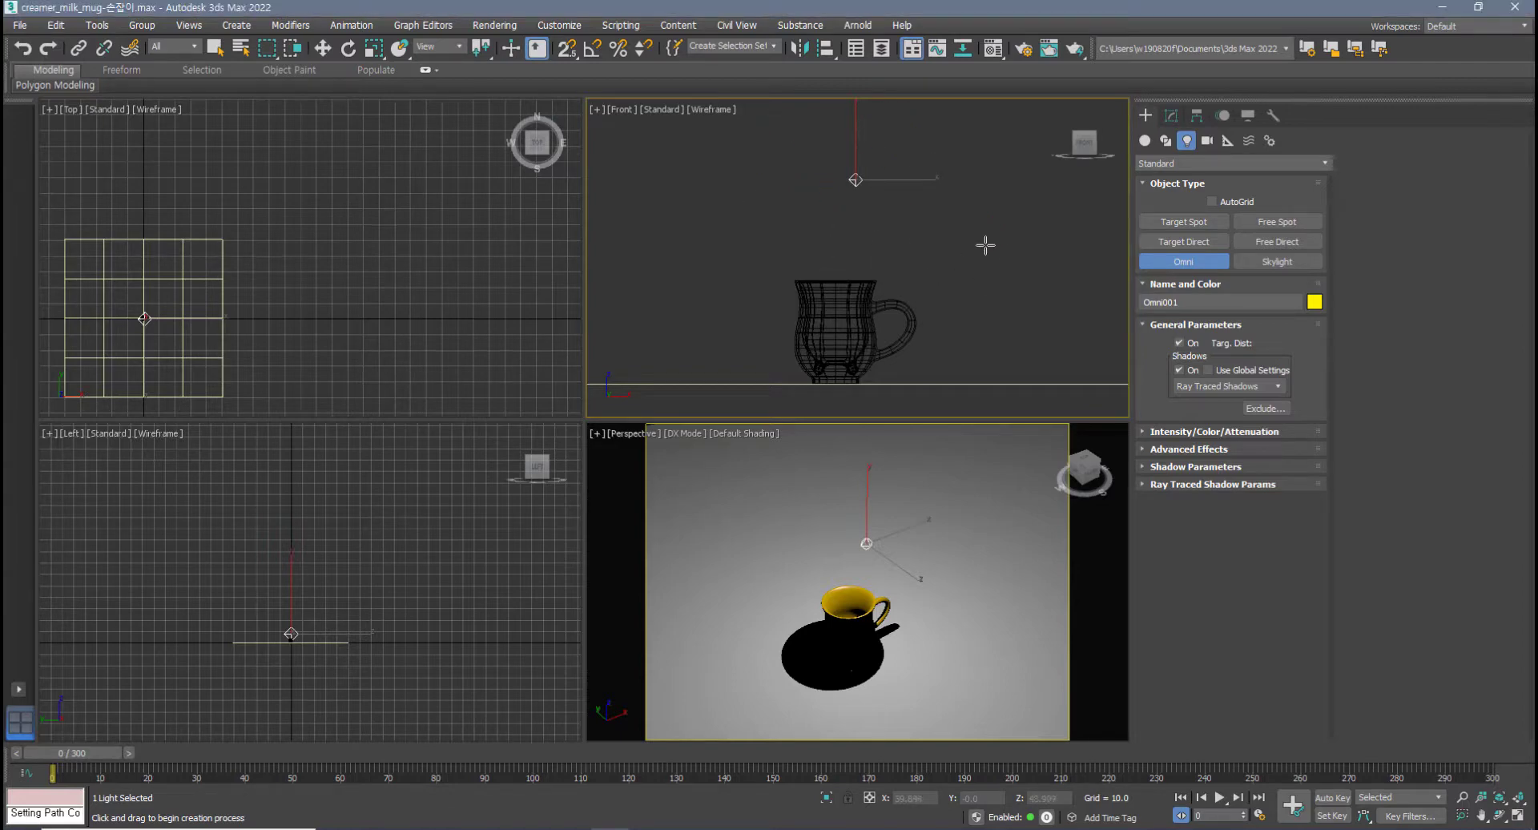
- Expand the omni light's Advanced Effects and Atmospheres & Effects settings, and shift the light slightly toward the mug's handle side
click(1169, 116)
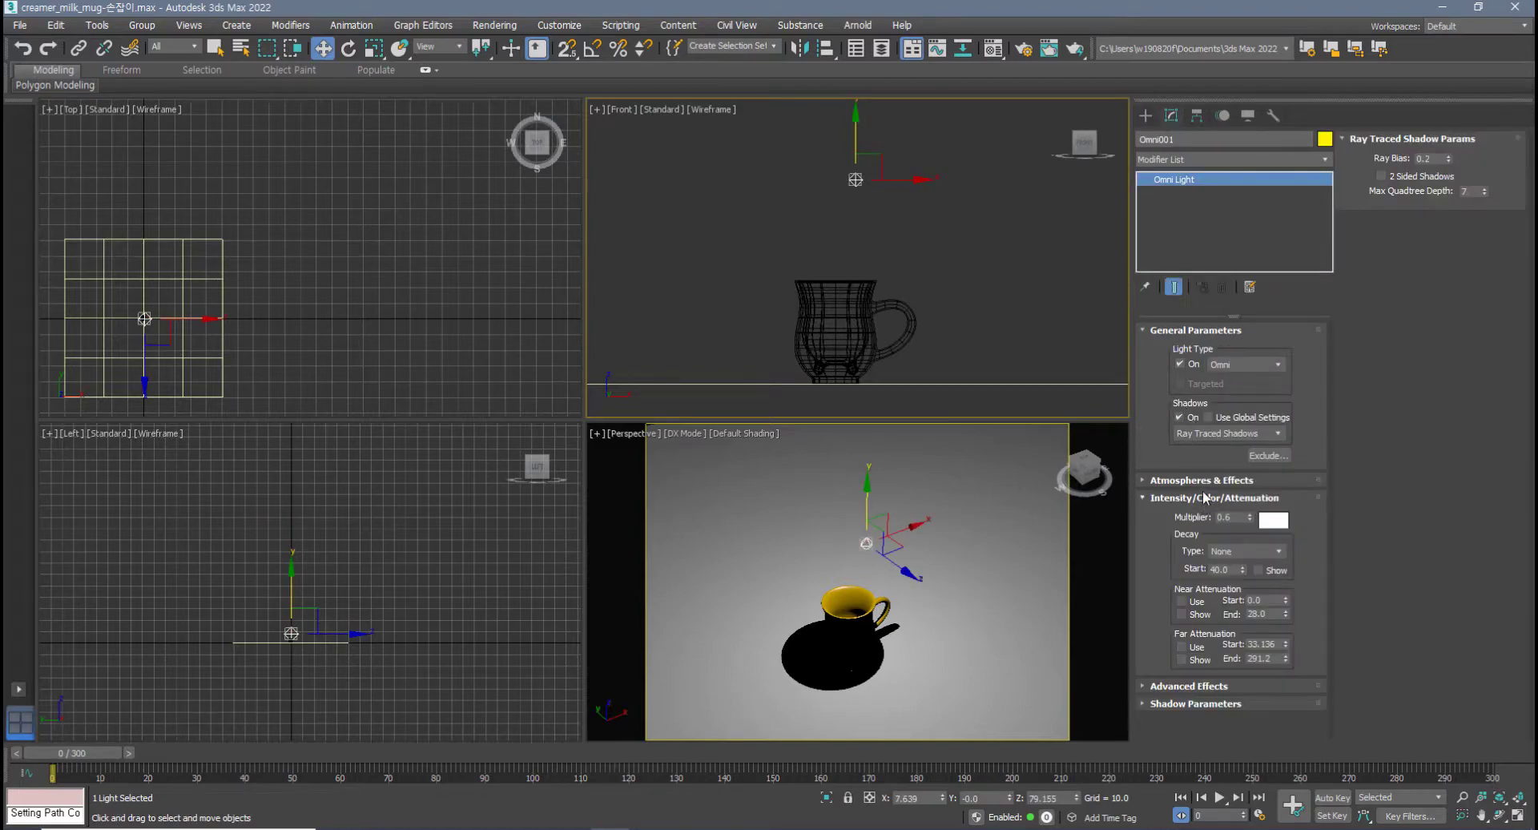
click(1240, 686)
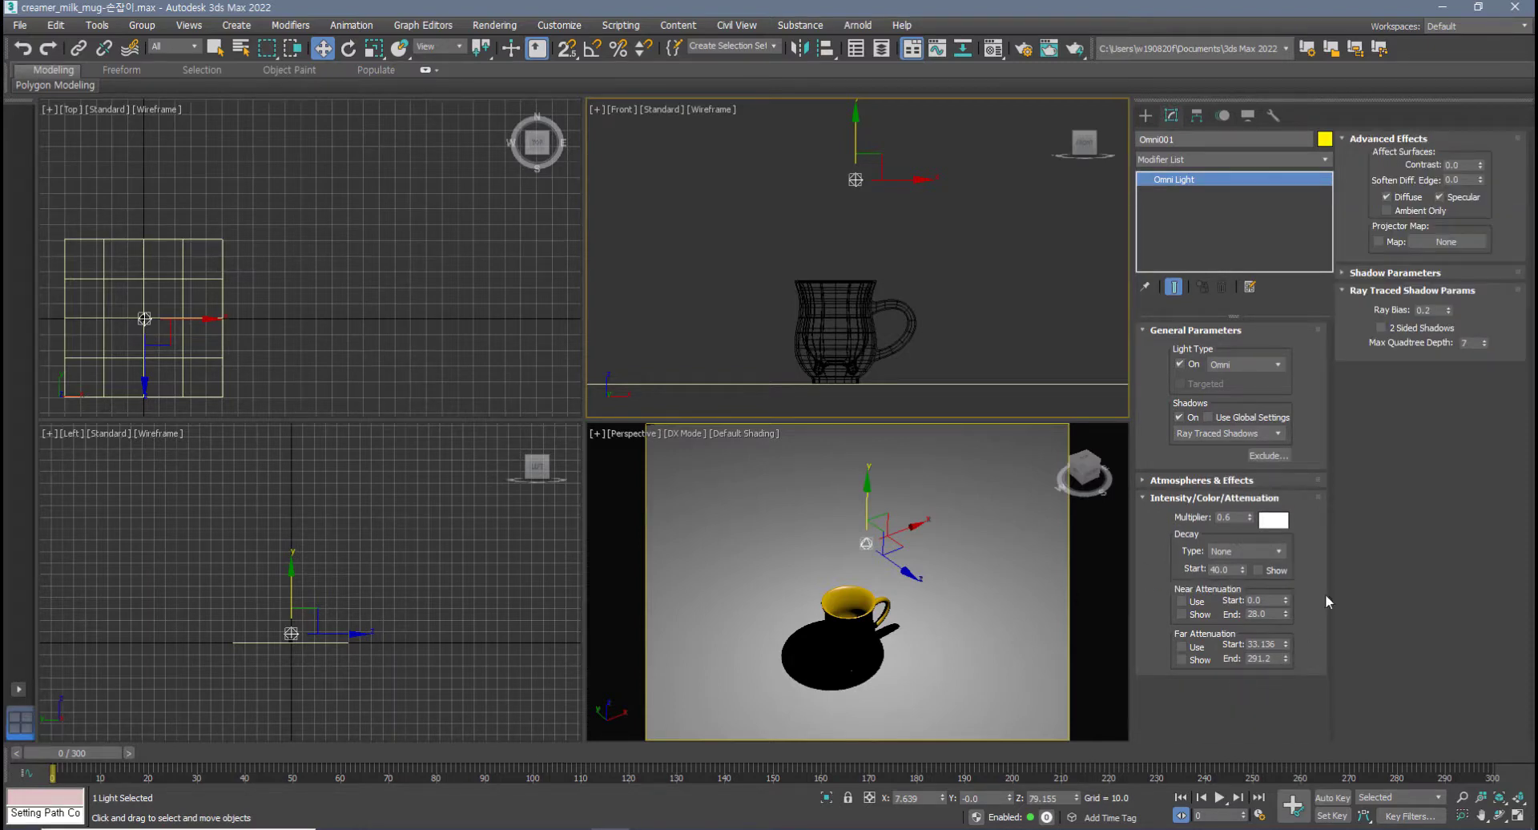
click(1257, 480)
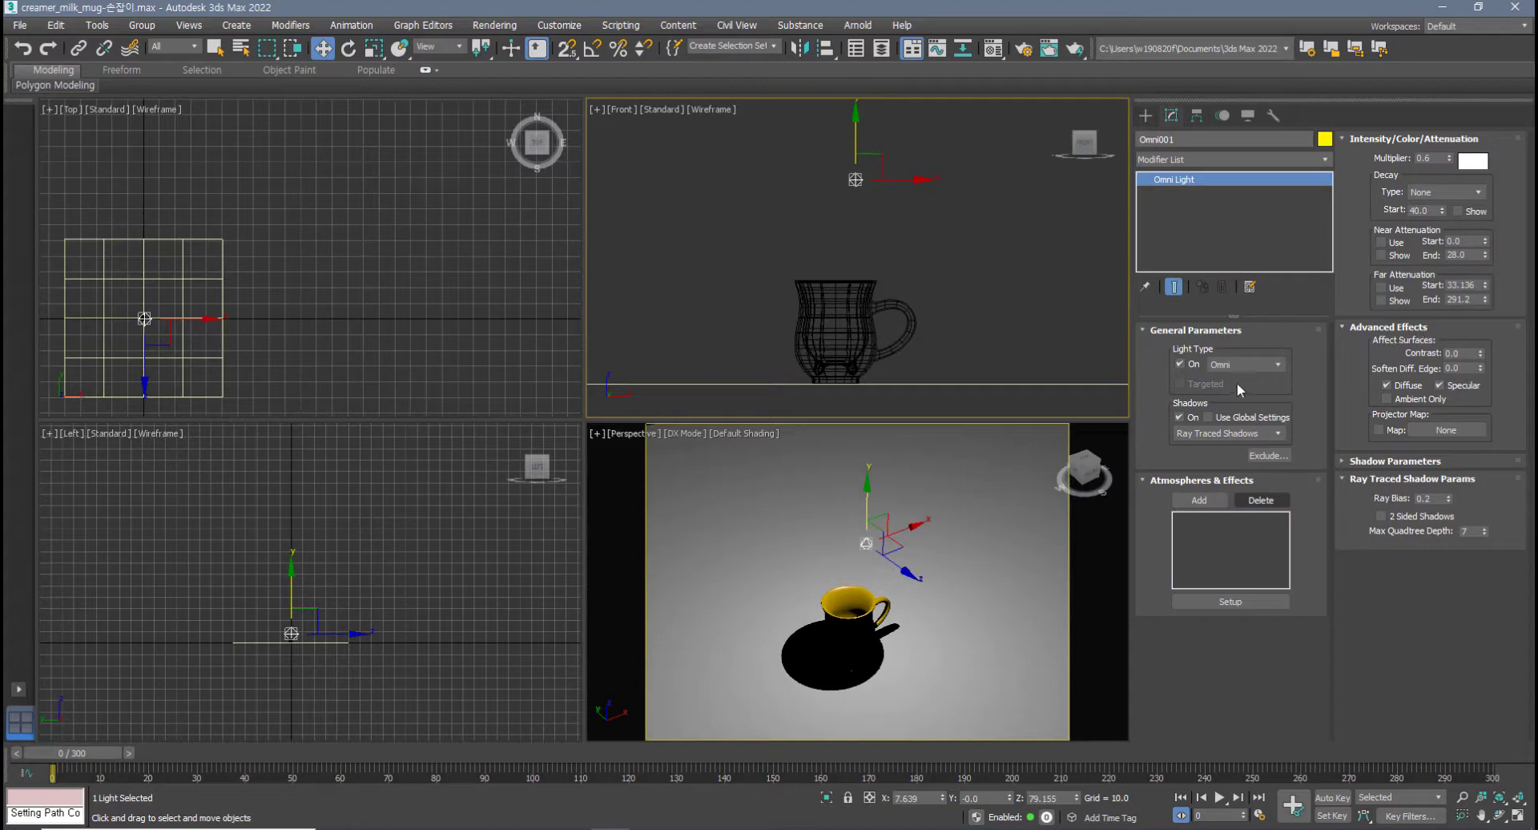
drag(856, 179, 884, 190)
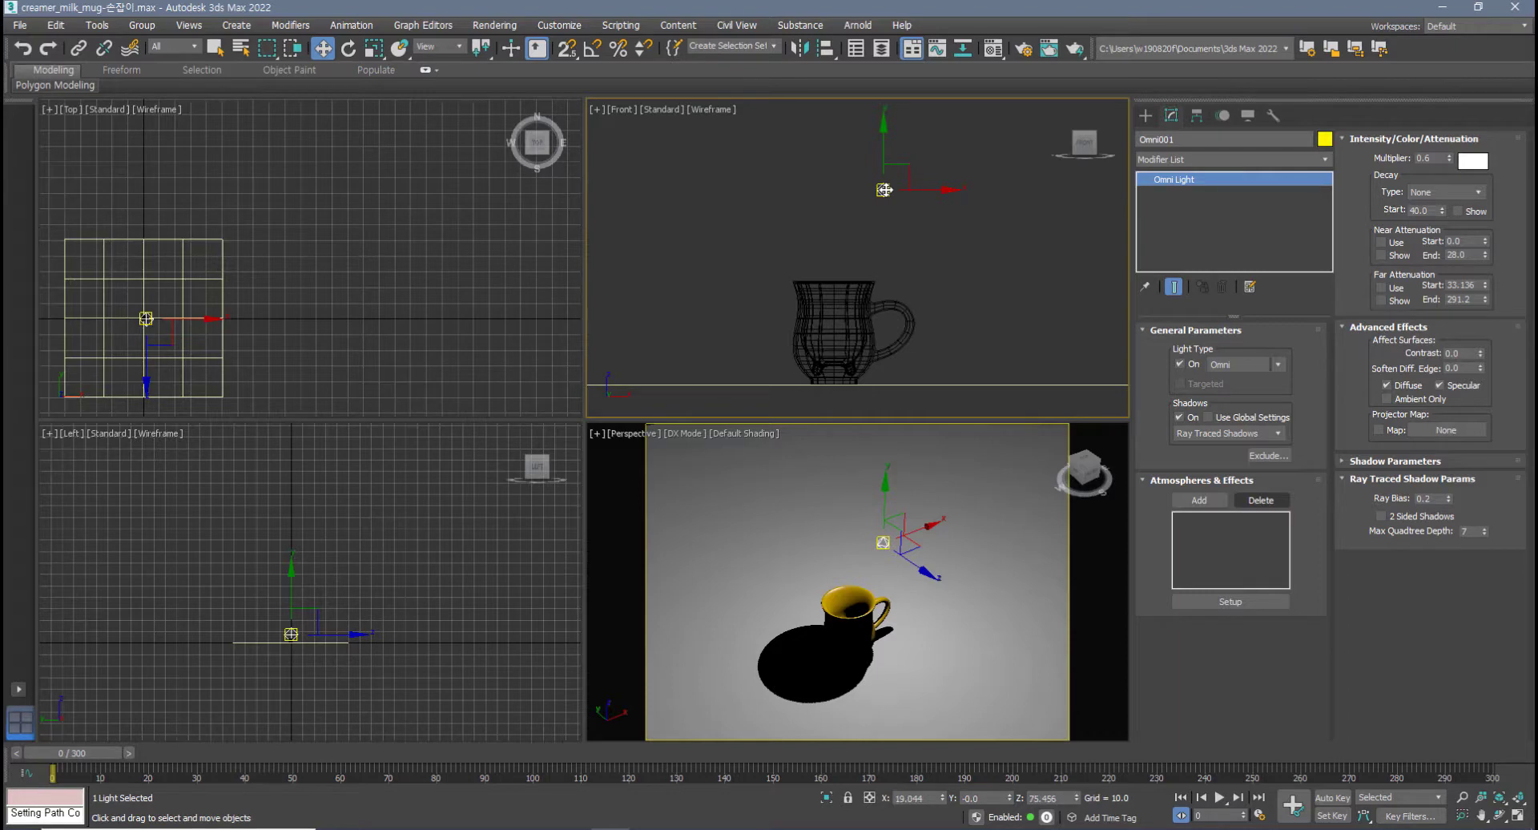
drag(883, 190, 872, 181)
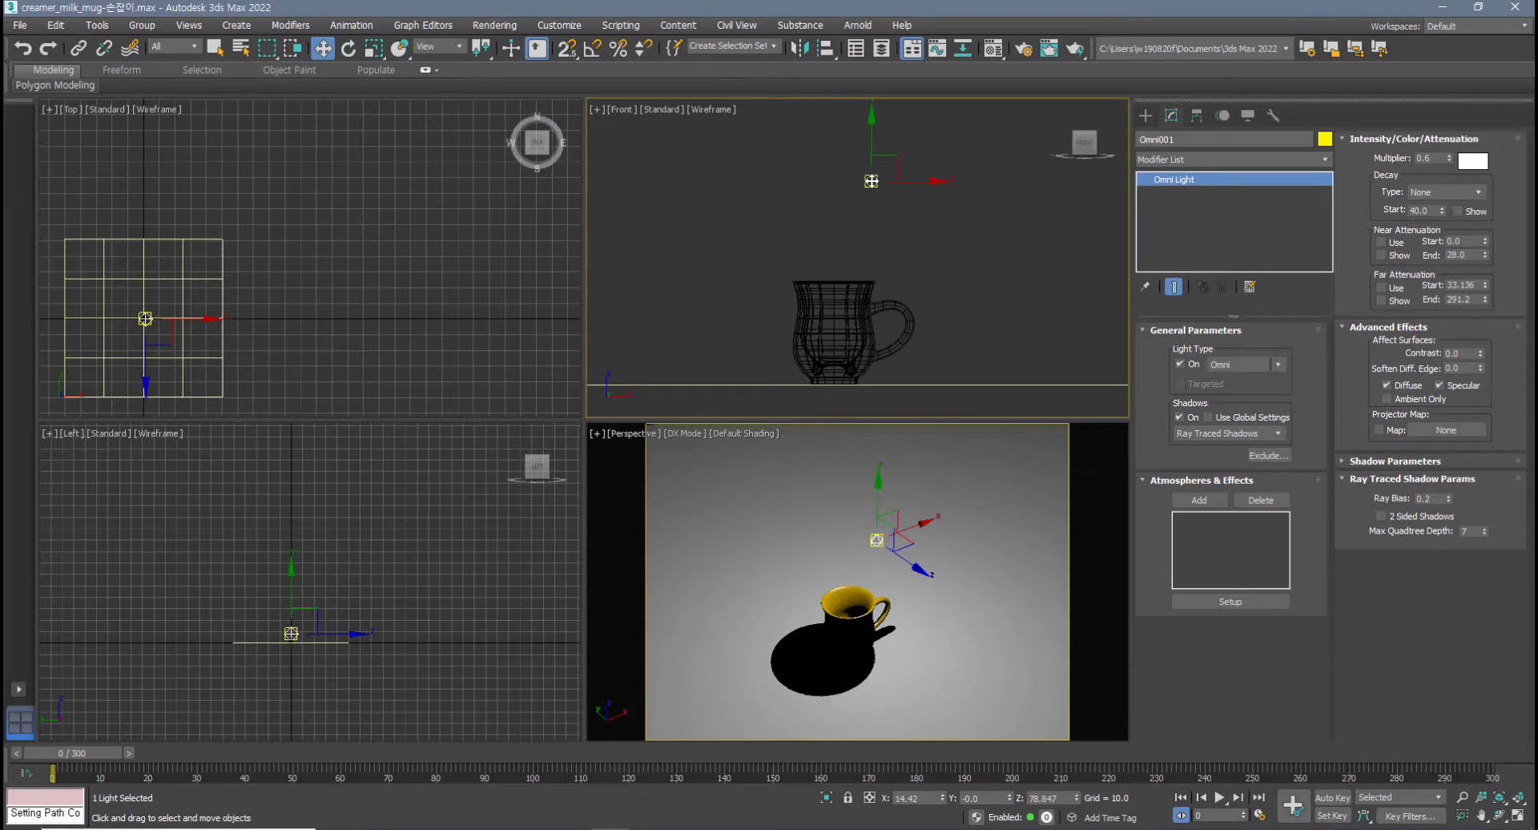
- Add a target spot light aimed diagonally down at the mug in the Front view, and move the omni light farther out past the handle
click(1146, 114)
click(1204, 226)
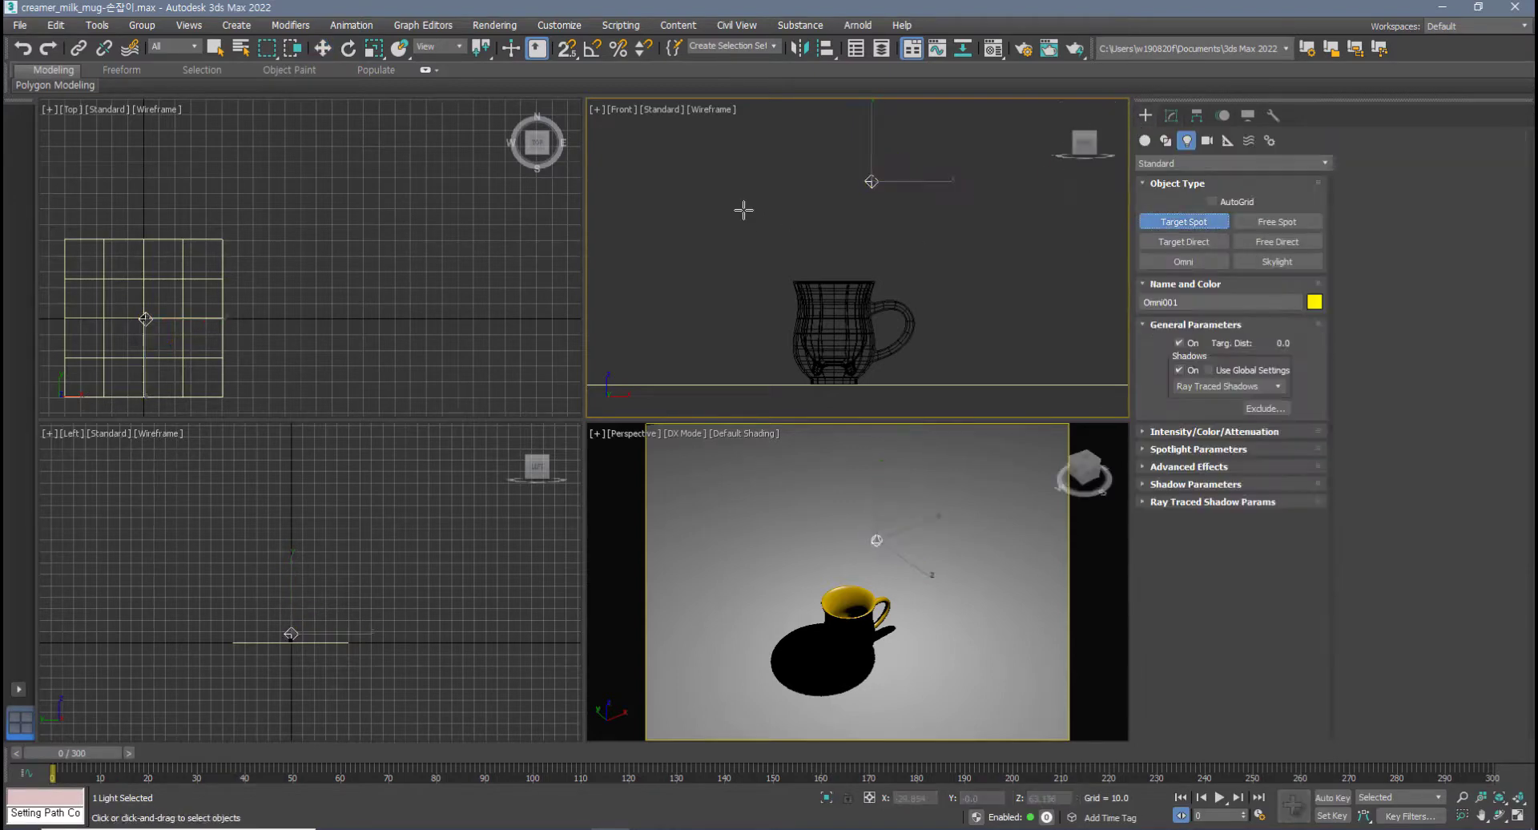
drag(708, 138, 827, 300)
key(w)
drag(871, 181, 942, 206)
click(711, 144)
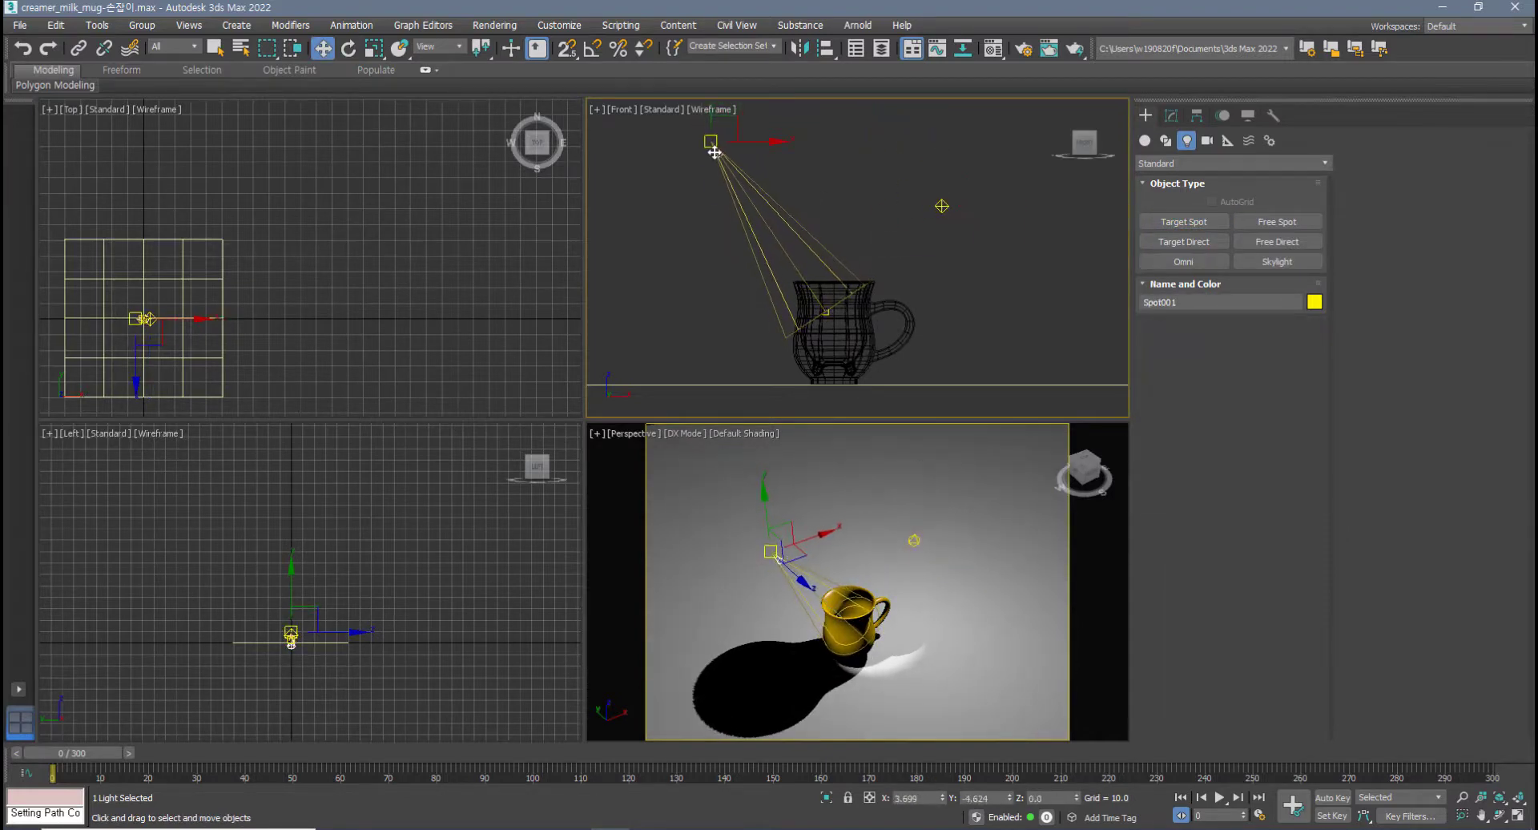
- Delete the omni light and the target spot light from the scene
drag(828, 165, 828, 165)
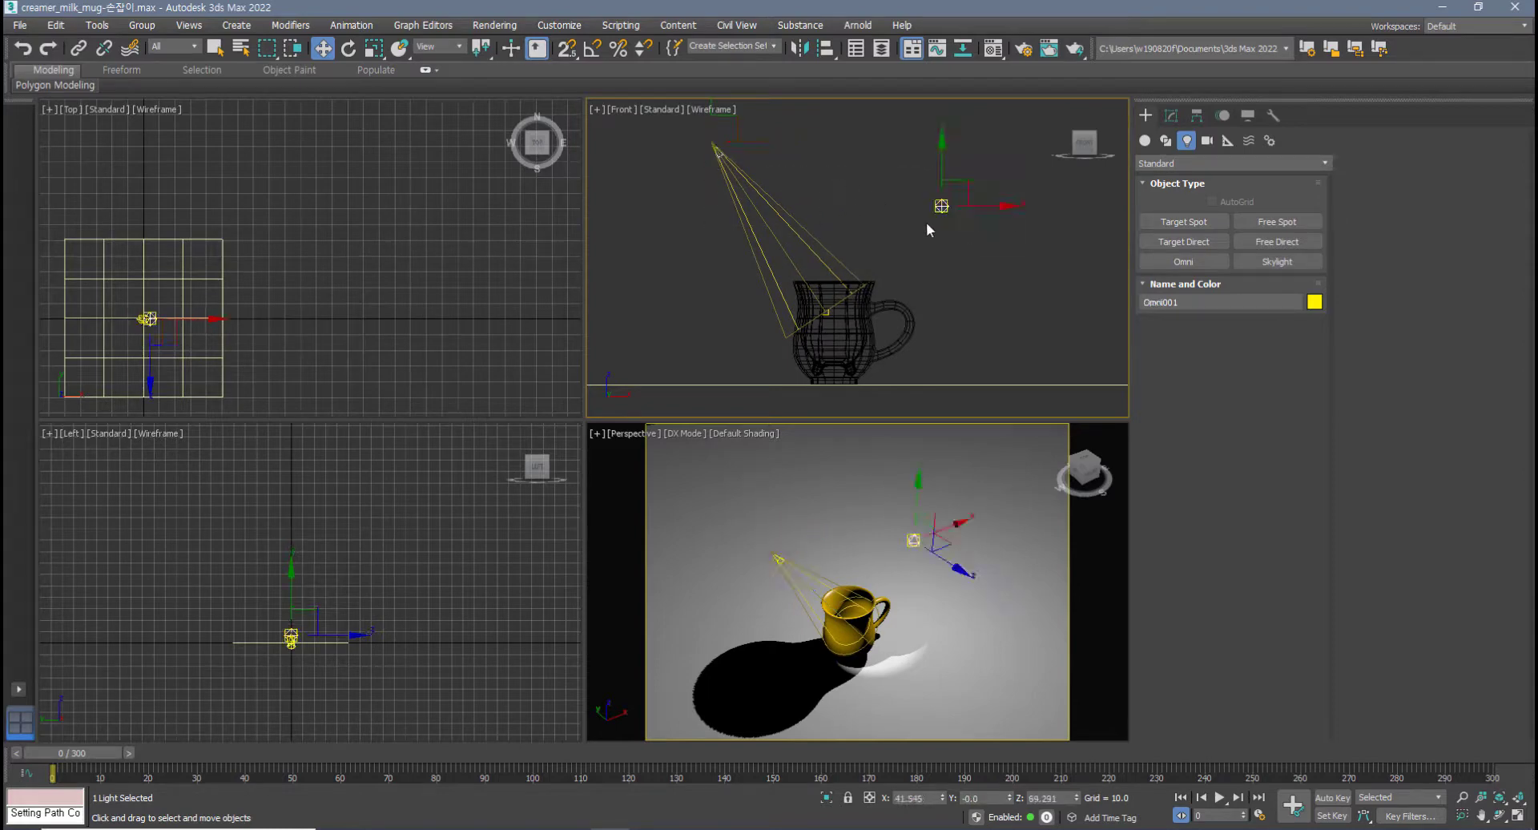
key(Delete)
click(705, 163)
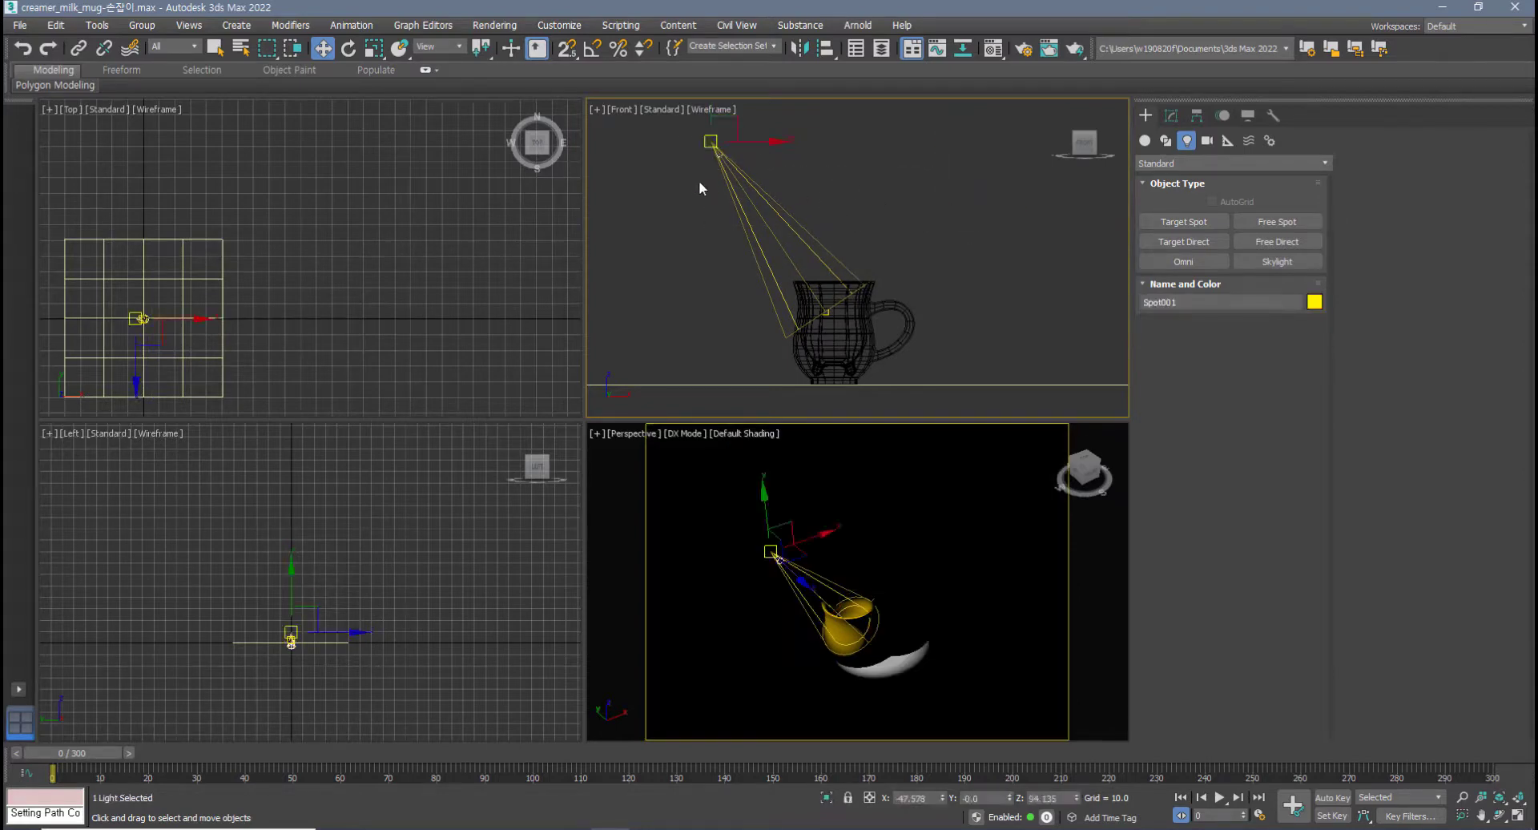
key(Delete)
- Frame the mug closer in the Perspective view and start creating a Skylight
middle_drag(856, 304, 856, 281)
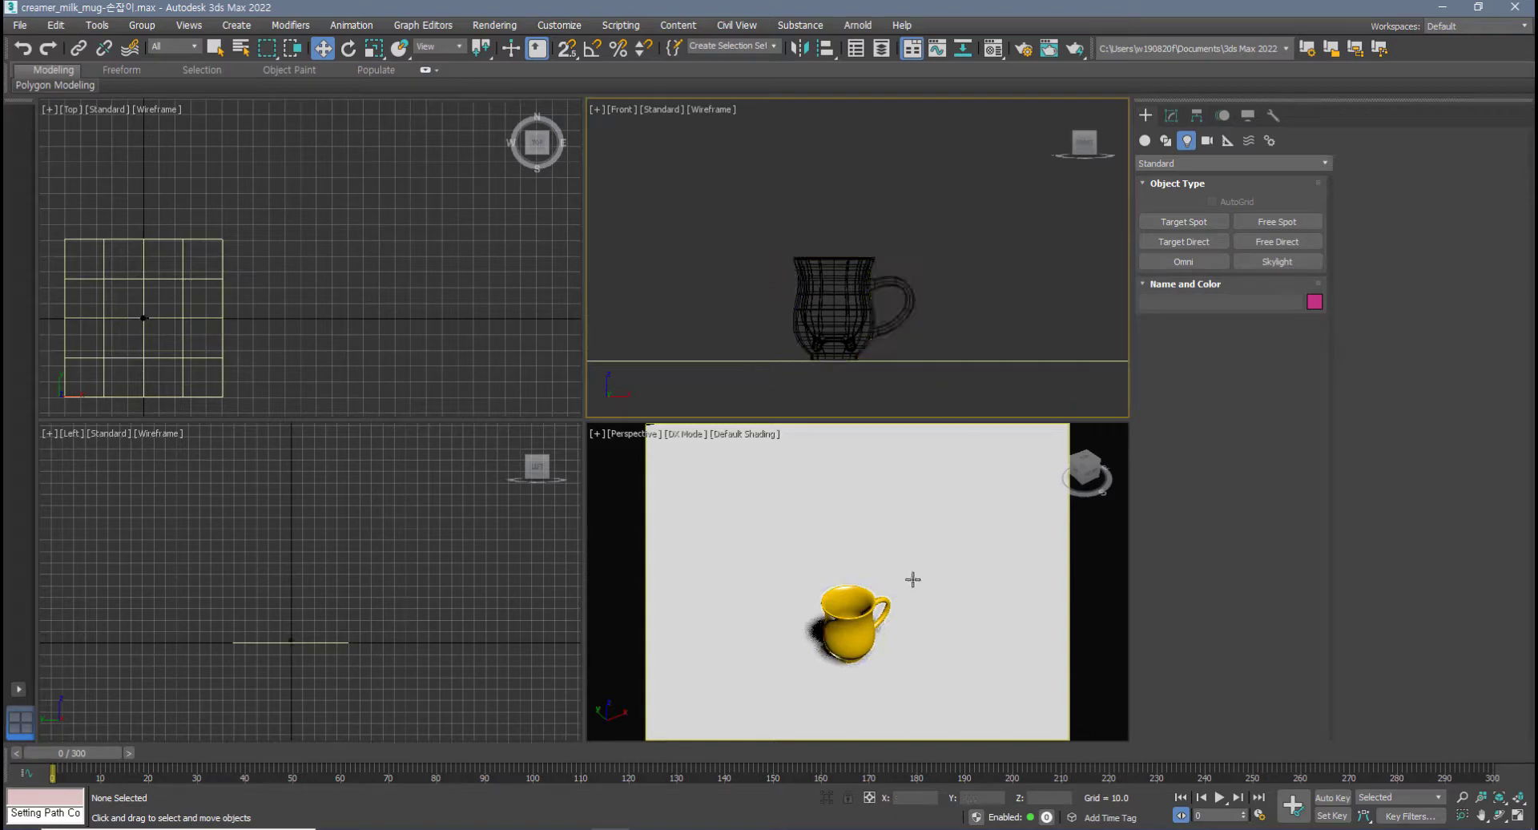
scroll(914, 556, up, 4)
middle_drag(913, 580, 927, 527)
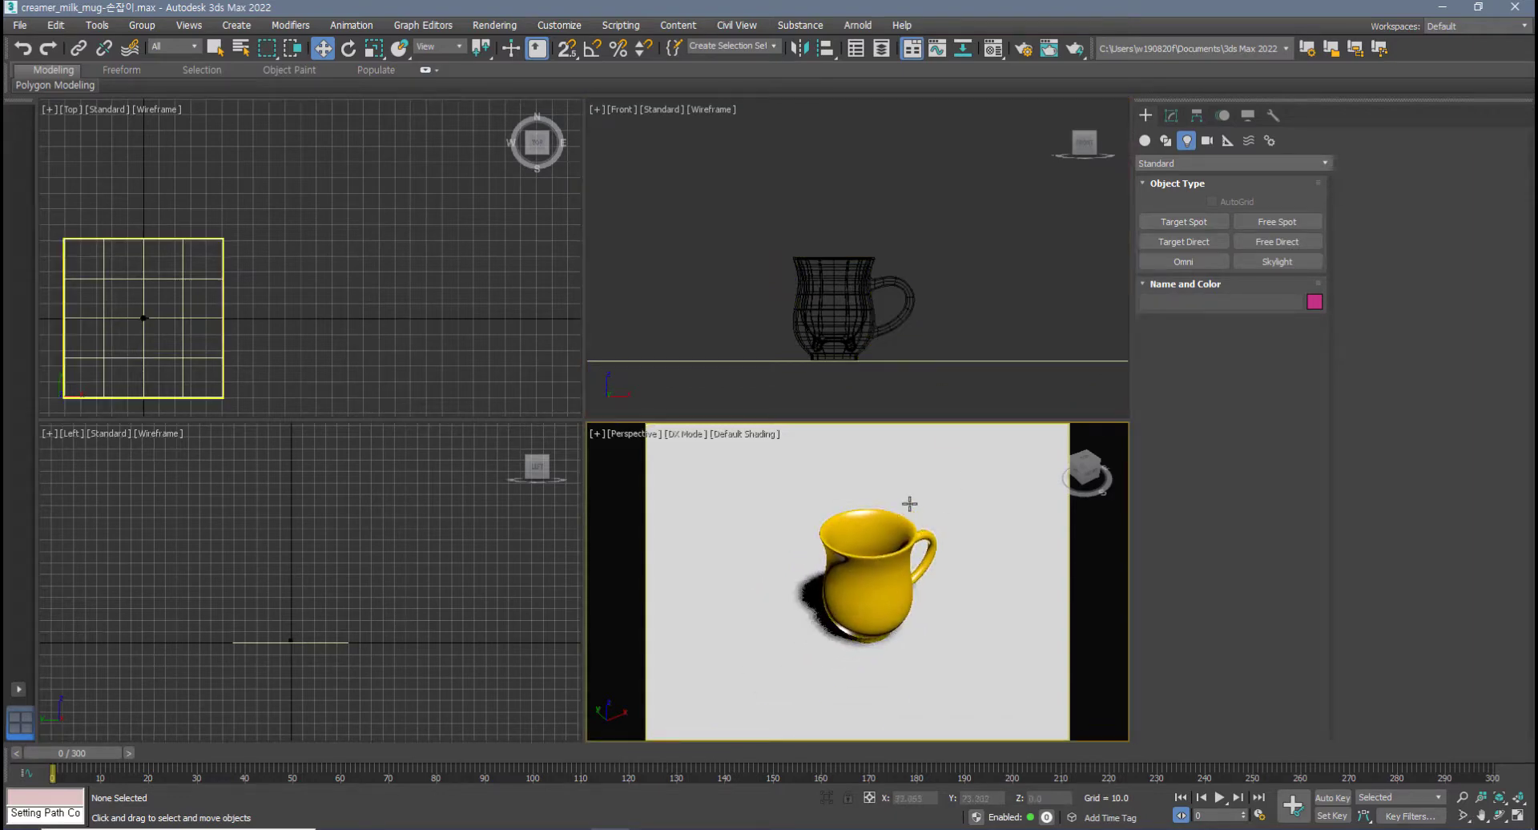
click(1281, 262)
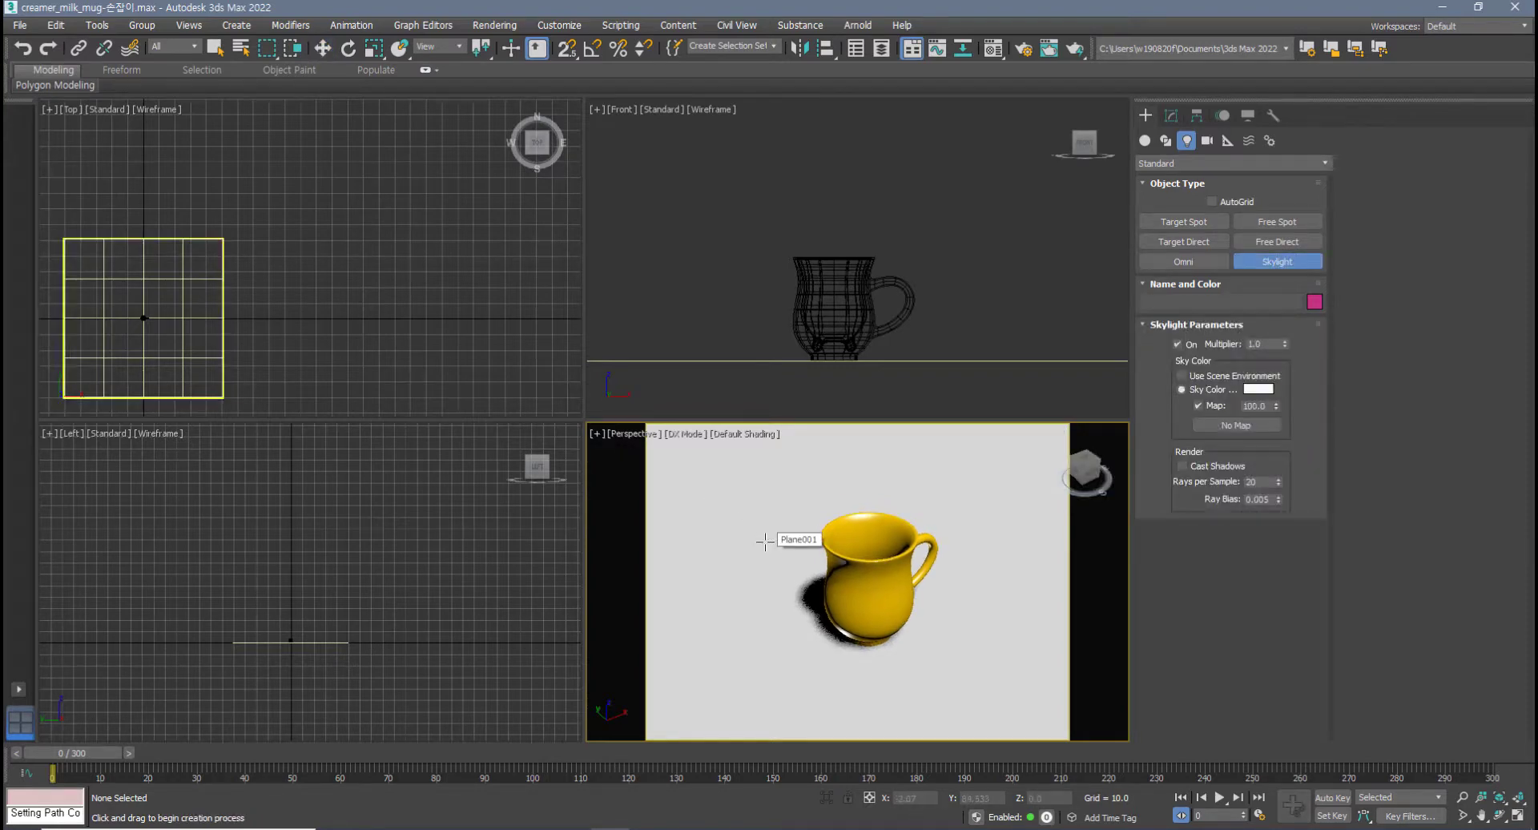
key(w)
mouse_move(809, 371)
mouse_down()
mouse_move(176, 560)
mouse_move(1137, 422)
mouse_move(731, 381)
mouse_up()
mouse_move(578, 463)
mouse_down()
mouse_move(530, 445)
mouse_move(631, 364)
mouse_move(543, 470)
mouse_up()
drag(523, 348, 633, 346)
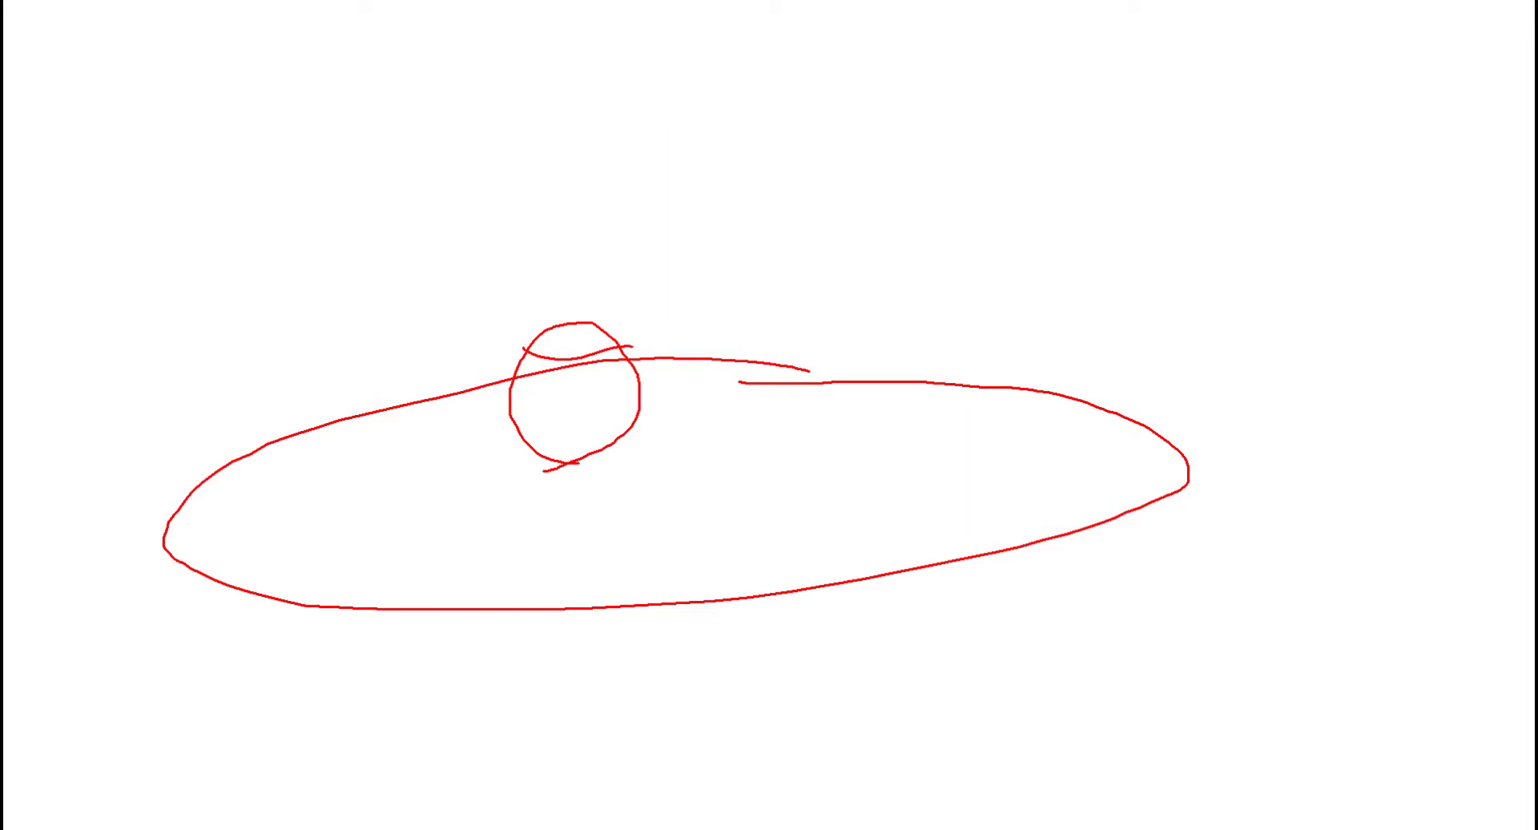
mouse_move(140, 533)
mouse_down()
mouse_move(223, 131)
mouse_move(653, 2)
mouse_move(1071, 360)
mouse_move(1079, 417)
mouse_up()
mouse_move(883, 81)
mouse_down()
mouse_move(1073, 396)
mouse_move(267, 120)
mouse_move(129, 614)
mouse_move(1105, 532)
mouse_move(486, 386)
mouse_move(474, 559)
mouse_move(936, 410)
mouse_move(344, 478)
mouse_up()
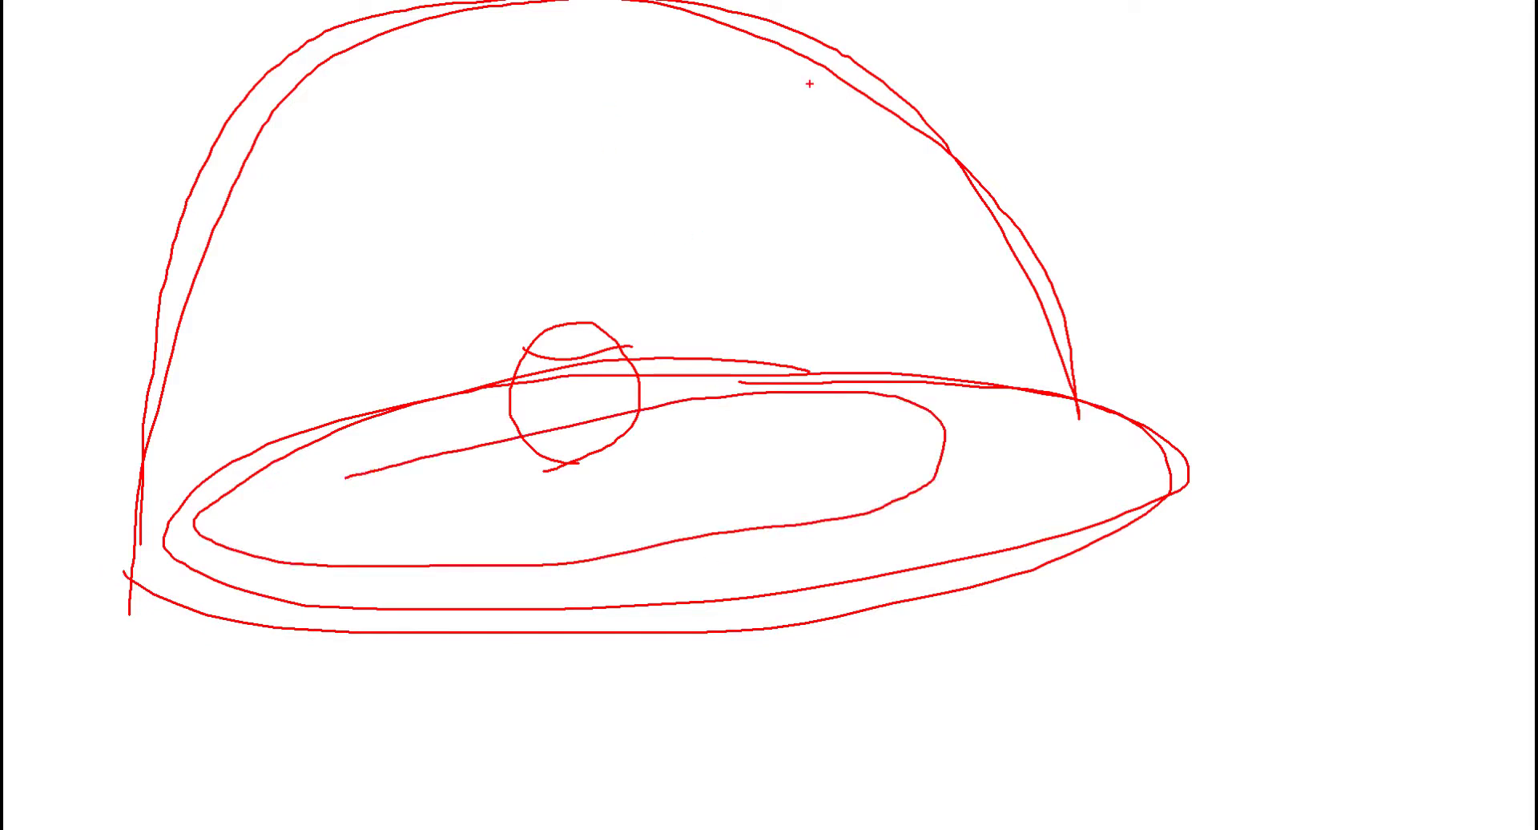
mouse_move(870, 95)
mouse_down()
mouse_move(825, 166)
mouse_move(862, 151)
mouse_up()
mouse_move(550, 7)
mouse_down()
mouse_move(552, 100)
mouse_move(582, 90)
mouse_up()
mouse_move(254, 145)
mouse_down()
mouse_move(330, 182)
mouse_move(297, 234)
mouse_up()
drag(179, 430, 315, 372)
drag(294, 366, 253, 431)
mouse_move(1053, 292)
mouse_down()
mouse_move(934, 318)
mouse_move(961, 347)
mouse_up()
mouse_move(780, 0)
mouse_down()
mouse_move(659, 178)
mouse_move(690, 168)
mouse_up()
drag(399, 50, 441, 170)
drag(425, 194, 436, 177)
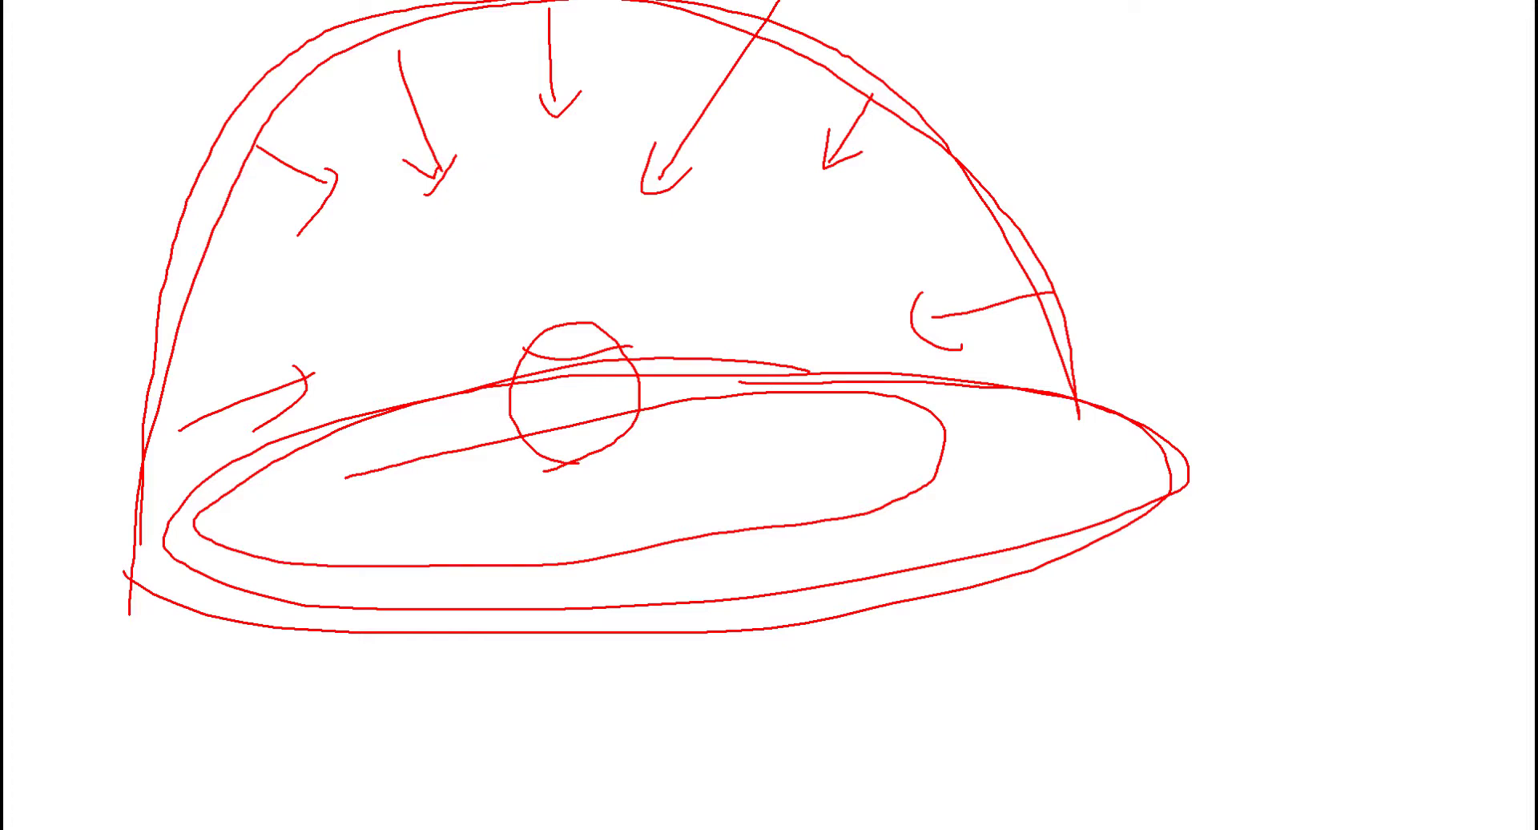
mouse_move(225, 222)
mouse_down()
mouse_move(350, 279)
mouse_move(318, 304)
mouse_up()
mouse_move(225, 314)
mouse_down()
mouse_move(300, 343)
mouse_move(383, 345)
mouse_up()
drag(905, 152, 785, 272)
drag(731, 180, 683, 268)
drag(563, 126, 523, 246)
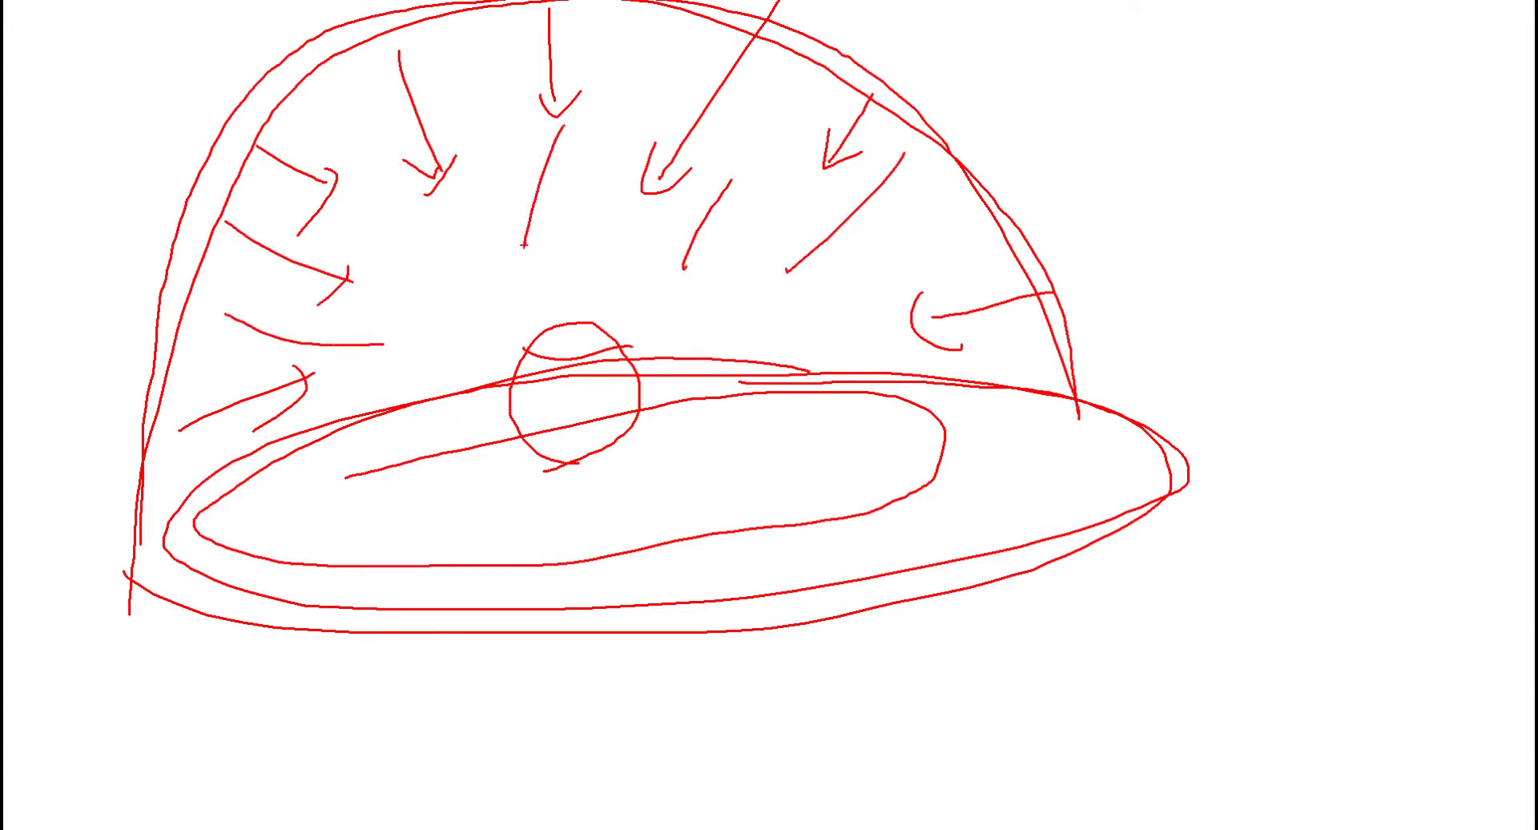
mouse_move(548, 451)
mouse_down()
mouse_move(512, 478)
mouse_move(574, 458)
mouse_move(591, 507)
mouse_move(573, 457)
mouse_up()
mouse_move(536, 461)
mouse_down()
mouse_move(609, 484)
mouse_move(608, 453)
mouse_up()
mouse_move(554, 457)
mouse_down()
mouse_move(659, 430)
mouse_move(583, 462)
mouse_move(499, 446)
mouse_move(733, 455)
mouse_move(469, 498)
mouse_up()
mouse_move(496, 440)
mouse_down()
mouse_move(716, 478)
mouse_move(671, 438)
mouse_up()
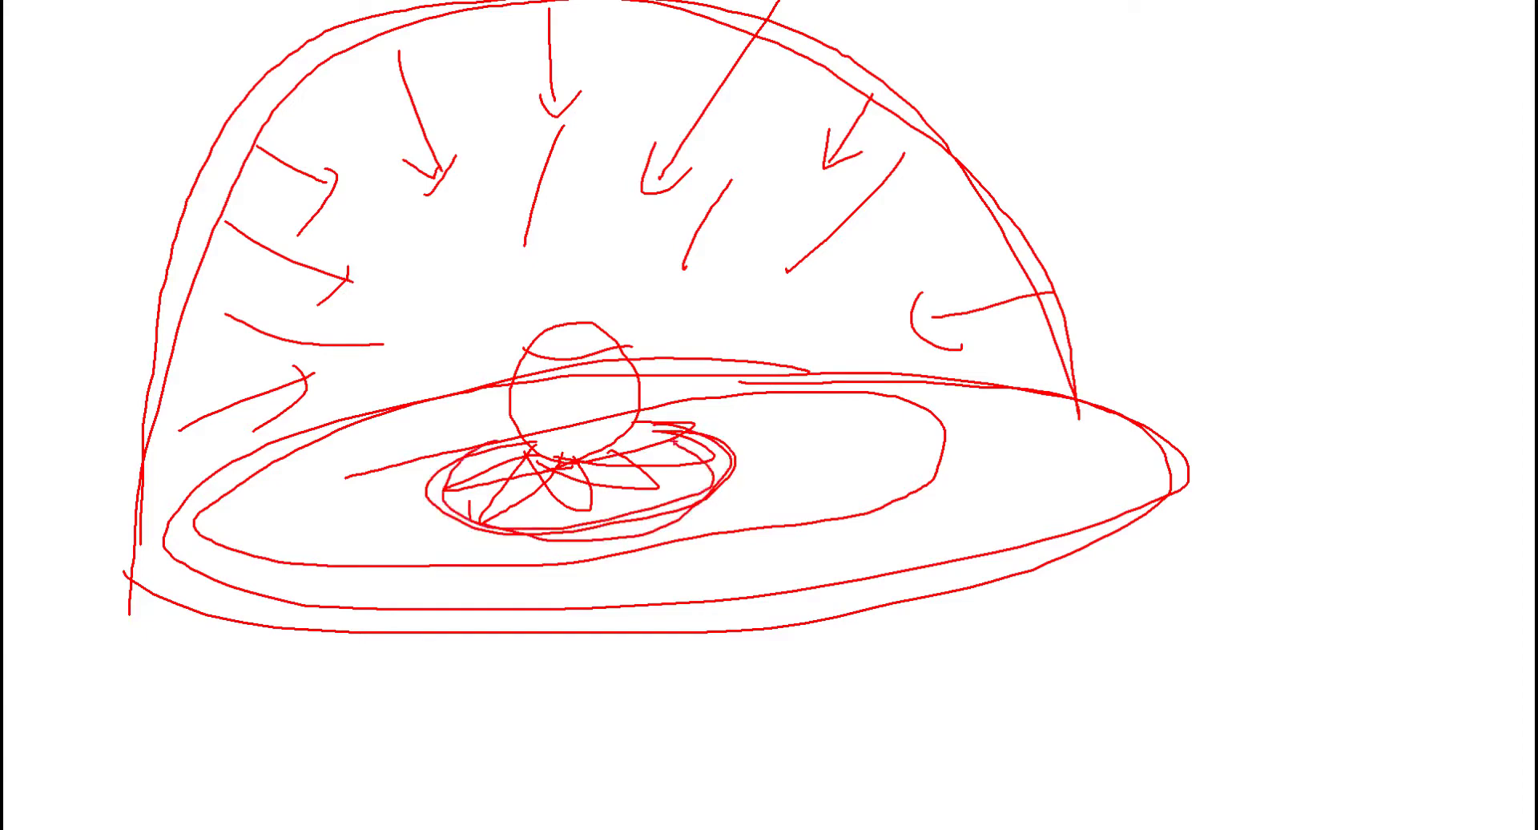
key(Escape)
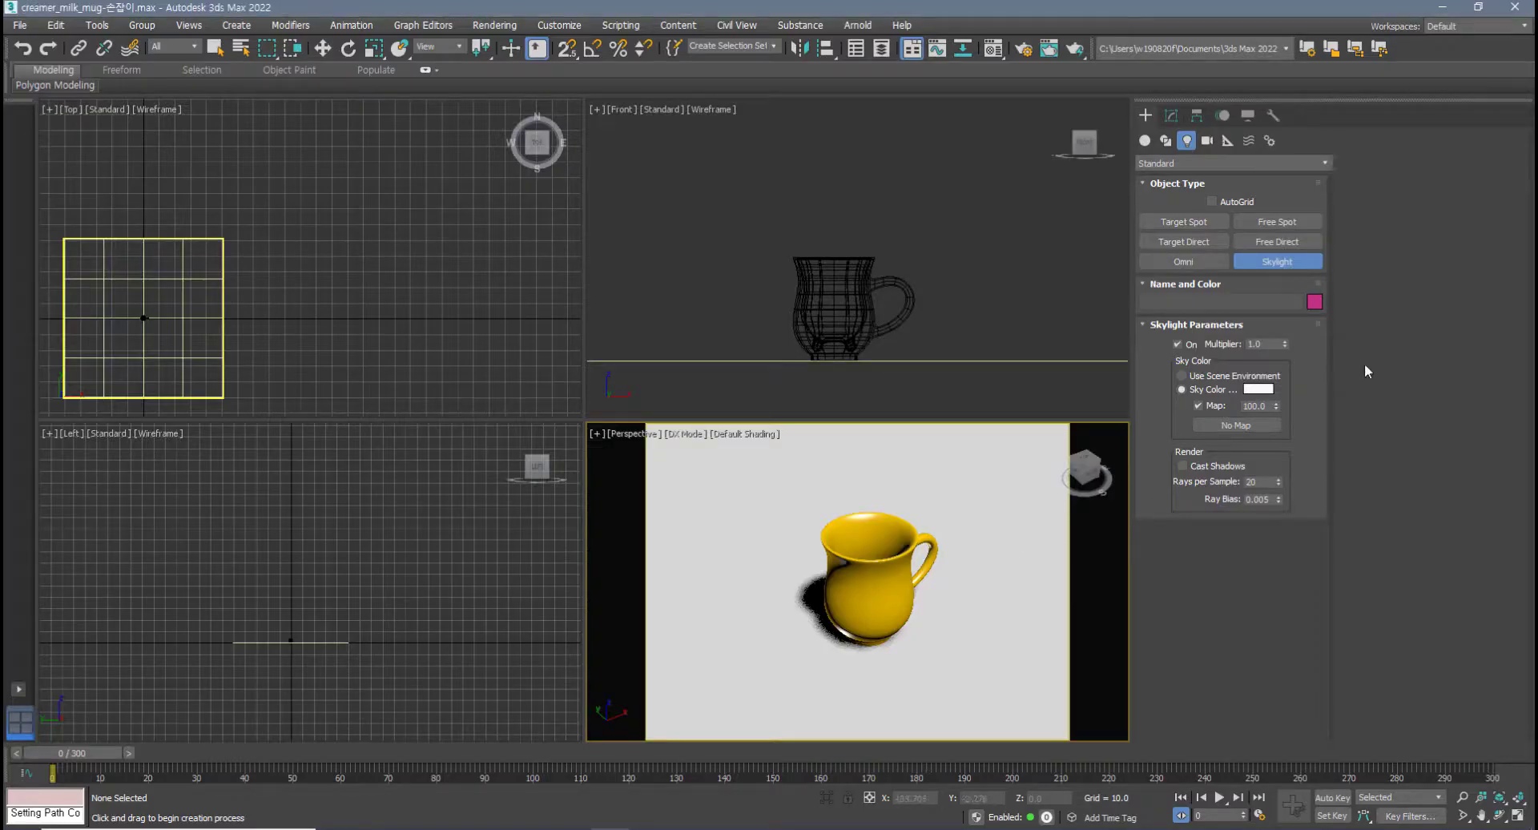
- Place a skylight beside the mug's handle in the Top view and raise it slightly above the plane in the Front view
scroll(275, 288, down, 8)
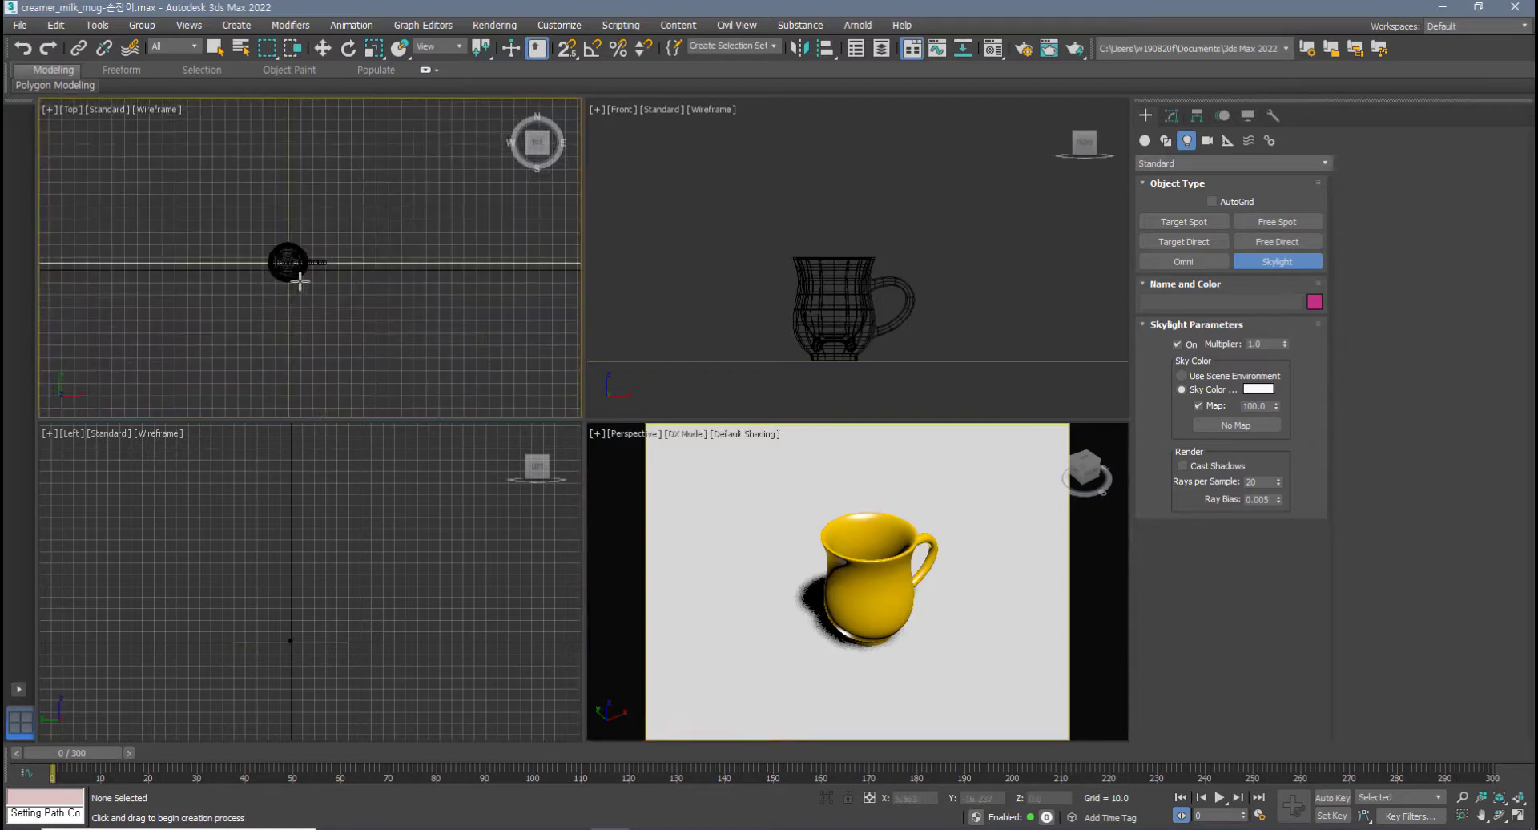
middle_drag(302, 275, 296, 324)
click(348, 293)
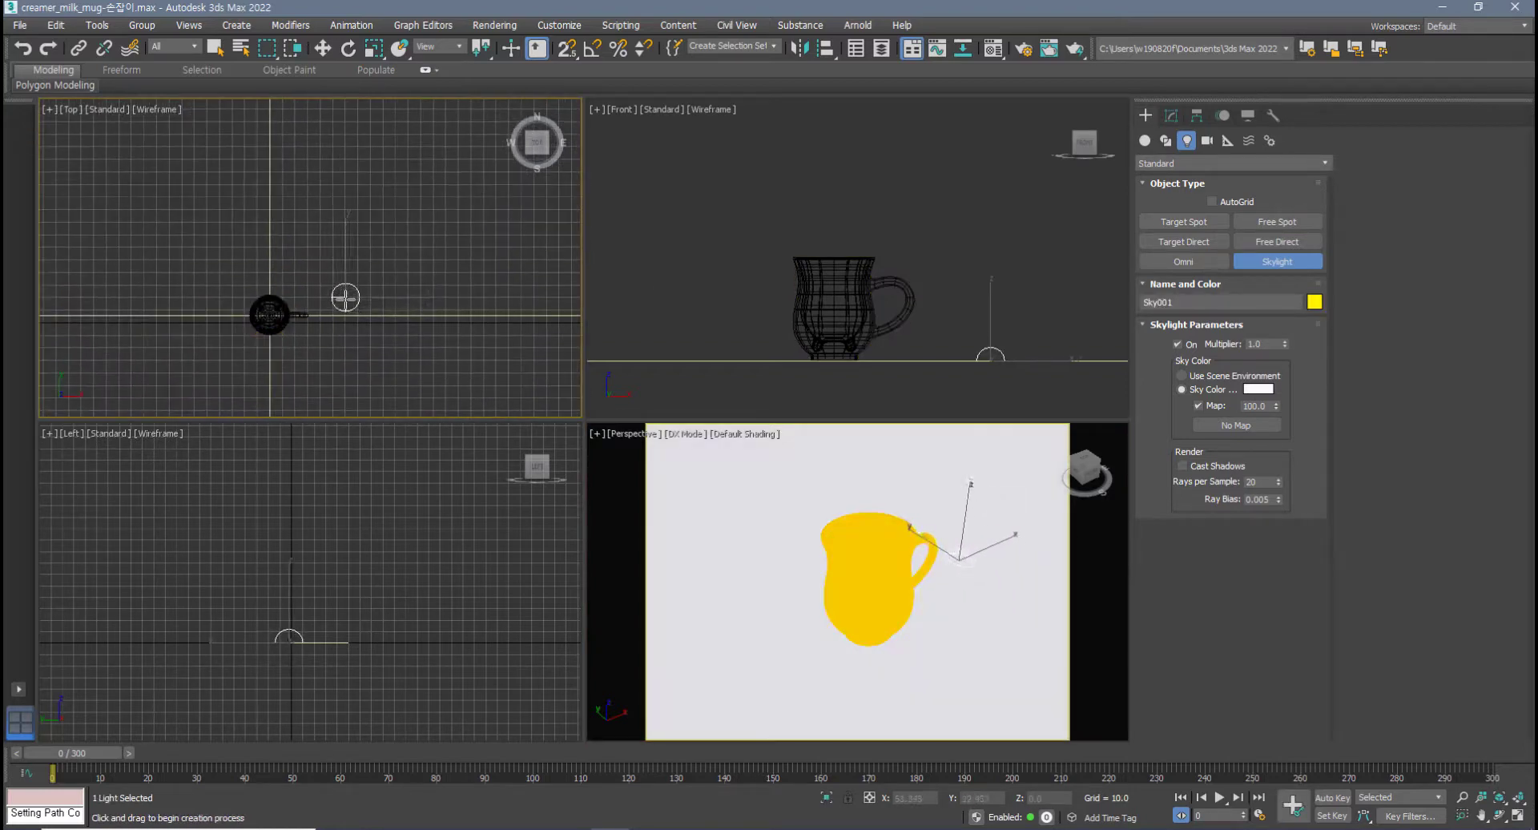
middle_drag(1041, 357, 995, 343)
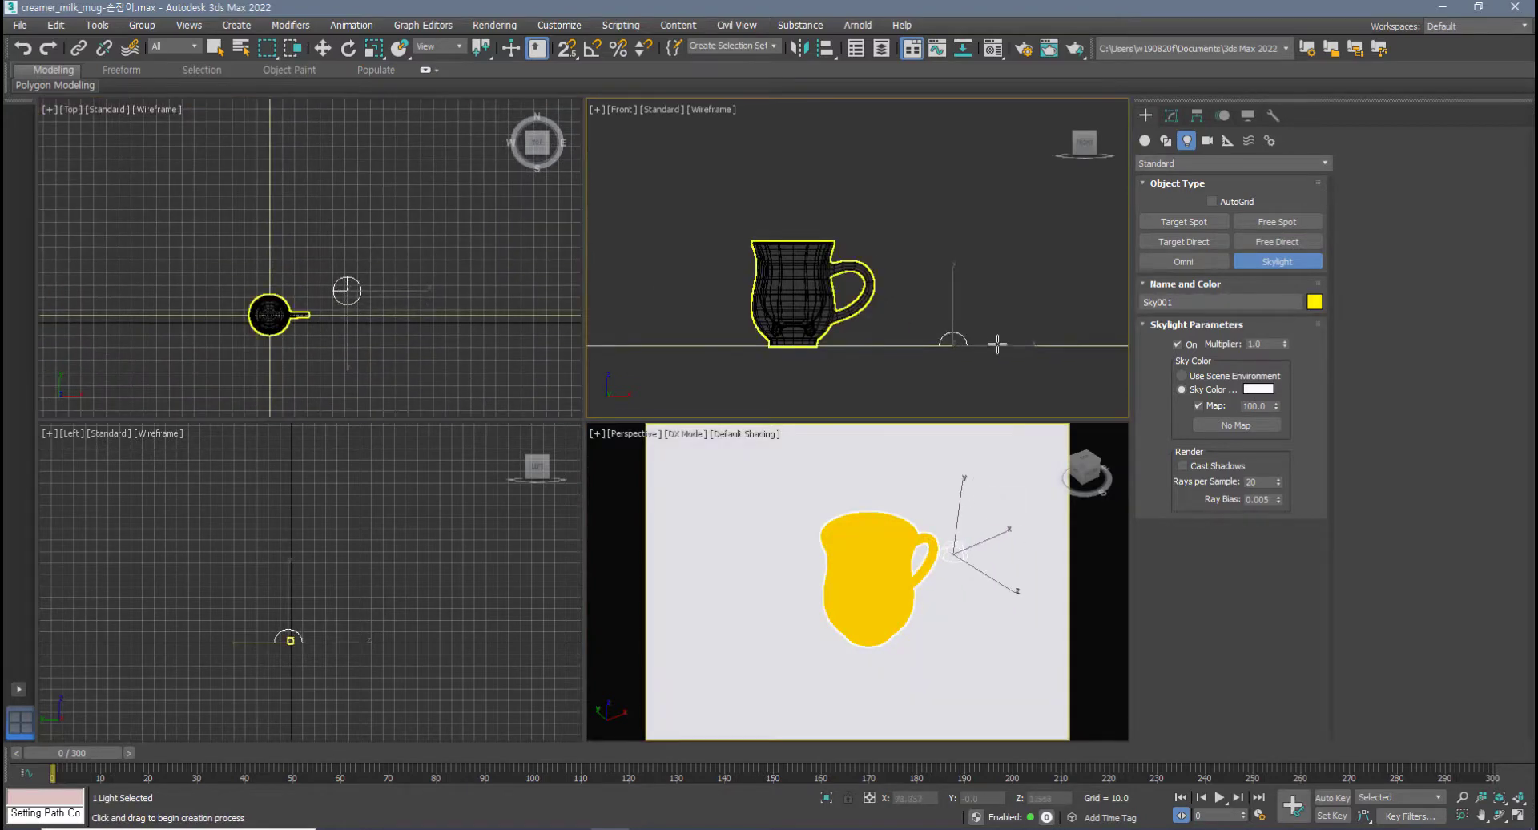
scroll(993, 345, up, 3)
scroll(925, 361, down, 4)
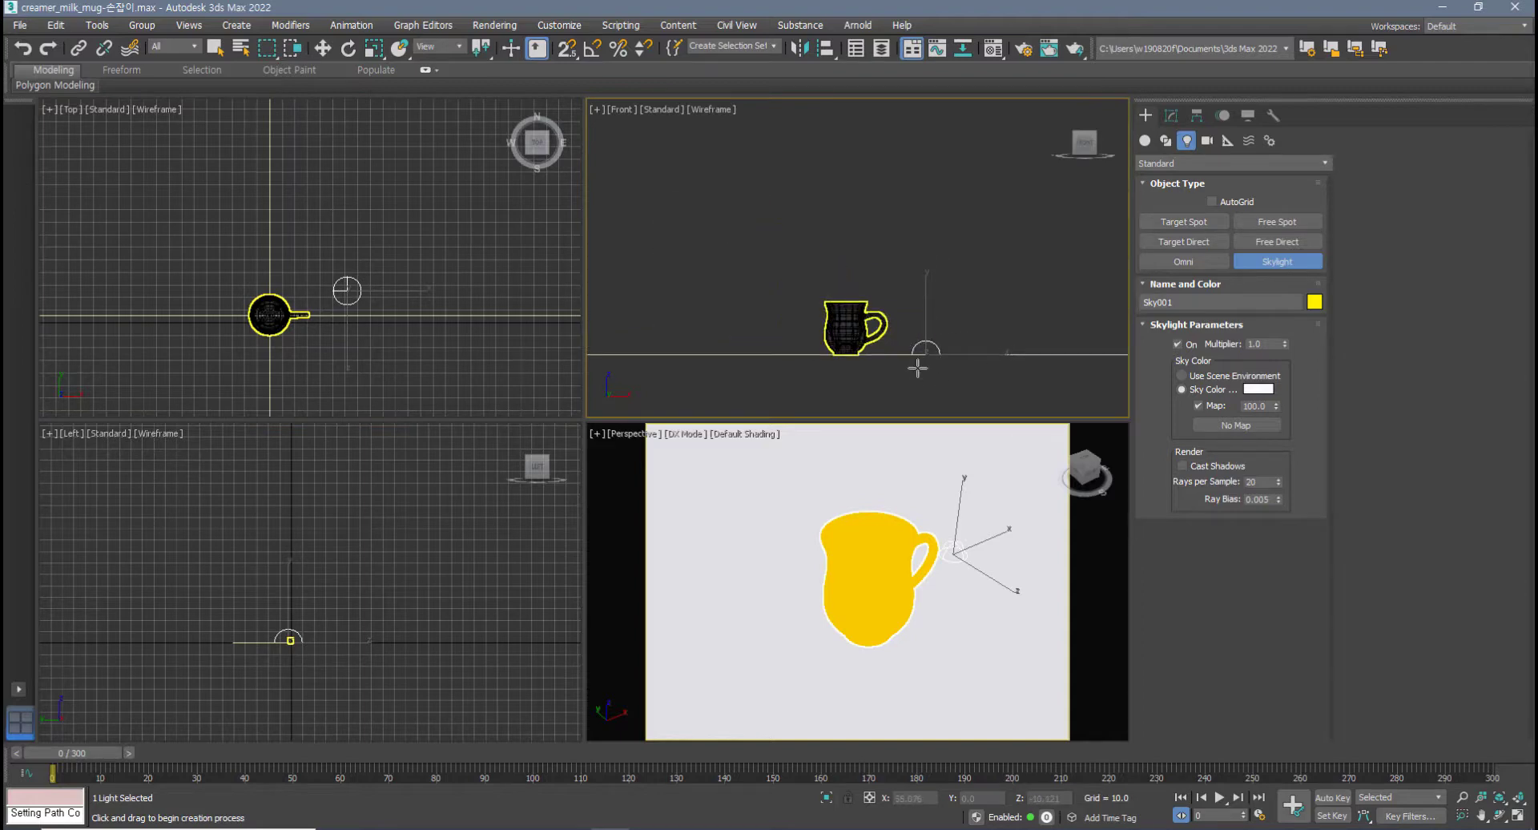
key(w)
drag(953, 342, 939, 313)
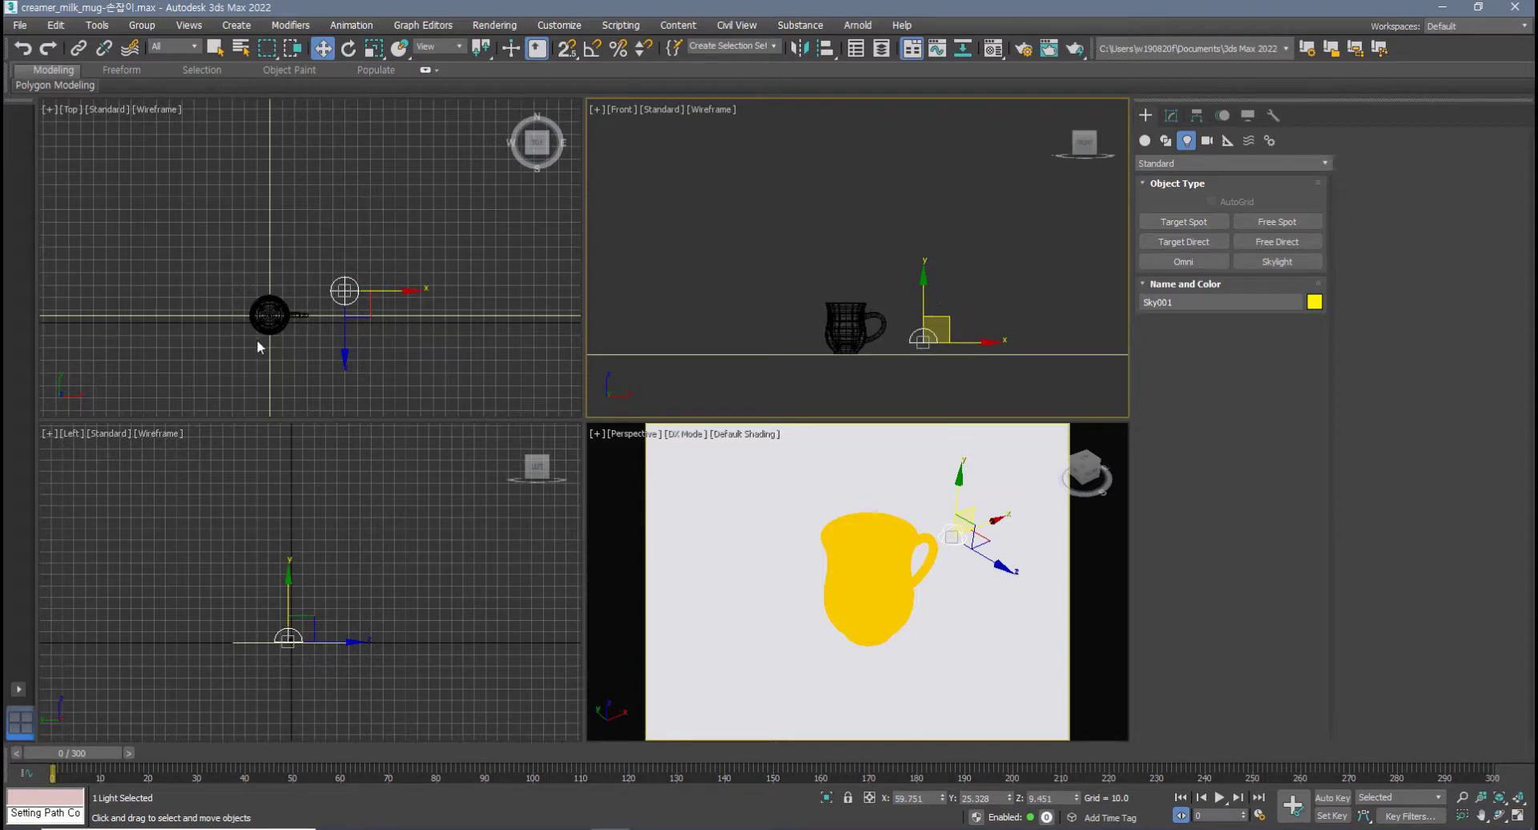
- Turn on Cast Shadows for the skylight and select its multiplier value for editing
right_click(861, 596)
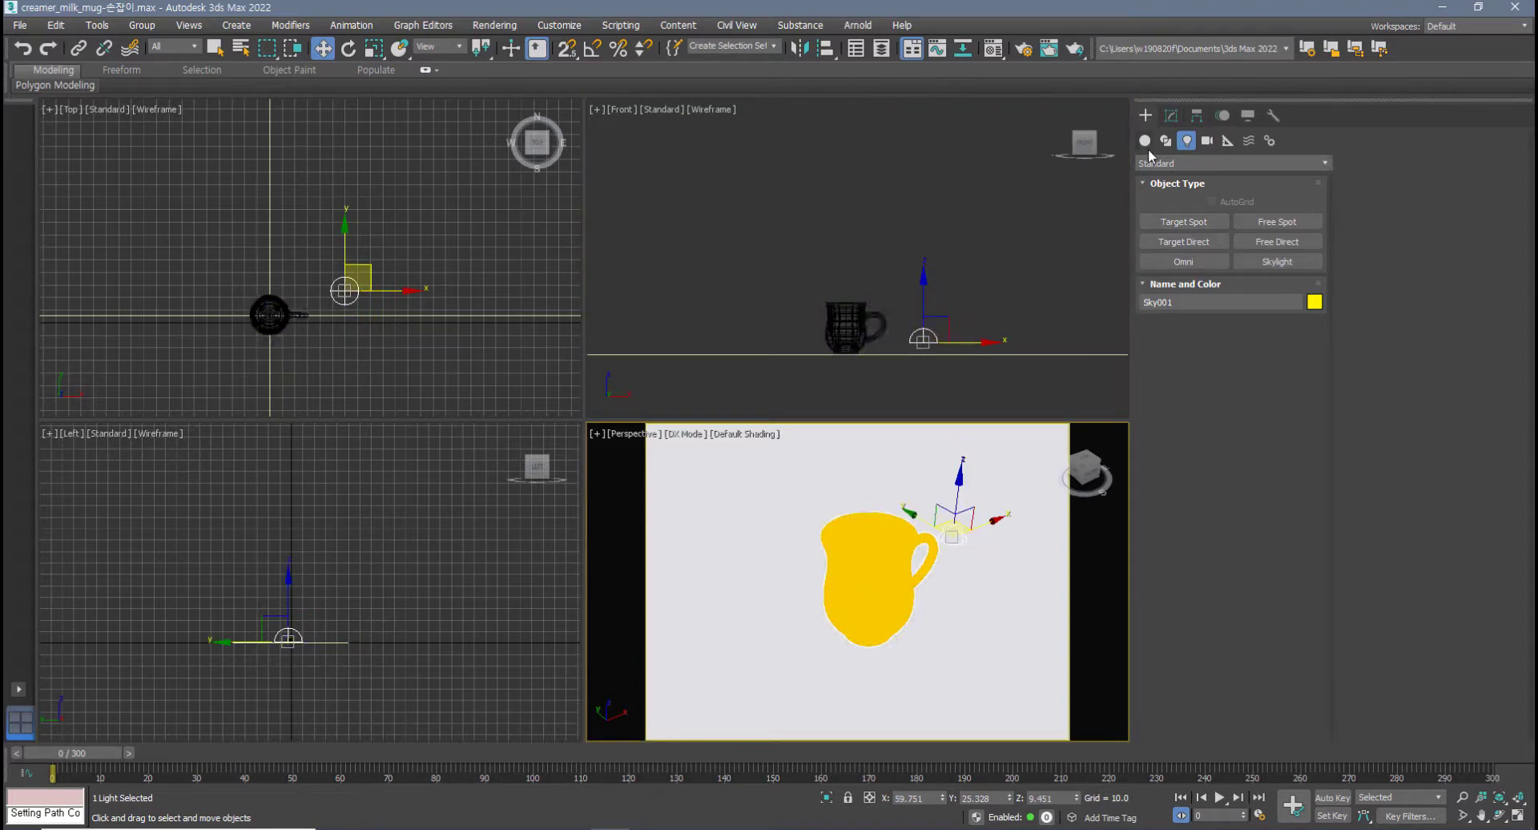
click(1171, 115)
middle_drag(844, 614, 841, 614)
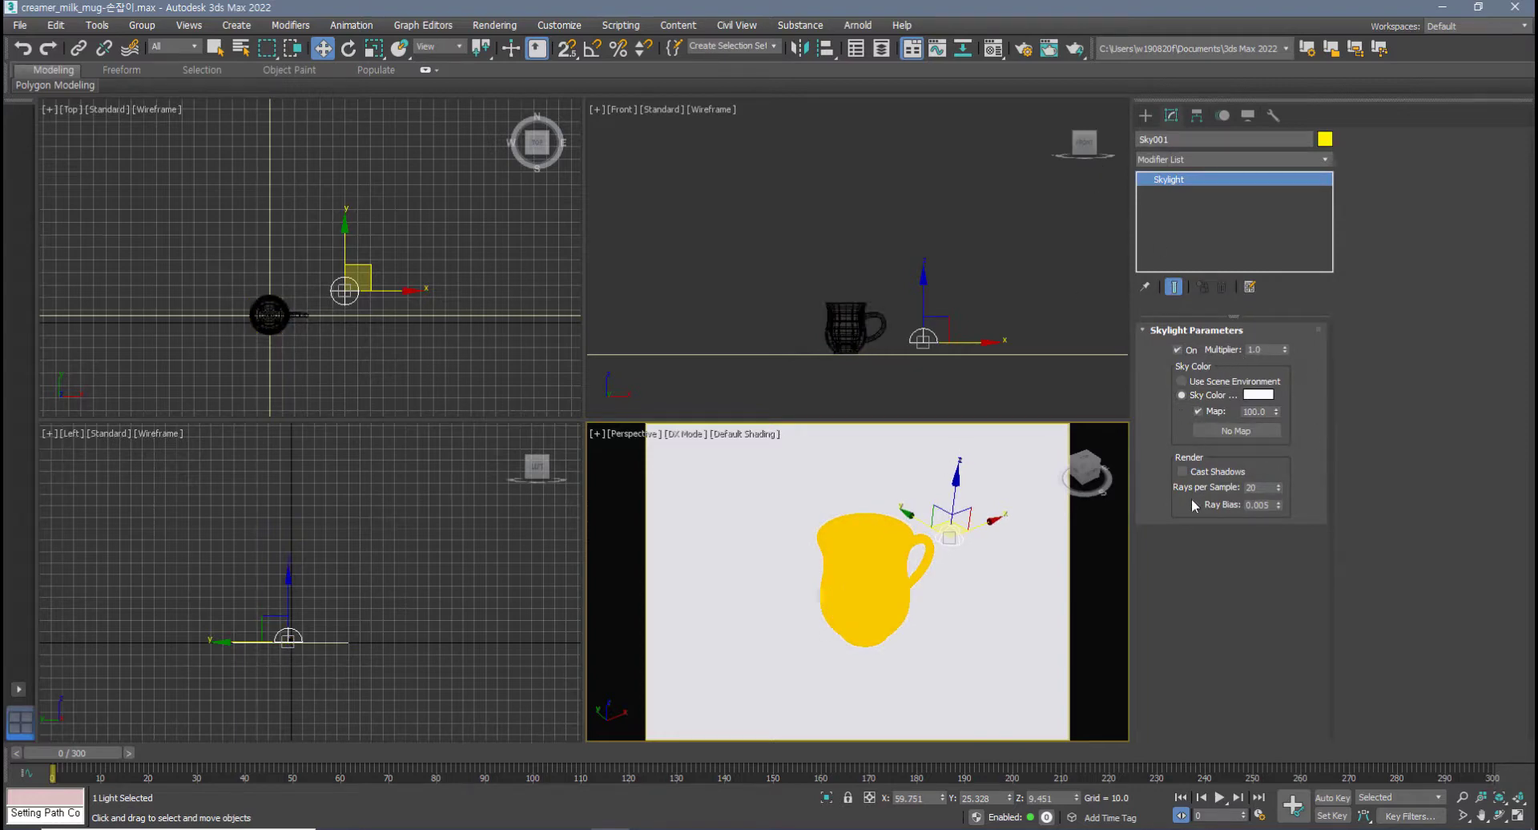
click(1186, 472)
click(945, 537)
drag(1269, 351, 1212, 361)
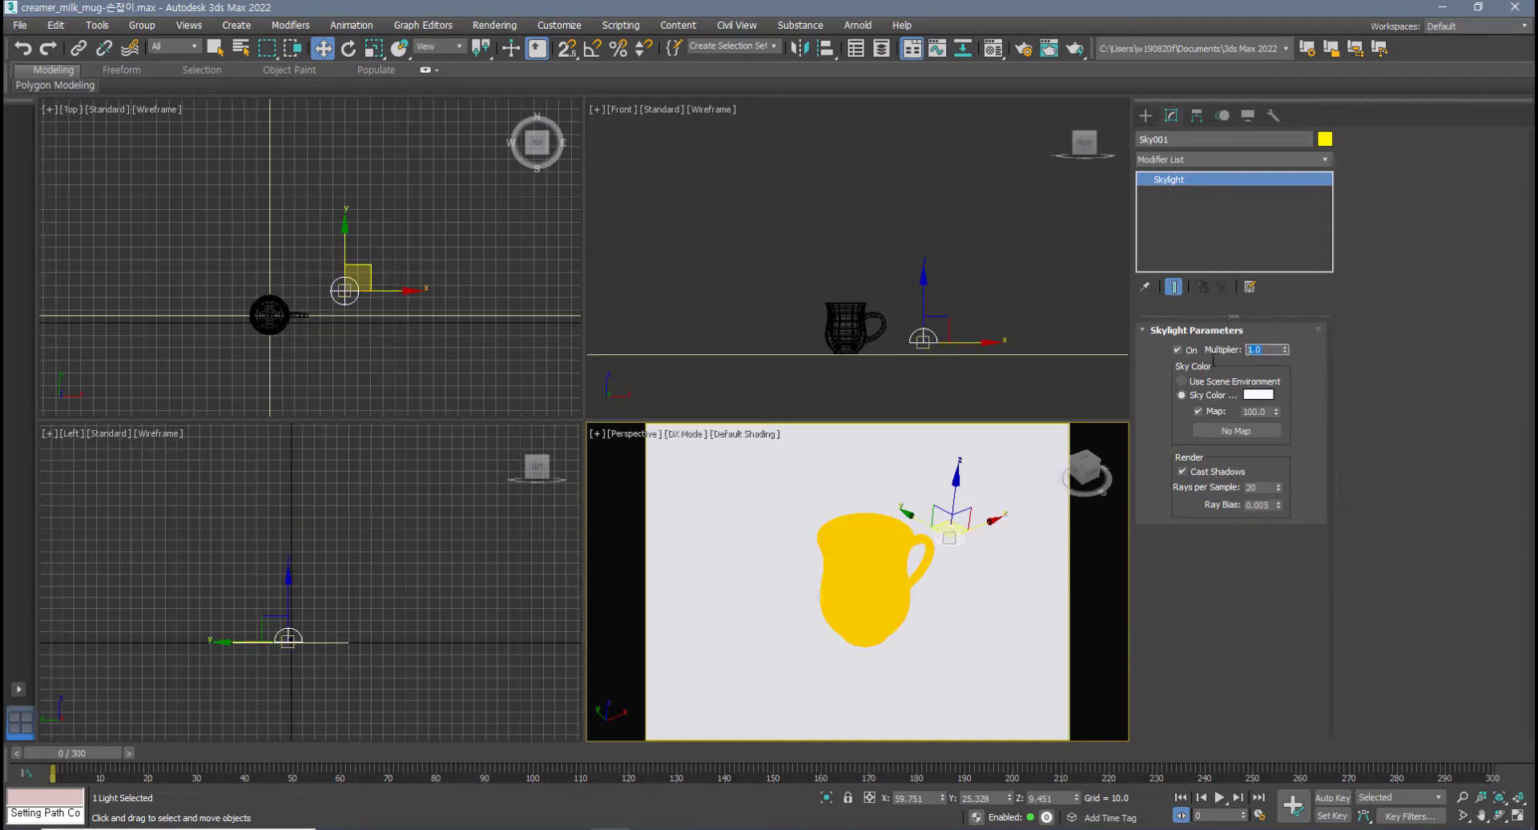
- Render the Perspective view of the mug under the skylight, and close the rendered image after checking it
click(1075, 50)
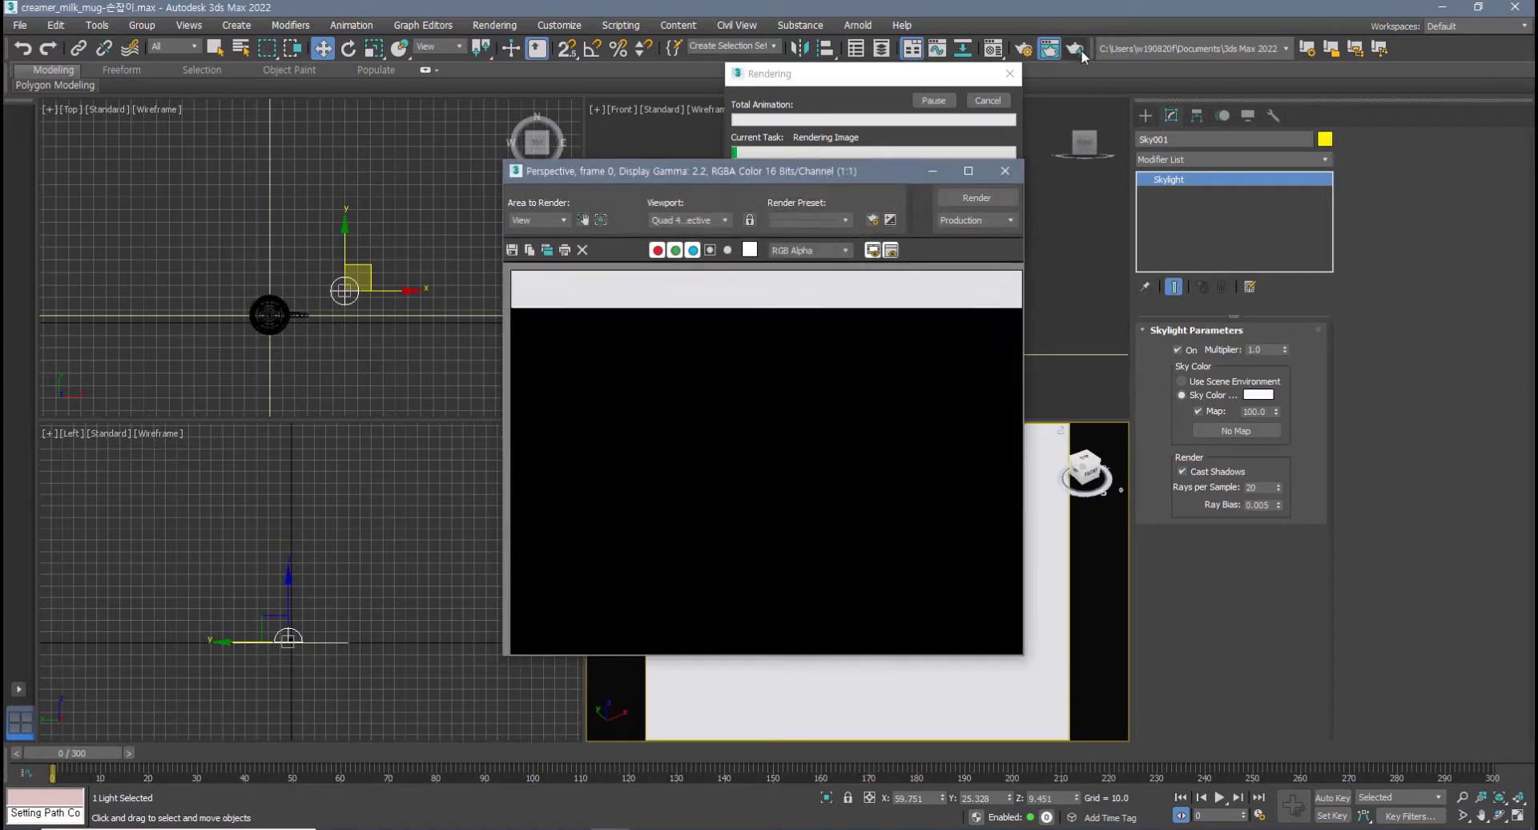
drag(814, 174, 704, 212)
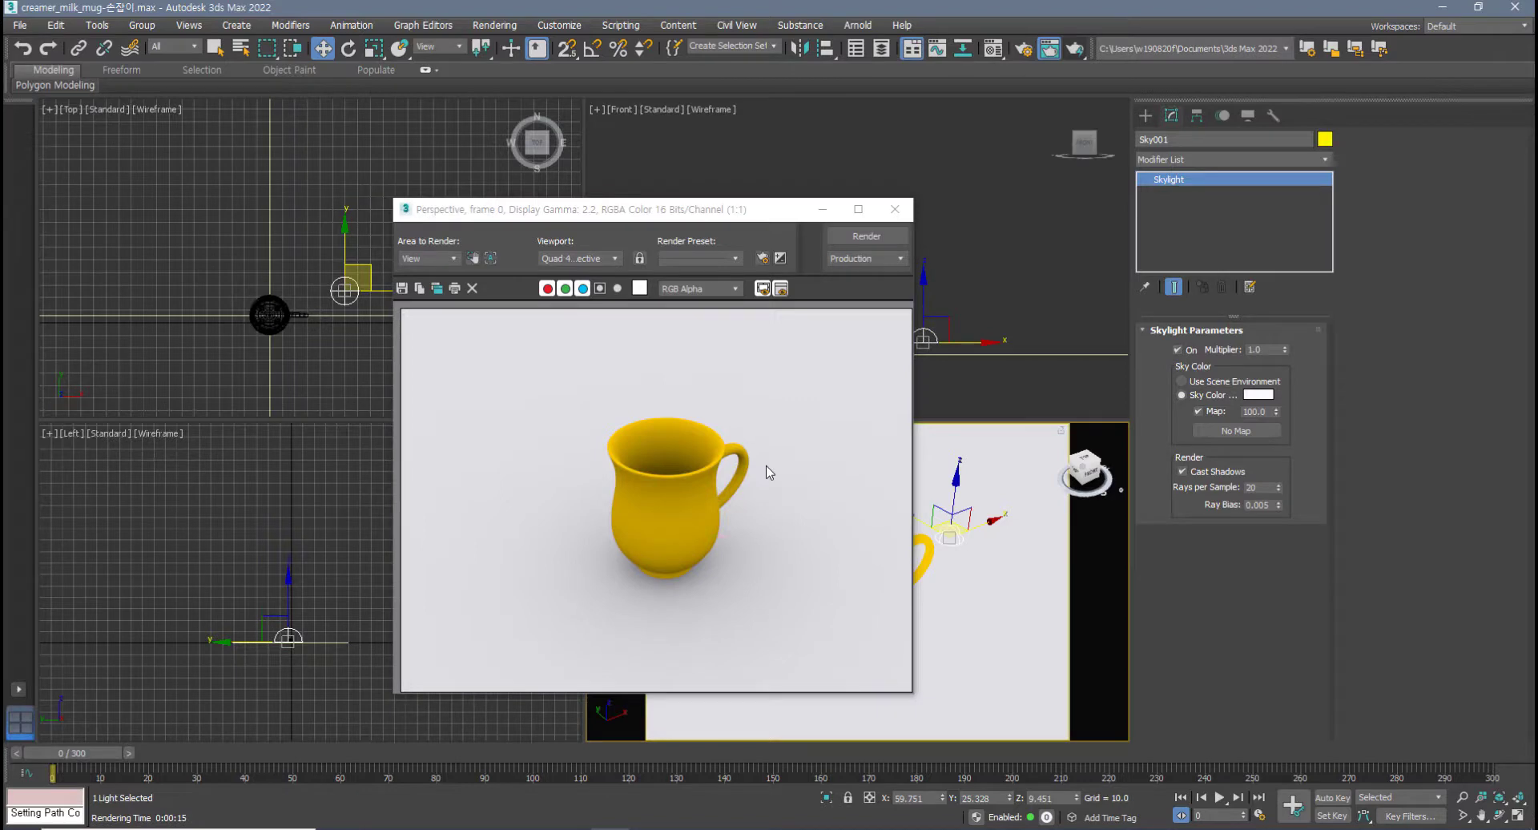
click(895, 209)
- Open the Advanced Lighting settings of Render Setup and review the available lighting plug-ins
click(495, 26)
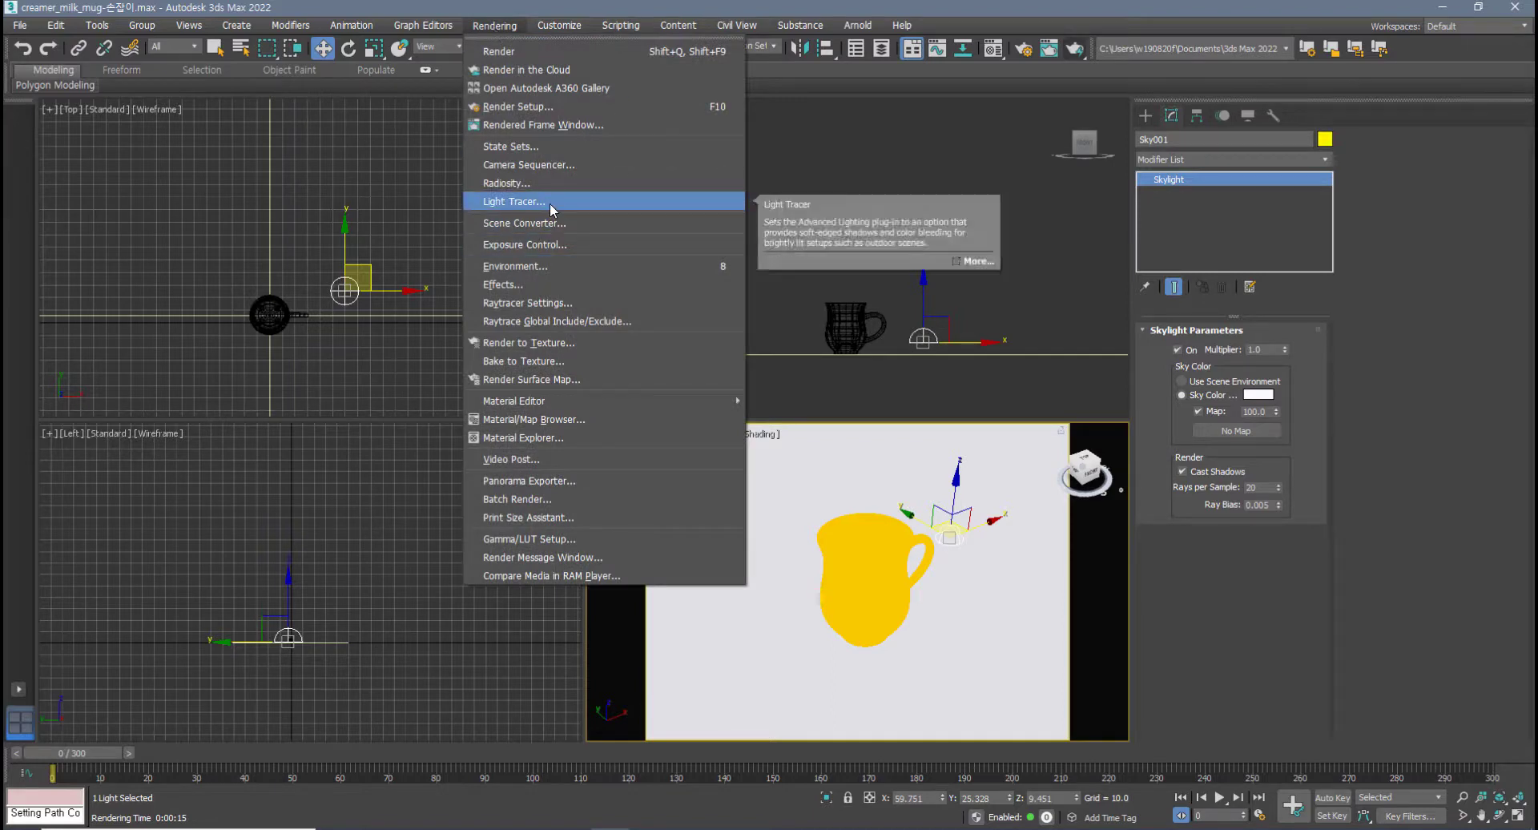
click(991, 137)
click(1028, 57)
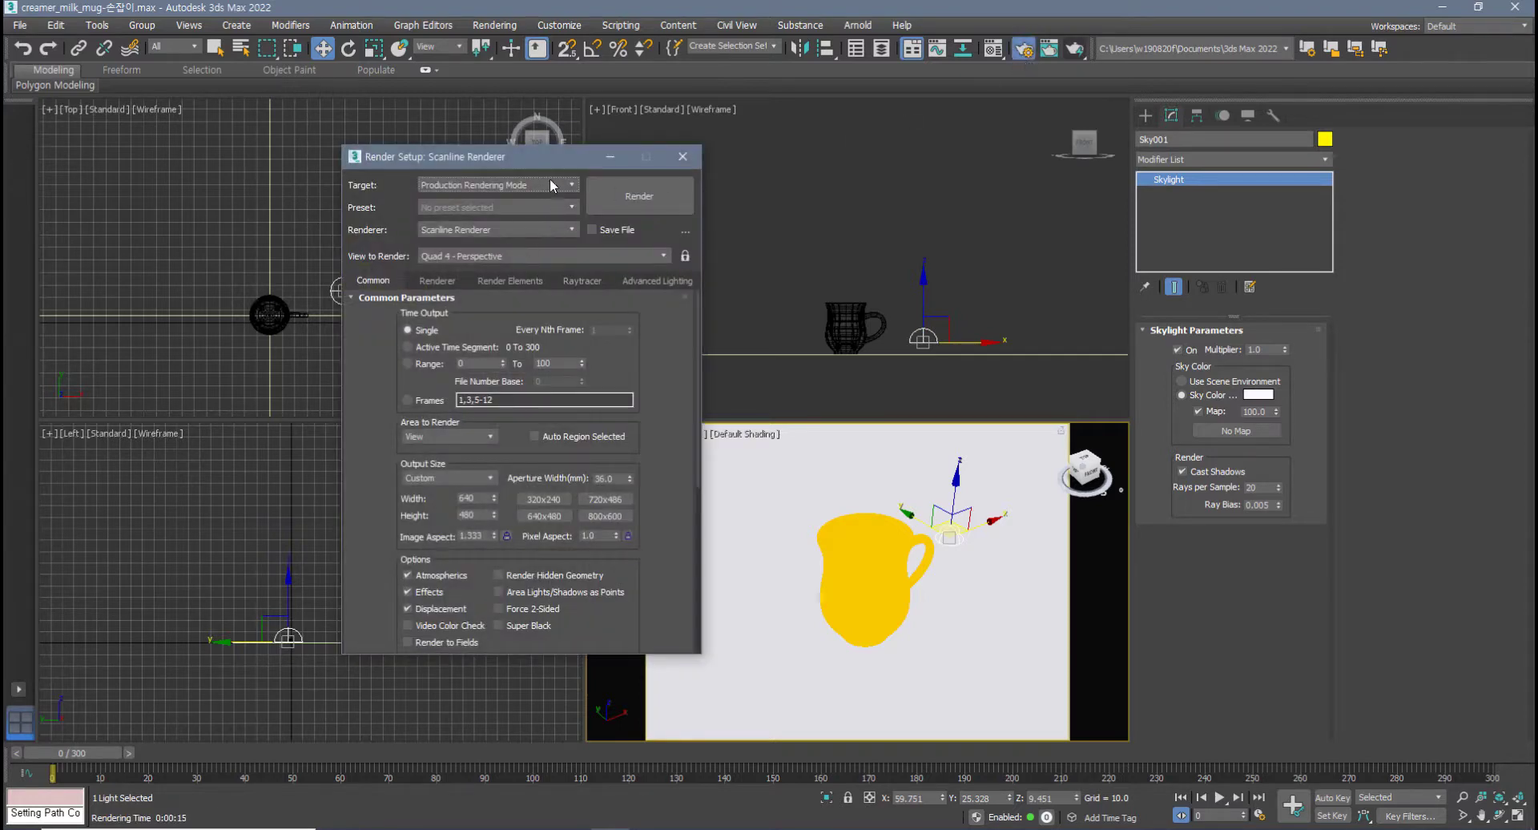
drag(541, 157, 440, 161)
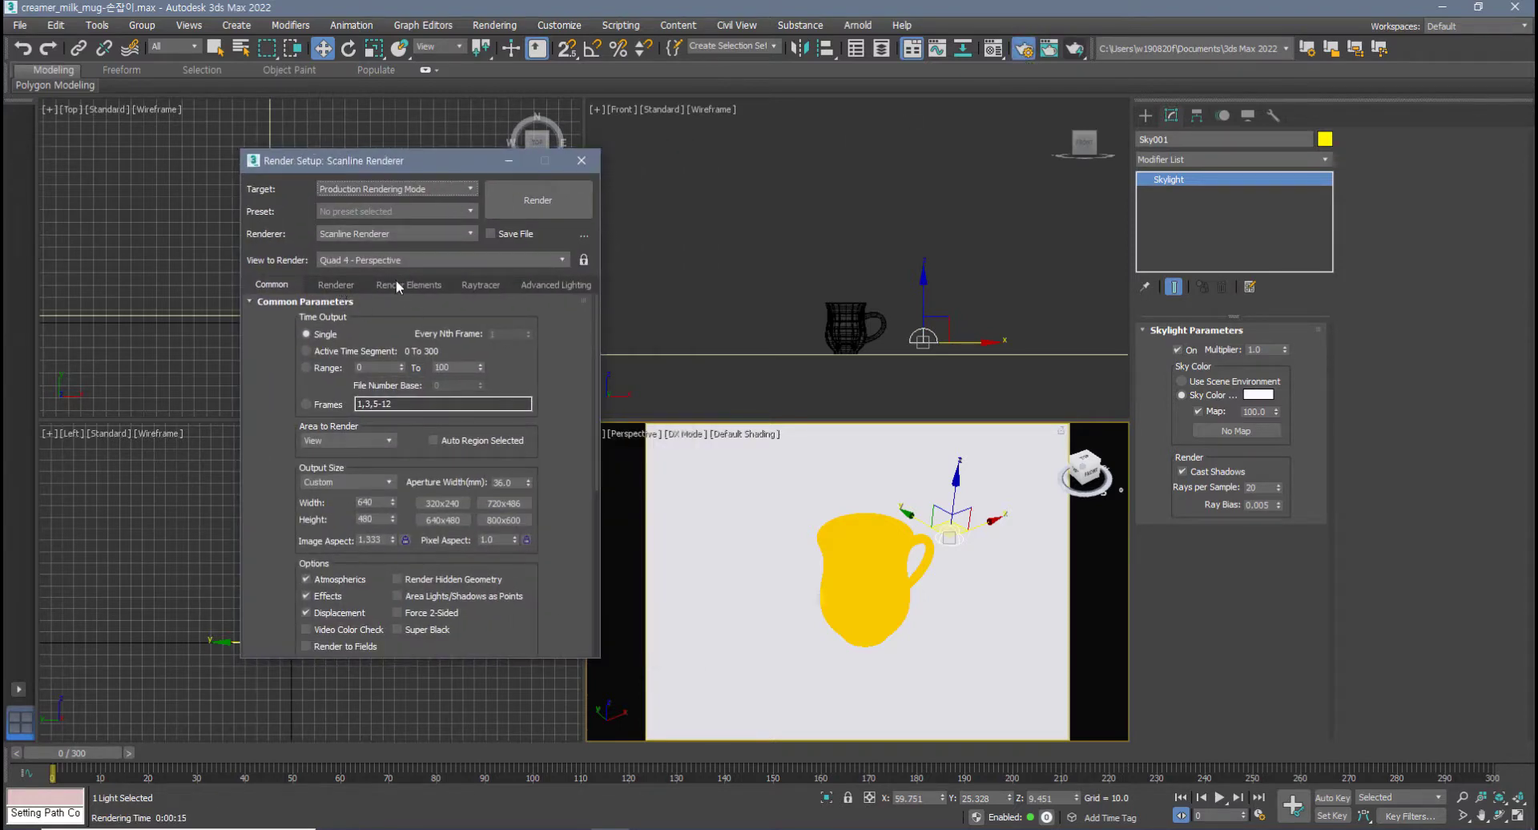
click(542, 286)
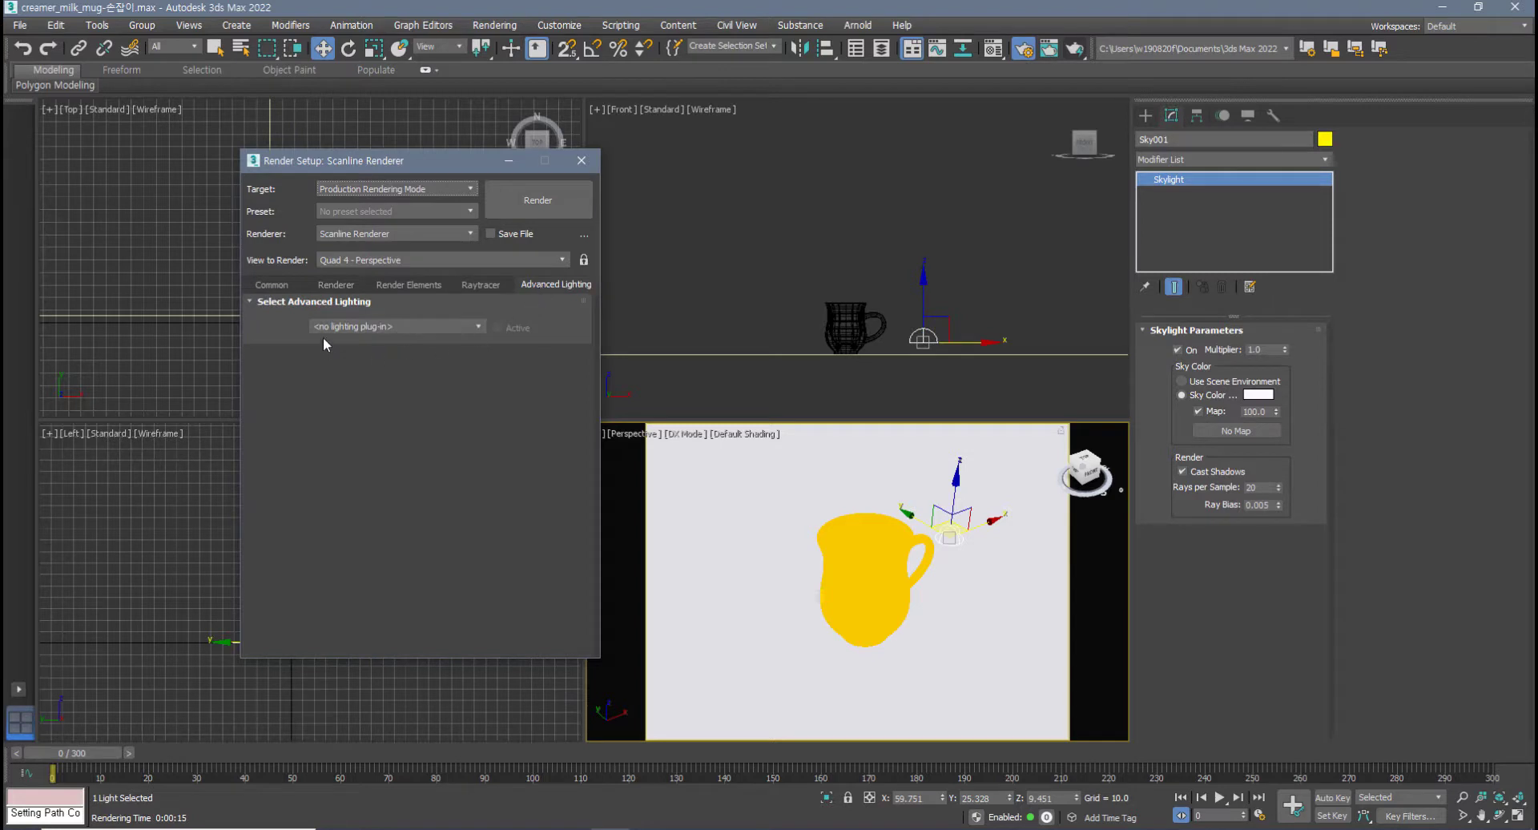
click(478, 326)
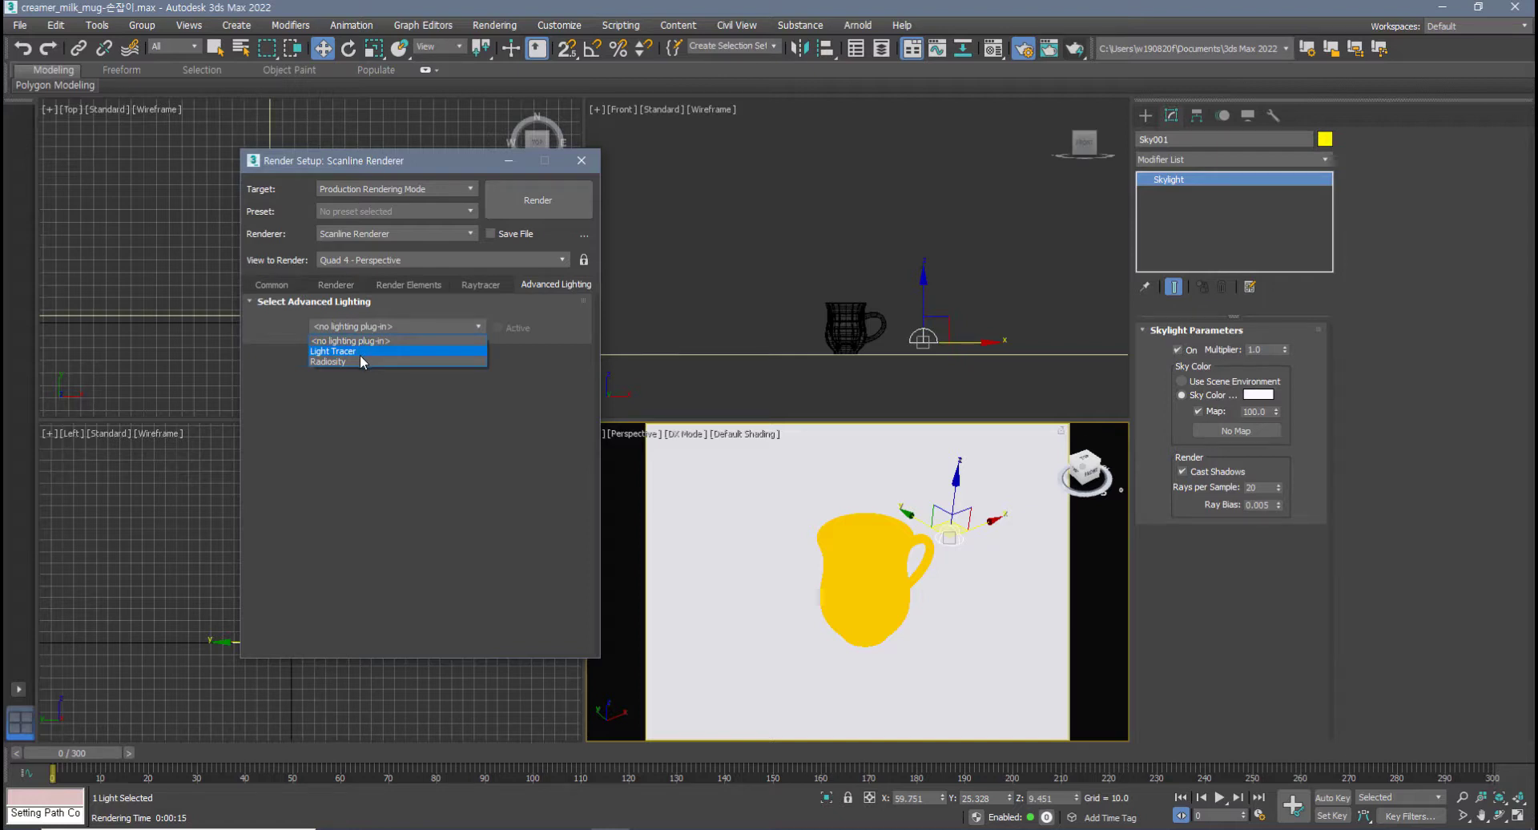
click(746, 503)
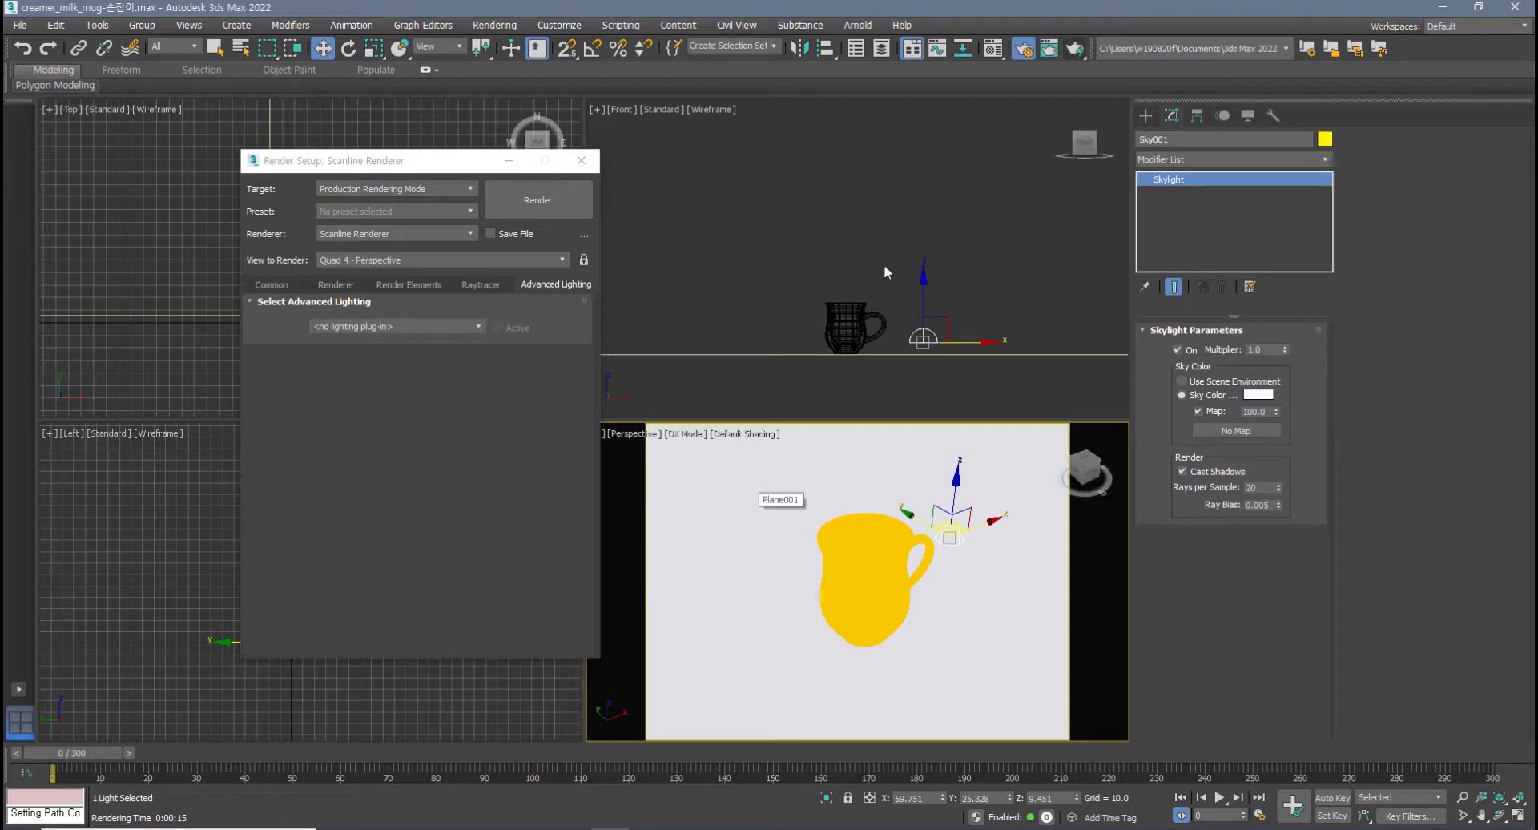
- Try rendering the Perspective view without a lighting plug-in, cancel it, and close the render settings
click(1075, 48)
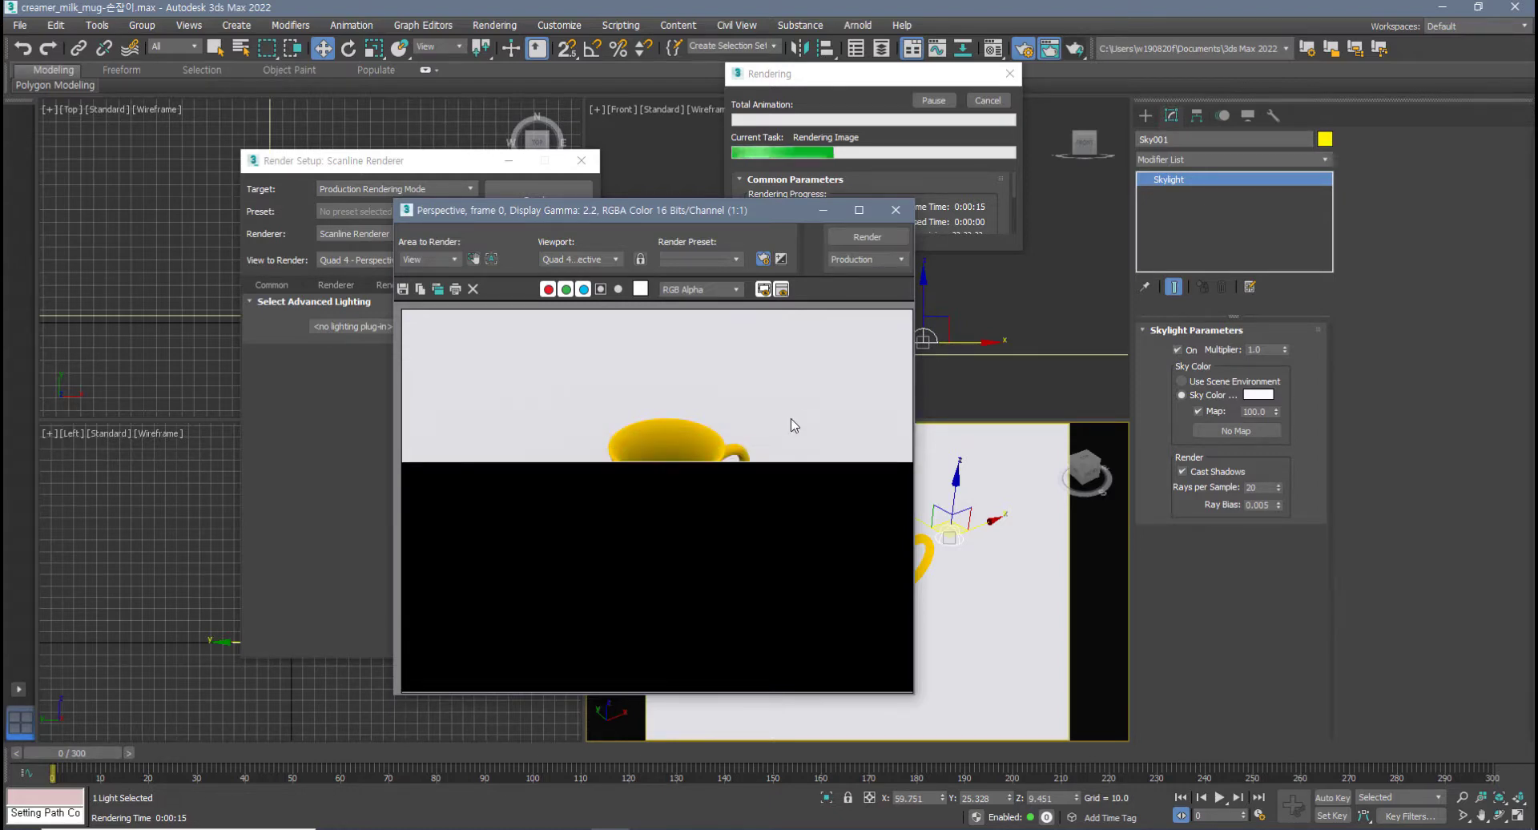
click(988, 100)
click(907, 216)
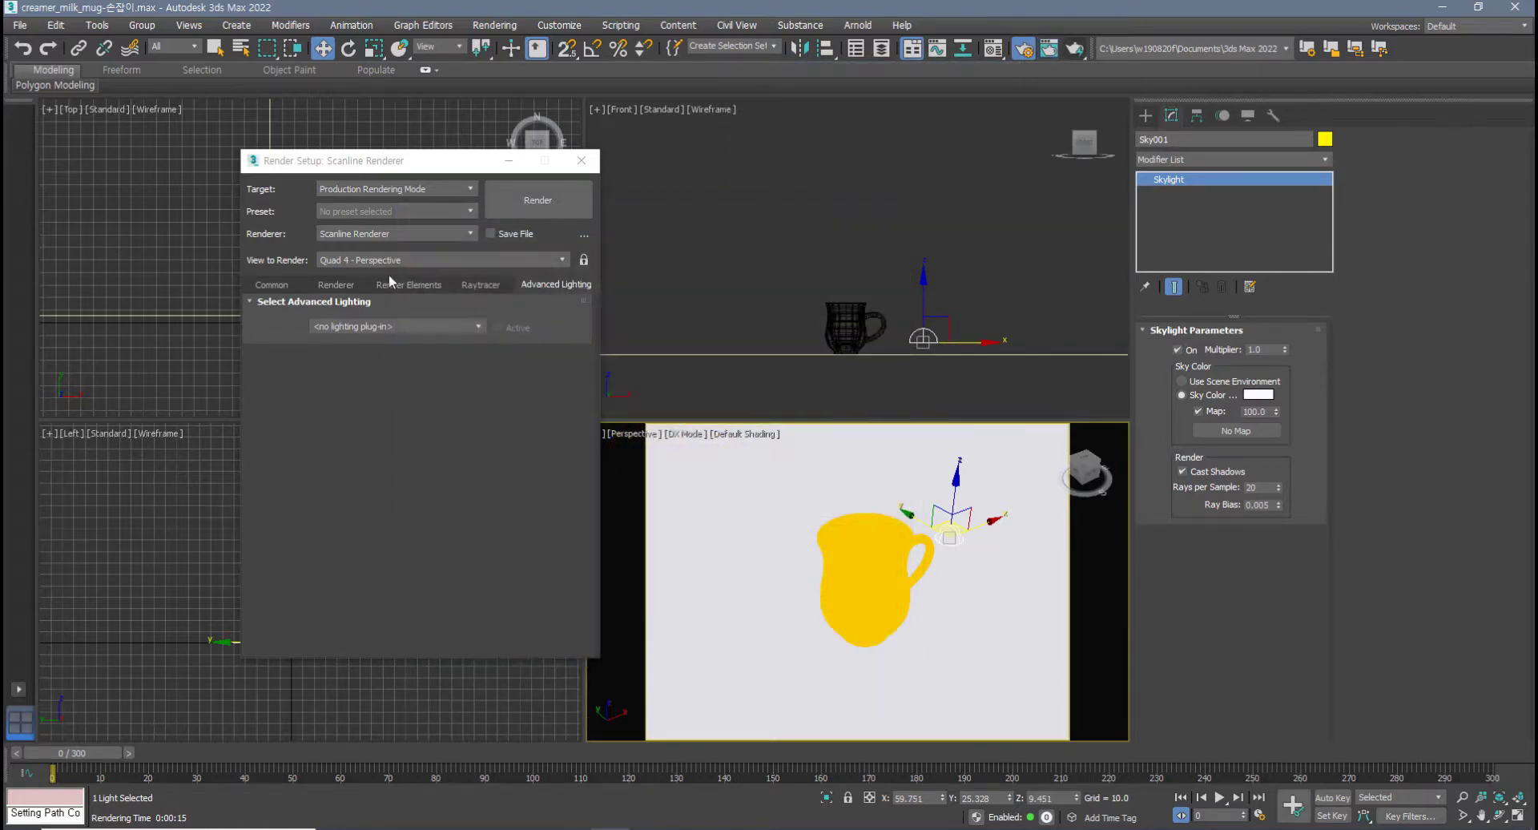
click(479, 326)
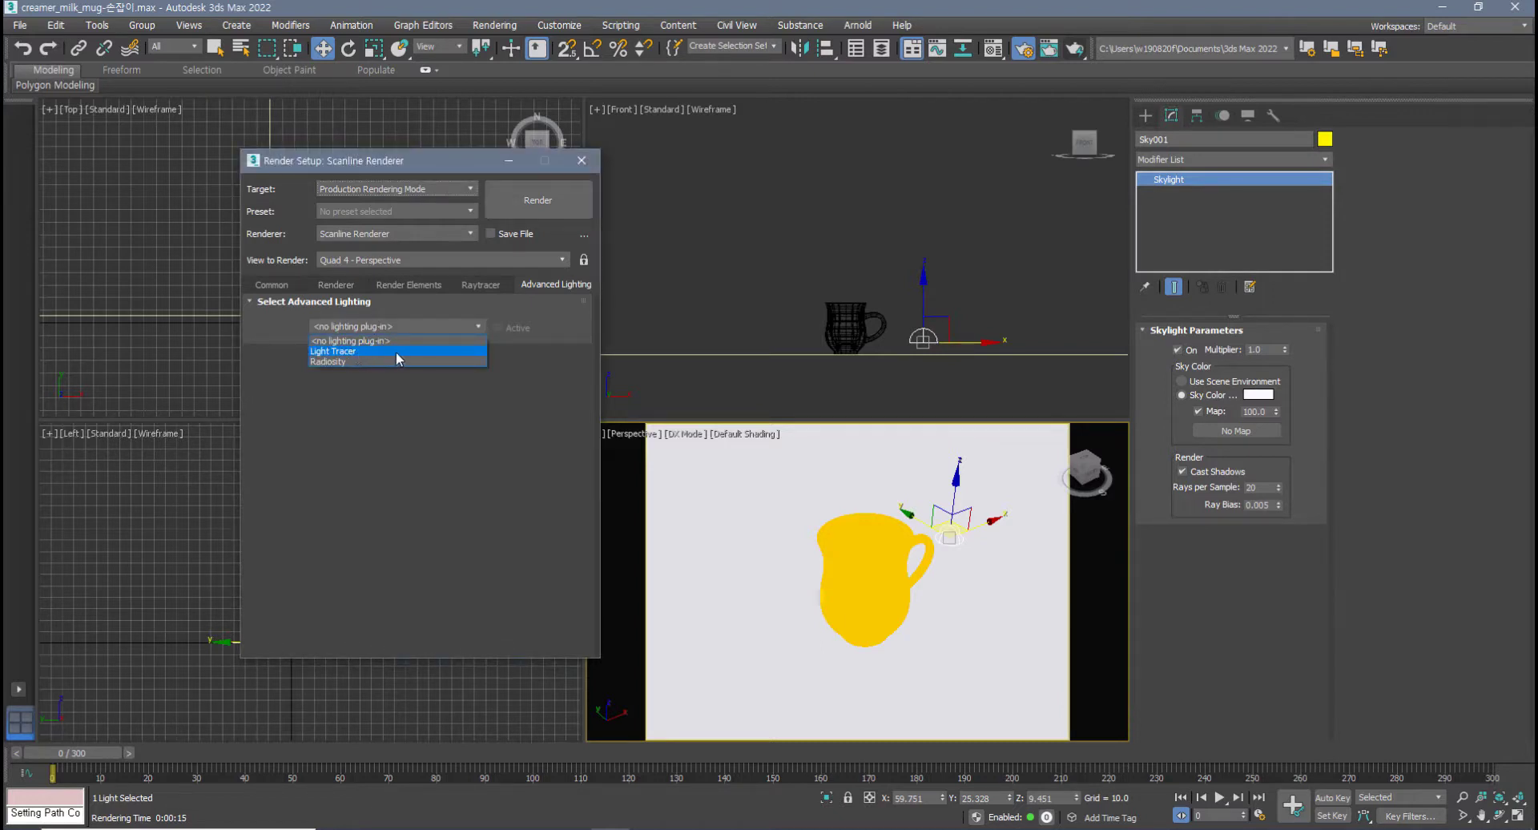
click(588, 160)
click(594, 159)
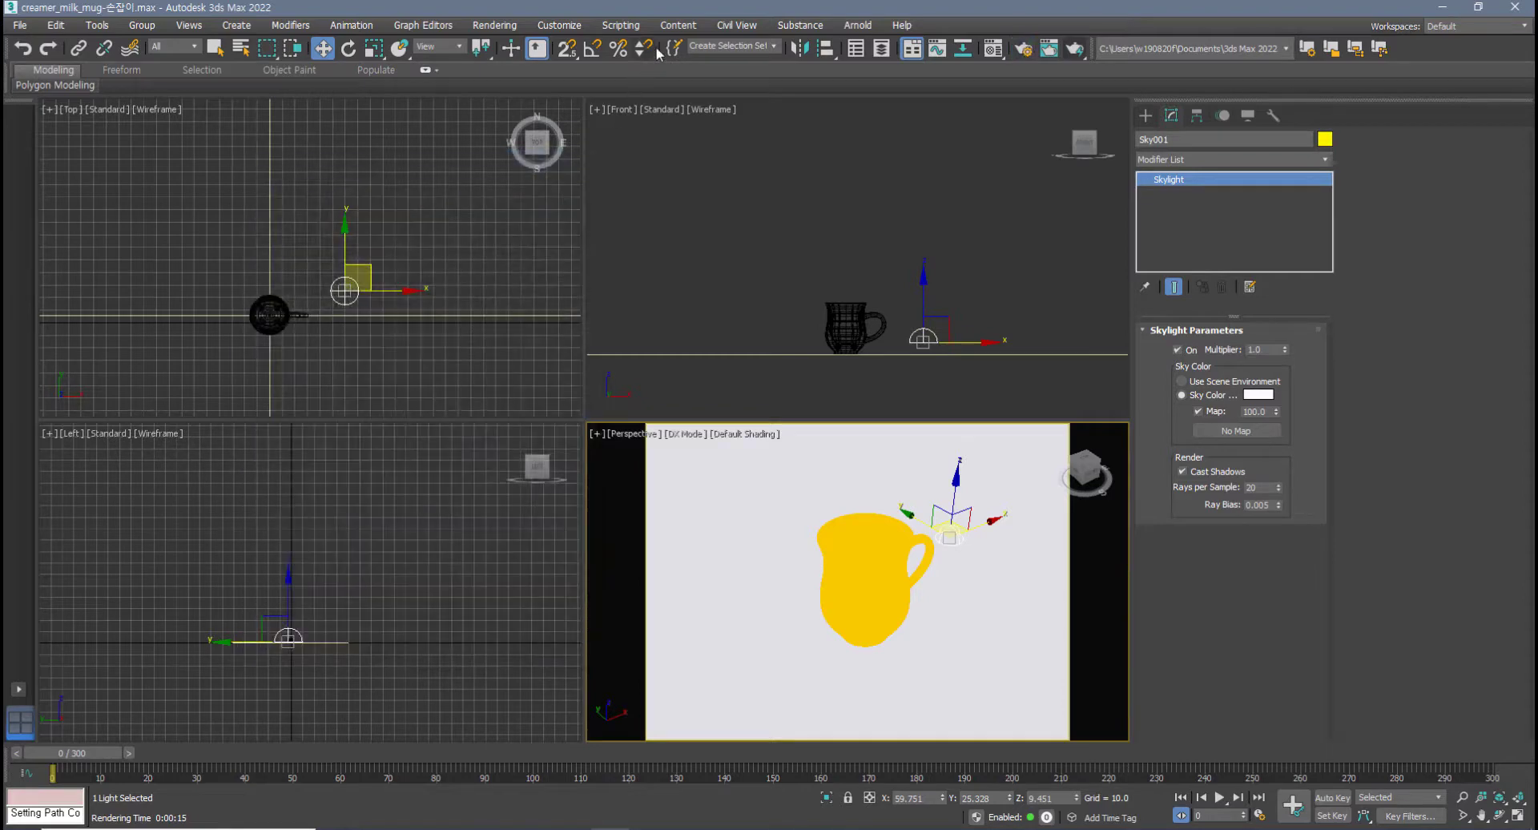
- Activate Light Tracer as the advanced lighting plug-in and review its parameters in Render Setup
click(494, 26)
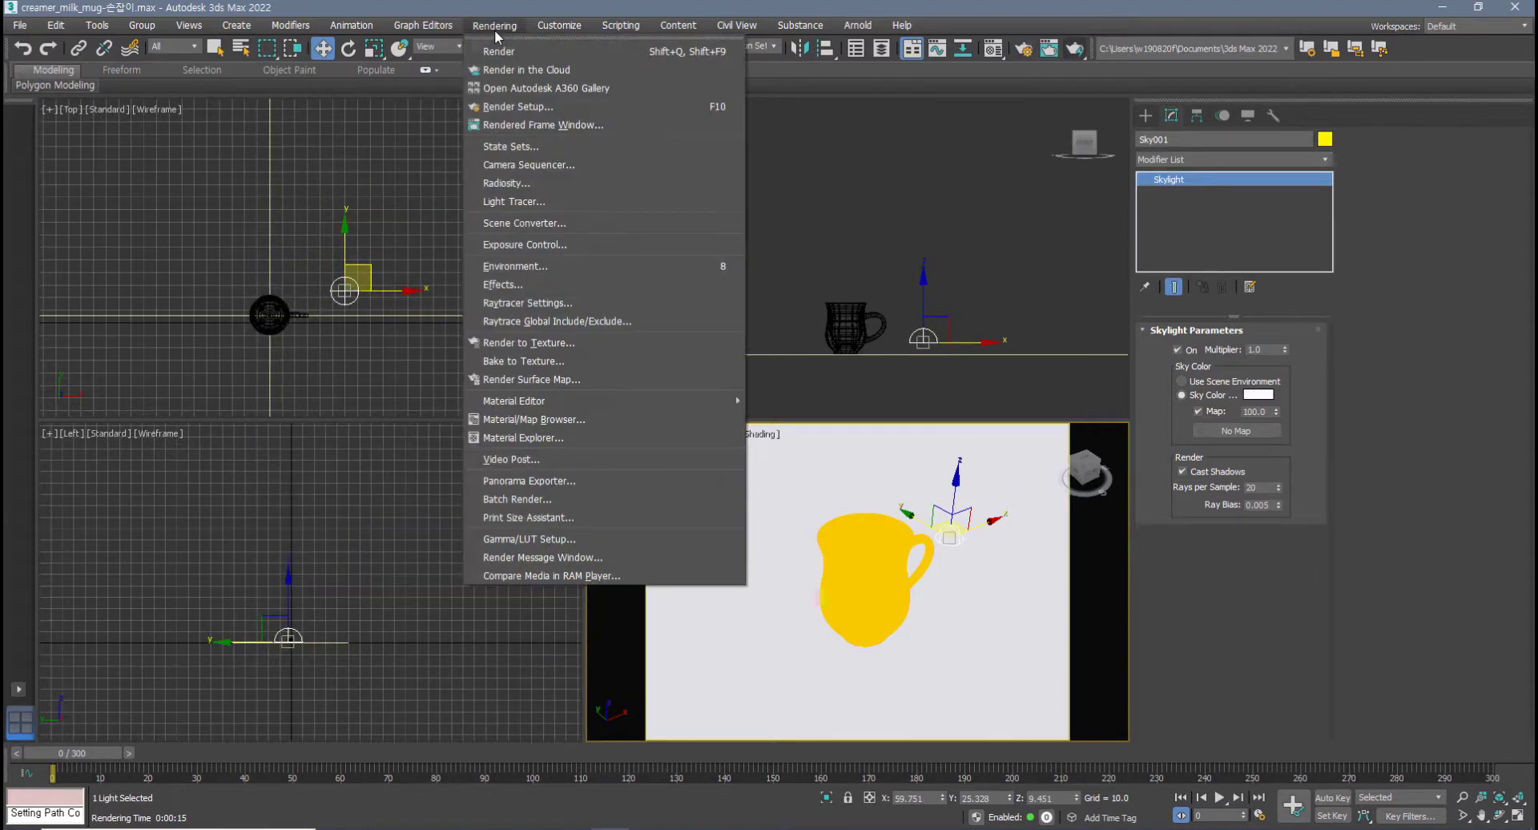
click(538, 202)
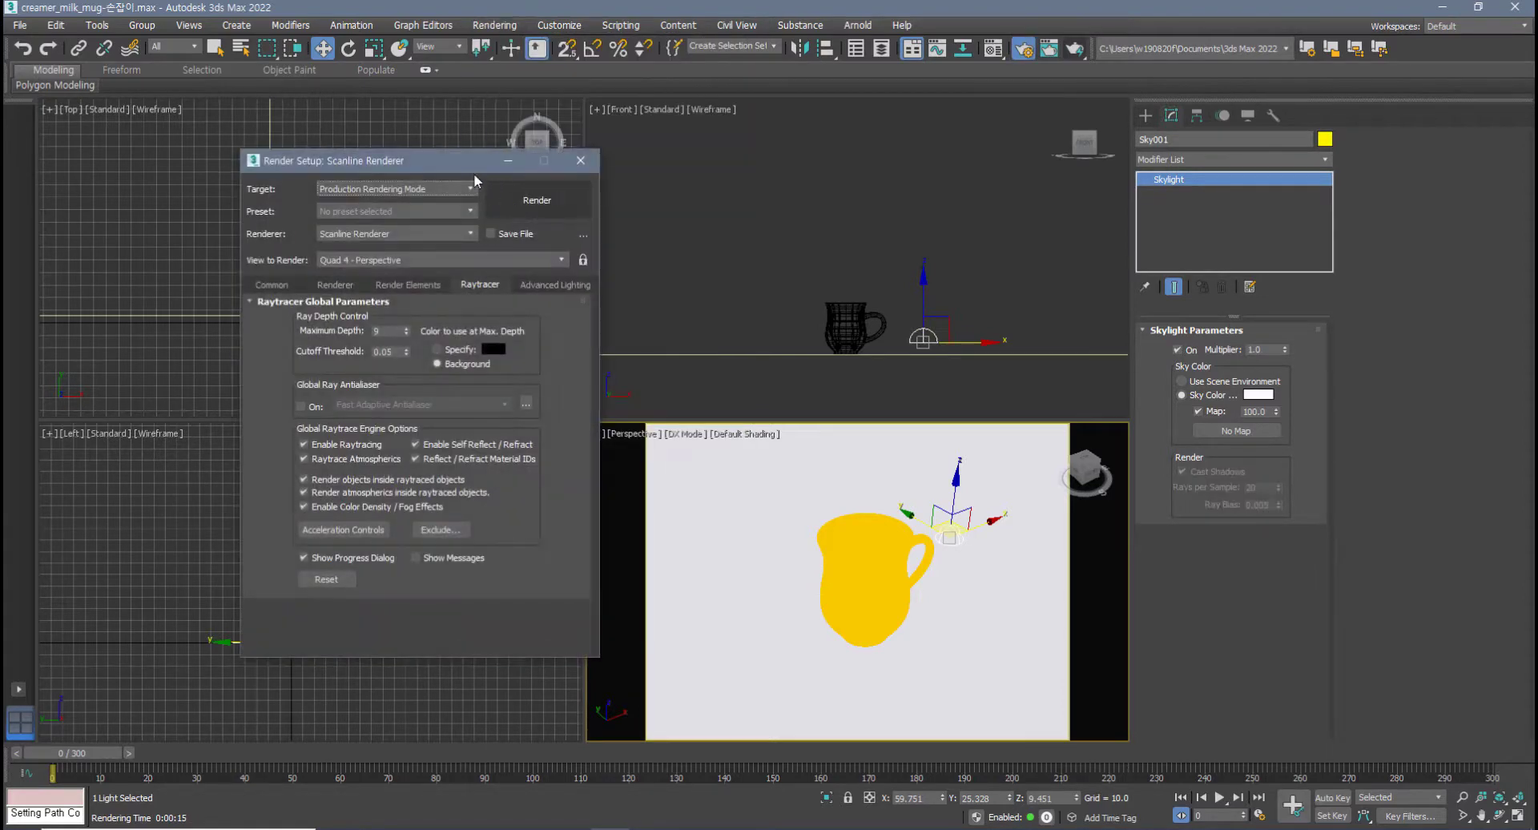
drag(442, 164, 368, 176)
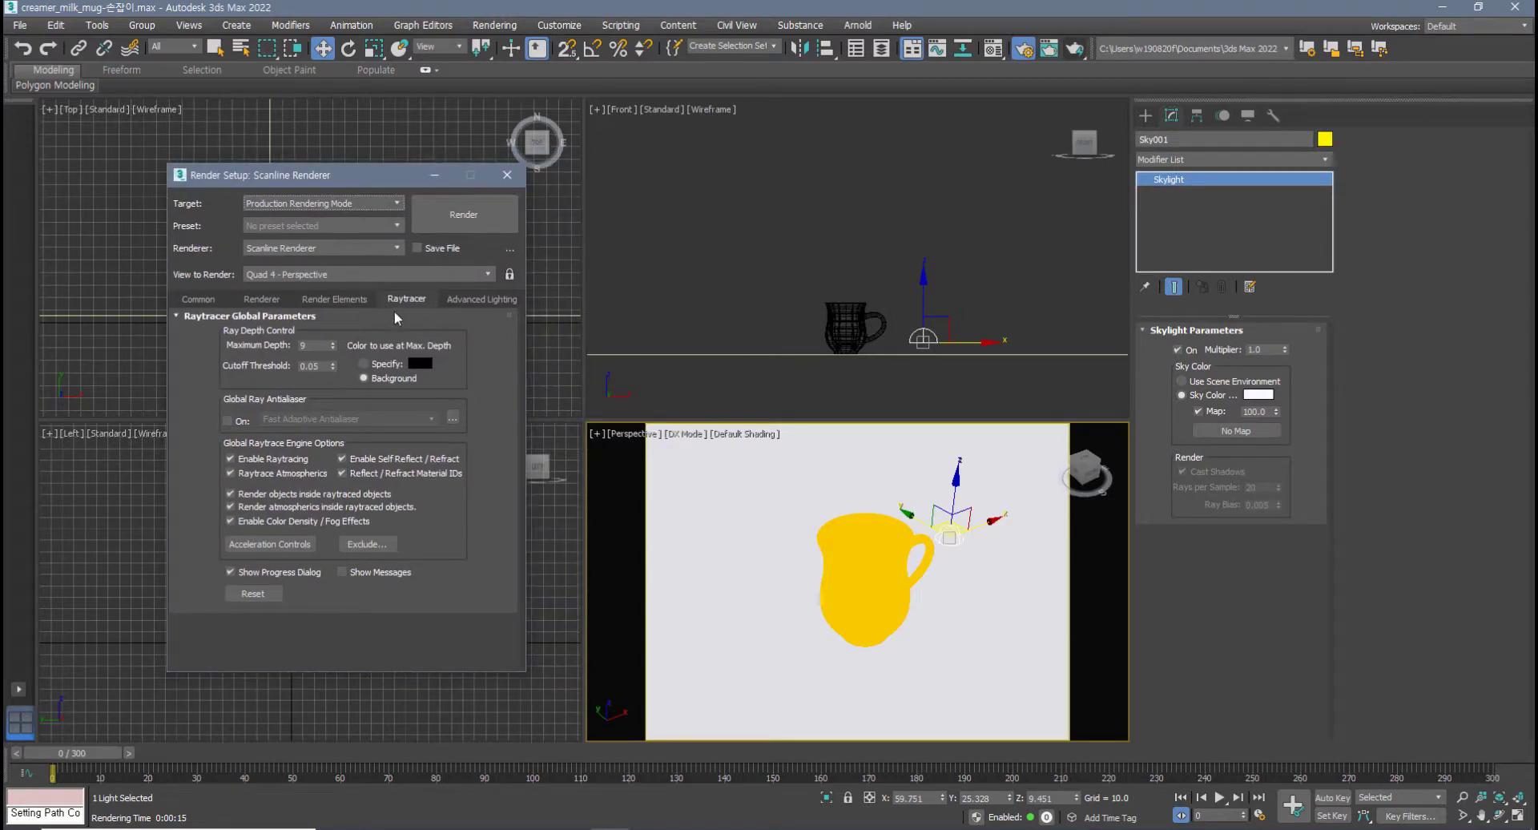
click(466, 299)
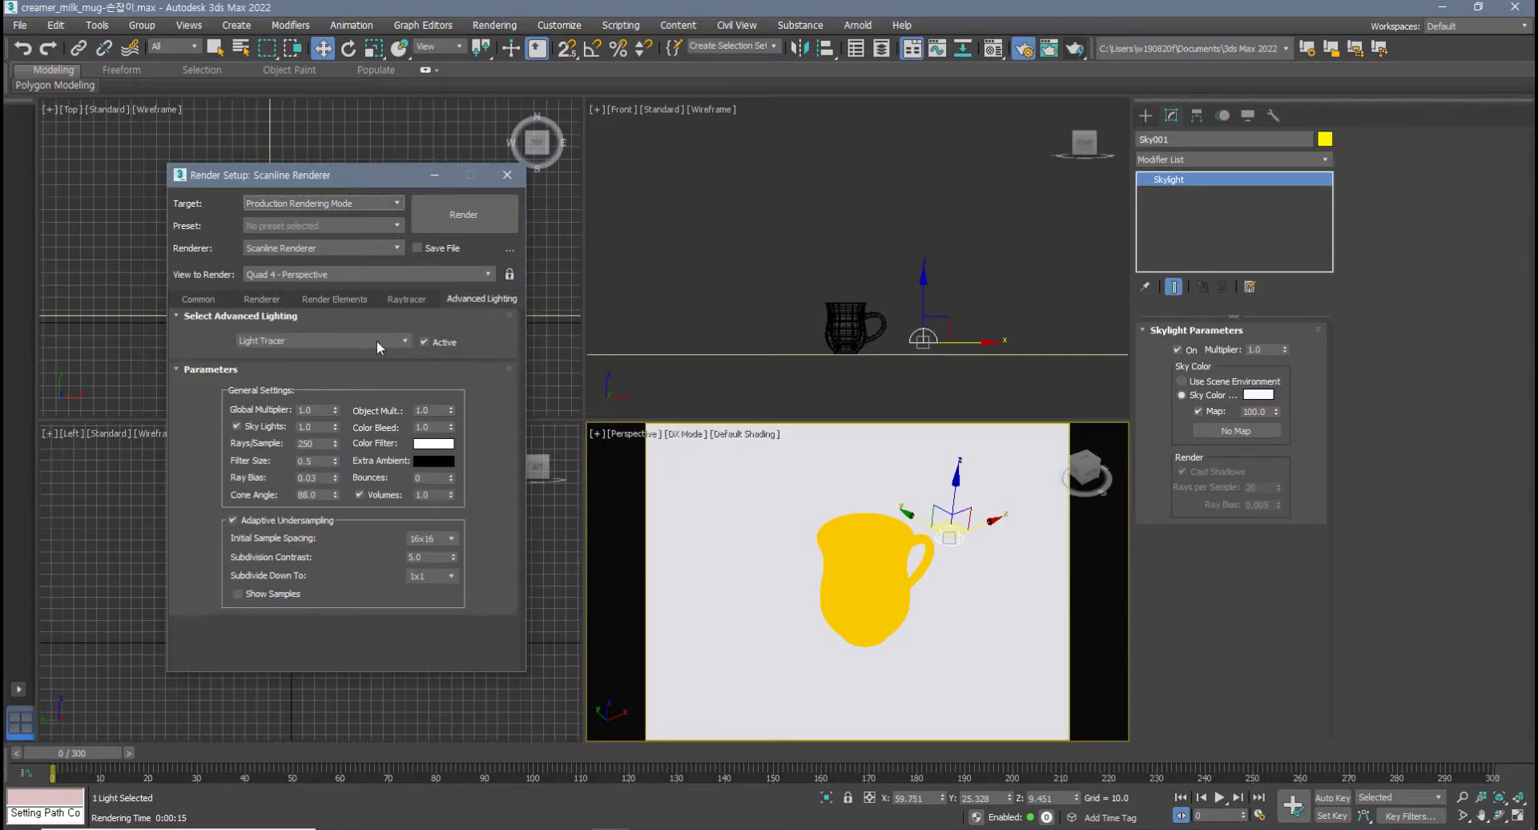
click(331, 339)
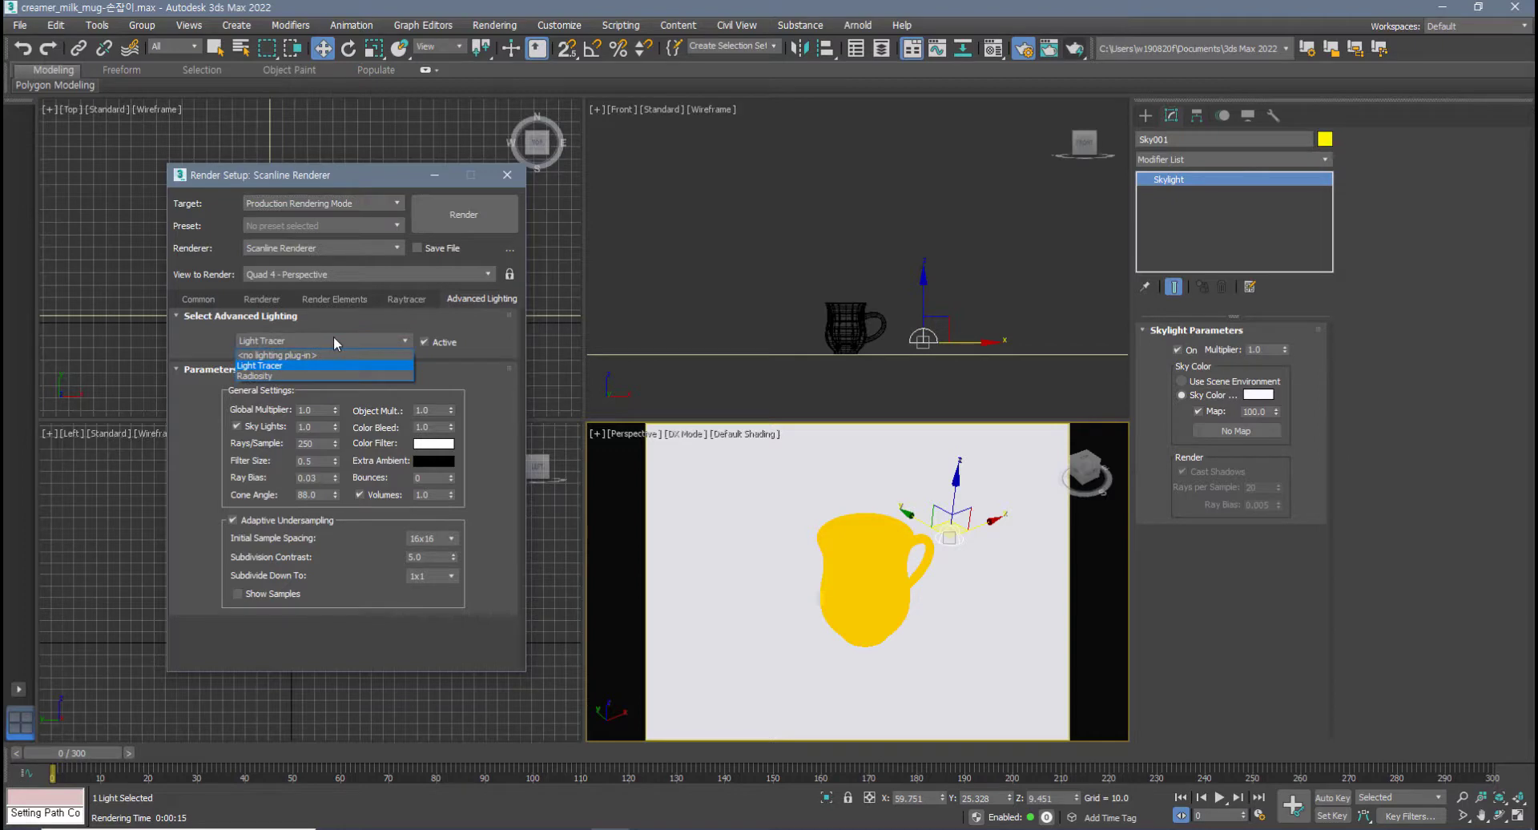
click(333, 335)
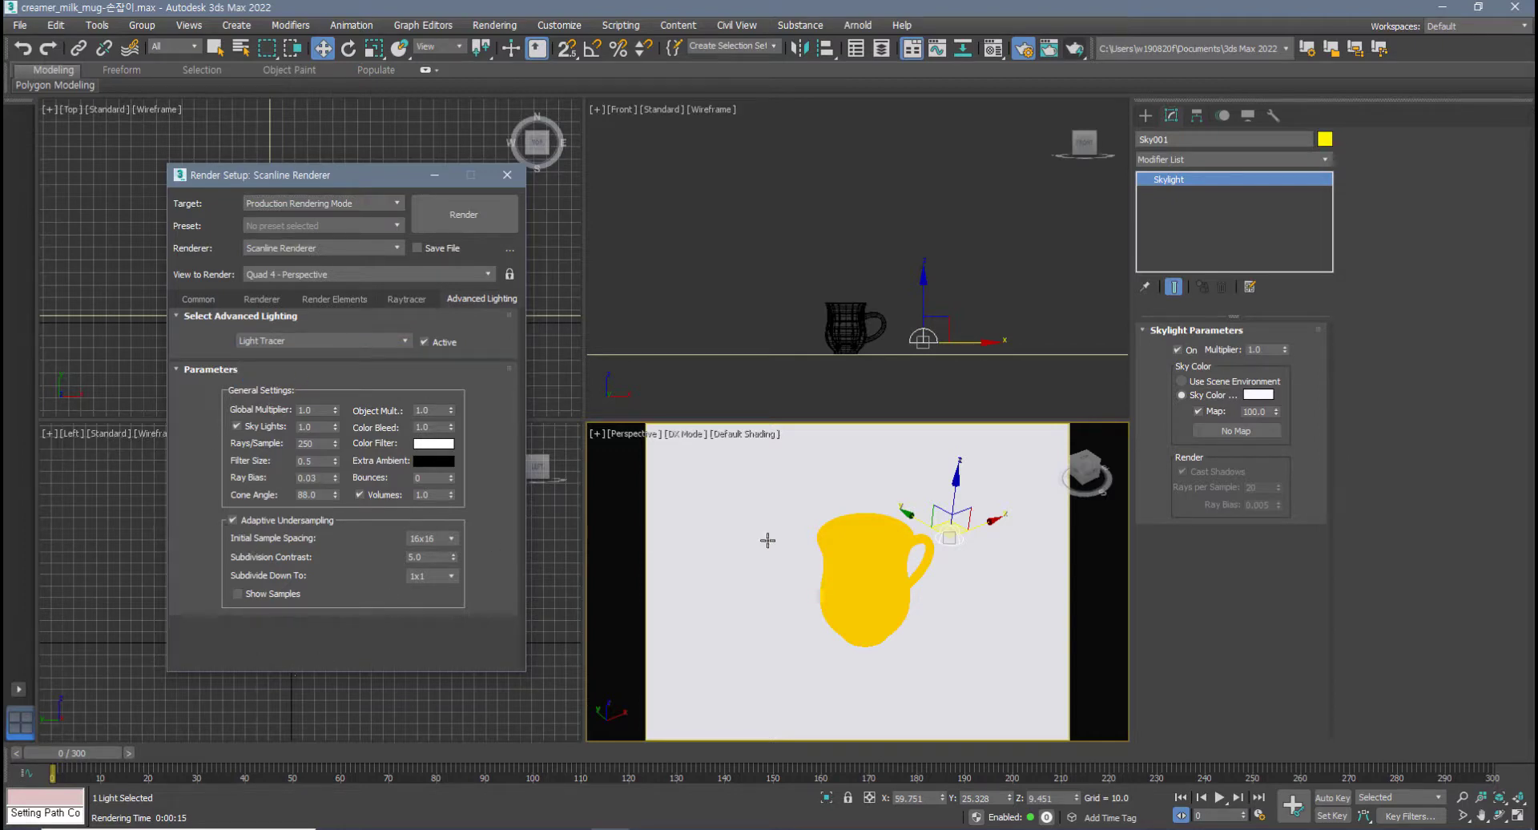
- Render the Perspective view of the mug with Light Tracer, and close the image and the render settings
middle_drag(767, 540, 758, 541)
click(1073, 49)
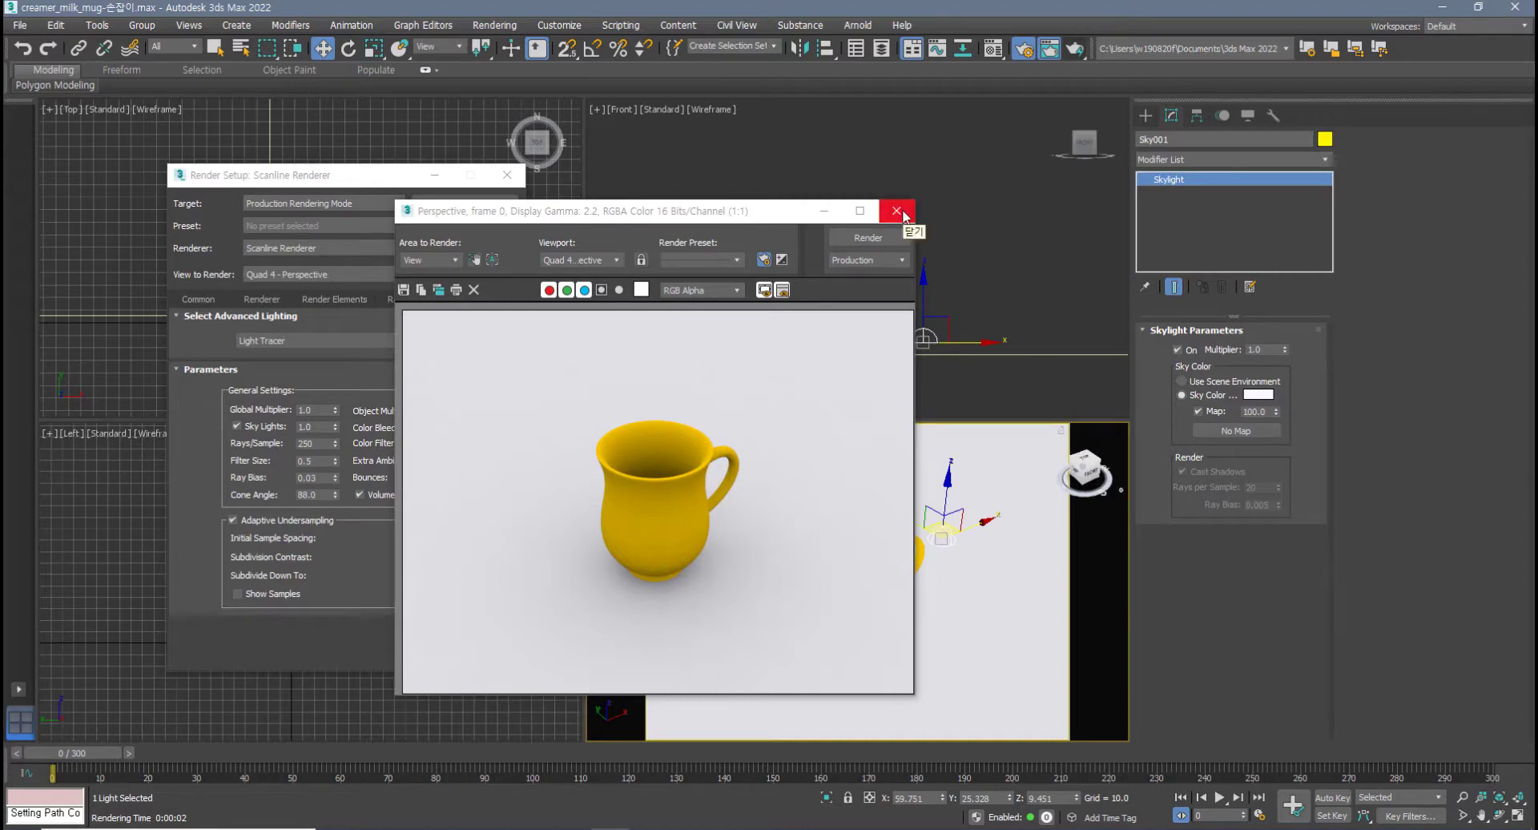
drag(777, 216, 883, 206)
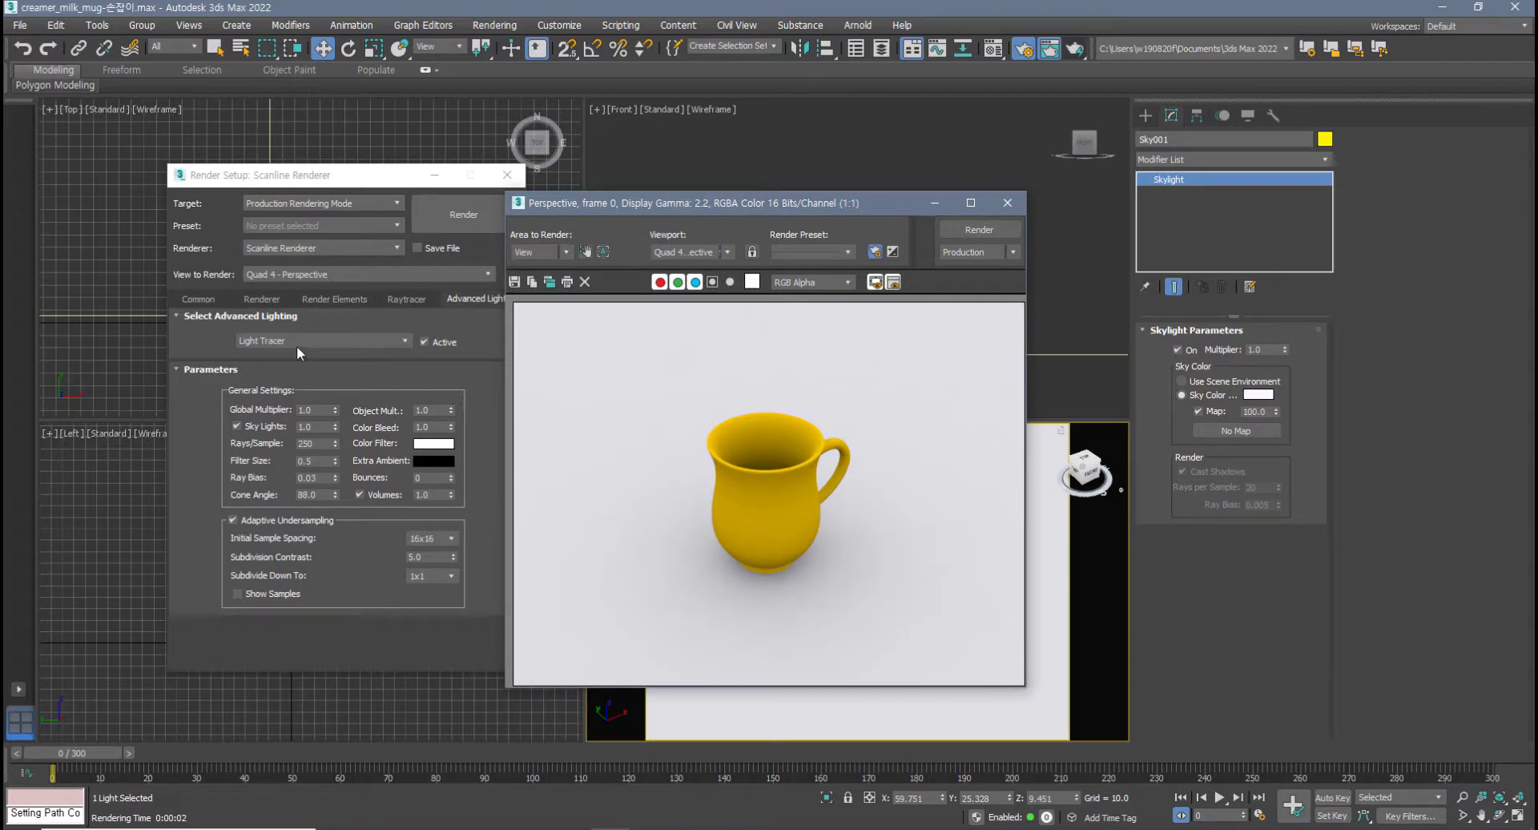
click(1007, 203)
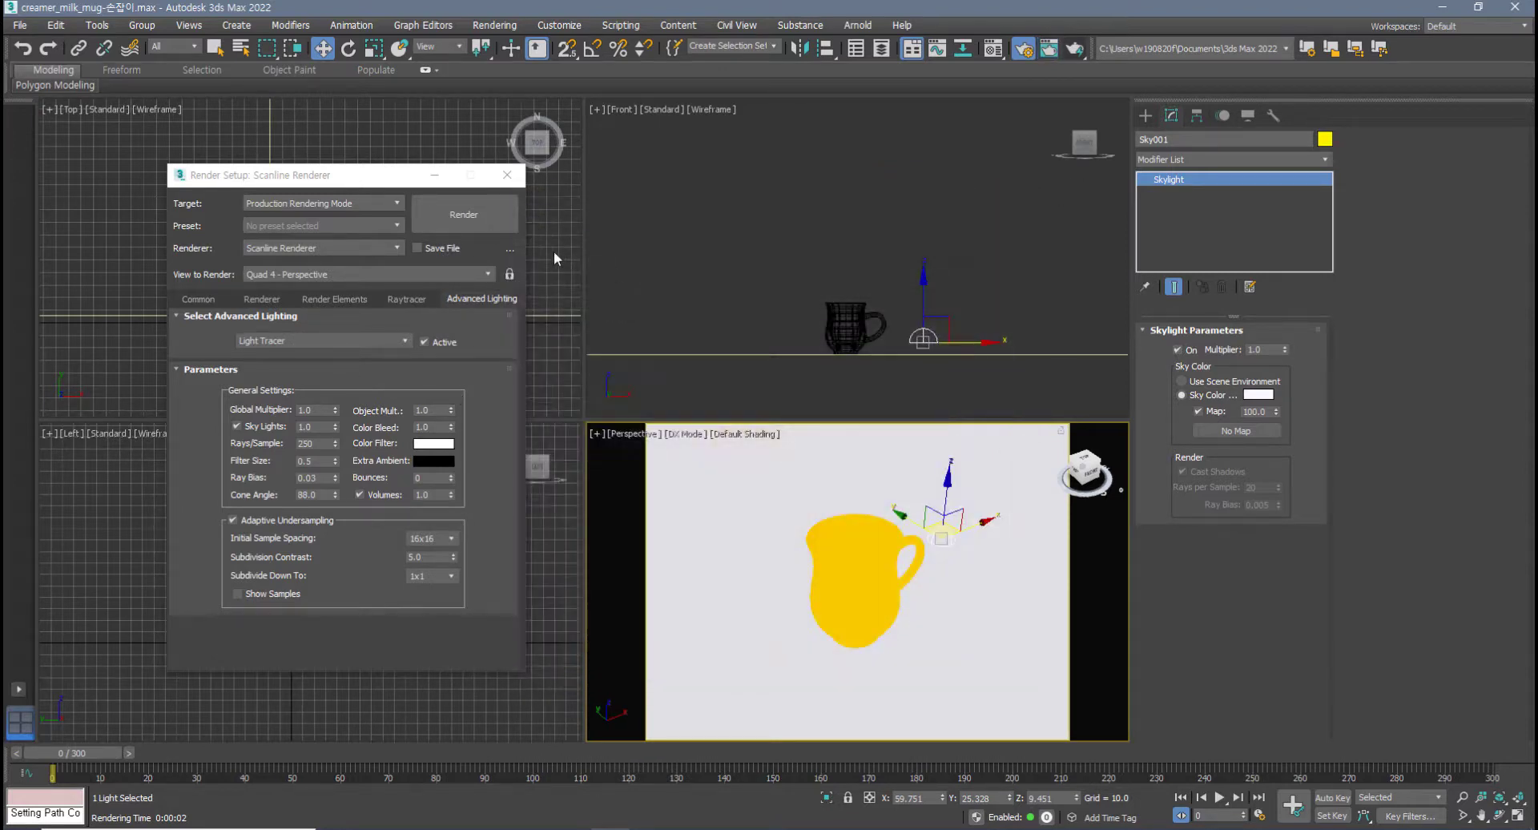
click(507, 175)
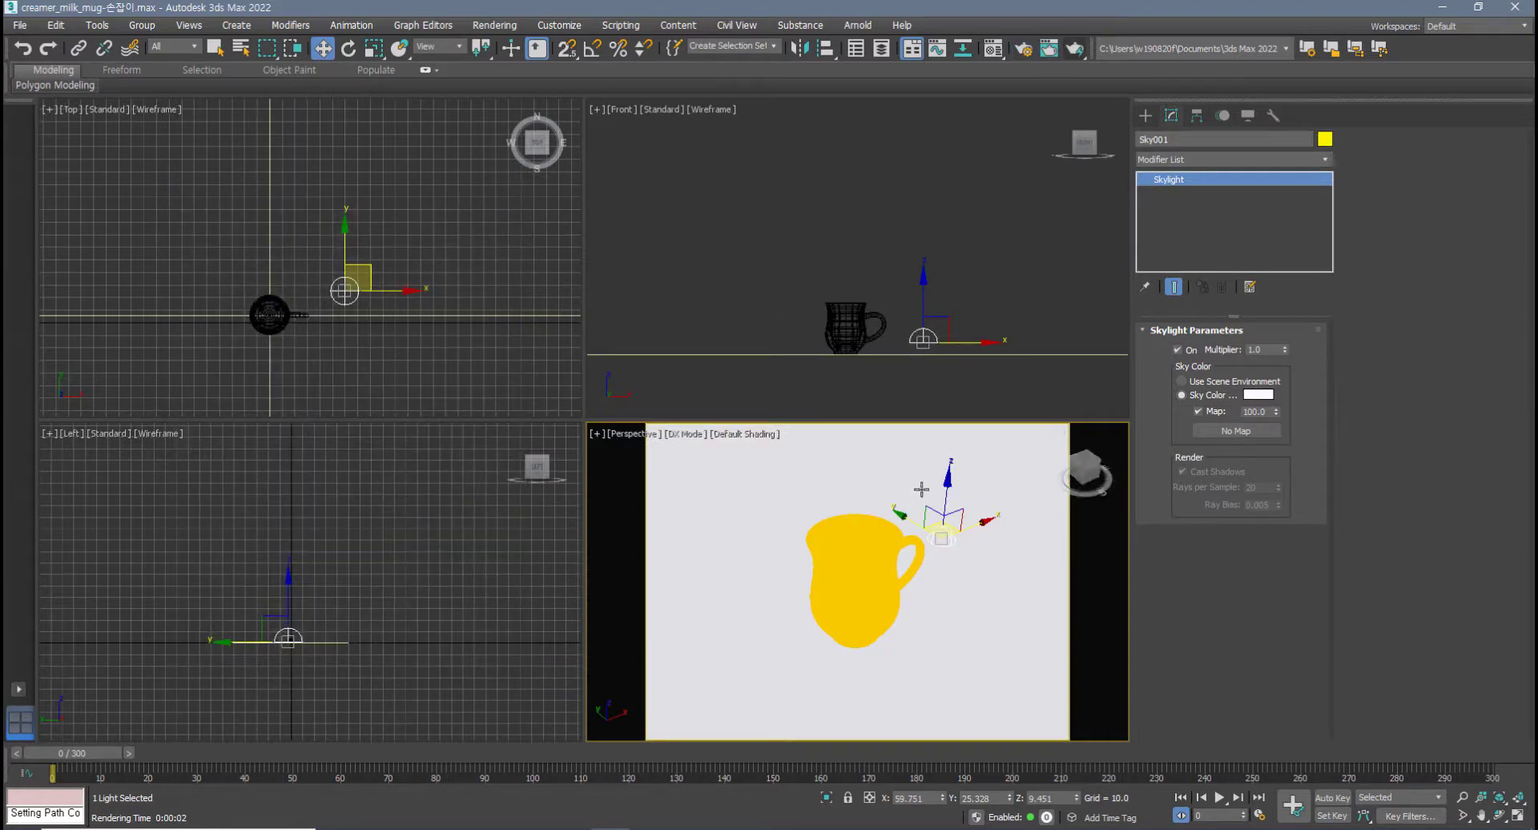
- Reopen the last rendered image to inspect the mug's soft shadows, and close it again
click(1049, 48)
click(1007, 203)
click(1049, 52)
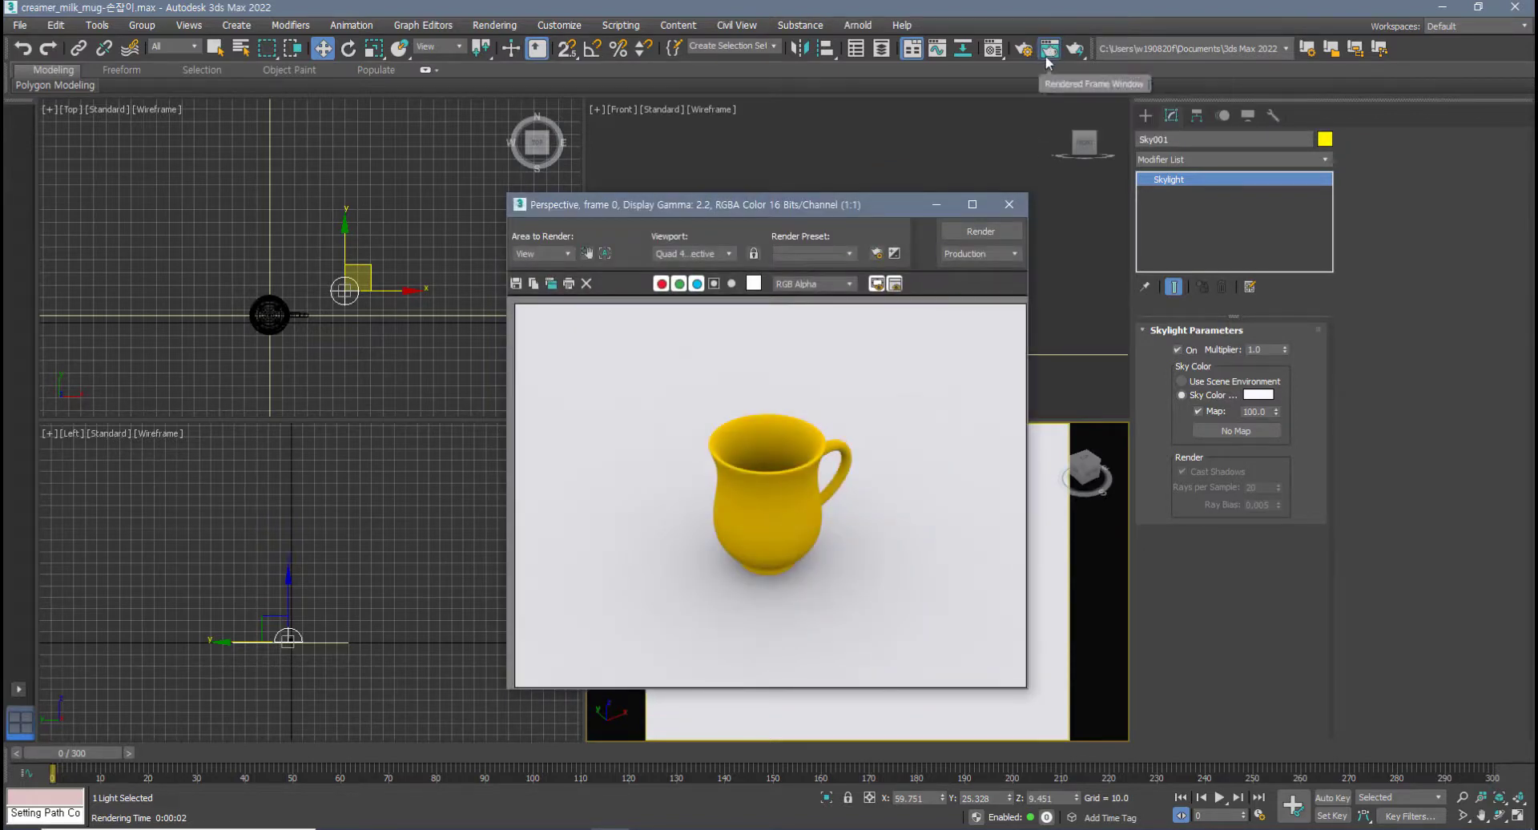
drag(813, 206, 726, 177)
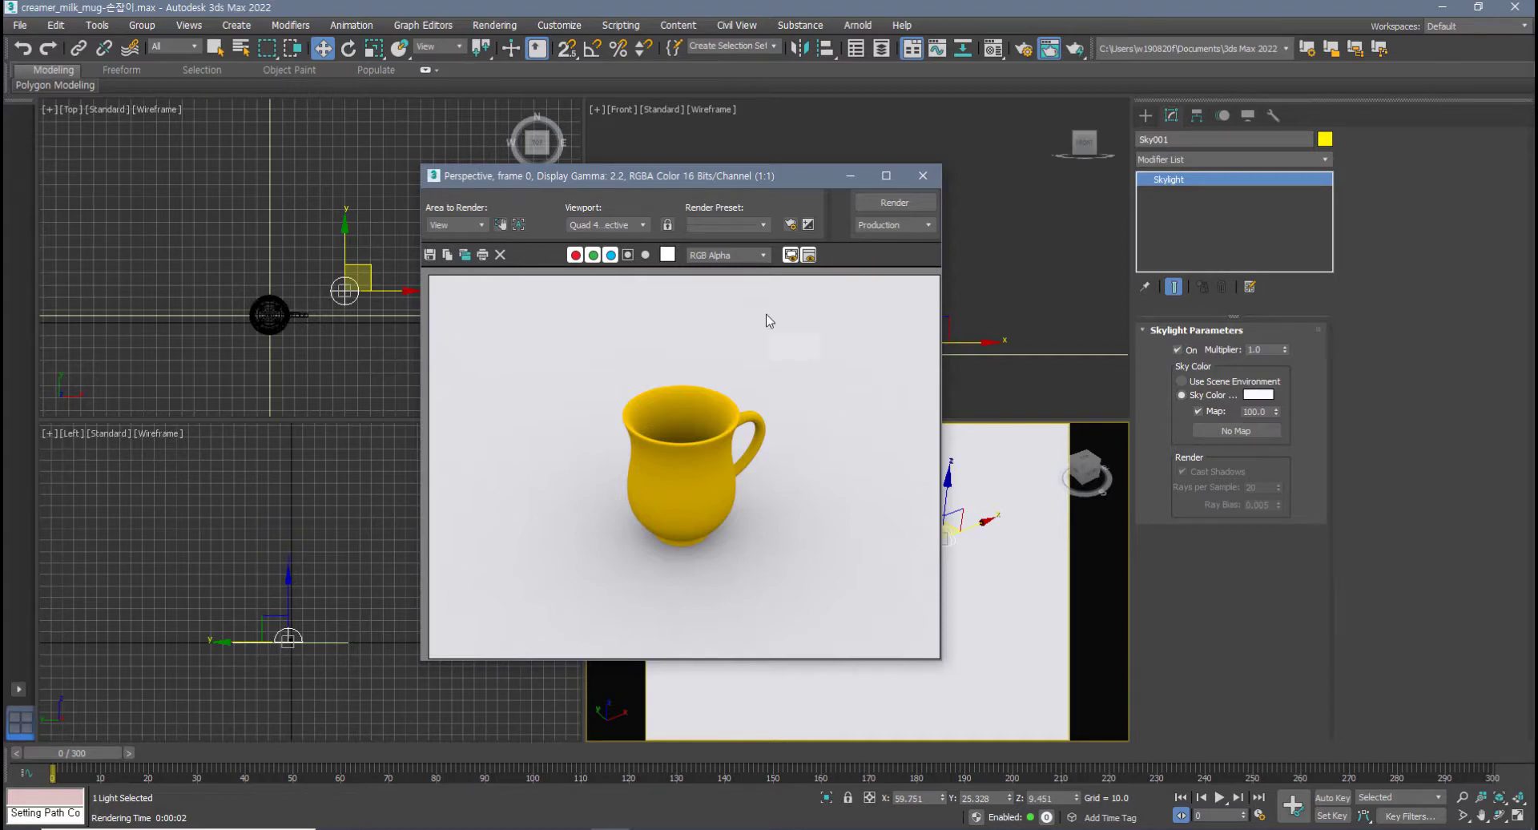
click(923, 176)
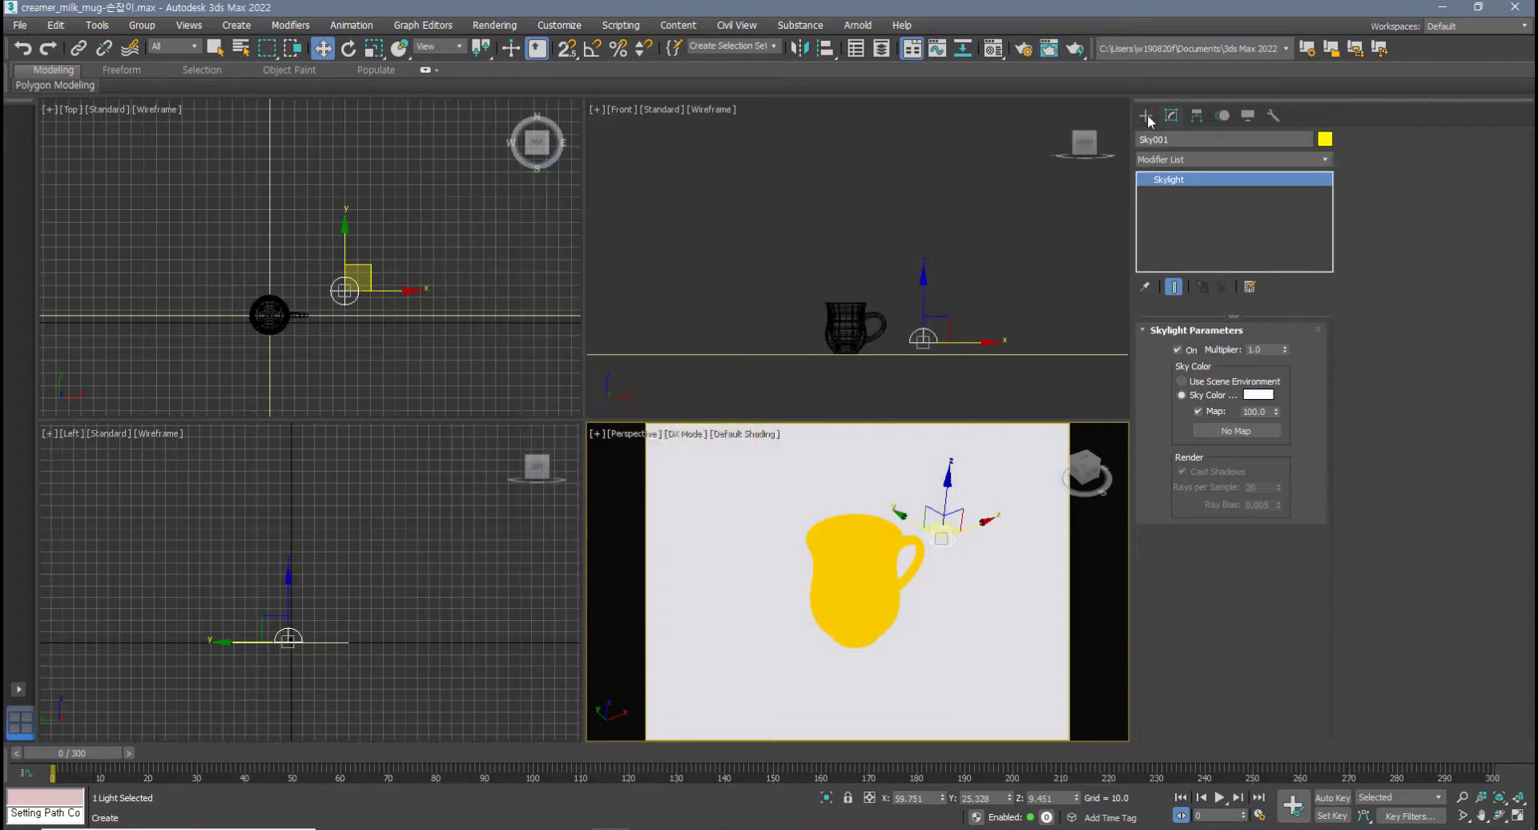
- Create a Target Spot high above the plane aimed at the mug, and move it to about X -111, Y -80 in the Top view
click(1145, 115)
click(1182, 222)
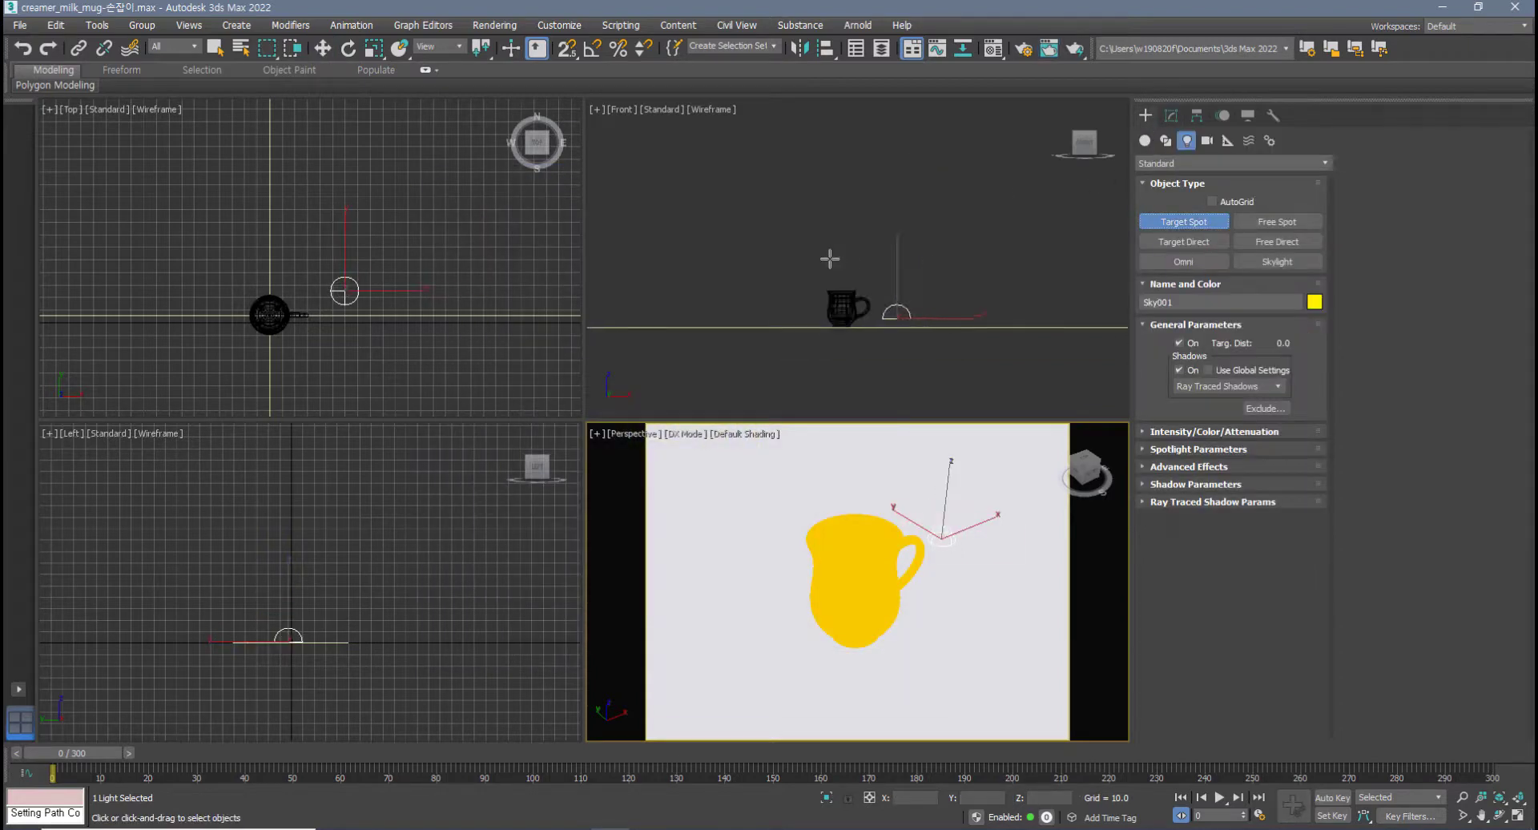
drag(746, 168, 871, 351)
key(w)
middle_drag(163, 333, 208, 285)
drag(173, 258, 198, 359)
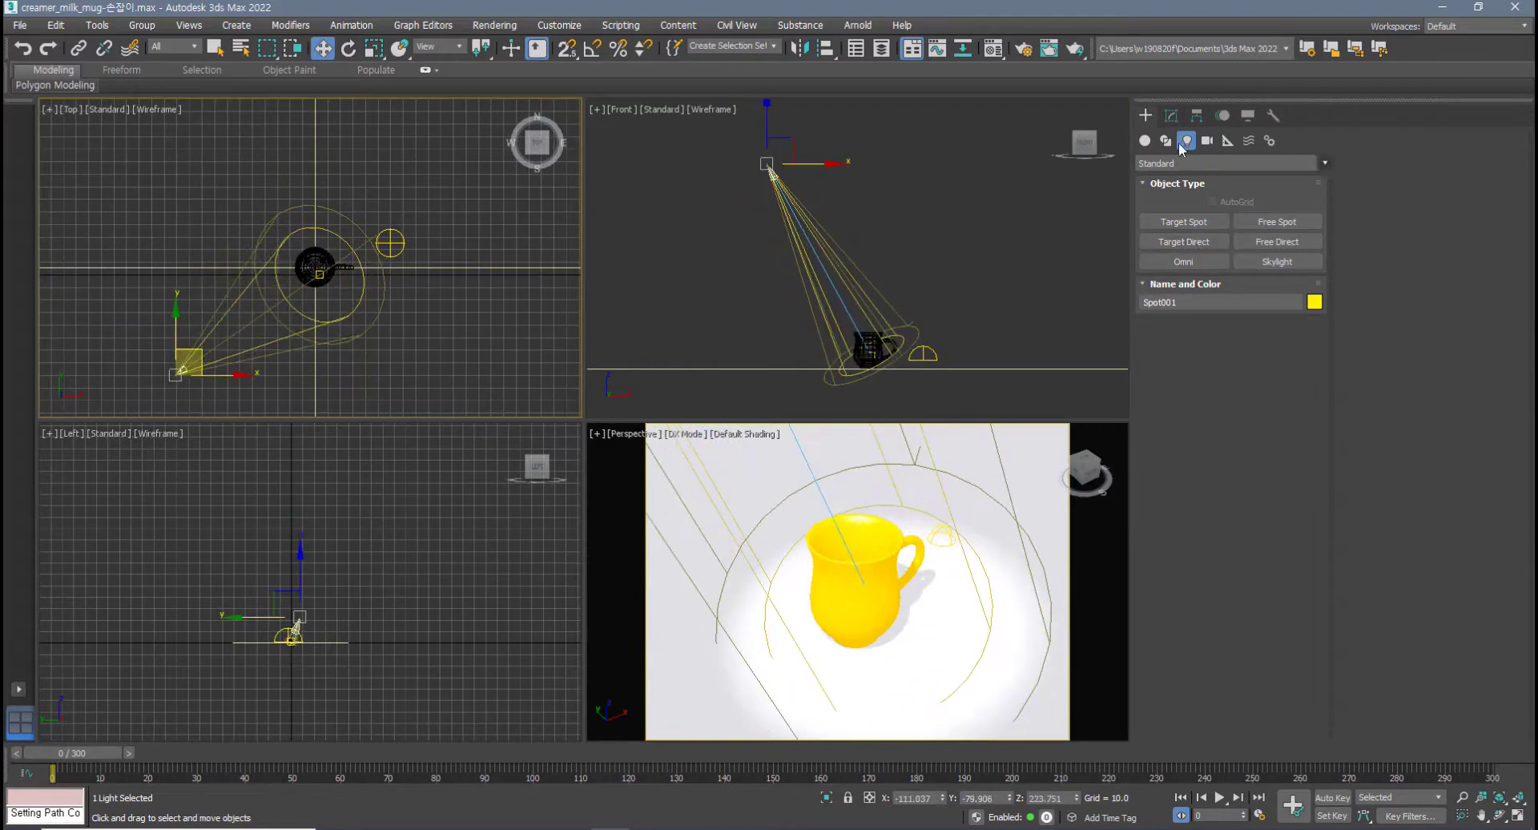
- Set the spotlight's multiplier to 1.0 and render the Perspective view, keeping the image beside the viewport
click(1171, 116)
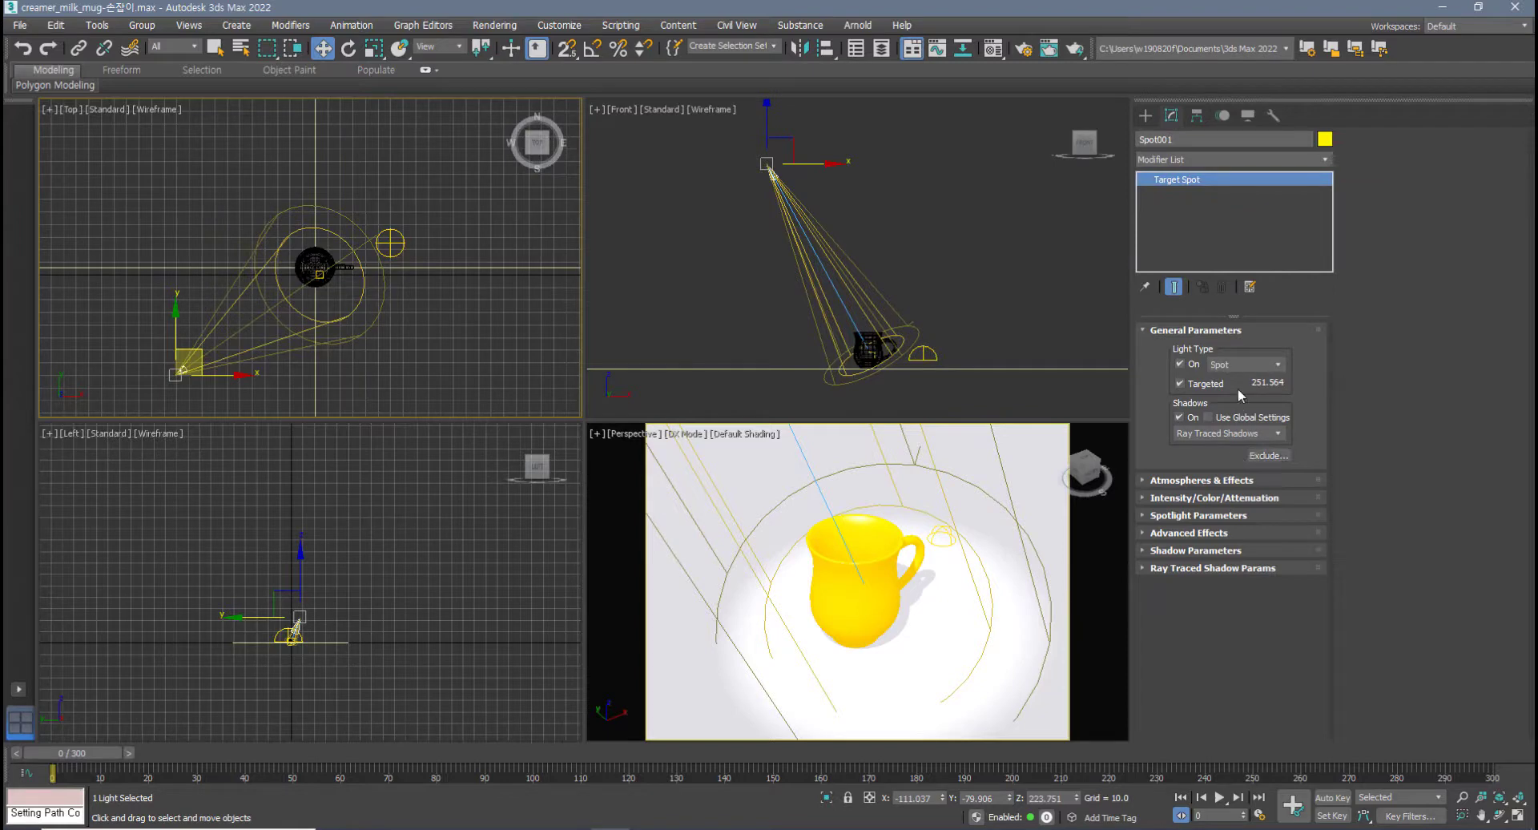
click(1175, 498)
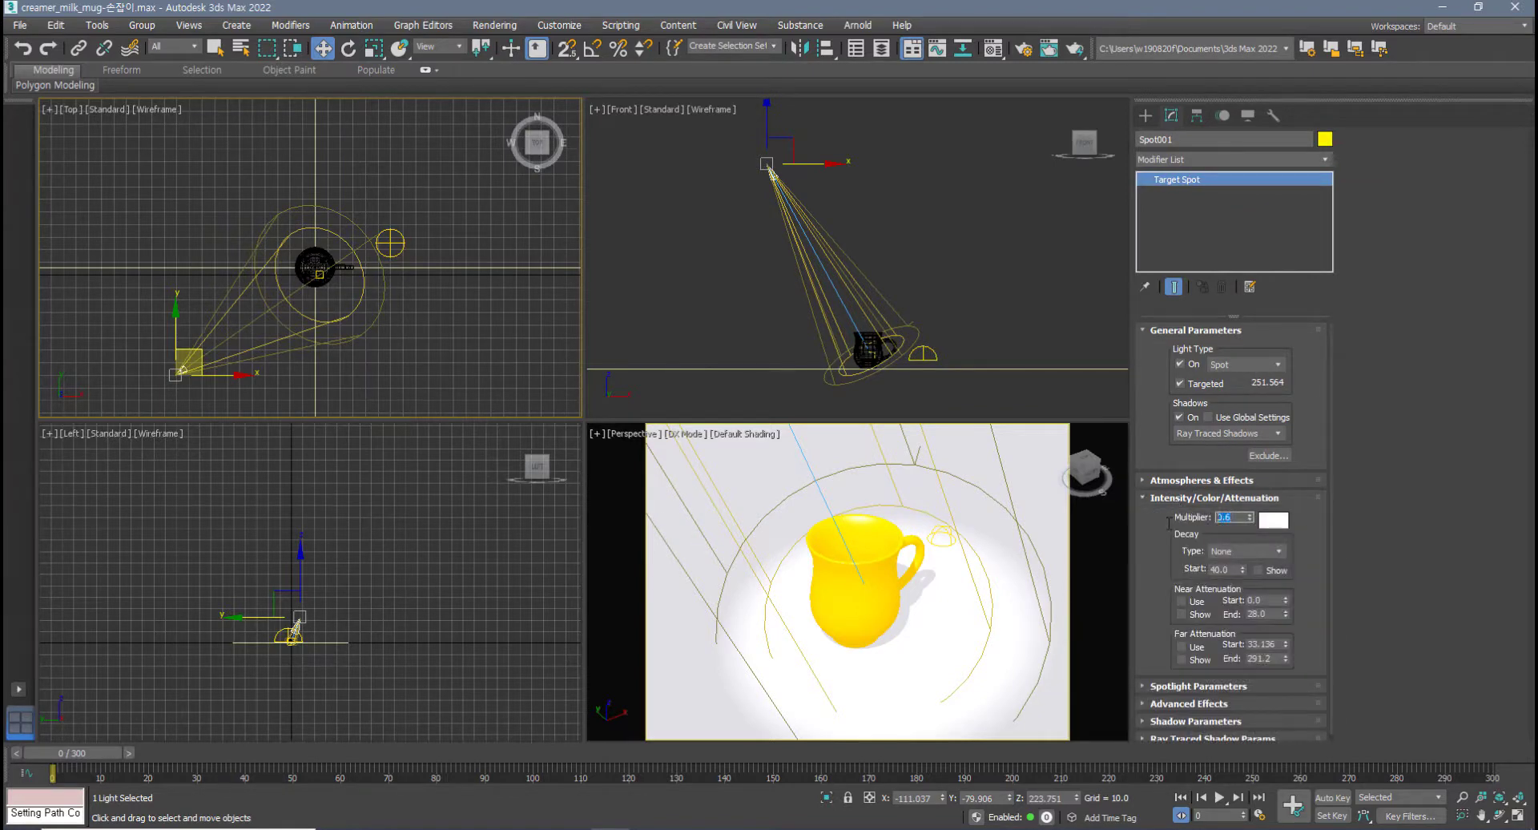
middle_drag(958, 607, 950, 605)
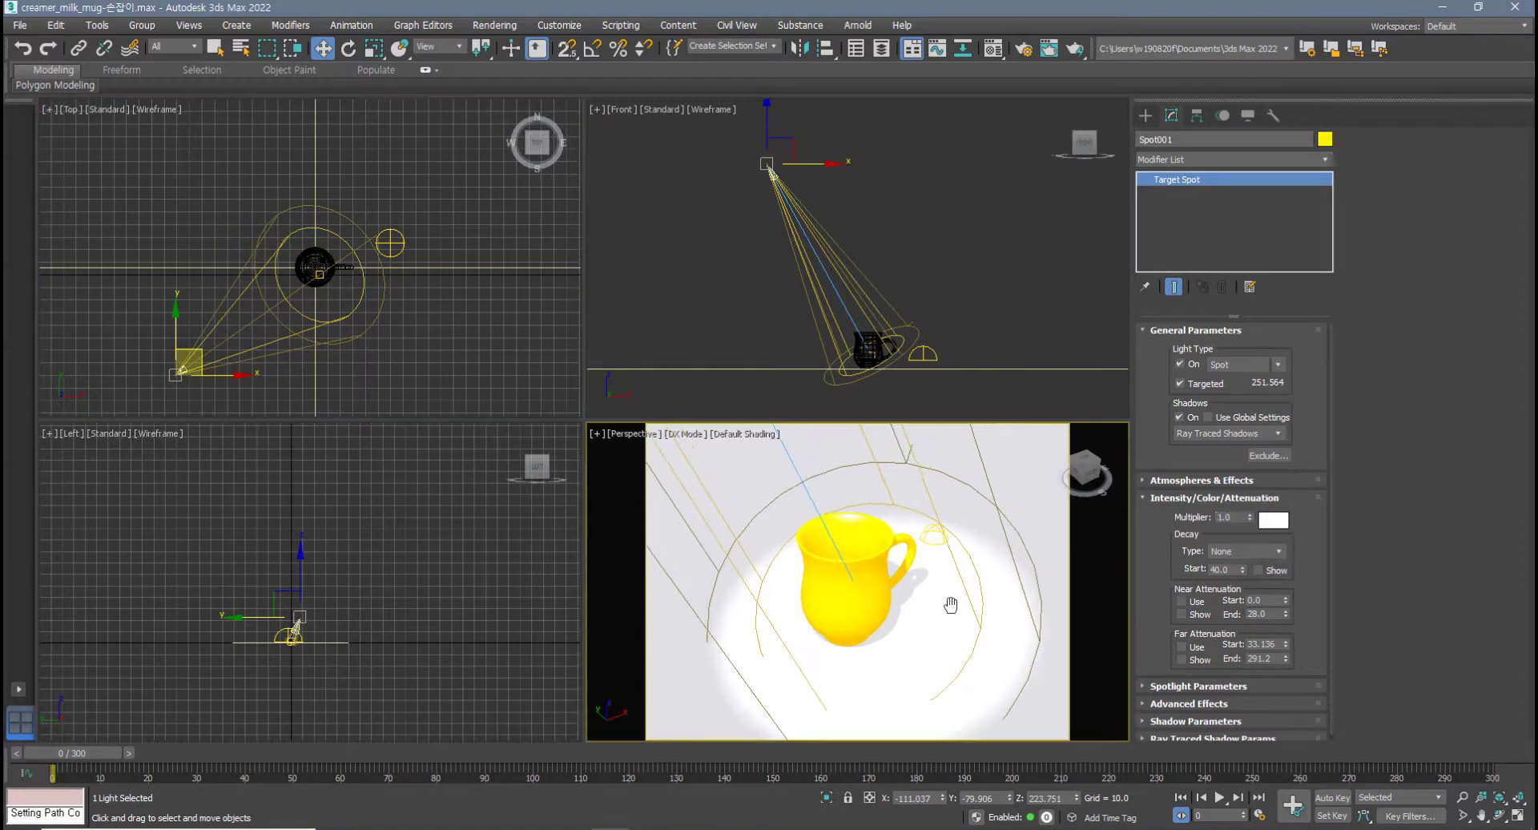
click(1048, 48)
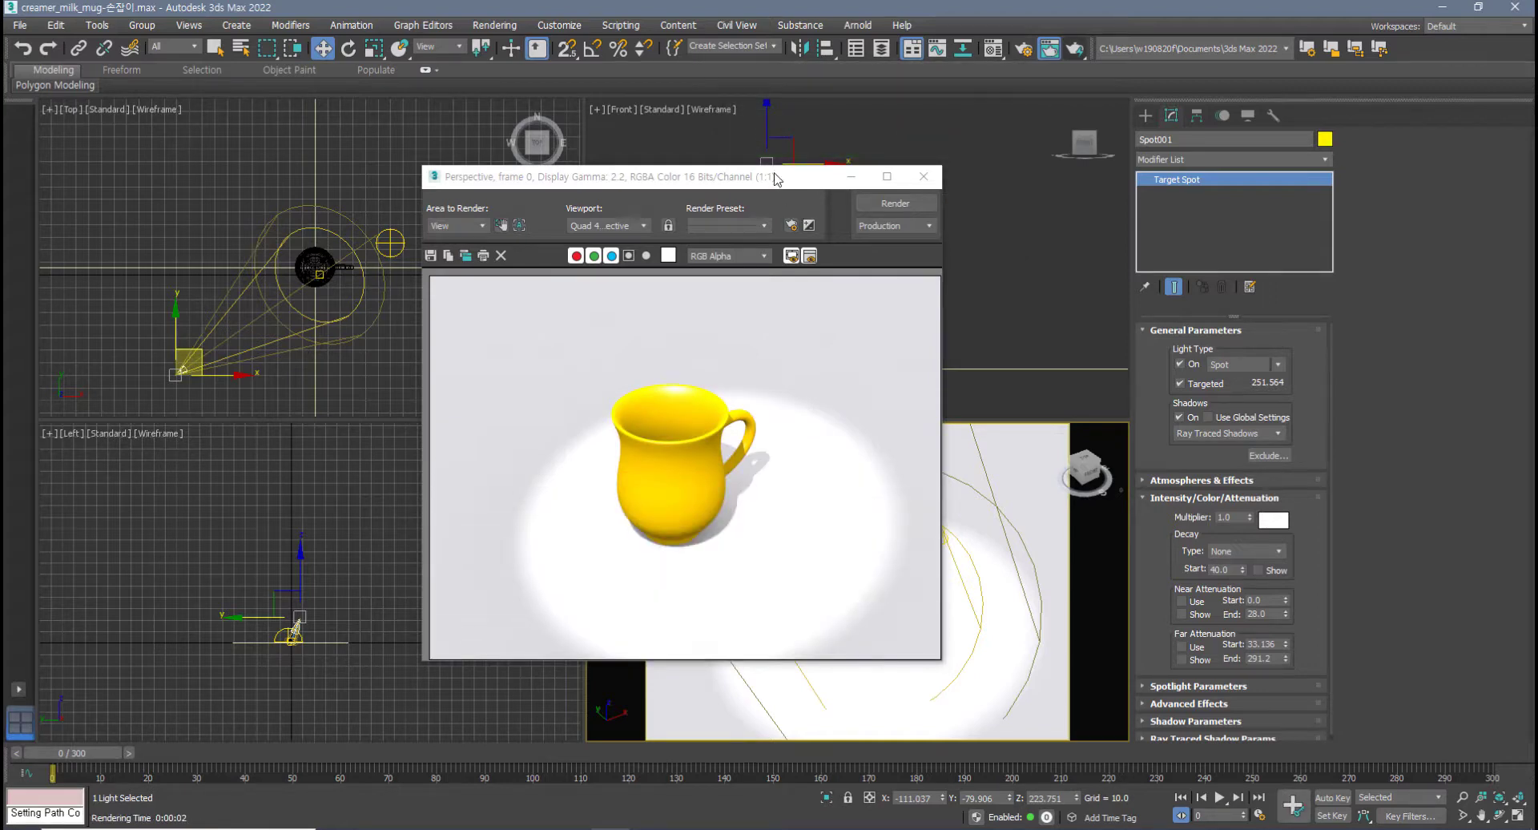
drag(774, 178, 532, 162)
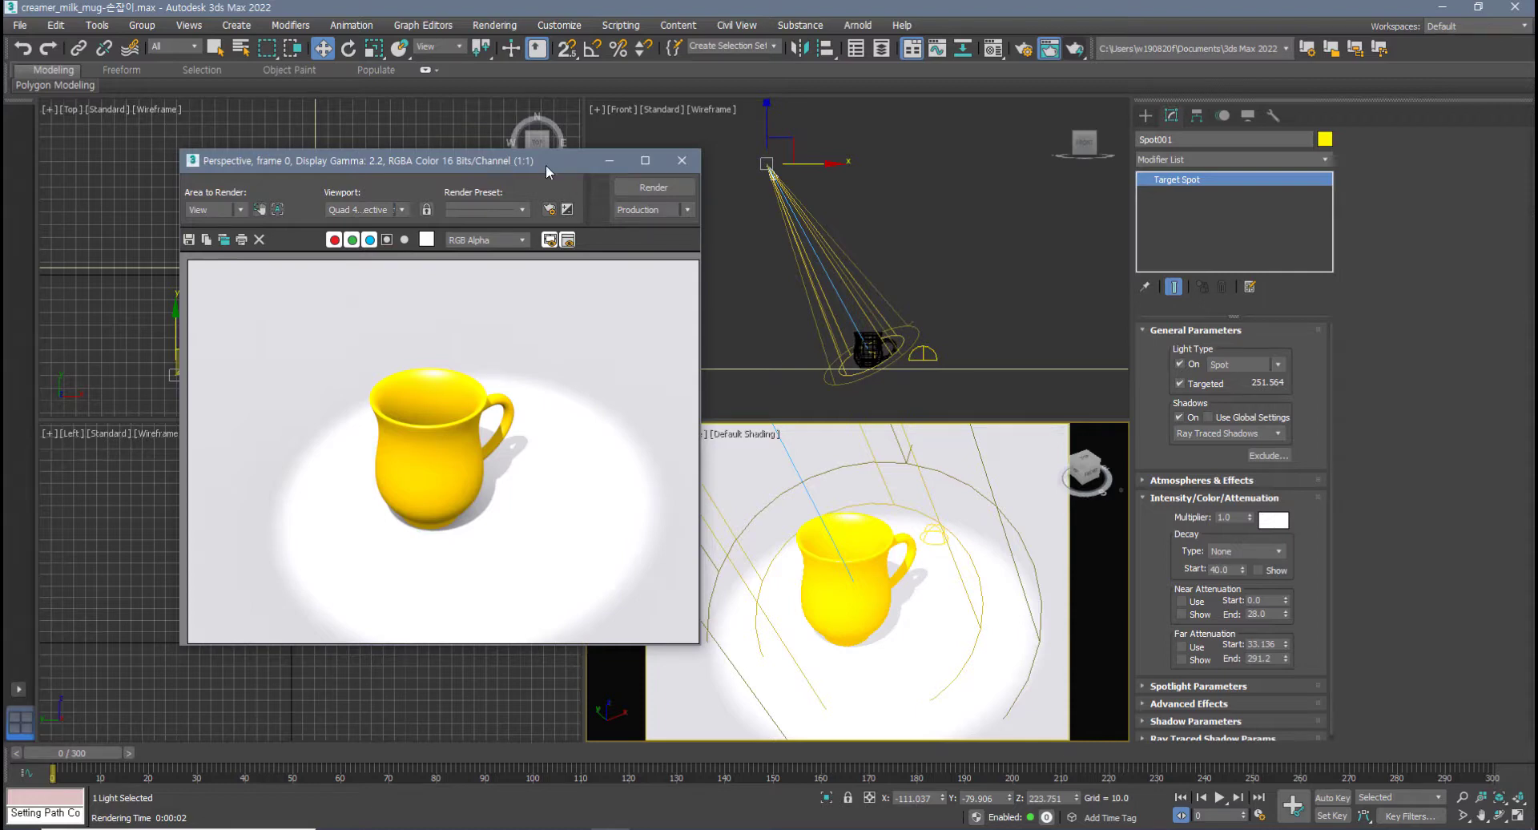
drag(545, 165, 495, 155)
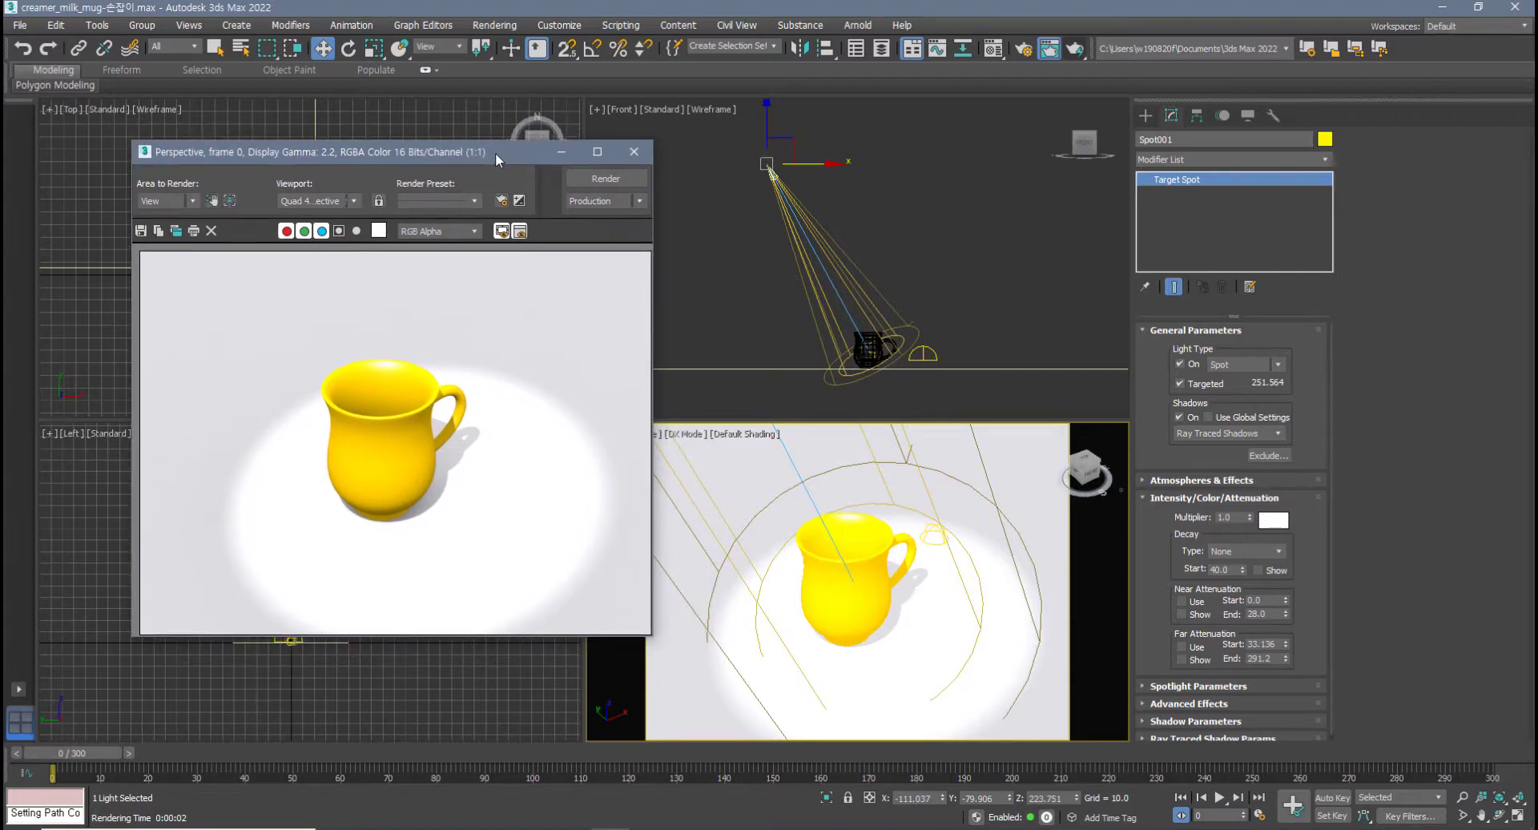
- Lower the spotlight's multiplier to 0.64 and render the Perspective view again
click(1253, 525)
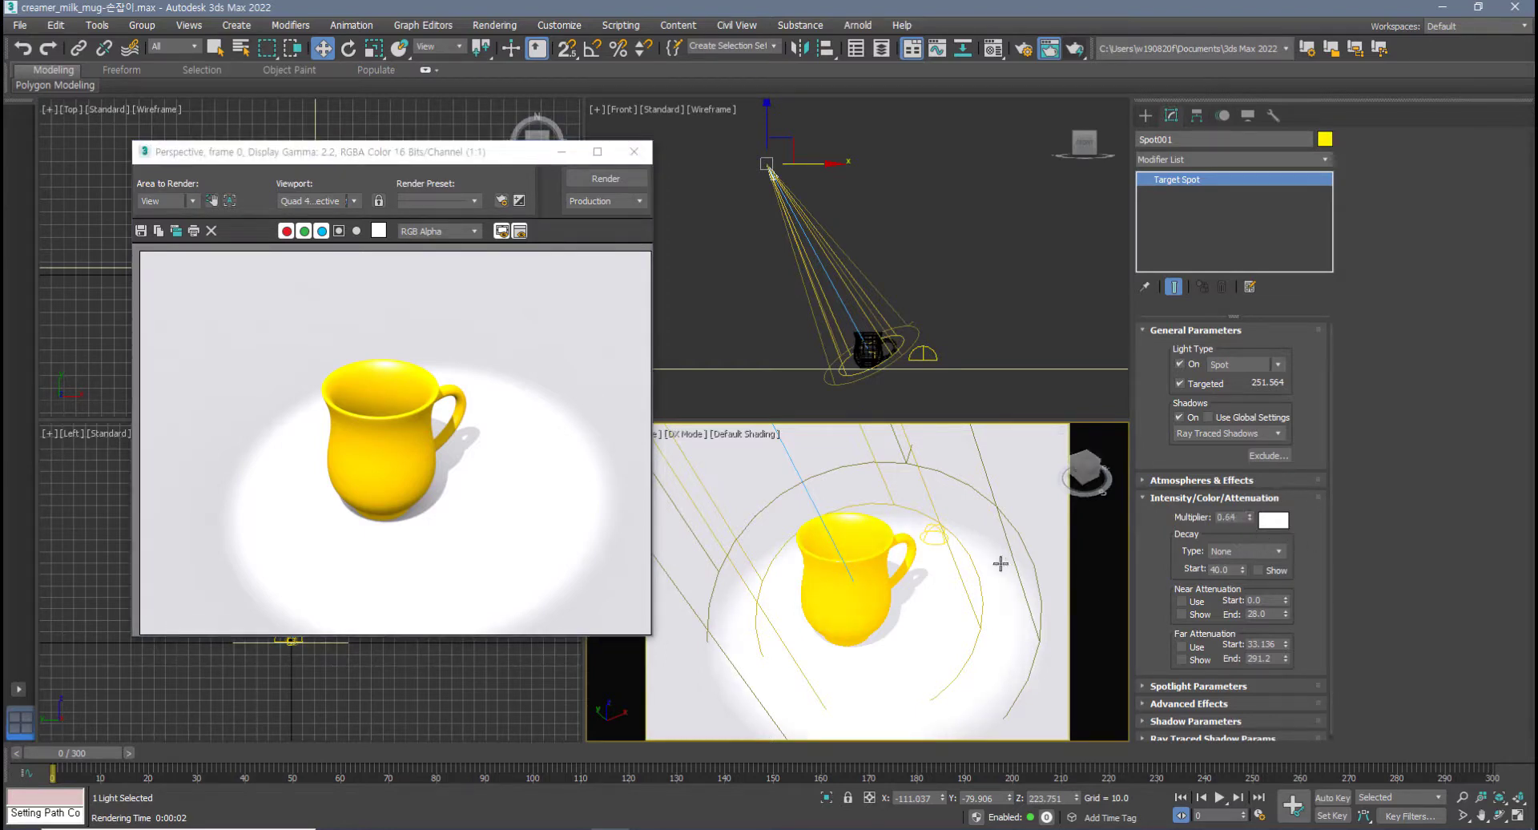
middle_drag(999, 559, 991, 552)
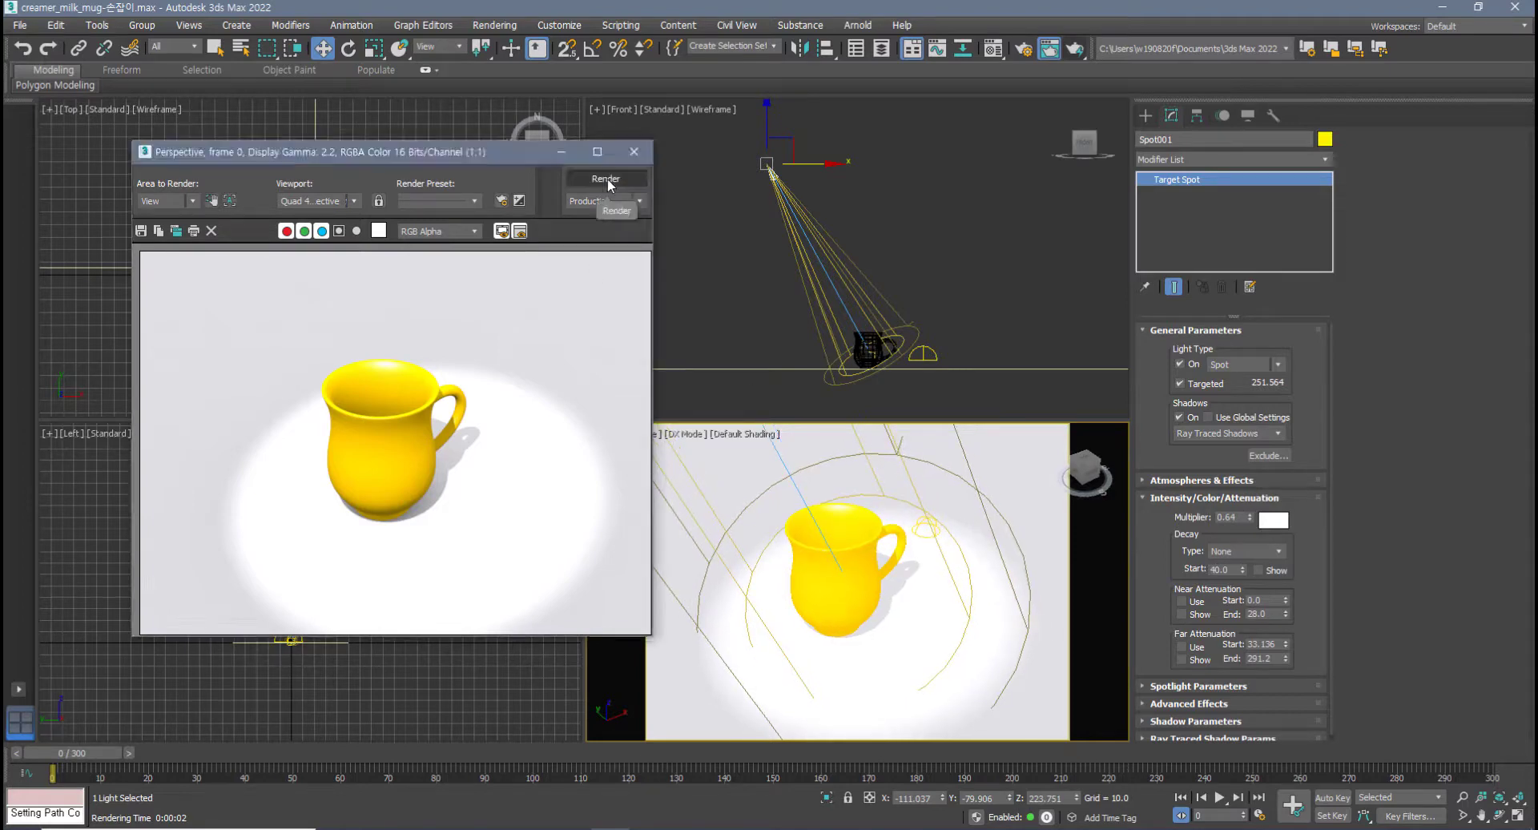
click(606, 180)
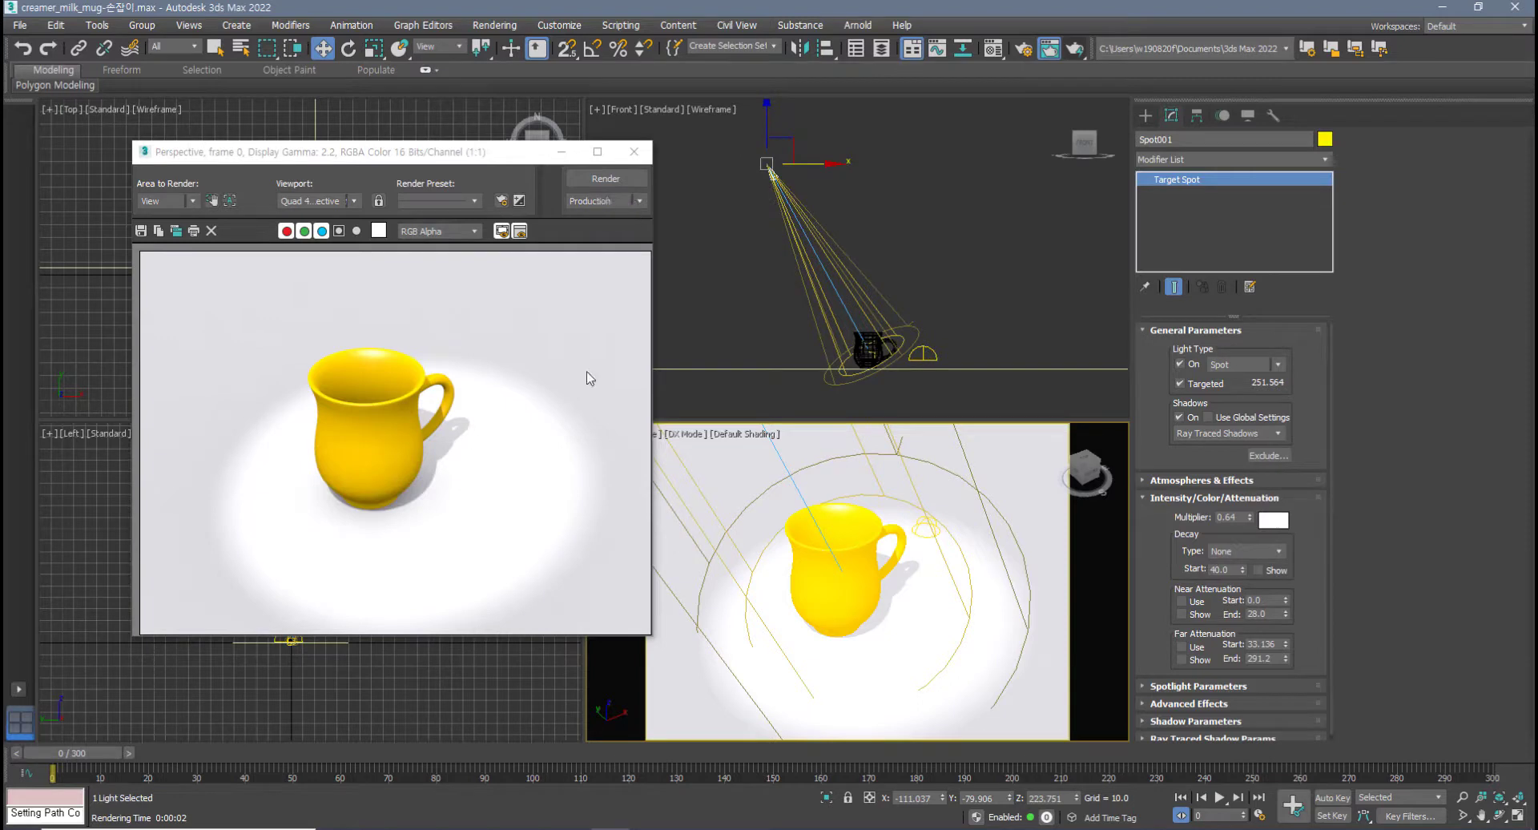
- Lower the skylight's multiplier to 0.5 and render the Perspective view again
click(927, 355)
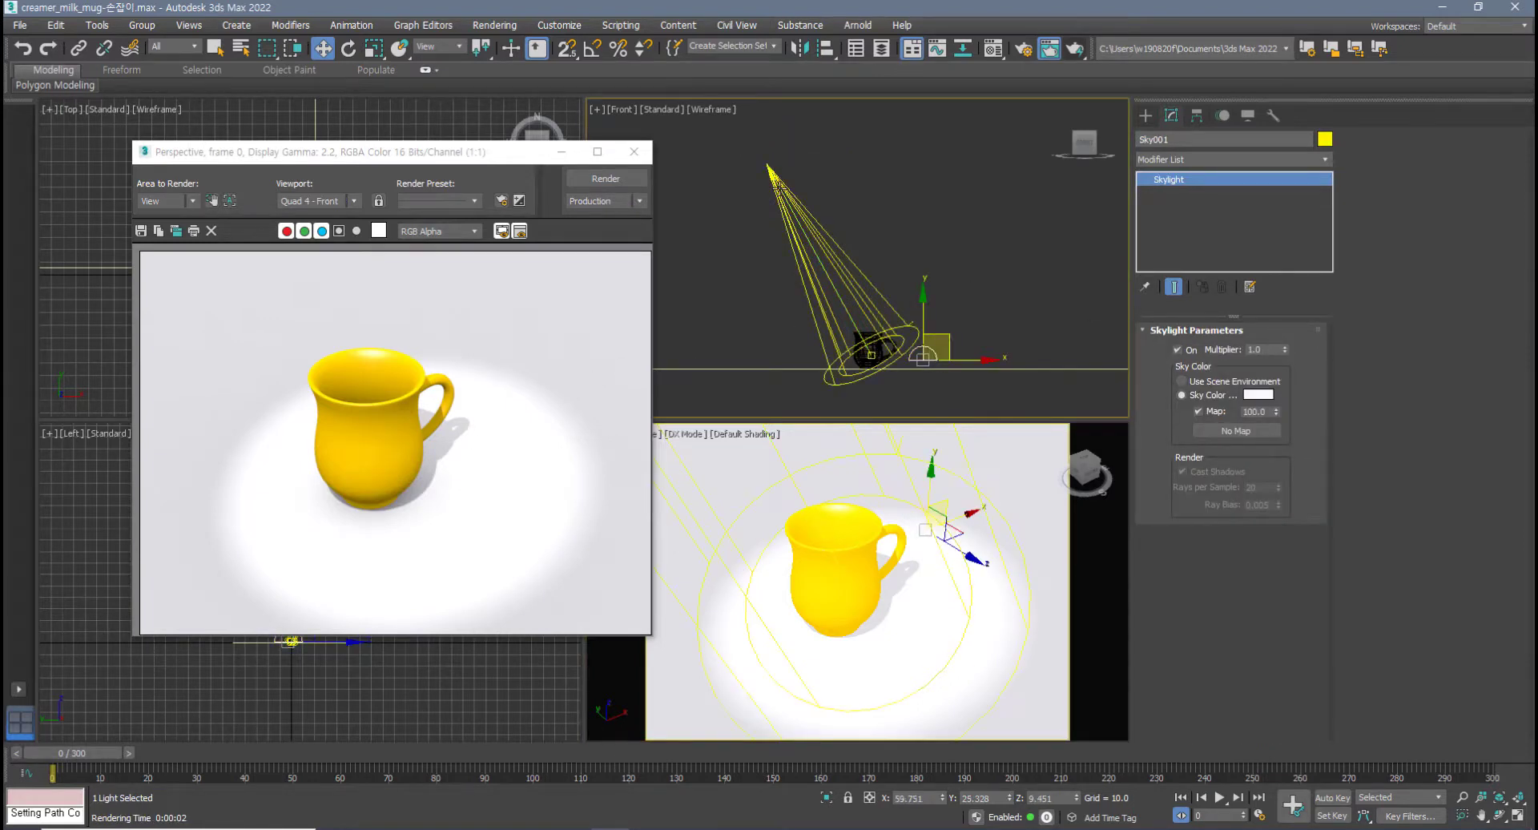
click(771, 172)
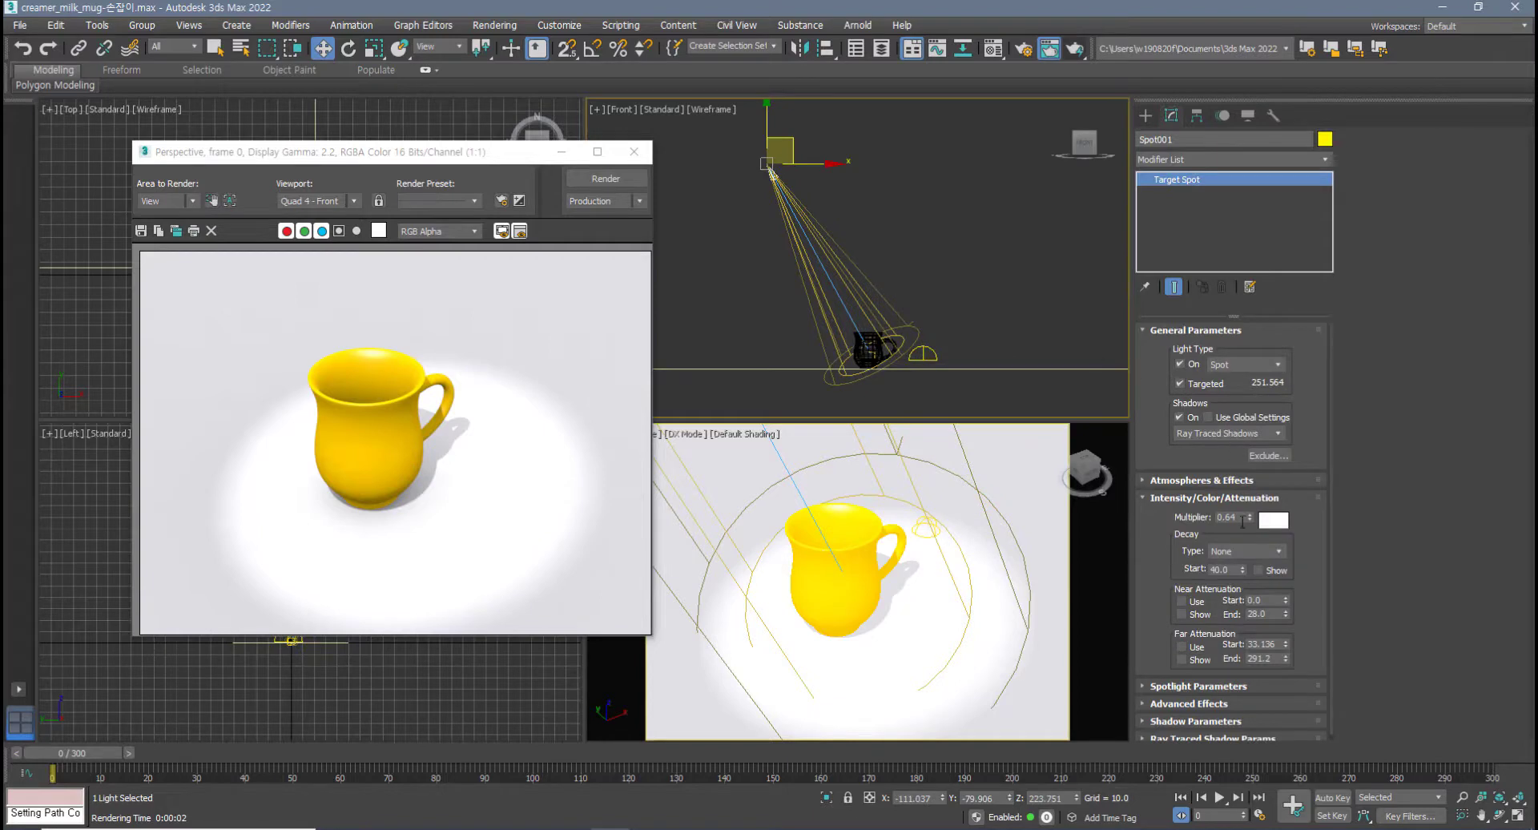
double_click(1241, 517)
click(922, 357)
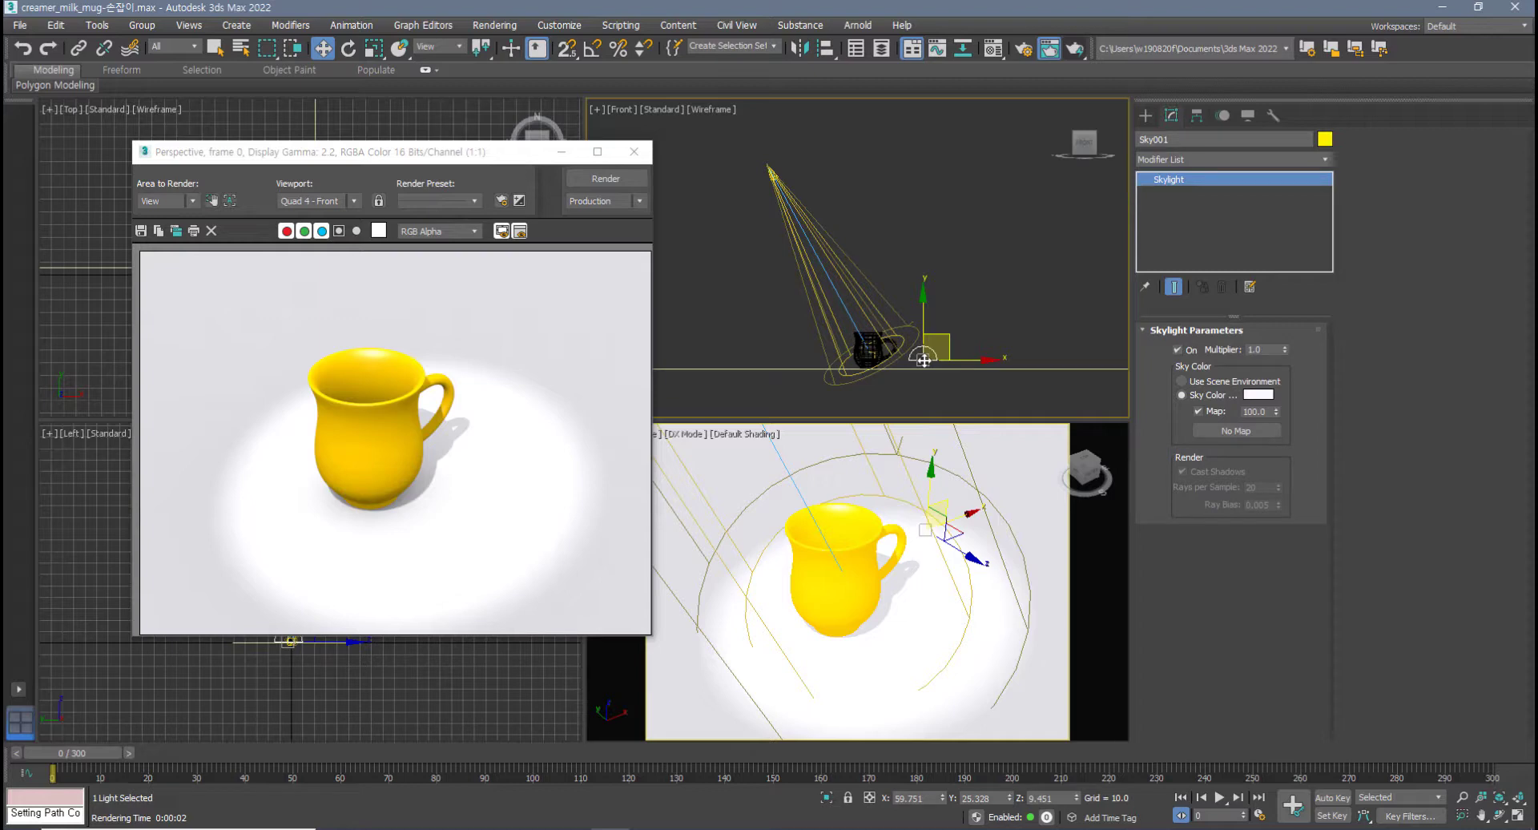
double_click(1273, 350)
text(0.5)
key(Return)
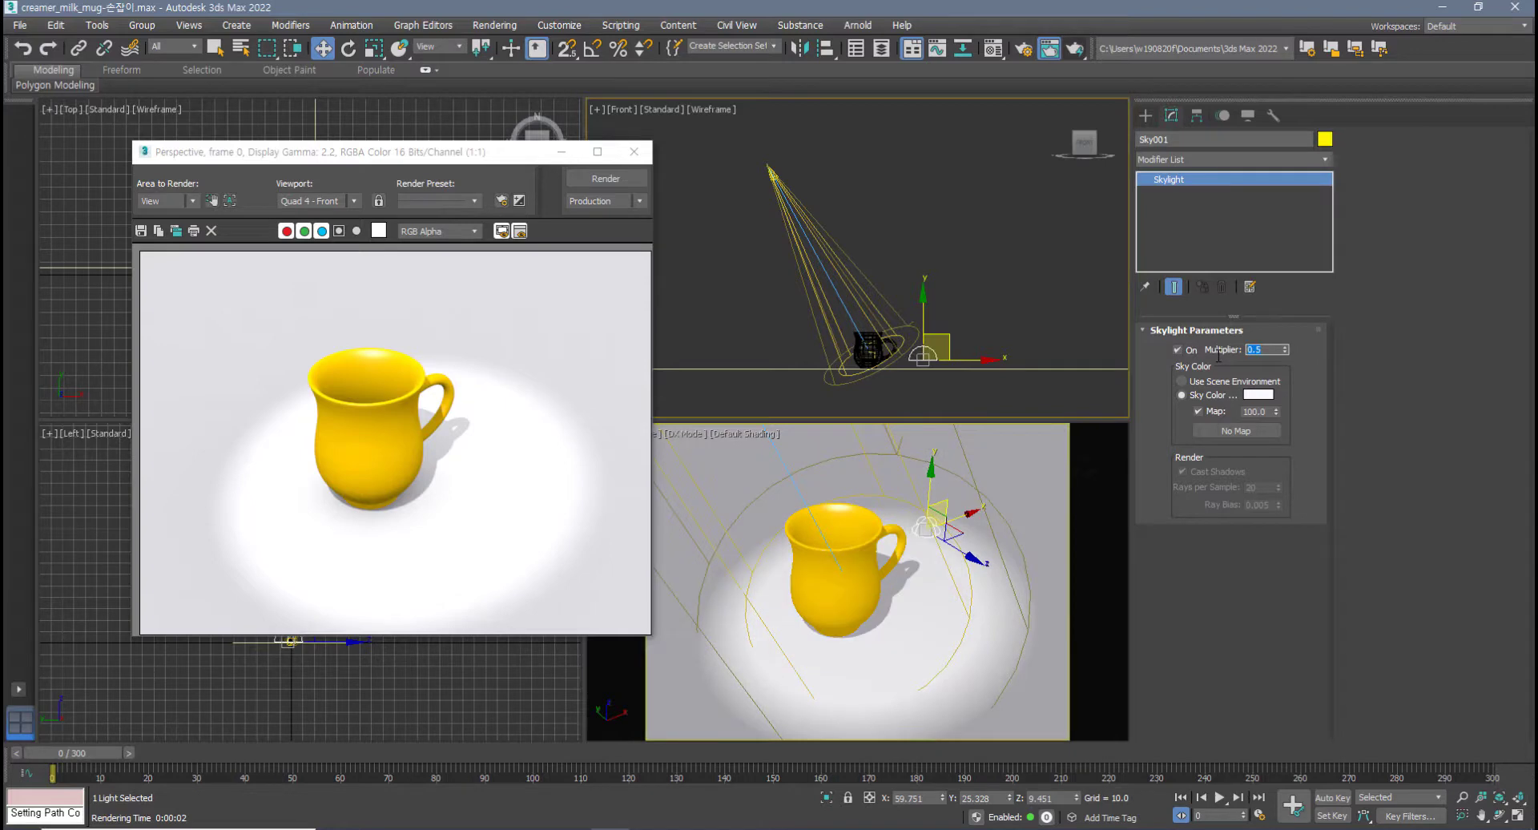
middle_drag(906, 596, 911, 597)
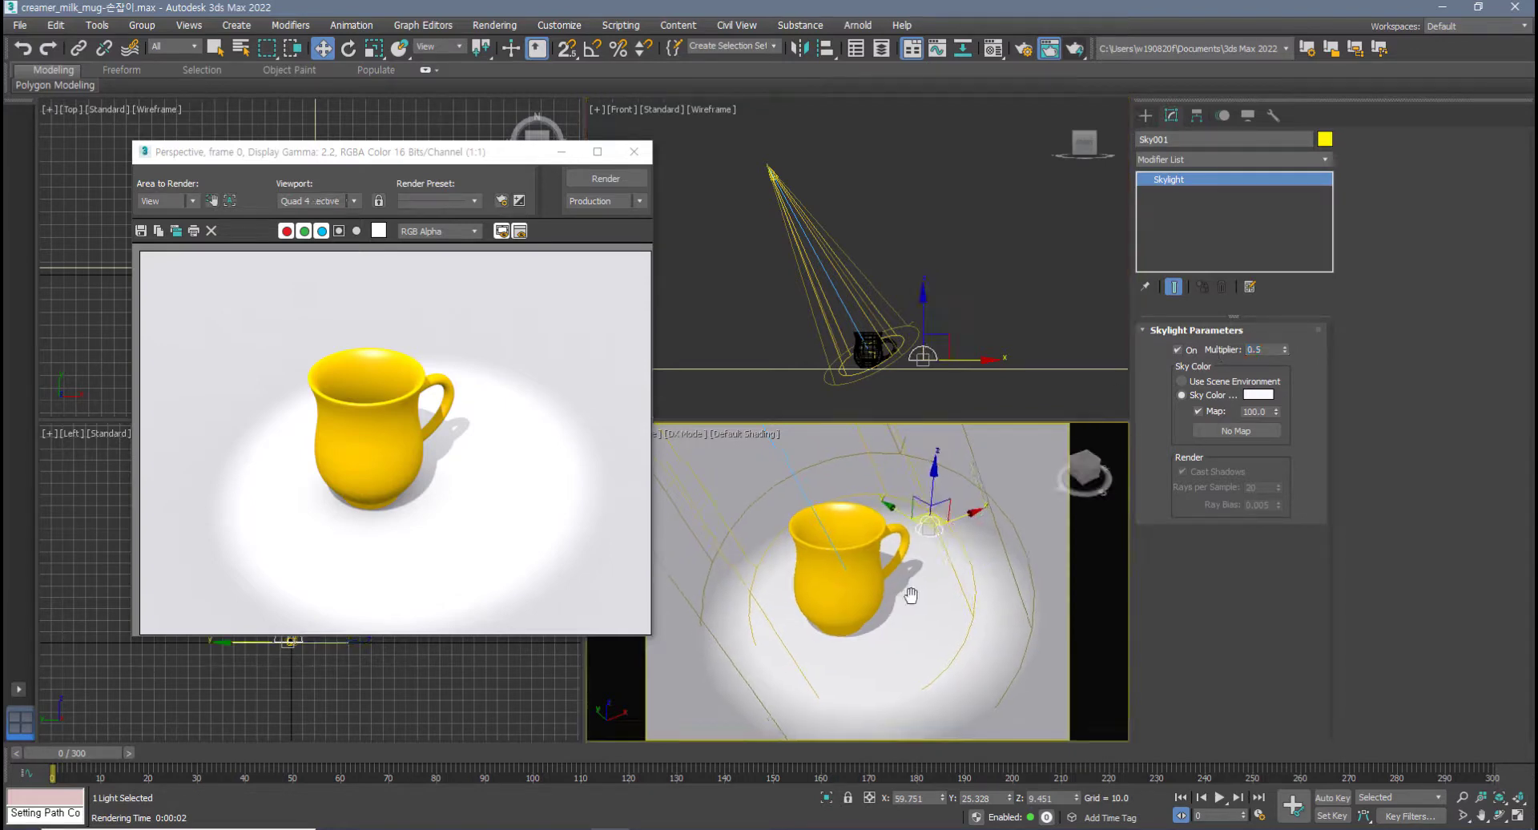
click(611, 187)
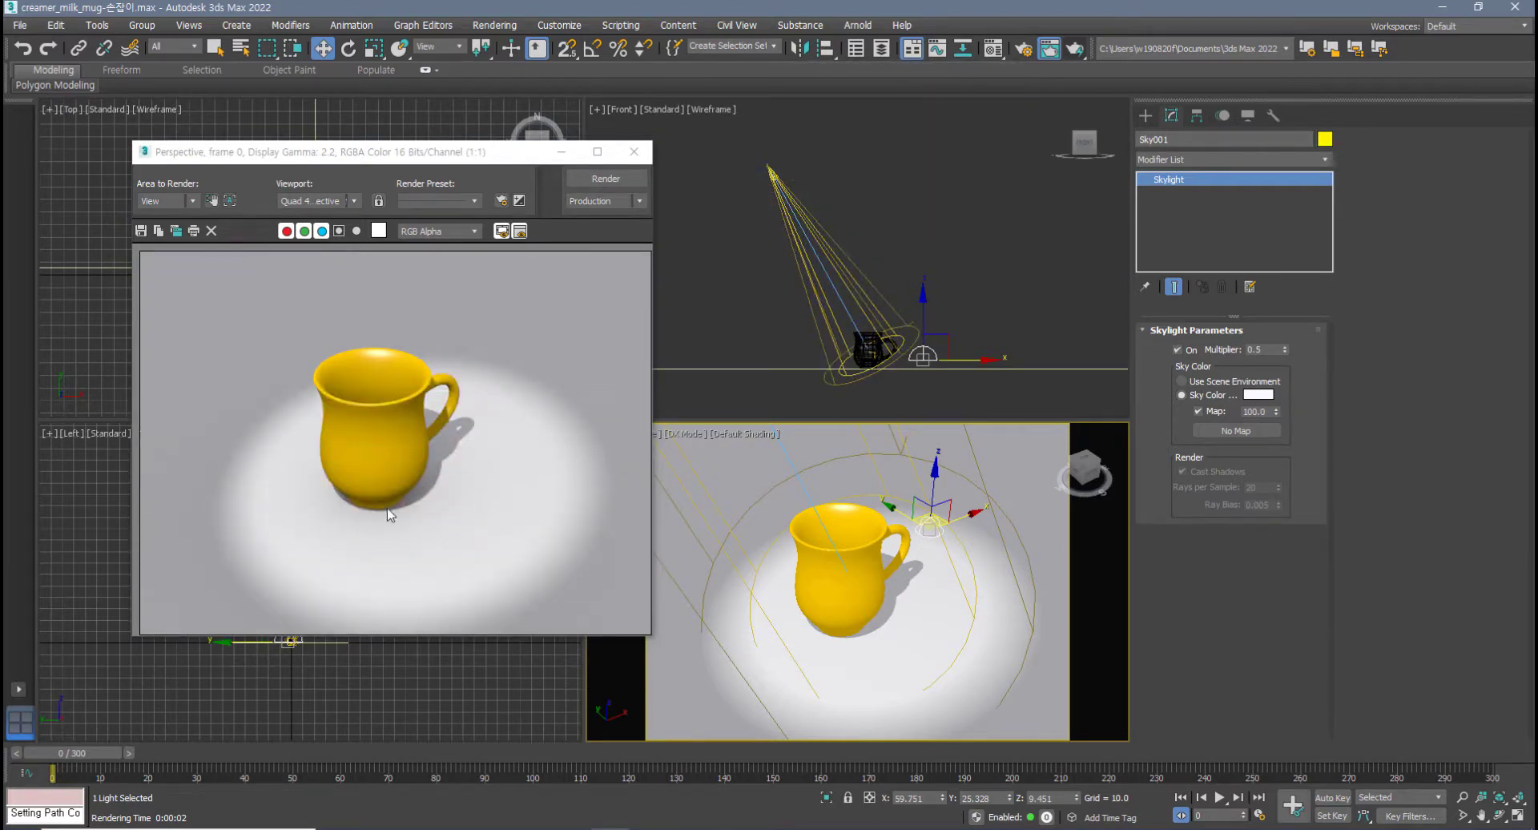
- Orbit the Perspective view slightly around the mug, render it from that angle, and close the rendered image
alt+middle_drag(903, 639, 865, 659)
click(1074, 48)
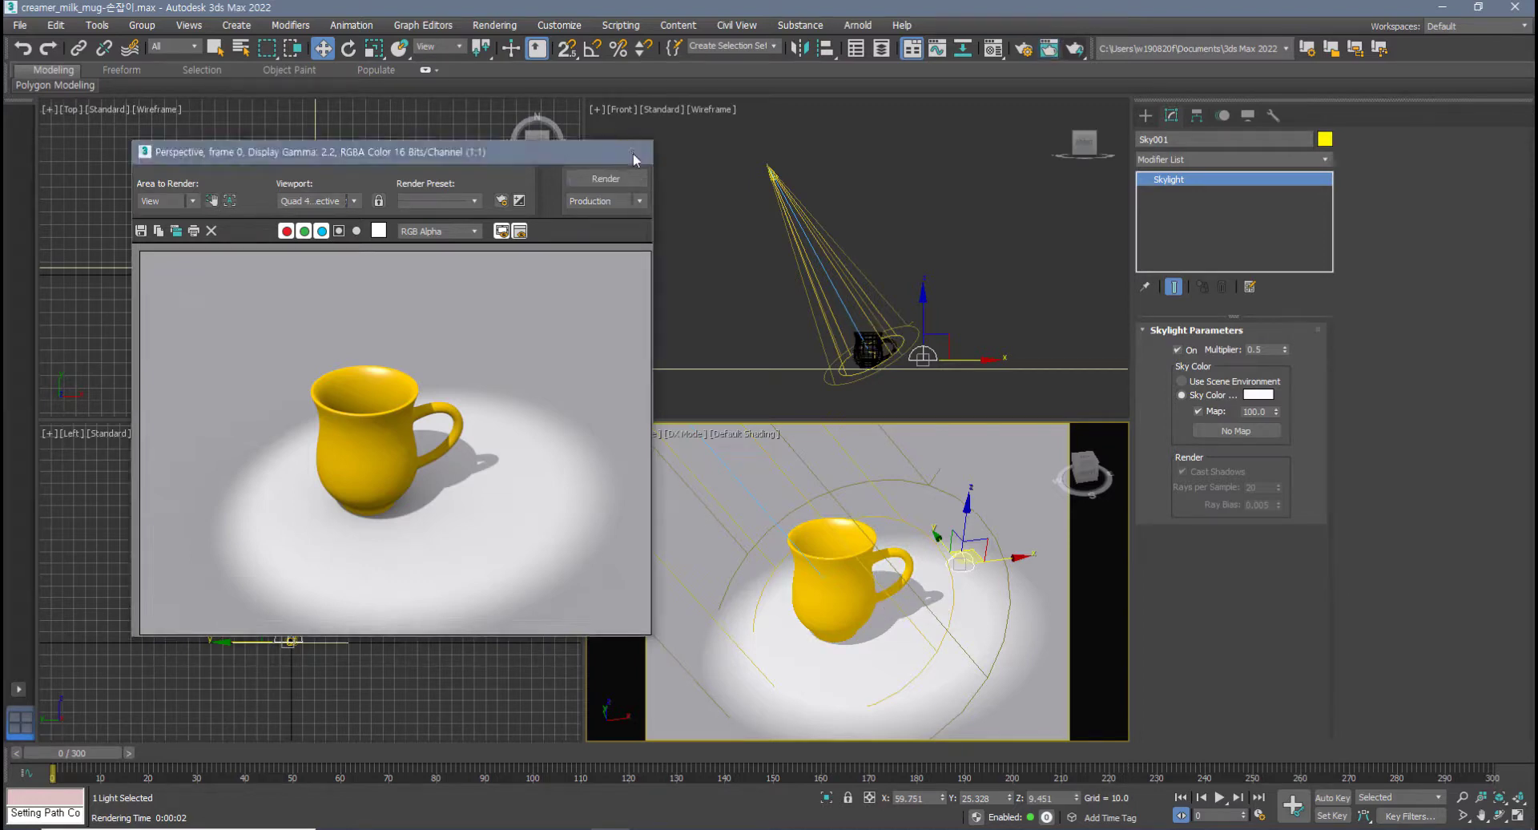
click(633, 152)
- Delete the target spotlight above the mug
click(766, 170)
drag(766, 171, 771, 171)
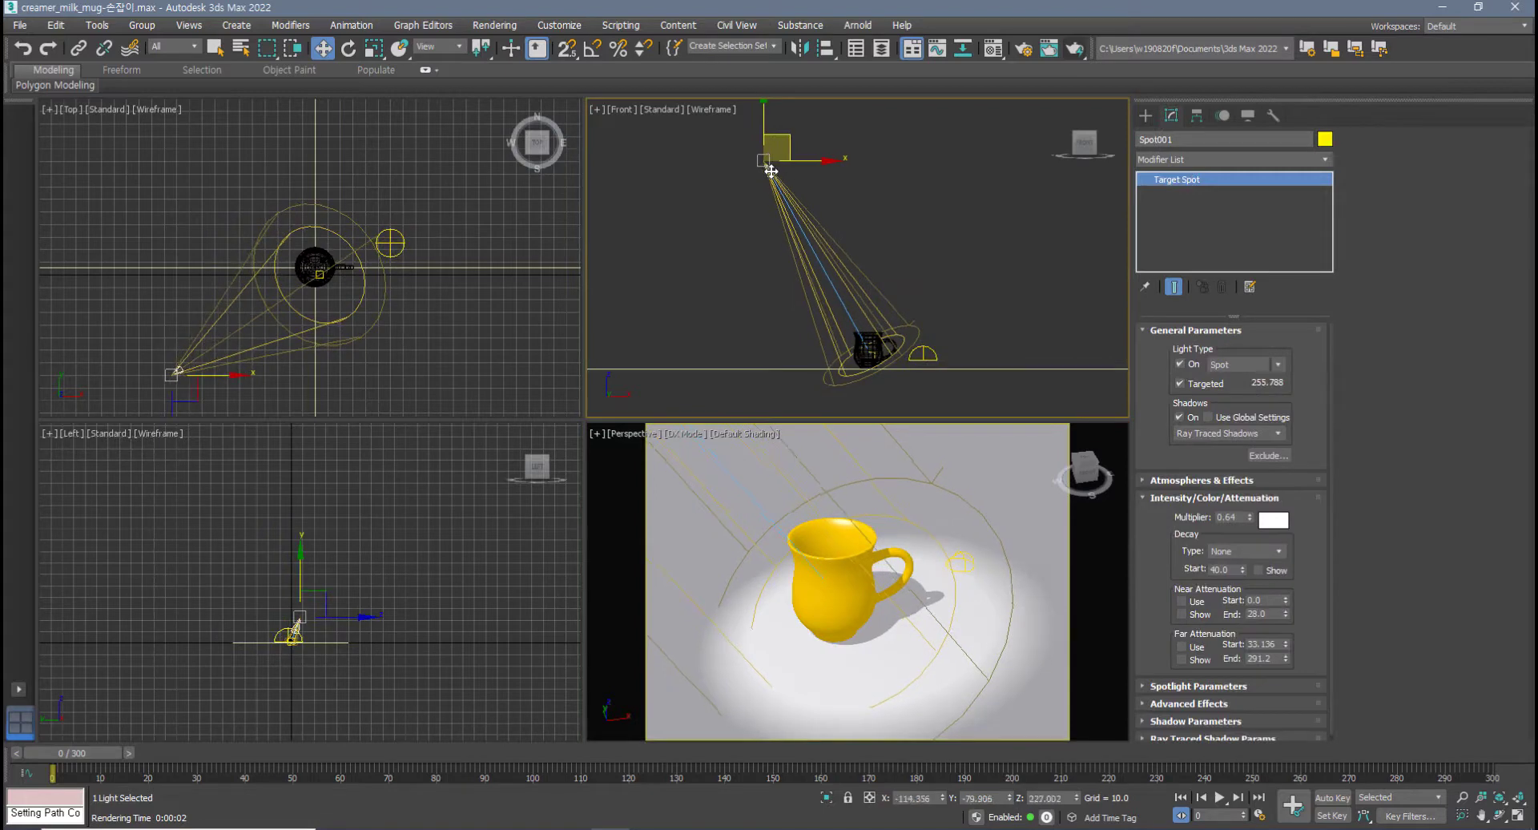
key(Delete)
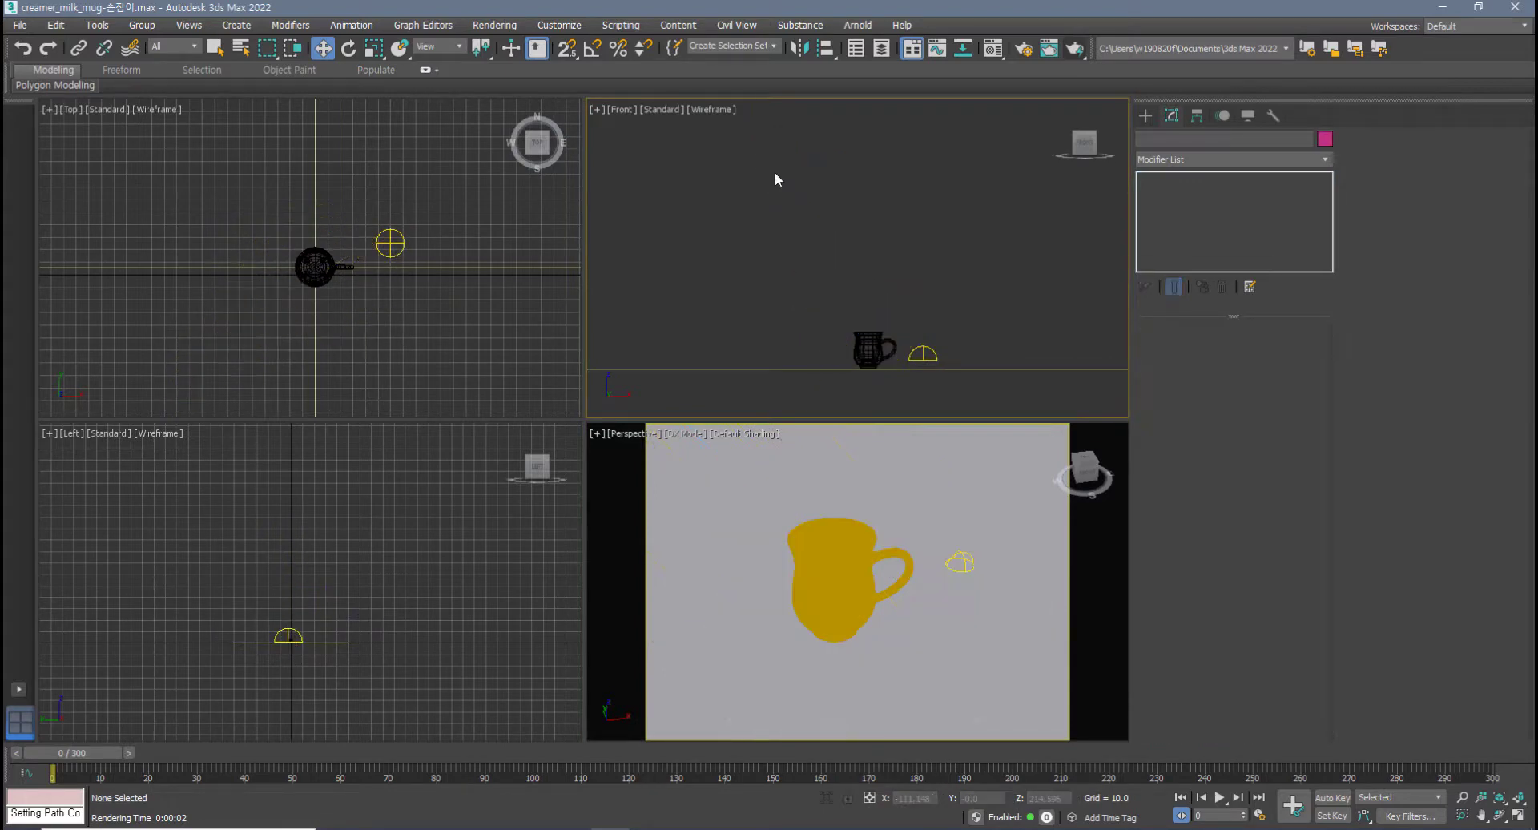
- Create a Target Direct light high above the plane aimed at the mug, and move it to about X -116, Y -84 in the Top view
click(1145, 115)
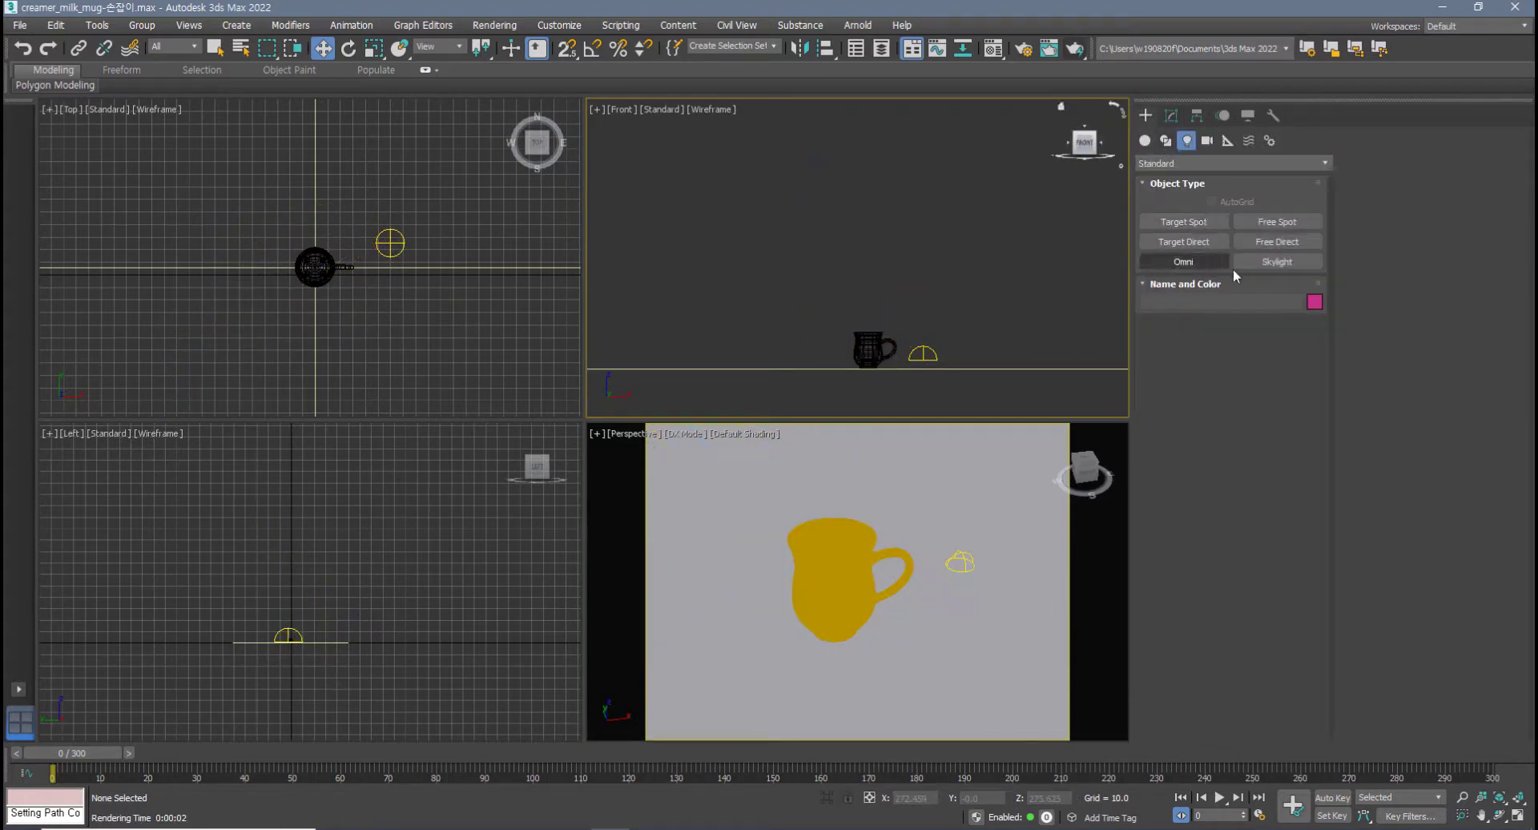
click(1207, 248)
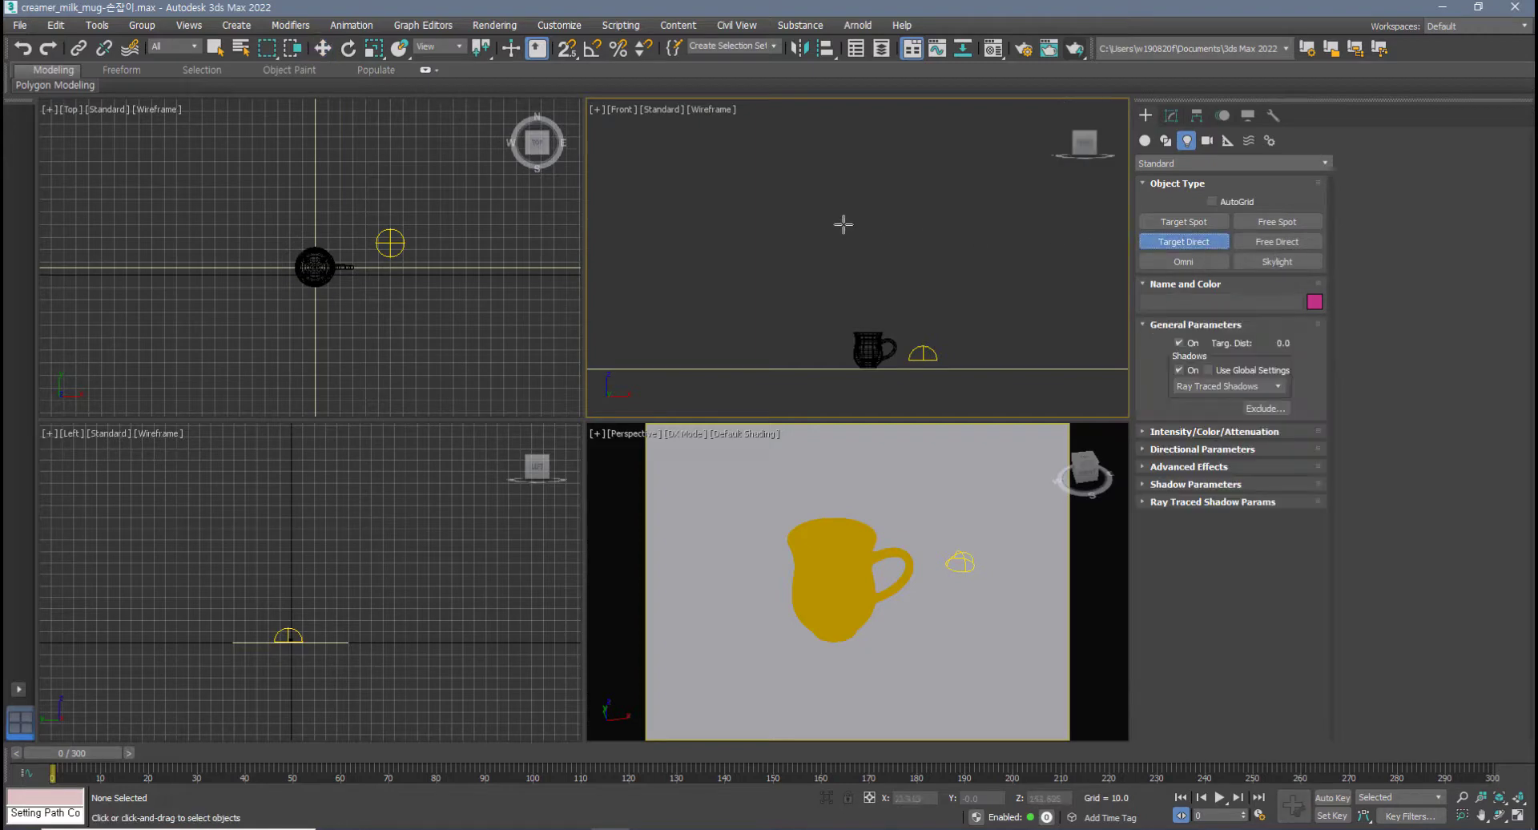
drag(745, 156, 871, 347)
click(204, 310)
key(w)
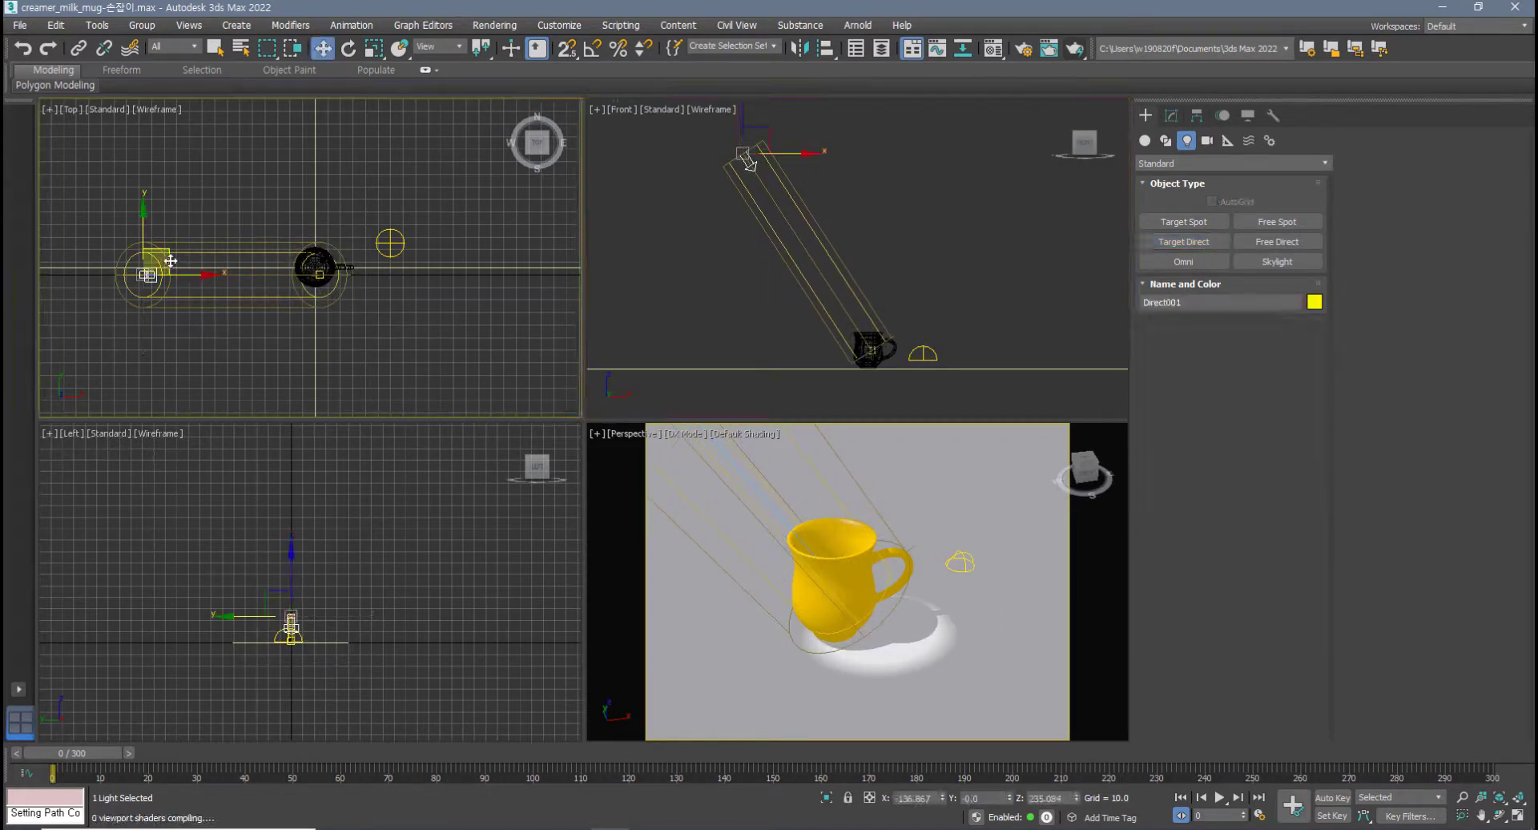
drag(166, 258, 190, 358)
- Widen the directional light's hotspot to 284 and falloff to 341, then test-render the Perspective view and close the image
click(1171, 115)
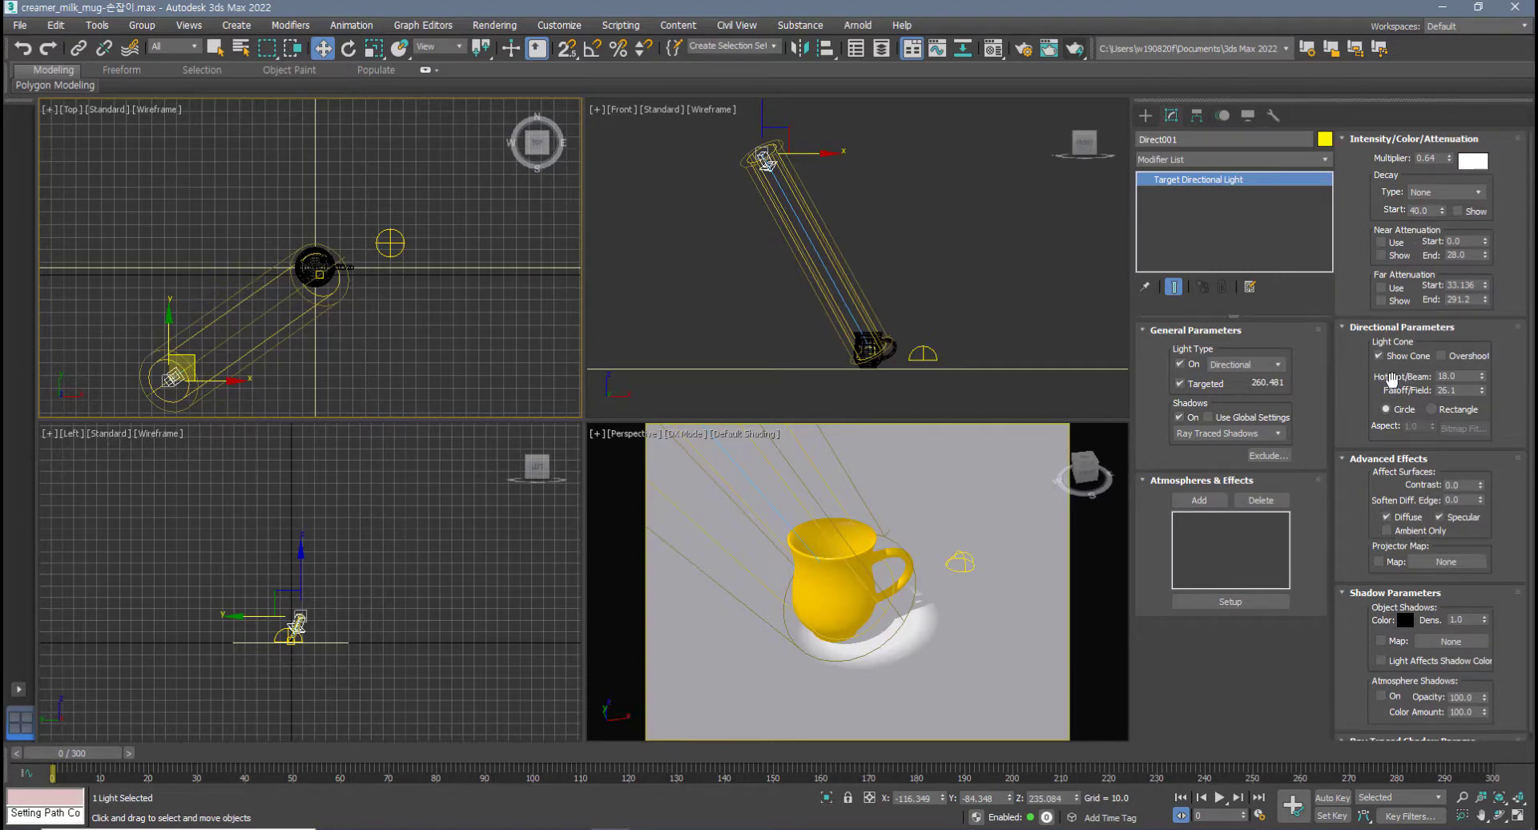
drag(1482, 375, 1471, 163)
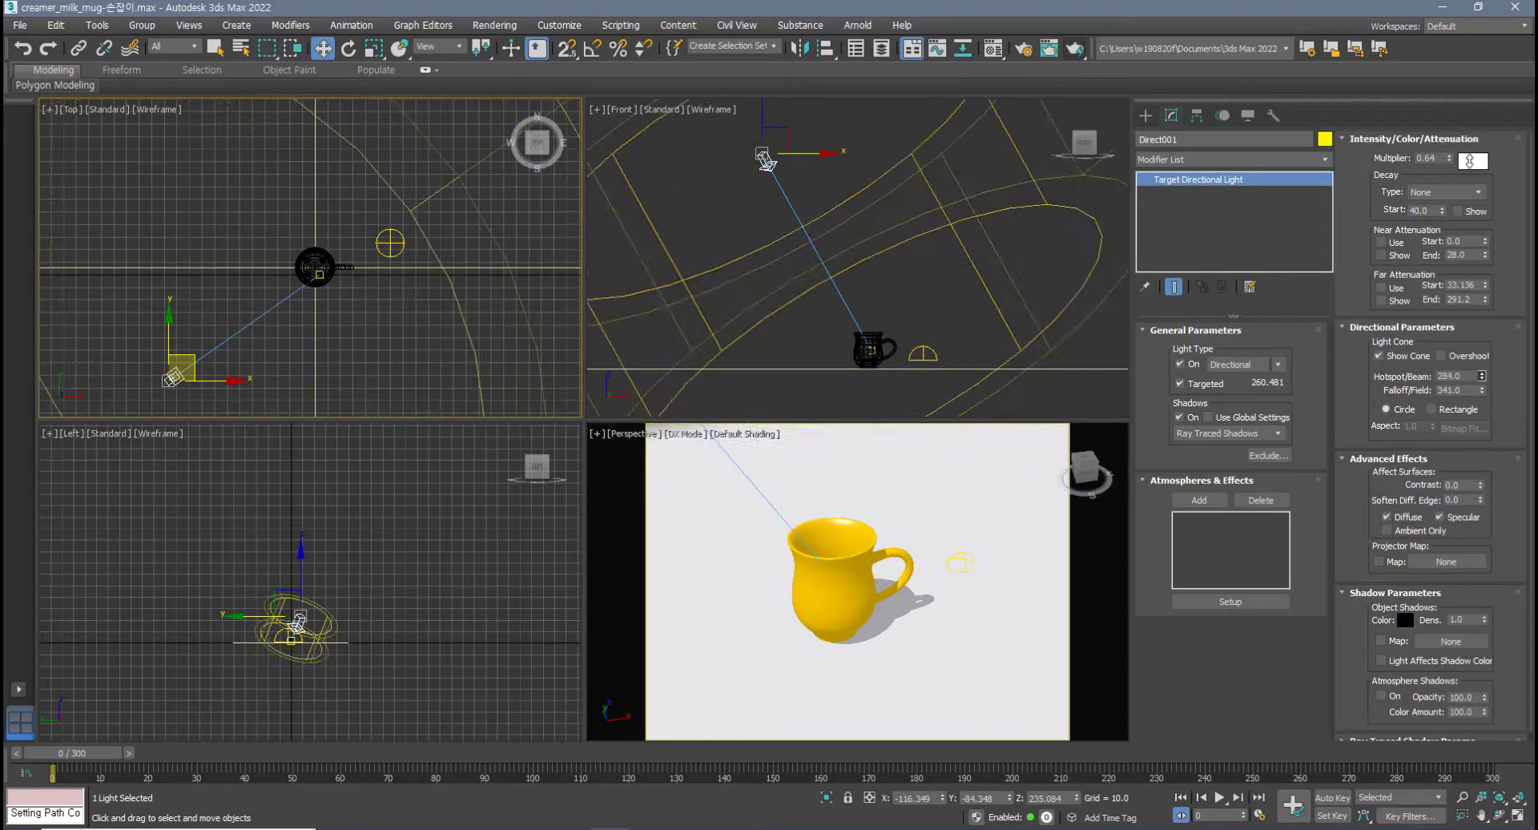
right_click(1026, 572)
click(1074, 50)
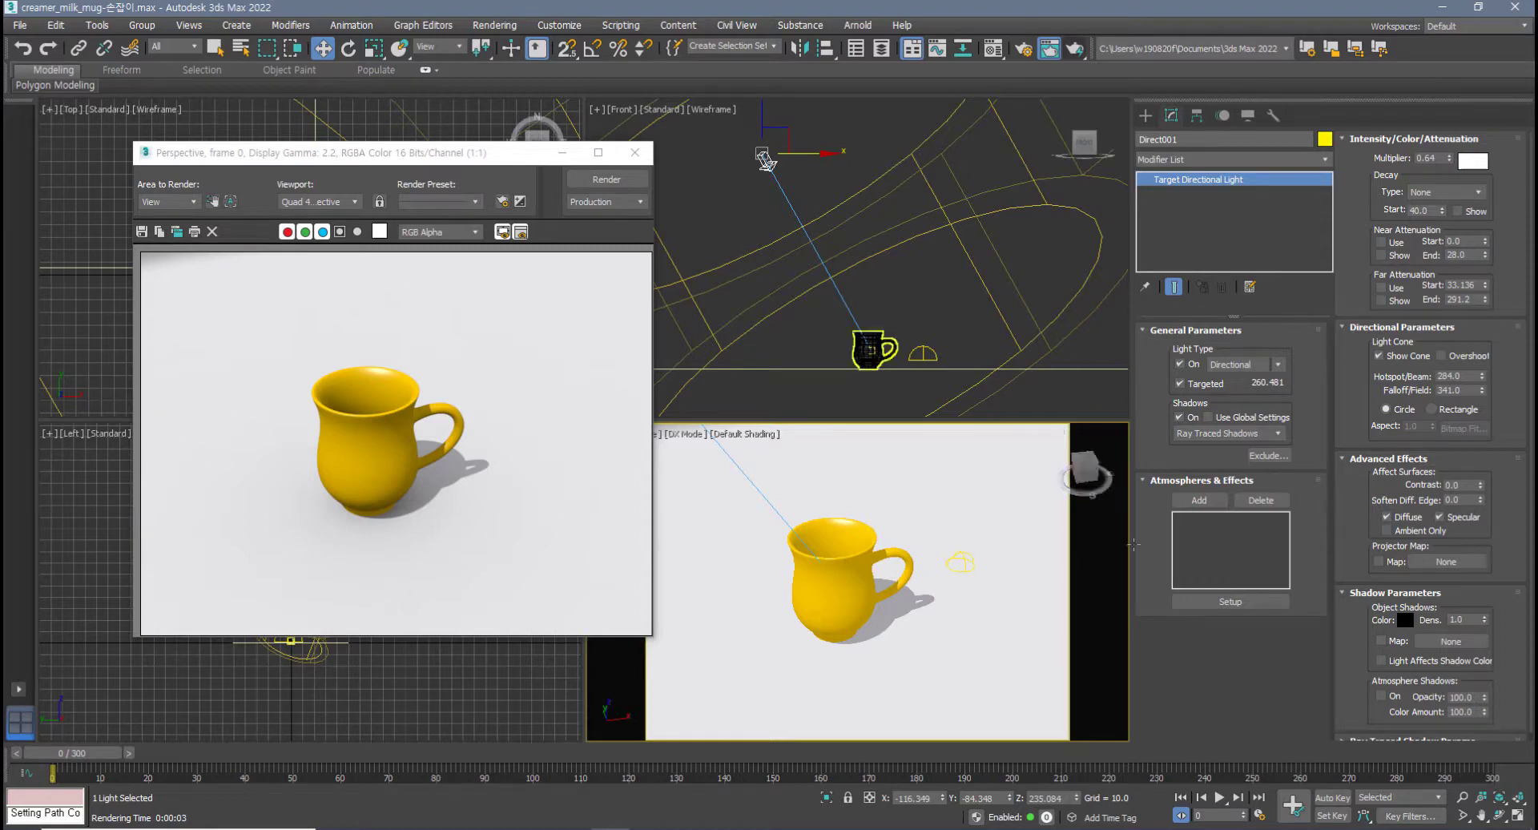
click(634, 152)
- Turn on Overshoot for the directional light and check its coverage over the whole plane
scroll(449, 289, down, 9)
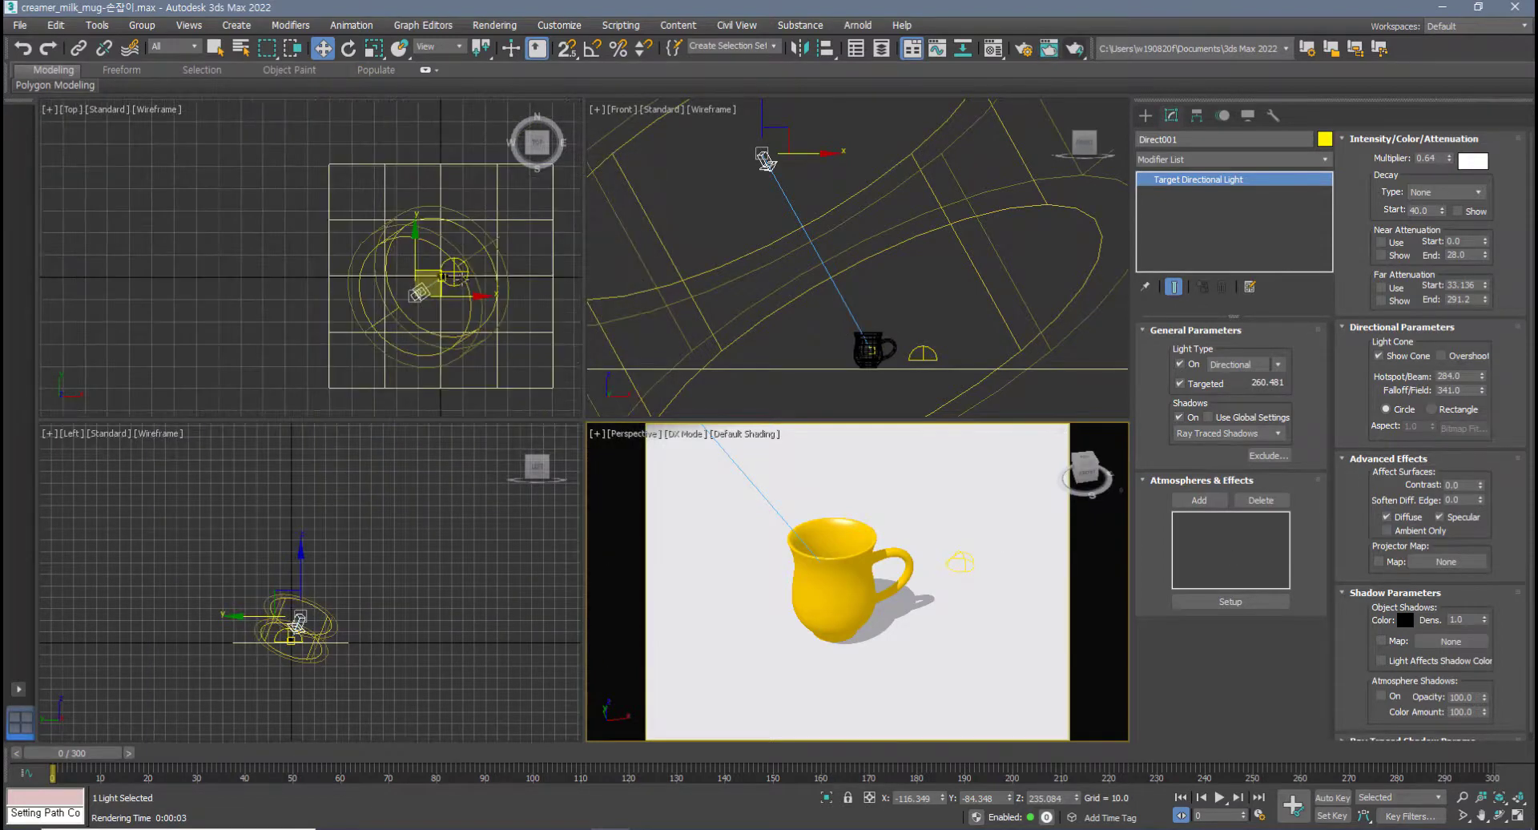
middle_drag(412, 294, 329, 297)
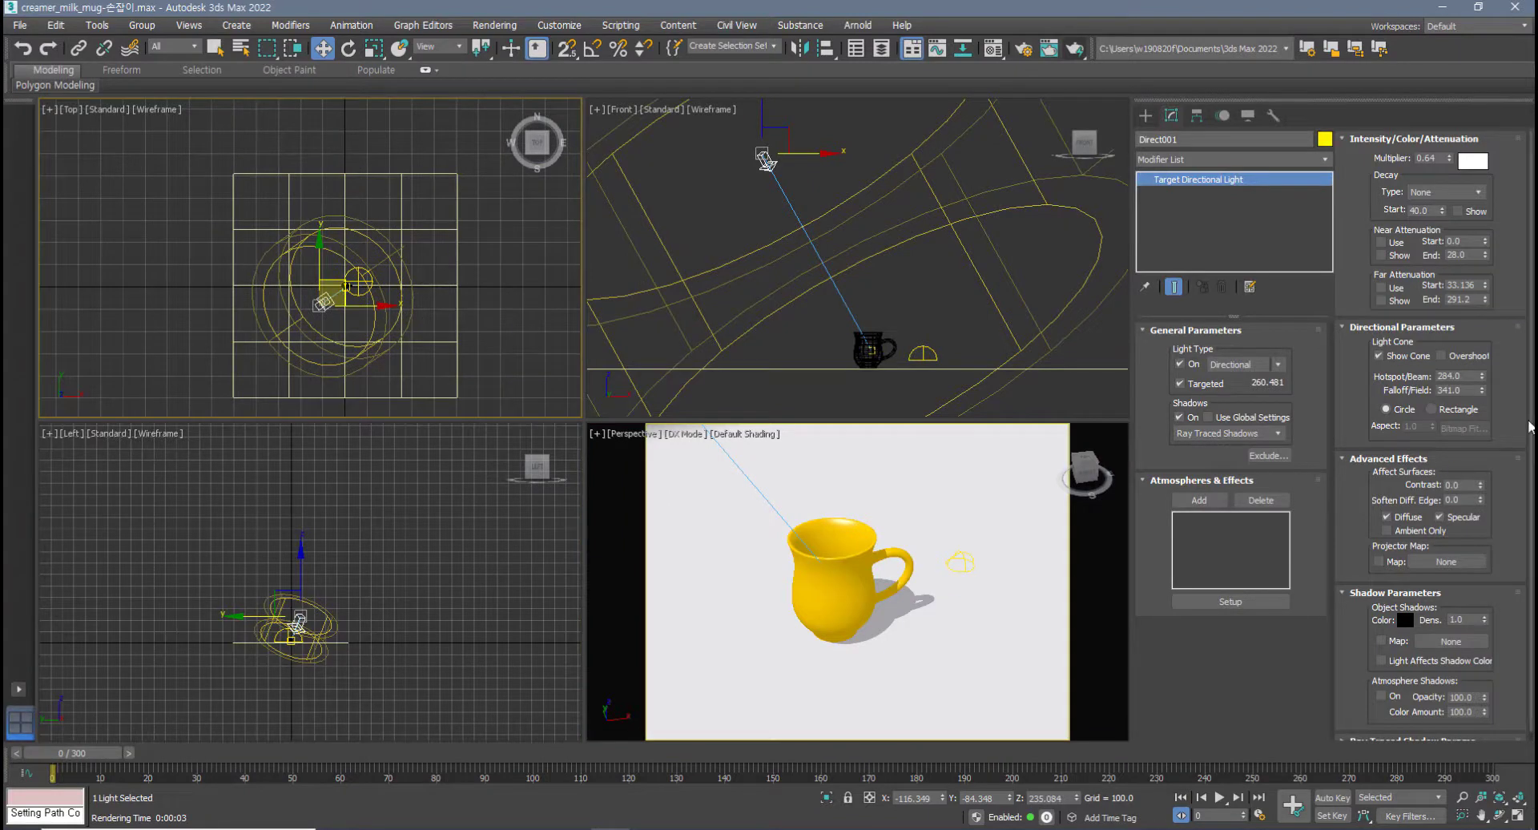
click(1442, 357)
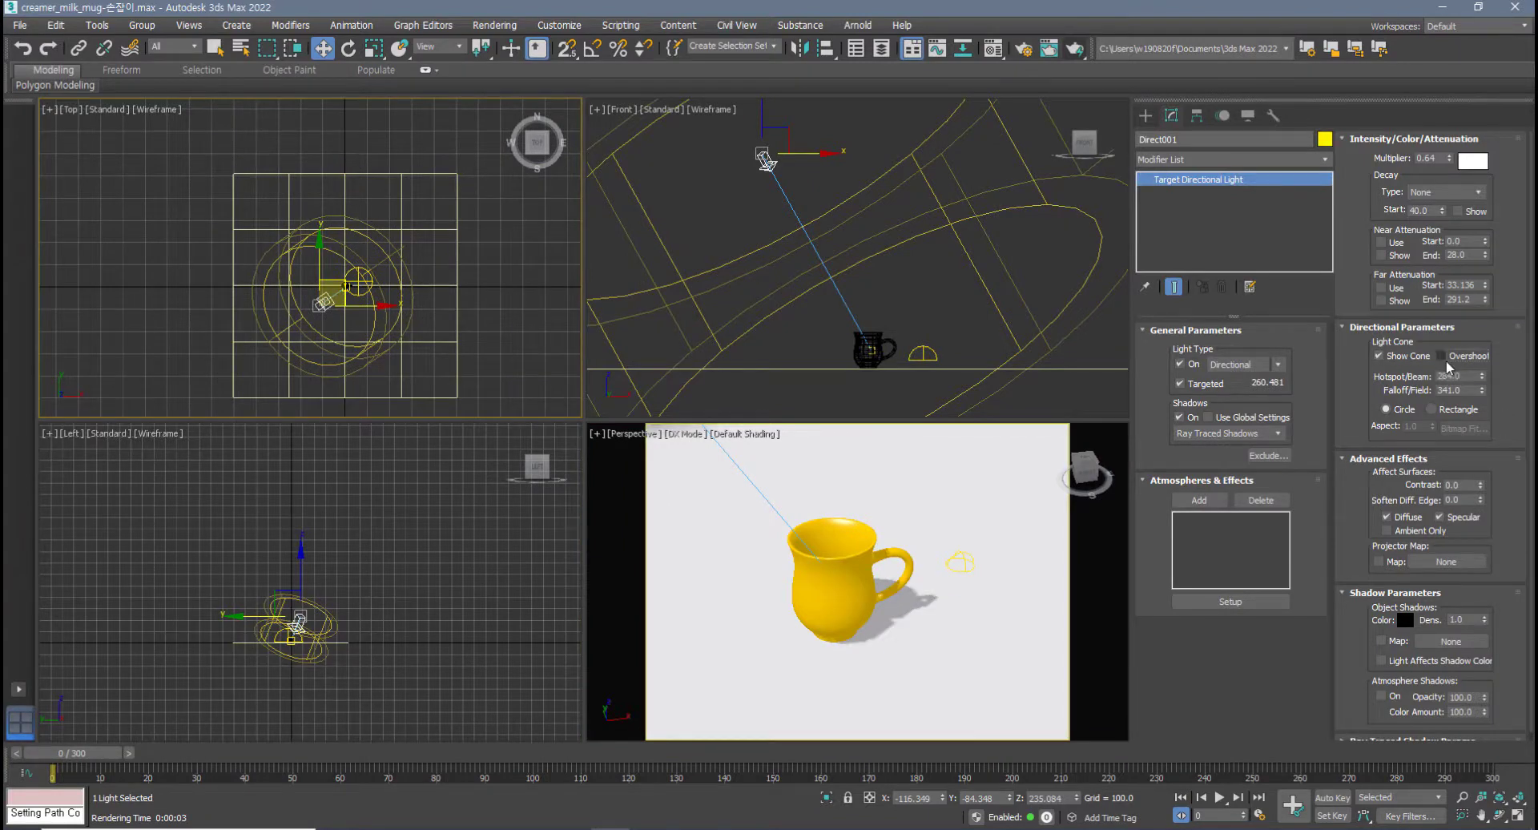
scroll(398, 296, up, 3)
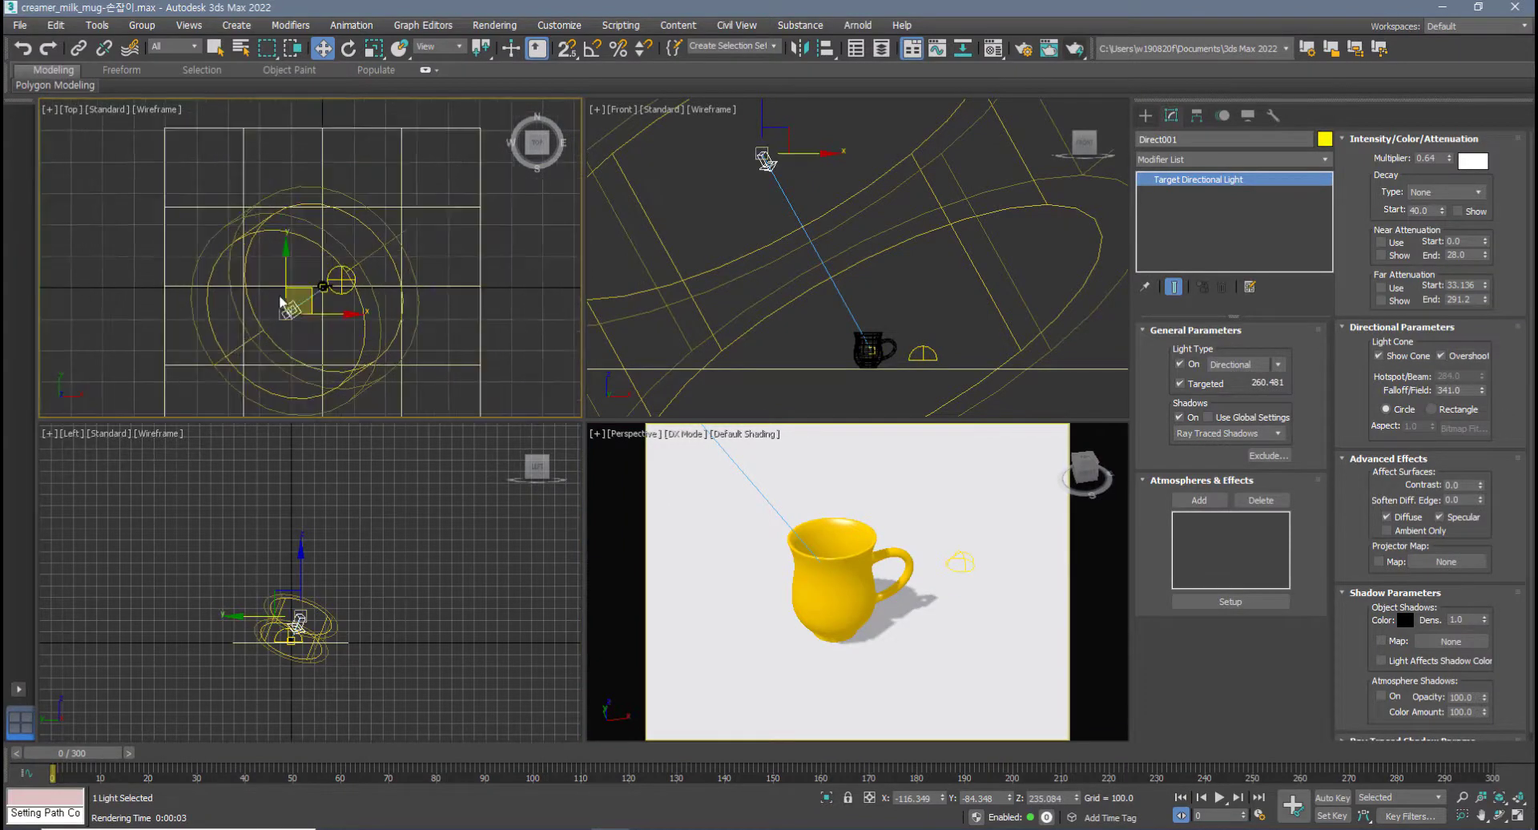
scroll(886, 632, down, 8)
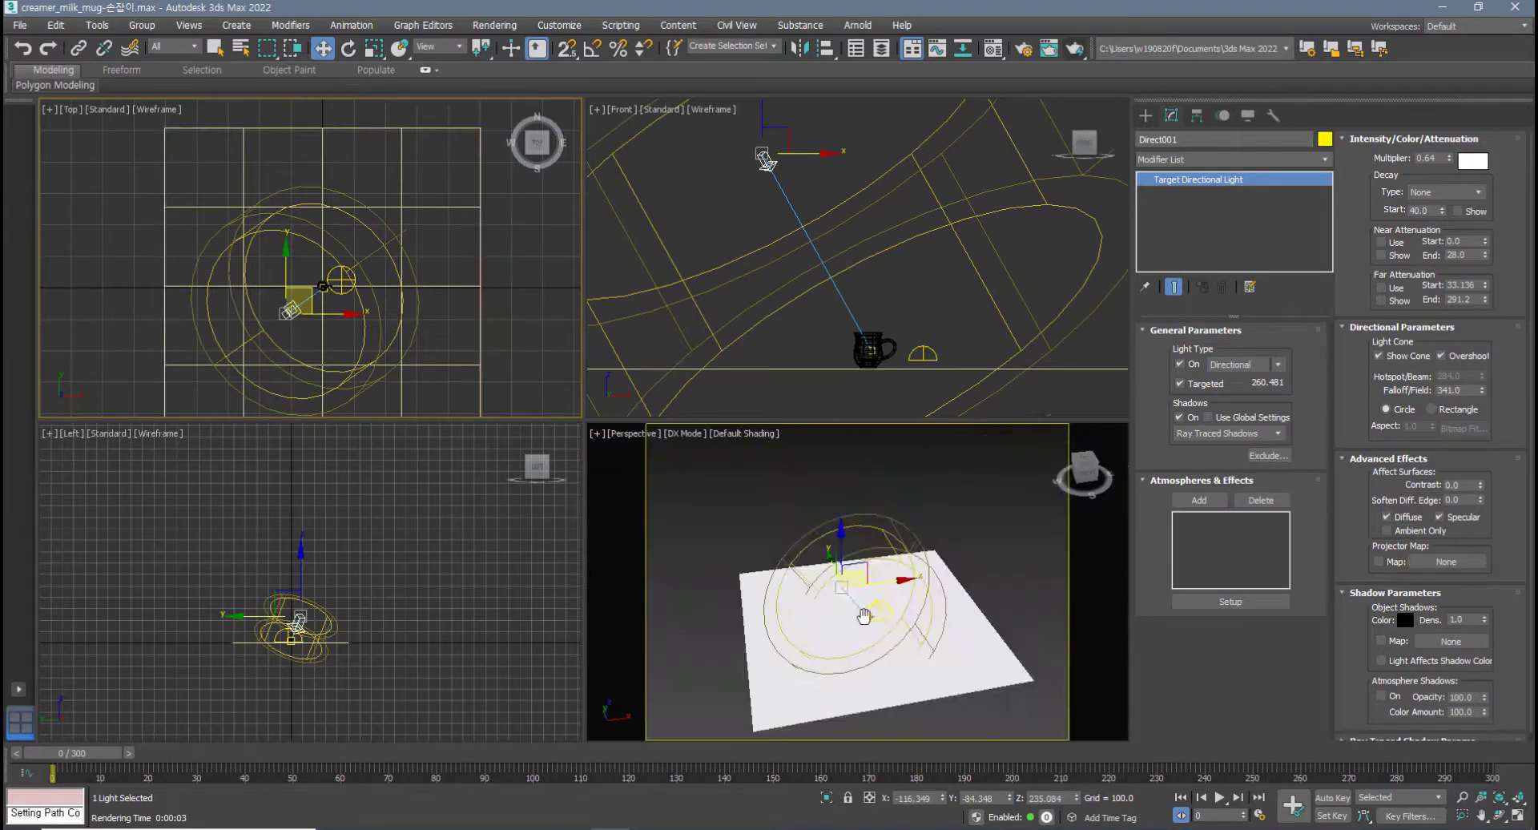
middle_drag(865, 622, 815, 573)
scroll(815, 573, up, 4)
- Turn off the directional light's Overshoot and render the whole plane for comparison
click(1456, 358)
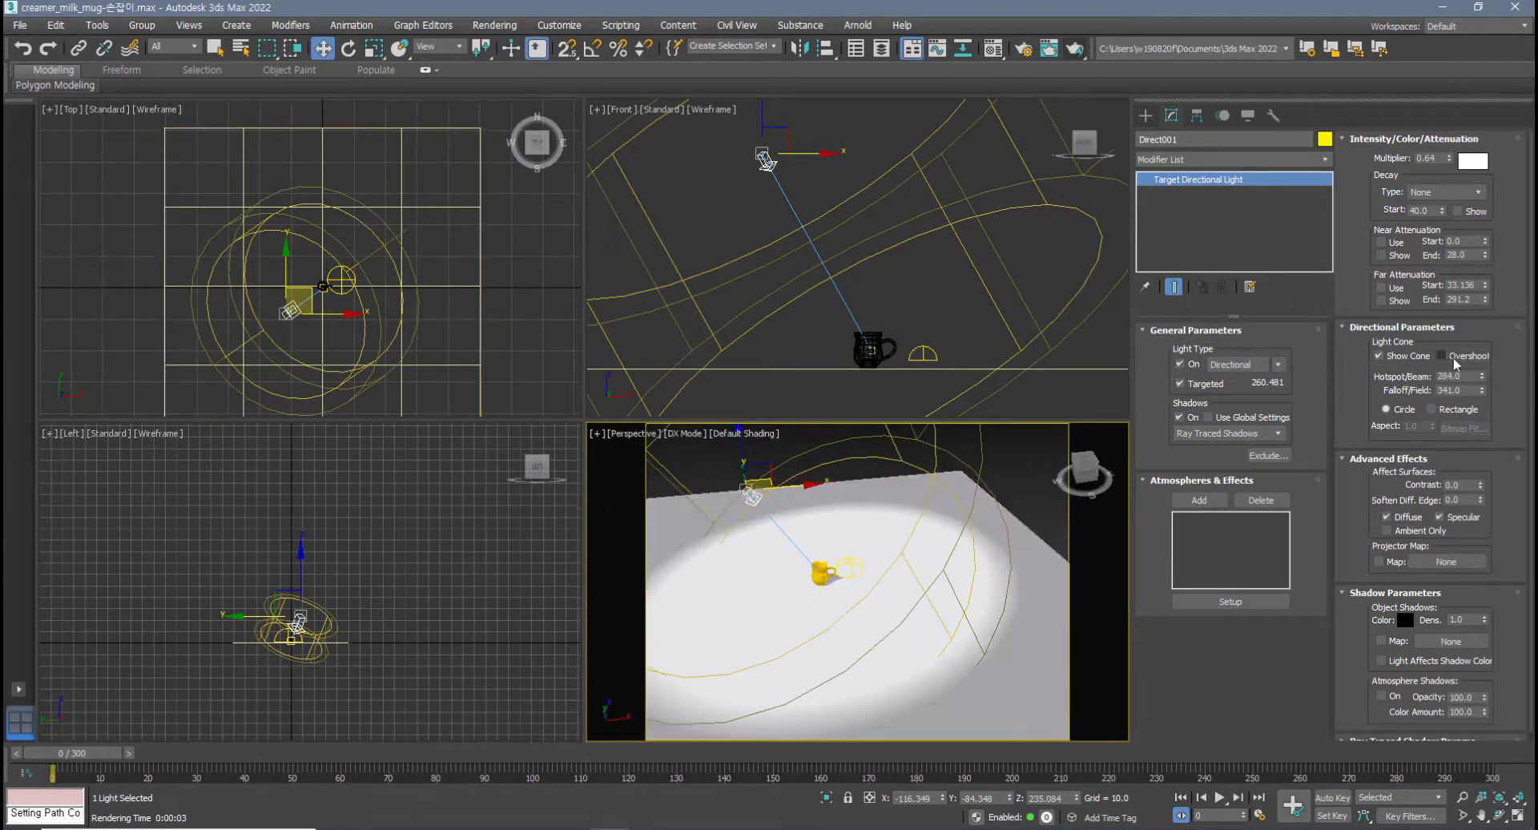
scroll(874, 617, down, 3)
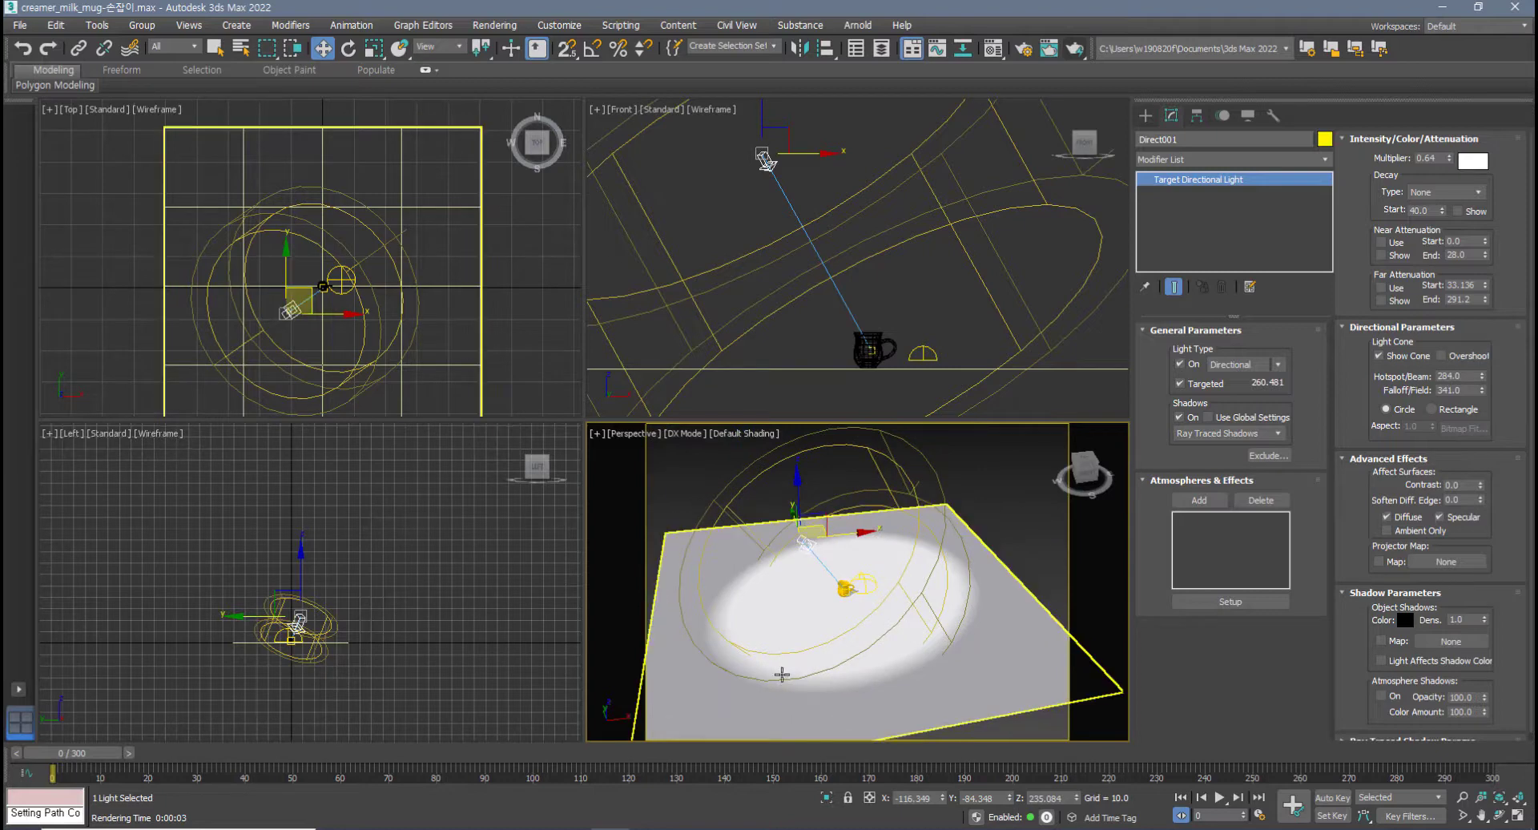
click(1074, 50)
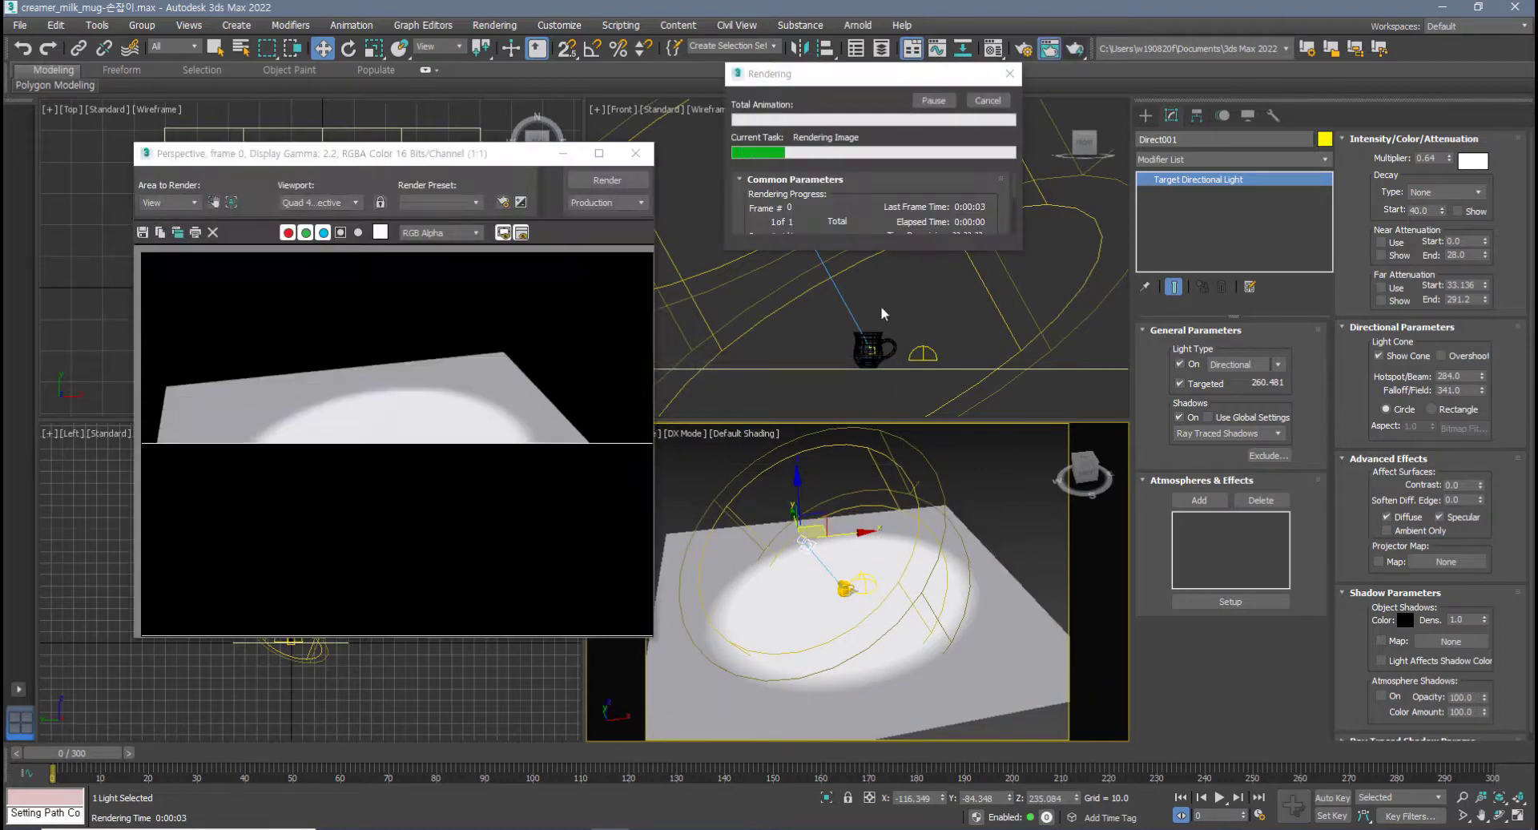
- Enable Overshoot on the directional light again, render the whole plane, and close the rendered image
click(1441, 356)
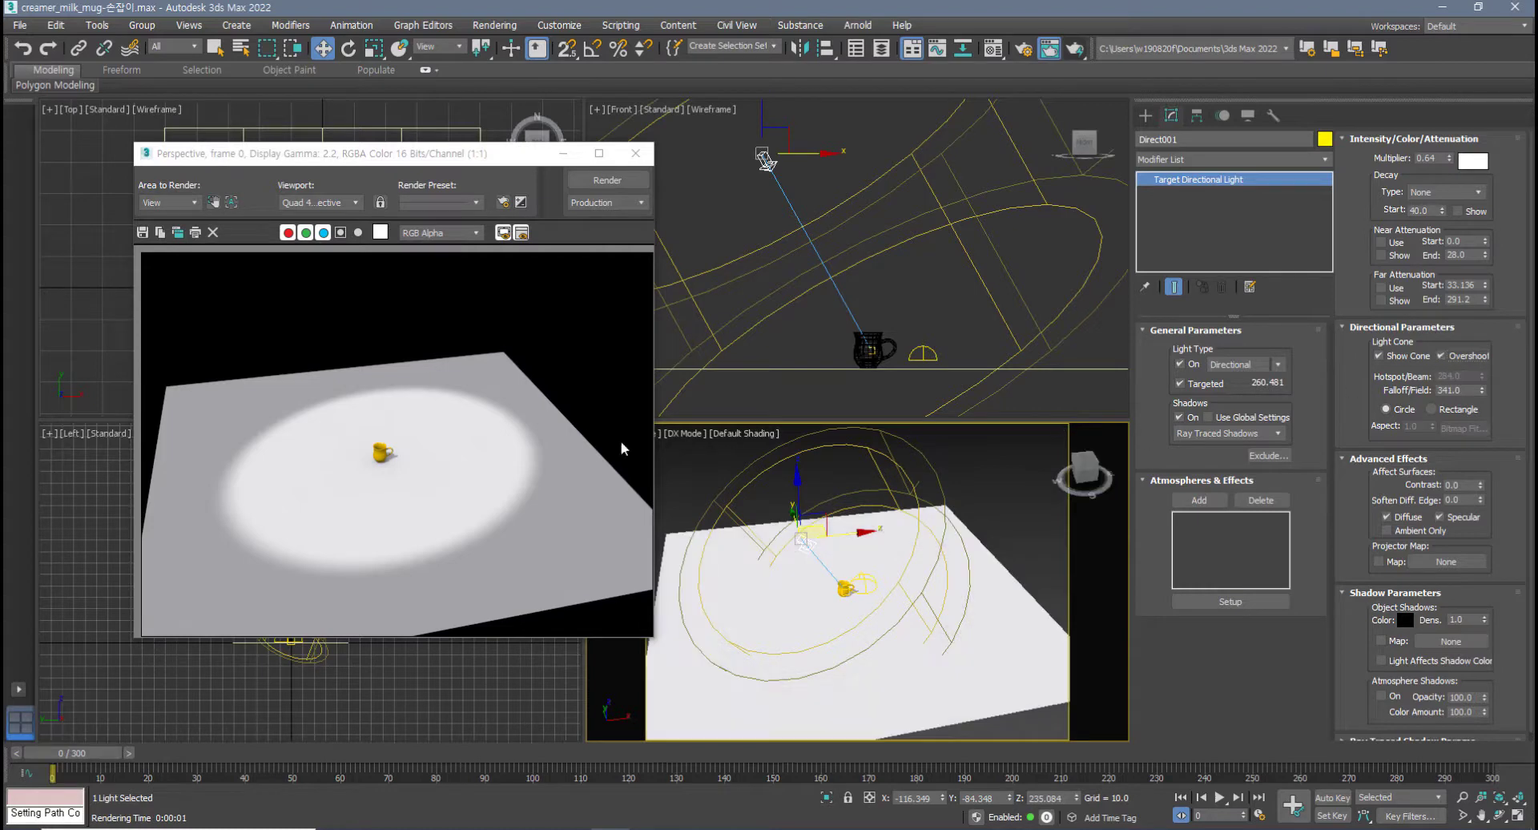
click(610, 183)
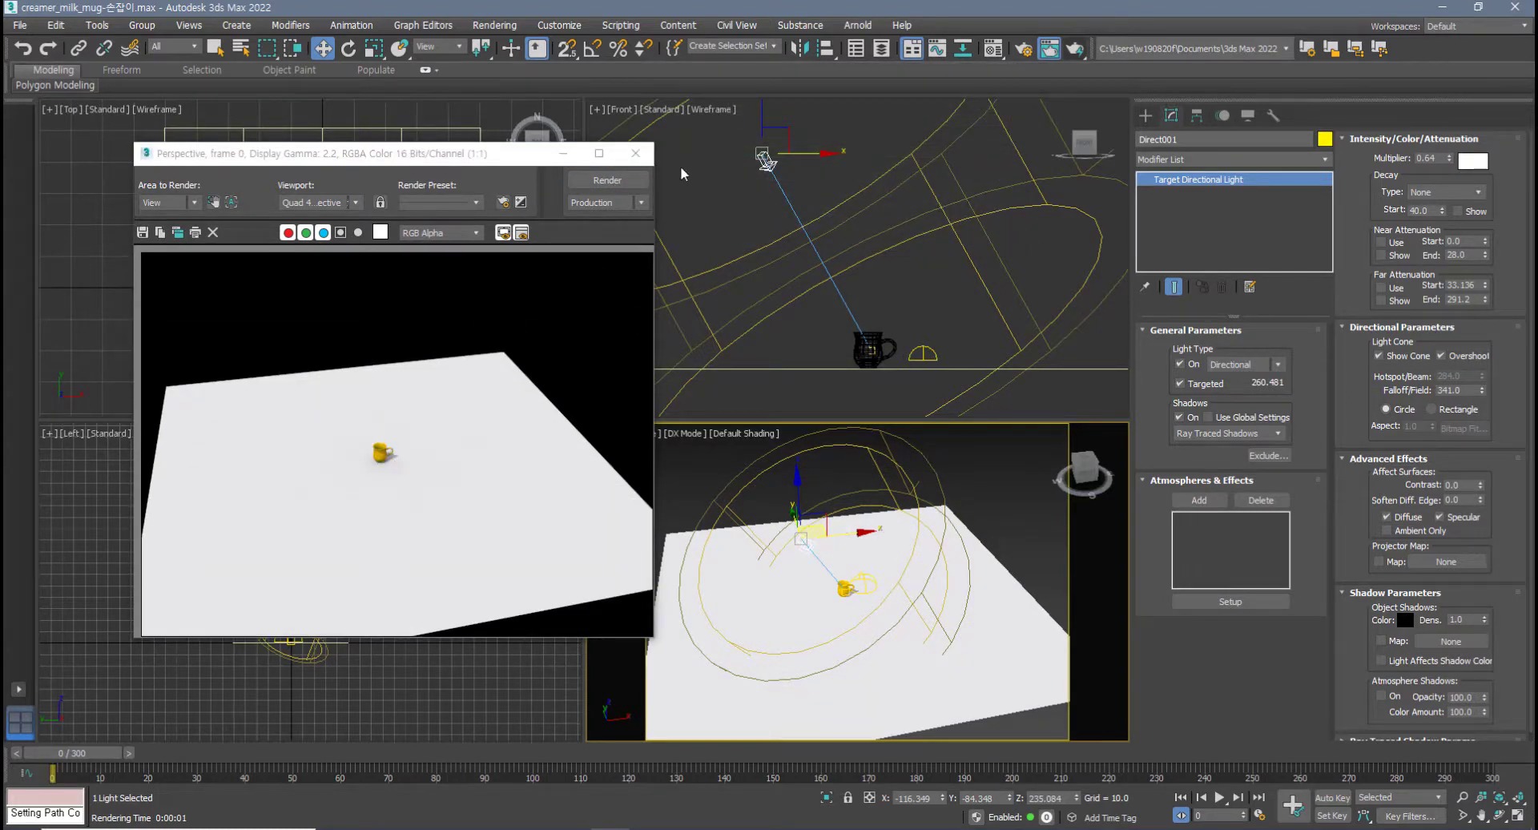
click(635, 153)
- Frame the mug close up in the Perspective view and render it with the overshooting directional light
scroll(841, 606, up, 8)
mouse_move(841, 606)
middle_down()
mouse_move(825, 654)
mouse_move(770, 655)
mouse_move(833, 650)
mouse_move(809, 644)
mouse_move(834, 624)
middle_up()
scroll(809, 642, up, 3)
scroll(809, 642, up, 1)
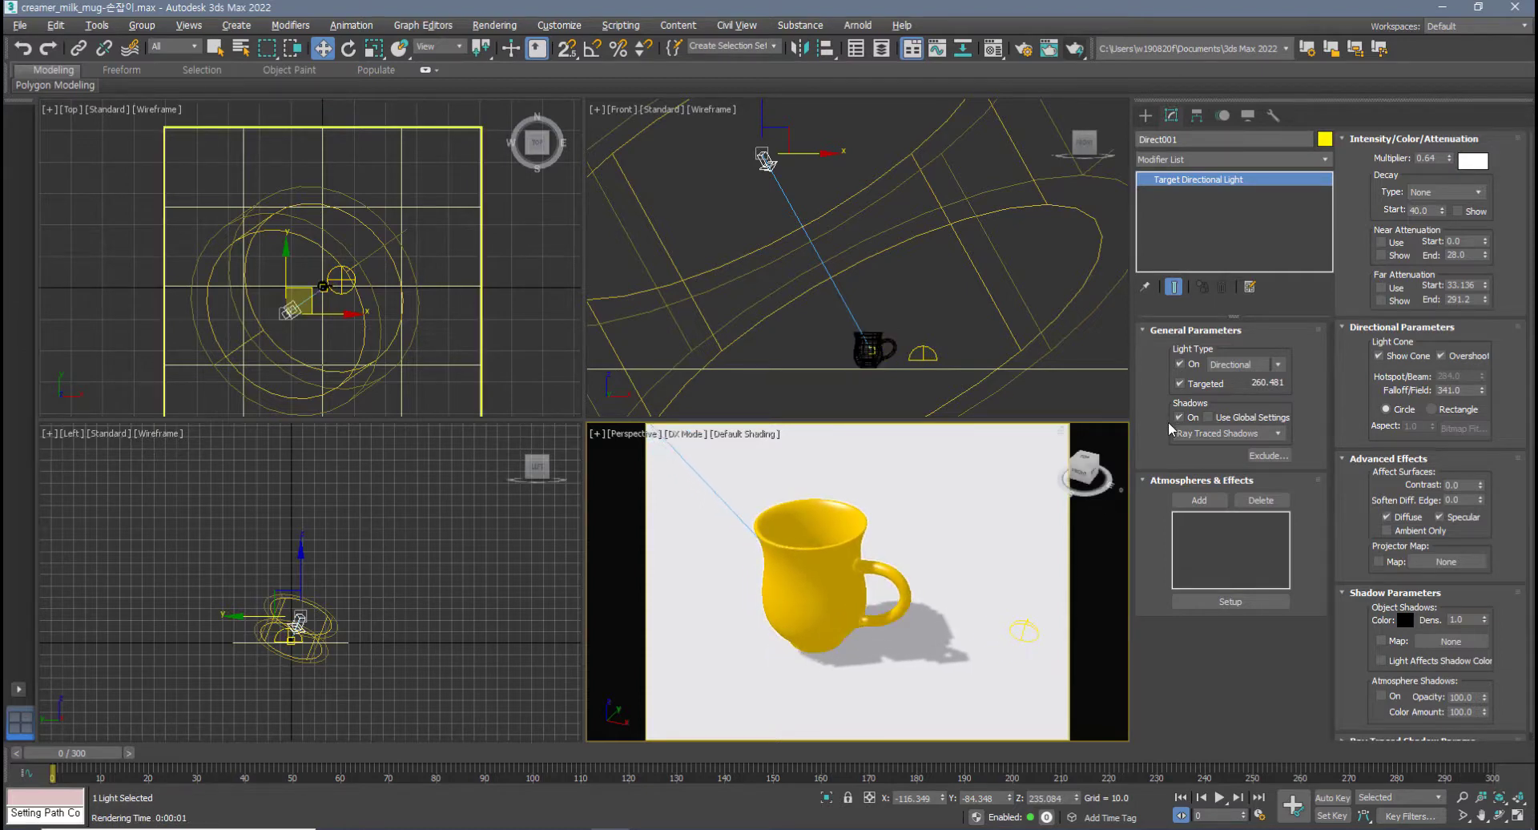
middle_drag(991, 584, 988, 573)
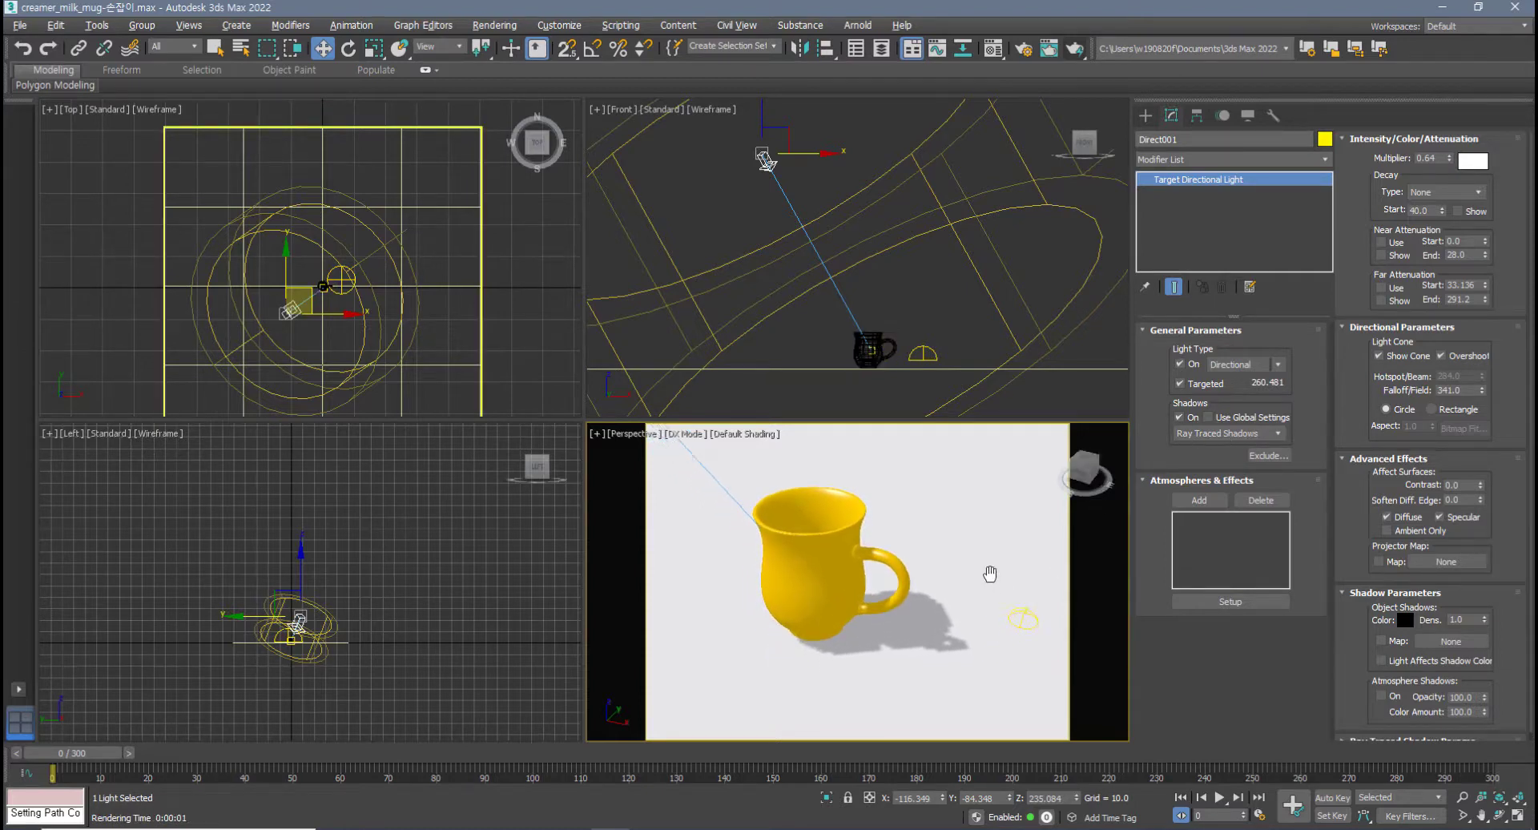
key(shift+q)
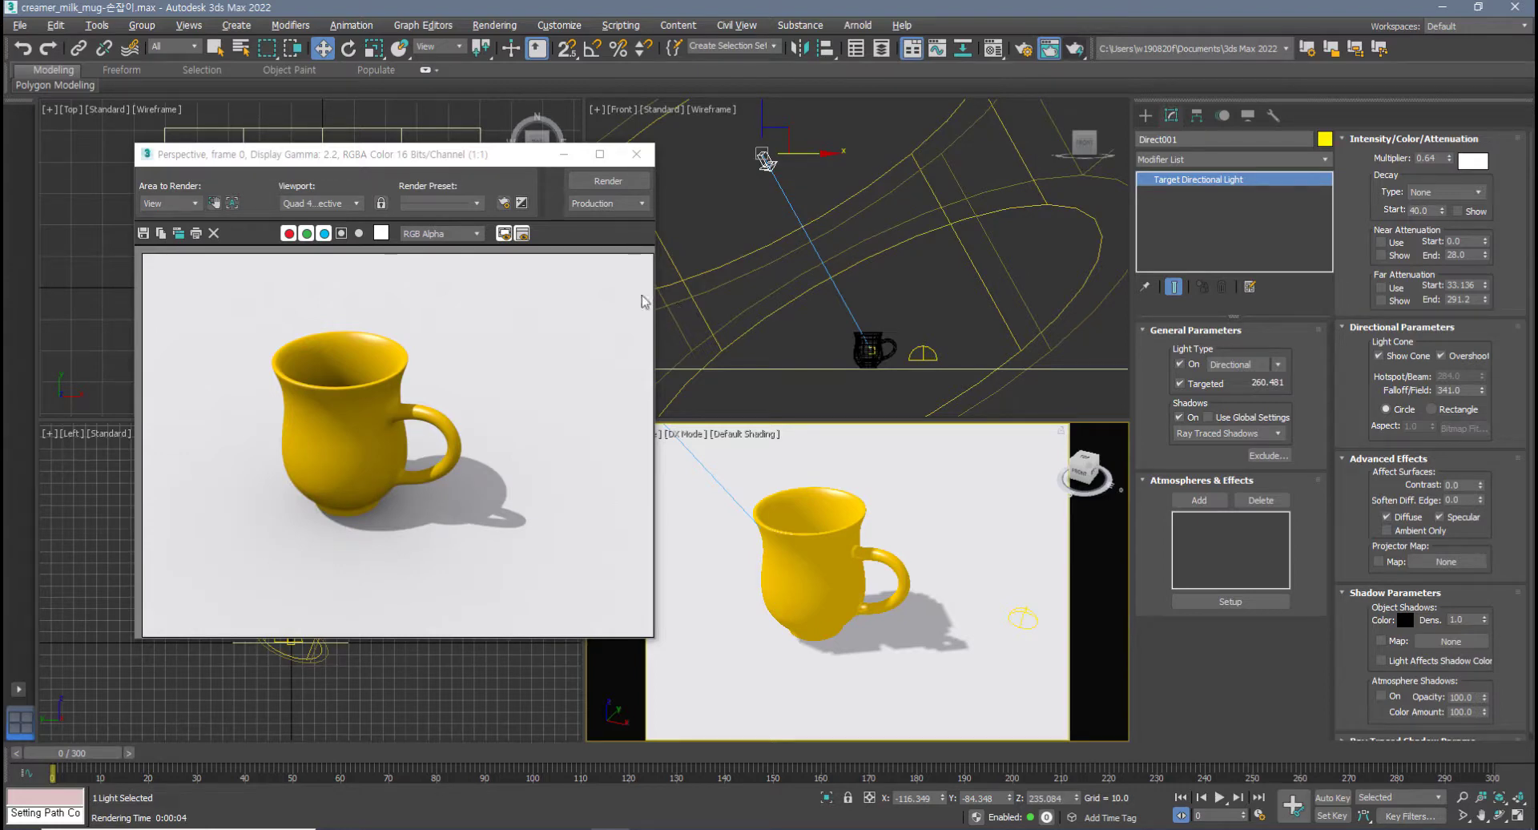
- Raise the directional light's multiplier to 0.8 and render the close-up of the mug again
click(1429, 158)
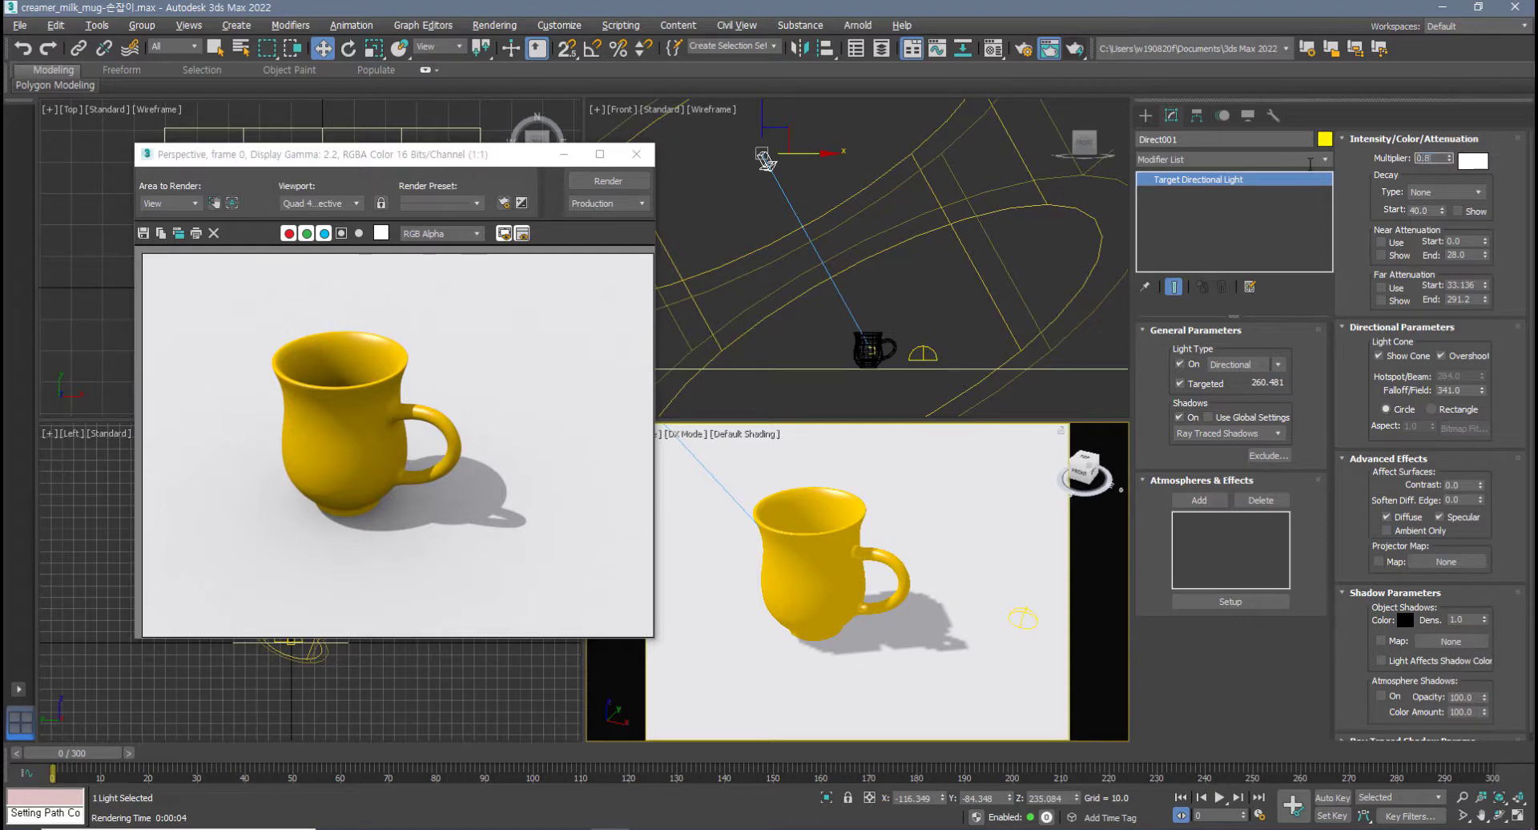
key(Return)
click(607, 181)
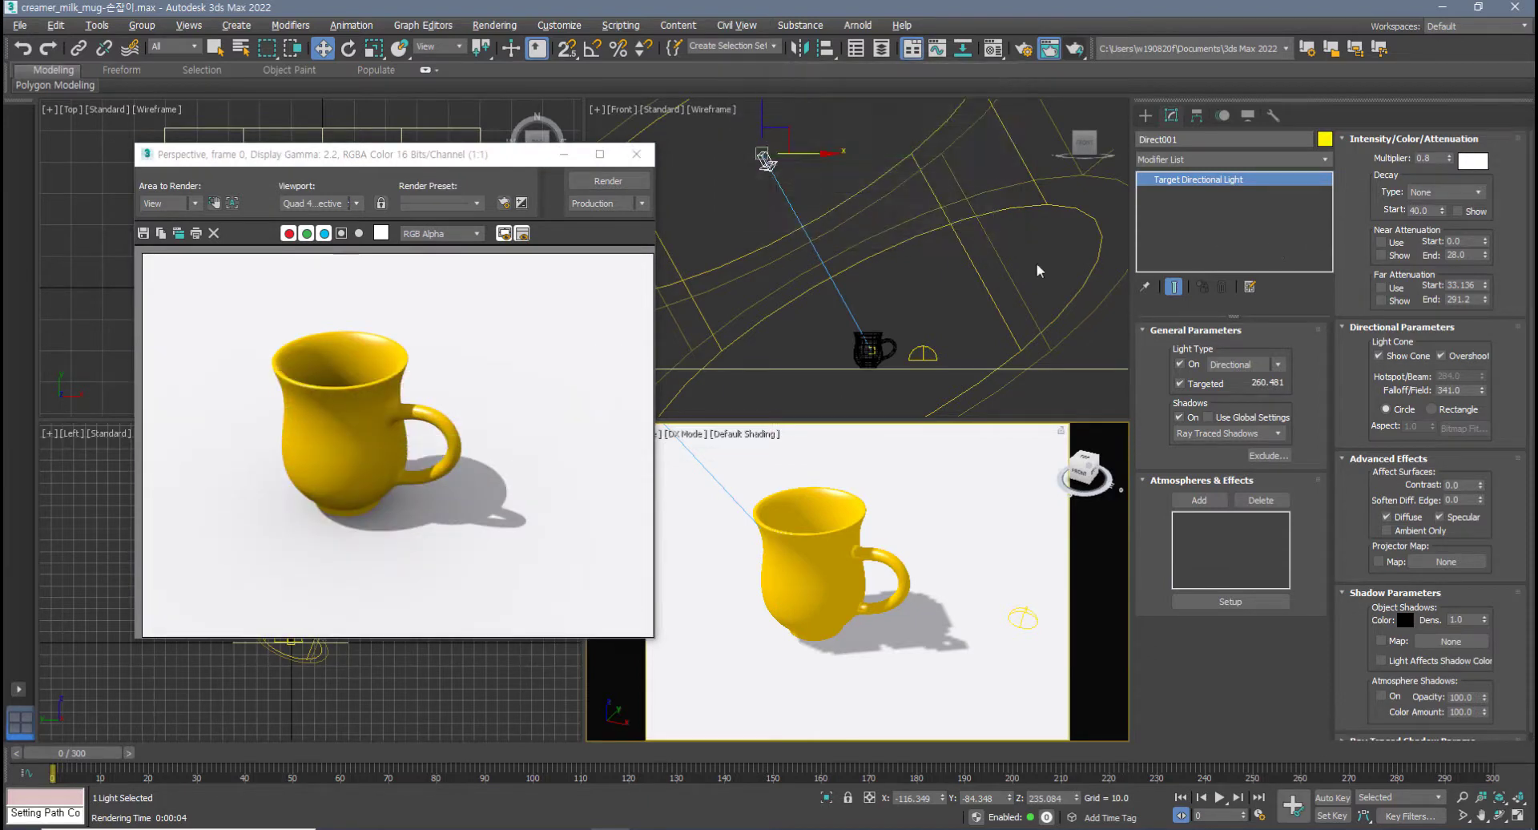
- Reduce the skylight's multiplier to 0.42 and render the Perspective view again
click(926, 356)
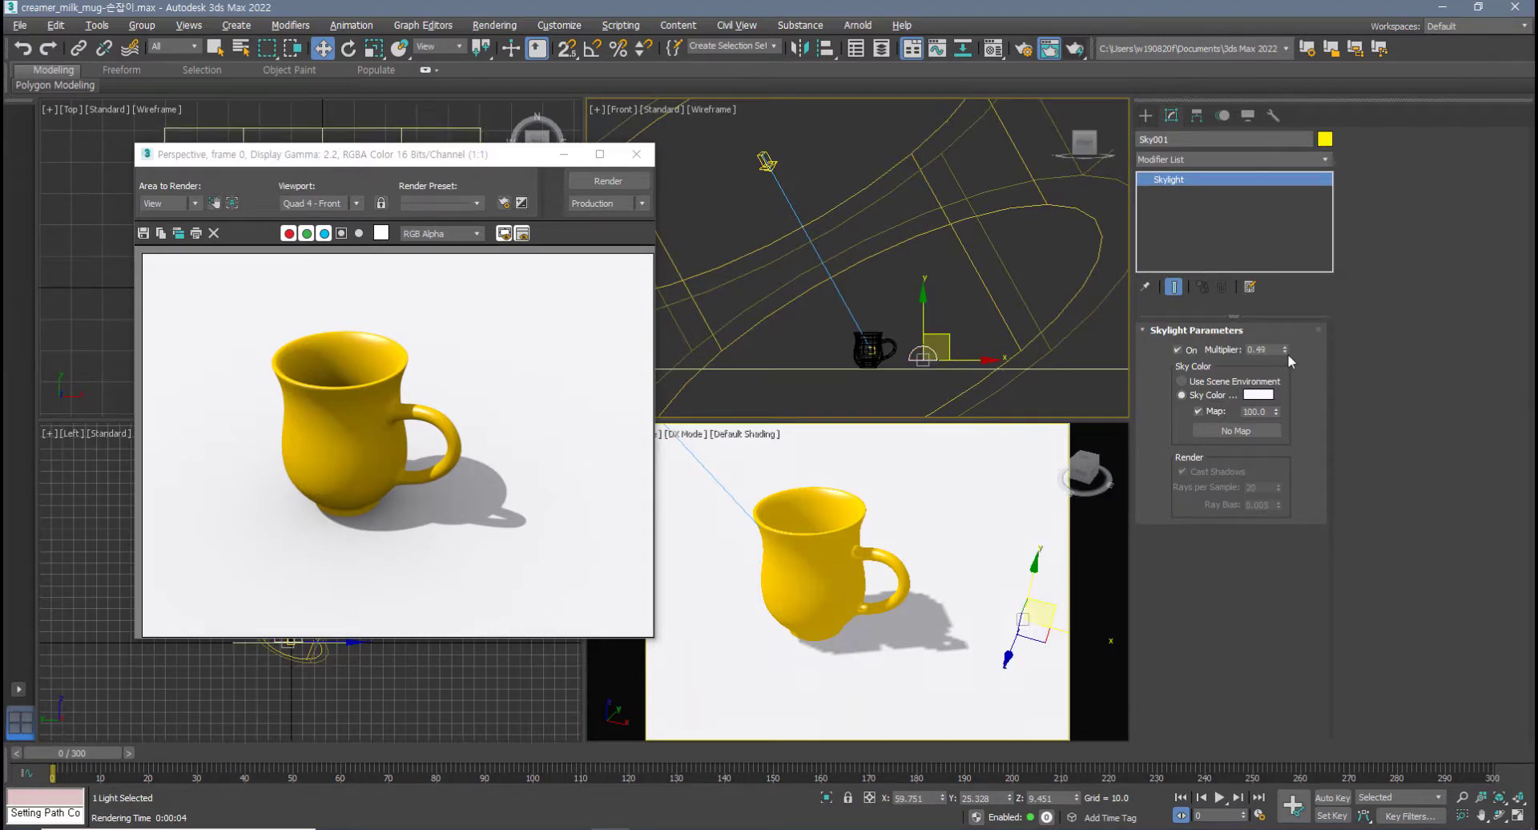
drag(1285, 347, 1288, 353)
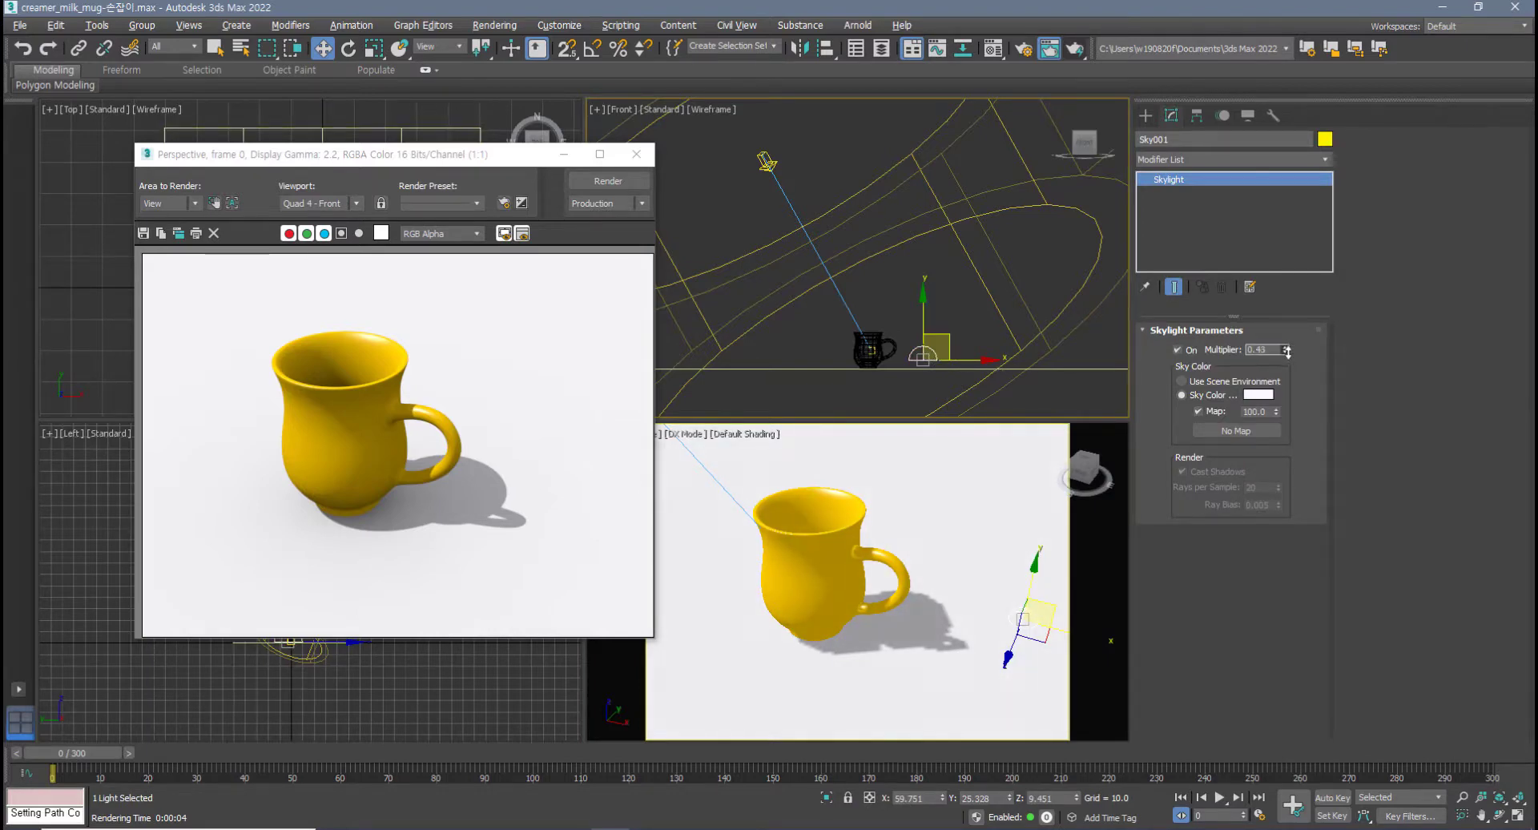
middle_click(993, 487)
middle_drag(994, 486, 992, 489)
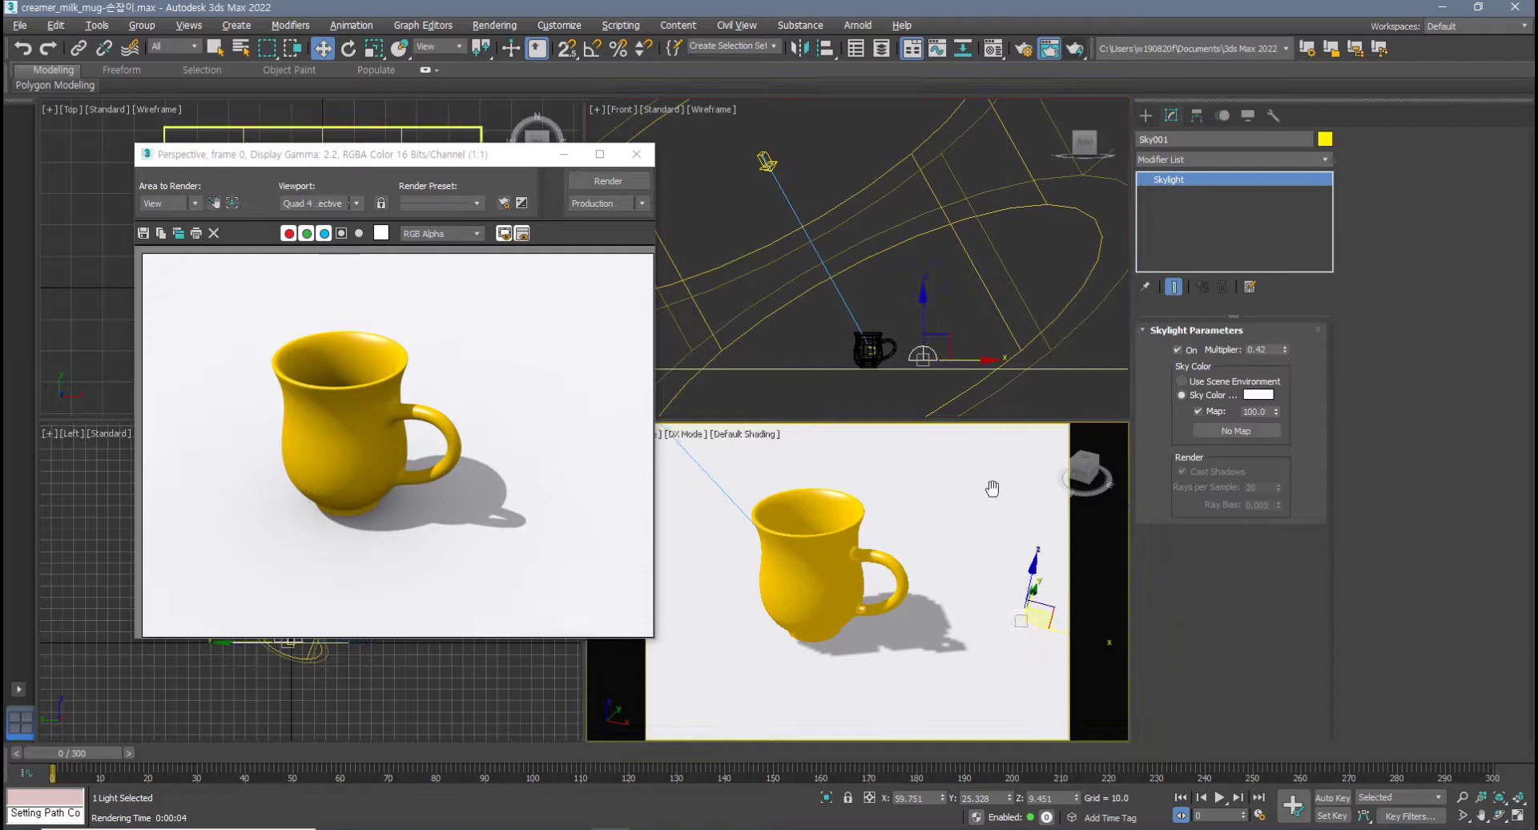
click(1076, 51)
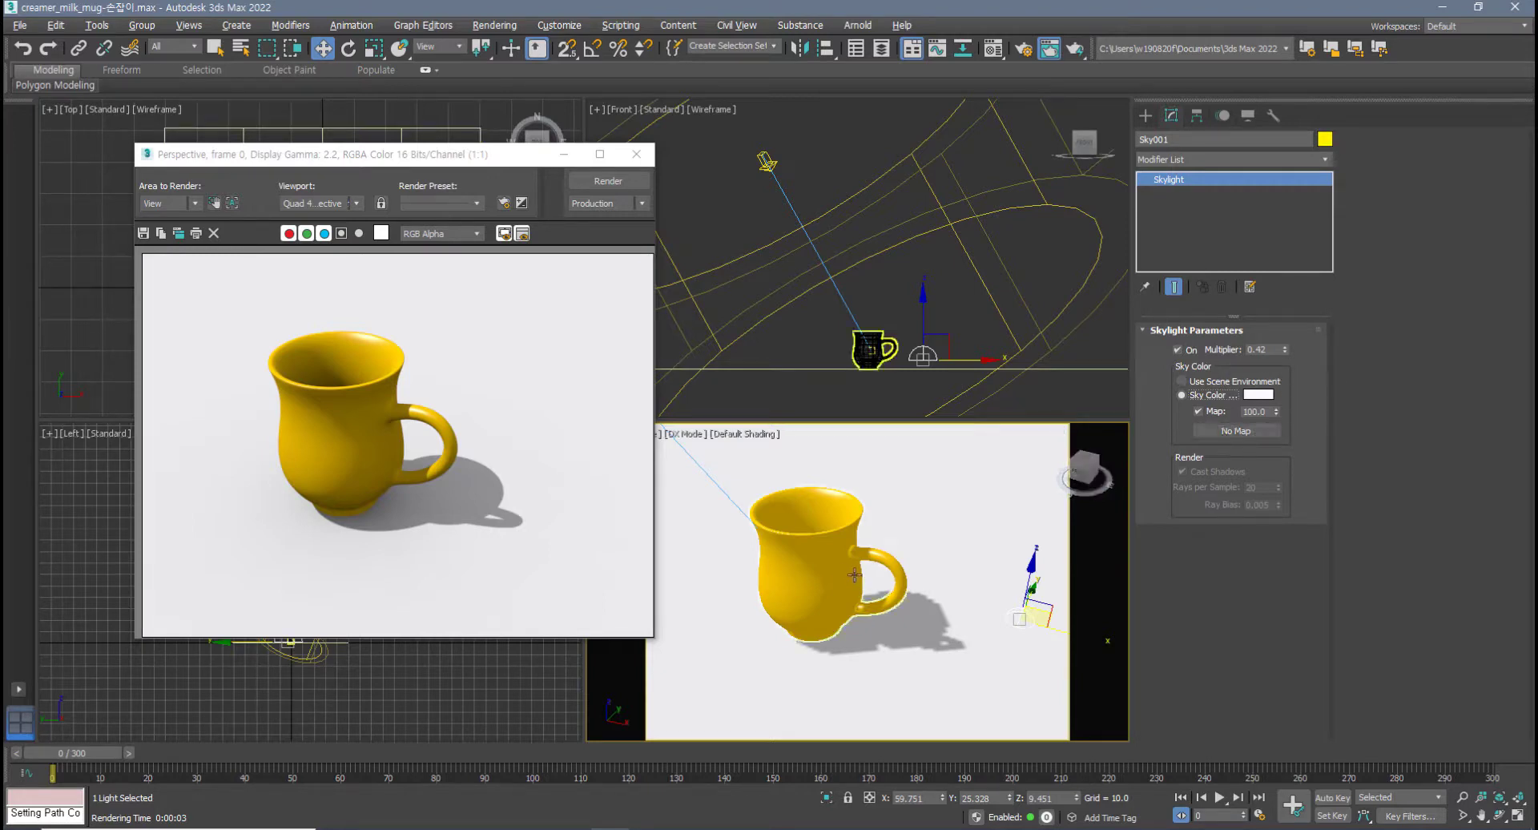
- Inspect the skylight's sky color in the color selector, then close the rendered image
click(1257, 396)
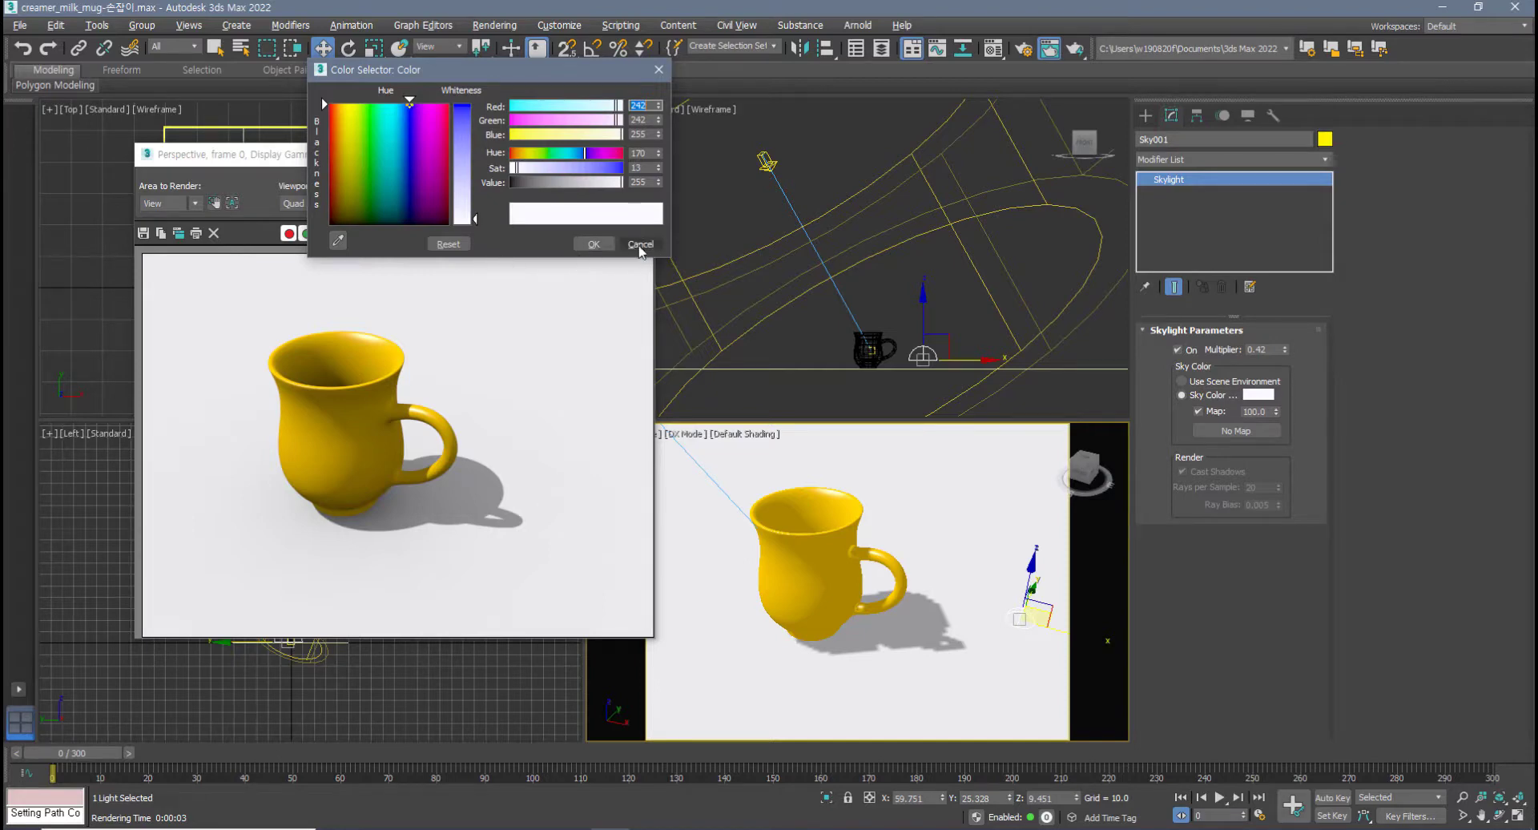
click(596, 244)
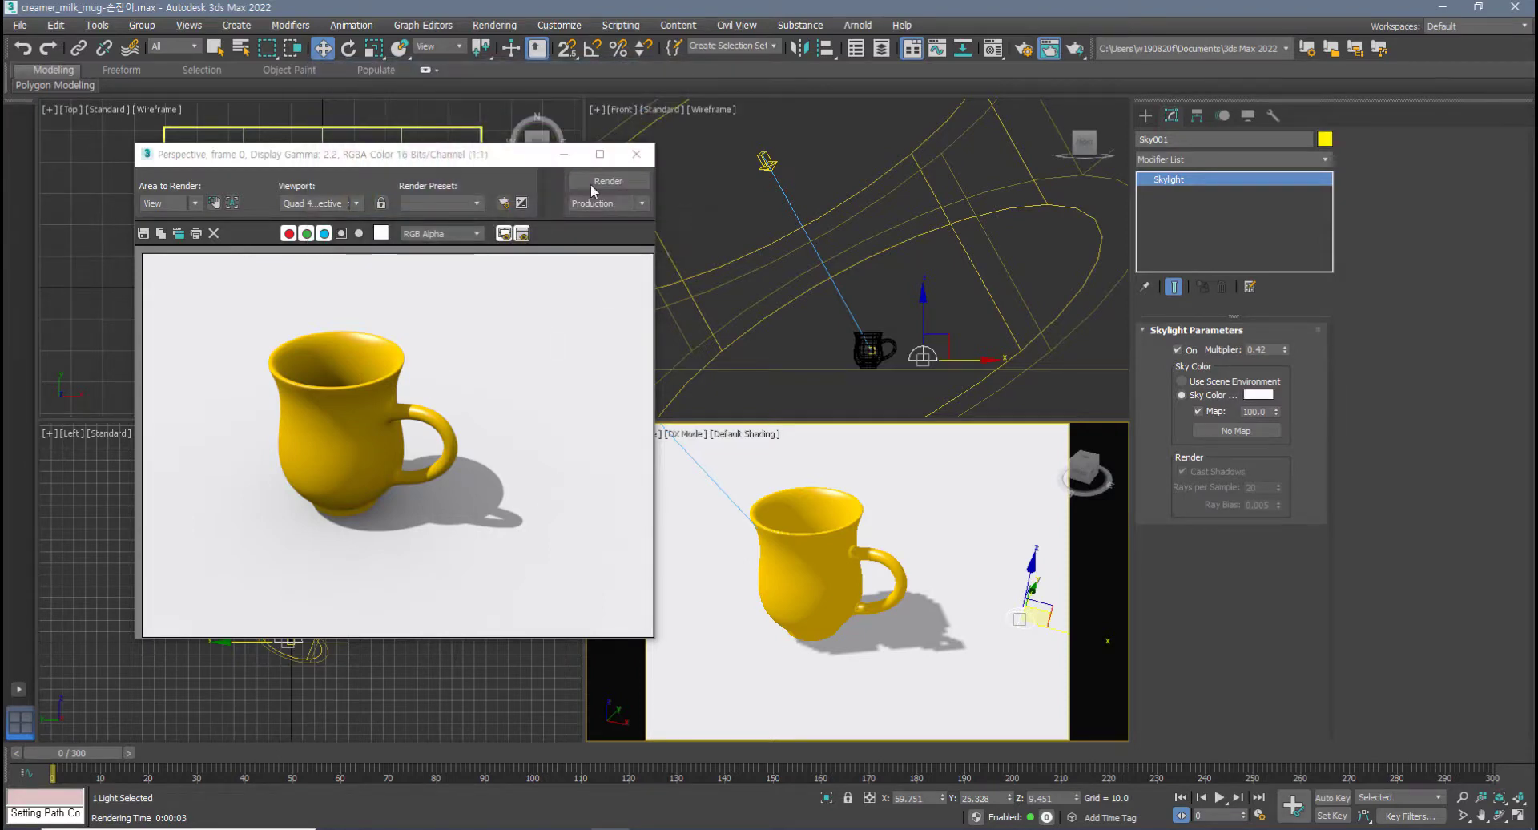
drag(510, 157, 497, 155)
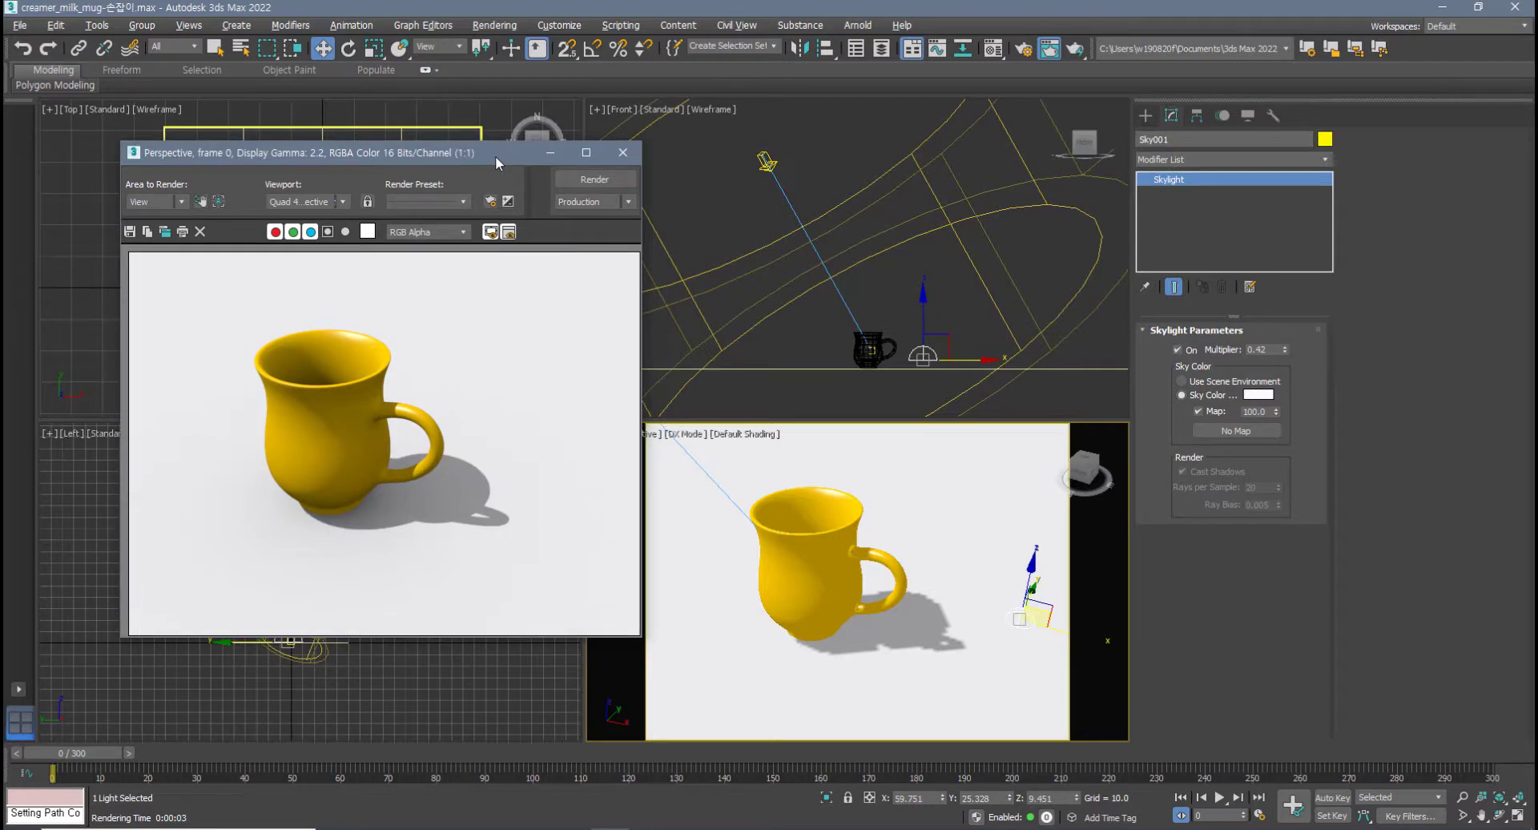
click(622, 152)
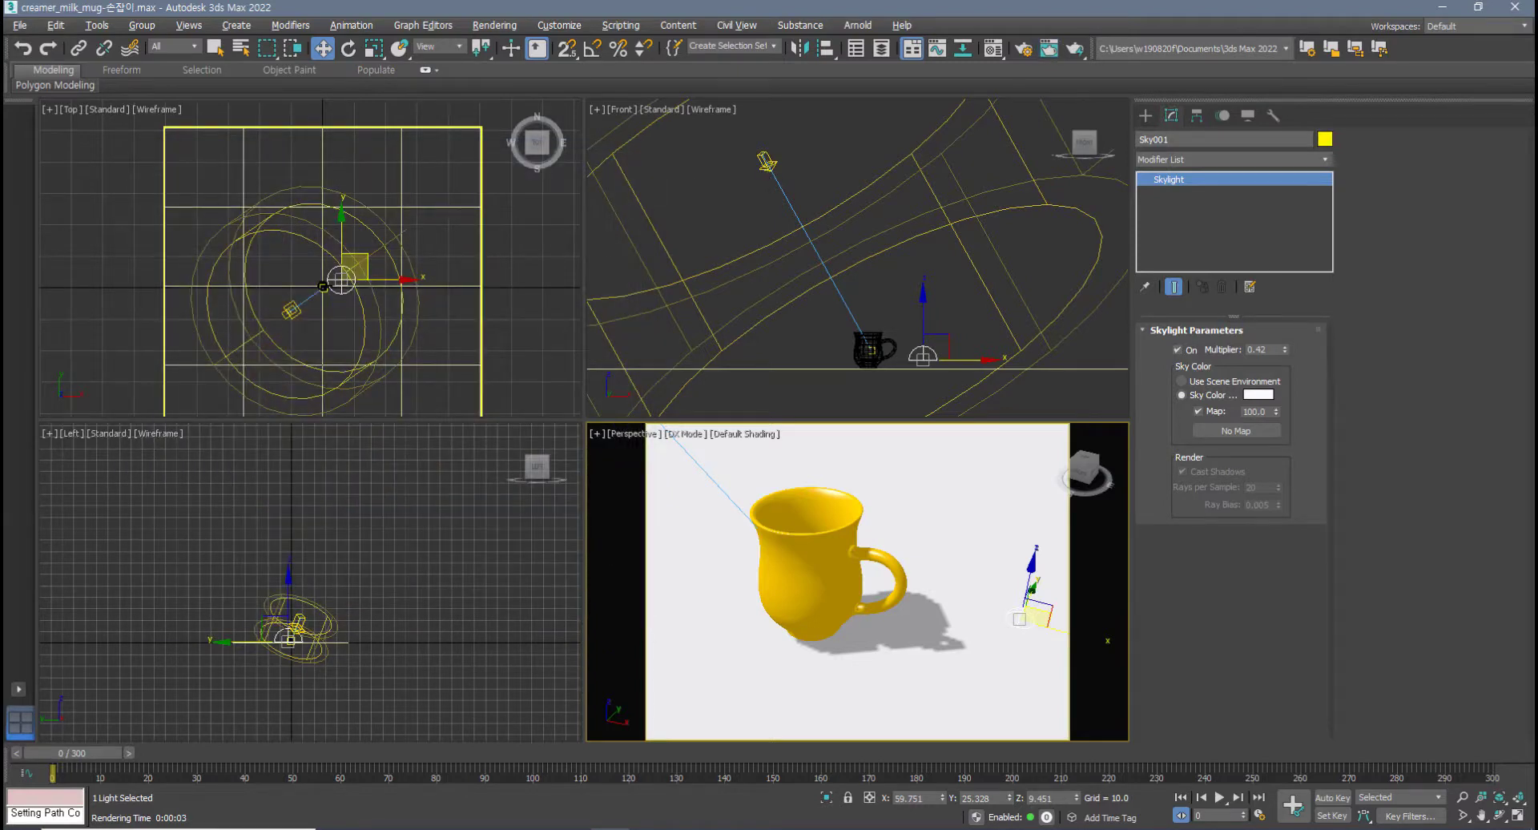
click(649, 829)
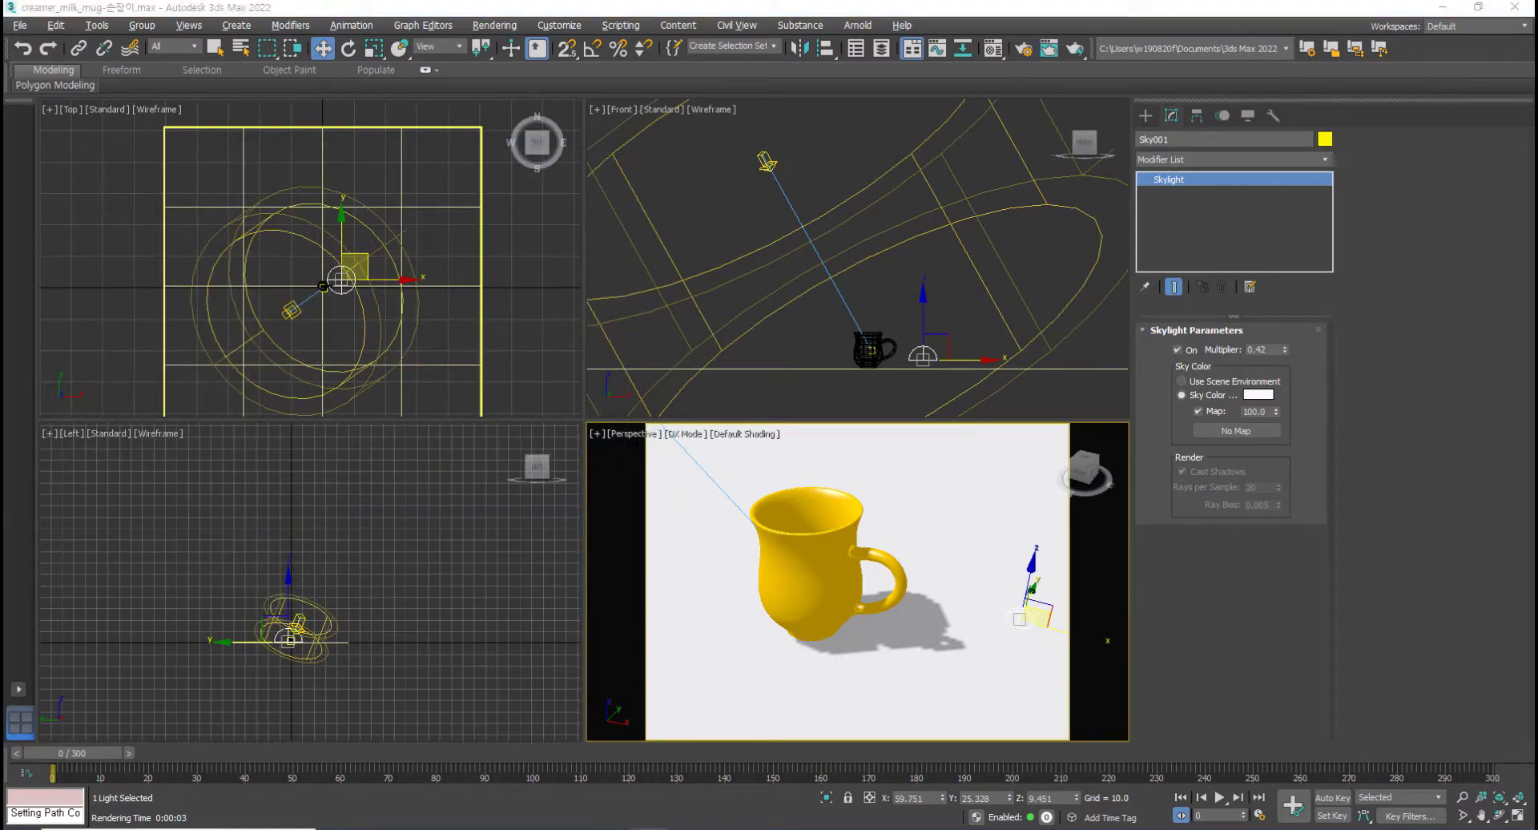
- Move the target directional light about 12 units farther from the mug along negative X in the Front view
click(764, 160)
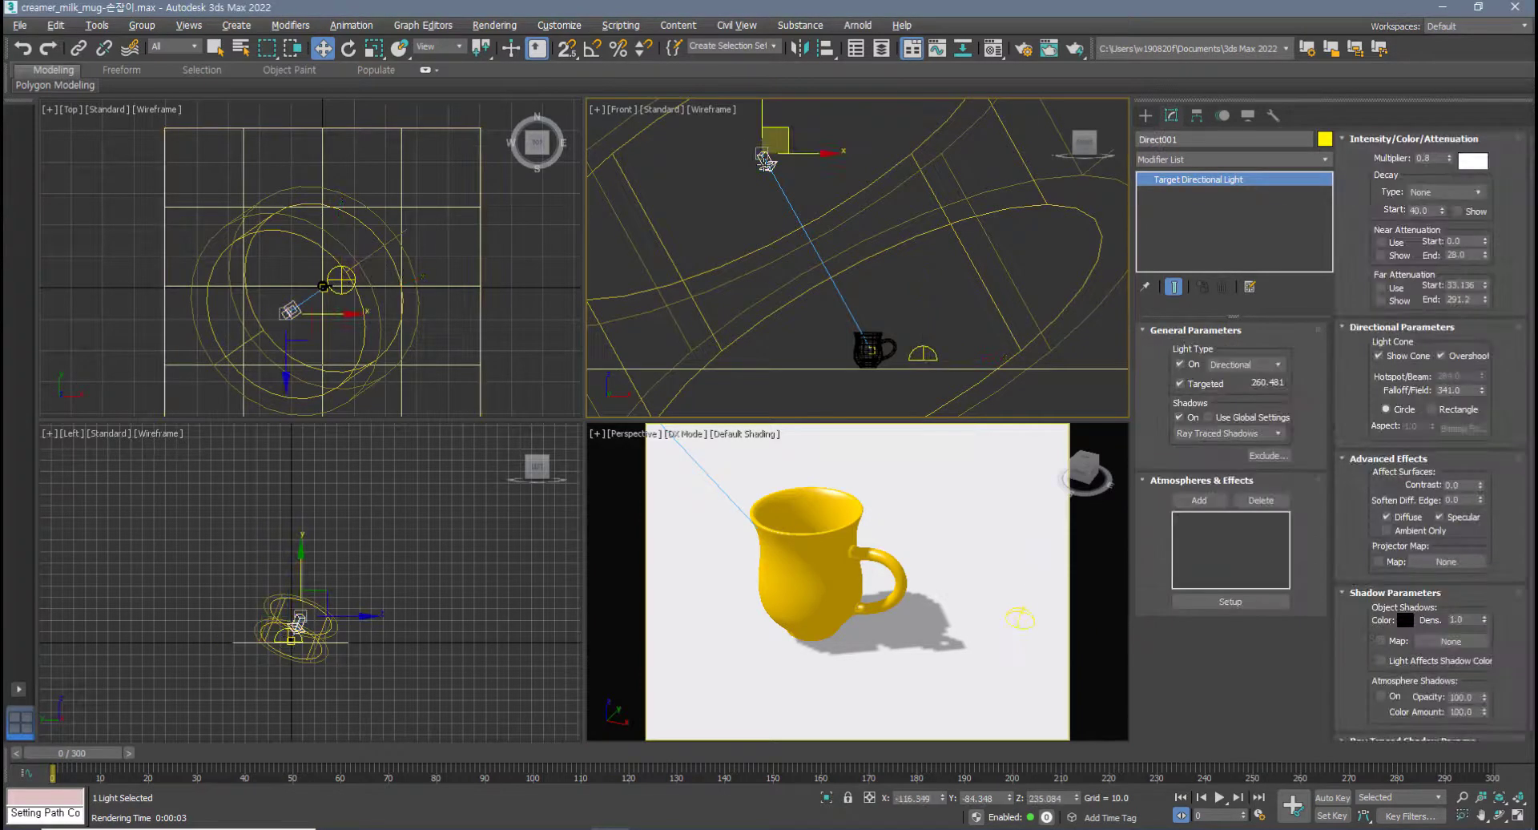
drag(766, 162, 756, 158)
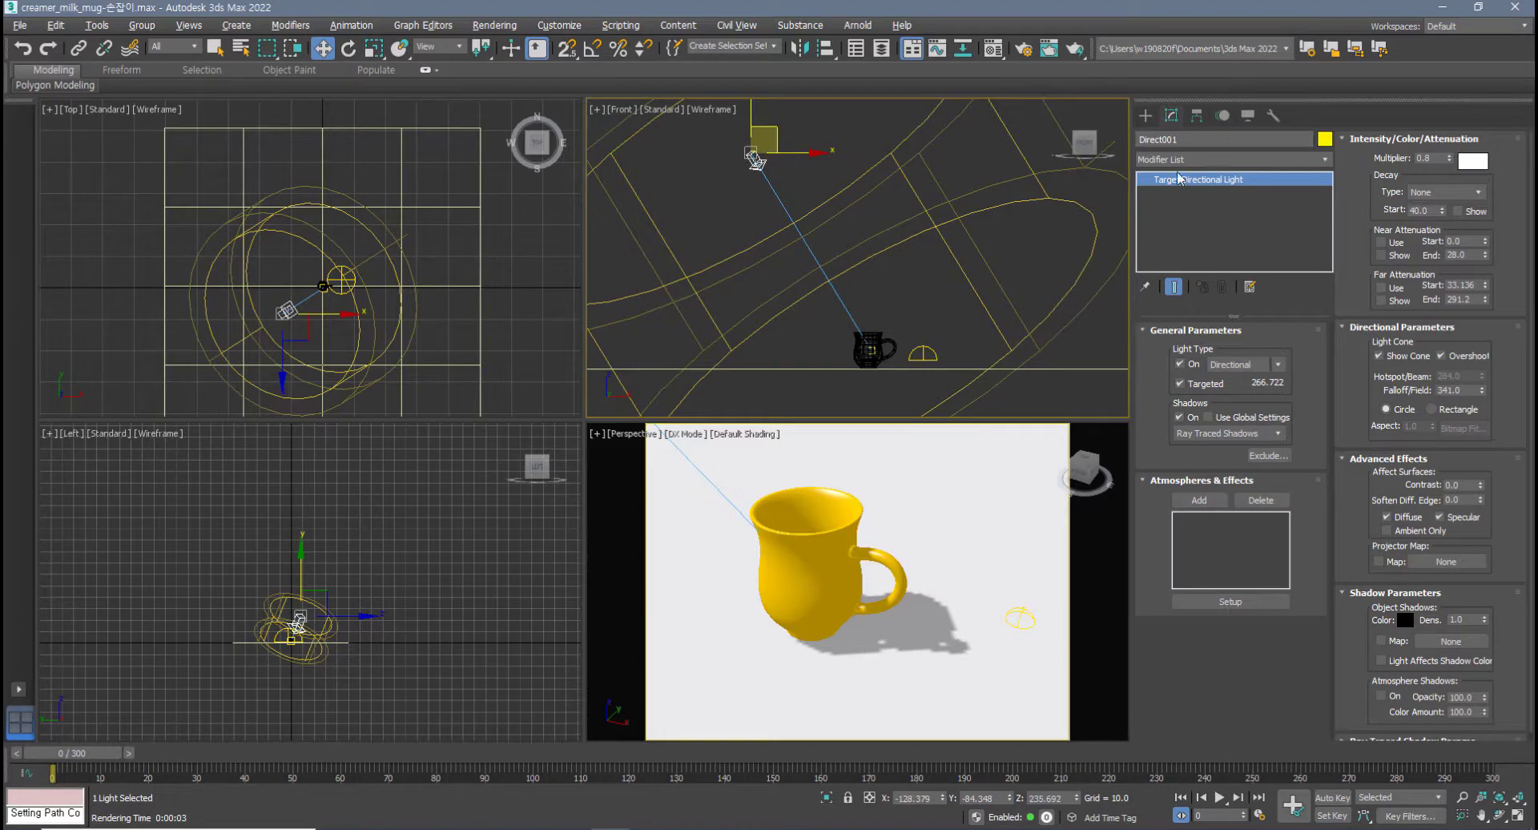
- Bring up the standard light types available for creation, with the whole light setup in view in the Front viewport
click(1145, 116)
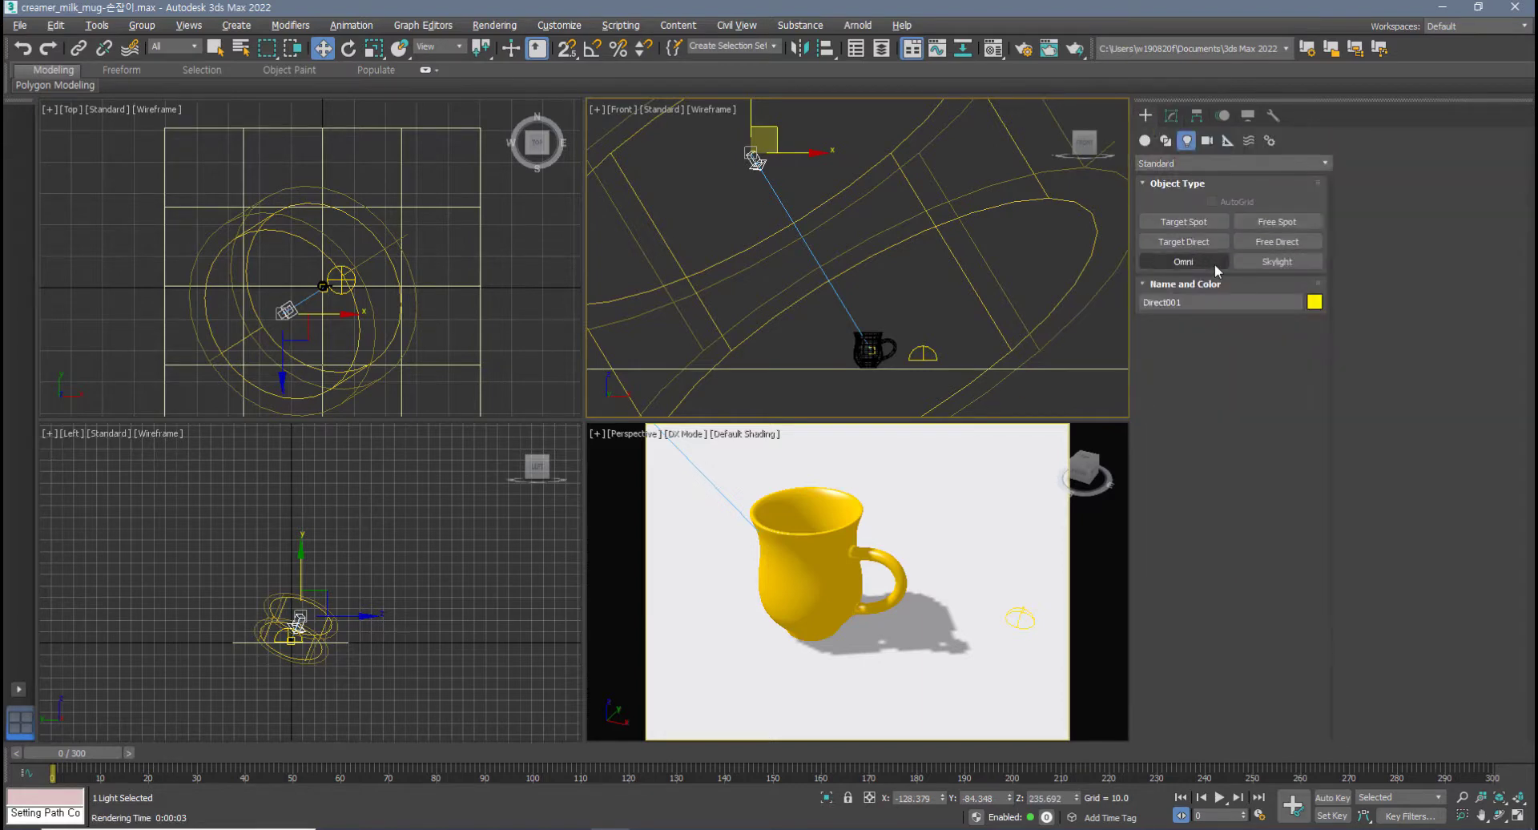
click(1249, 257)
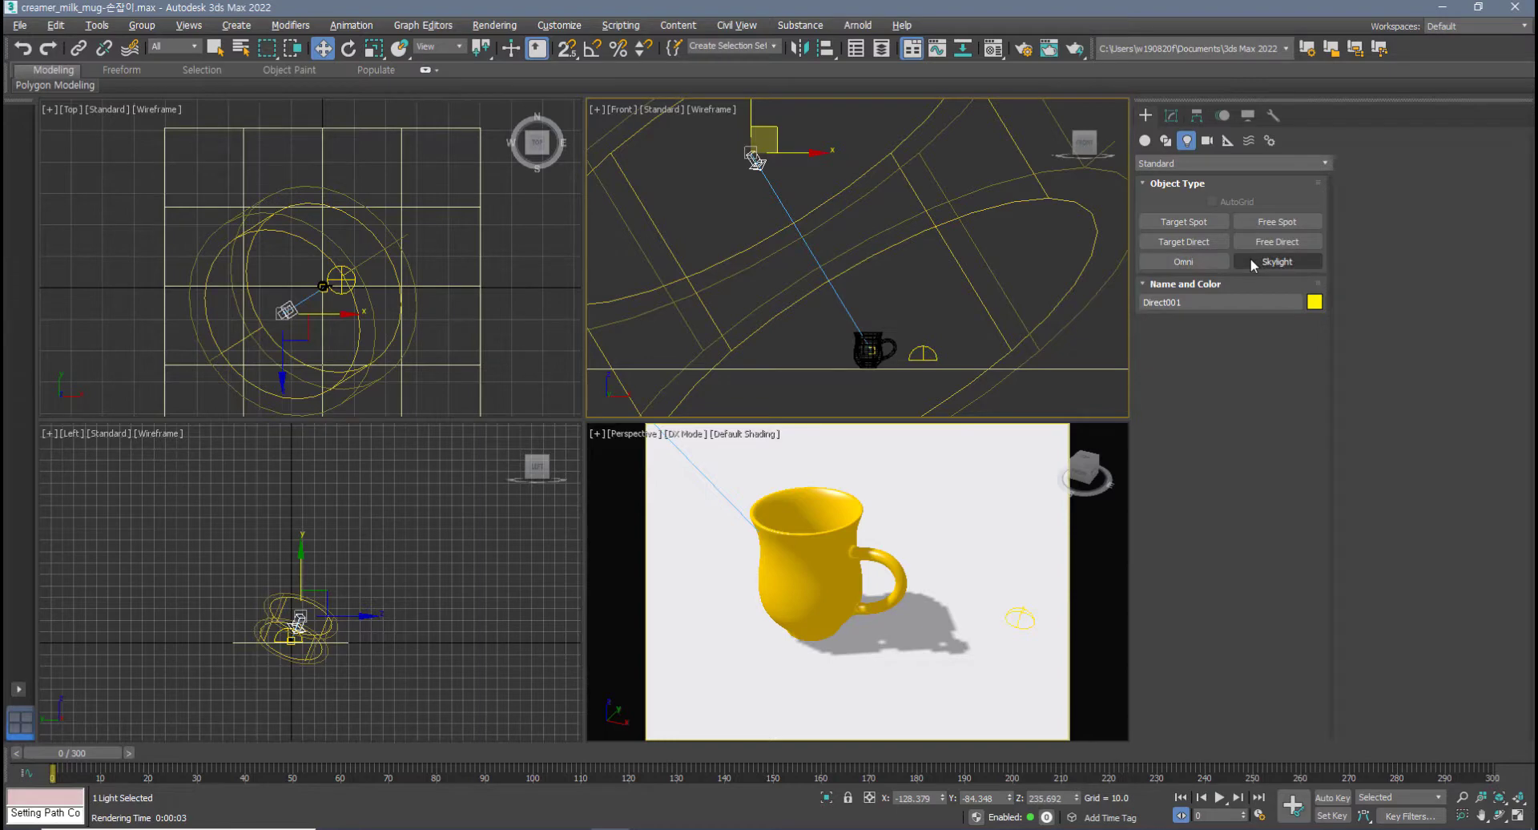
middle_drag(773, 311, 768, 301)
scroll(768, 302, down, 4)
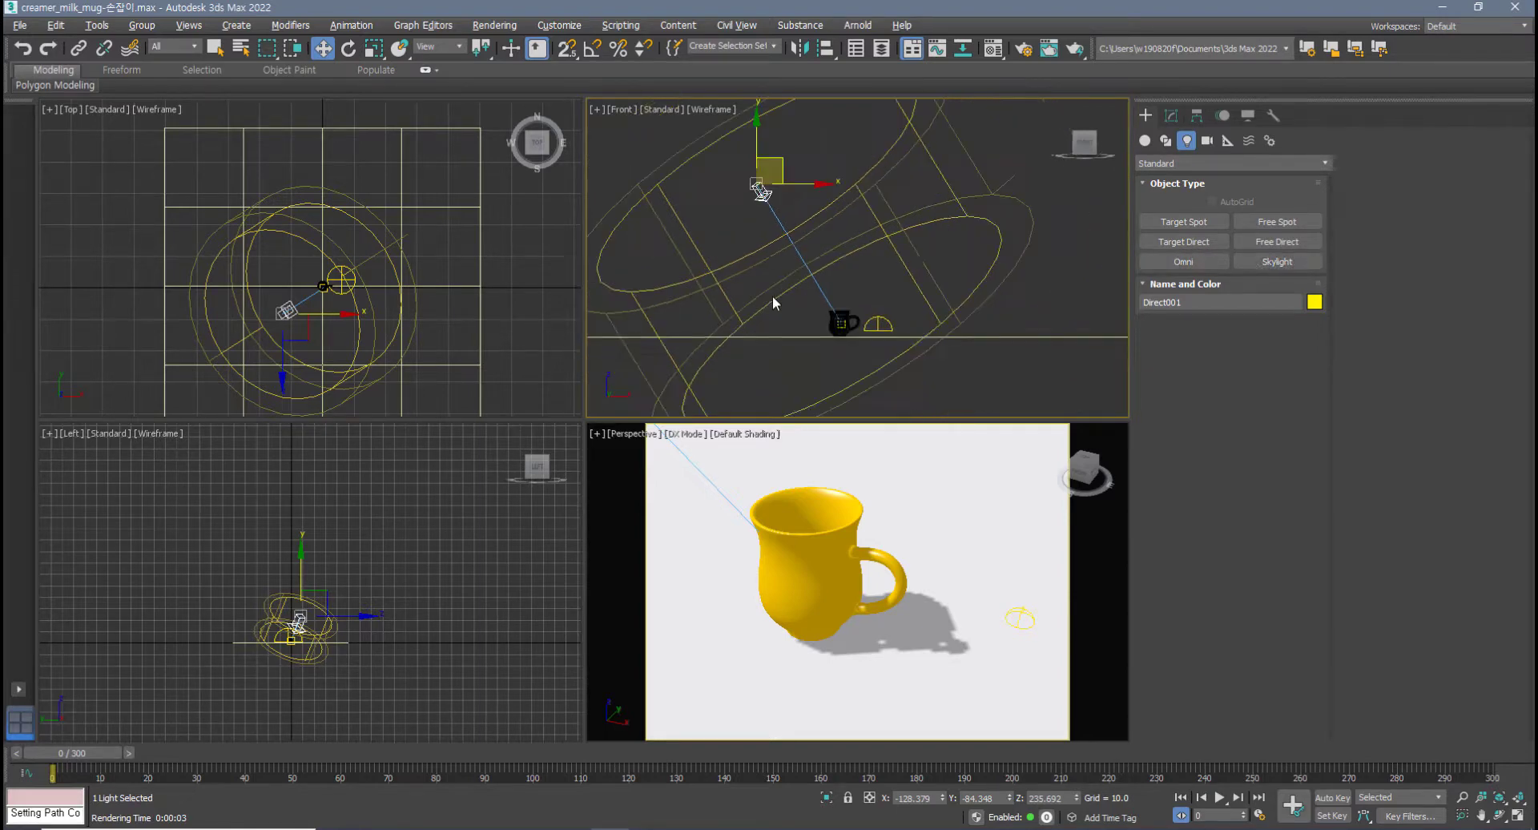